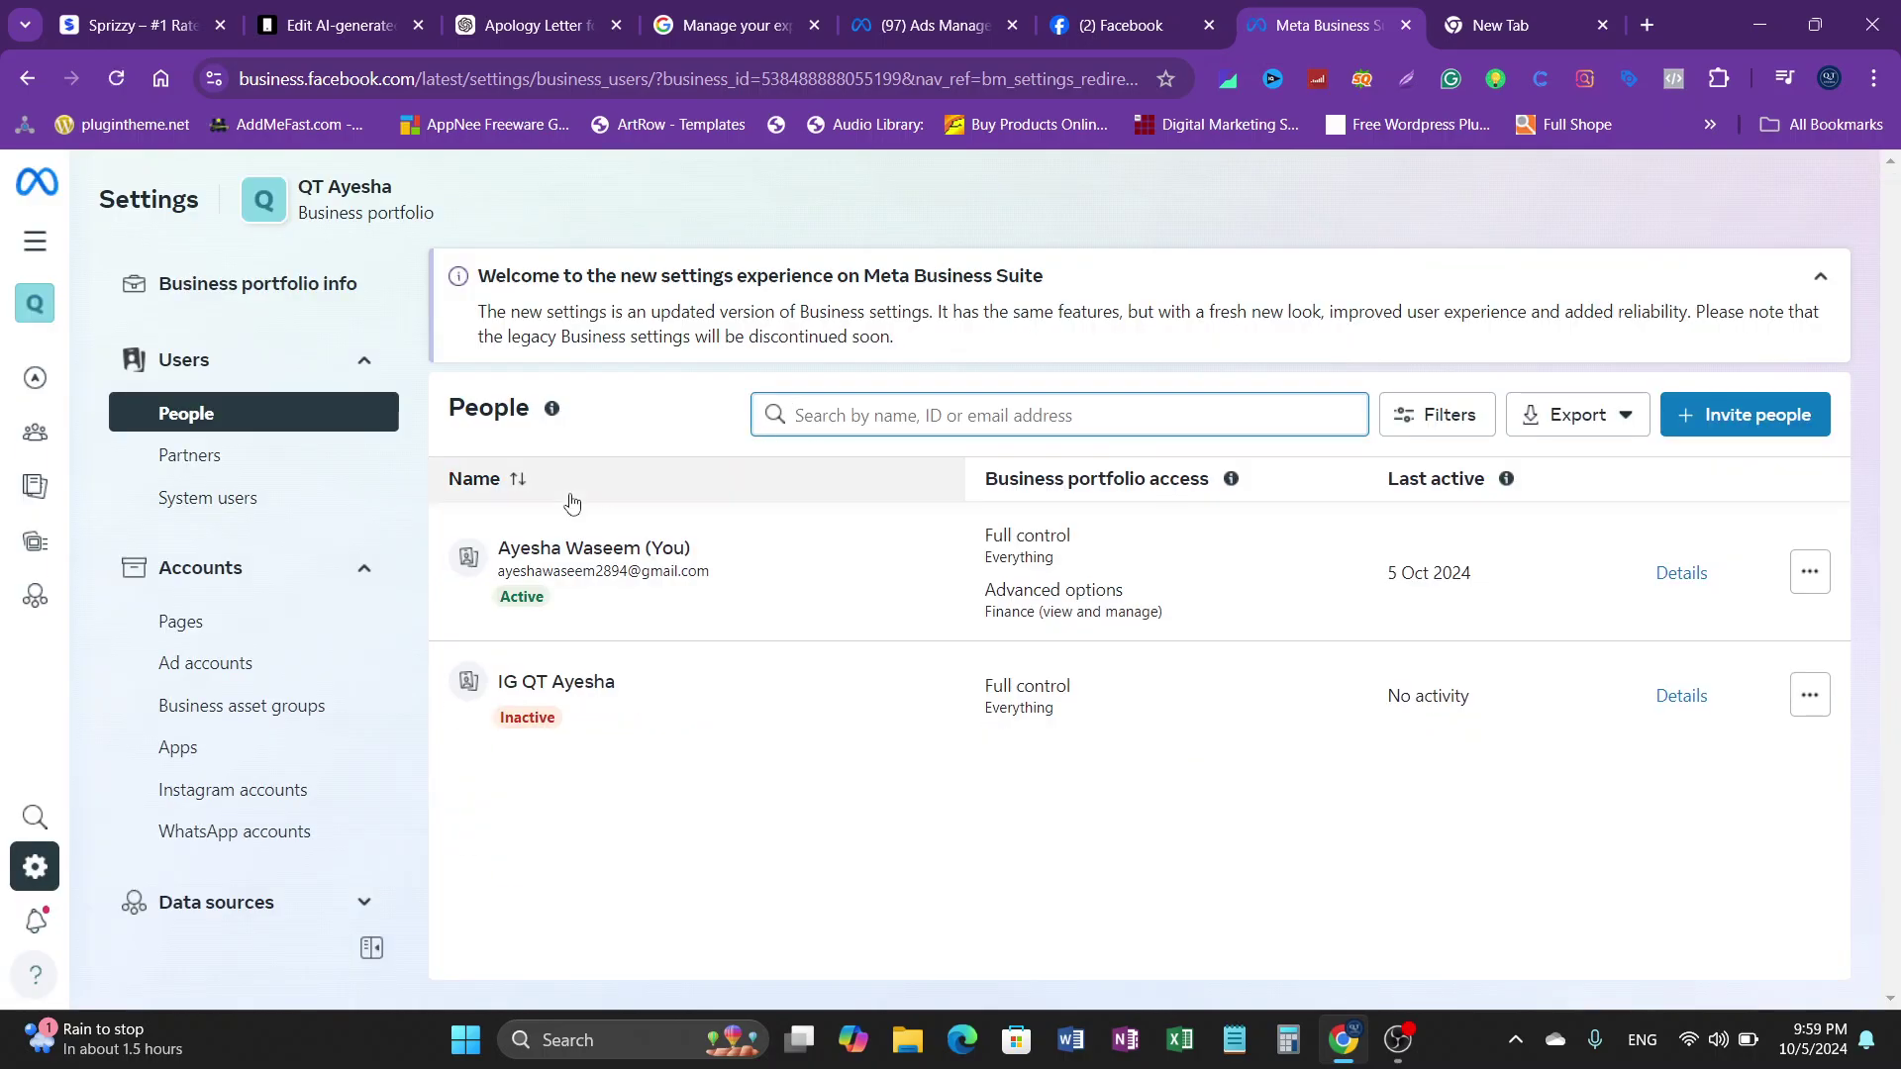
Step: Open the classic Business Manager settings for the business portfolio
scroll(267, 495, "down", 7)
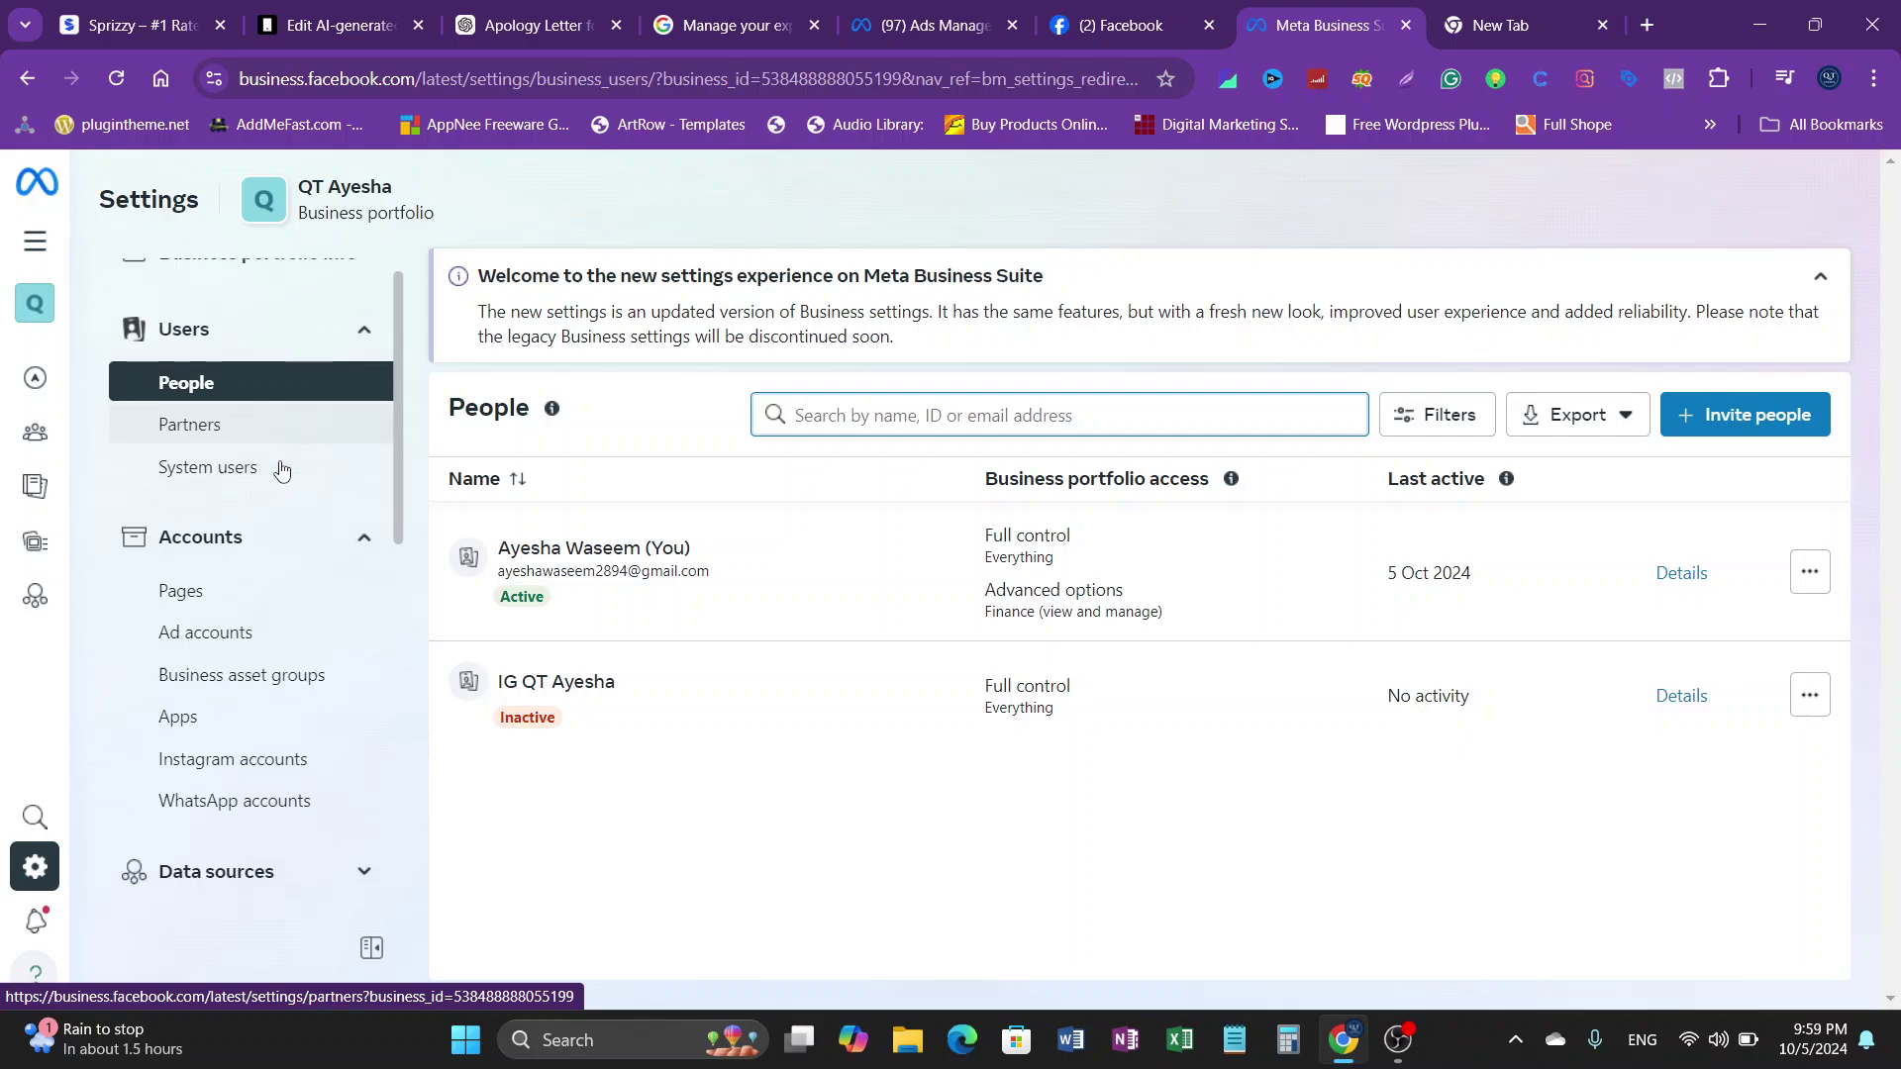
scroll(245, 661, "down", 3)
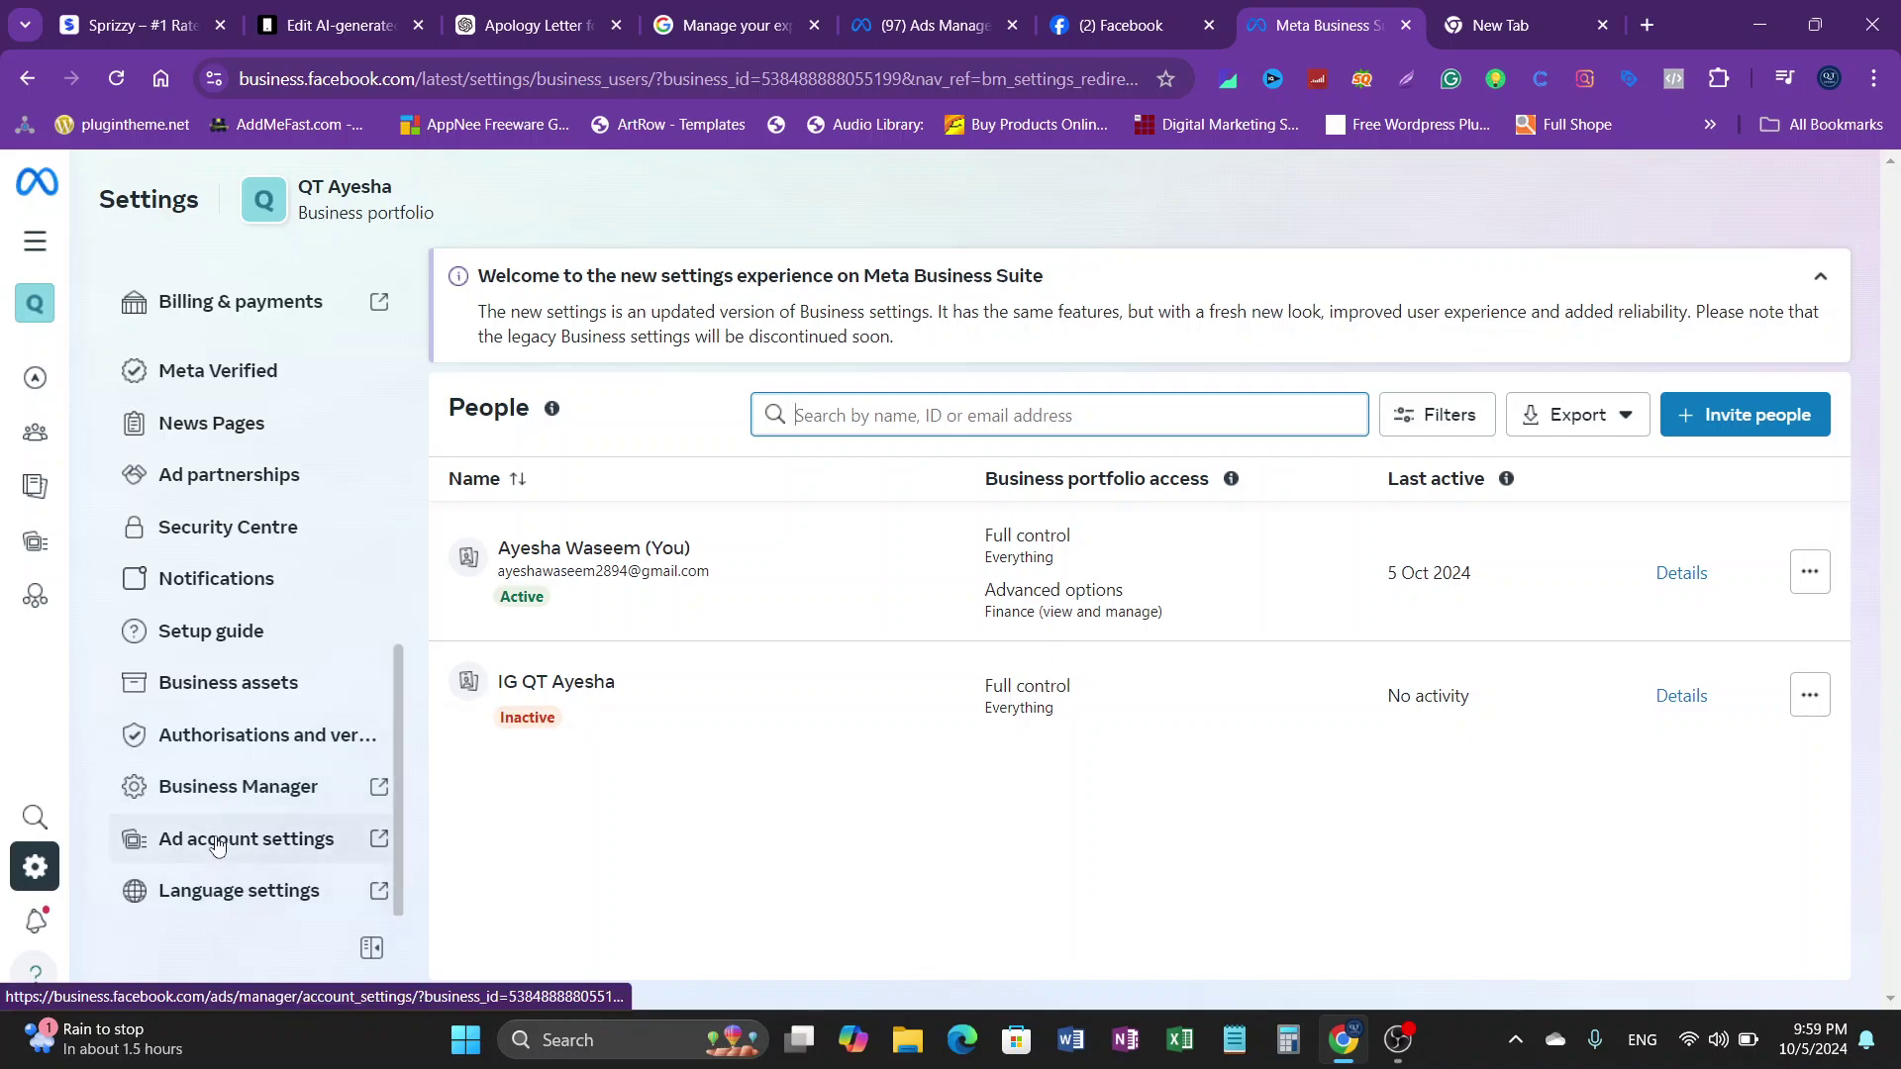
left_click(223, 788)
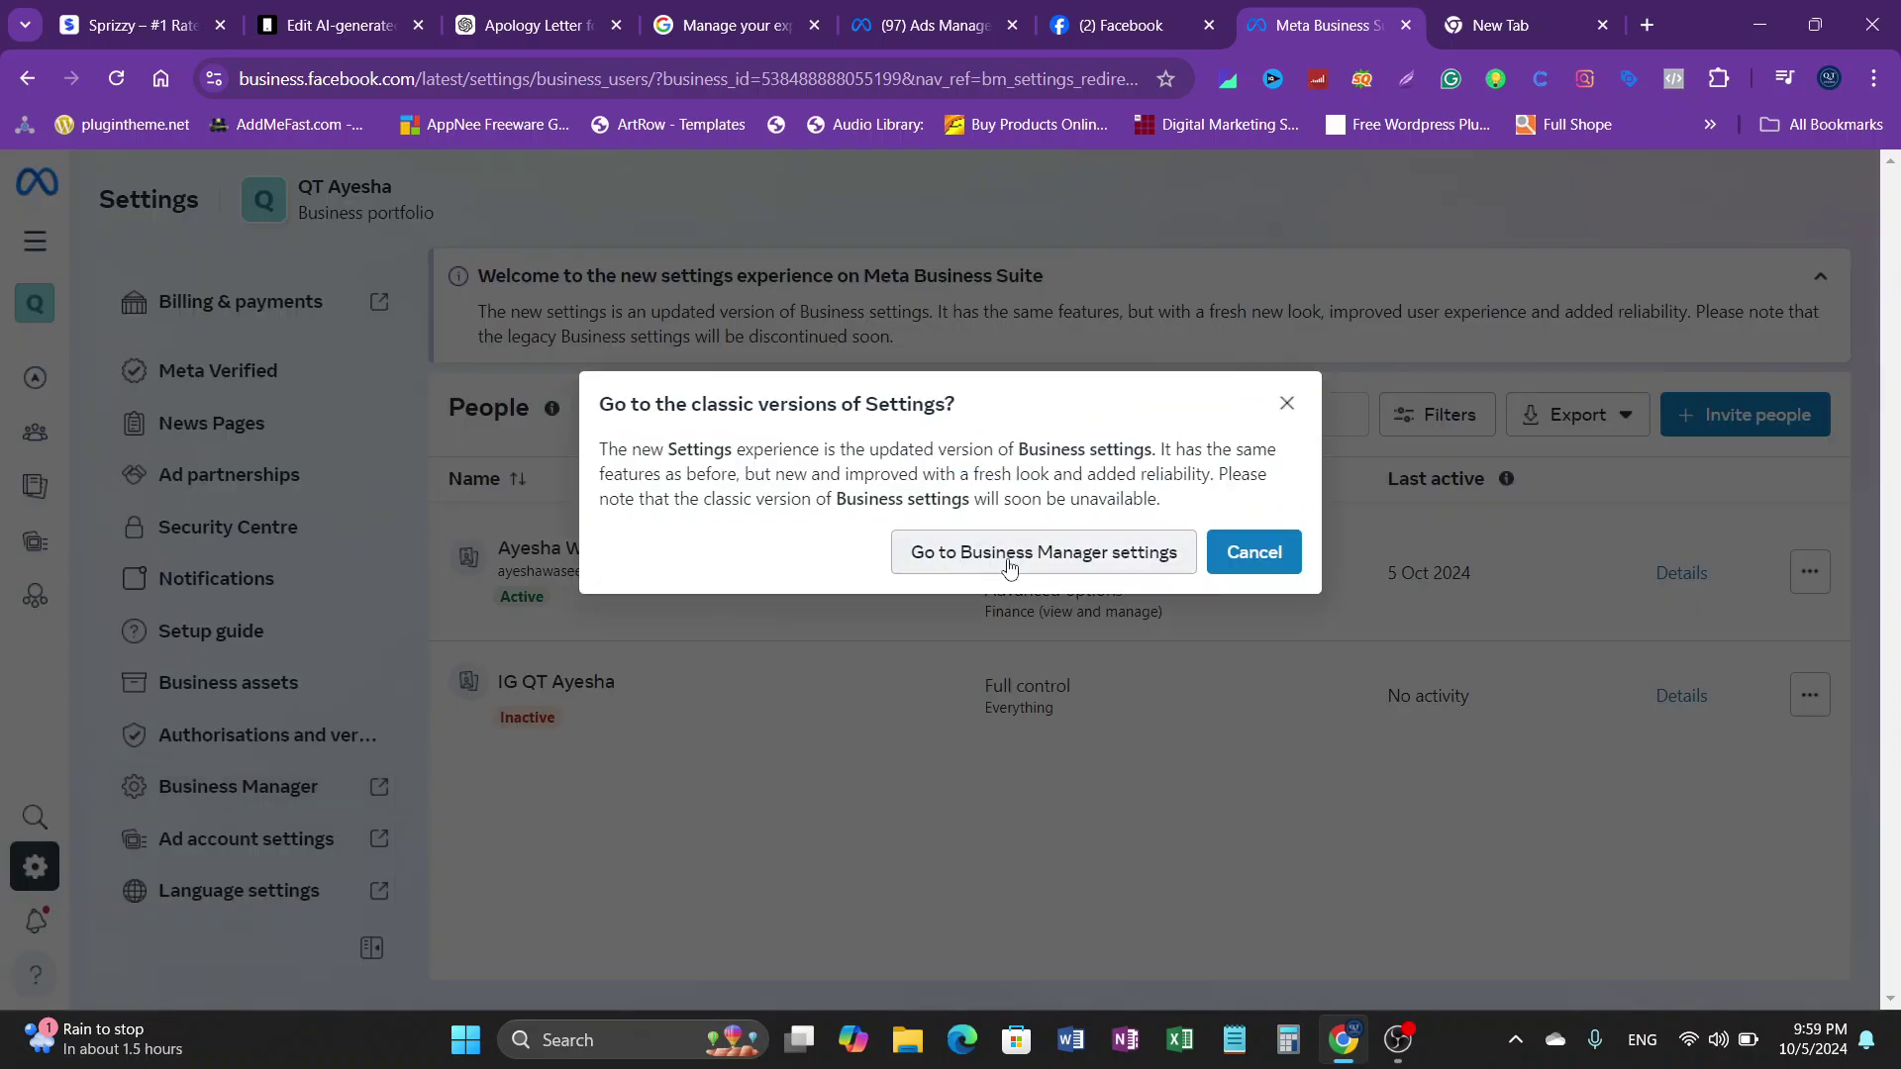
left_click(1008, 567)
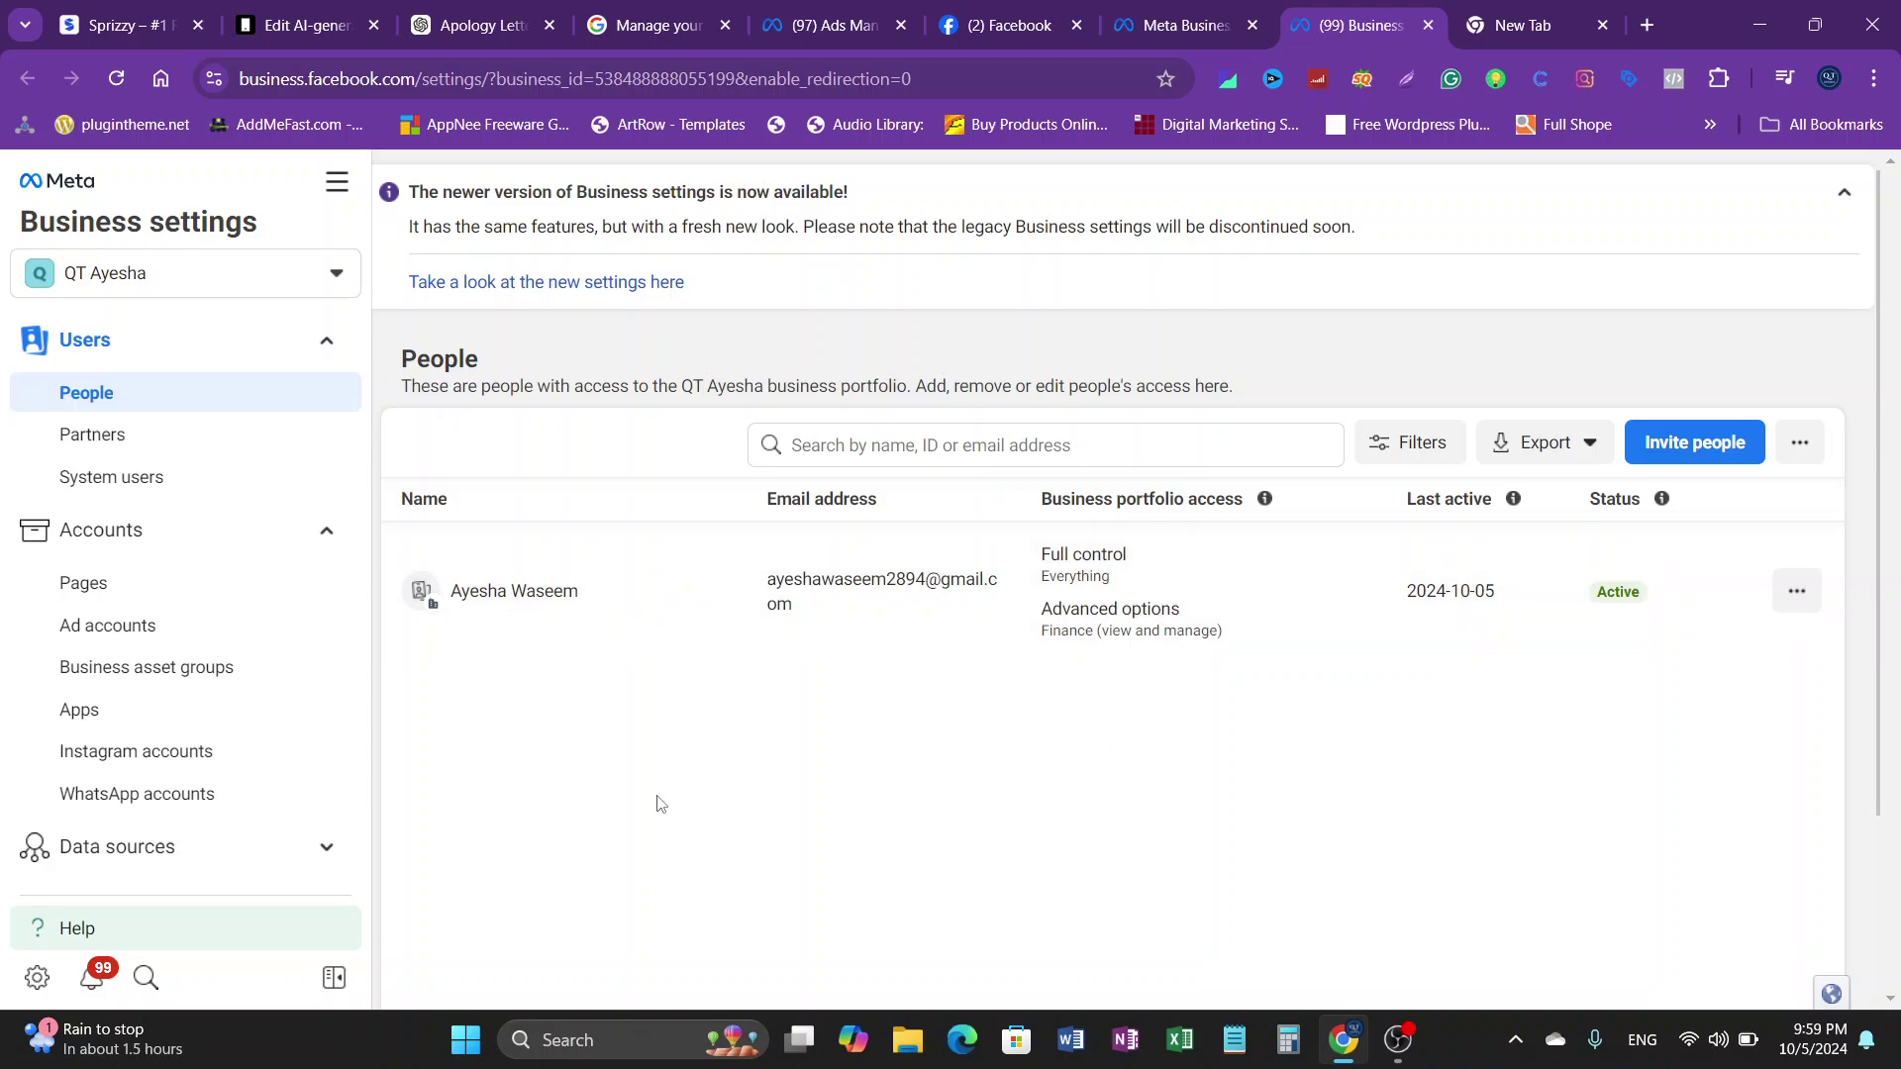
Step: Review the business details, options and personal info in Business info, and close the classic settings
scroll(184, 832, "down", 4)
scroll(184, 832, "down", 2)
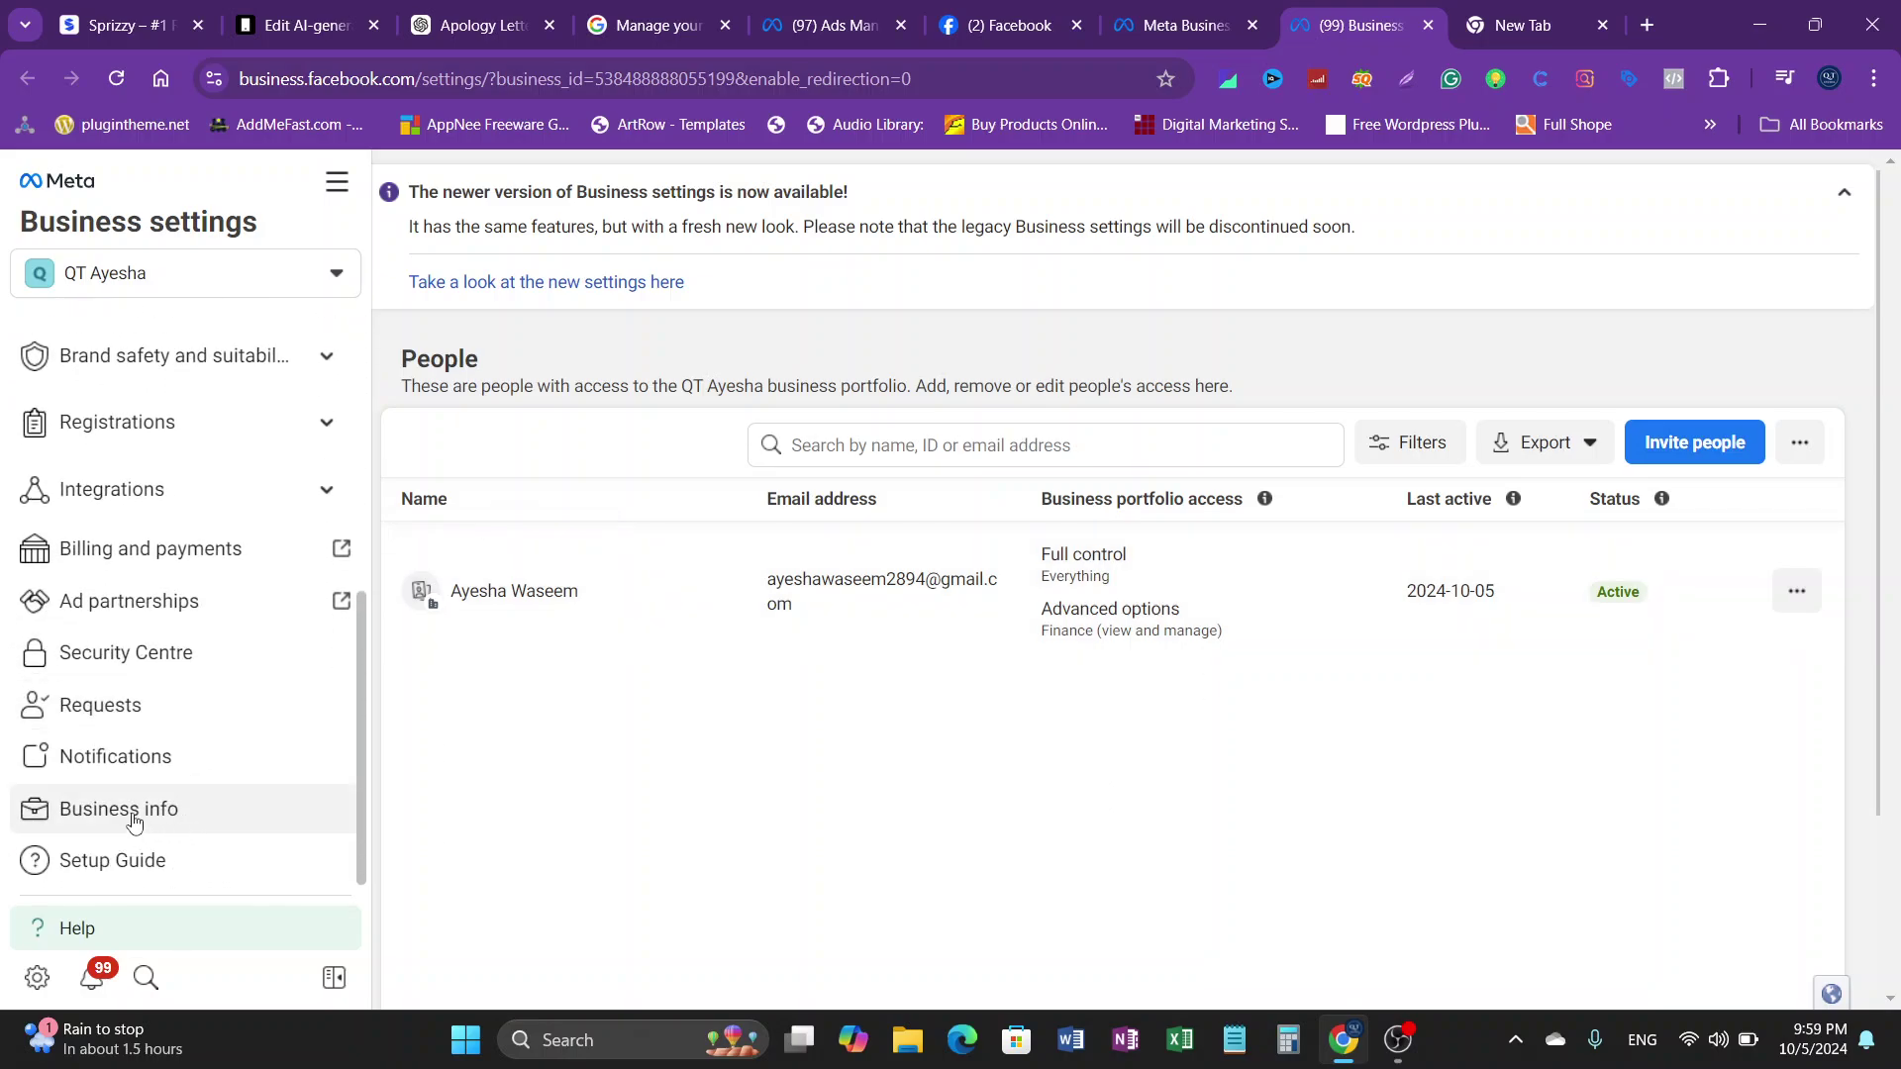
left_click(136, 812)
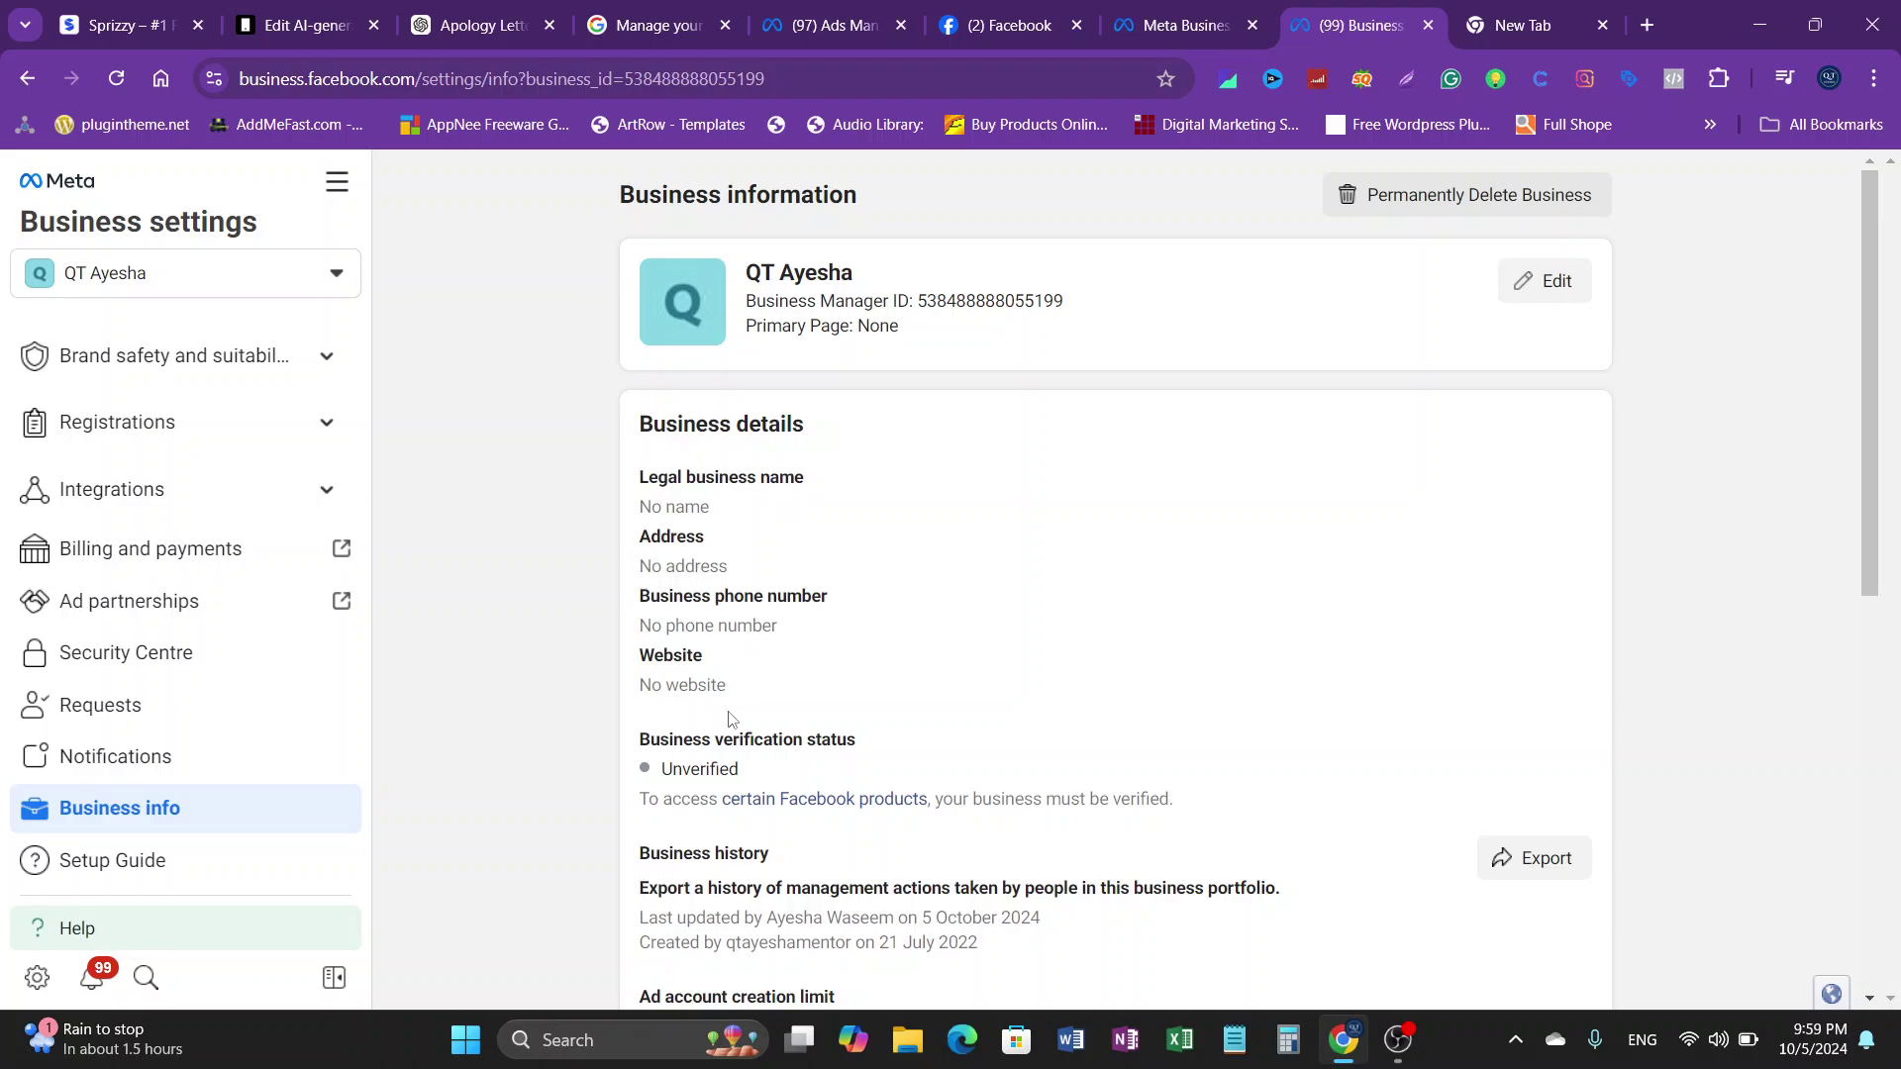
scroll(705, 792, "down", 3)
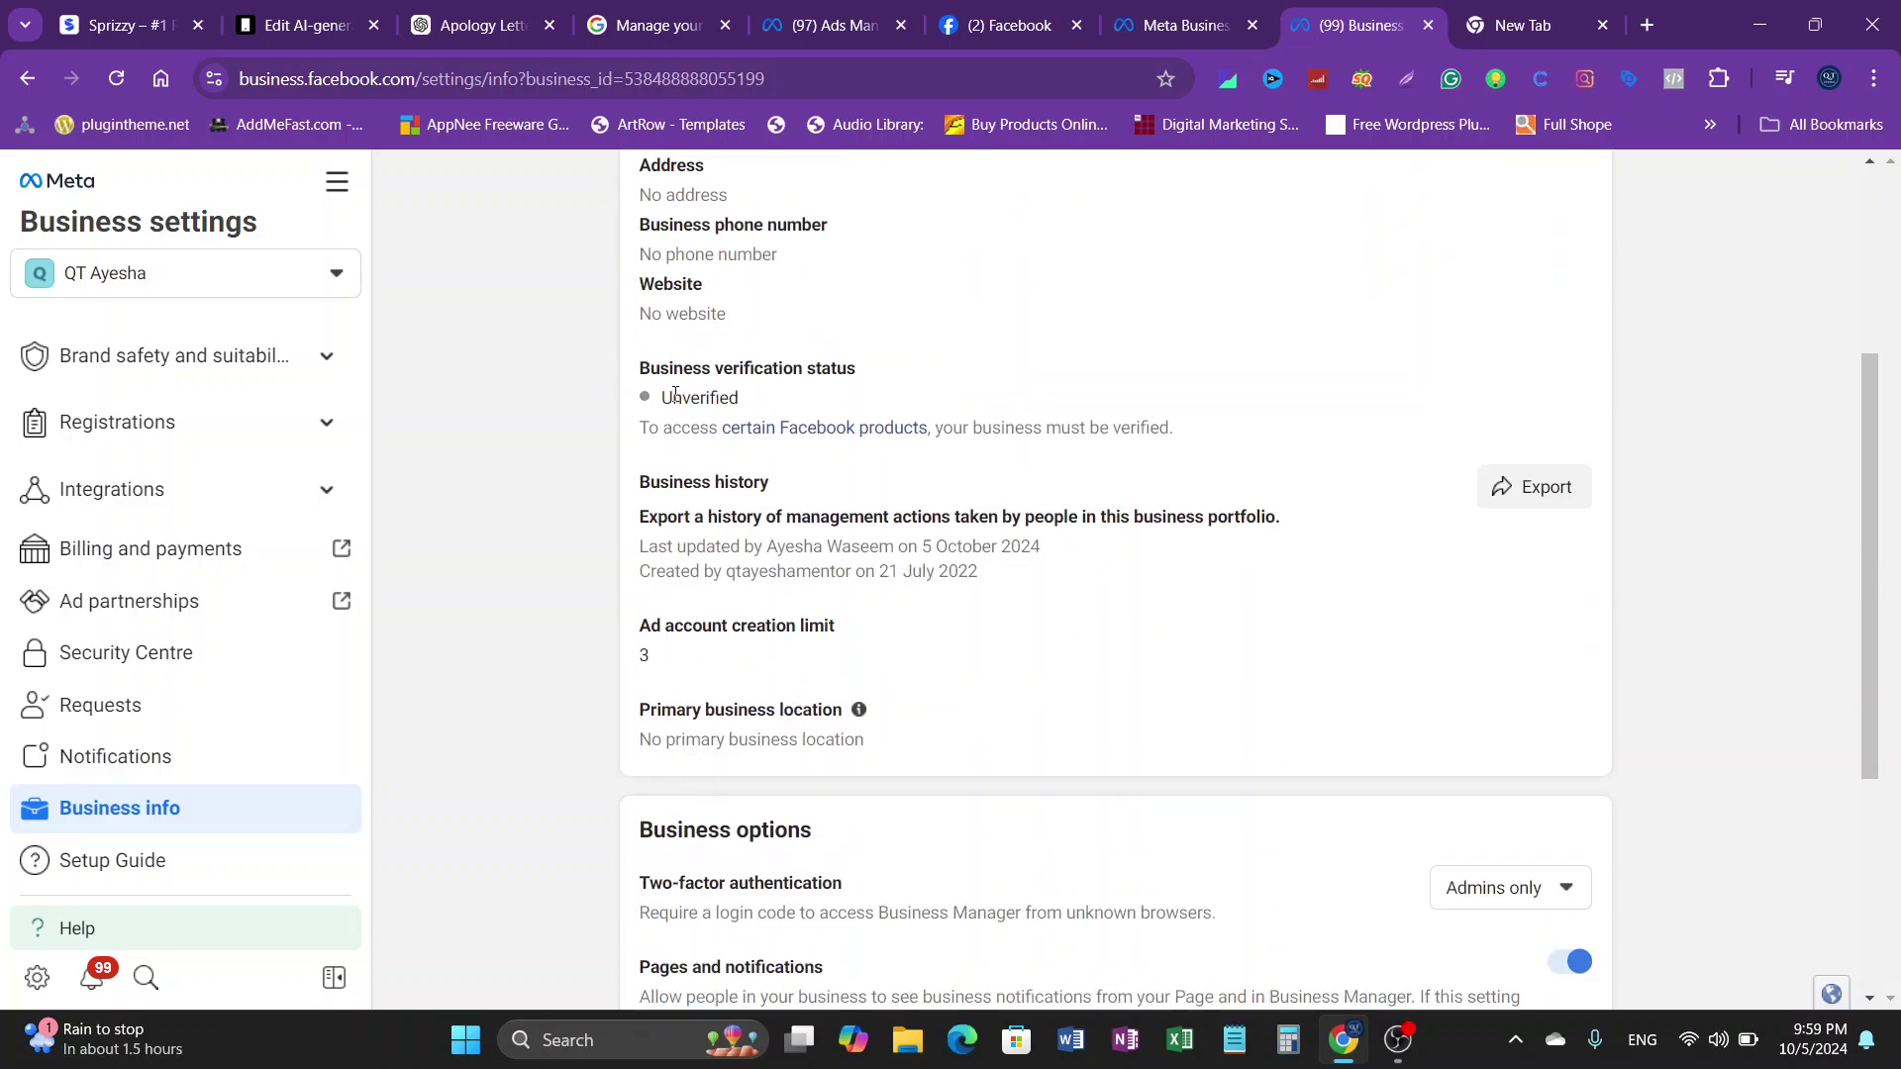
scroll(1218, 666, "down", 3)
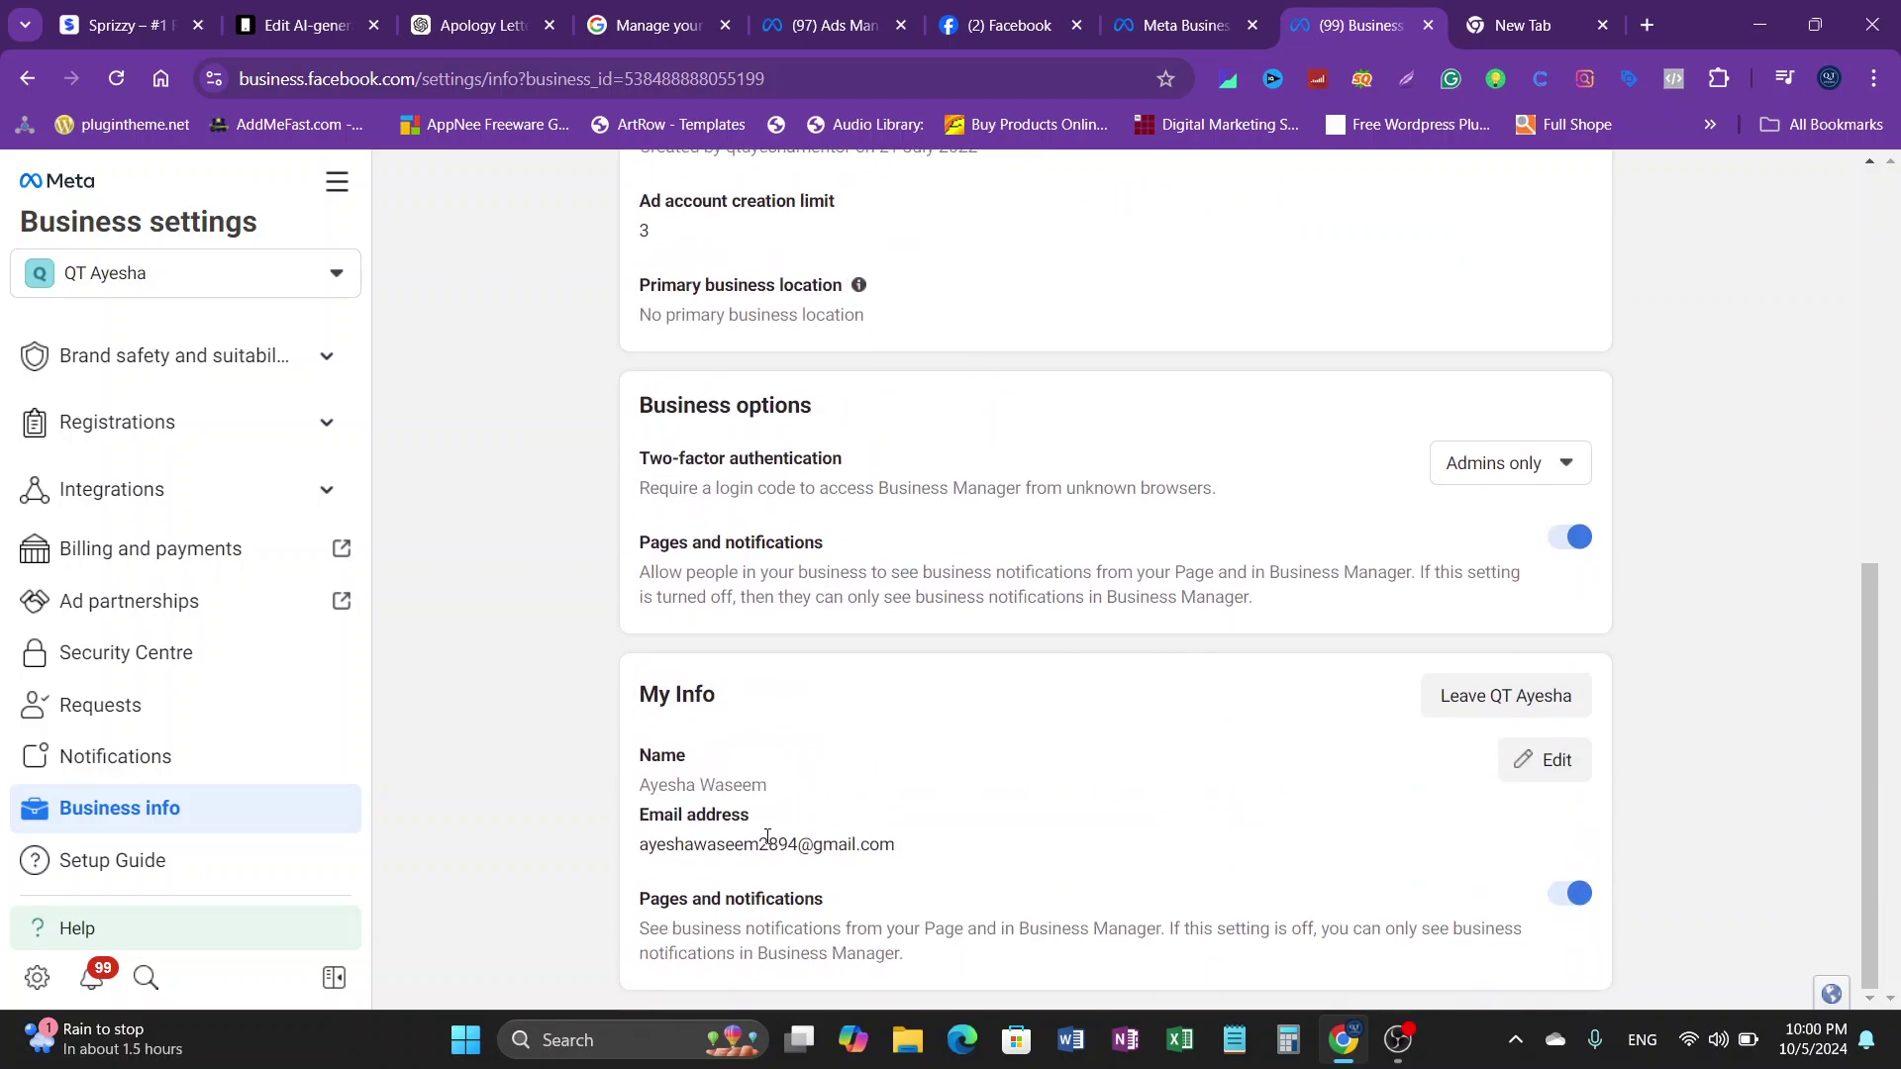
scroll(297, 767, "up", 8)
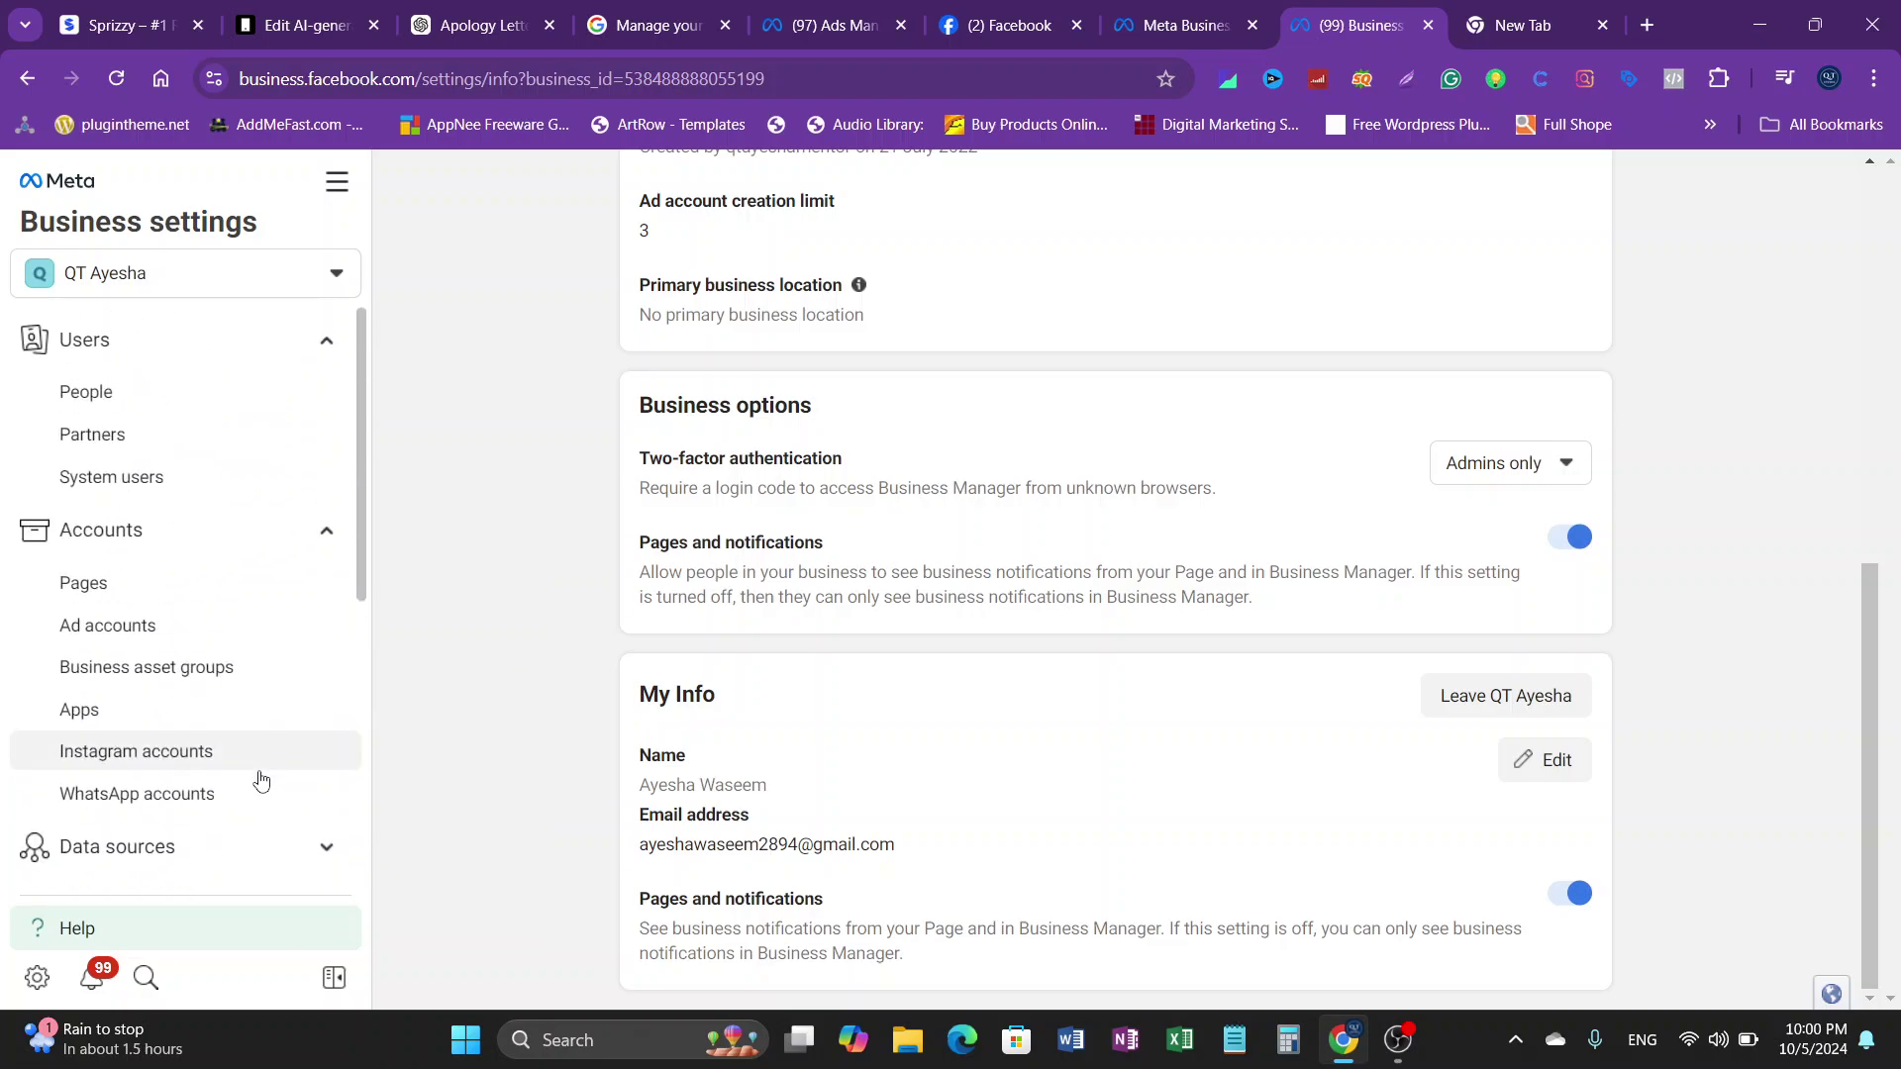
left_click(1428, 34)
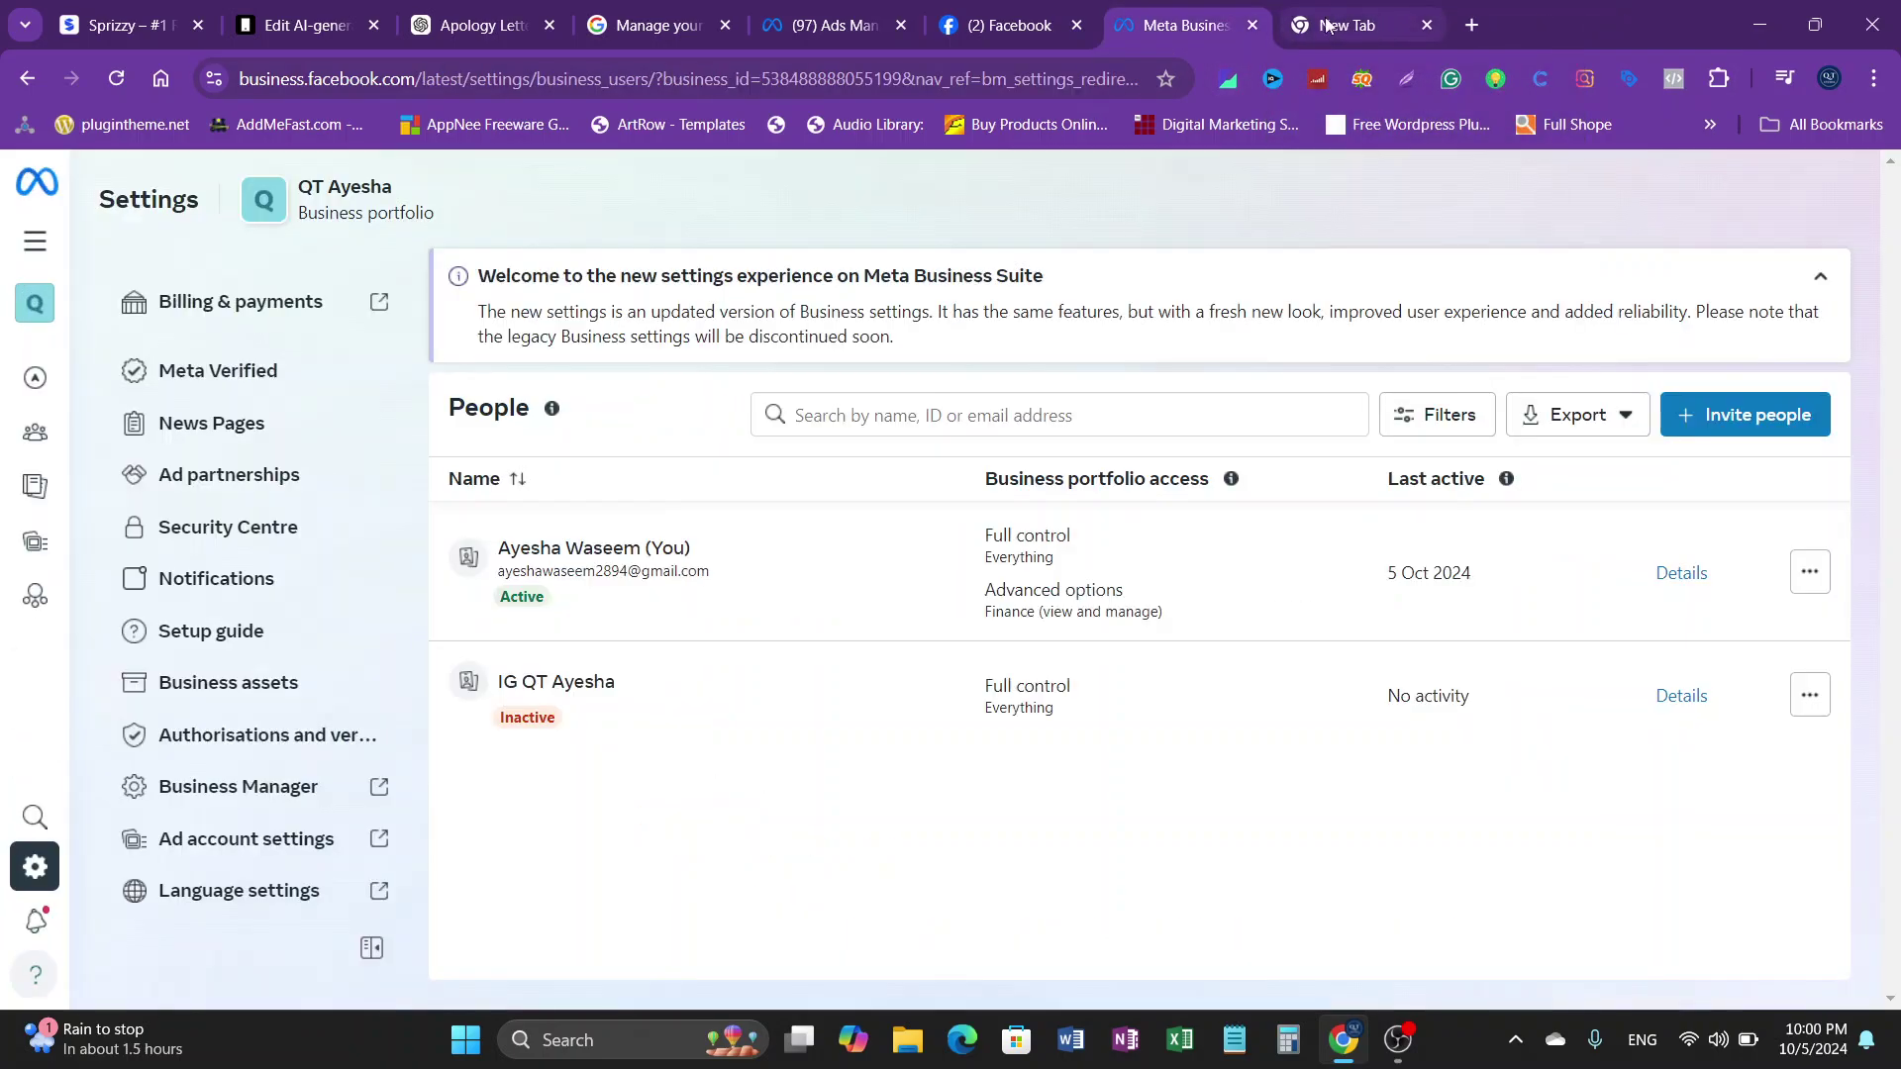
Step: Examine the Facebook Page's likes and followers counts and its header area
left_click(966, 25)
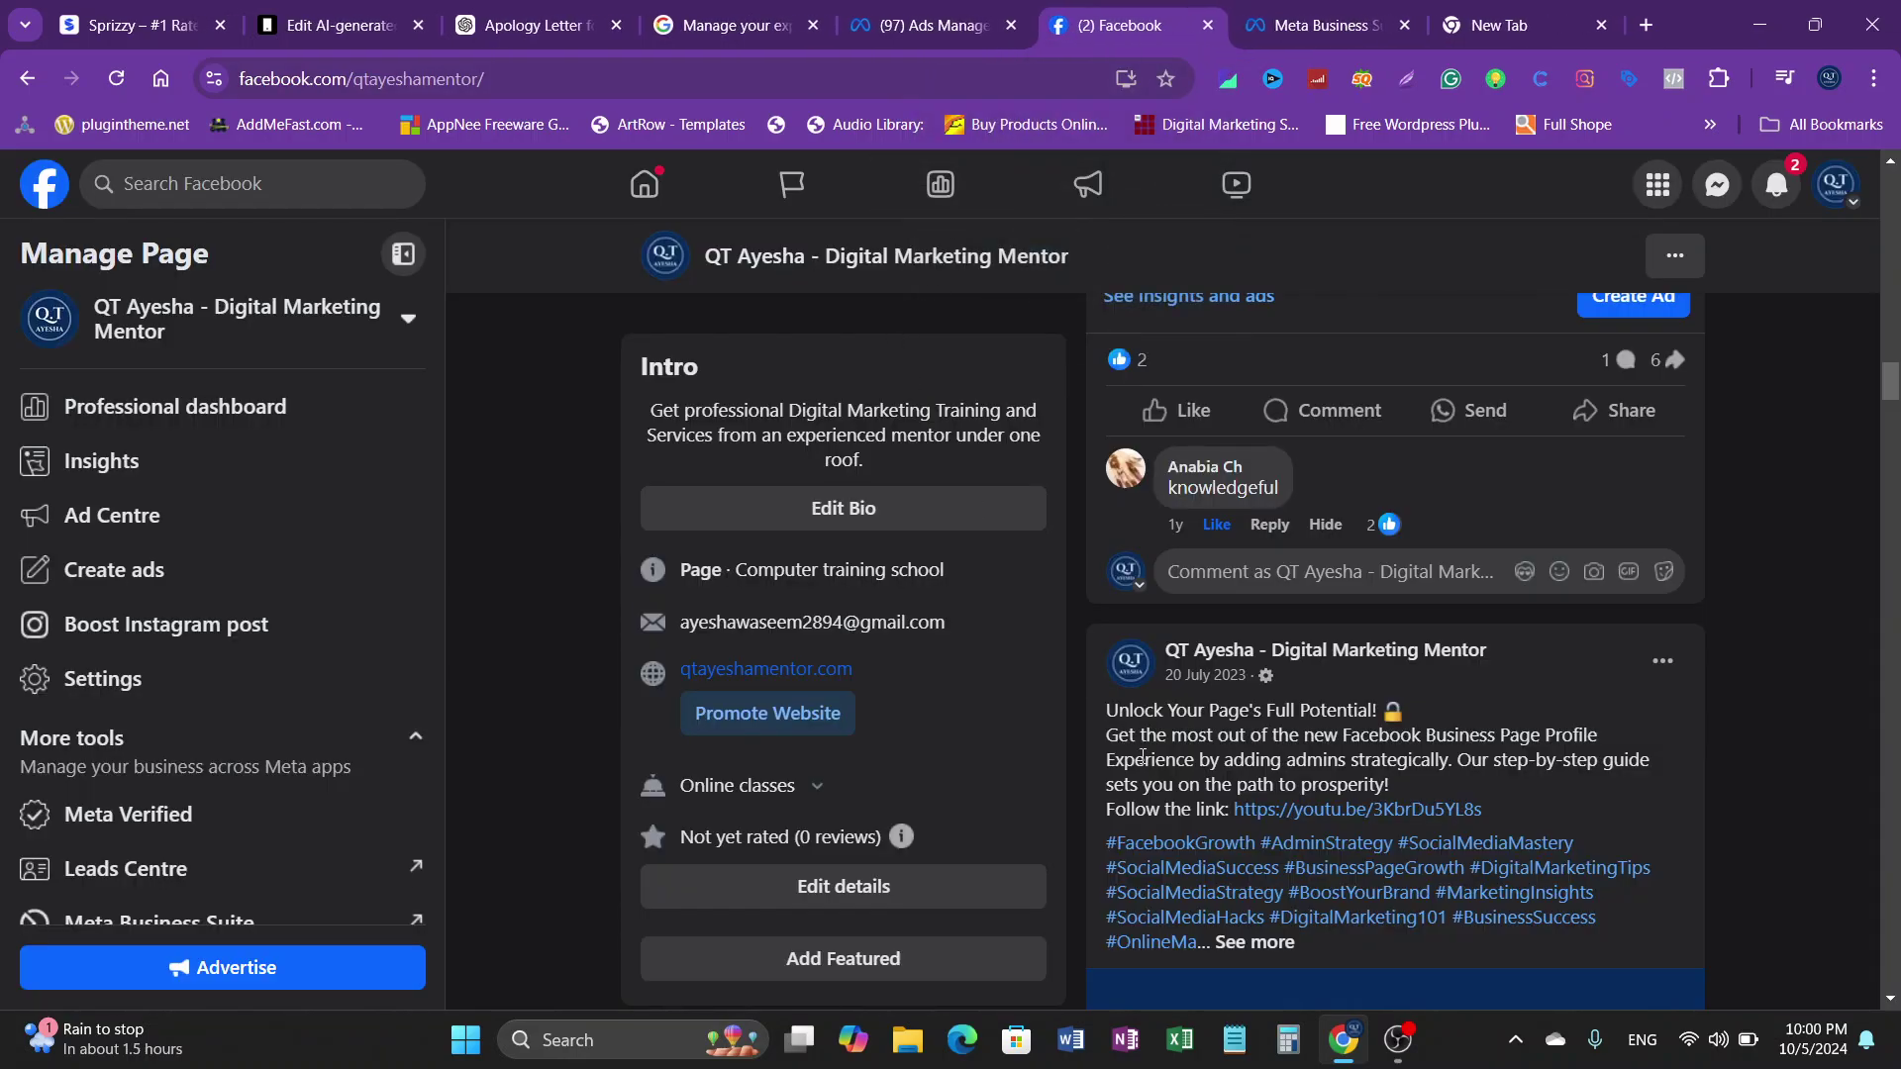
scroll(881, 704, "up", 3)
scroll(881, 704, "up", 10)
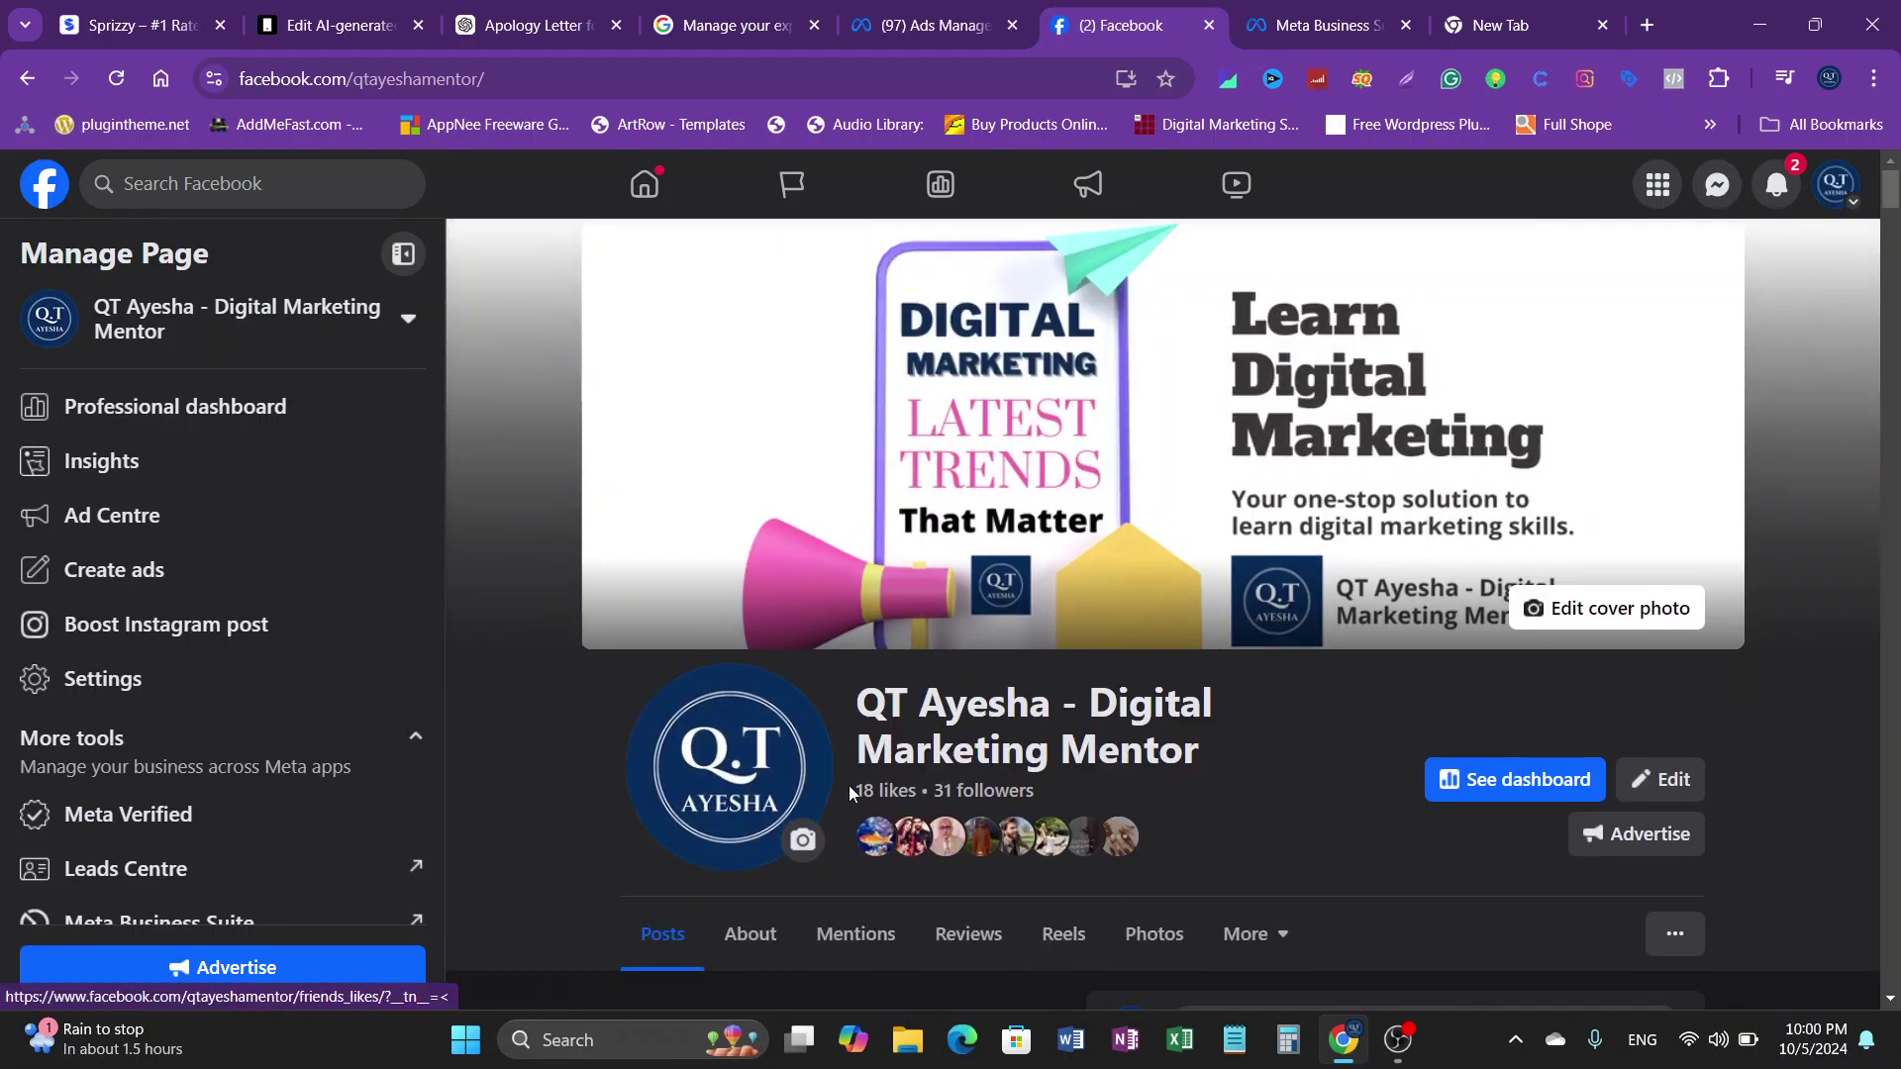
left_click_drag(847, 786, 1113, 793)
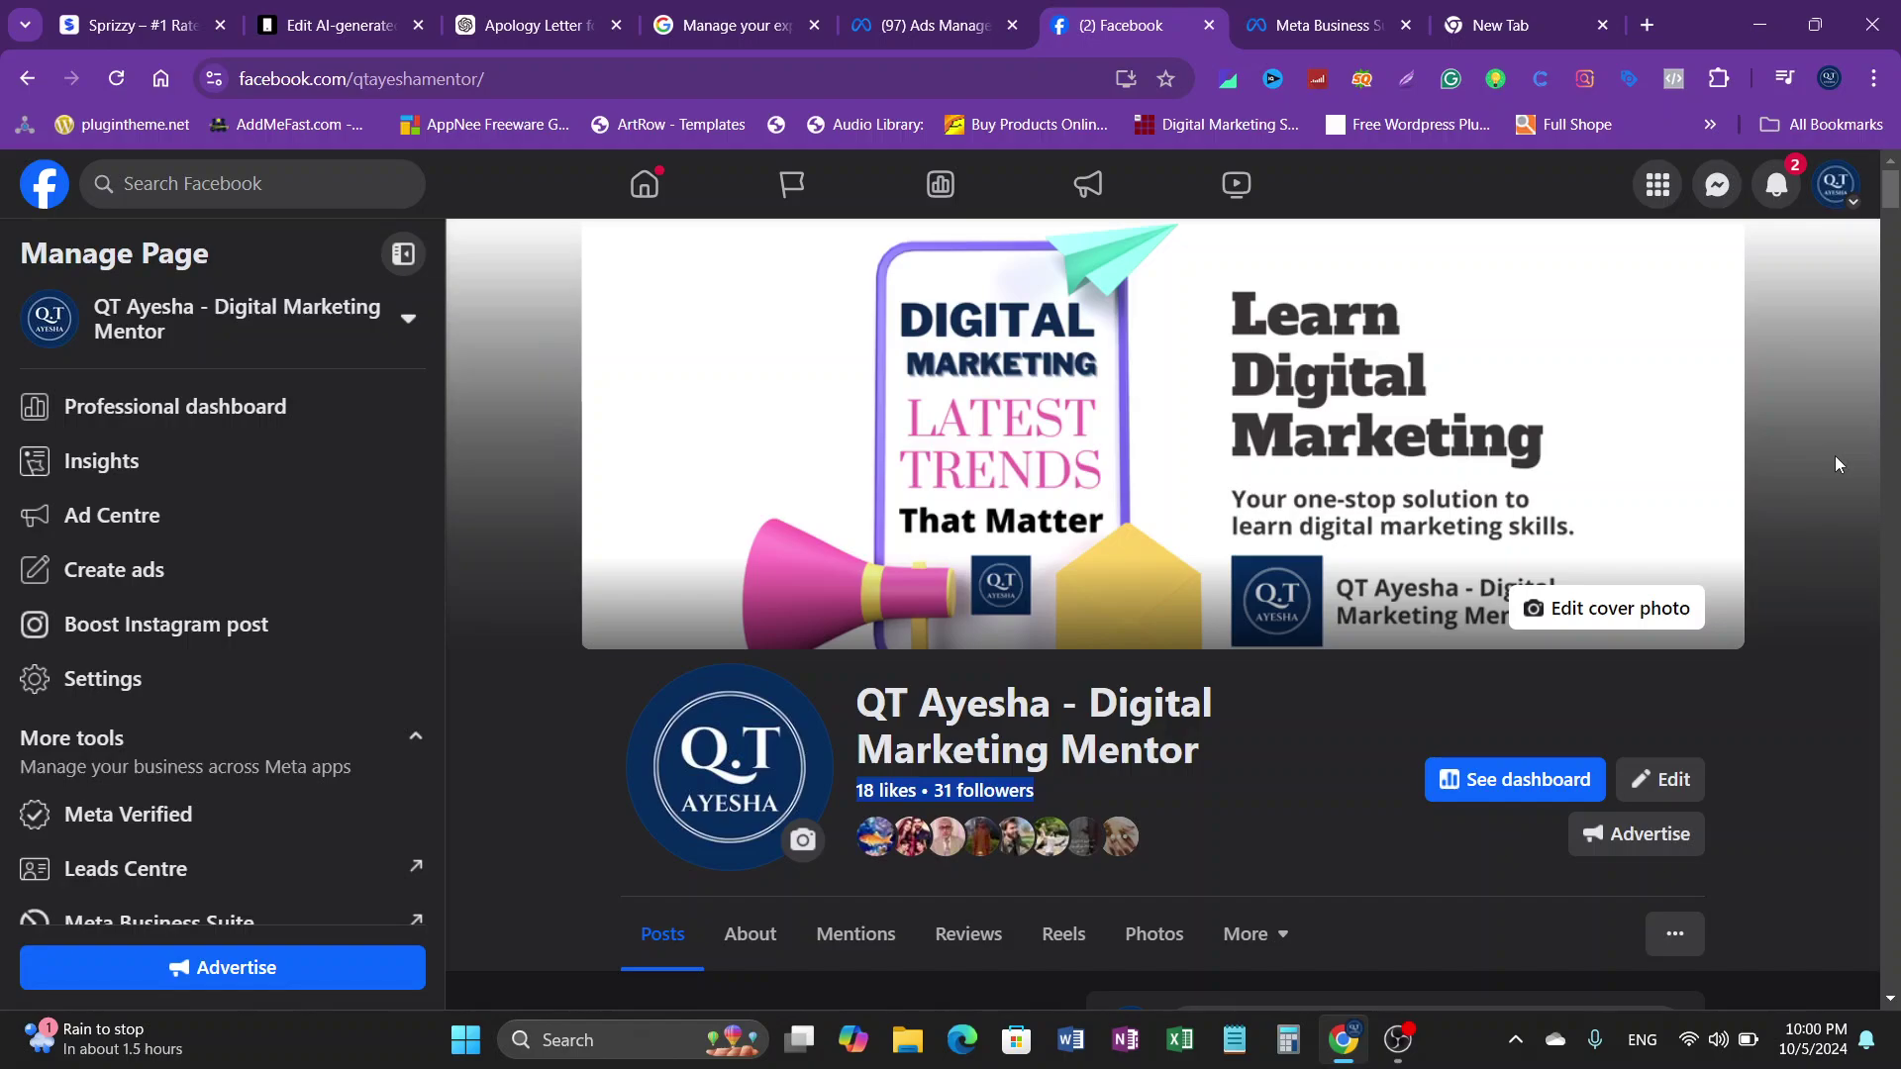
scroll(1833, 455, "down", 4)
scroll(1782, 561, "up", 4)
scroll(1790, 560, "down", 4)
left_click(1799, 437)
scroll(1784, 510, "up", 4)
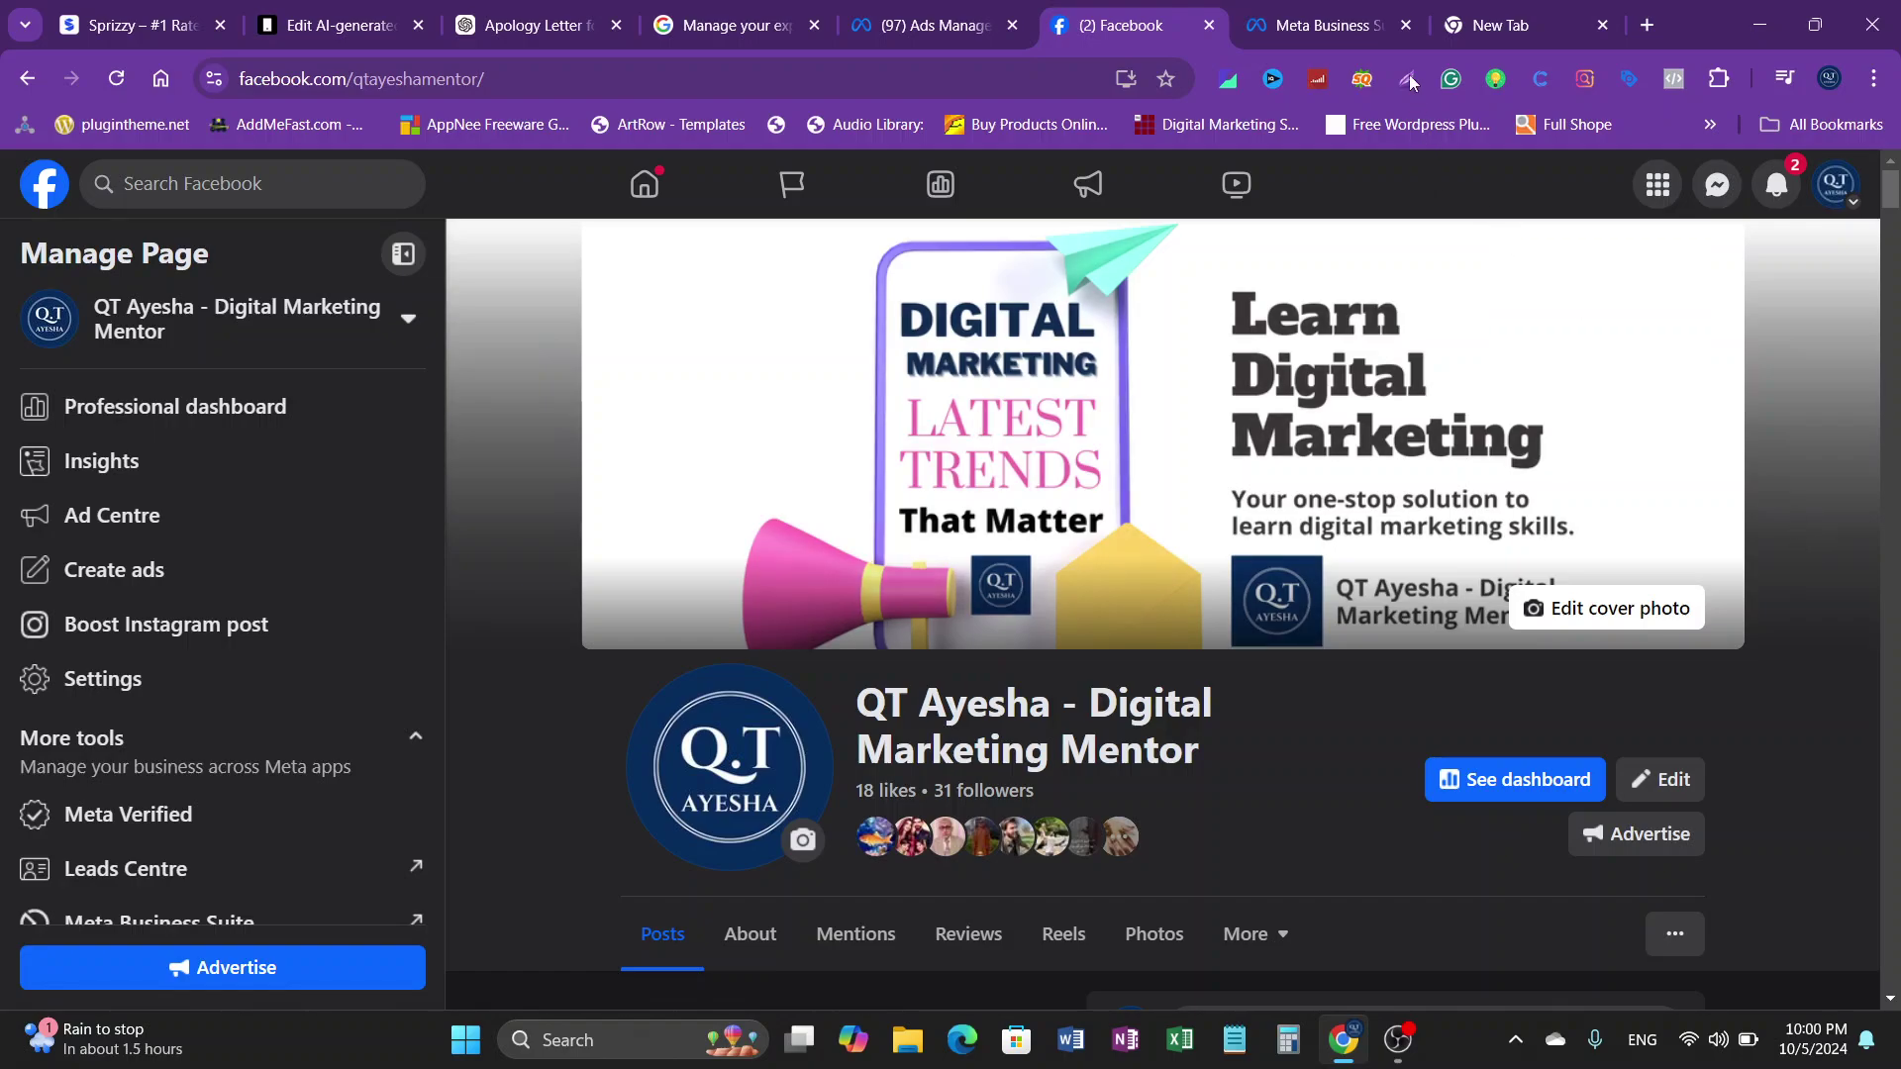
Step: Open Ads Manager from the business portfolio settings and close the unused new browser tab
left_click(1324, 23)
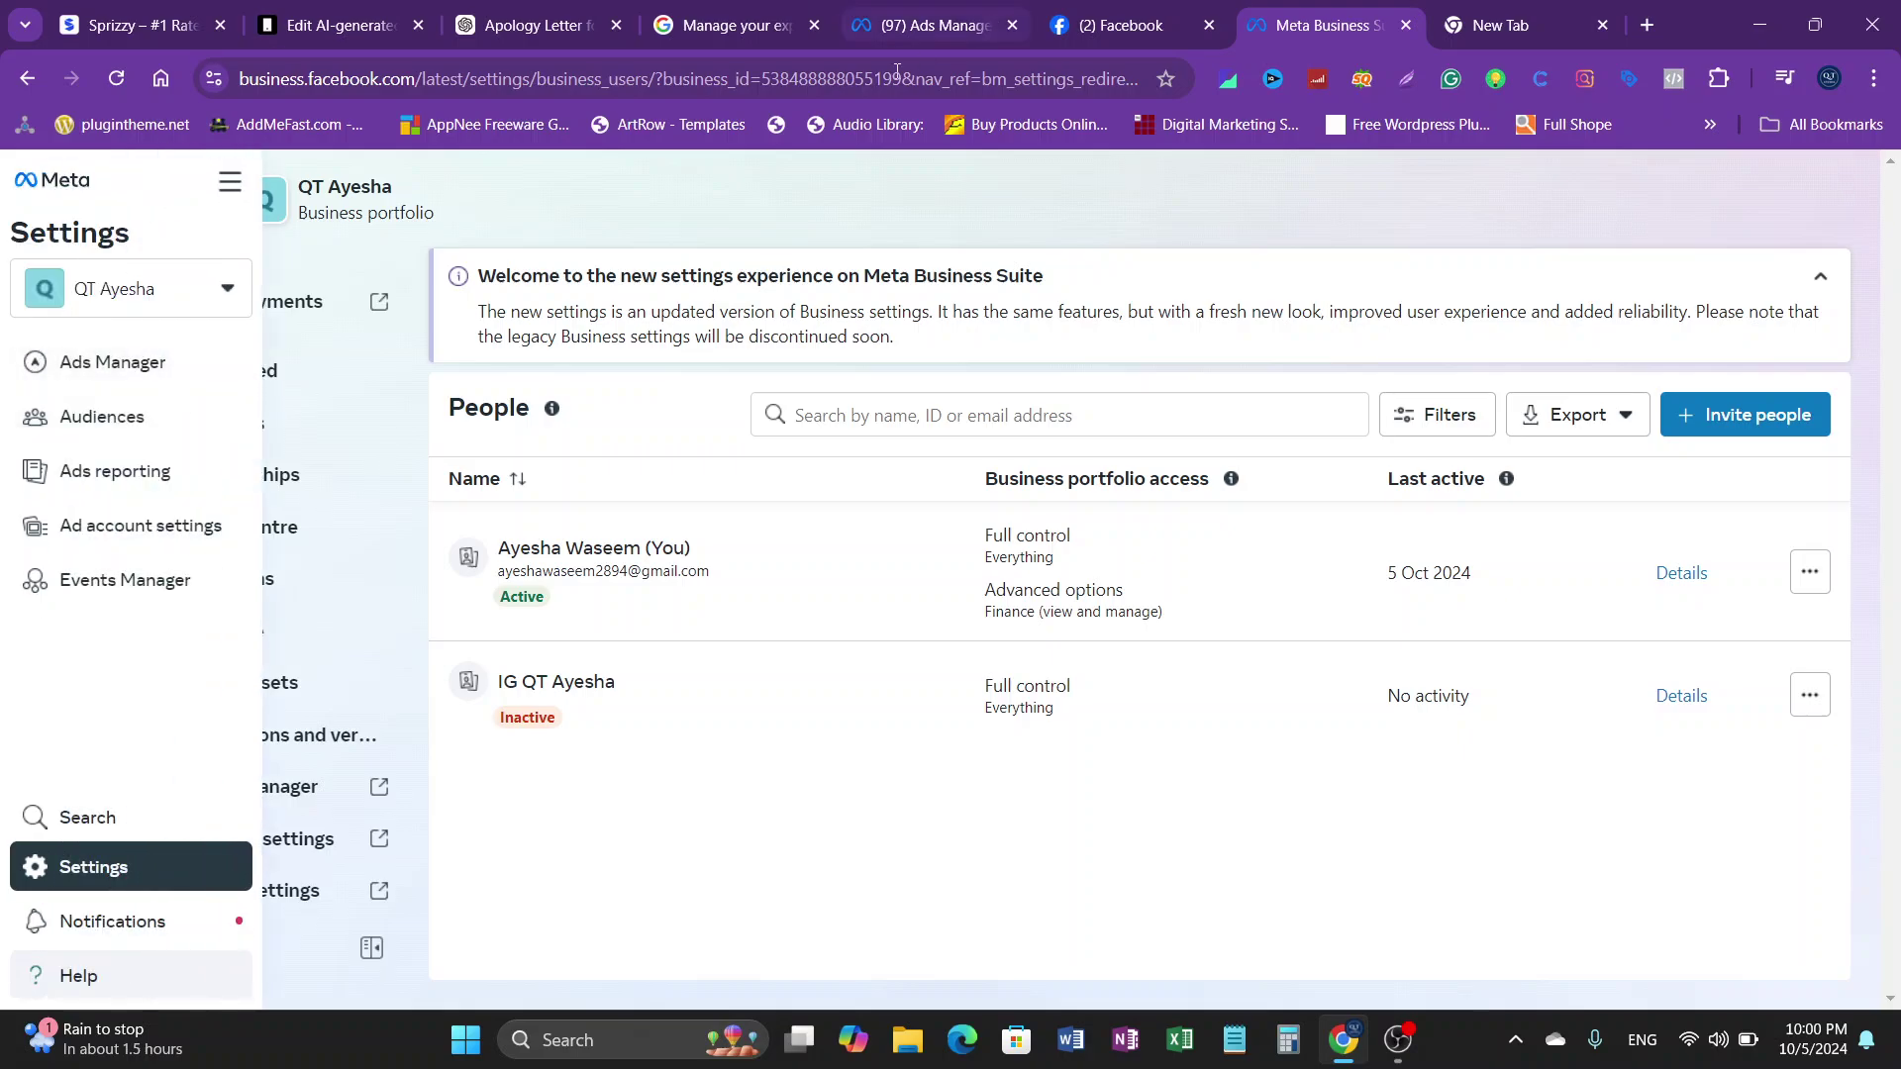
mouse_move(45, 384)
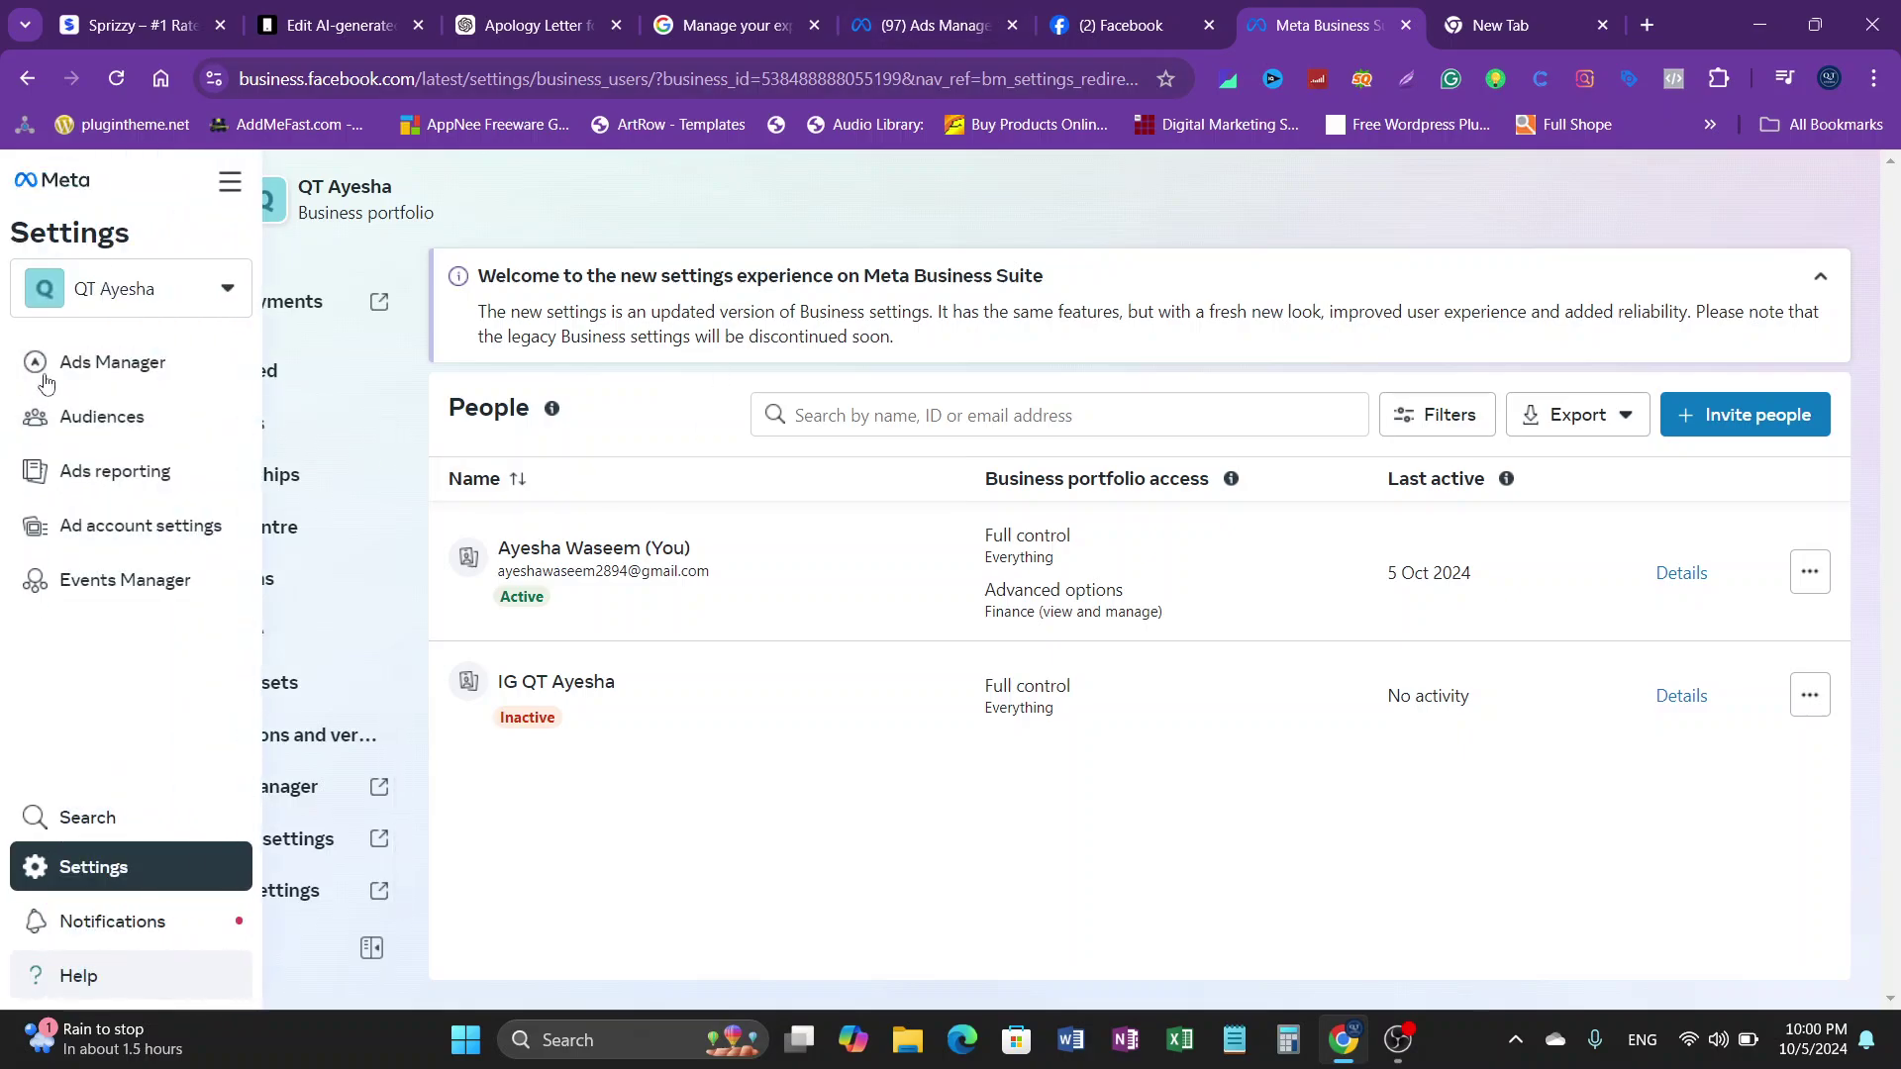
left_click(106, 366)
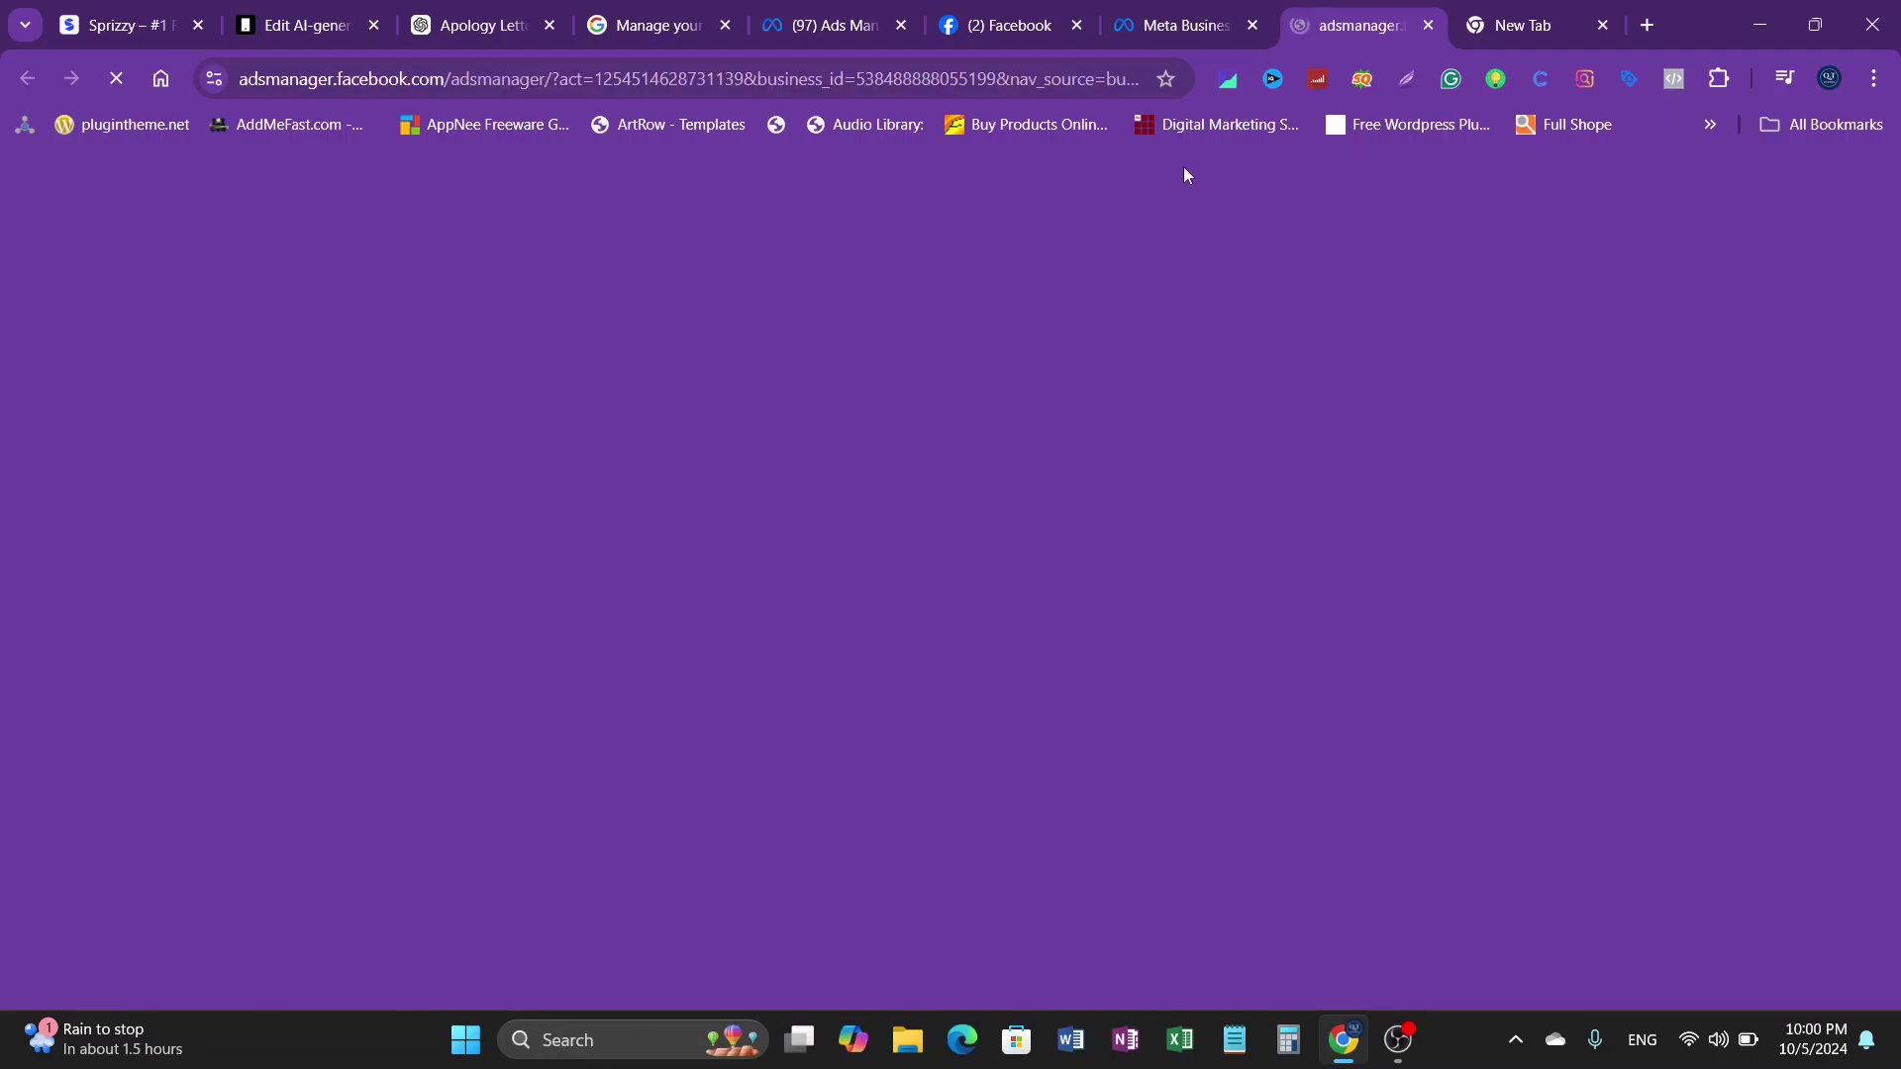
left_click(1603, 24)
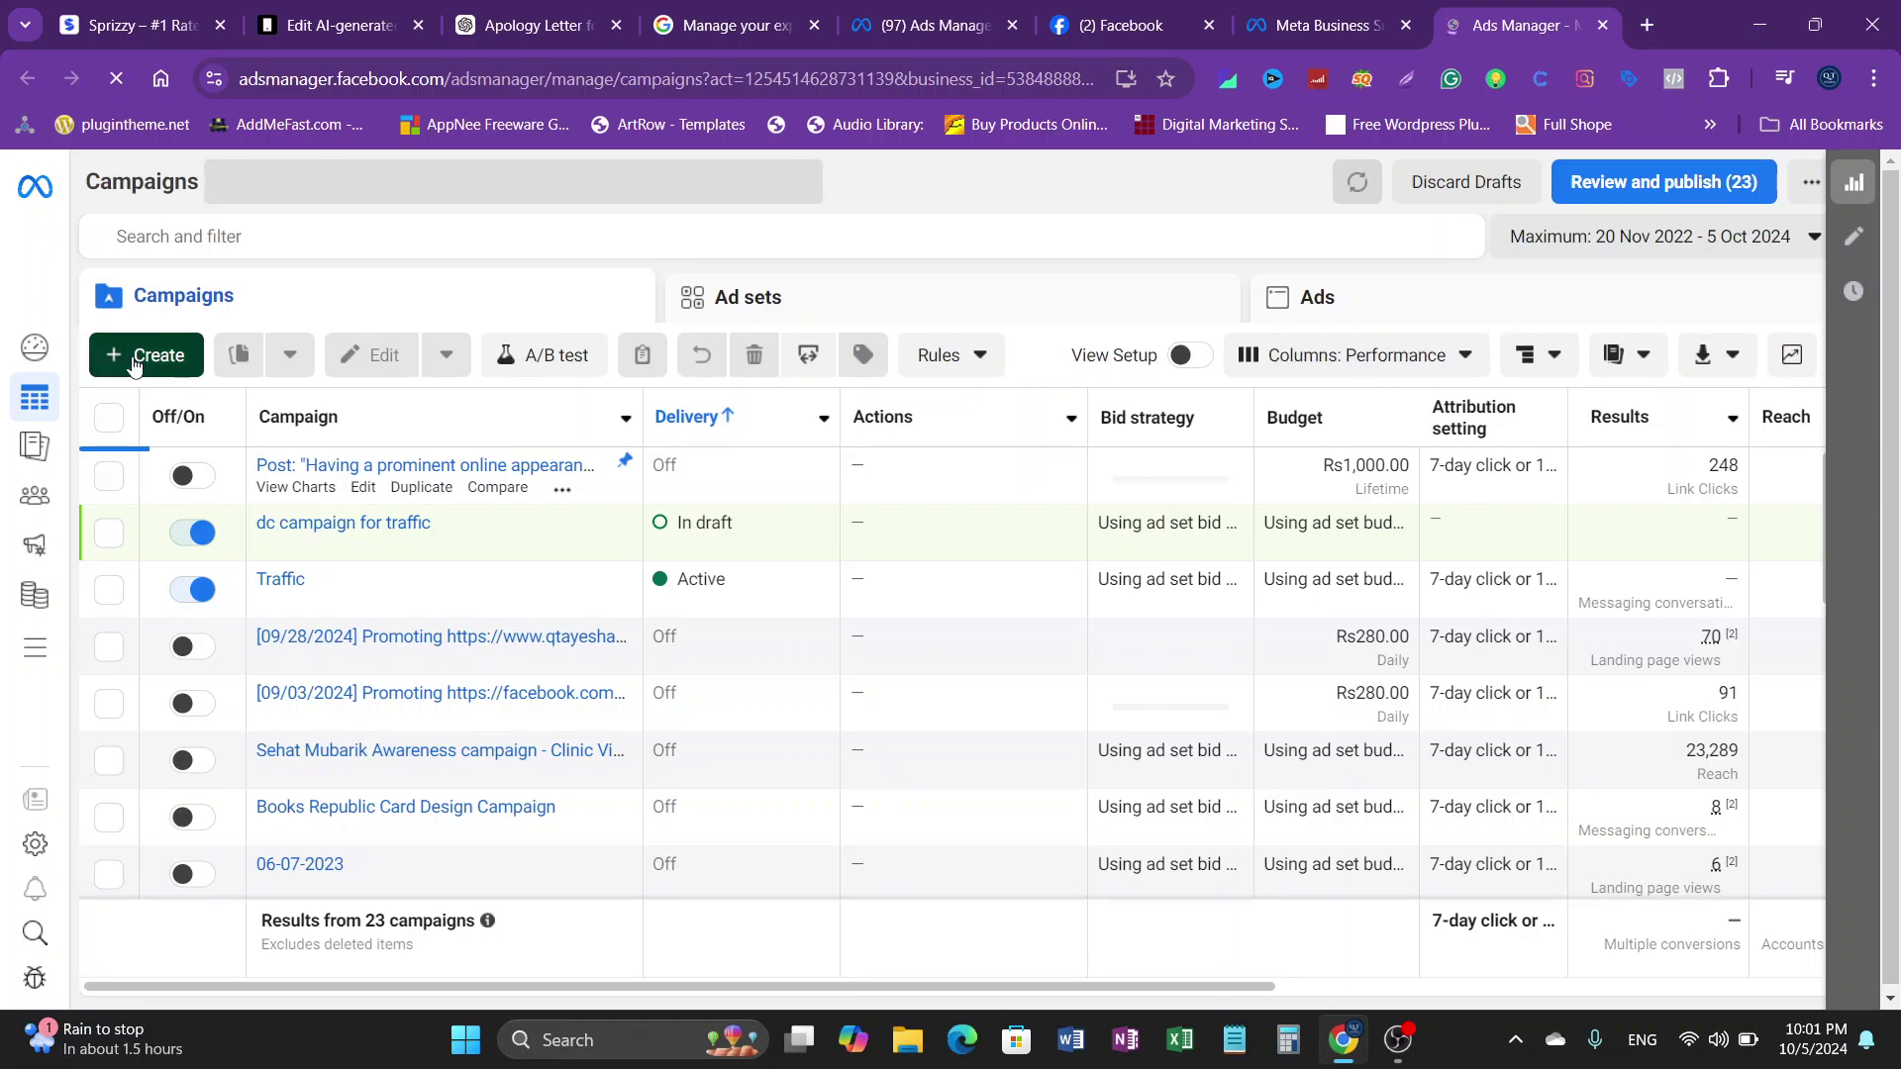
Step: Create a new campaign with the Auction buying type and the Awareness objective
left_click(136, 359)
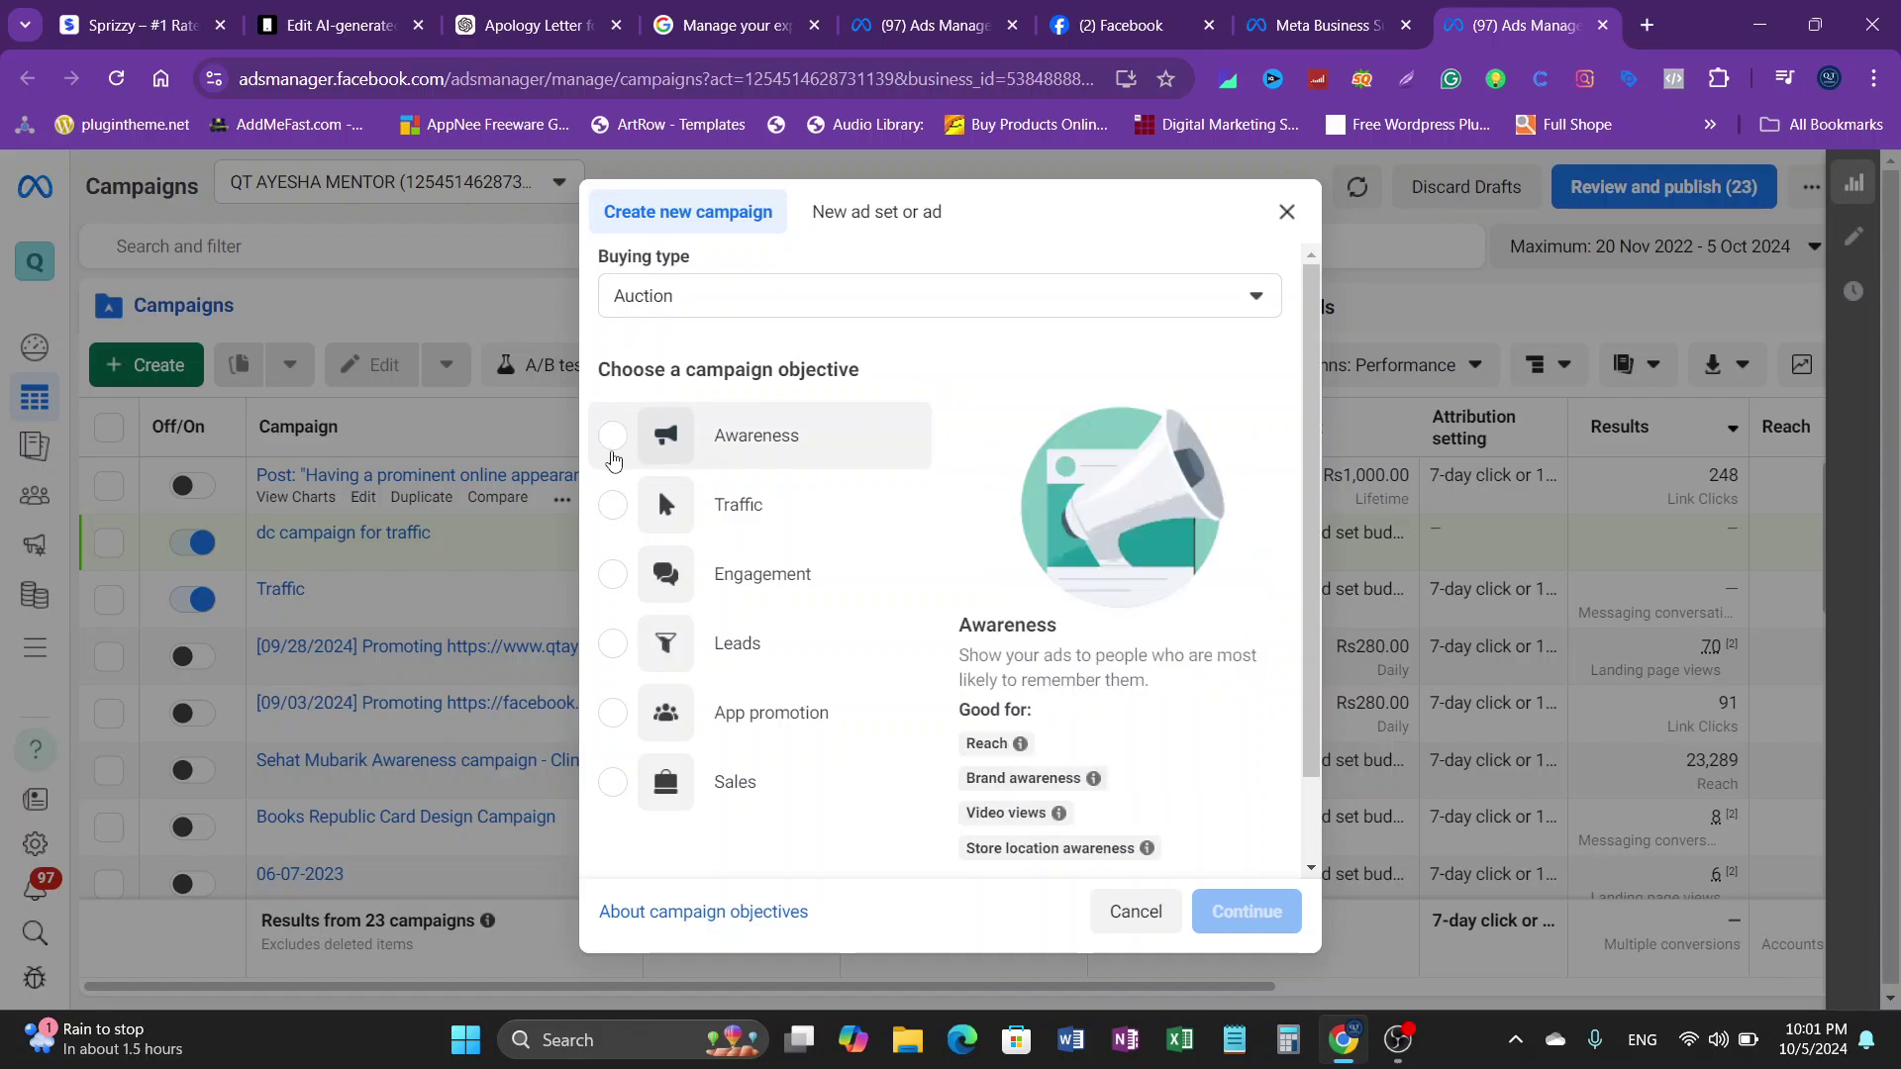
left_click(612, 436)
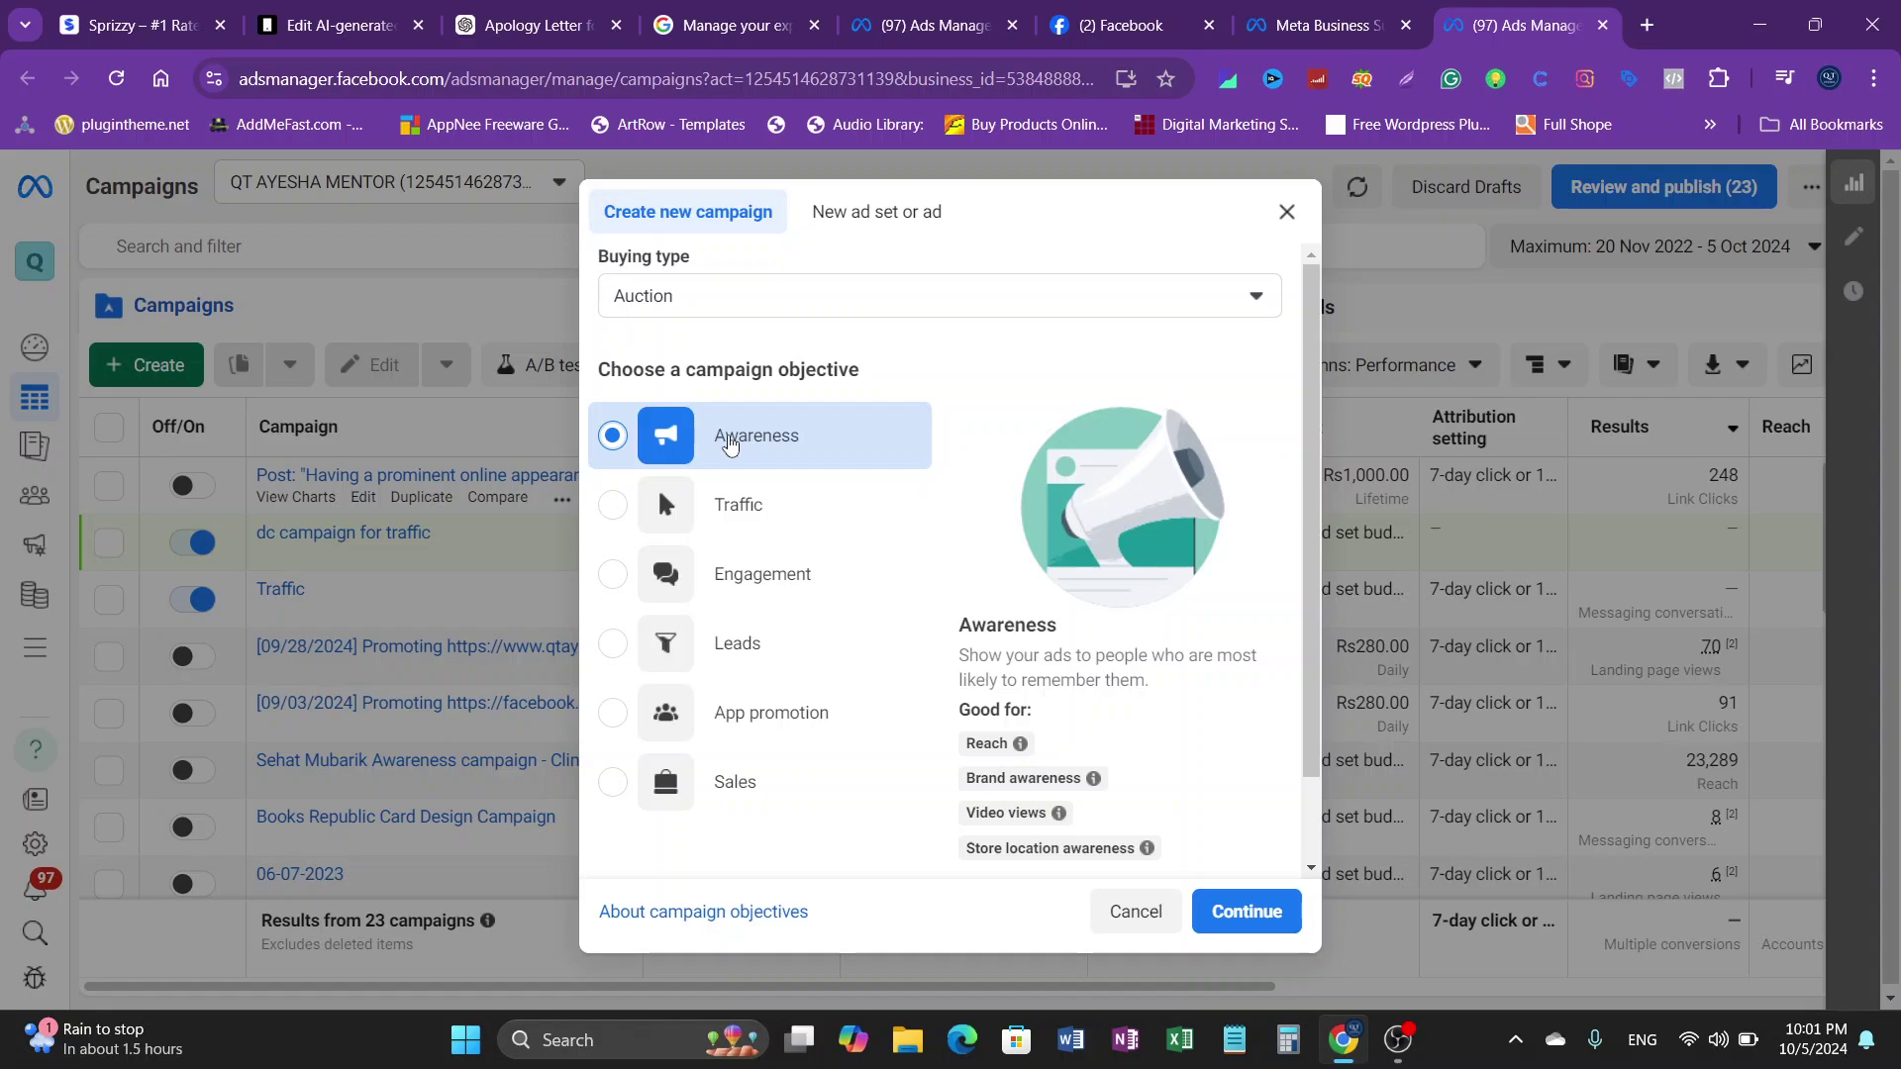
left_click(794, 312)
left_click(794, 312)
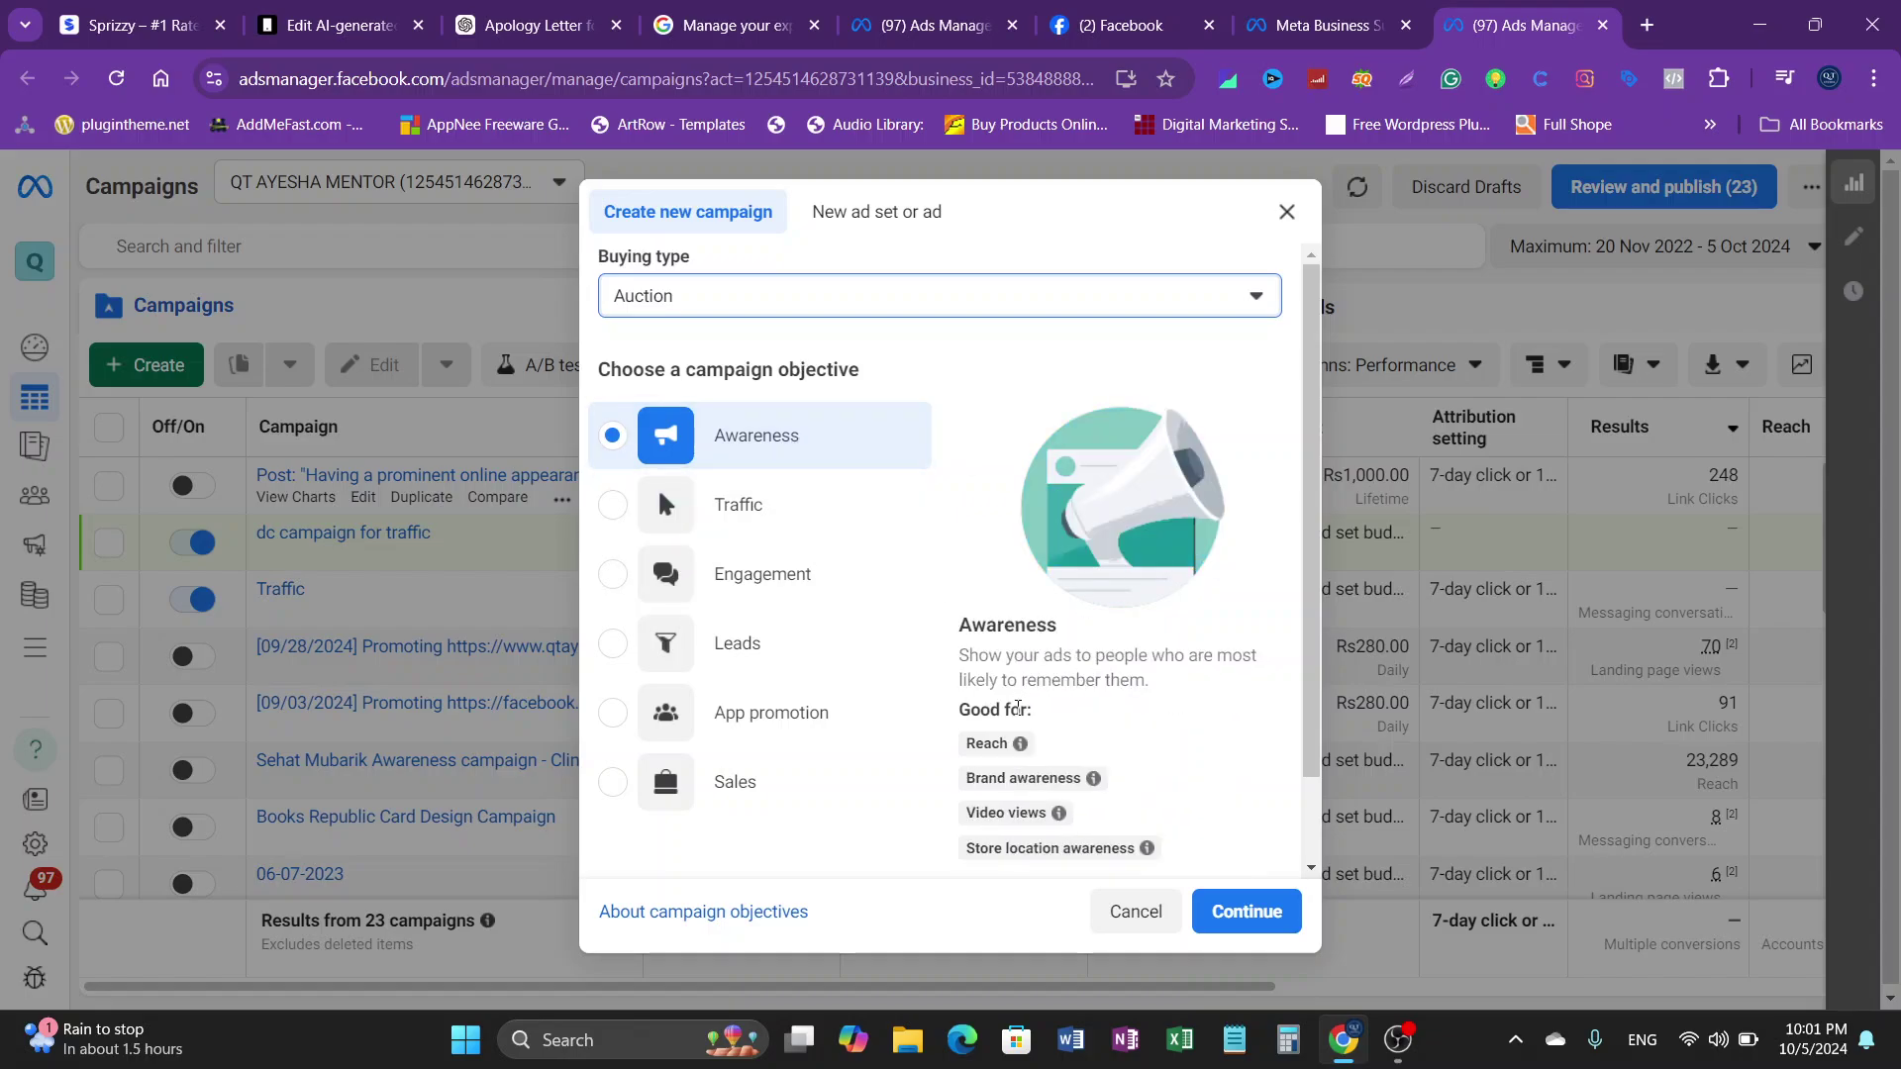
scroll(1041, 743, "down", 1)
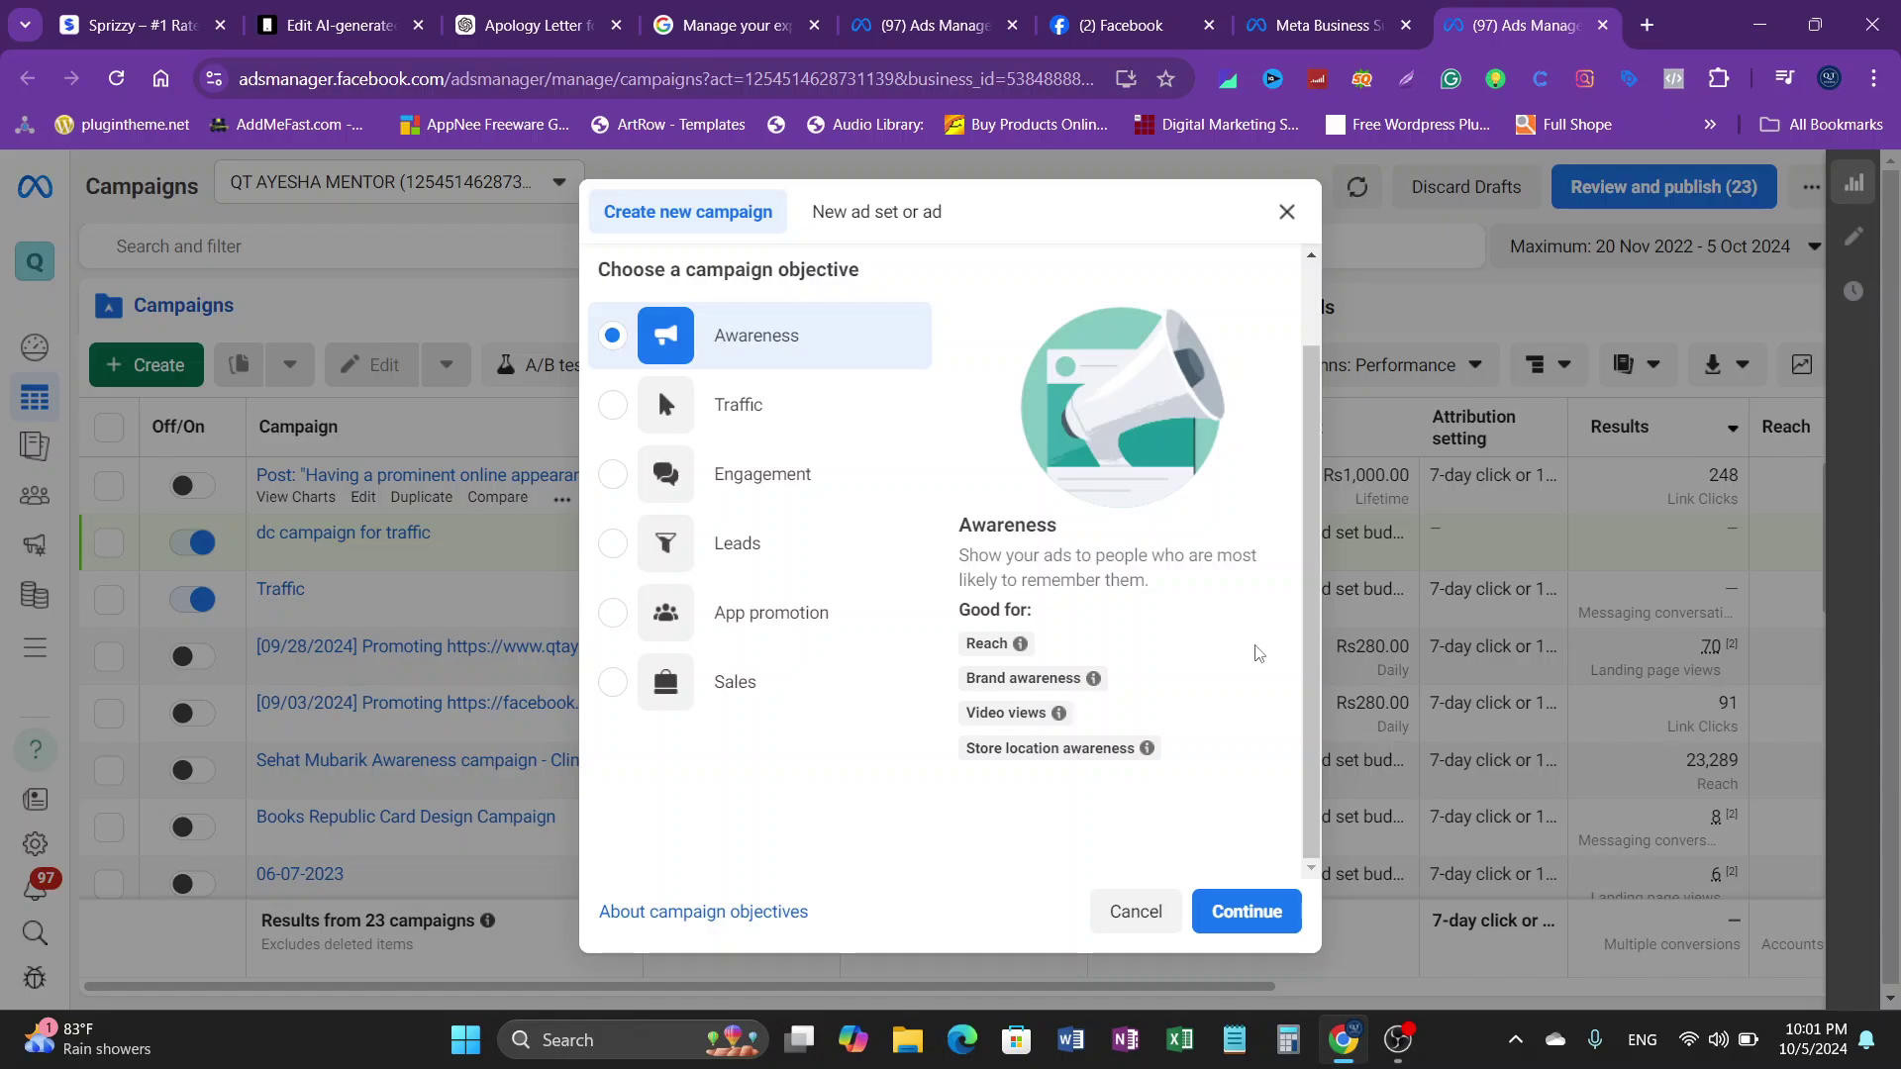
scroll(990, 495, "up", 2)
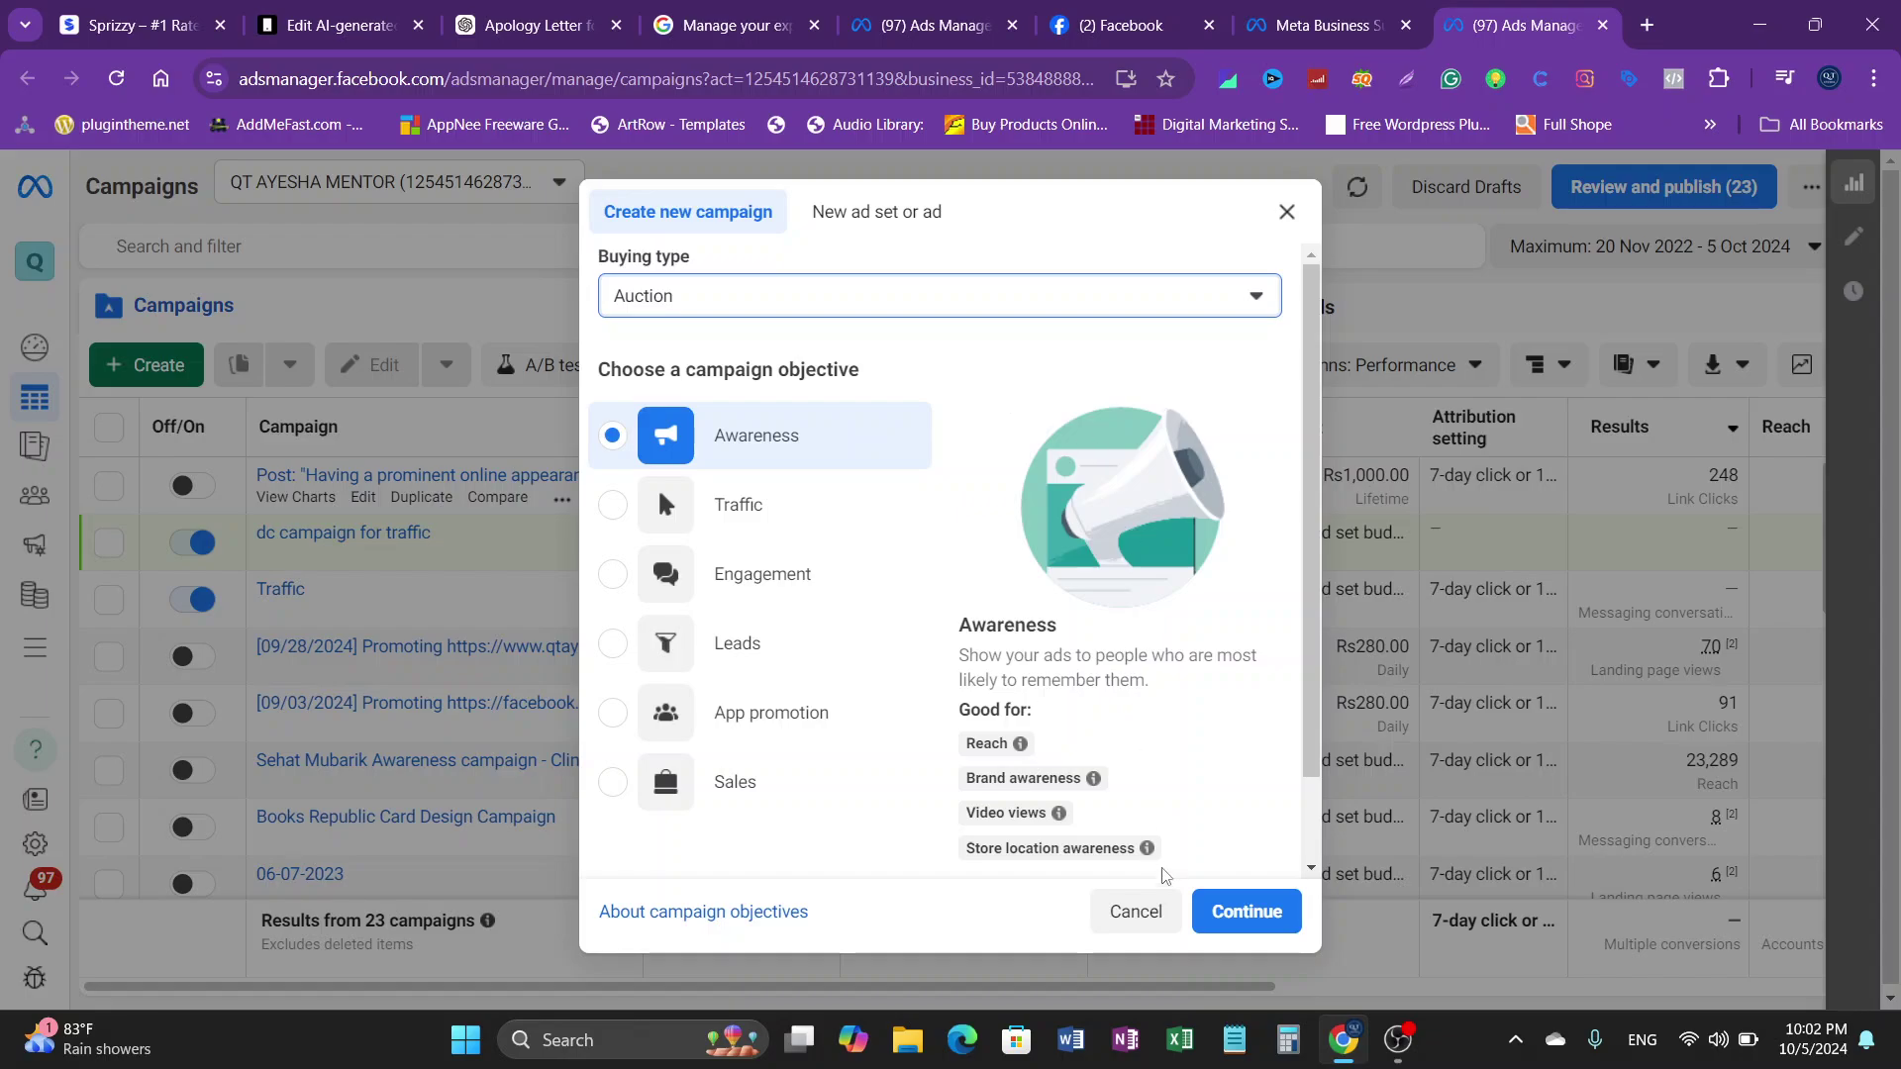
left_click(1219, 908)
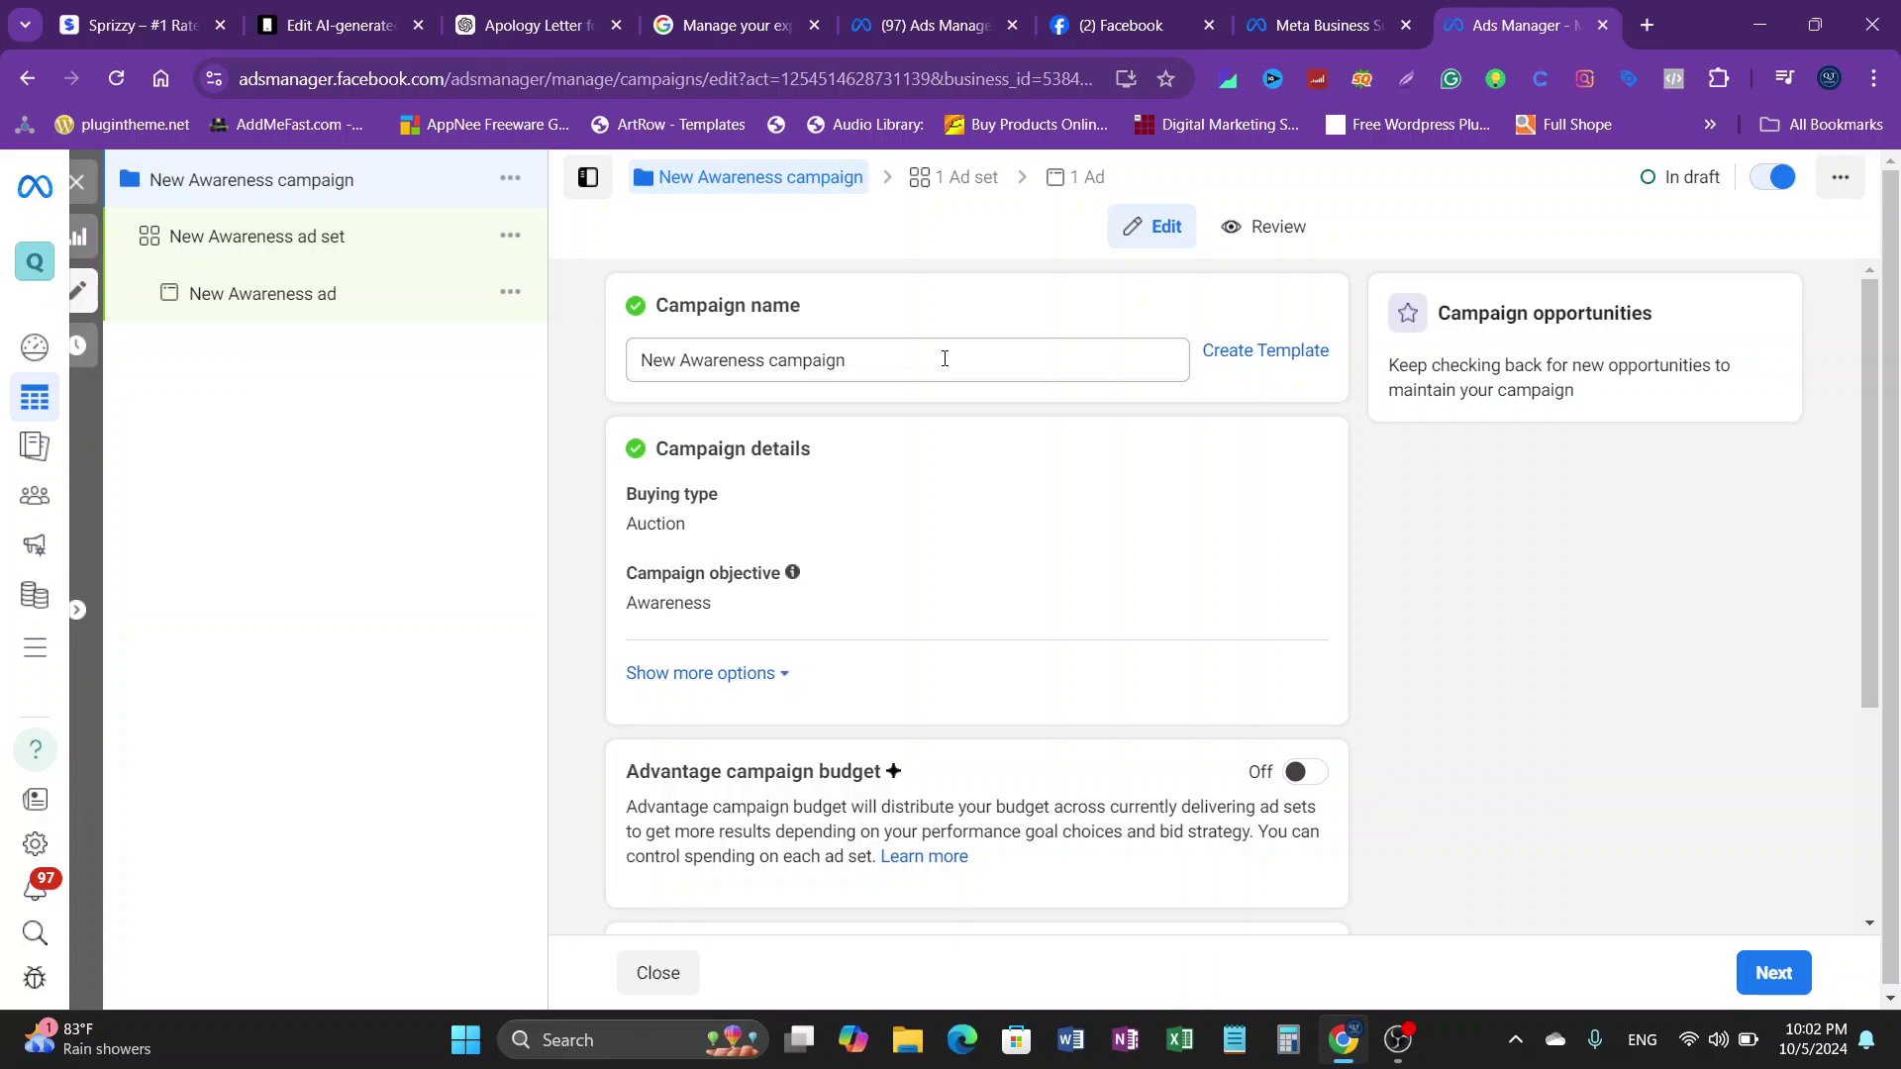
Step: Rename the campaign as "Awareness campaign - page likes/ followers"
left_click(1005, 368)
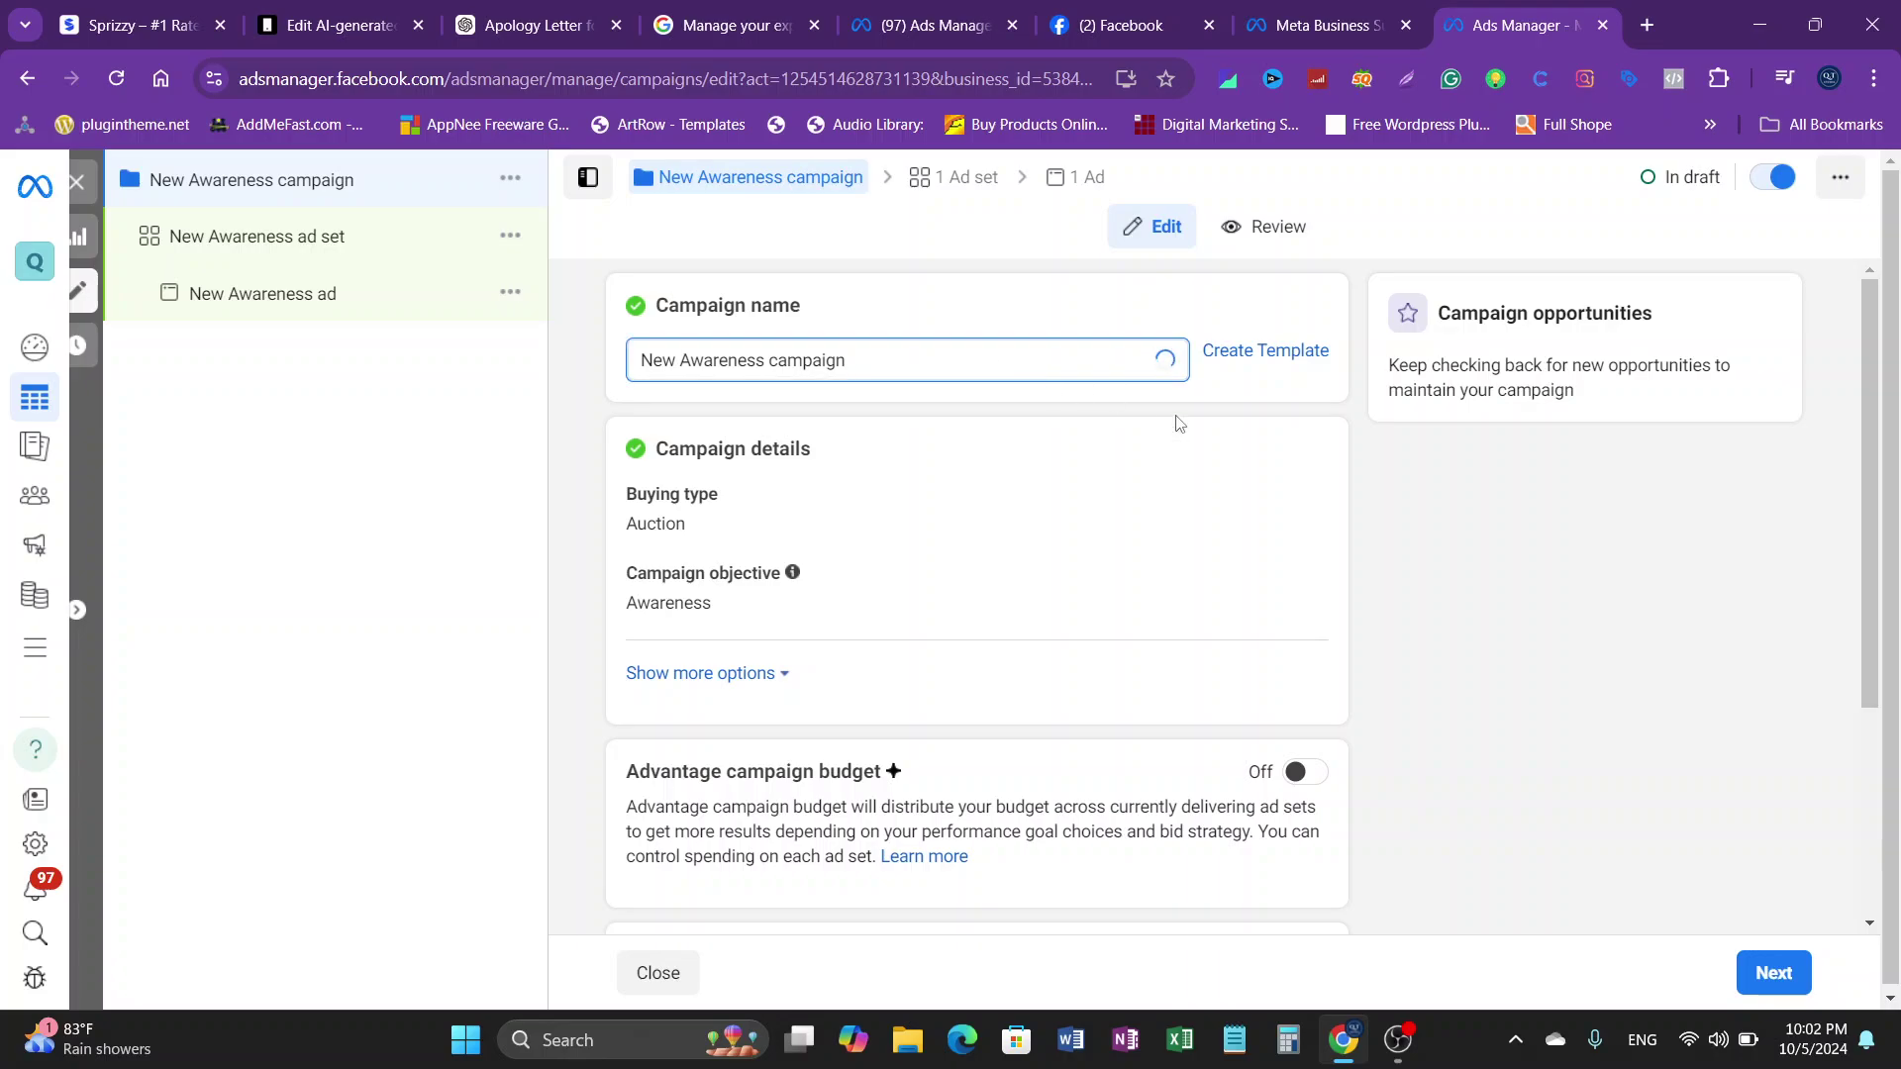
type("- page likes/ ")
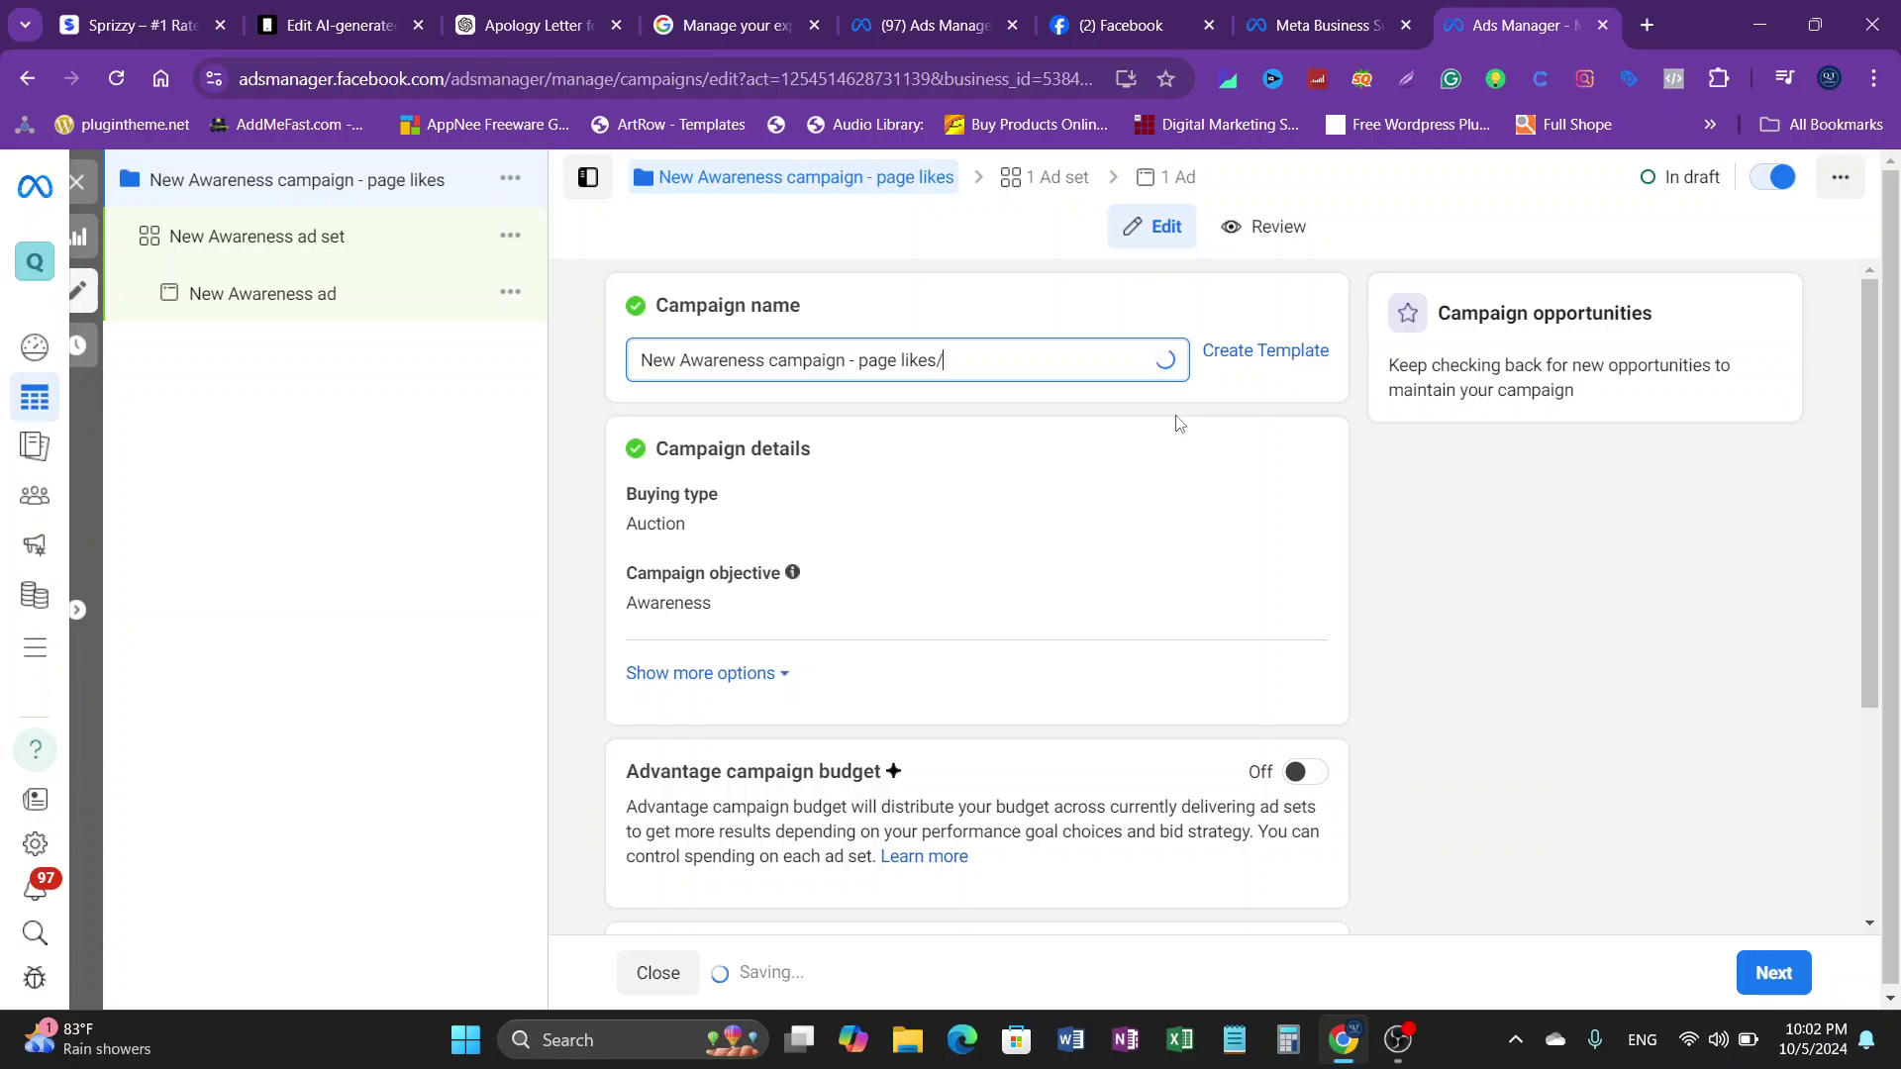
type("follo")
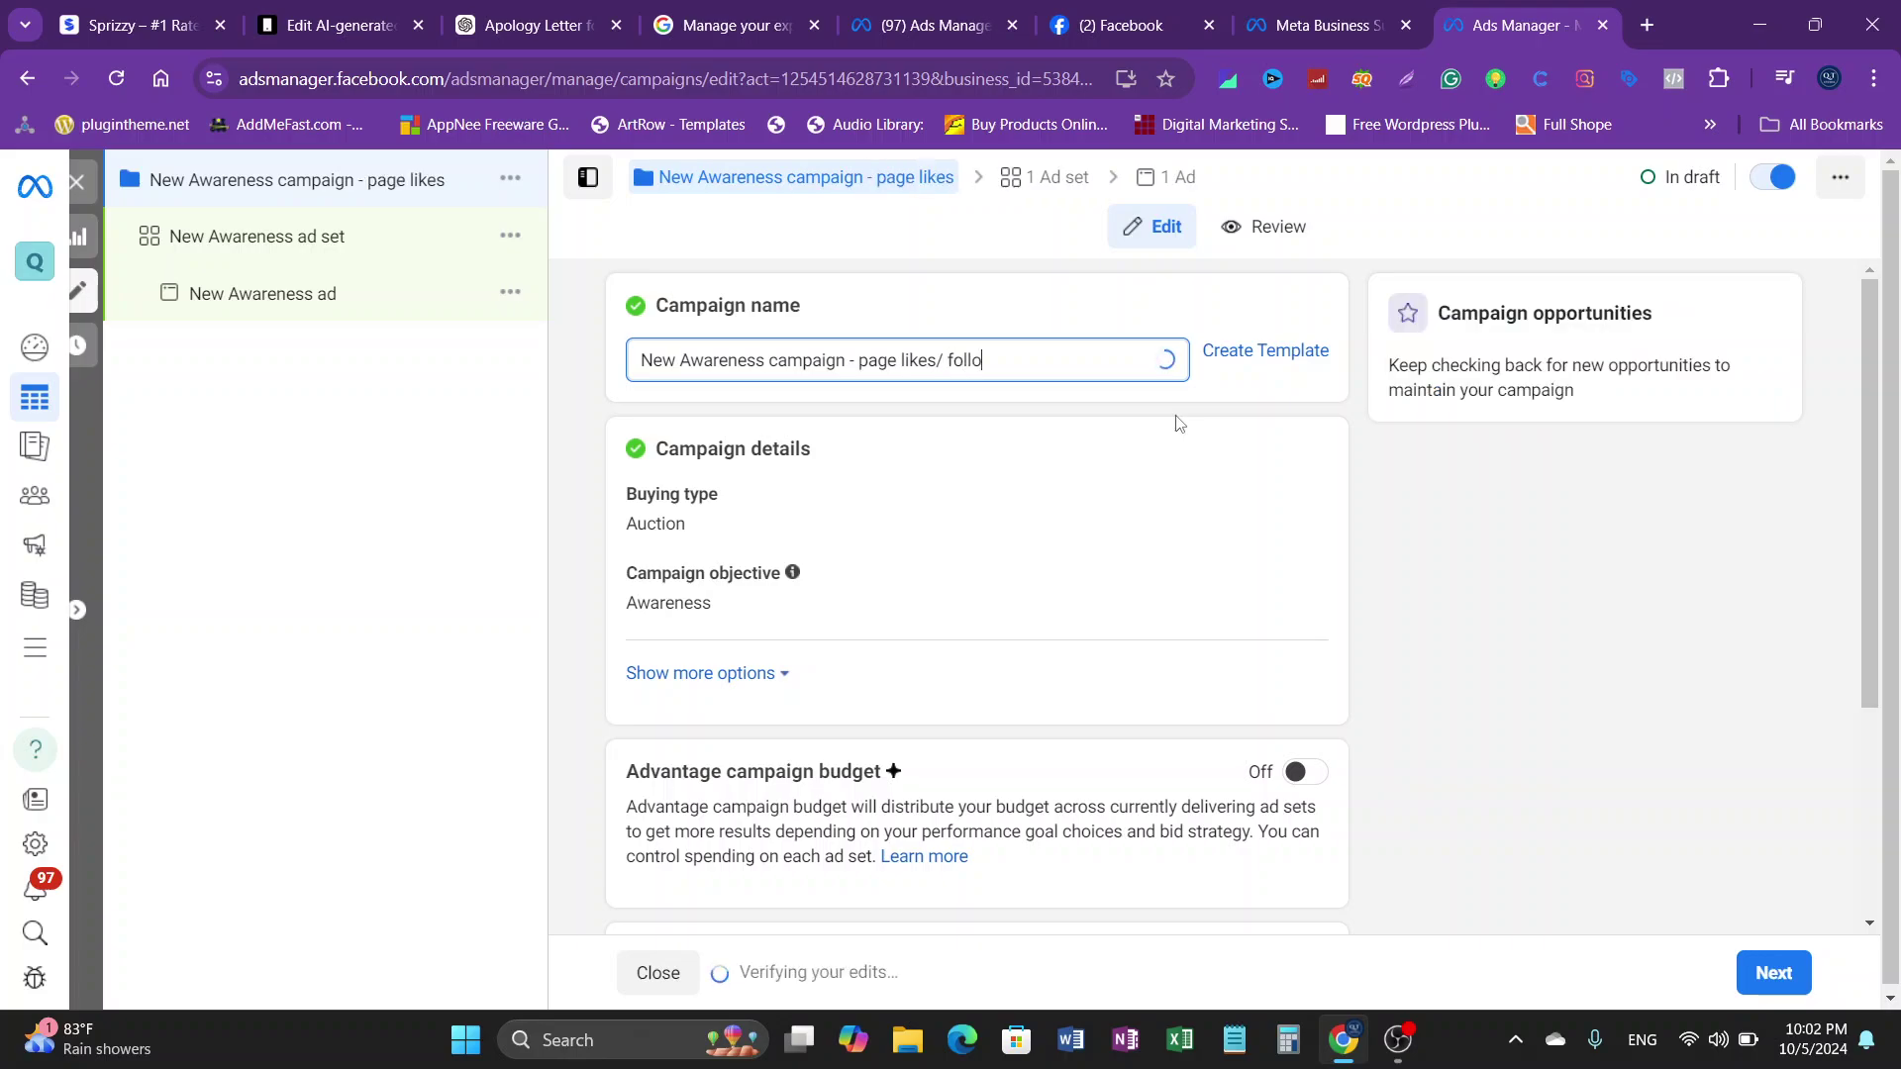
type("wers")
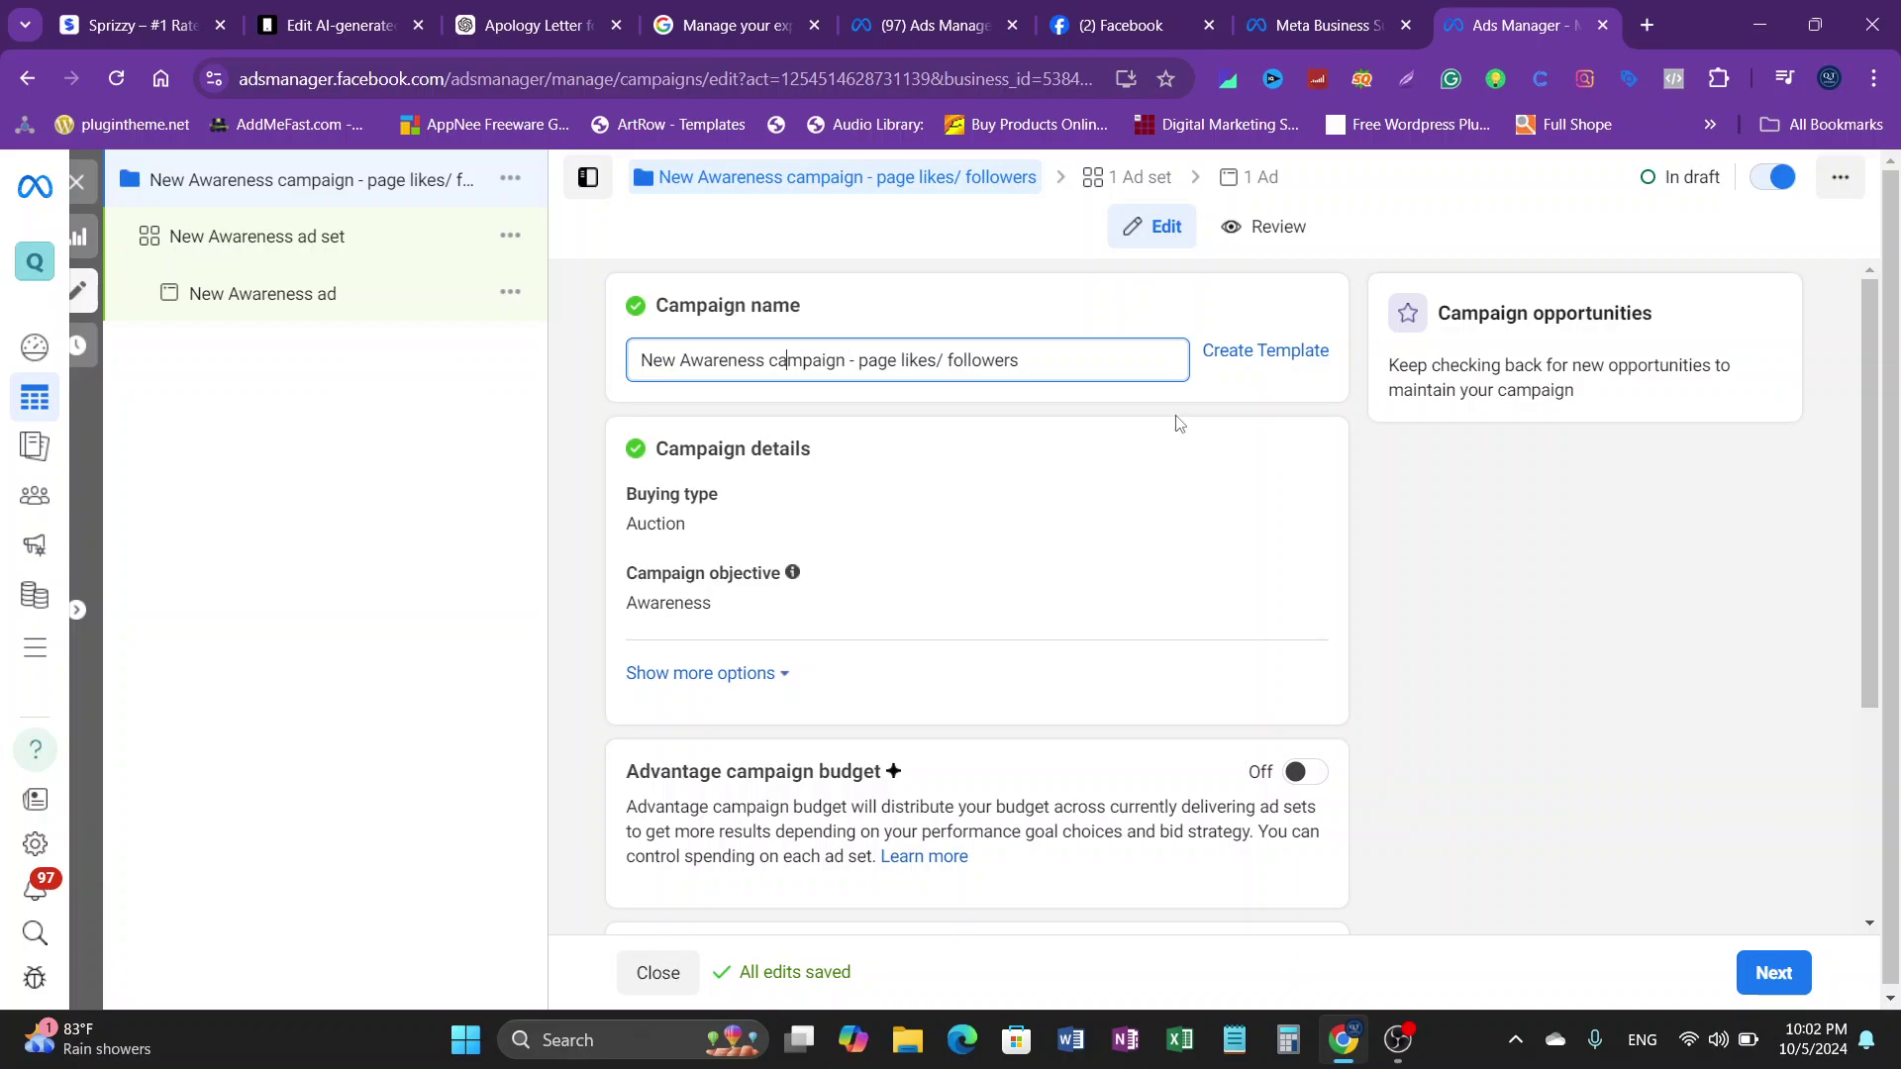
key("BackSpace")
key("BackSpace")
key("BackSpace")
key("BackSpace")
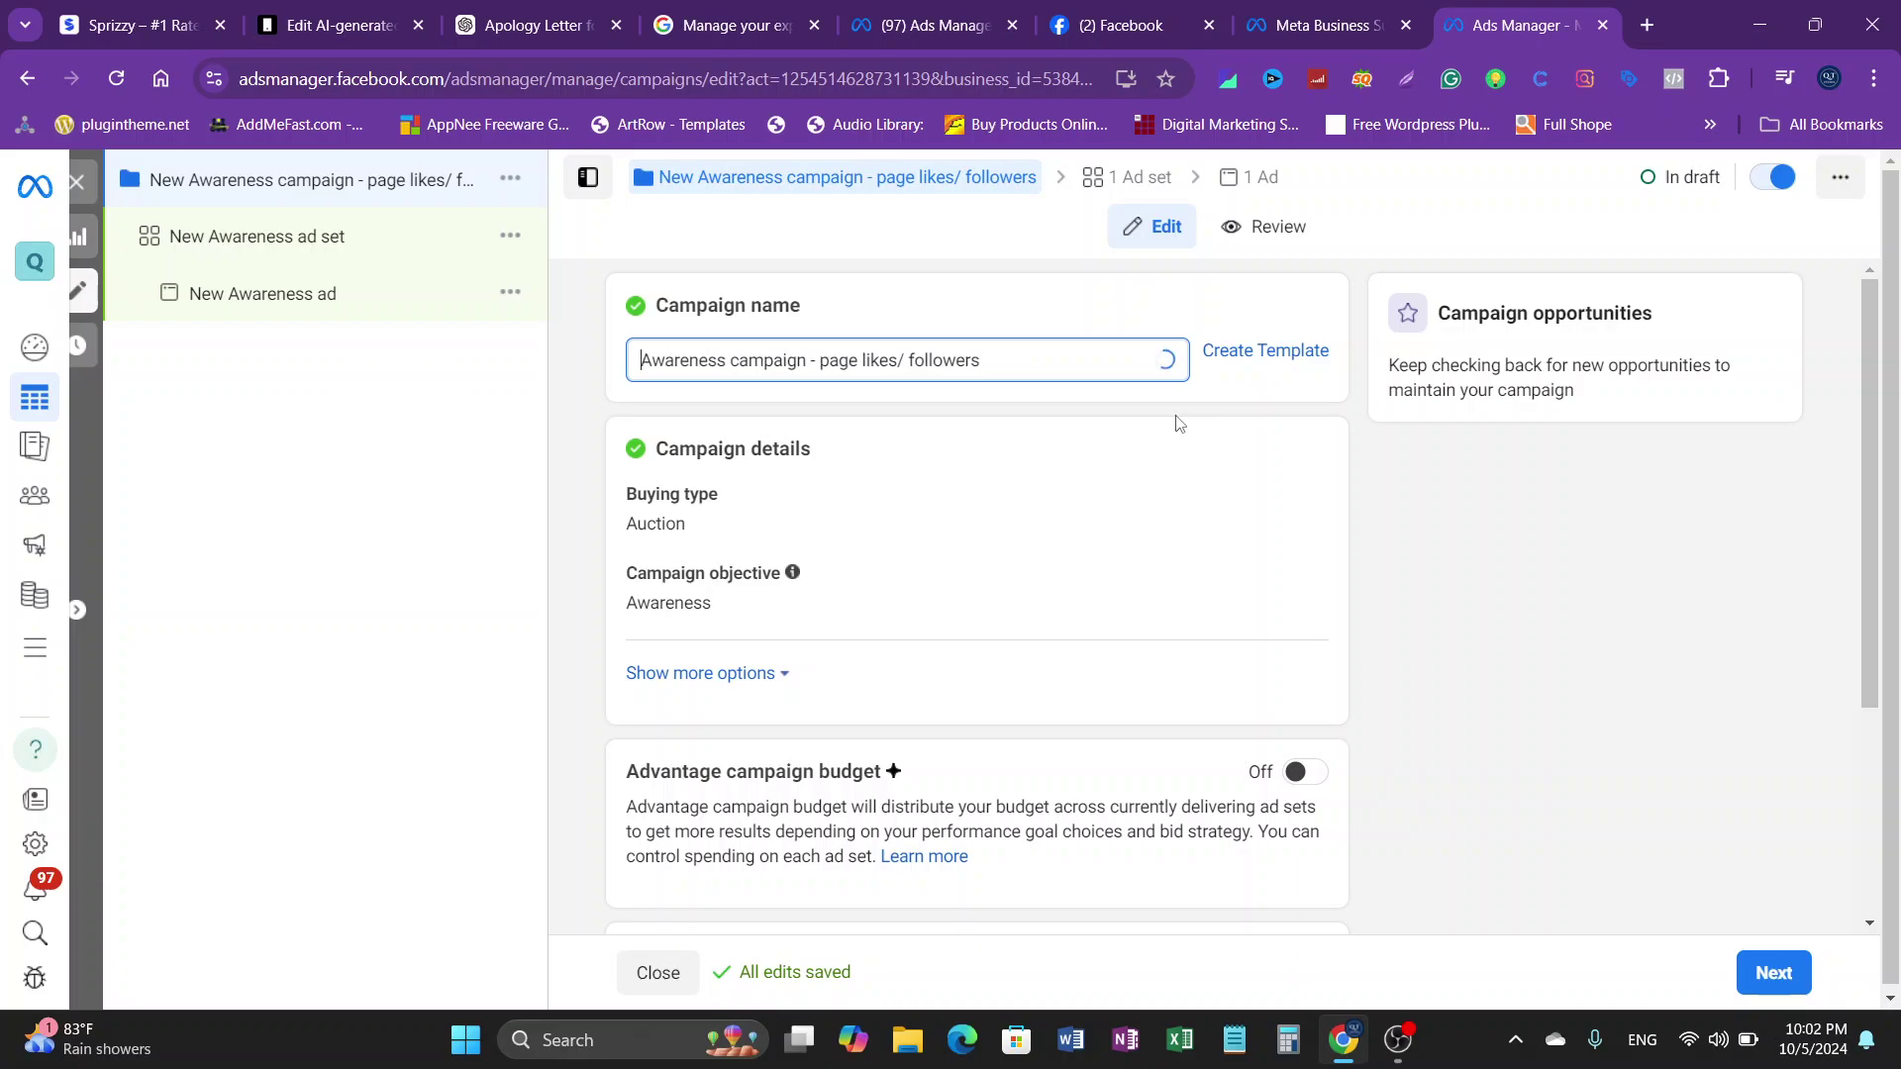
Step: Review the campaign's special ad categories without declaring any, and continue to the ad set settings
scroll(844, 566, "down", 3)
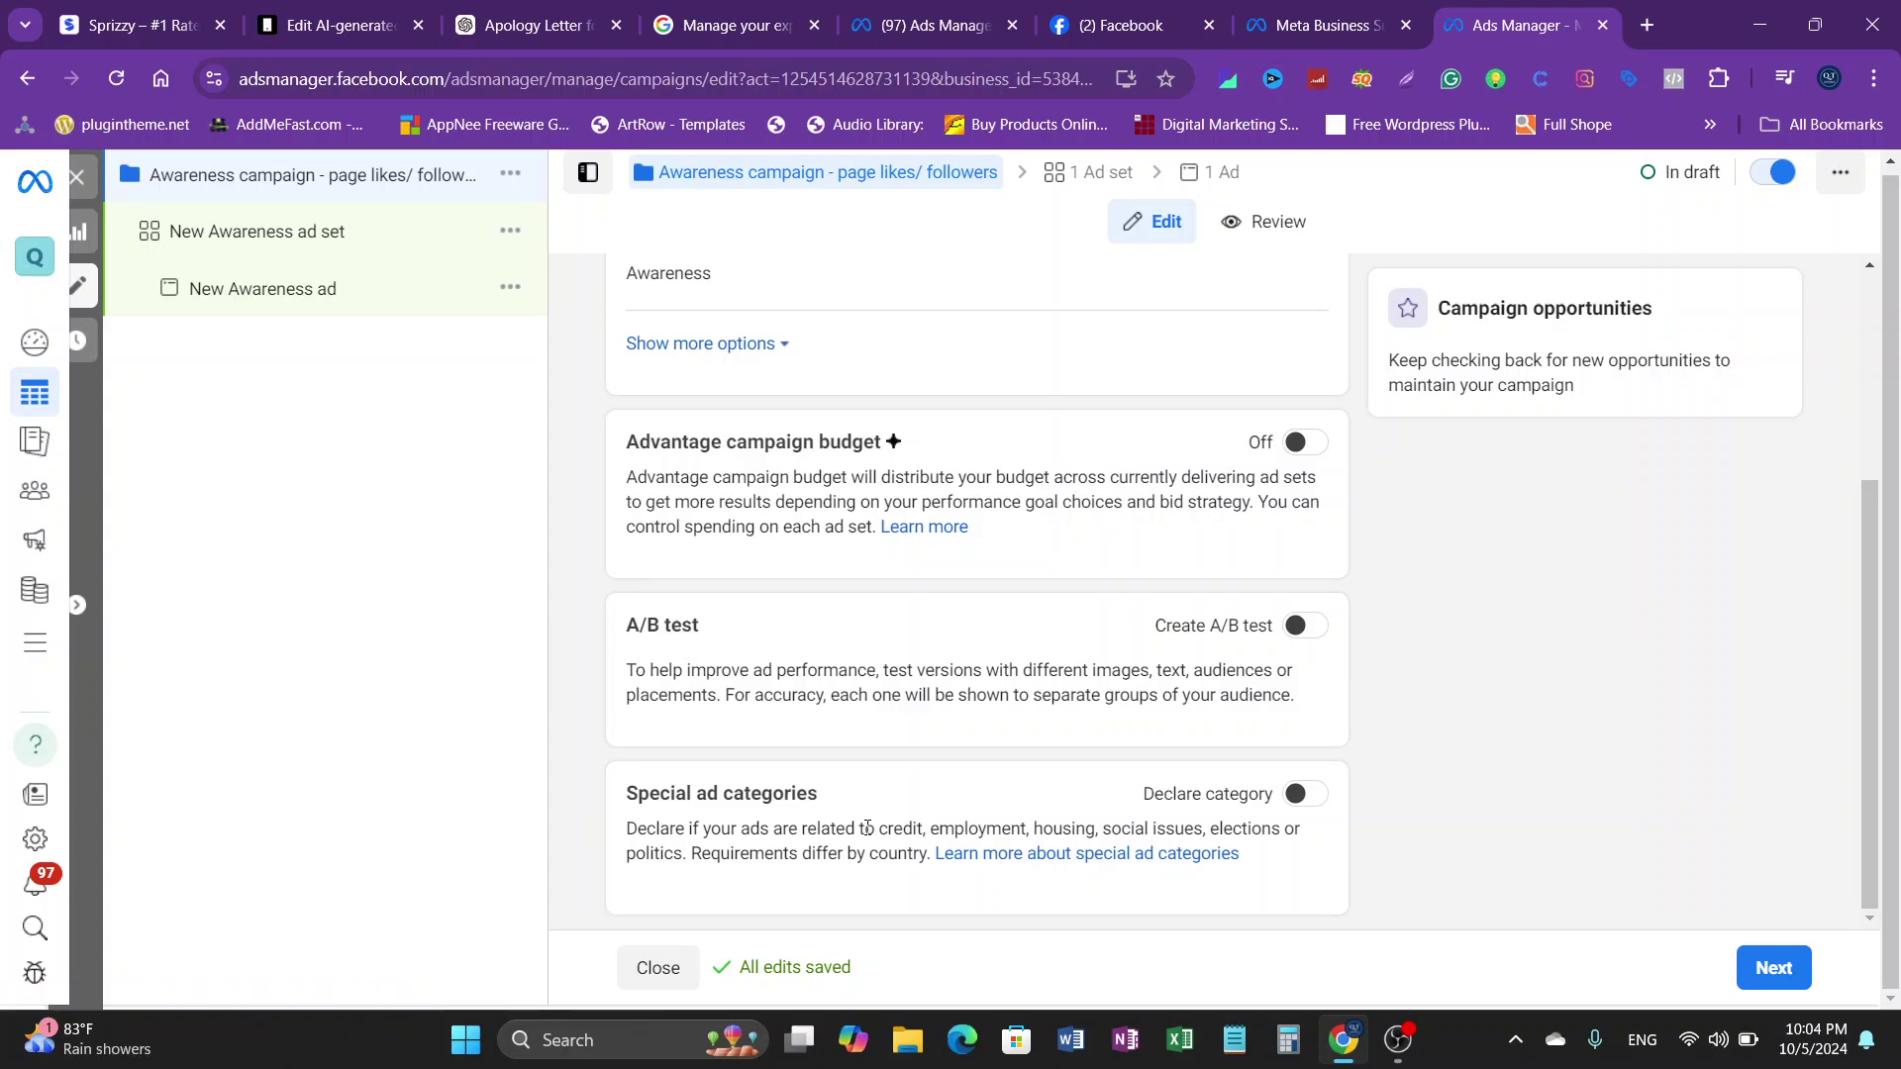
left_click_drag(881, 831, 690, 850)
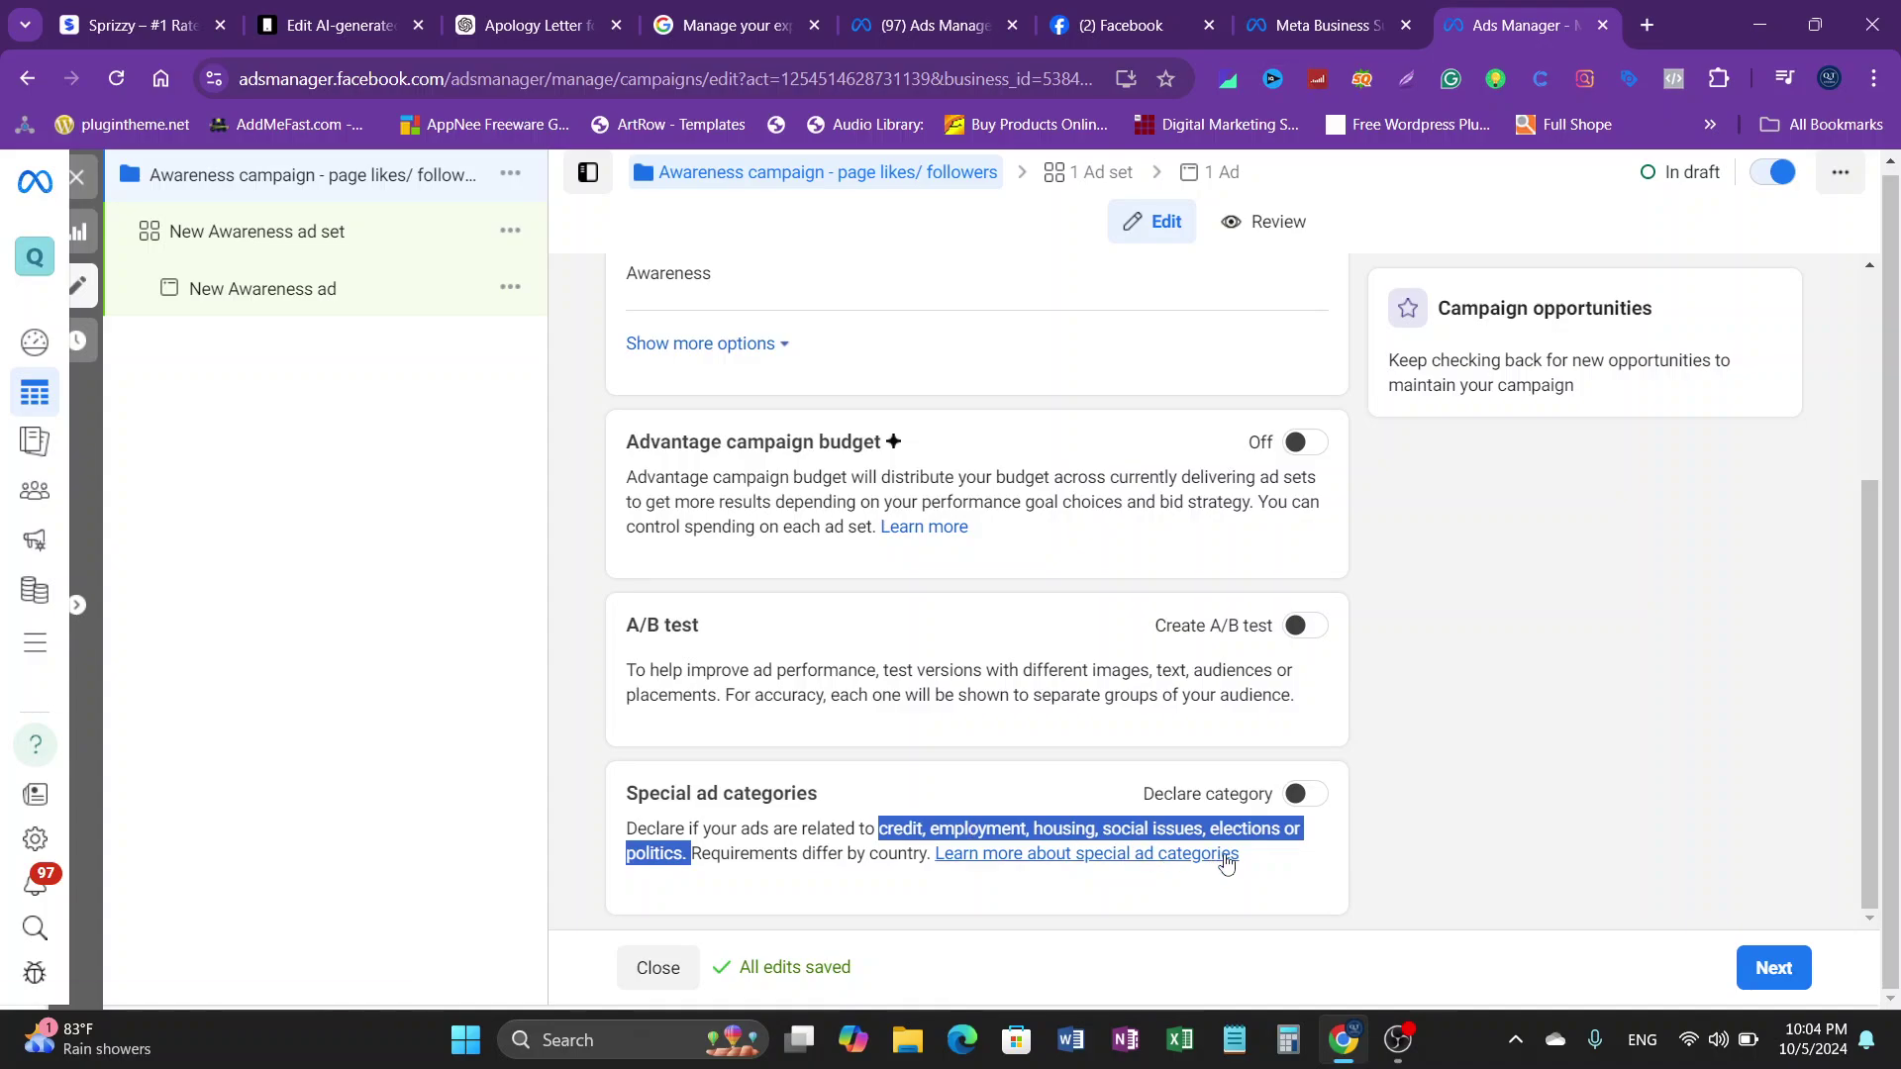
left_click(1556, 739)
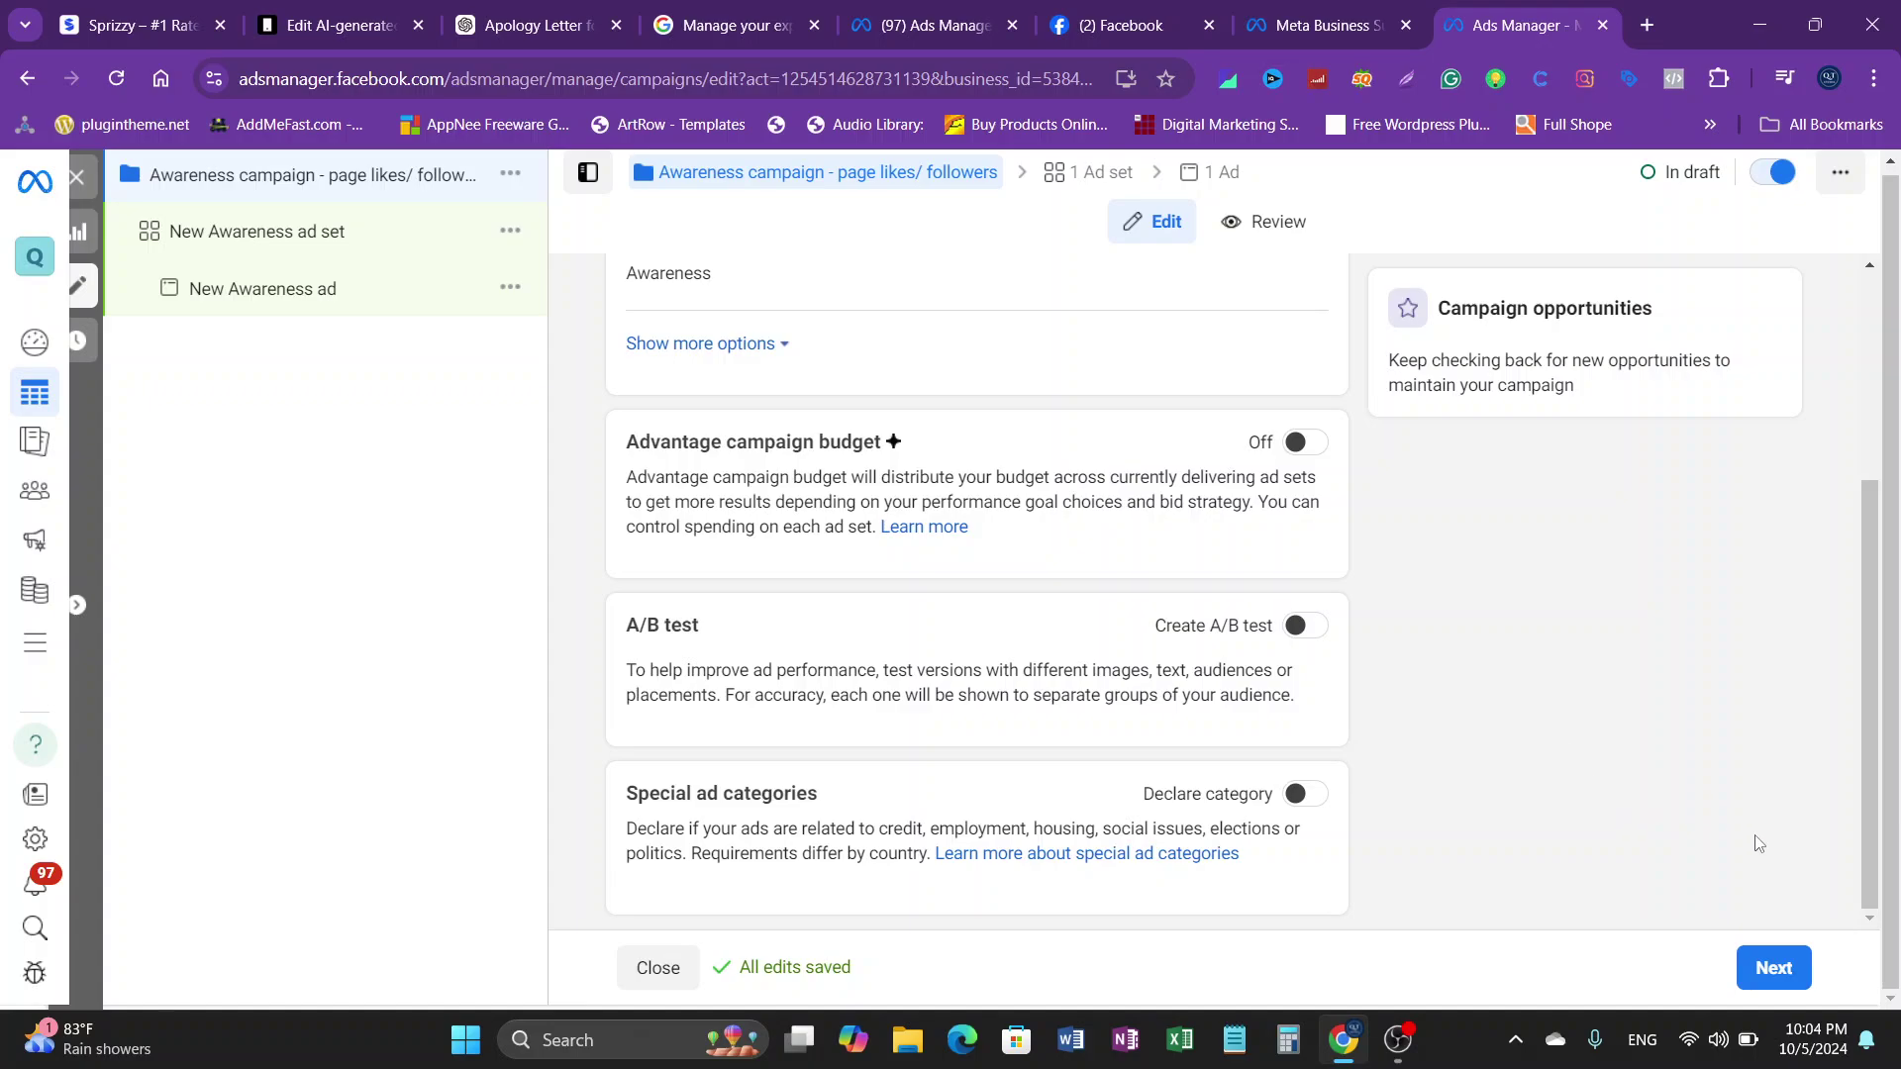
left_click(1771, 967)
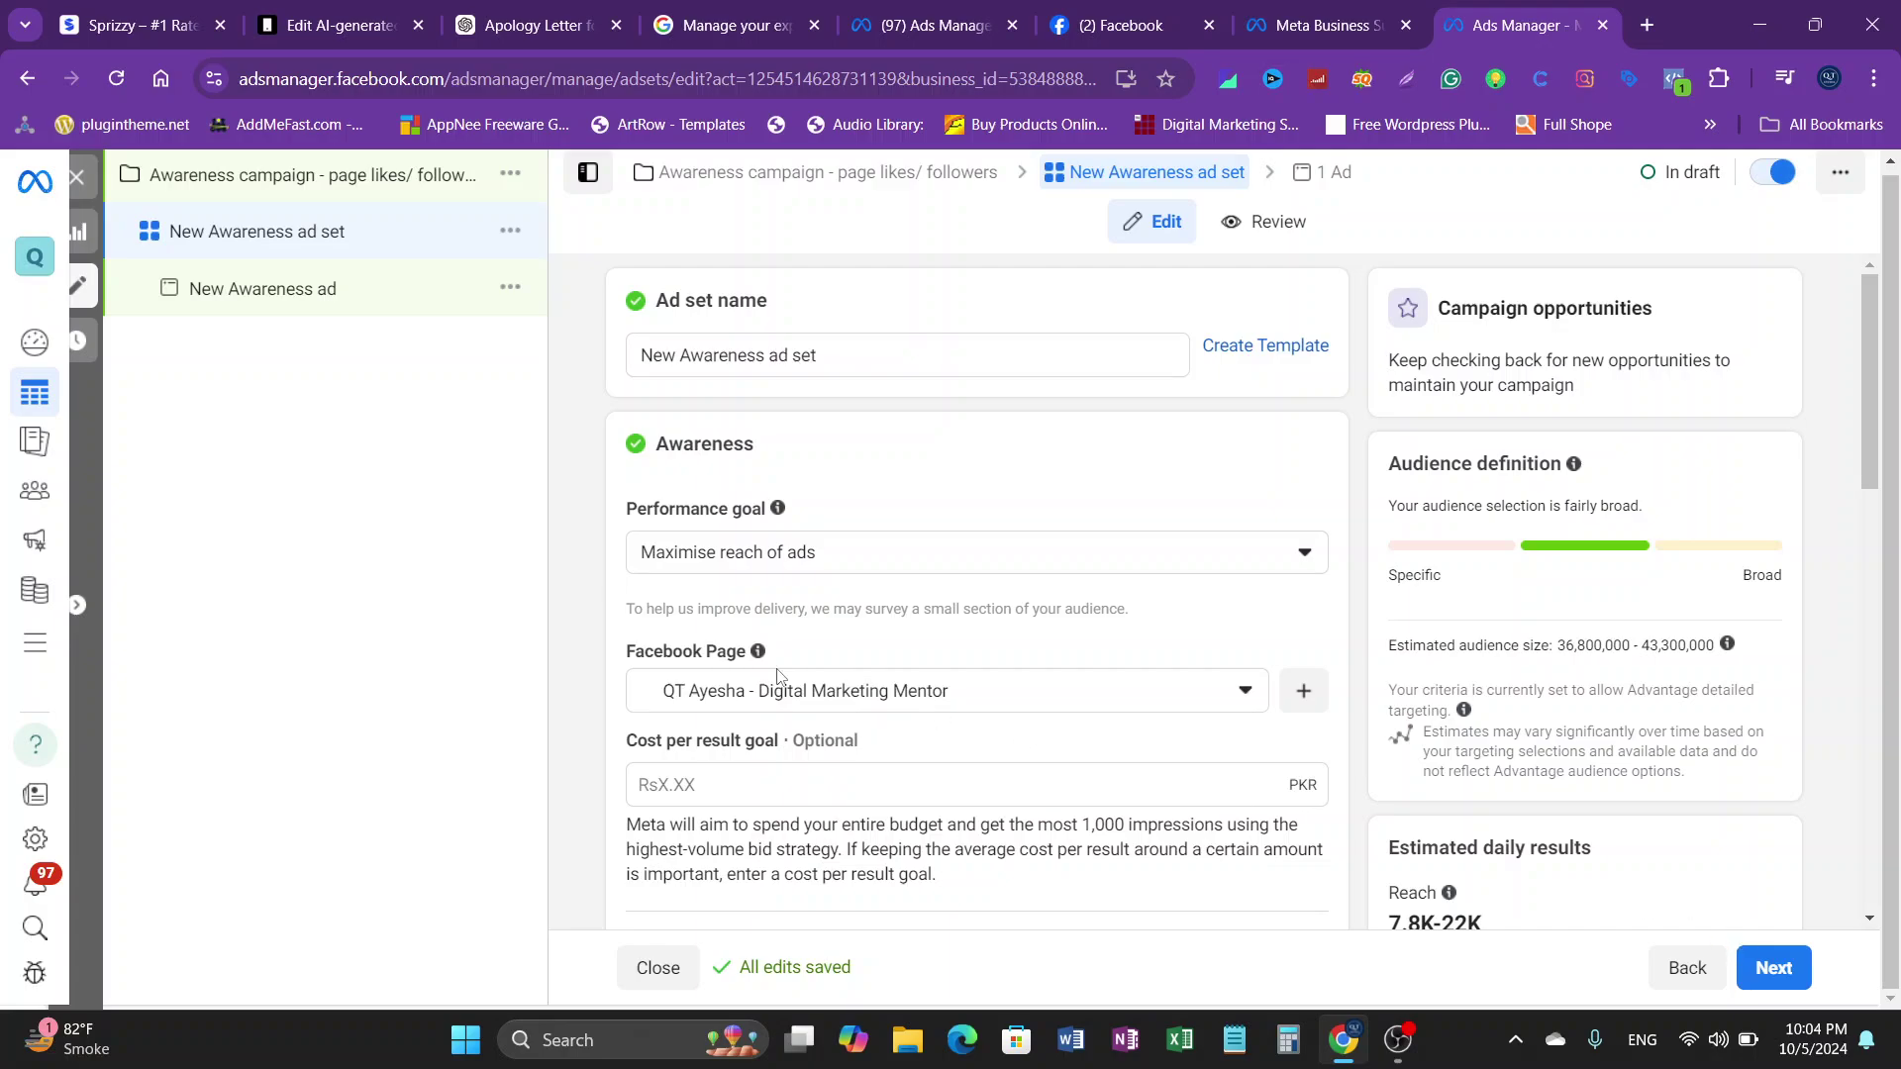
Step: Rename the ad set as "5/10/24 page likes campaign"
left_click(862, 354)
triple_click(862, 354)
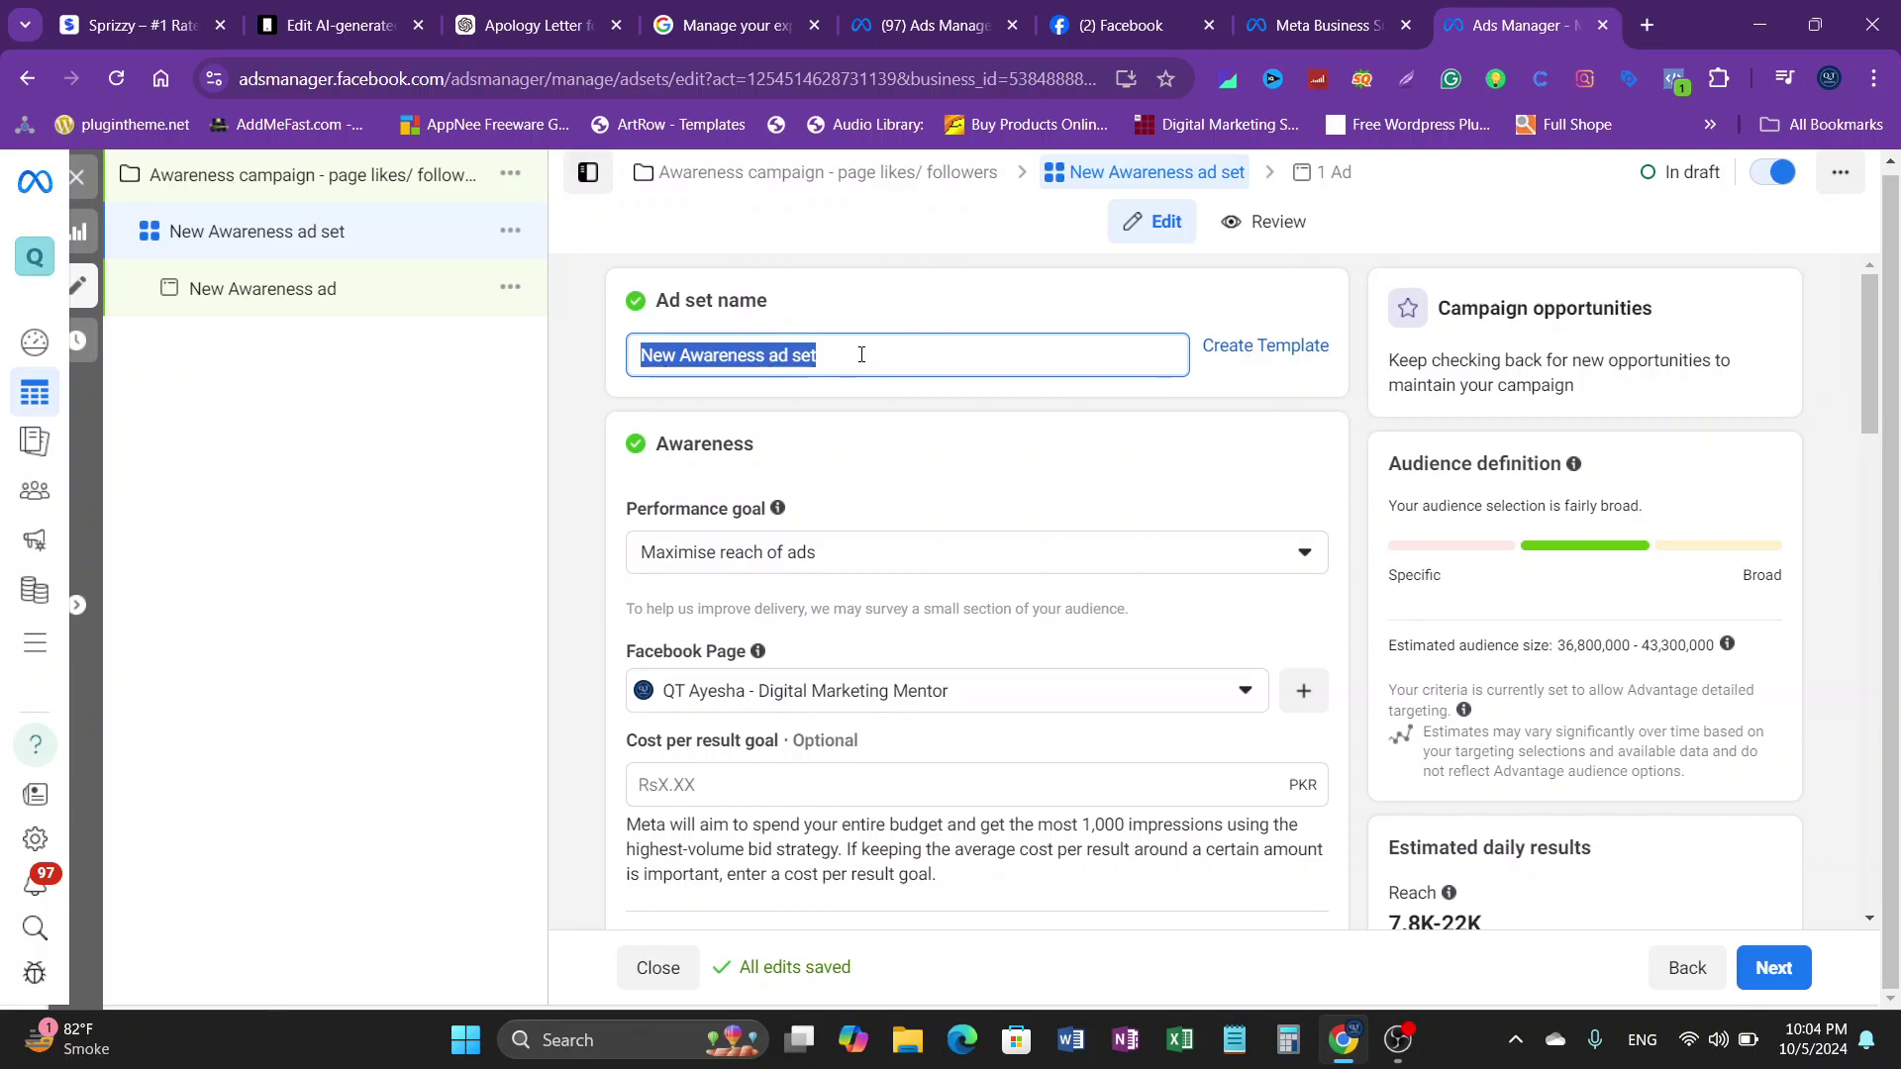
type("5")
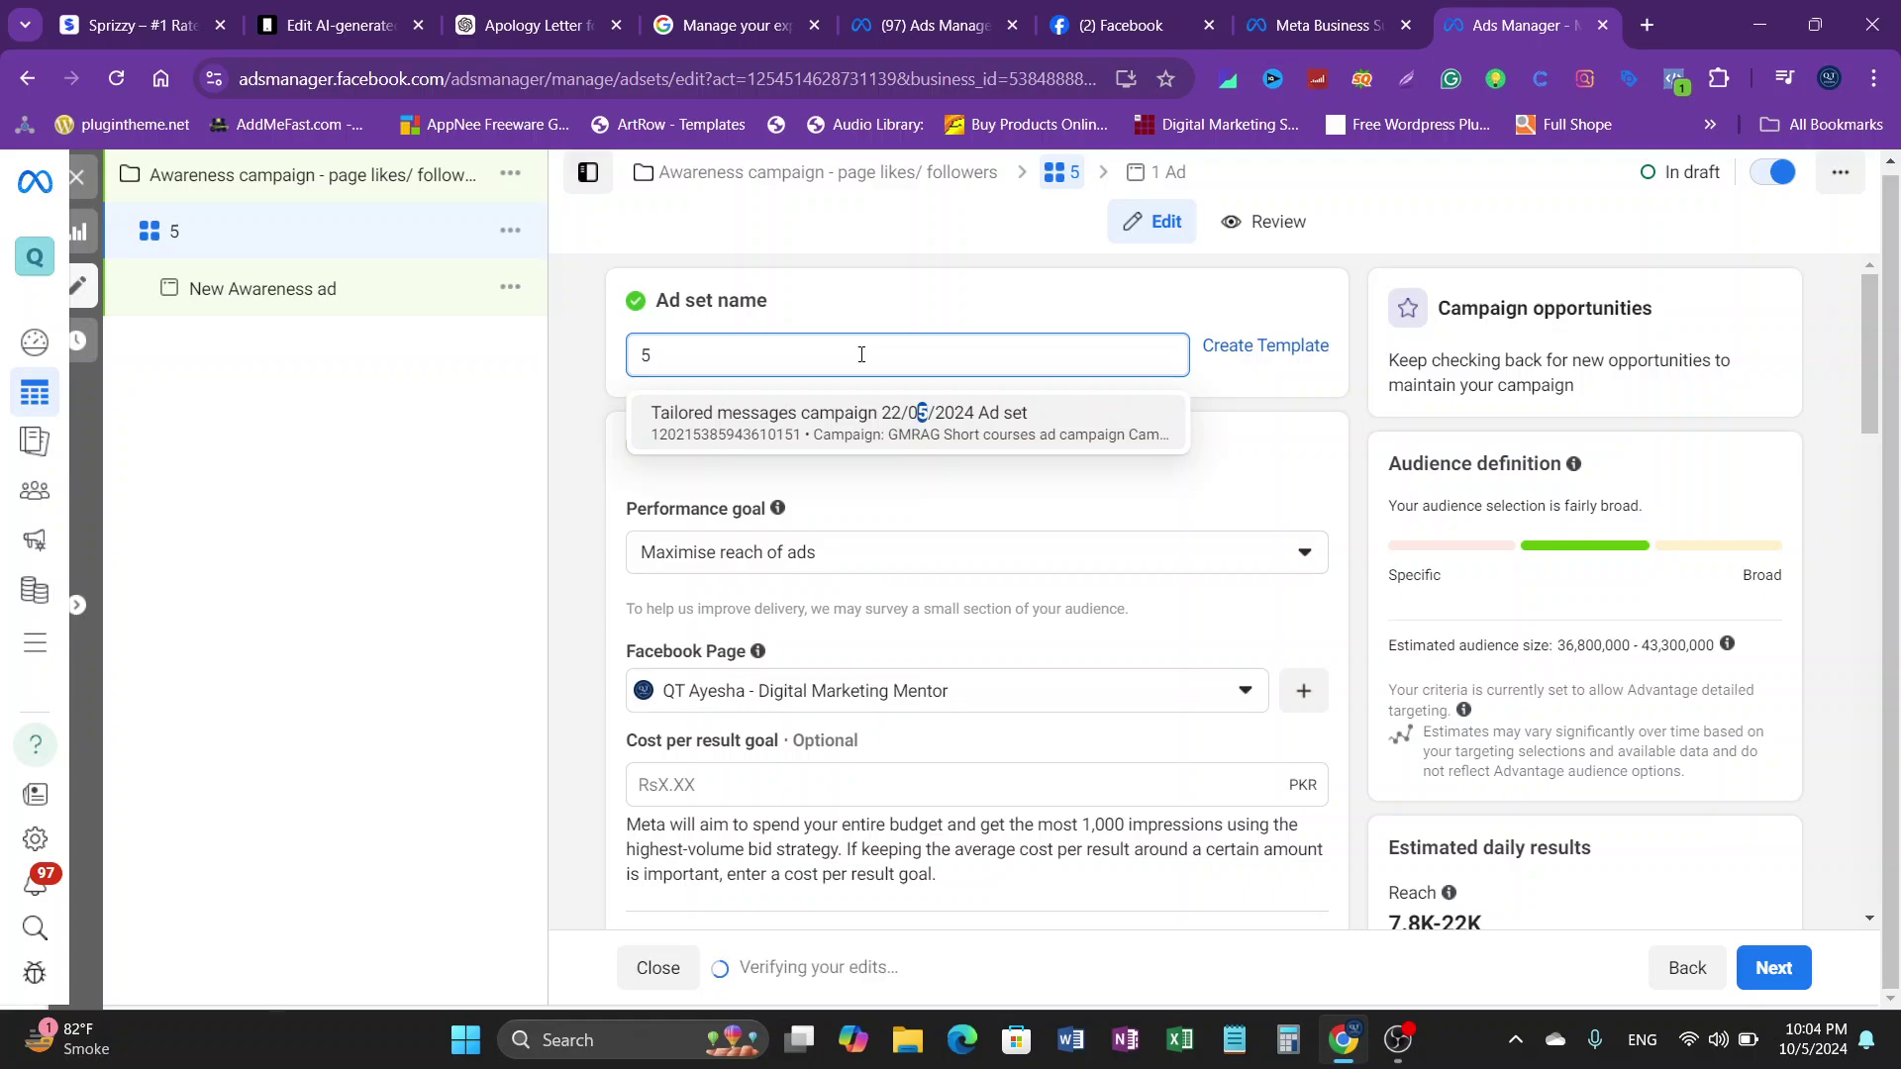
type("/")
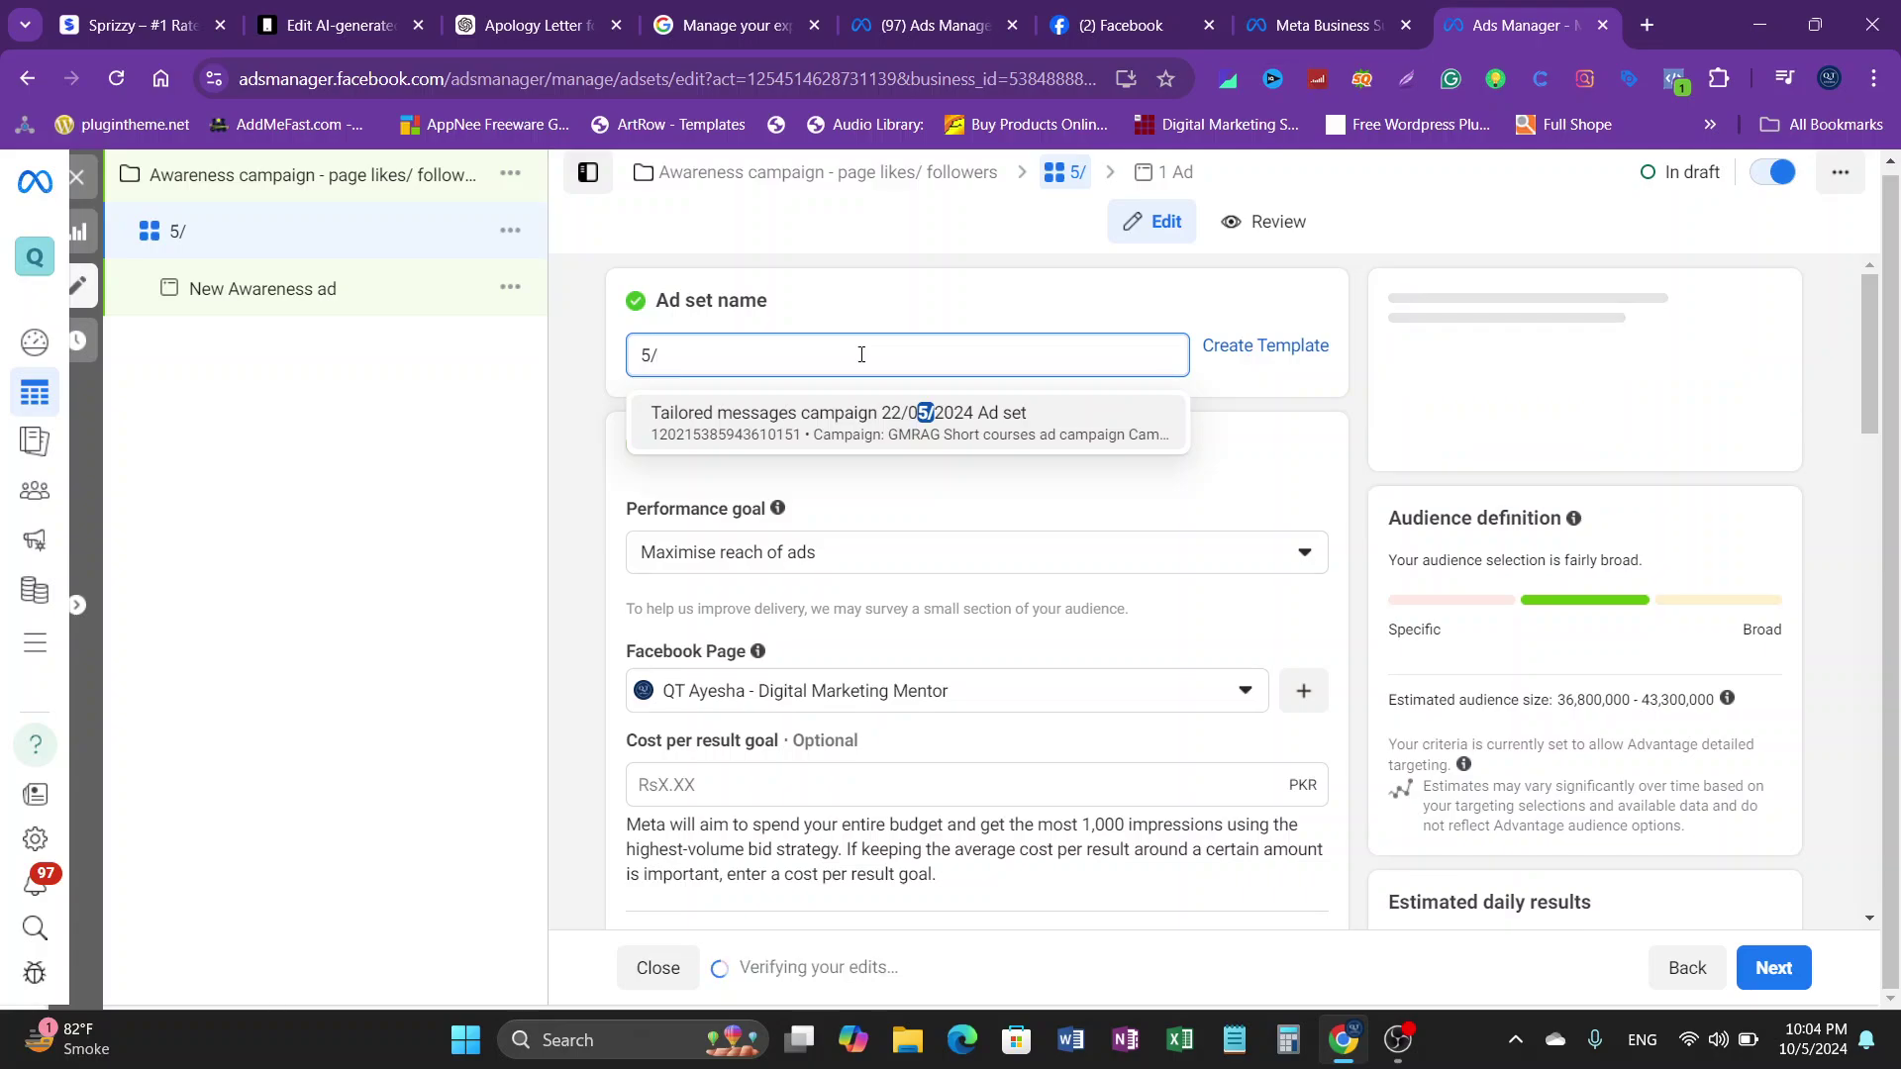
type("10/24")
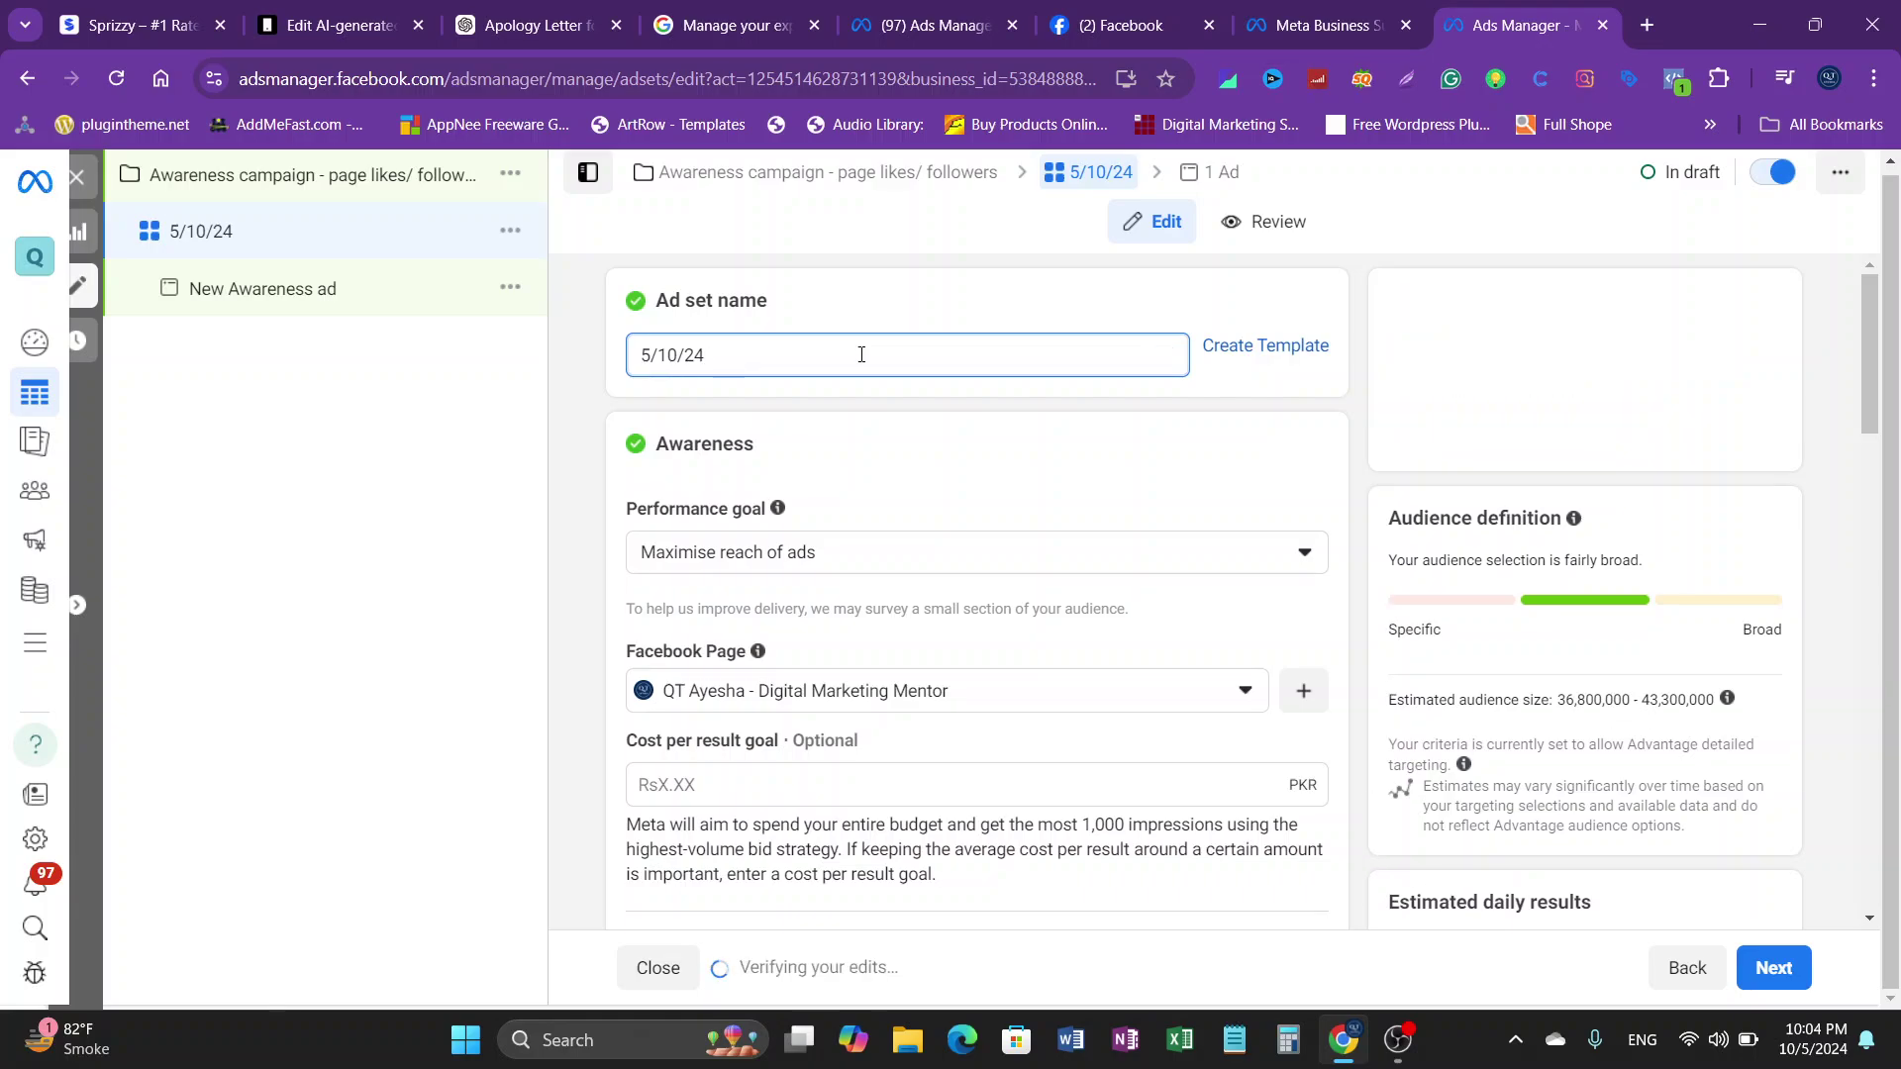
type(" page ")
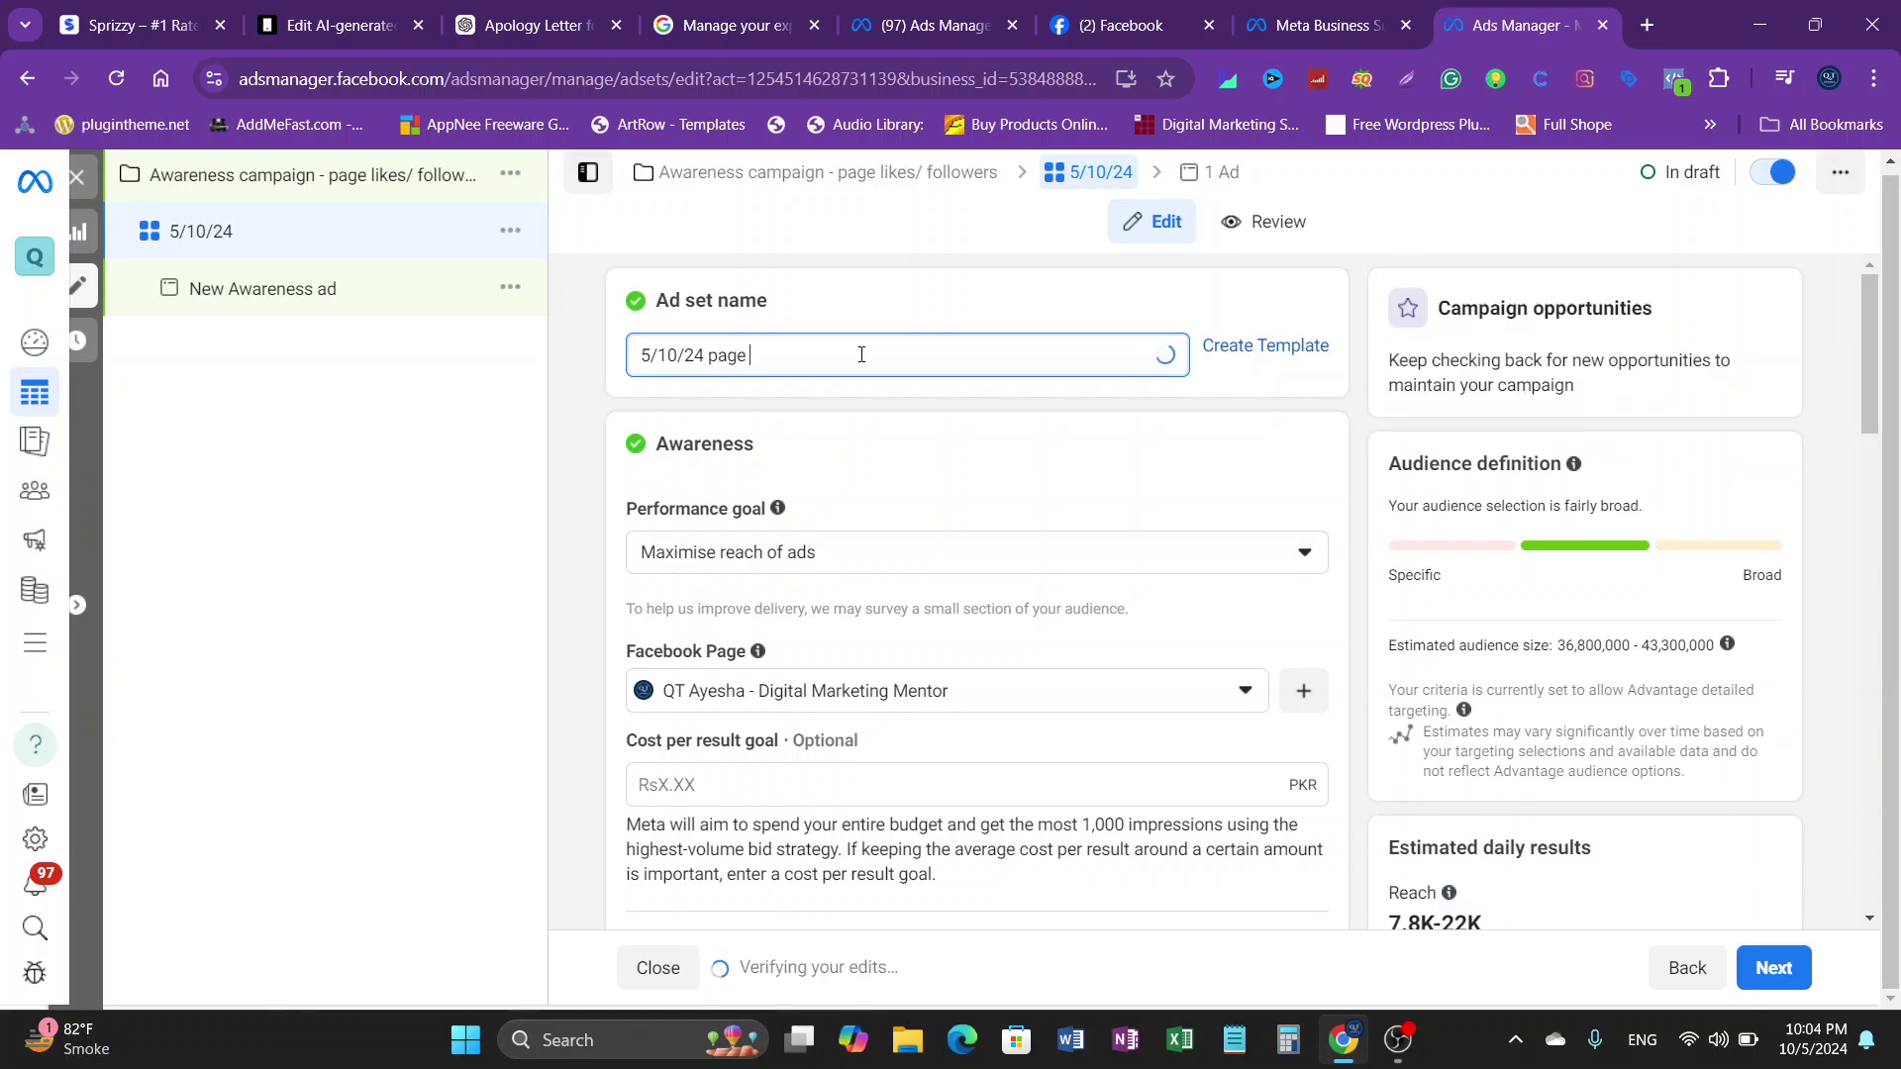
type("likes c")
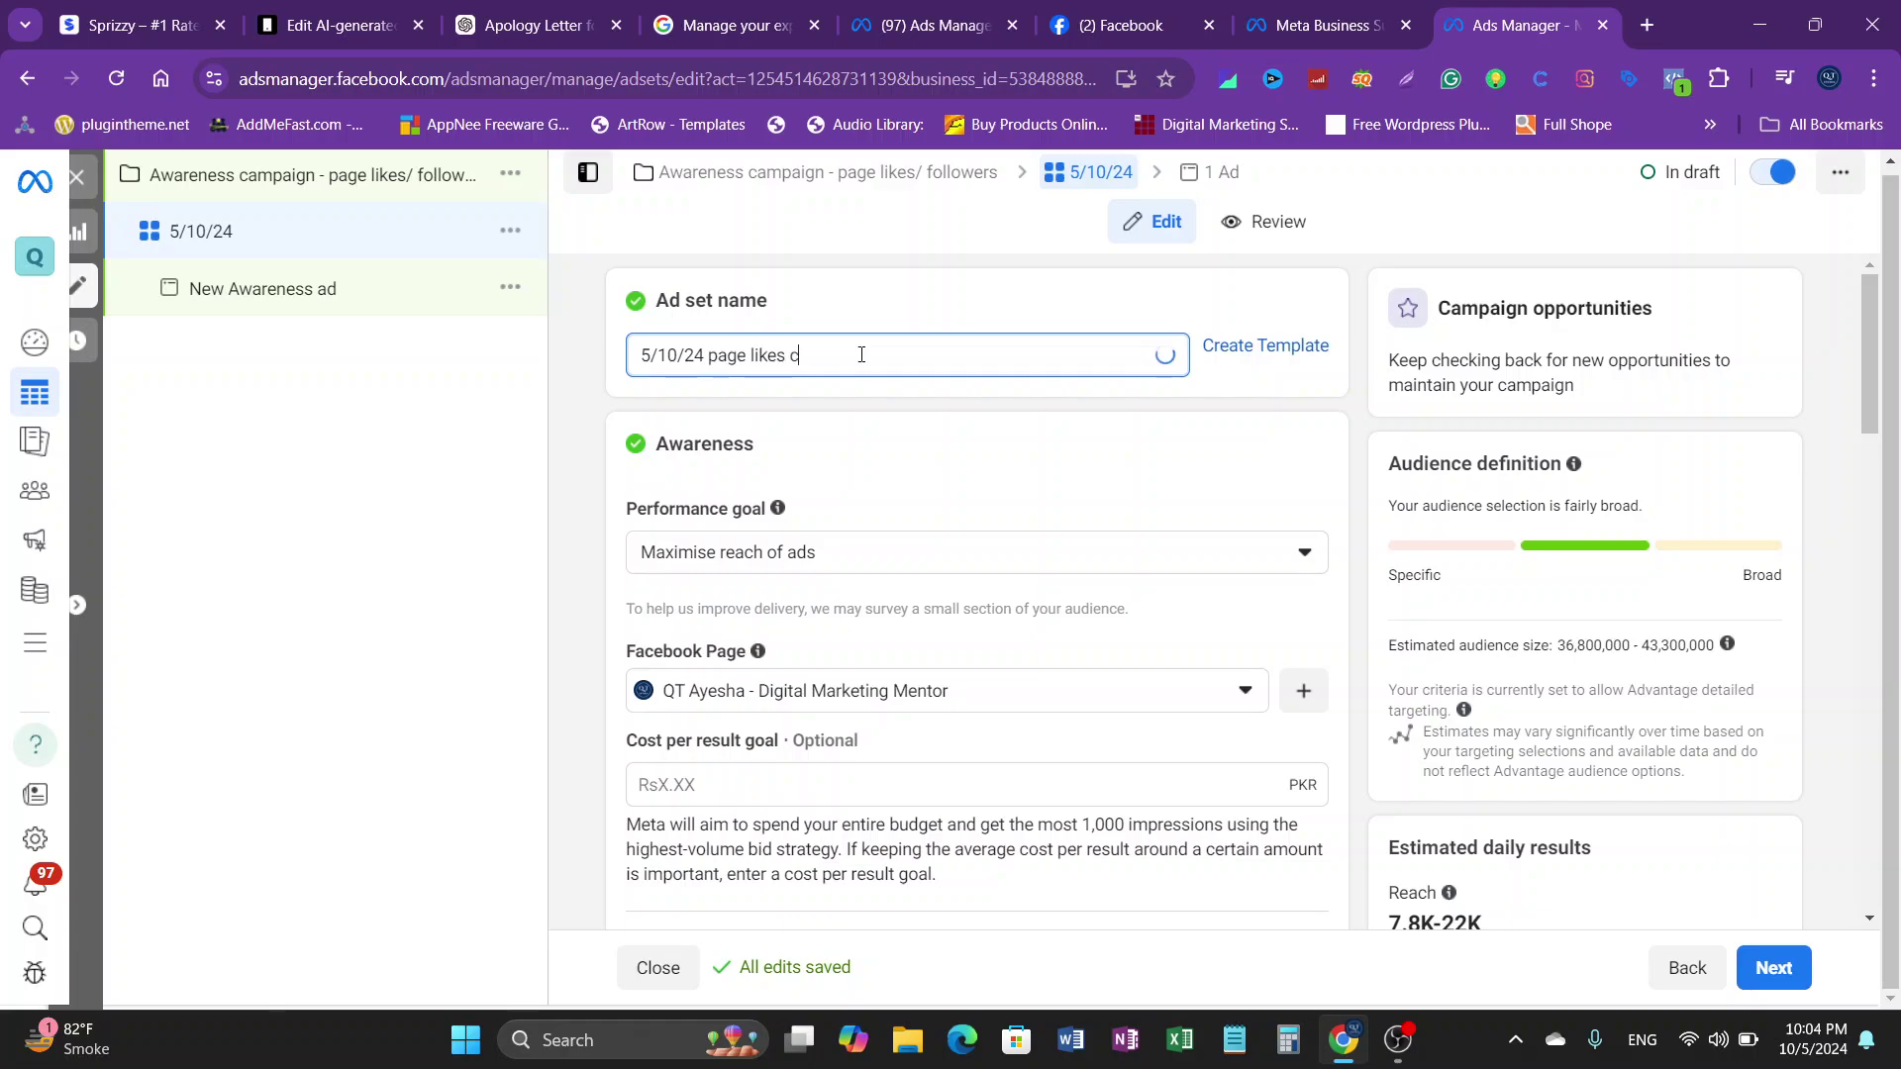
type("ampaign")
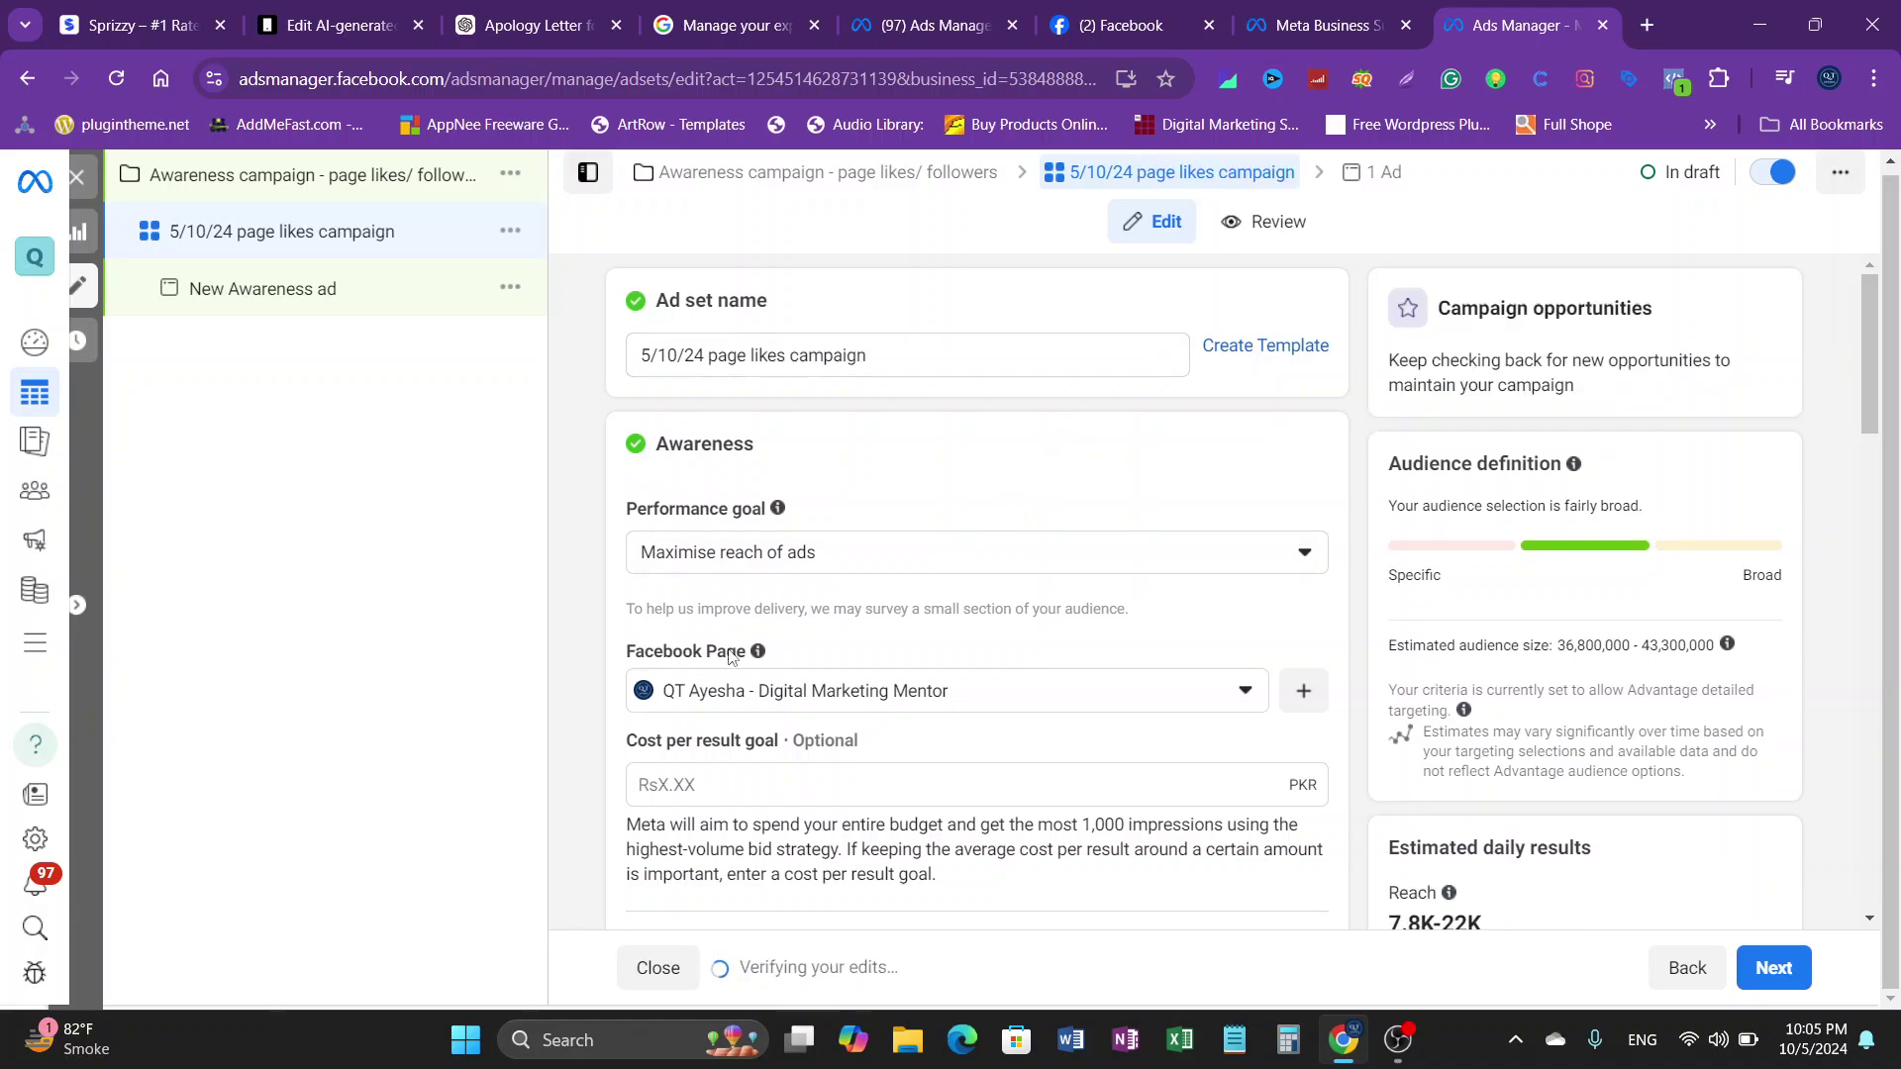
Step: Review the Facebook Page choices, keeping the selected page, and show the additional awareness options for frequency cap, charging and delivery type
scroll(742, 580, "down", 3)
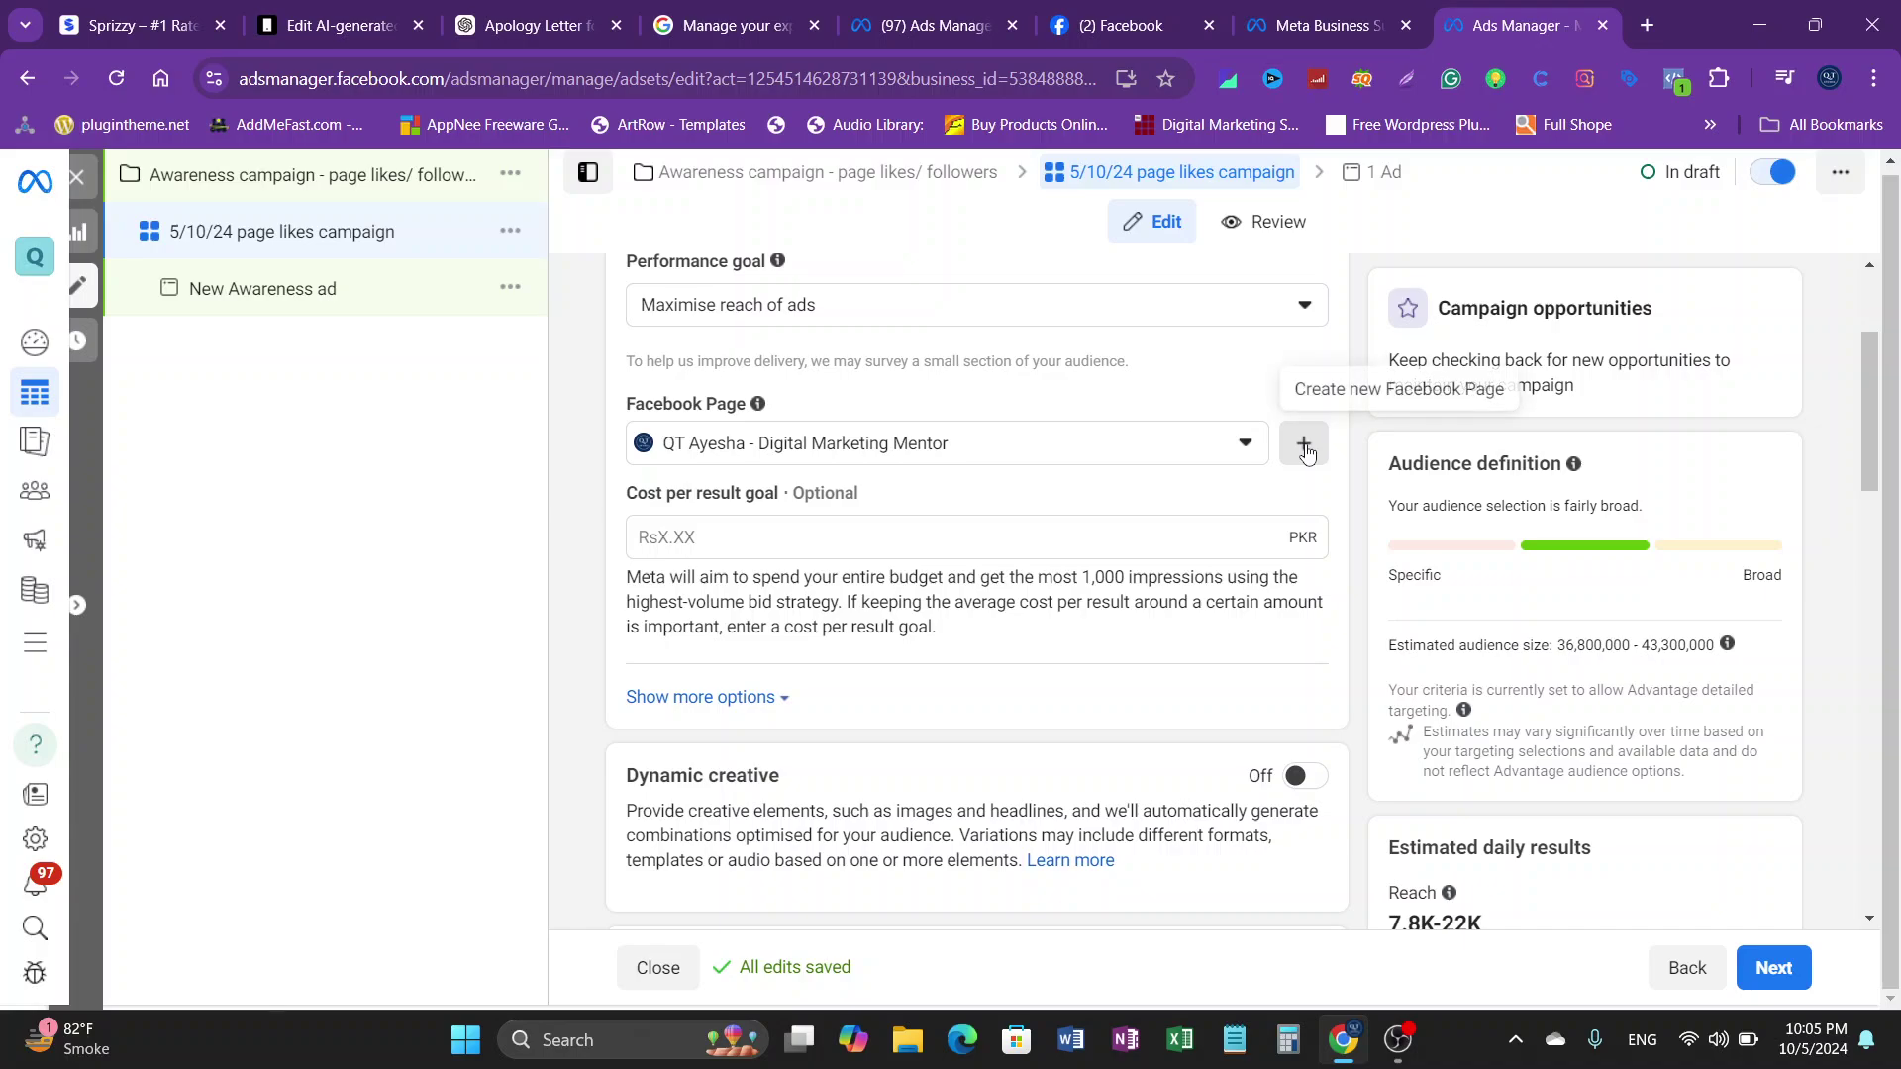
left_click(1242, 442)
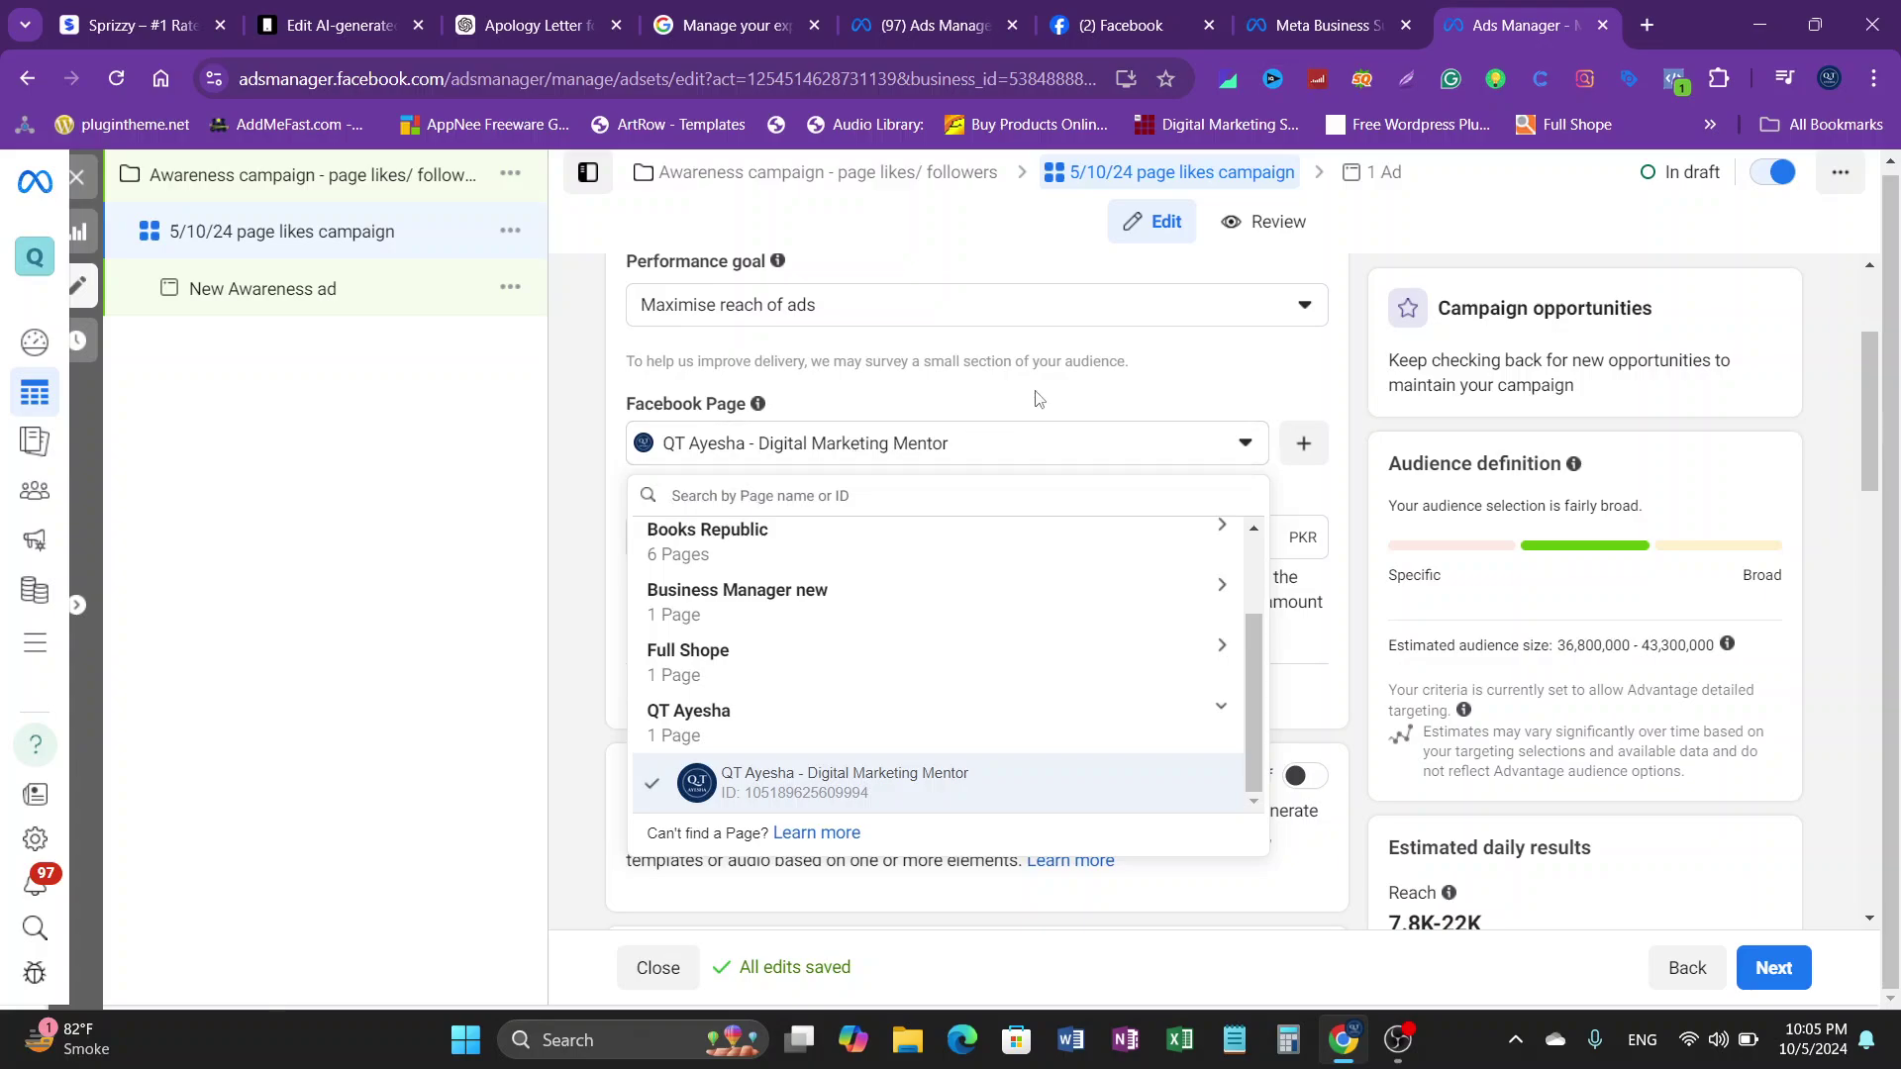
left_click(1054, 455)
scroll(846, 536, "down", 5)
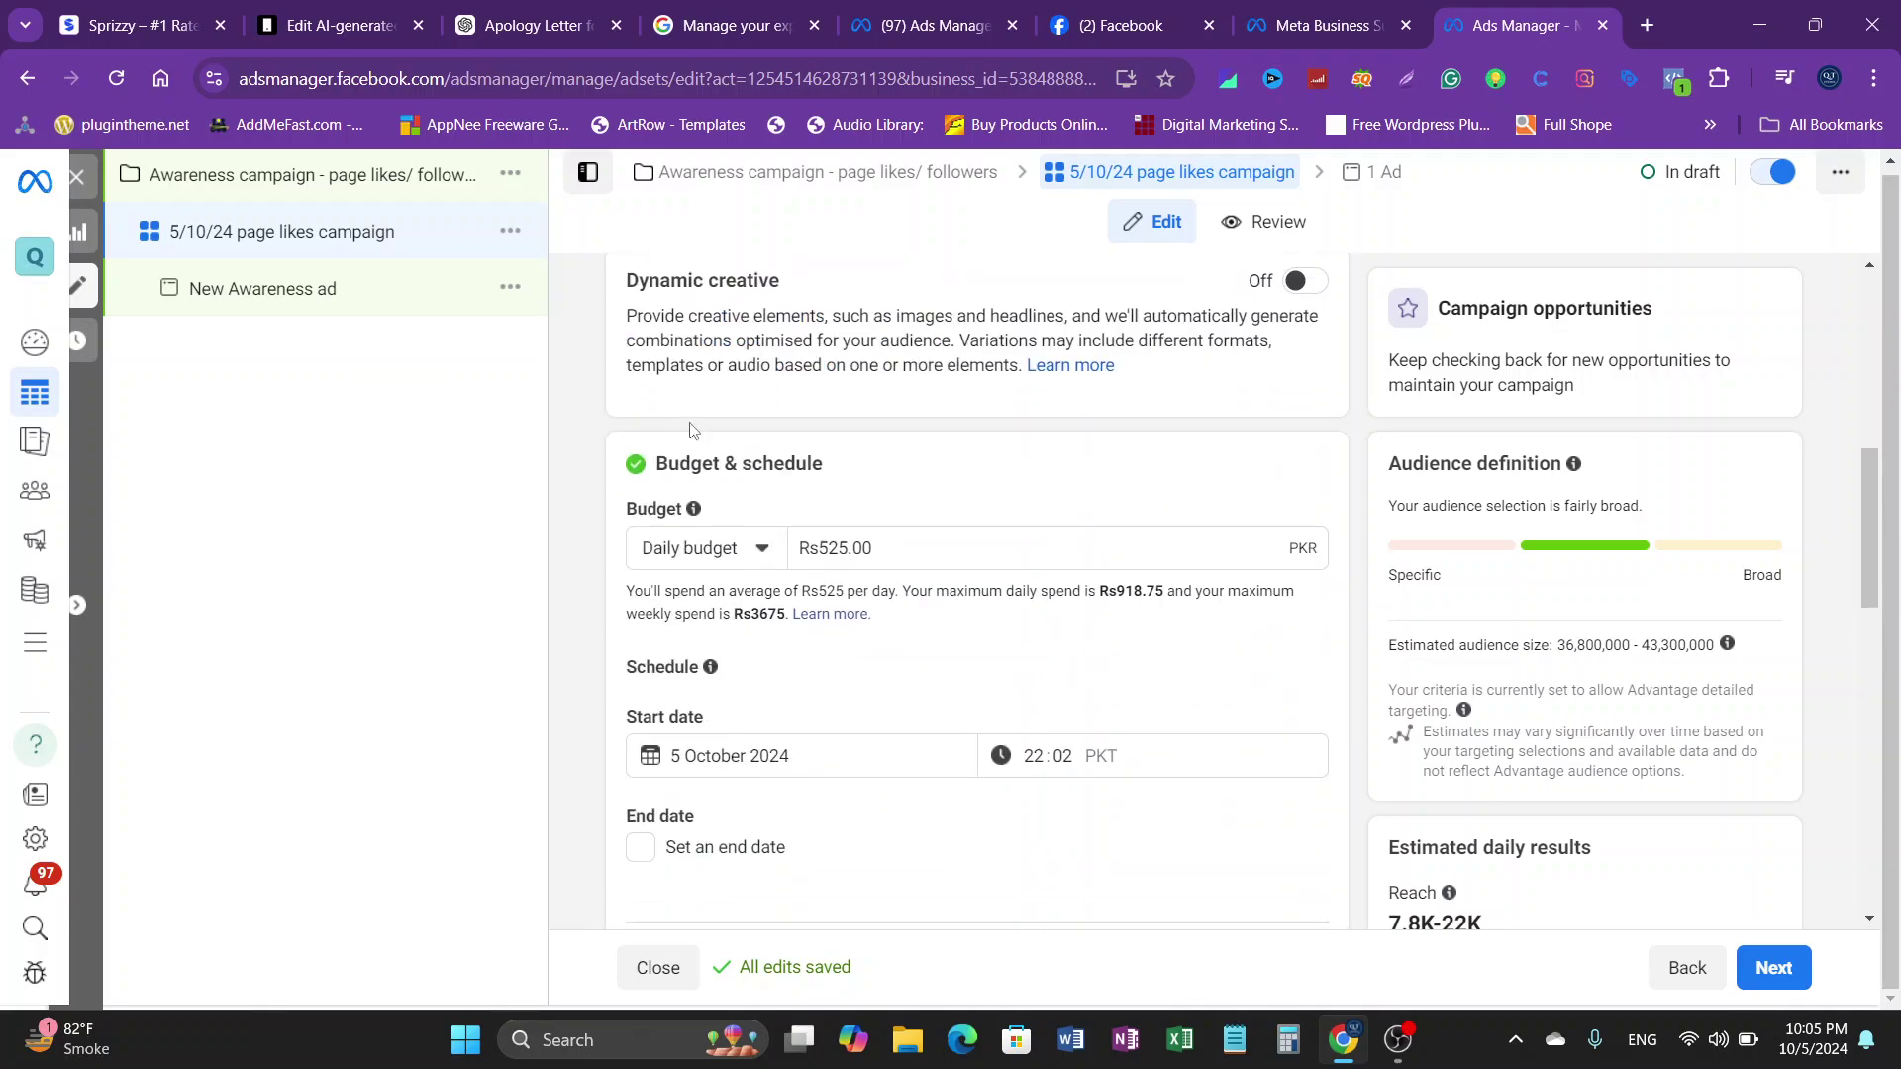
scroll(691, 456, "up", 2)
left_click(691, 451)
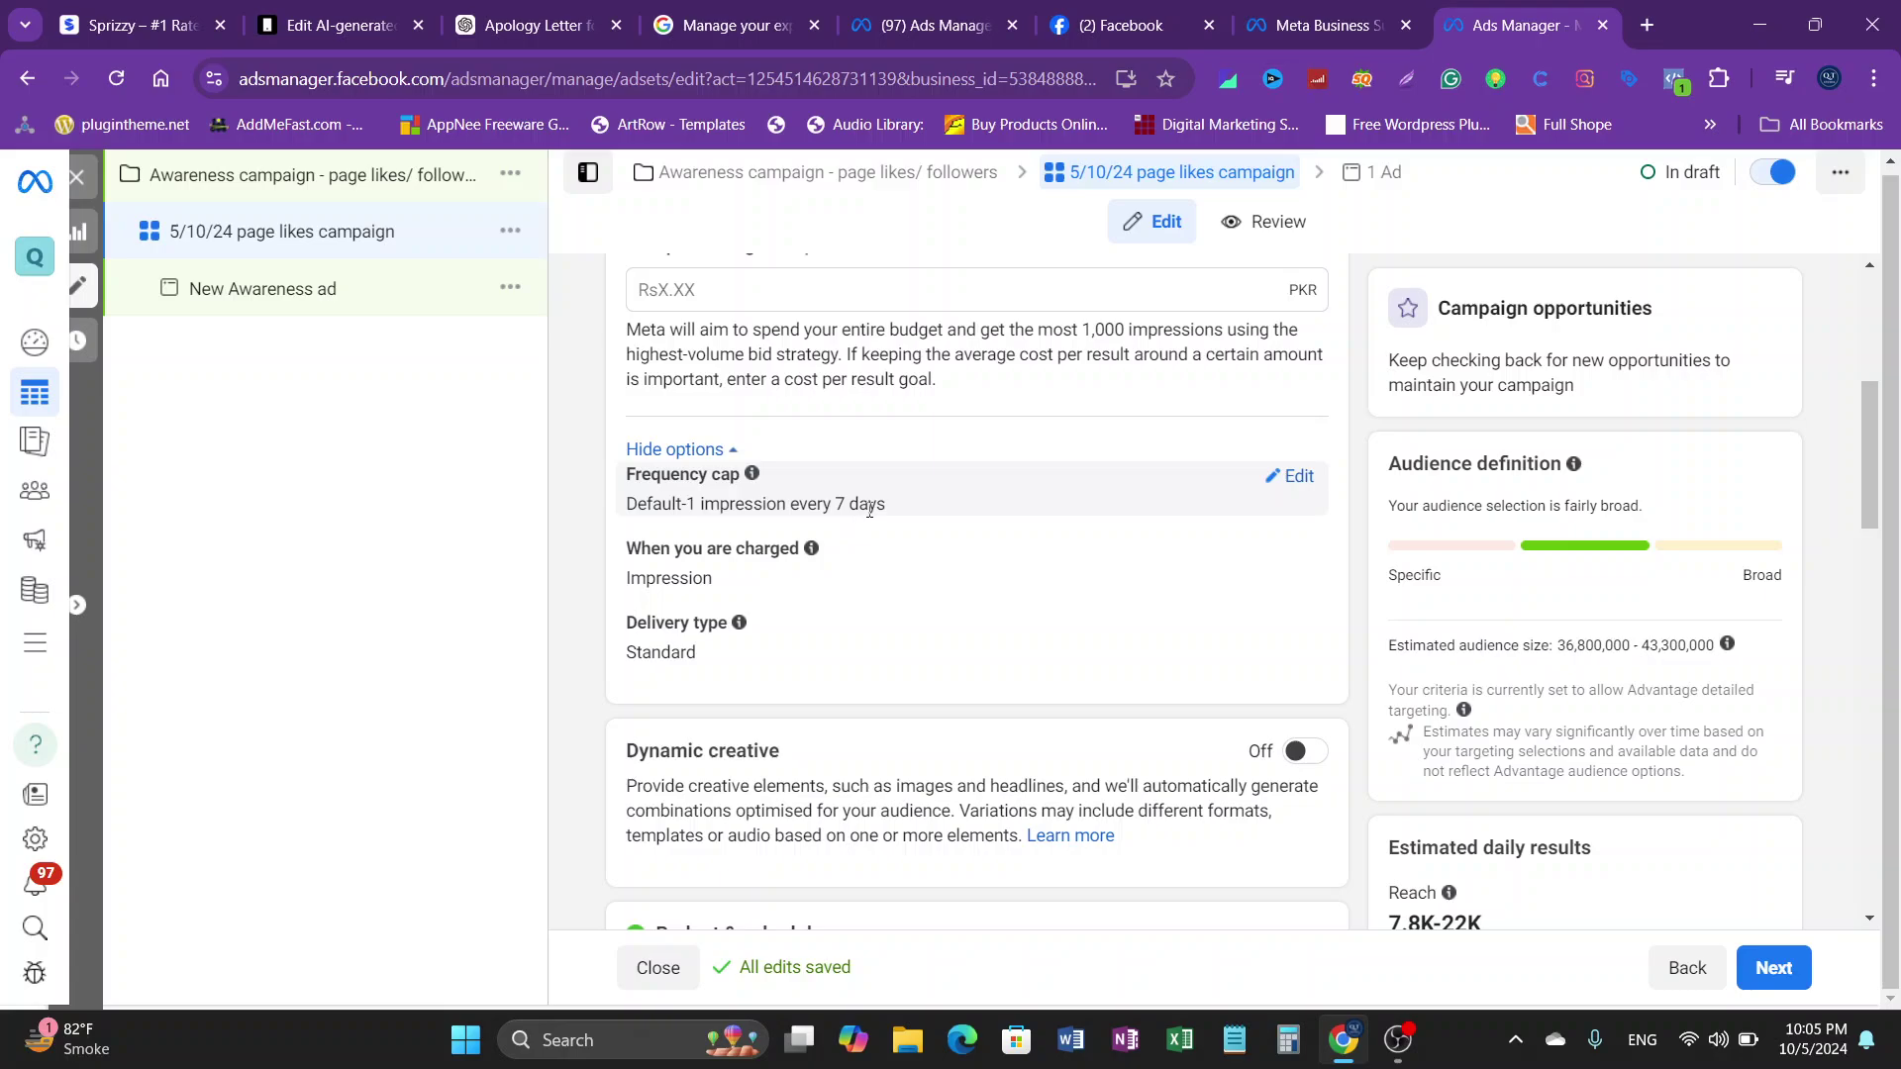
Step: Set the ad set's daily budget to Rs280
scroll(785, 737, "down", 3)
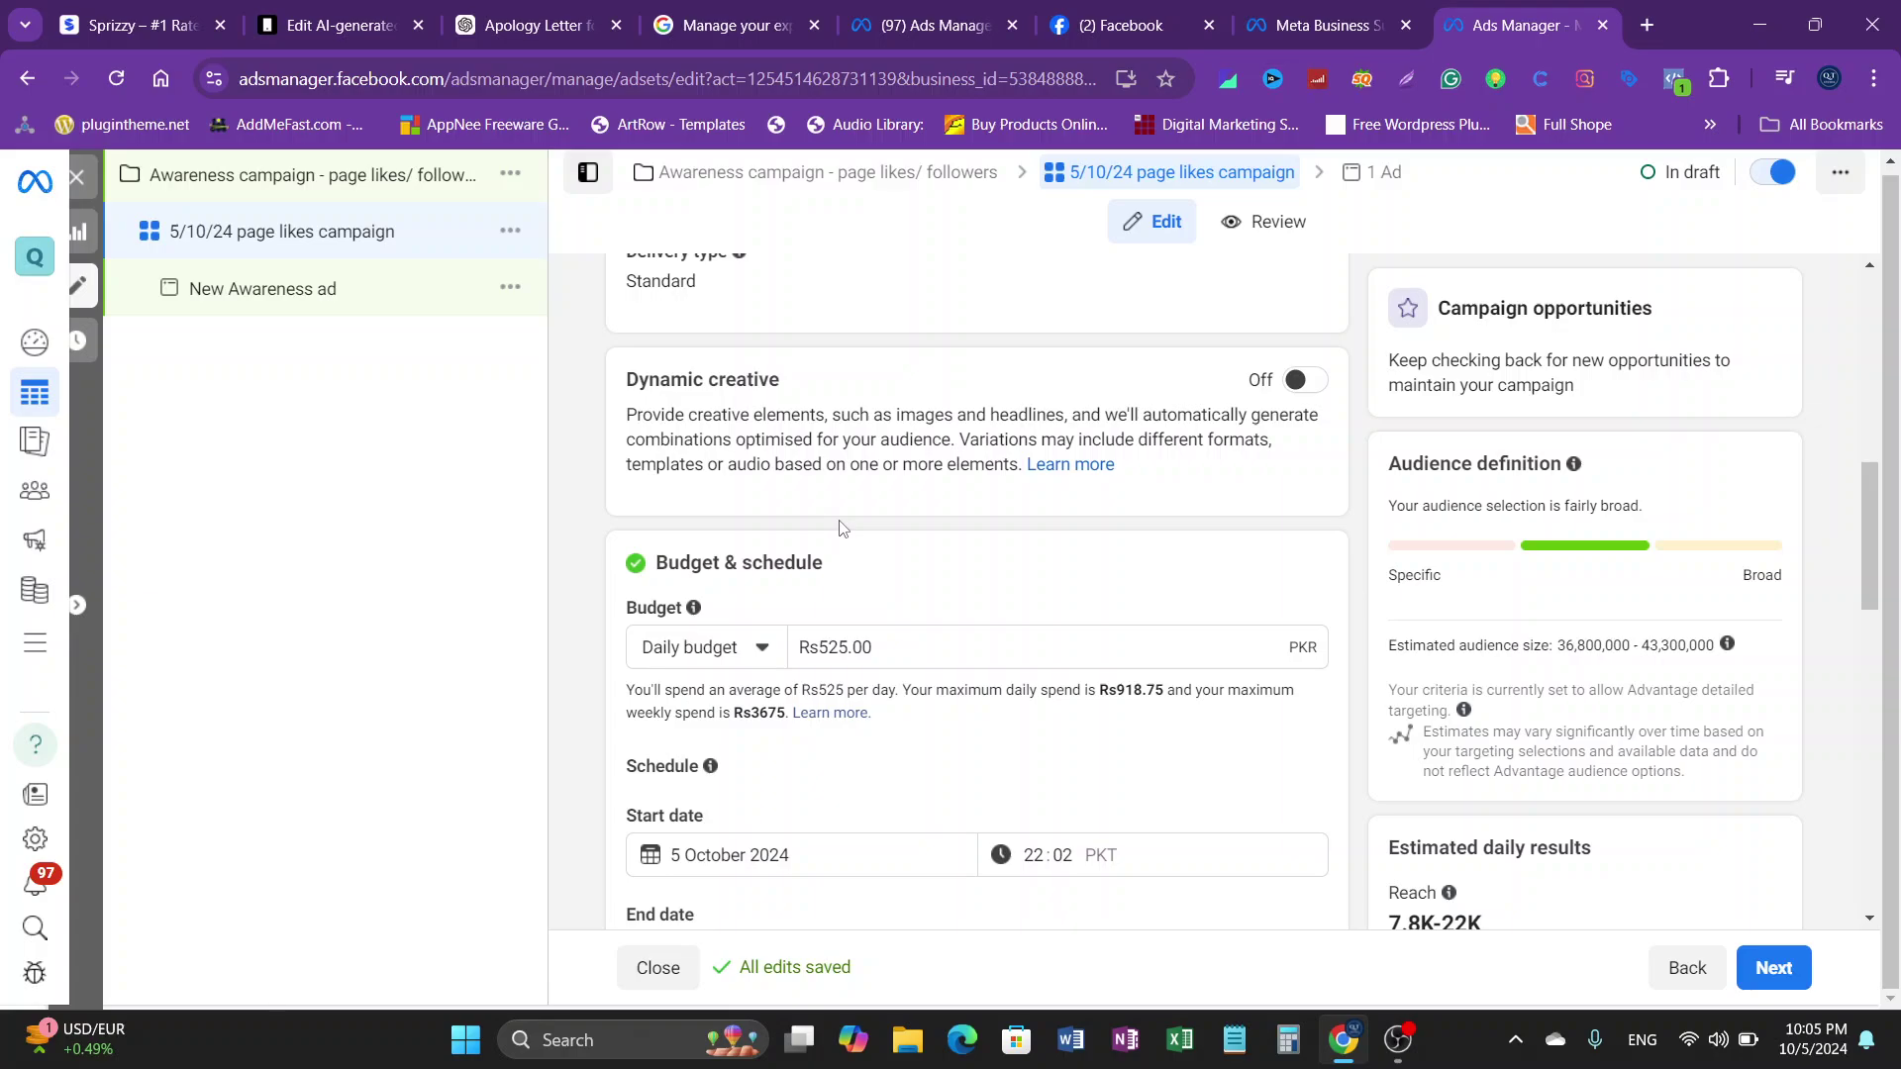
scroll(841, 527, "down", 4)
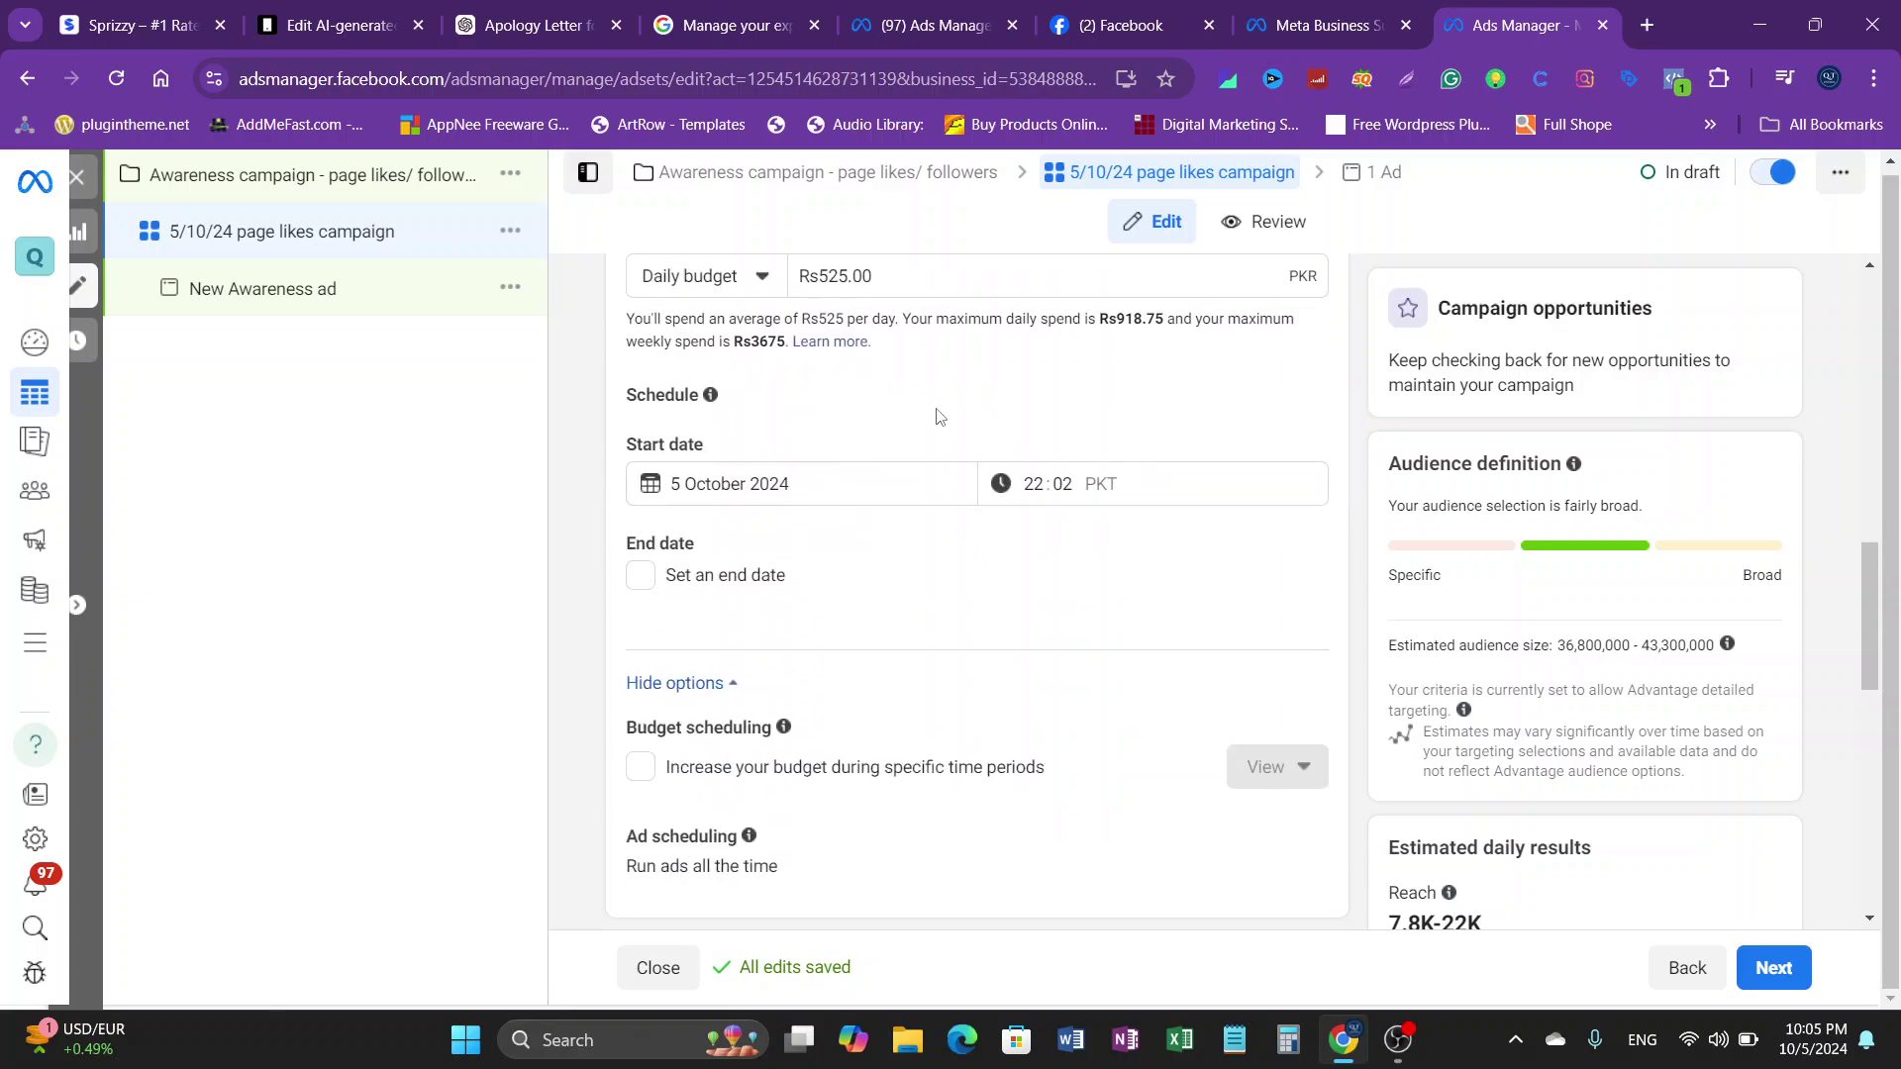
scroll(938, 412, "up", 1)
left_click(850, 404)
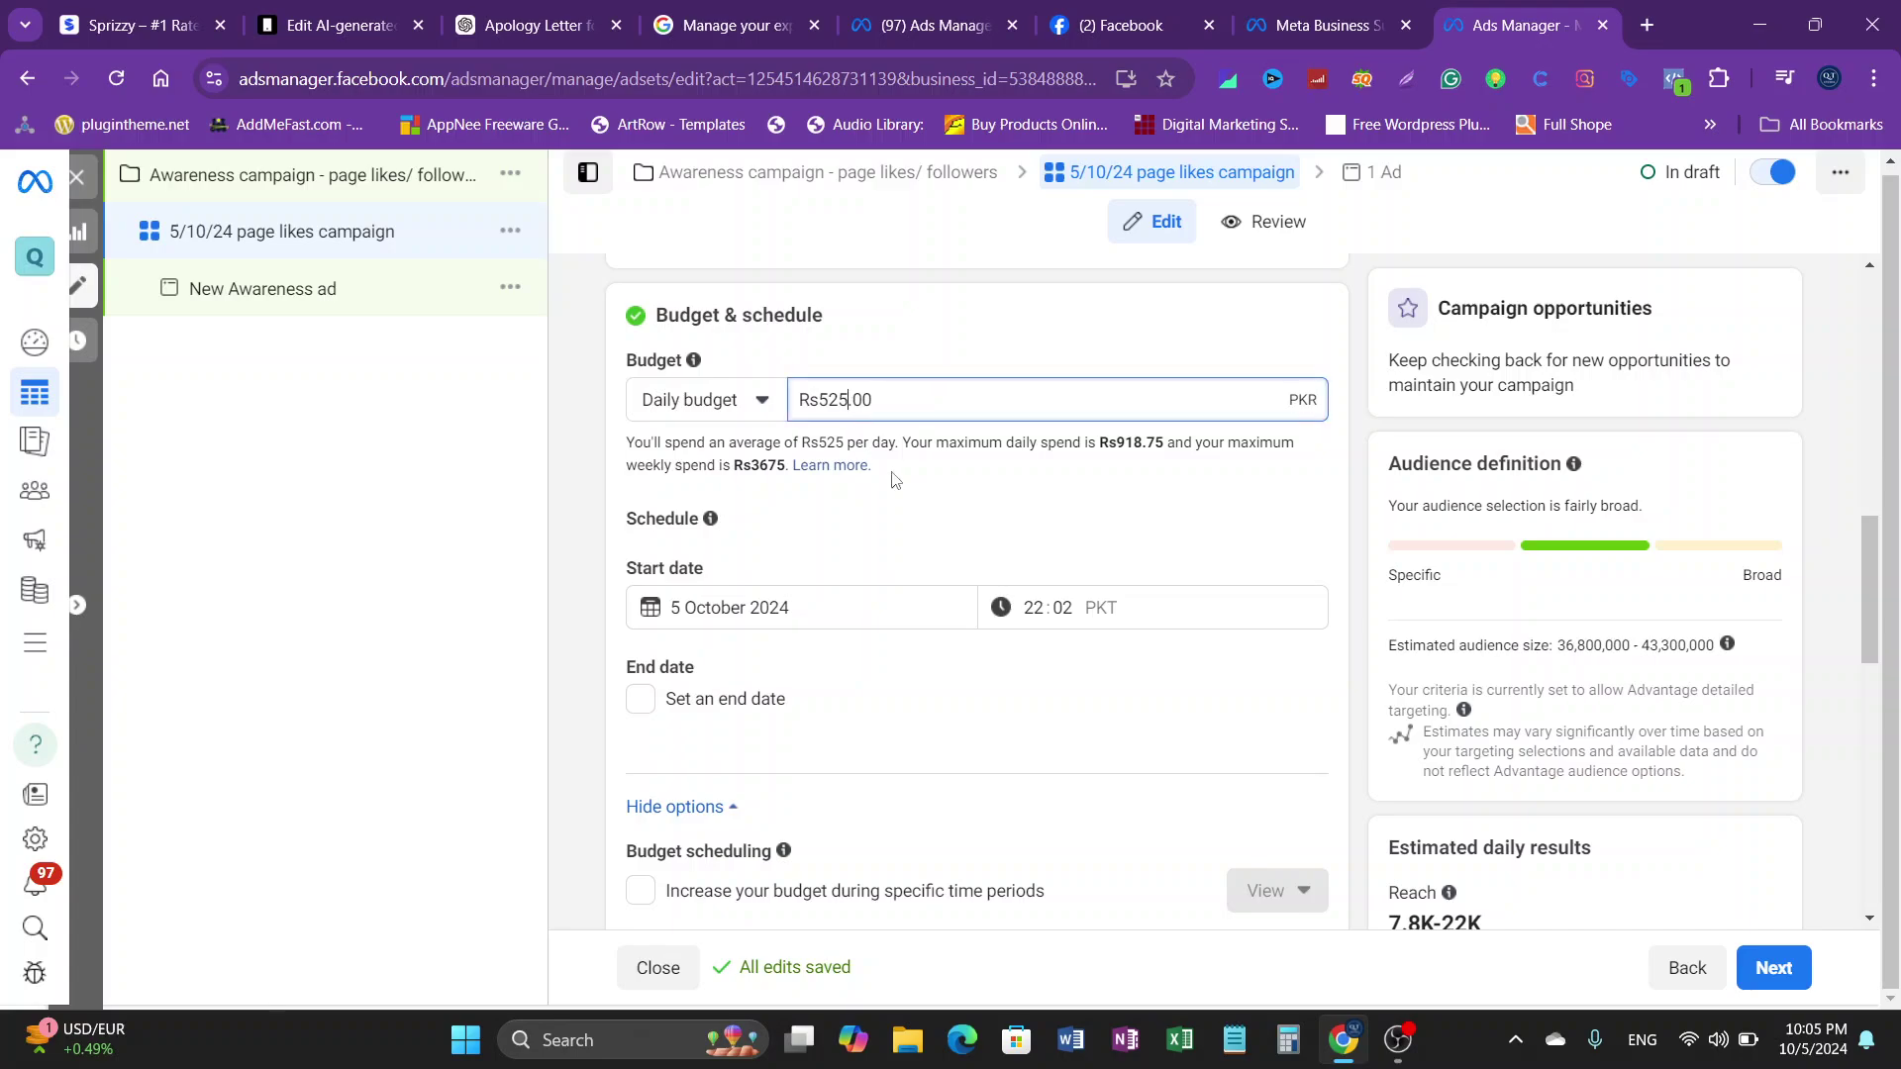
key("BackSpace")
key("BackSpace")
key("BackSpace")
type("280")
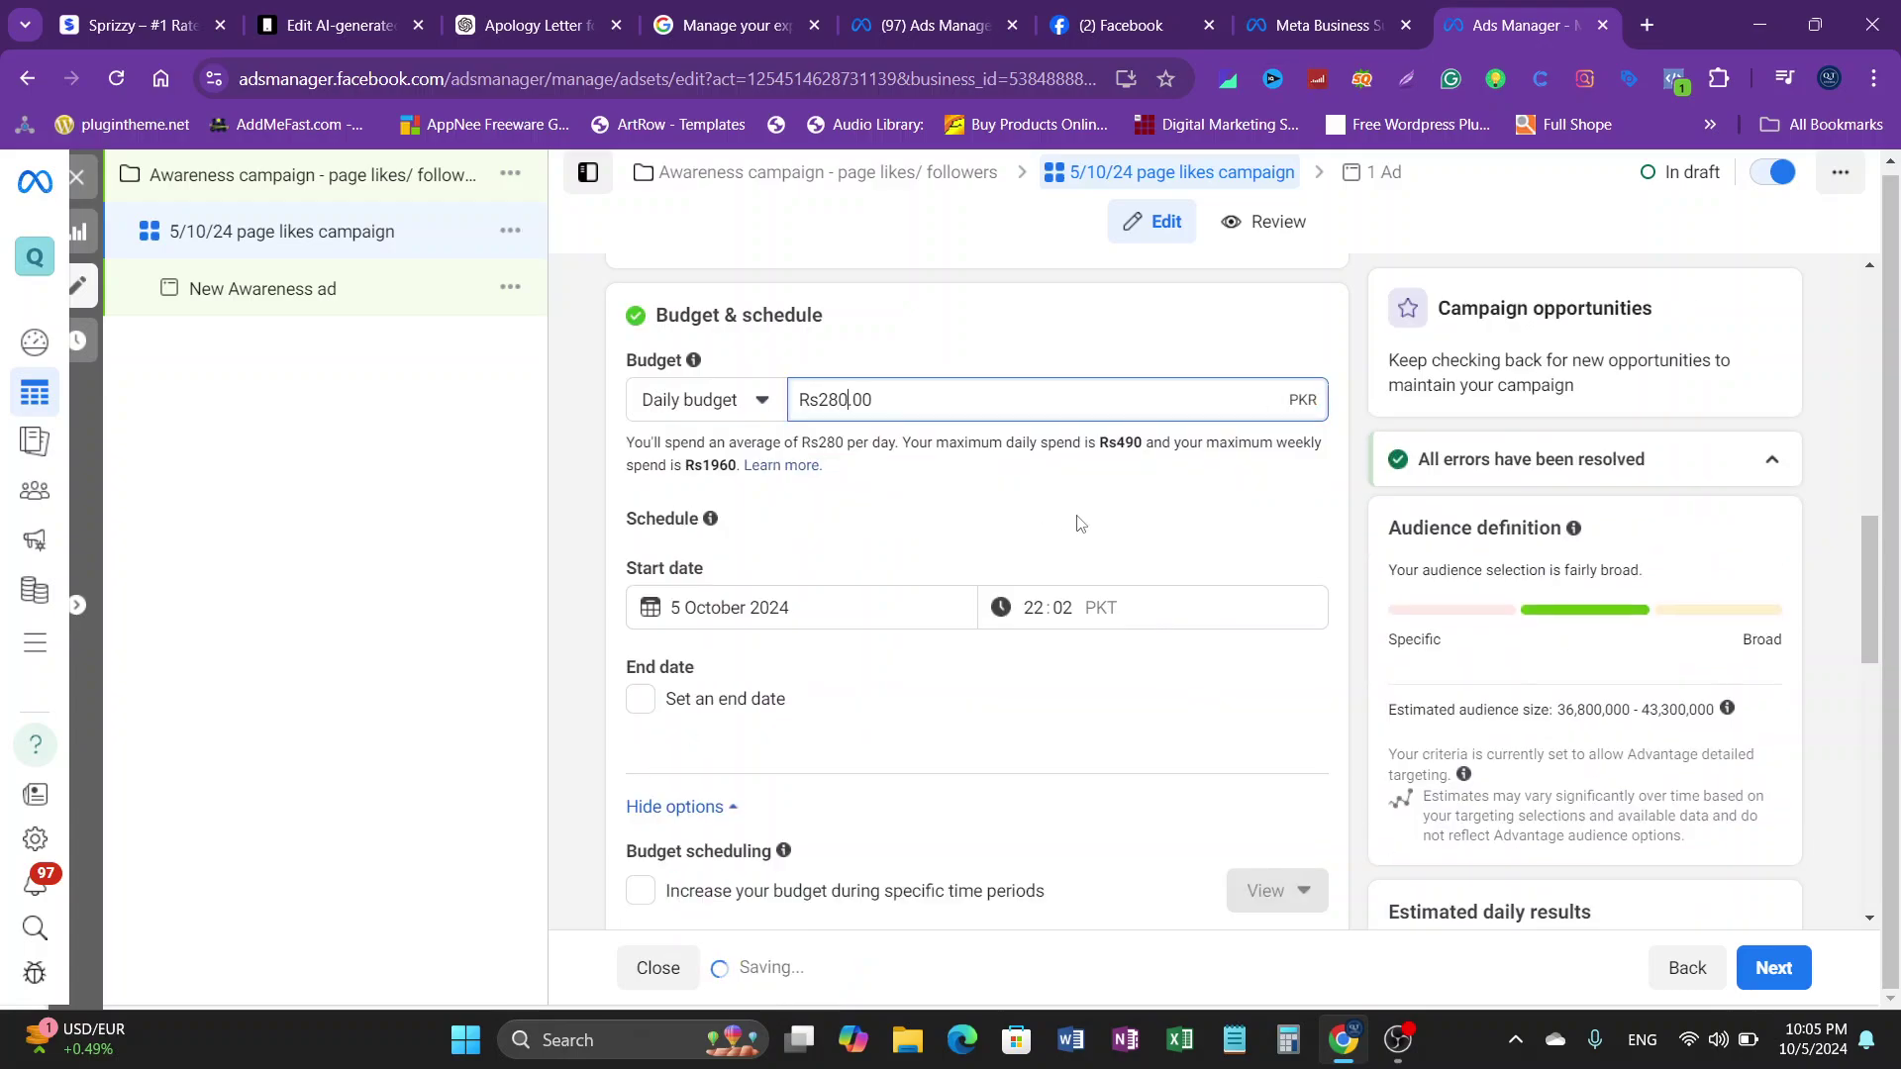
Step: Give the ad set an end date of 11 October 2024 at 22:00
left_click(650, 705)
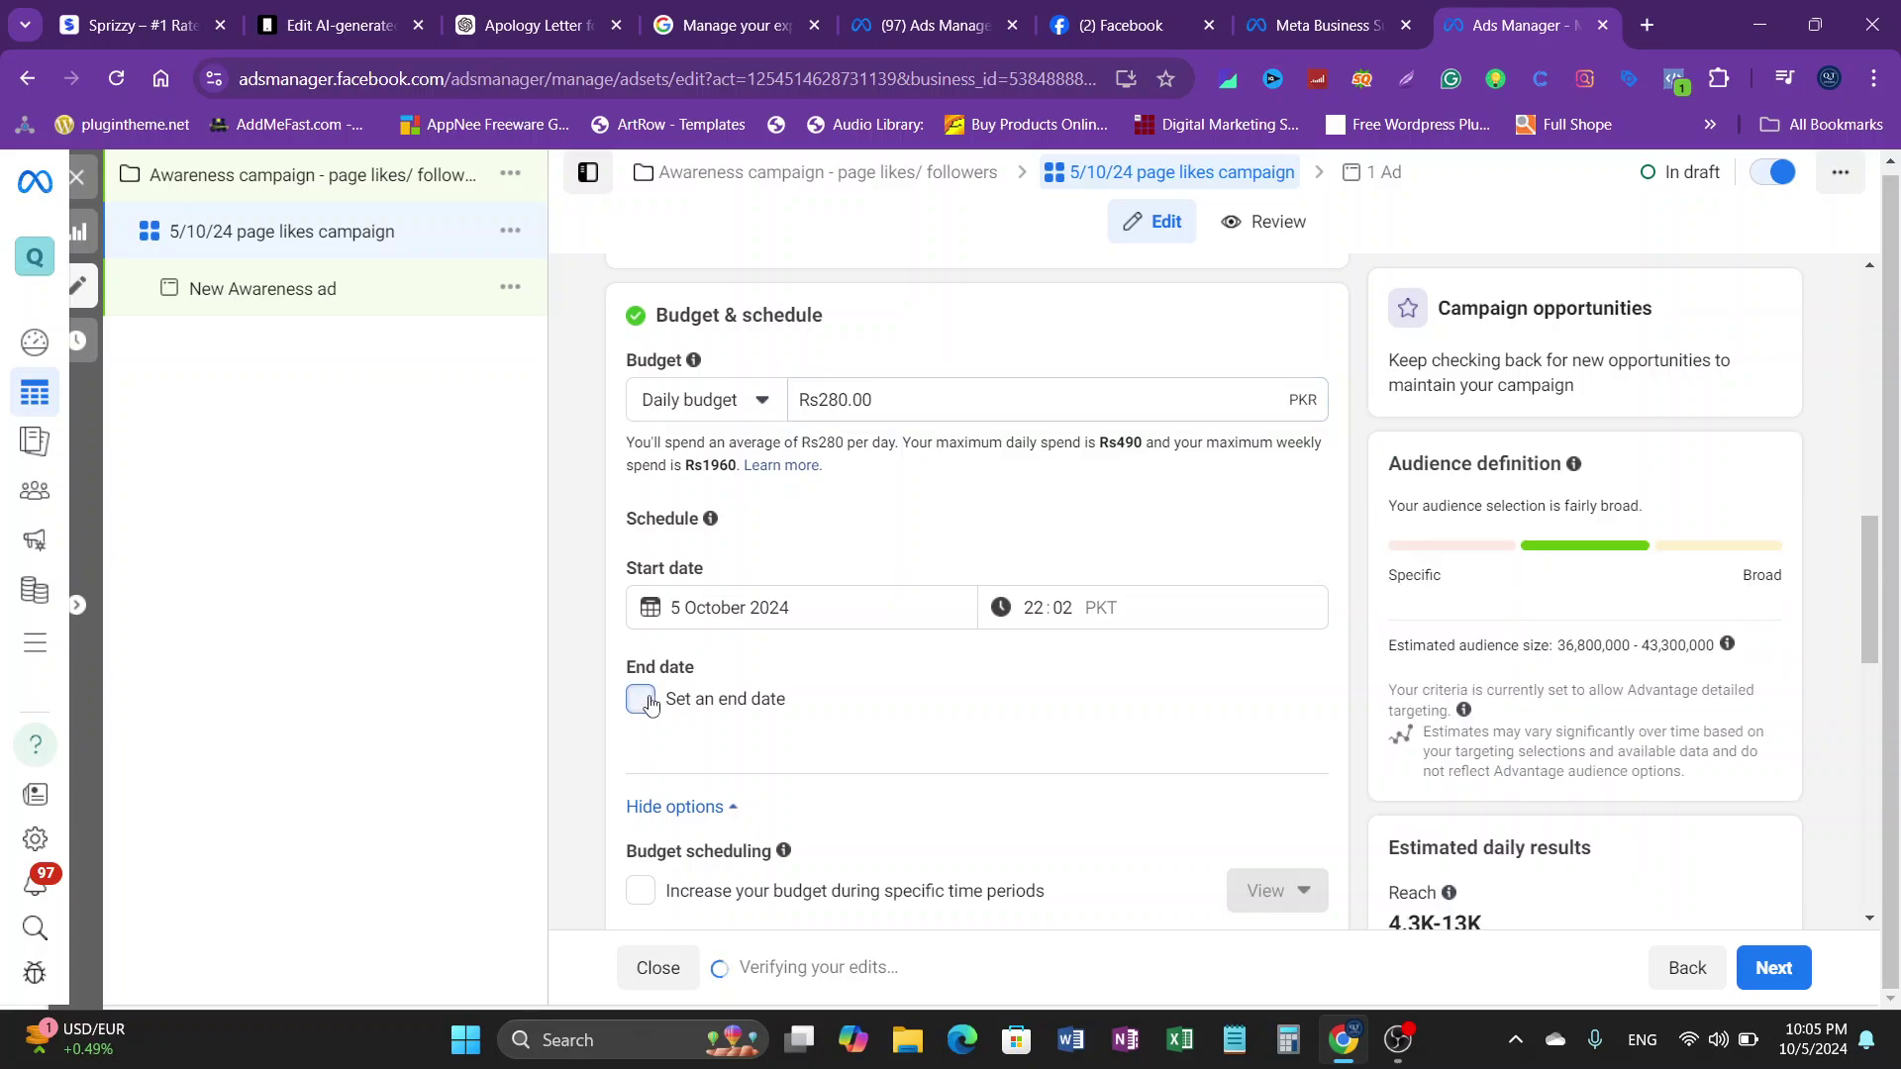
scroll(693, 693, "down", 3)
left_click(744, 513)
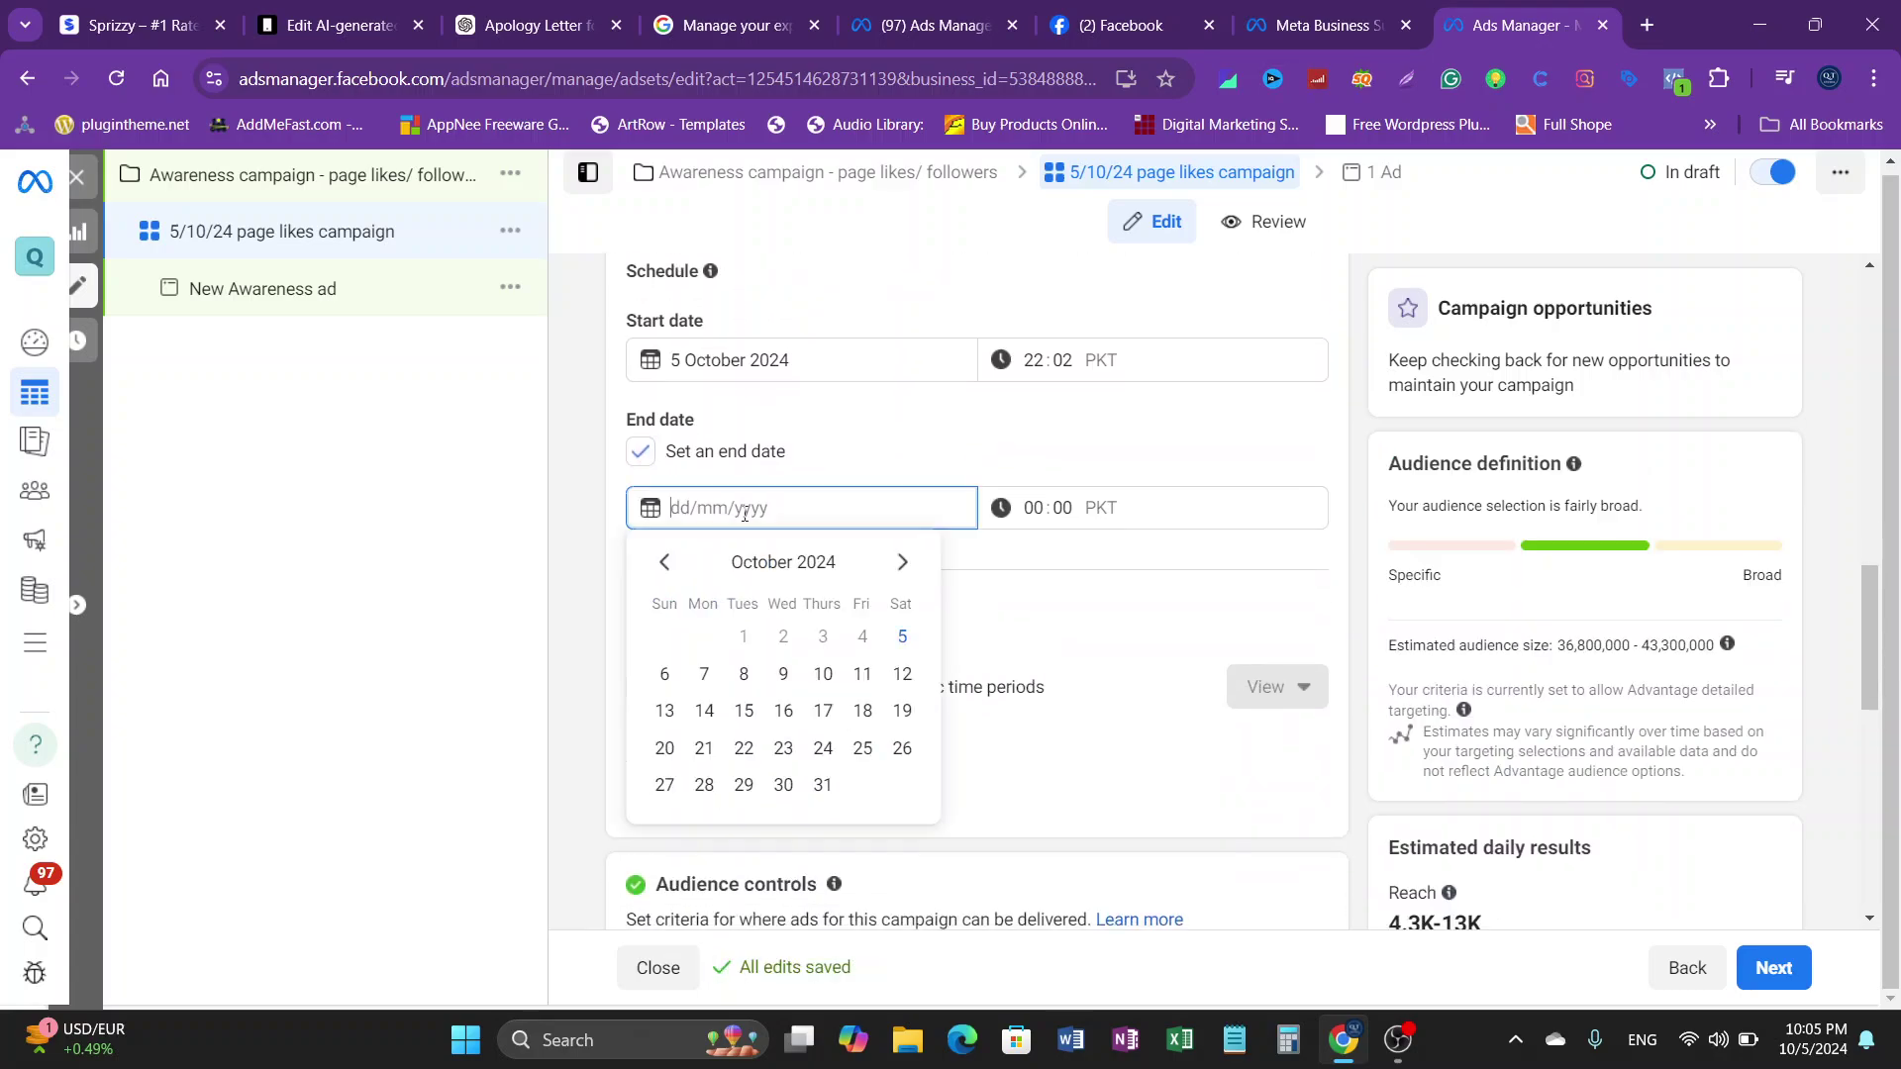
left_click(863, 676)
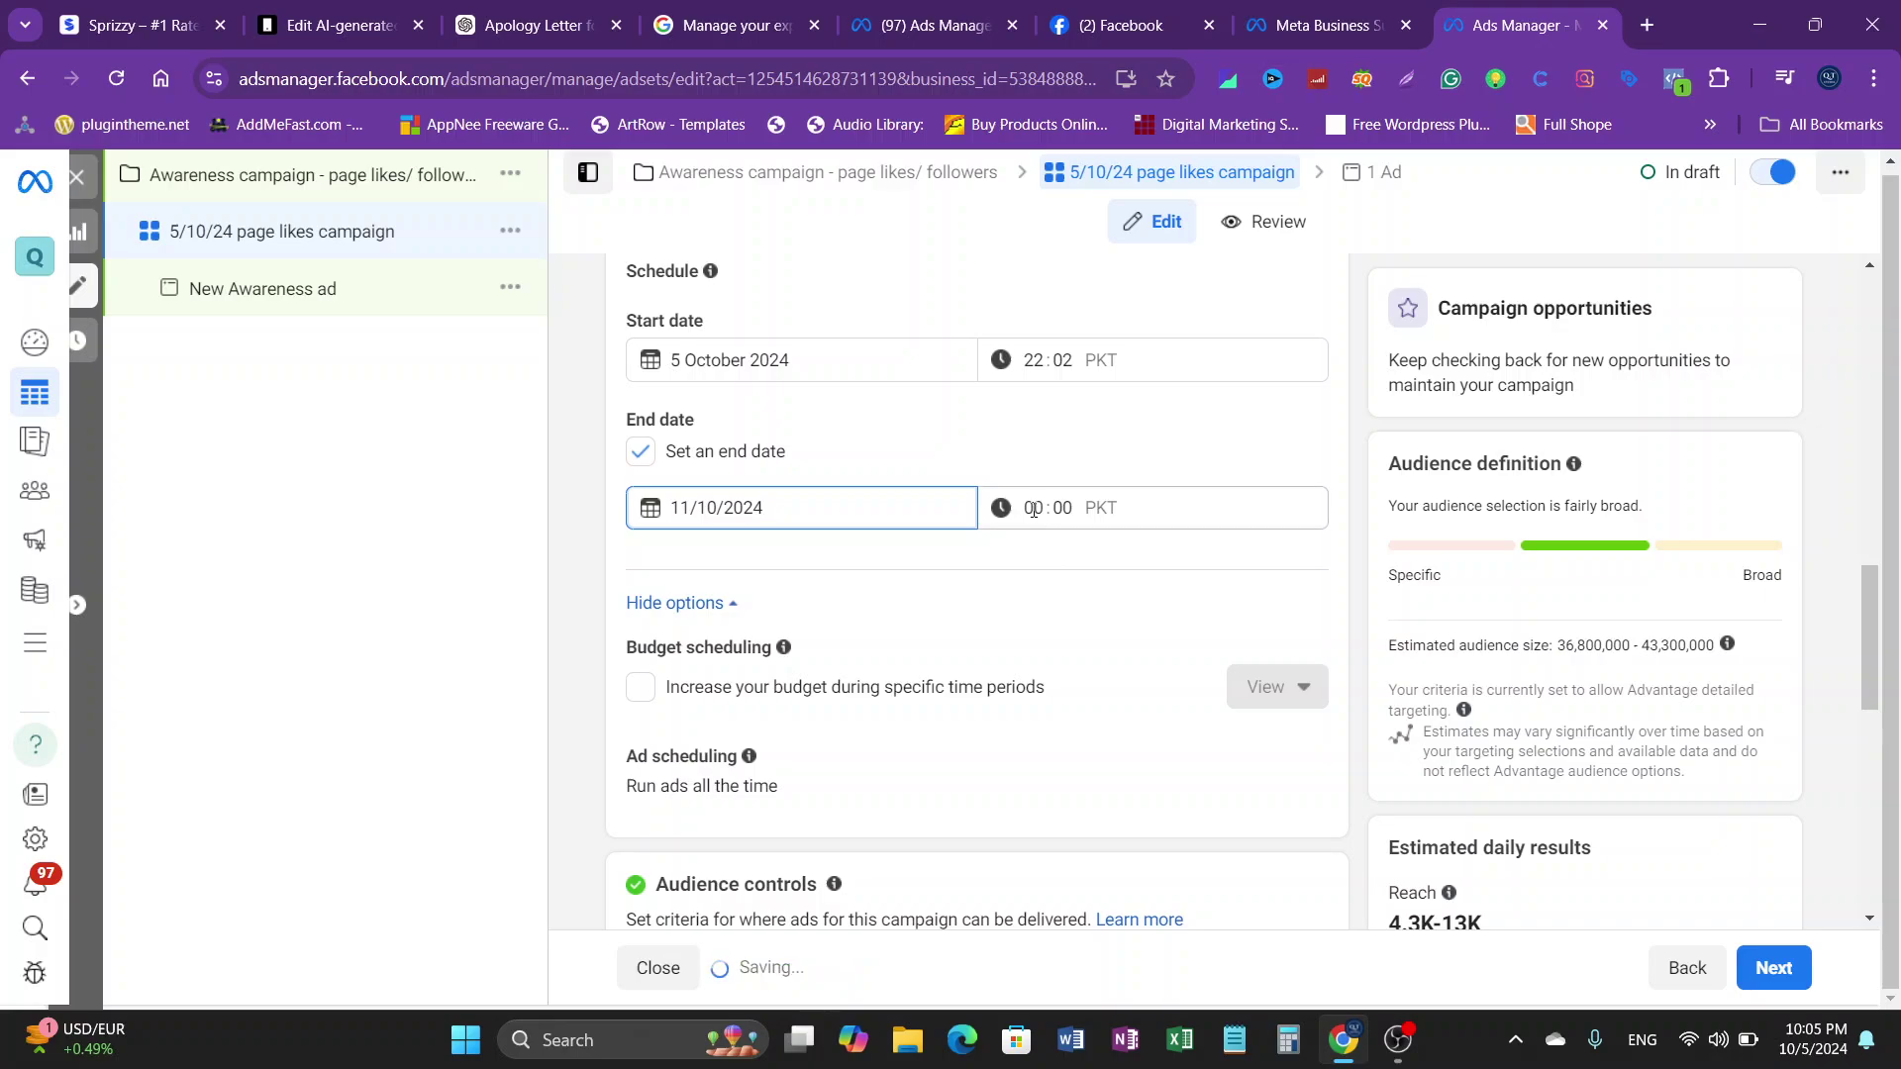
key("Tab")
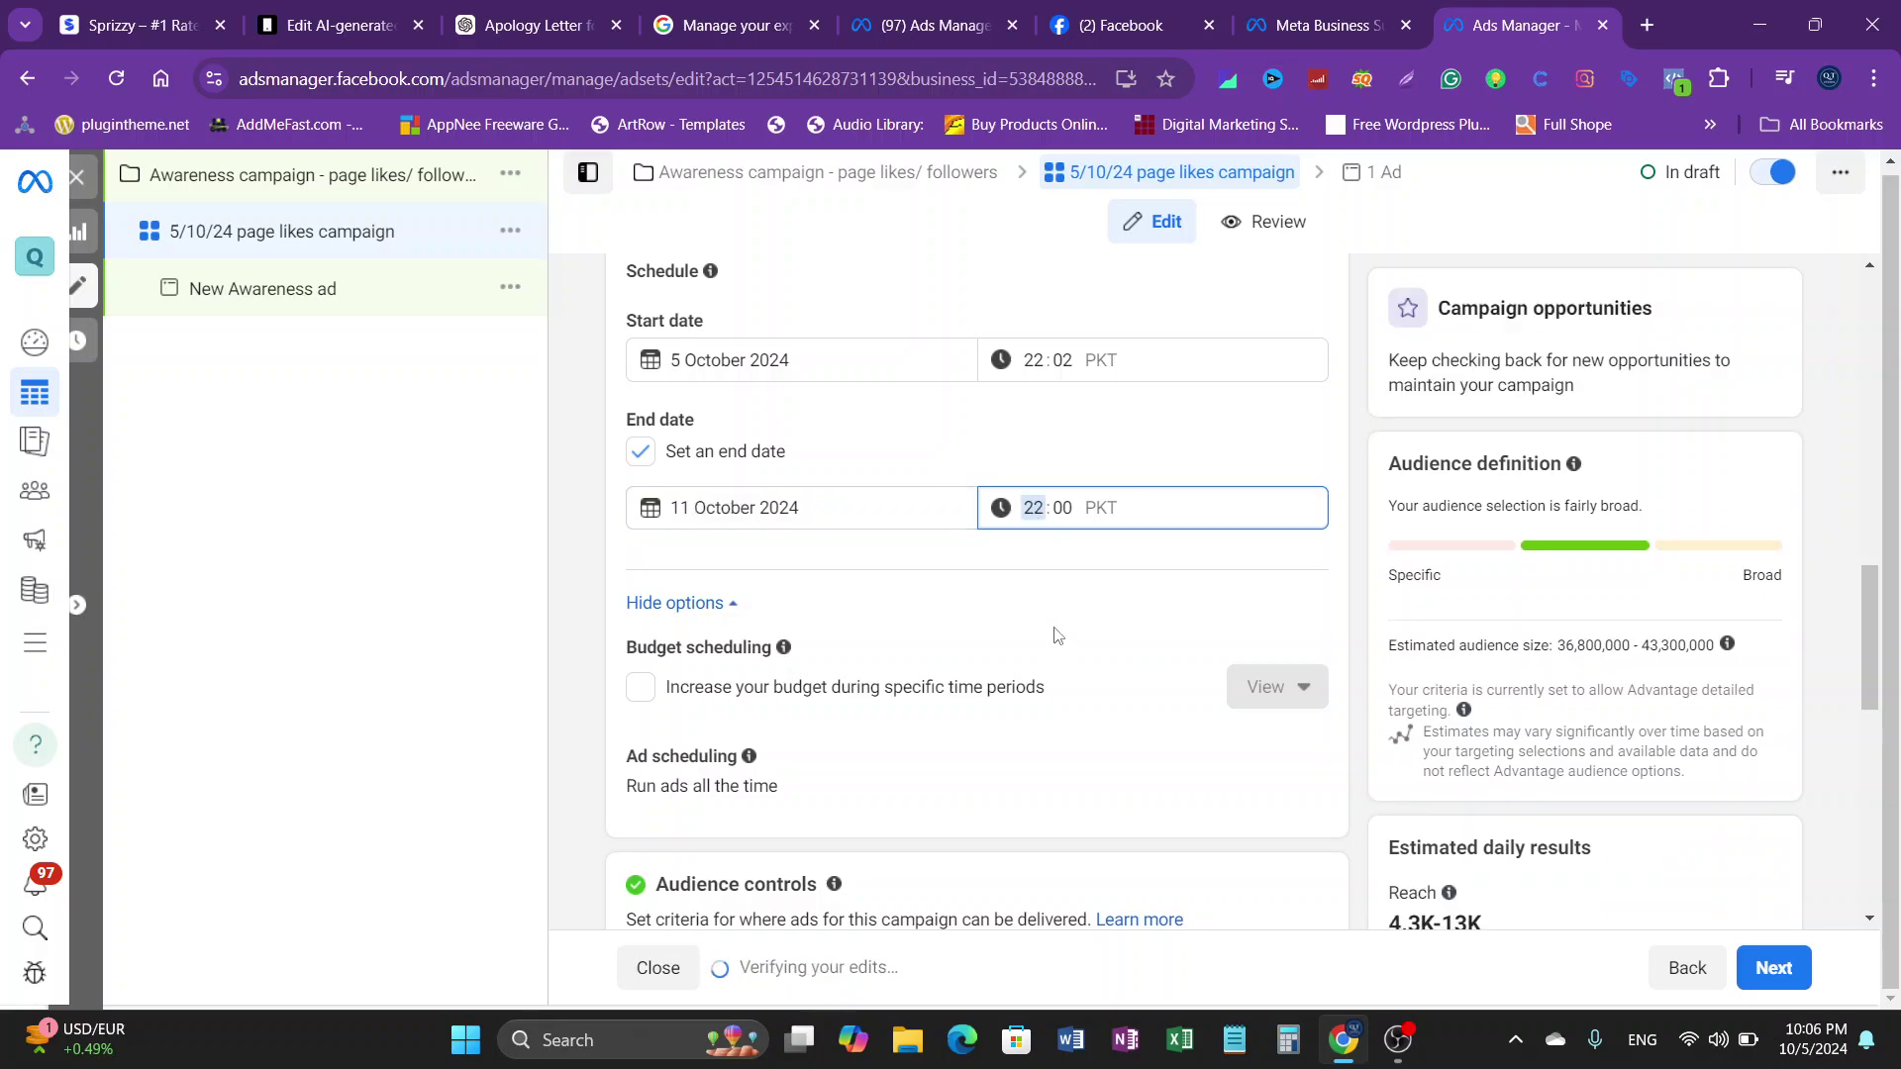
left_click(1041, 566)
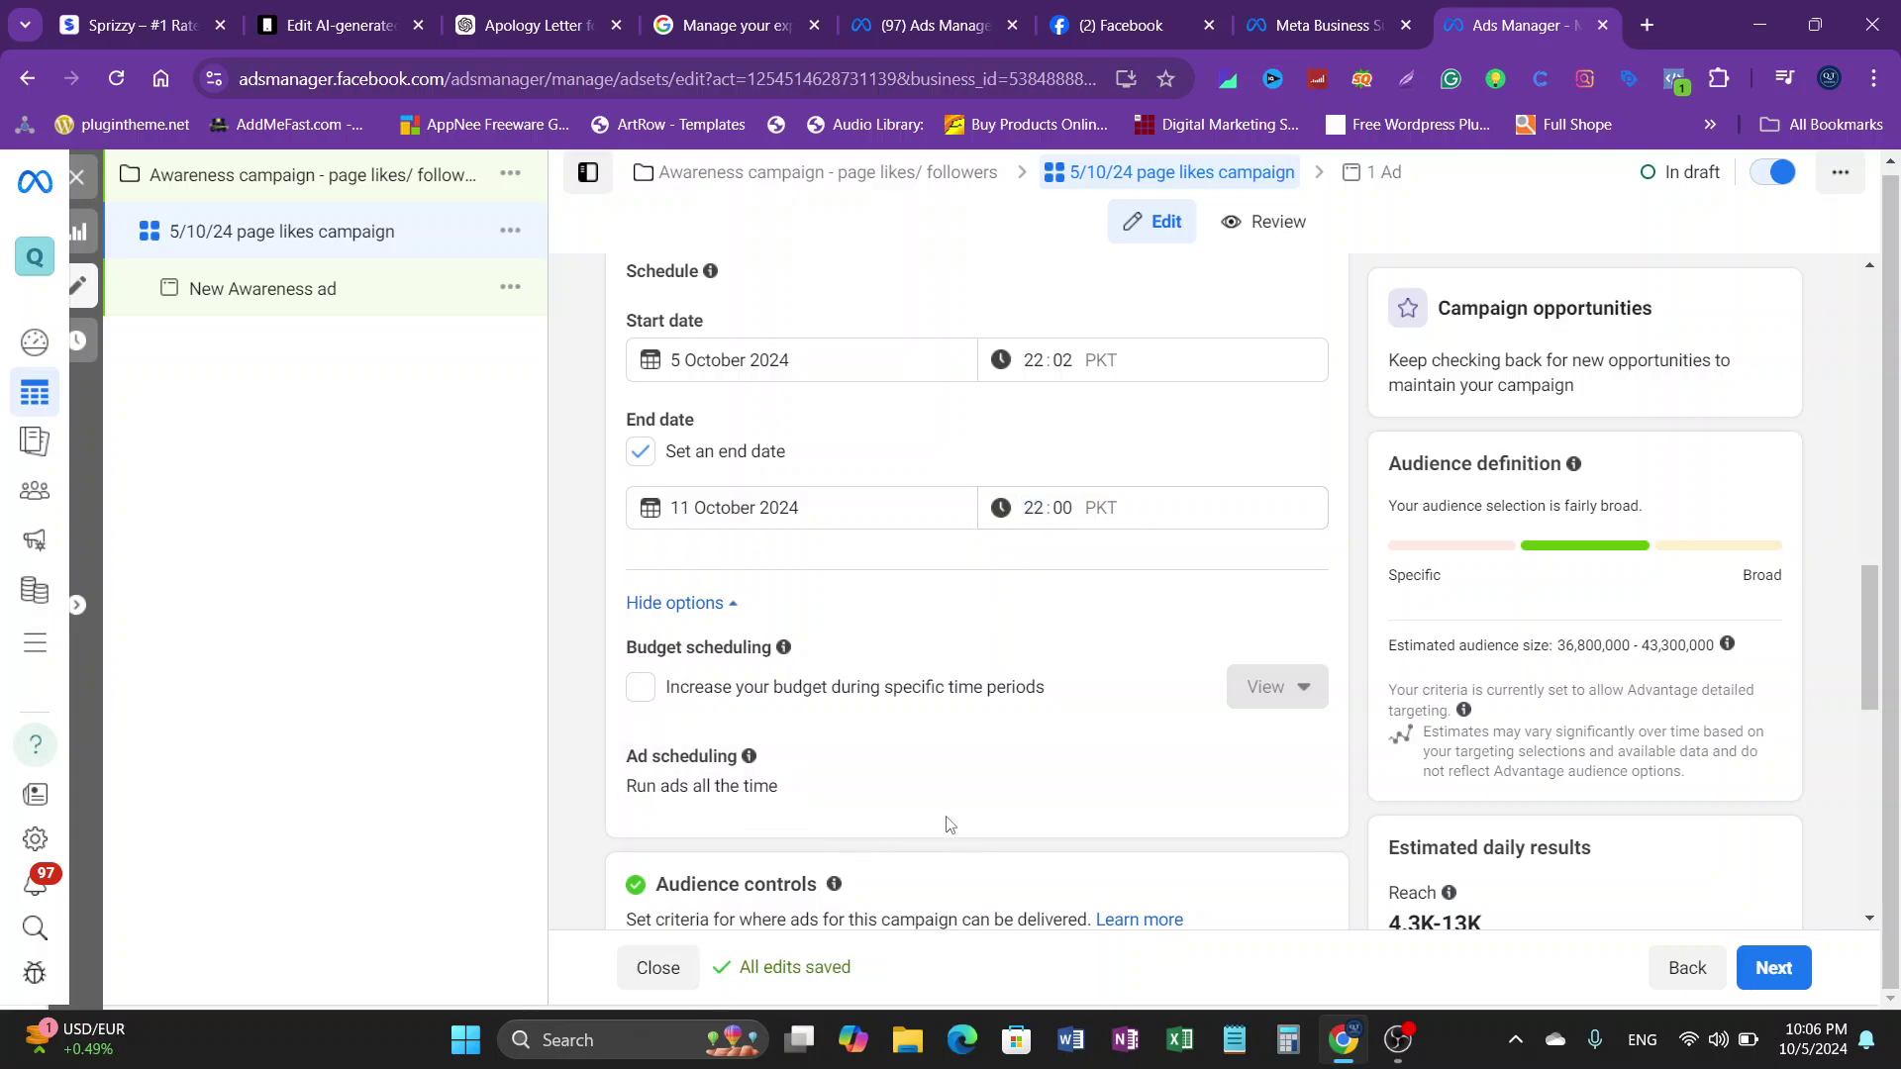
Step: Examine the ad set's included locations and the additional audience controls for minimum age, excluded custom audiences and languages
scroll(1019, 789, "down", 3)
scroll(930, 739, "down", 3)
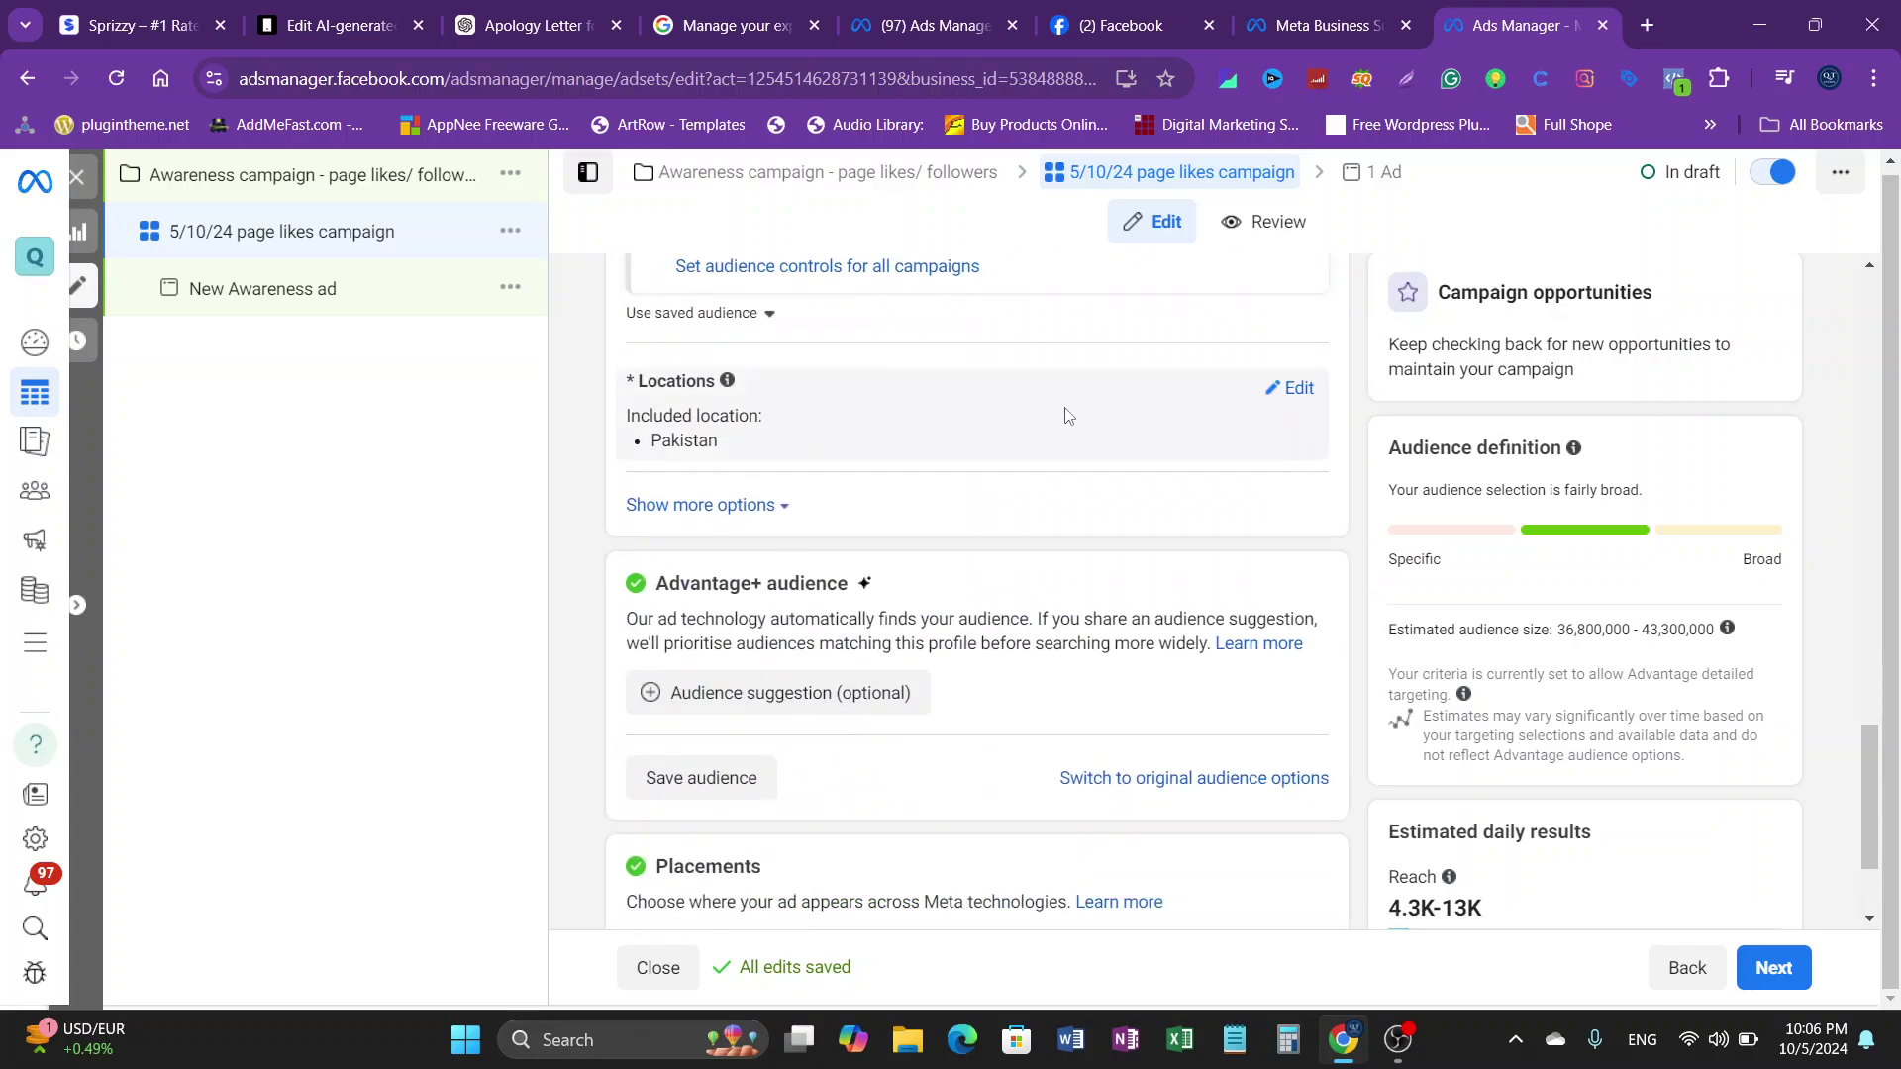
left_click(1294, 389)
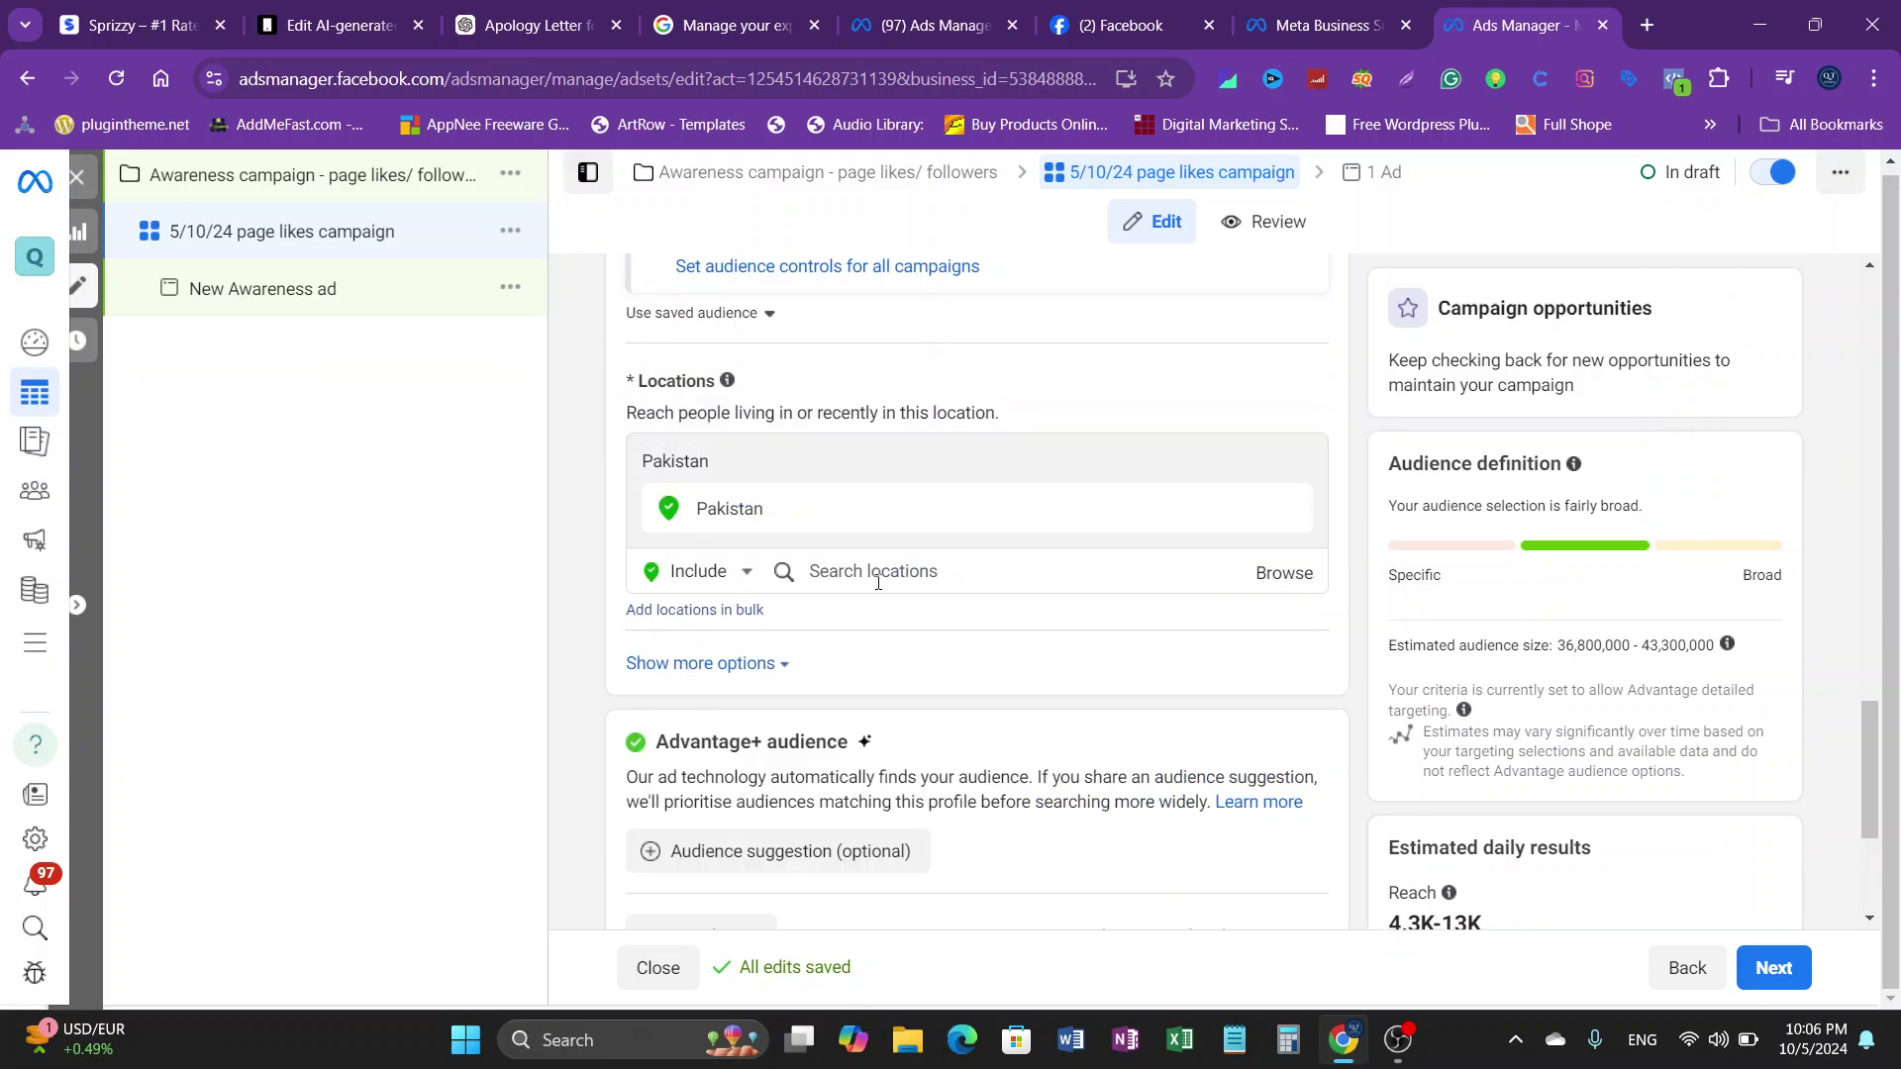
scroll(792, 569, "down", 3)
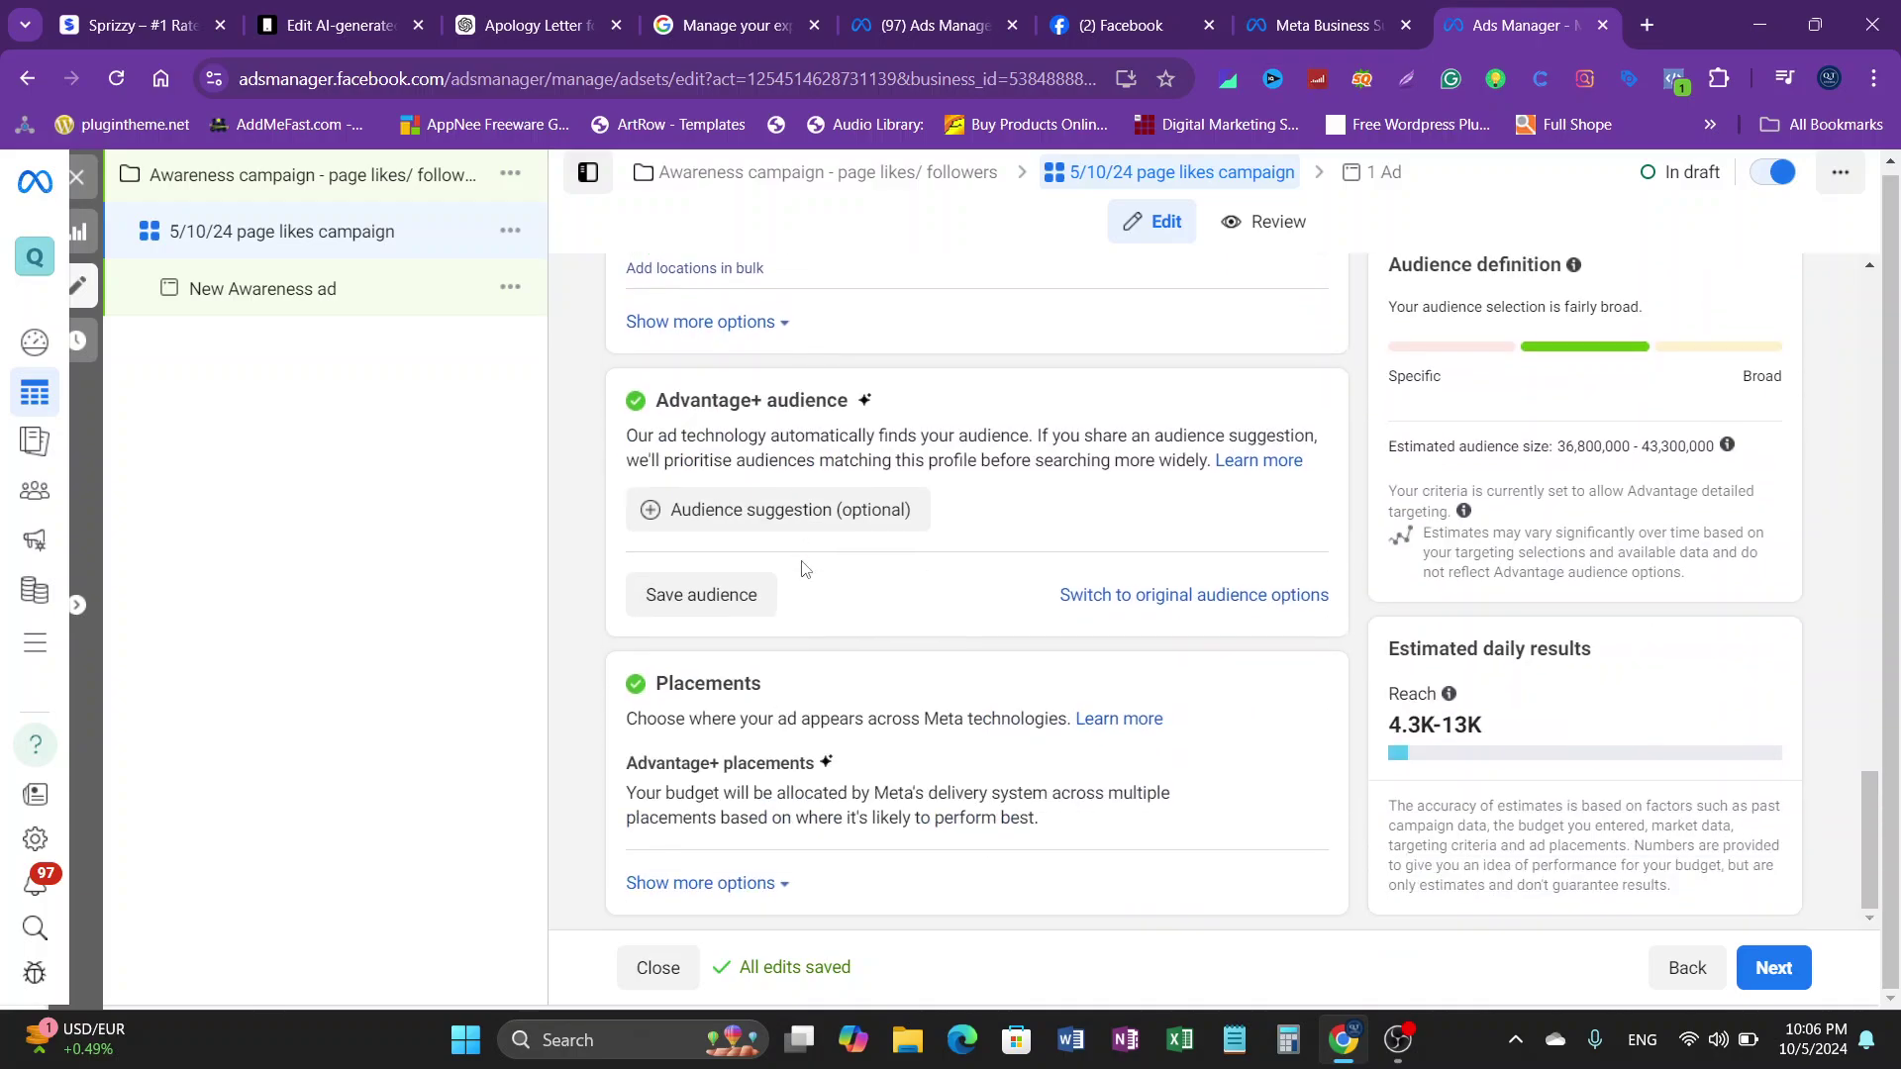
left_click(660, 322)
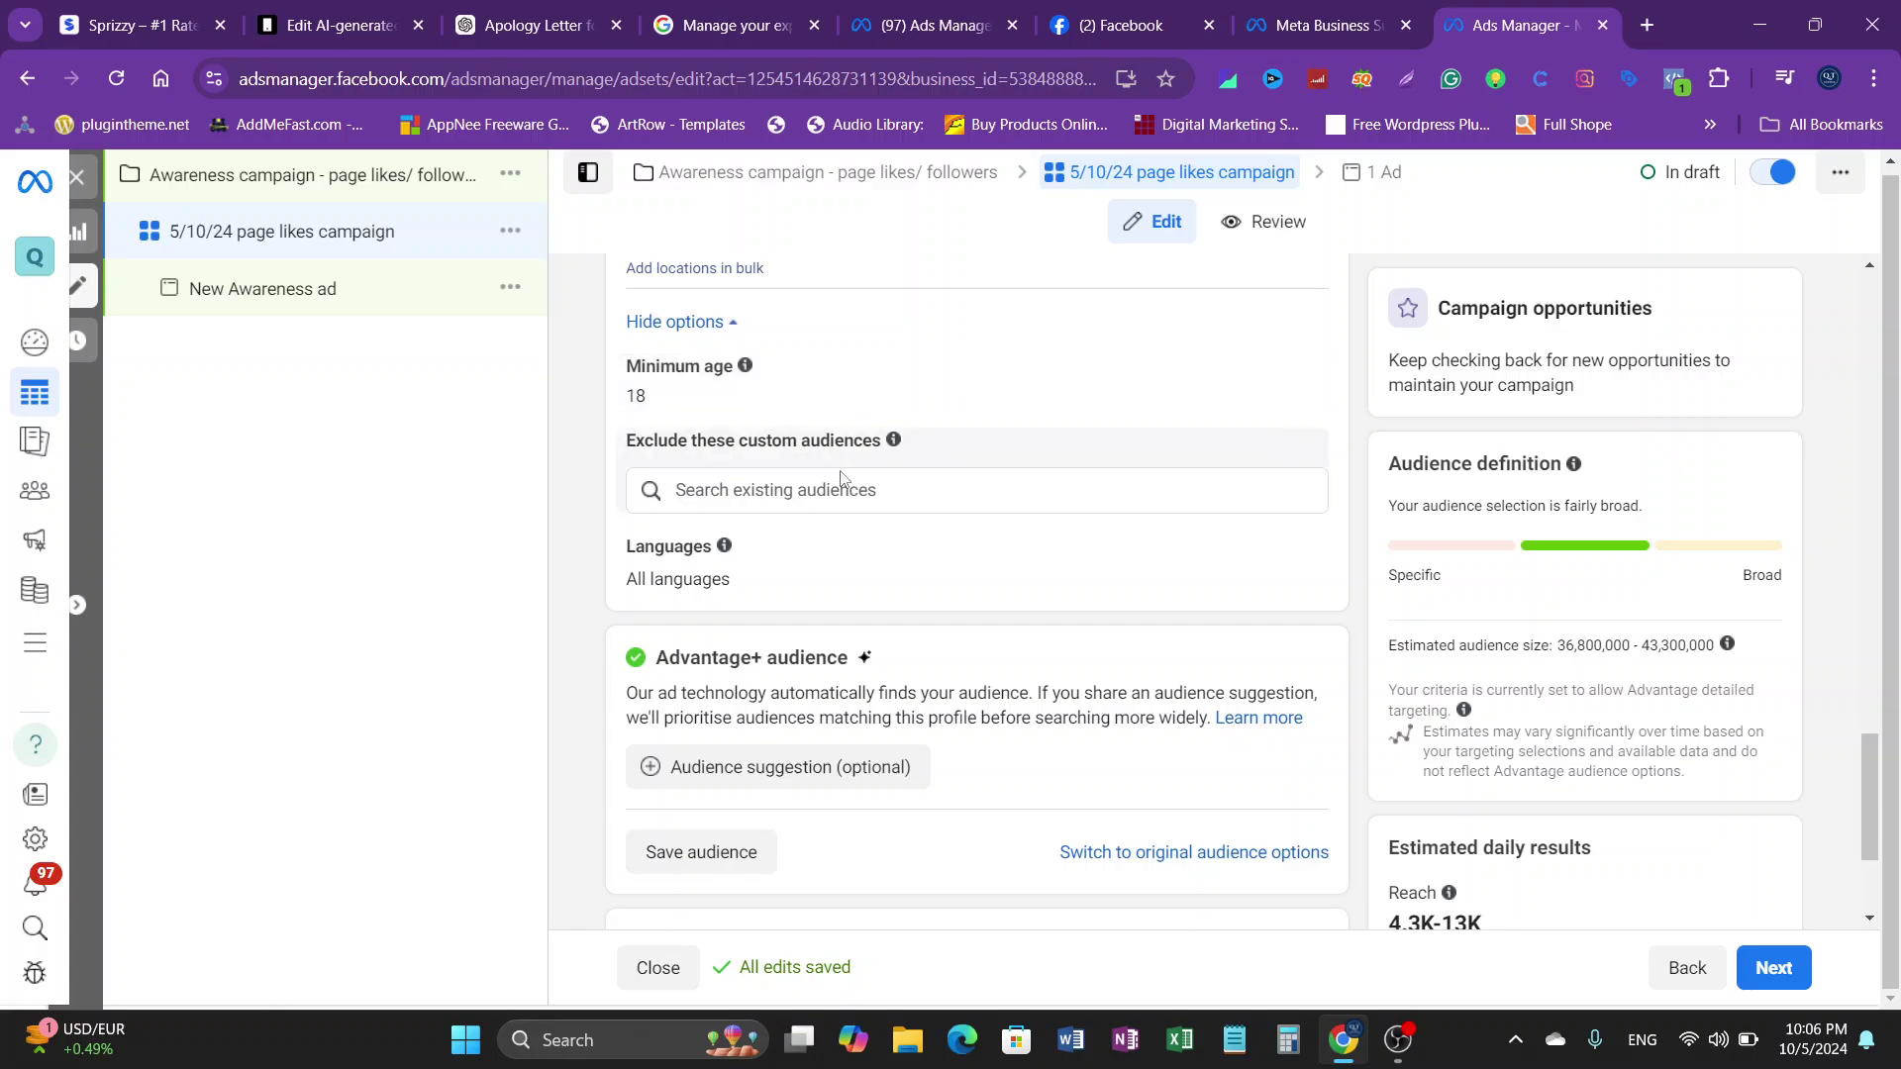
scroll(792, 604, "up", 3)
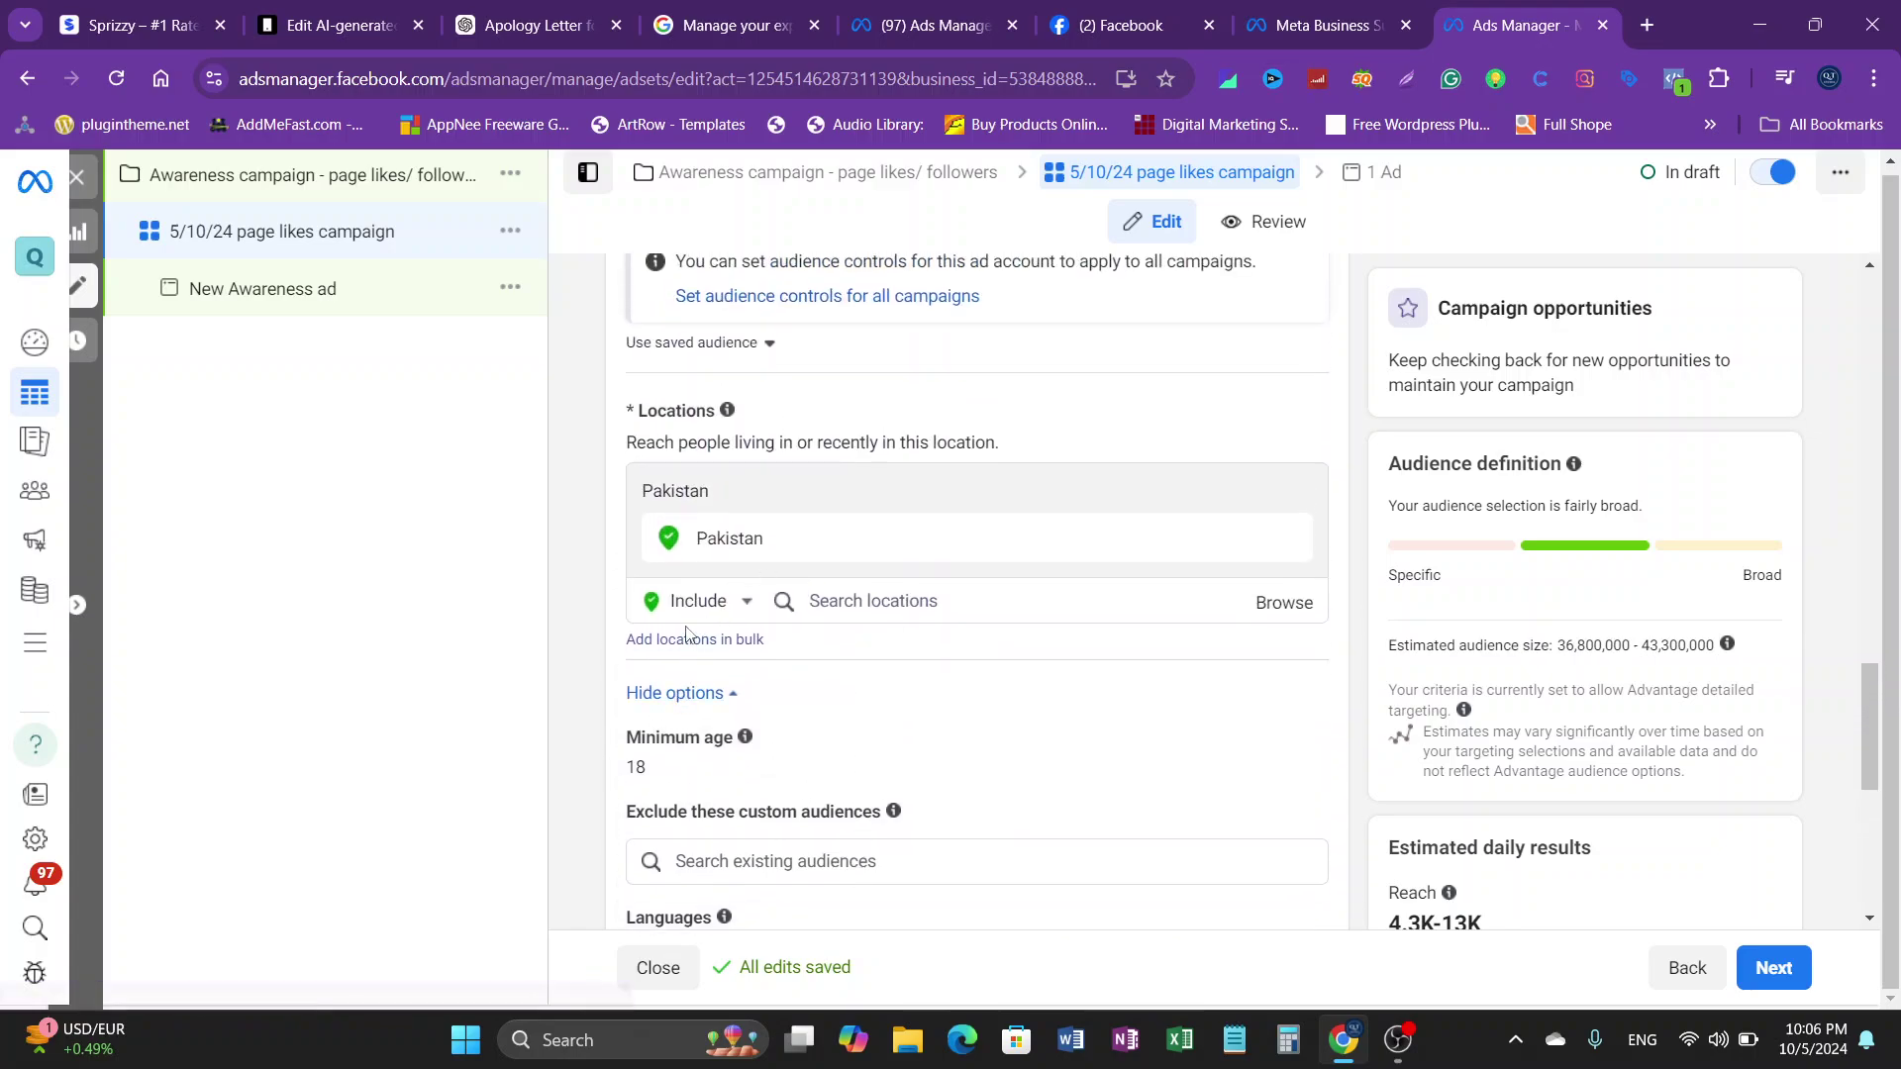
Step: Add an audience suggestion to the Advantage+ audience and set its gender to Women
scroll(807, 665, "down", 5)
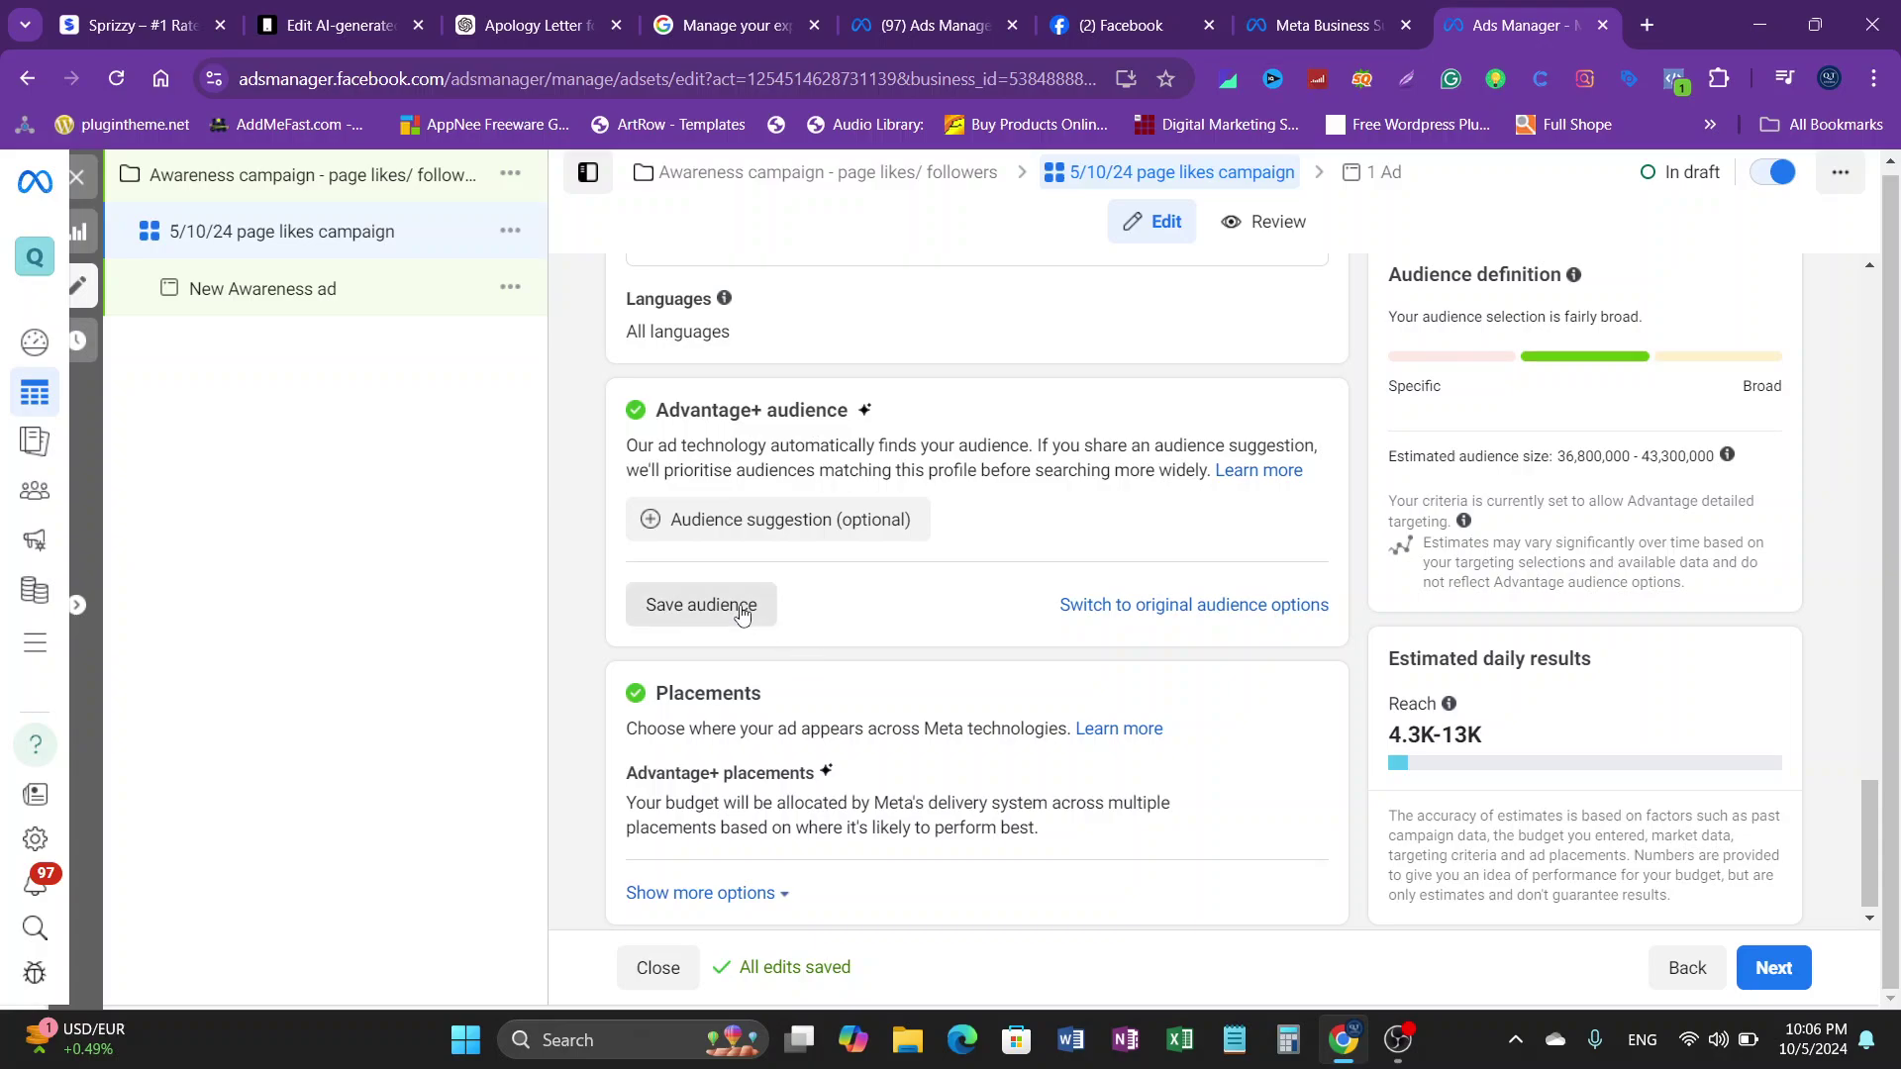
left_click(764, 523)
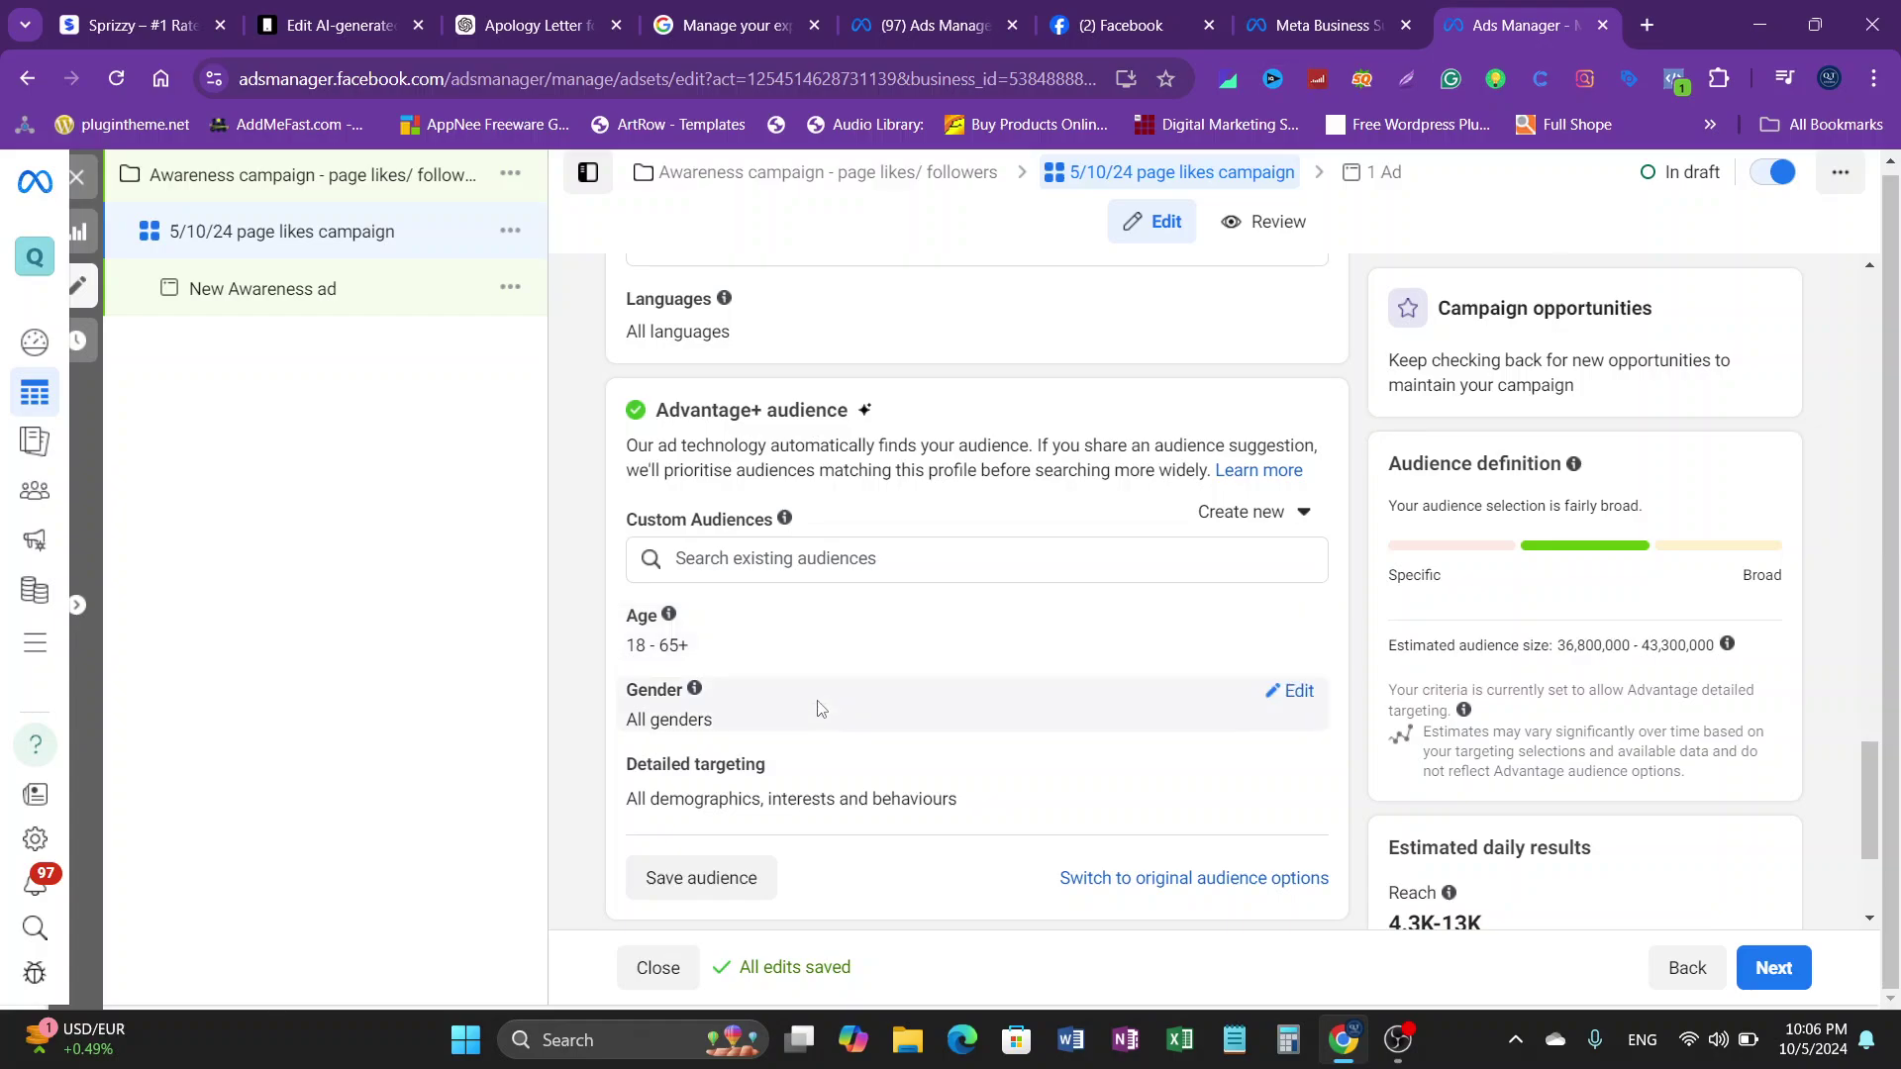
left_click(1293, 692)
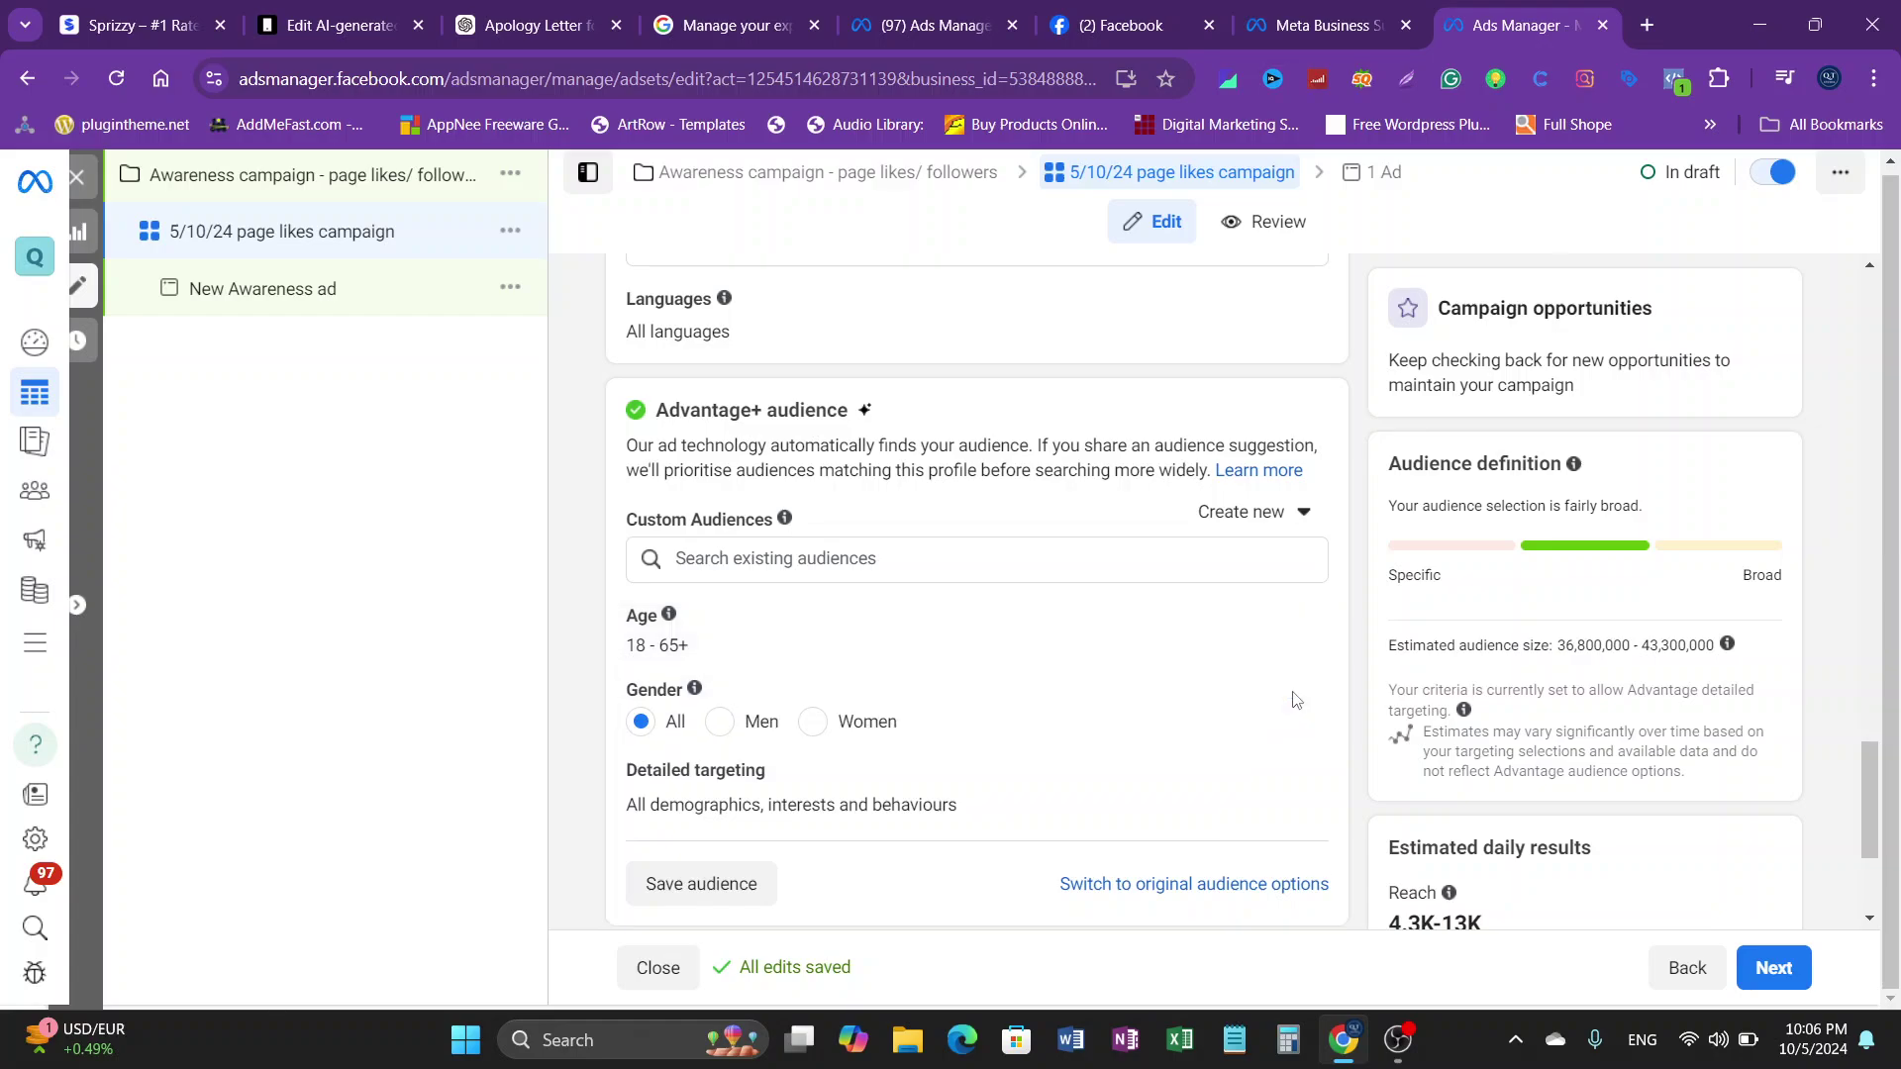
left_click(813, 727)
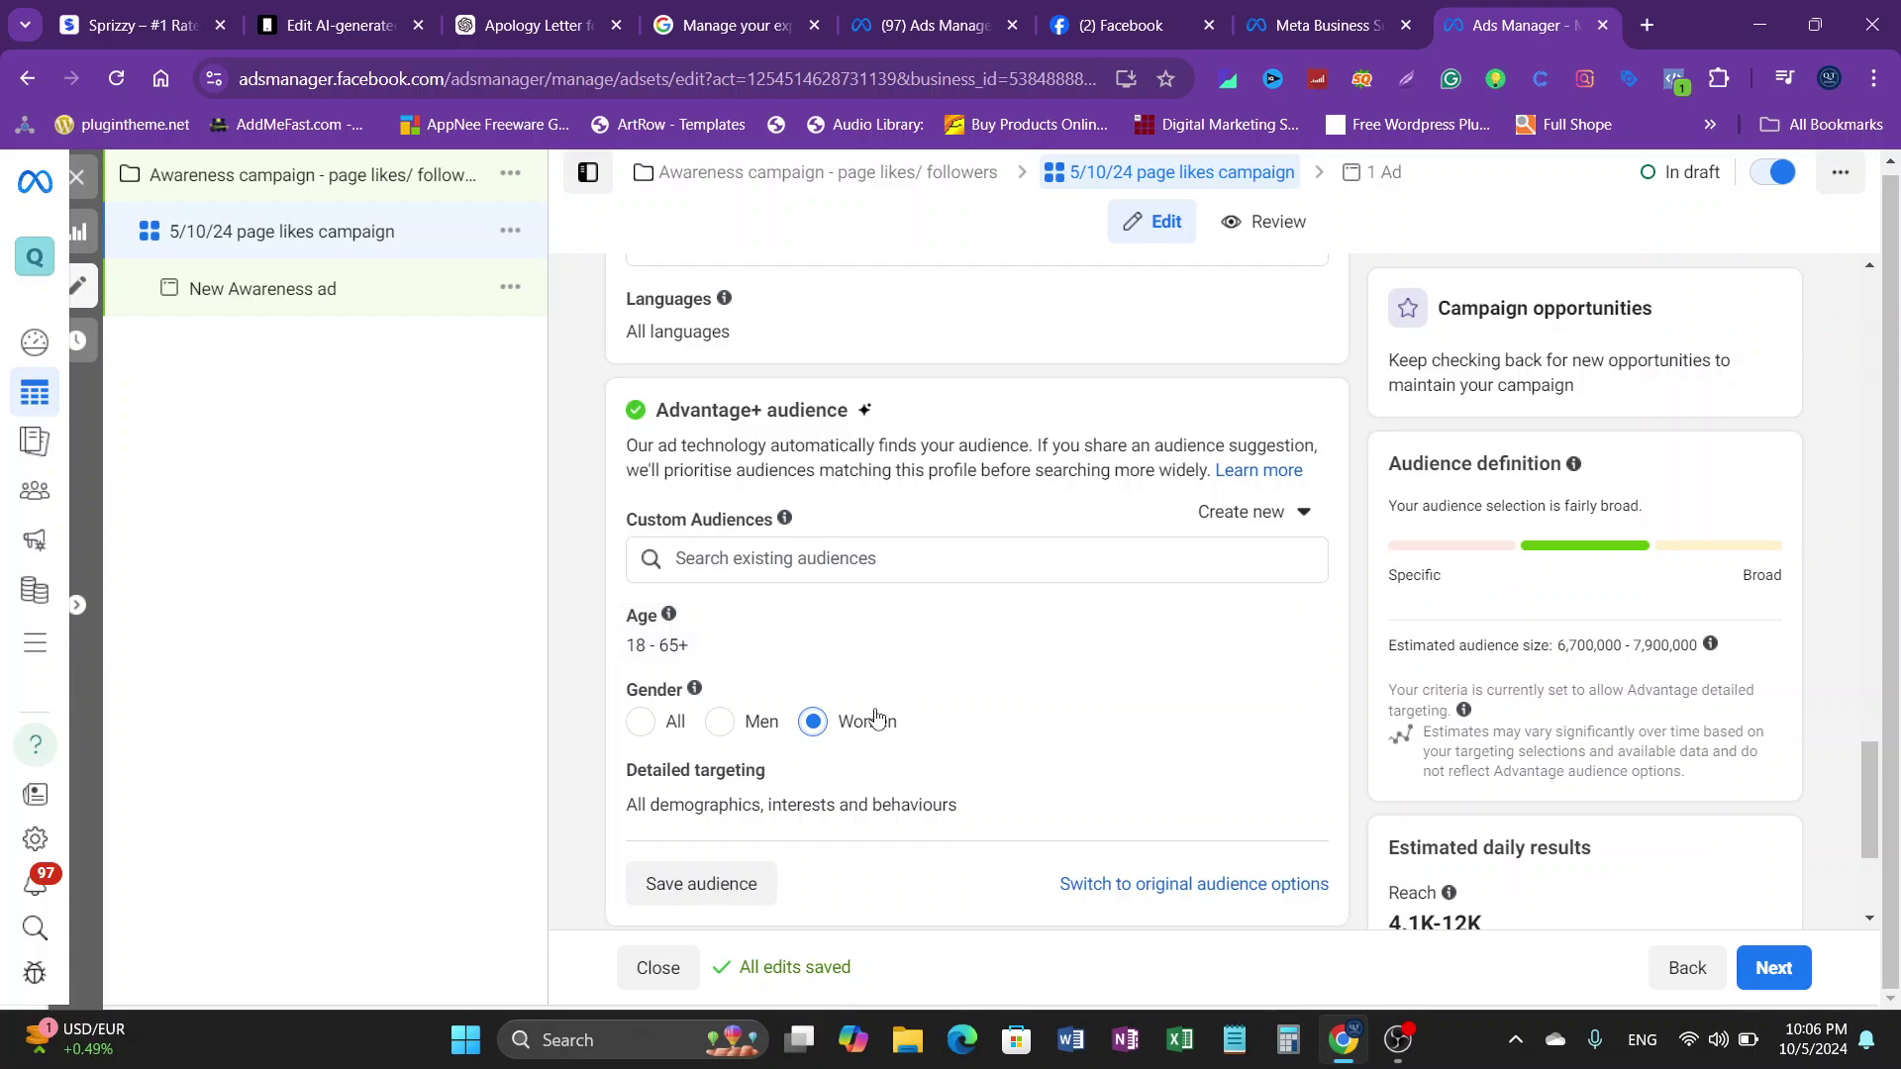
Step: Set the maximum age of the Advantage+ audience suggestion to 45
scroll(871, 720, "down", 2)
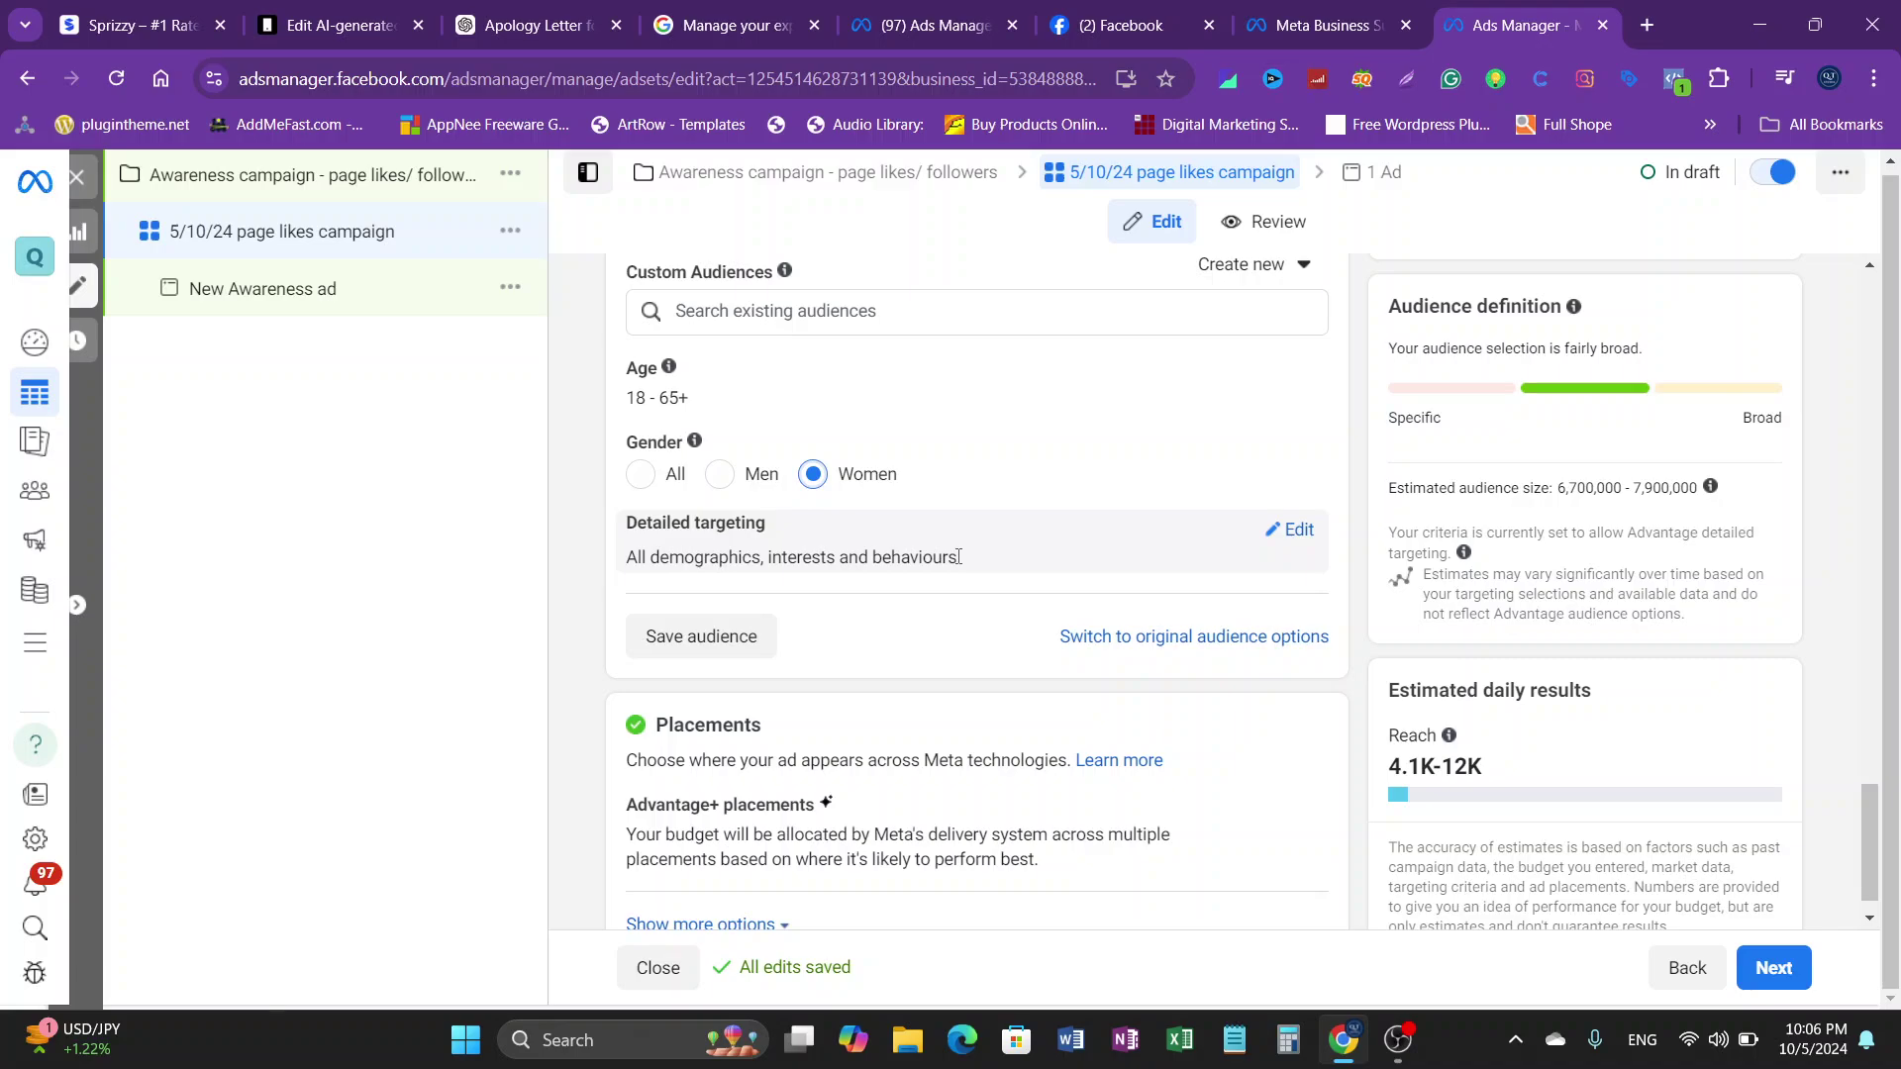
scroll(959, 556, "up", 2)
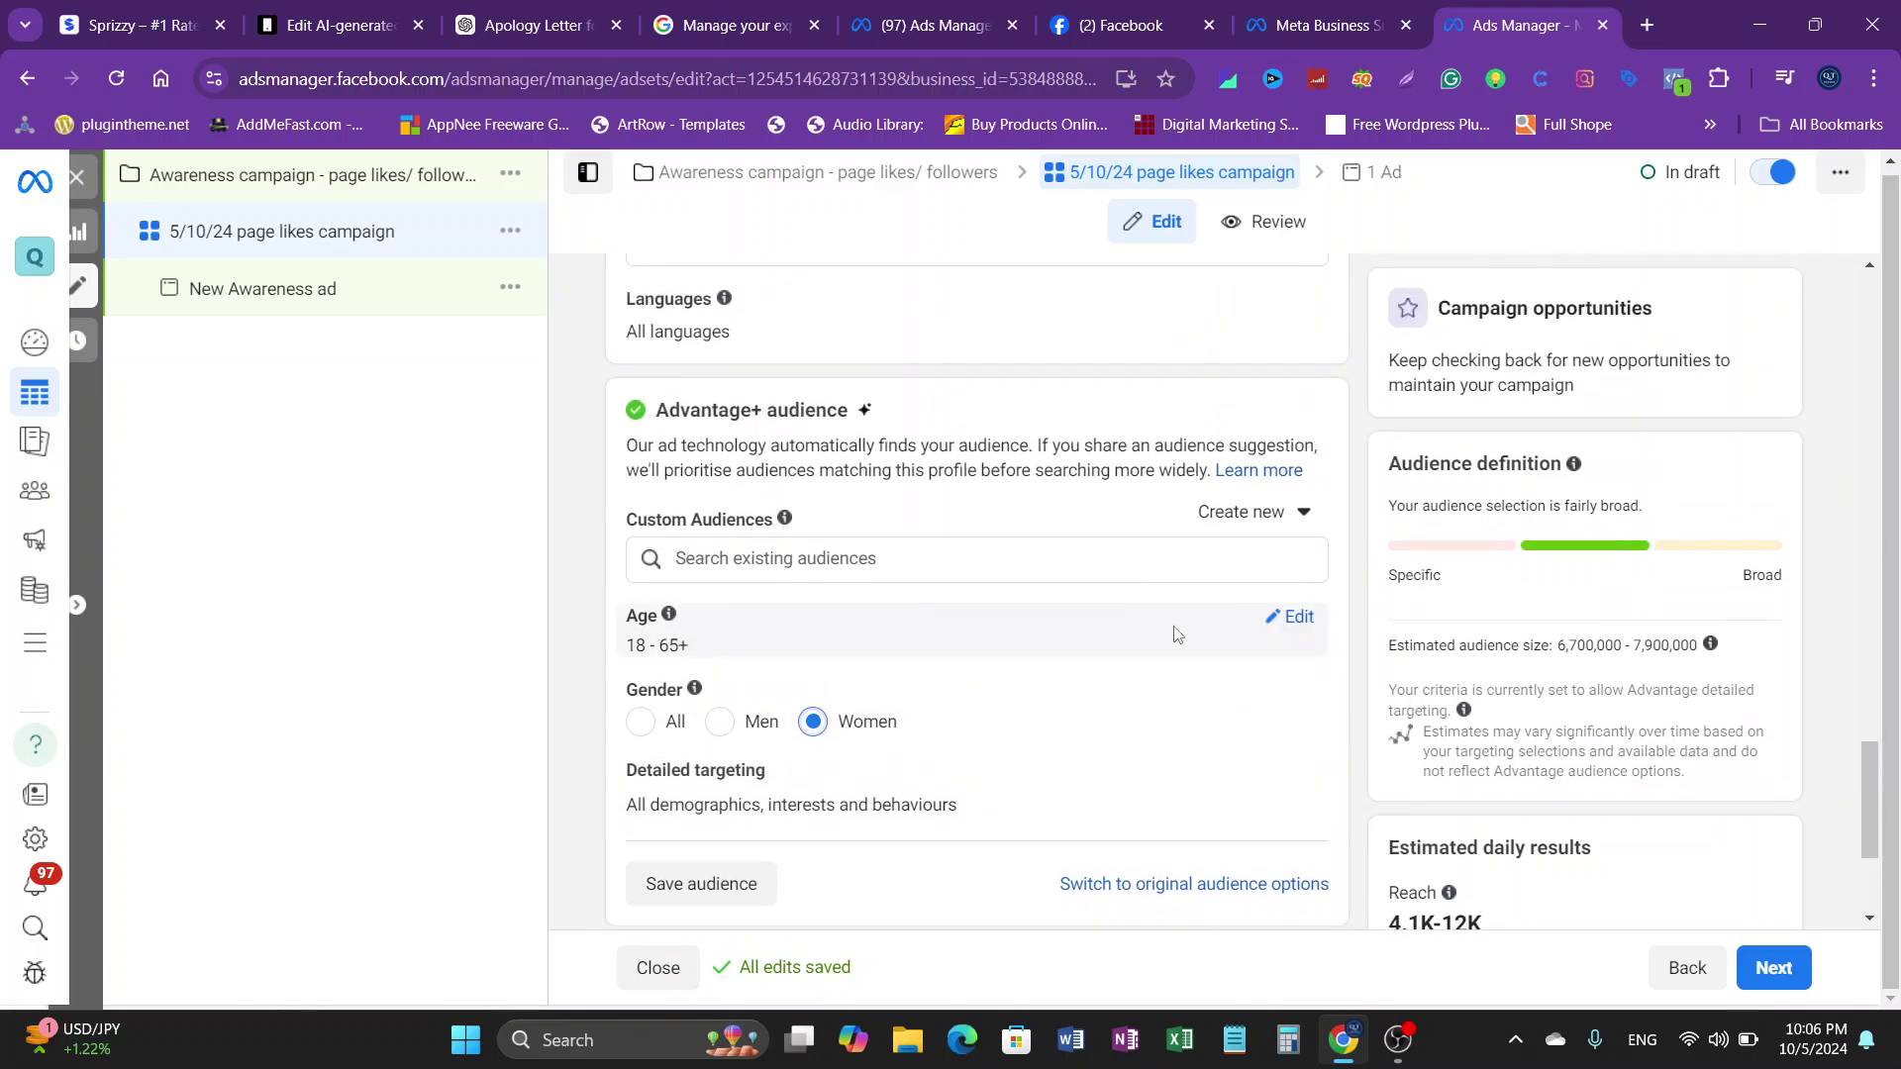
left_click(1306, 624)
left_click(829, 657)
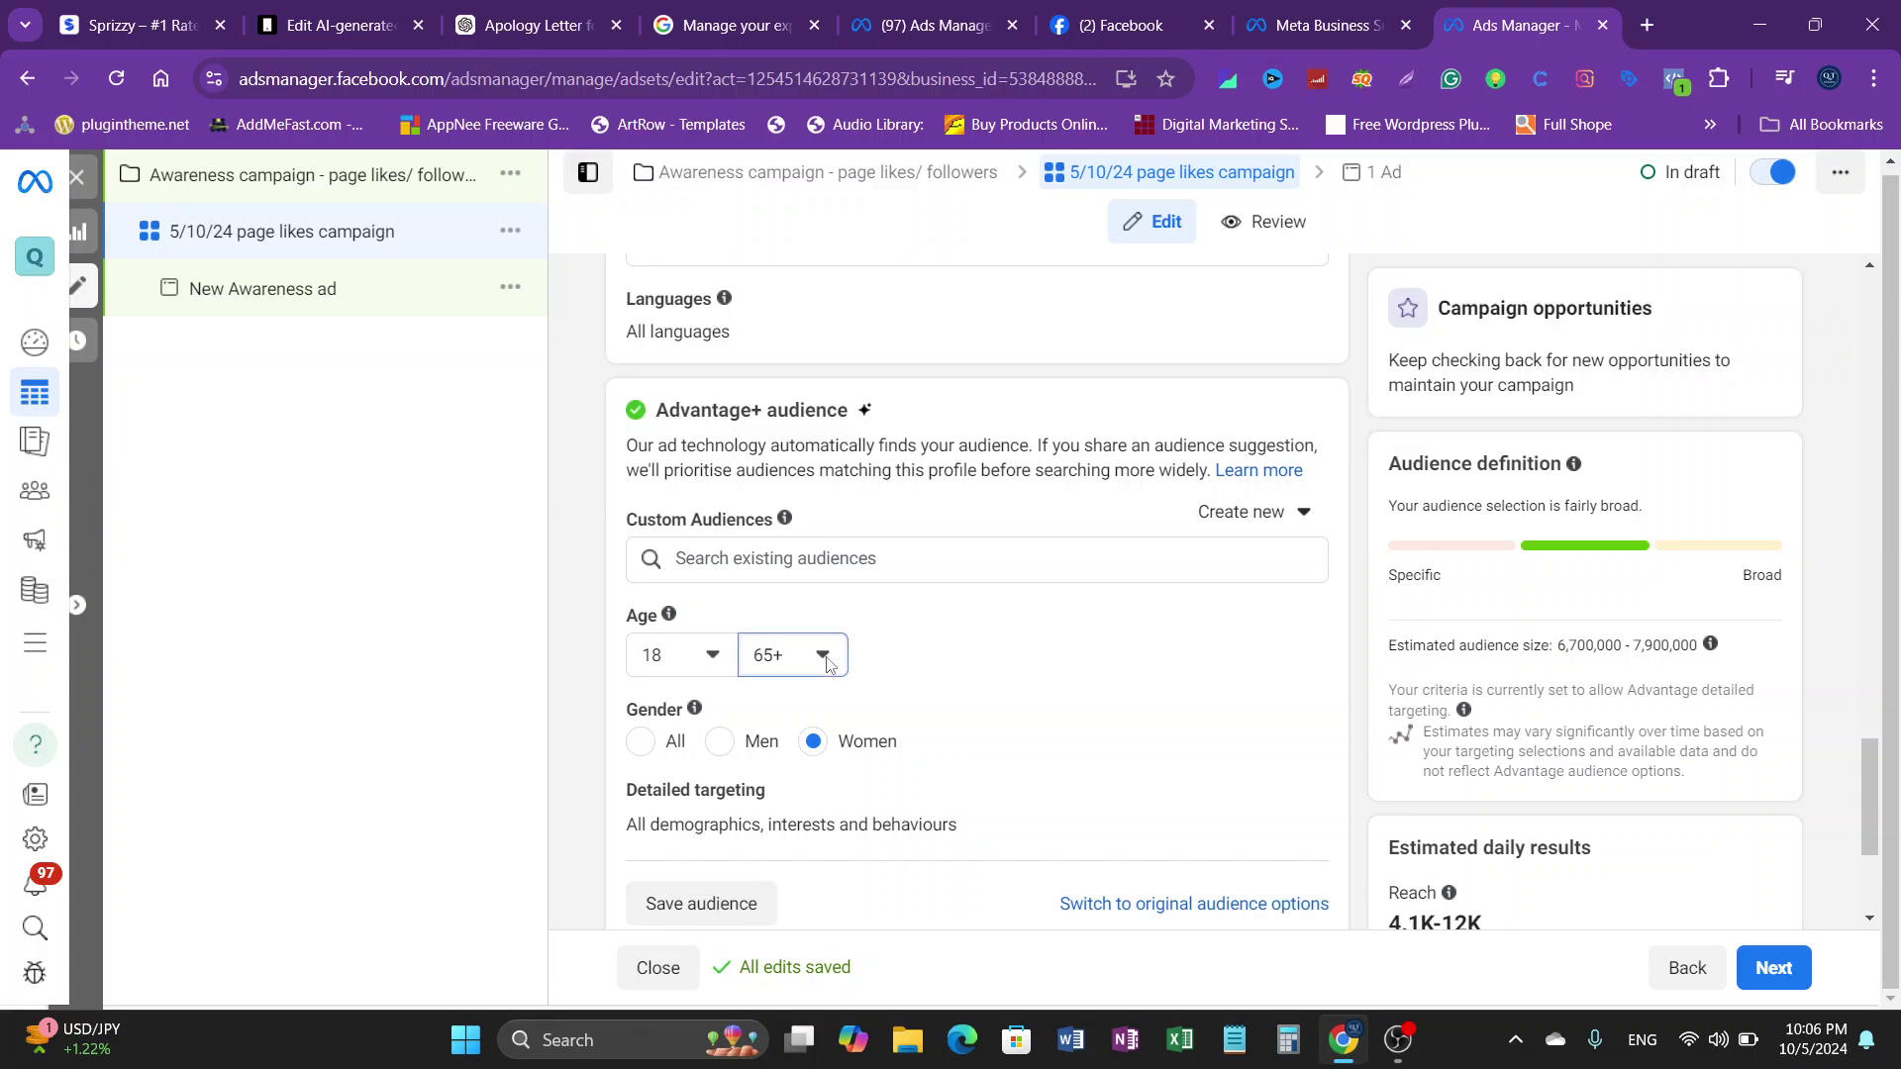
scroll(820, 545, "up", 3)
scroll(820, 546, "up", 4)
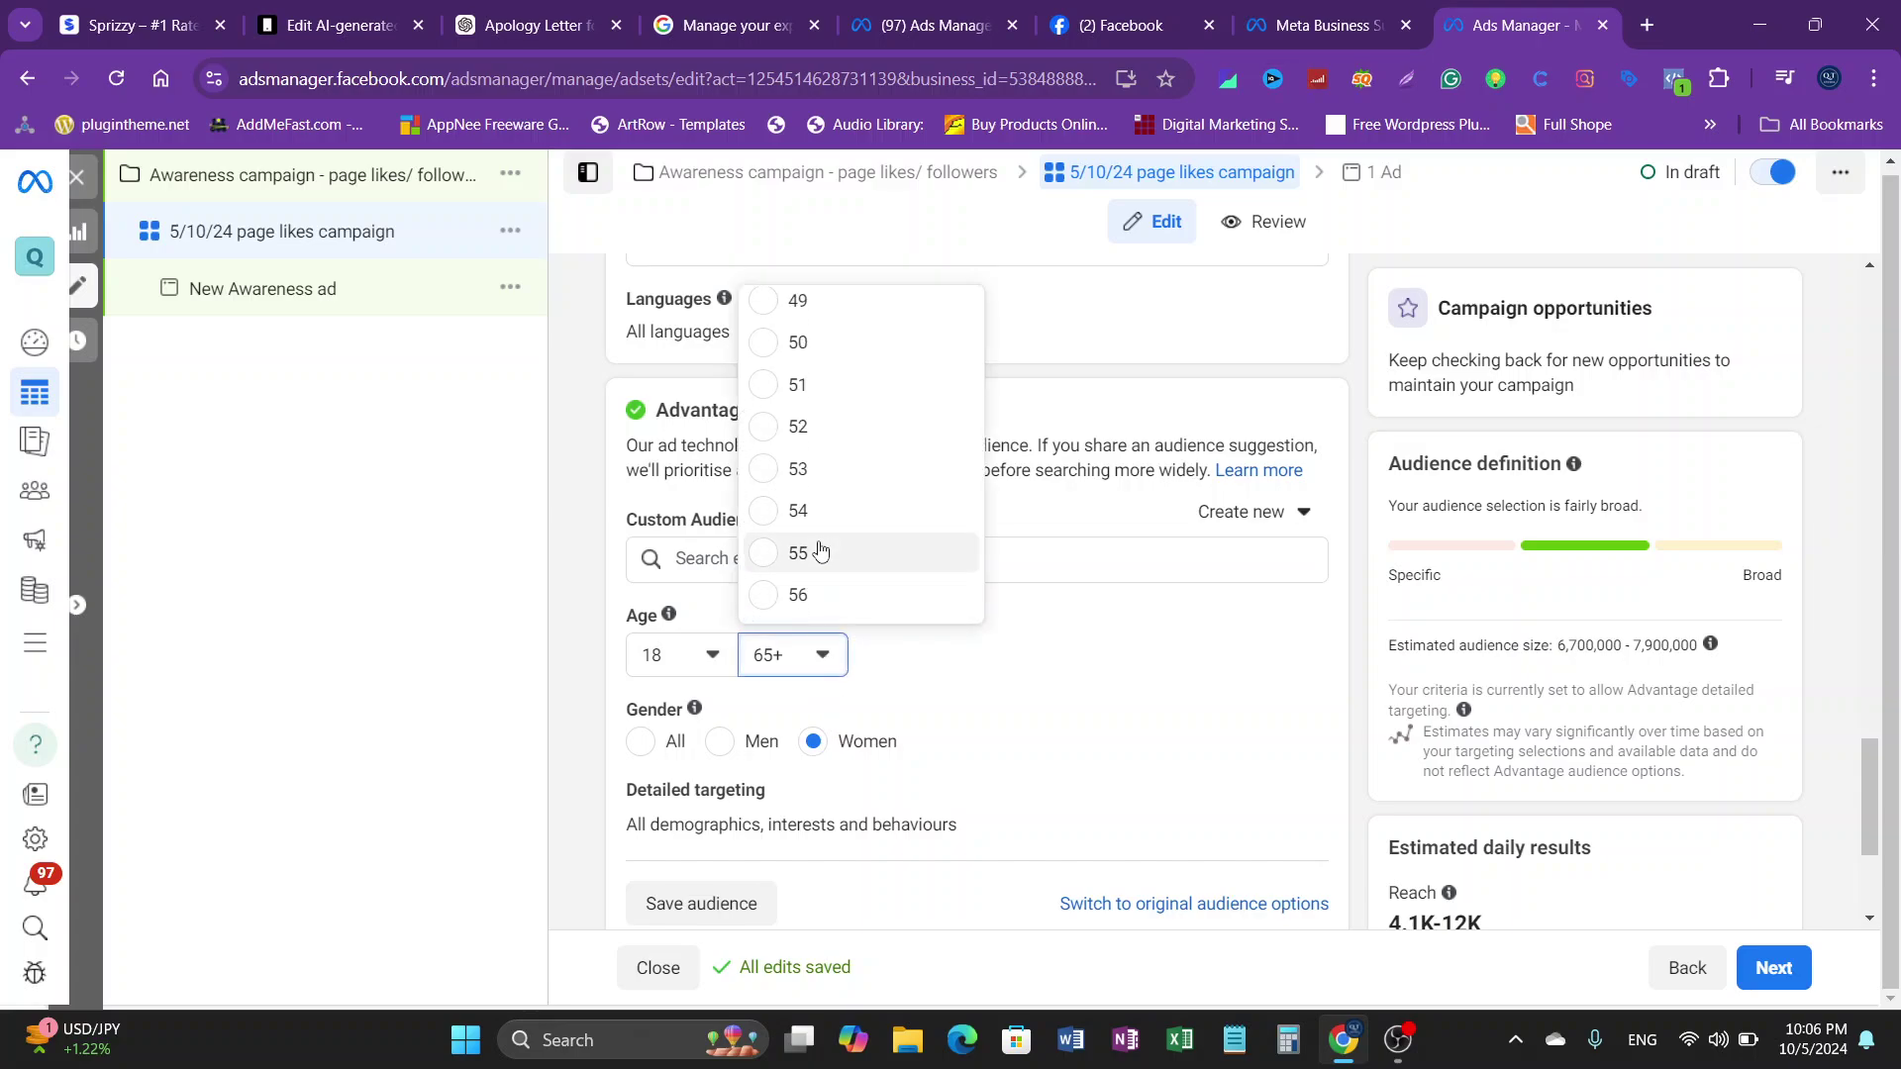
scroll(792, 551, "up", 3)
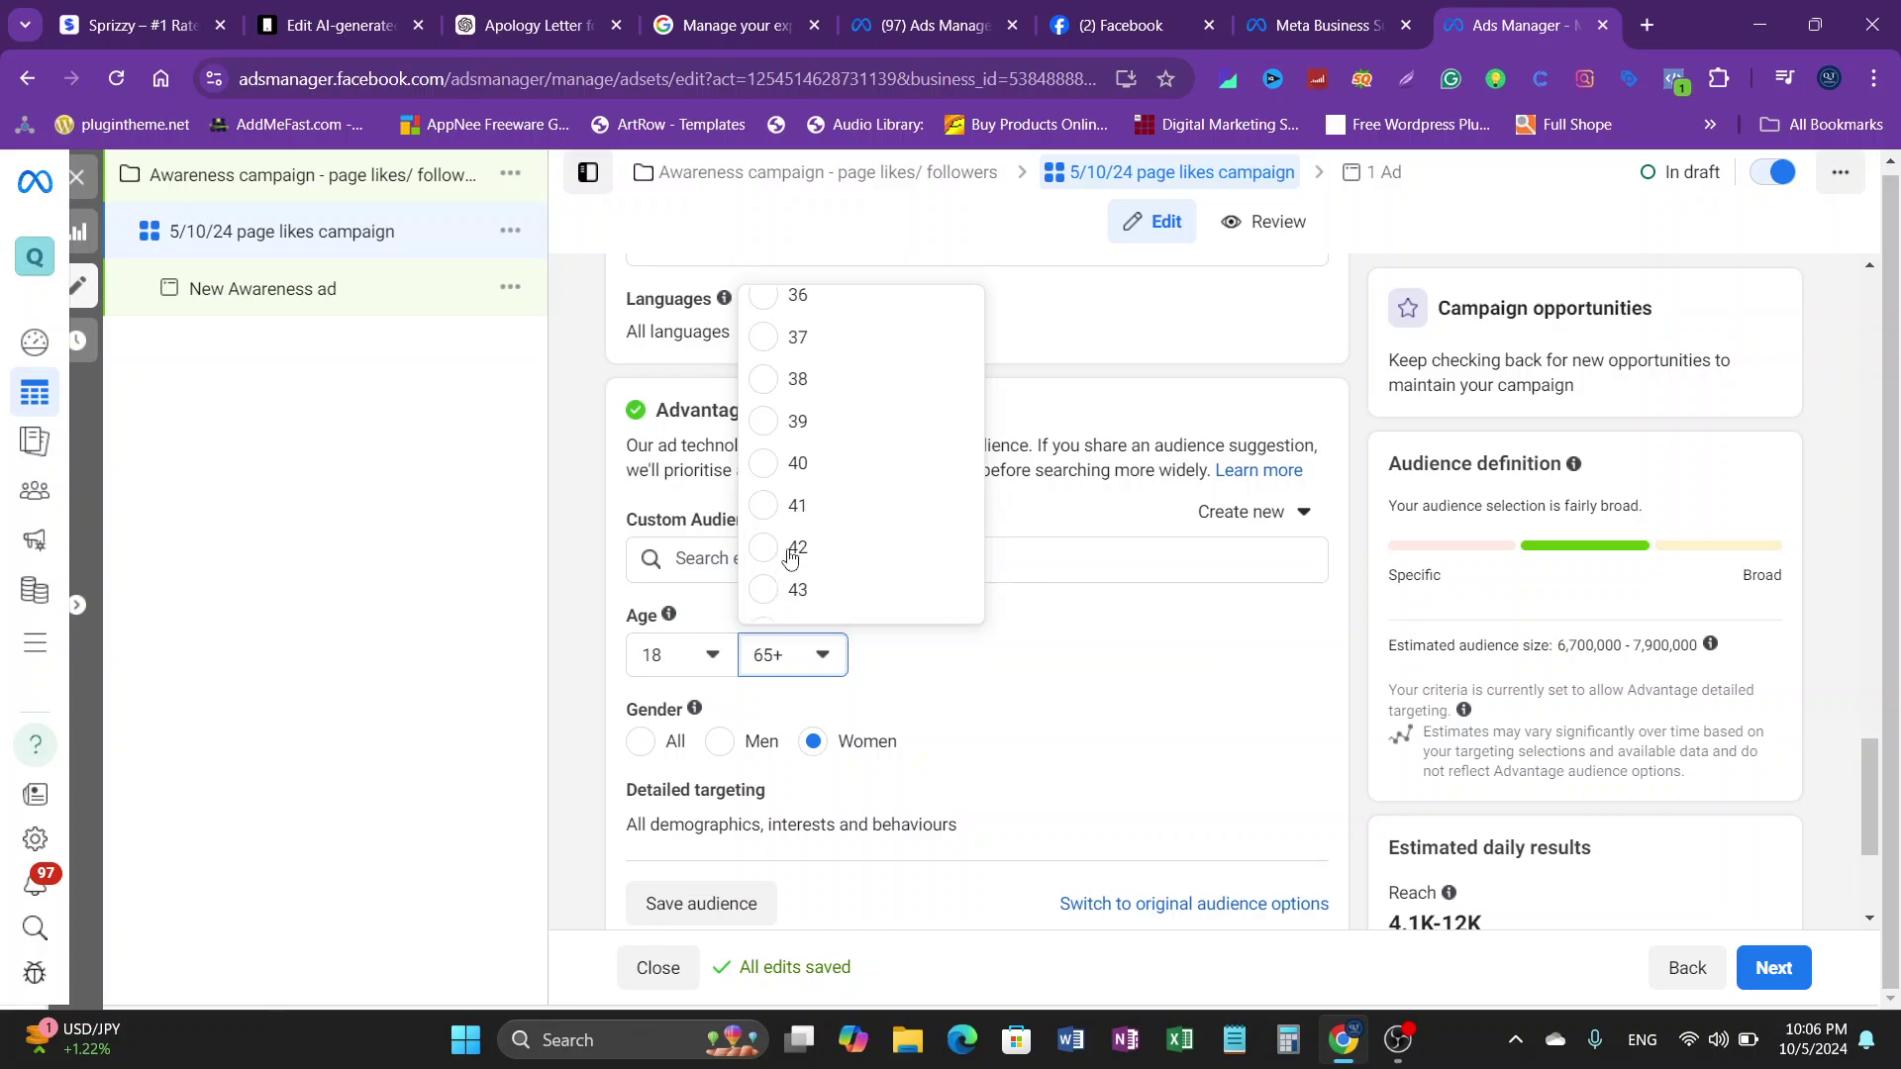
scroll(849, 544, "down", 2)
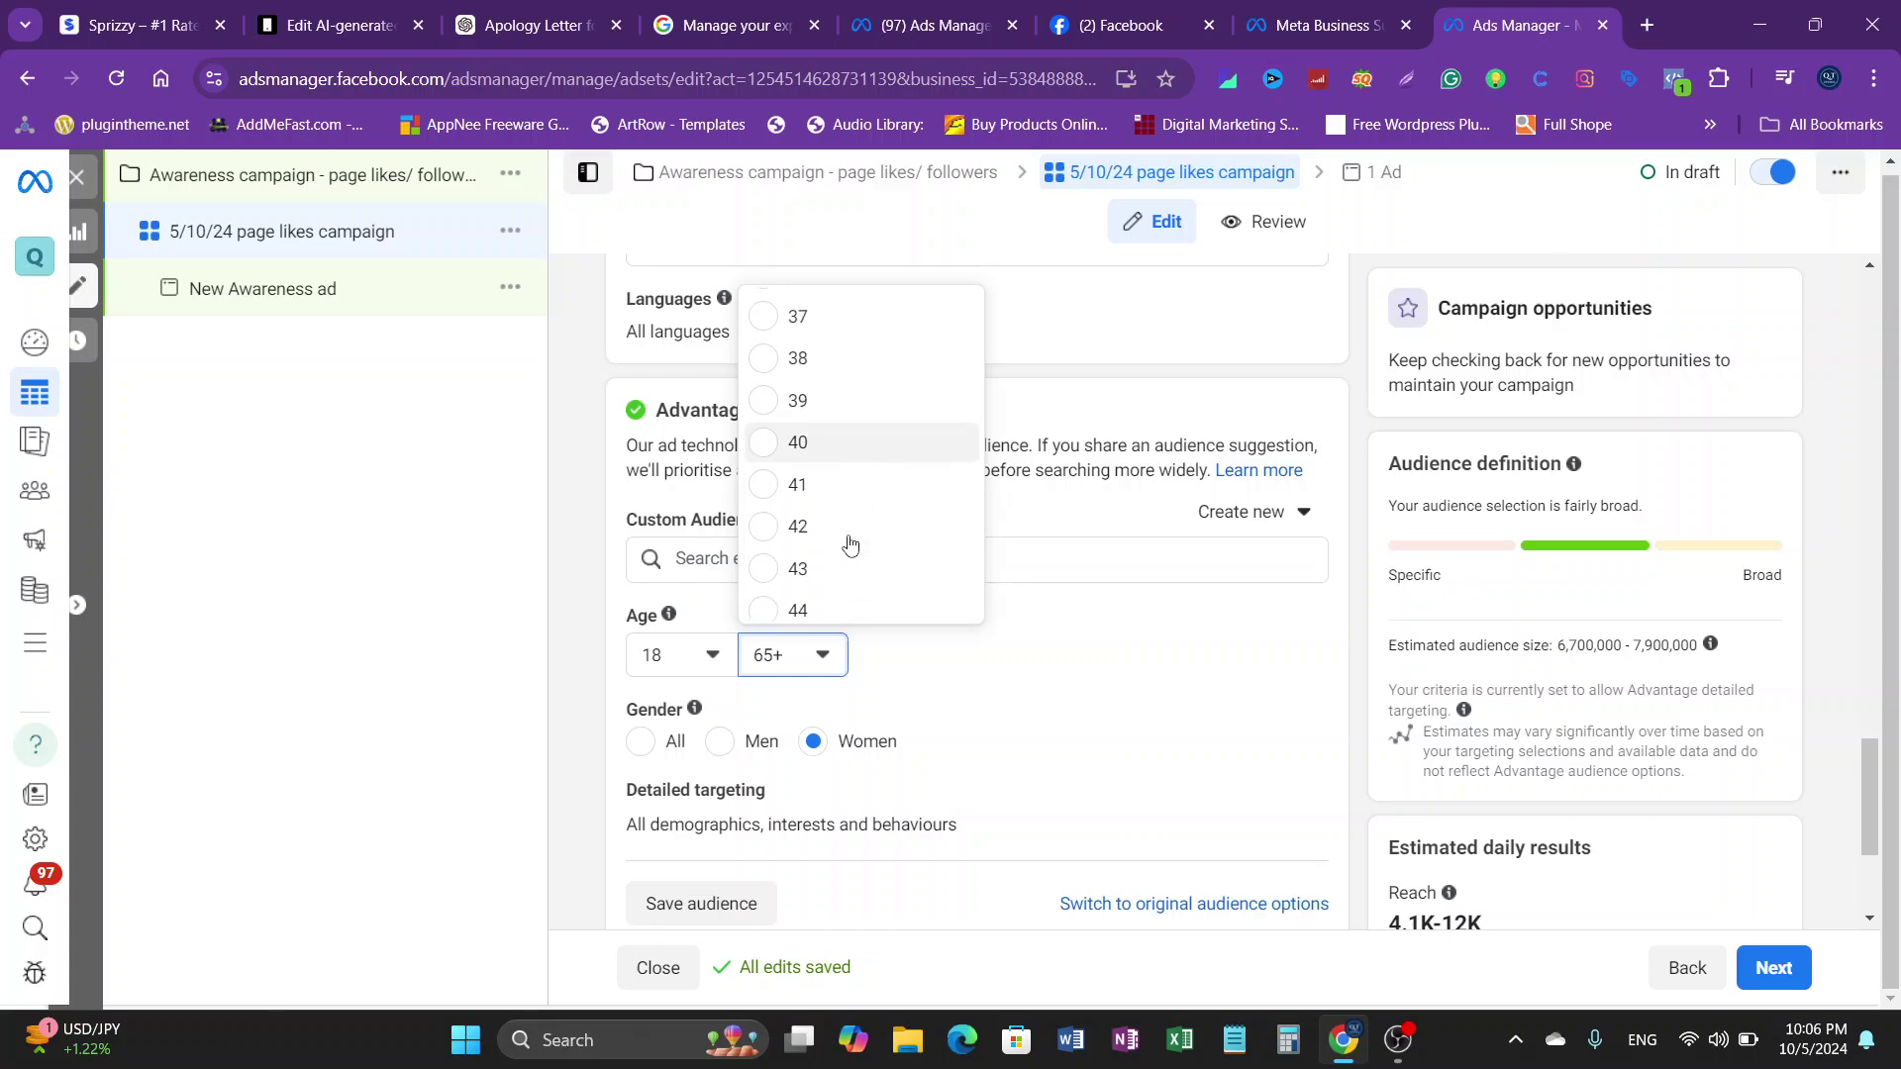
scroll(849, 543, "down", 2)
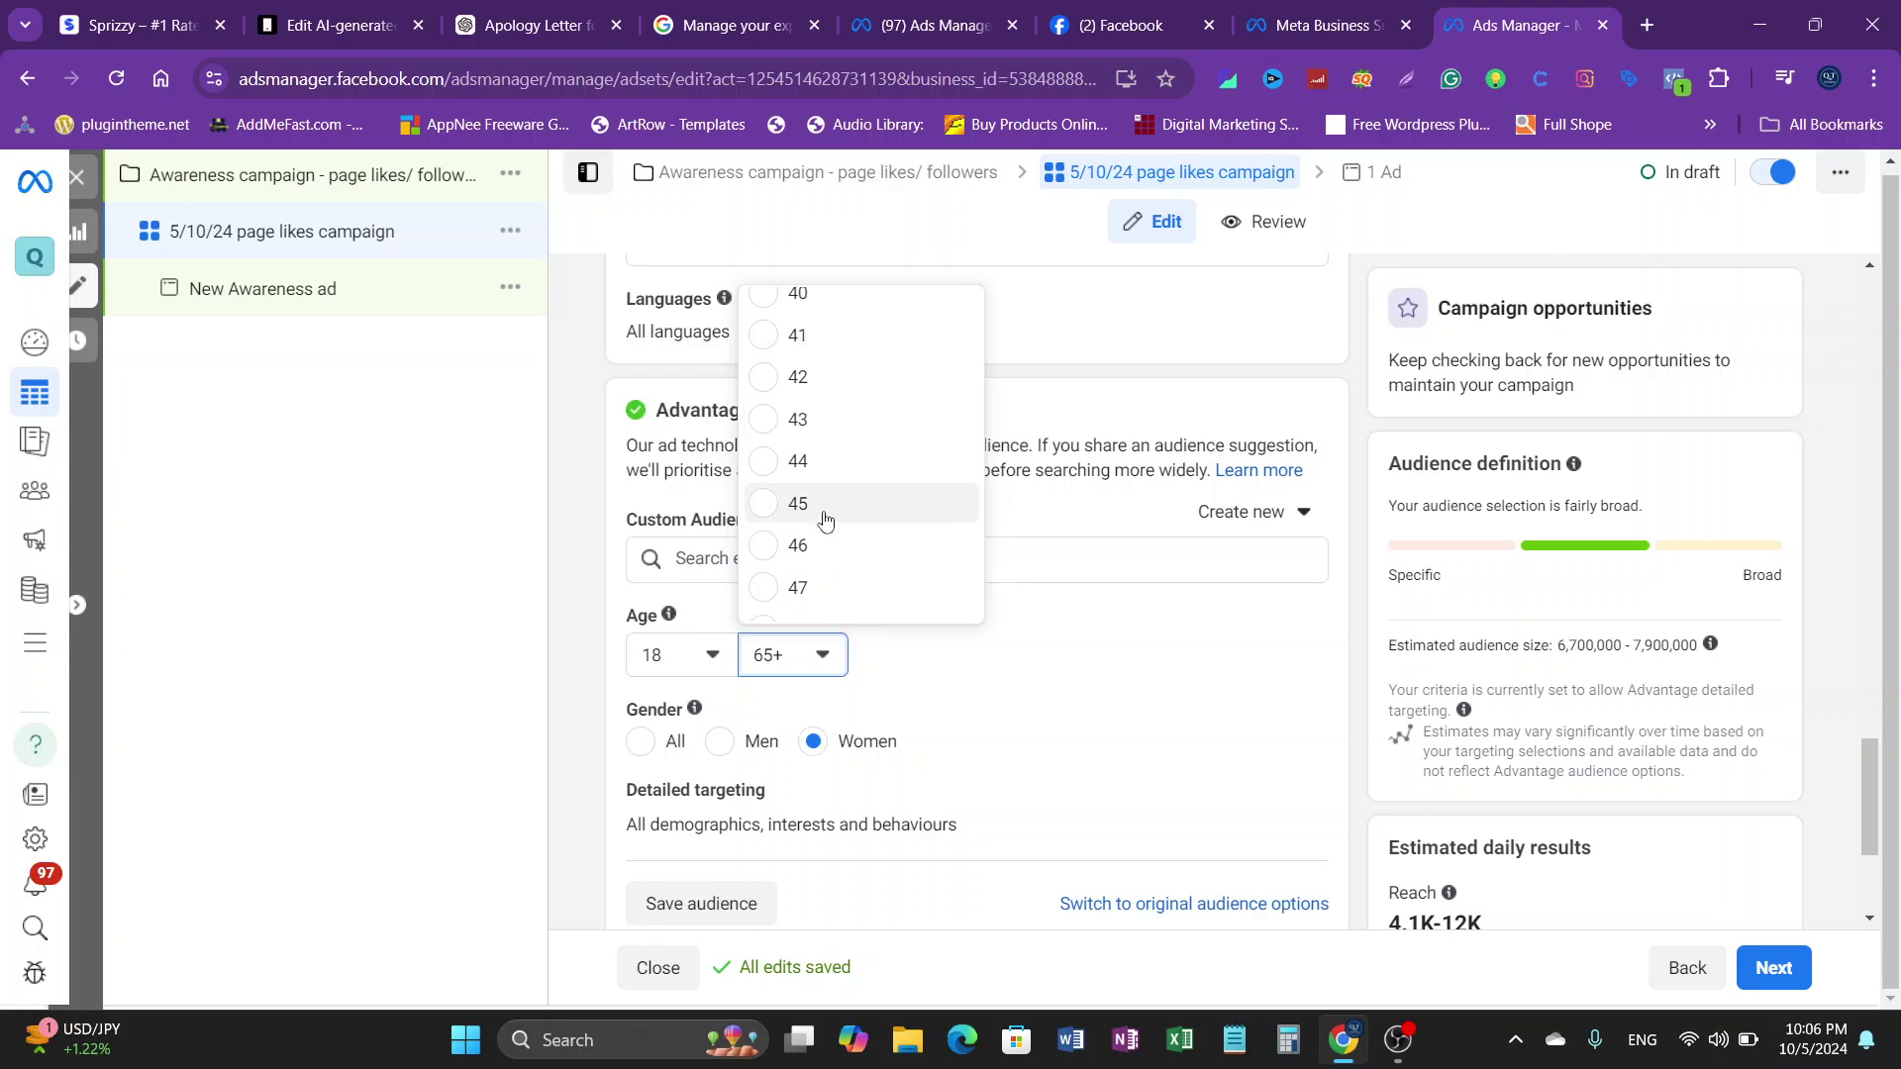
key("Return")
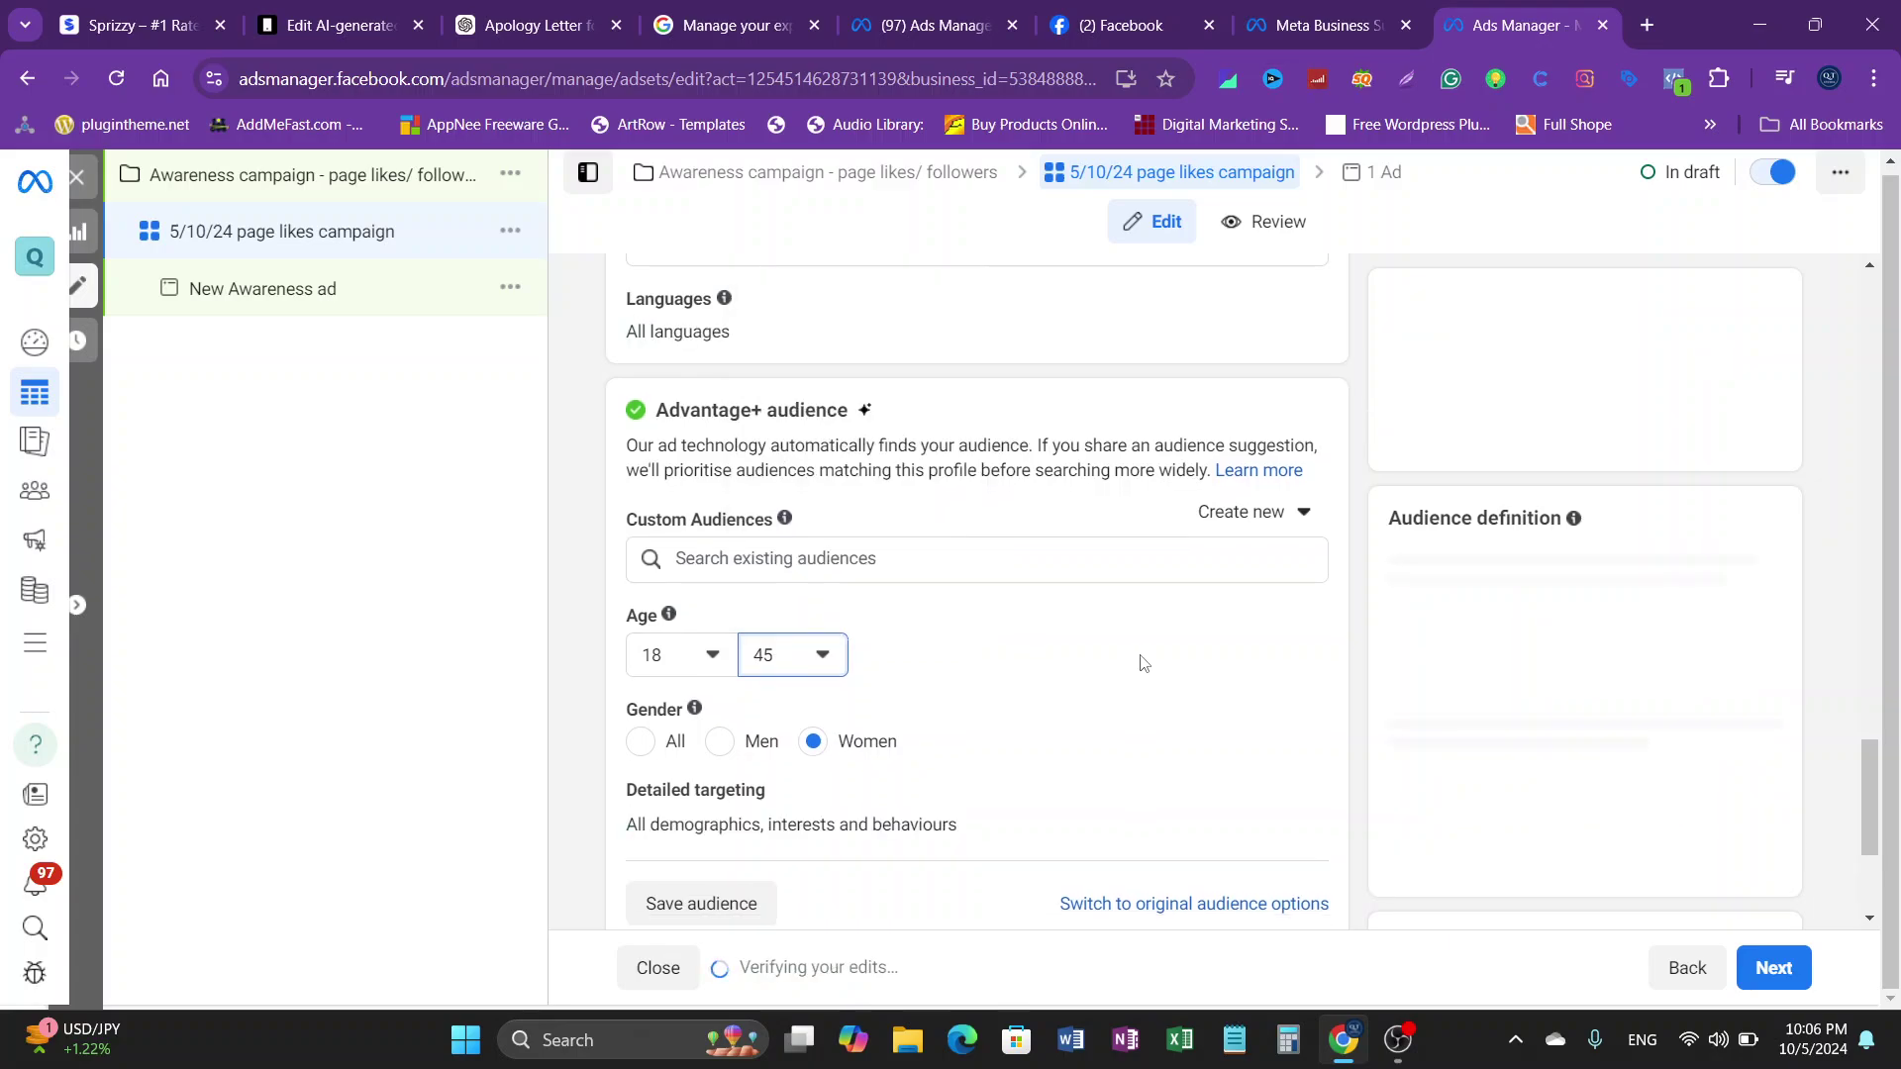
Step: Examine the ad set's estimated daily reach and its explanation alongside the audience and placement settings
scroll(1448, 648, "down", 3)
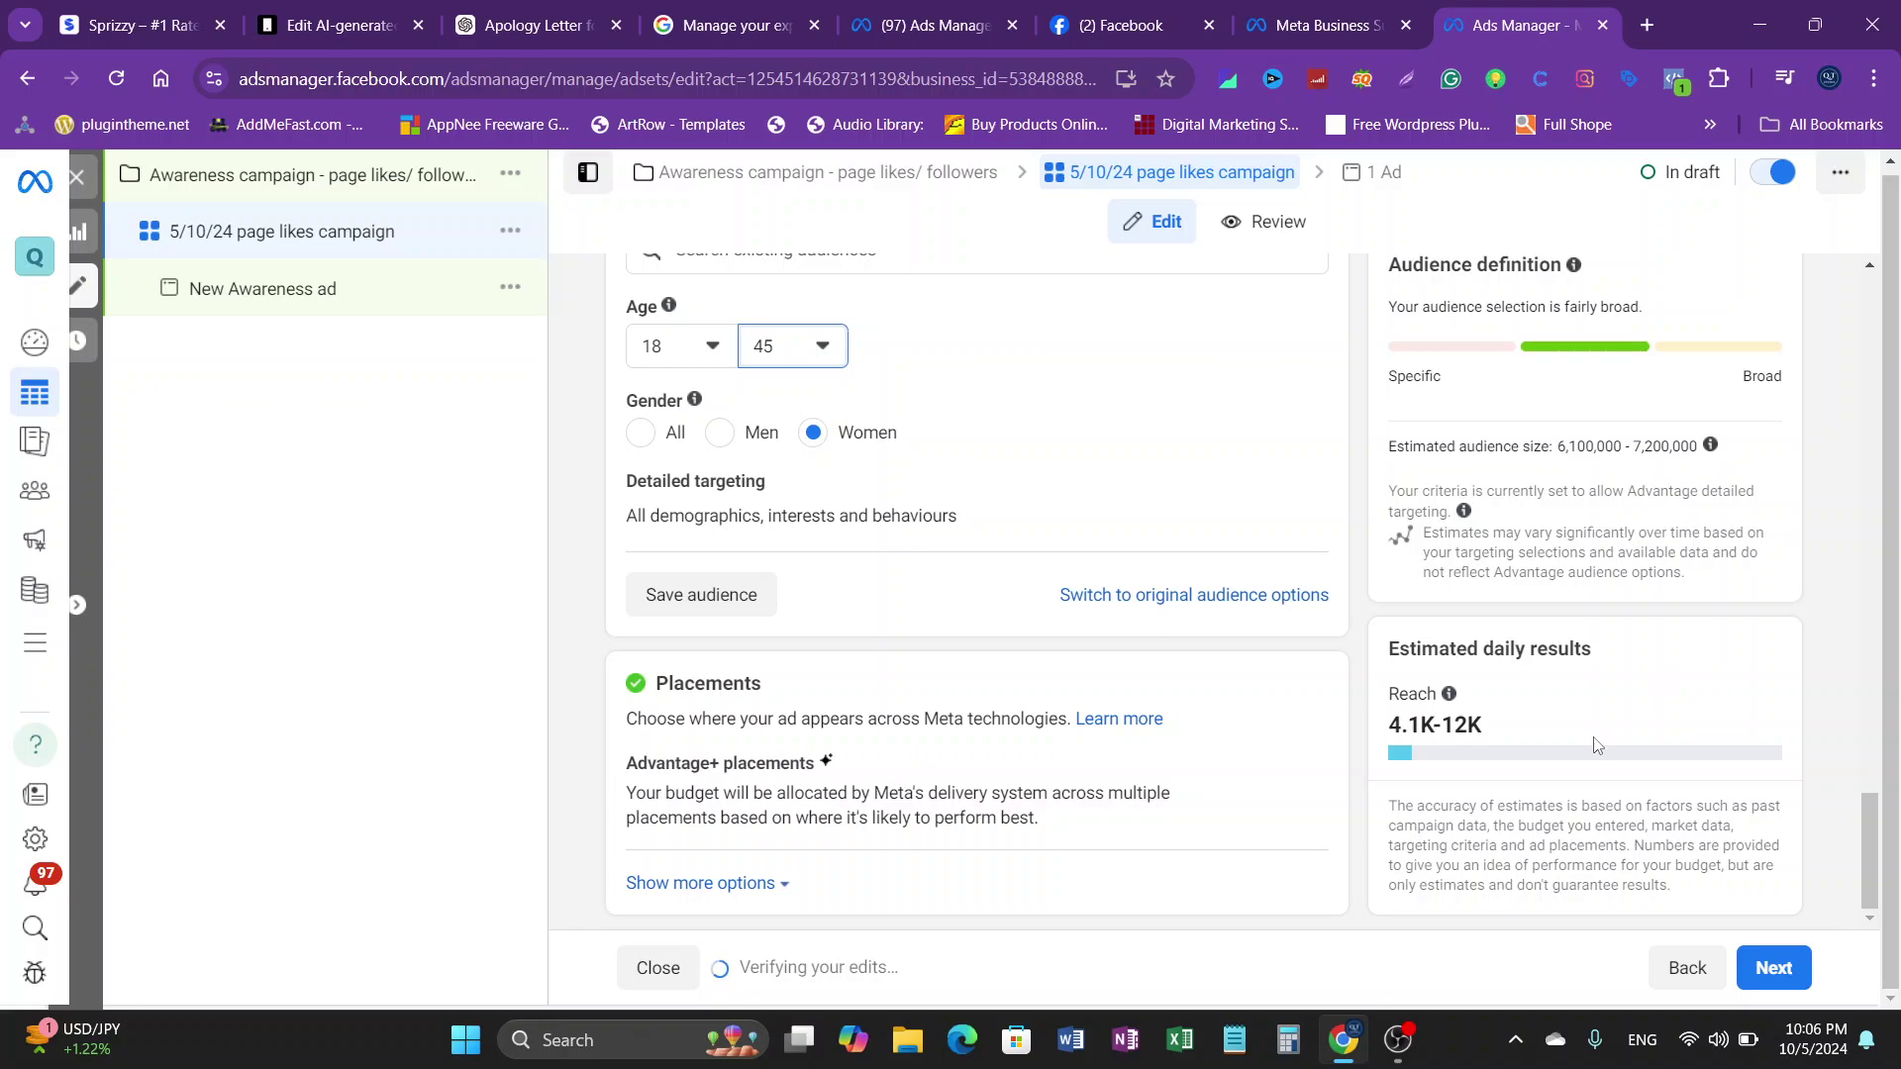
mouse_move(1448, 695)
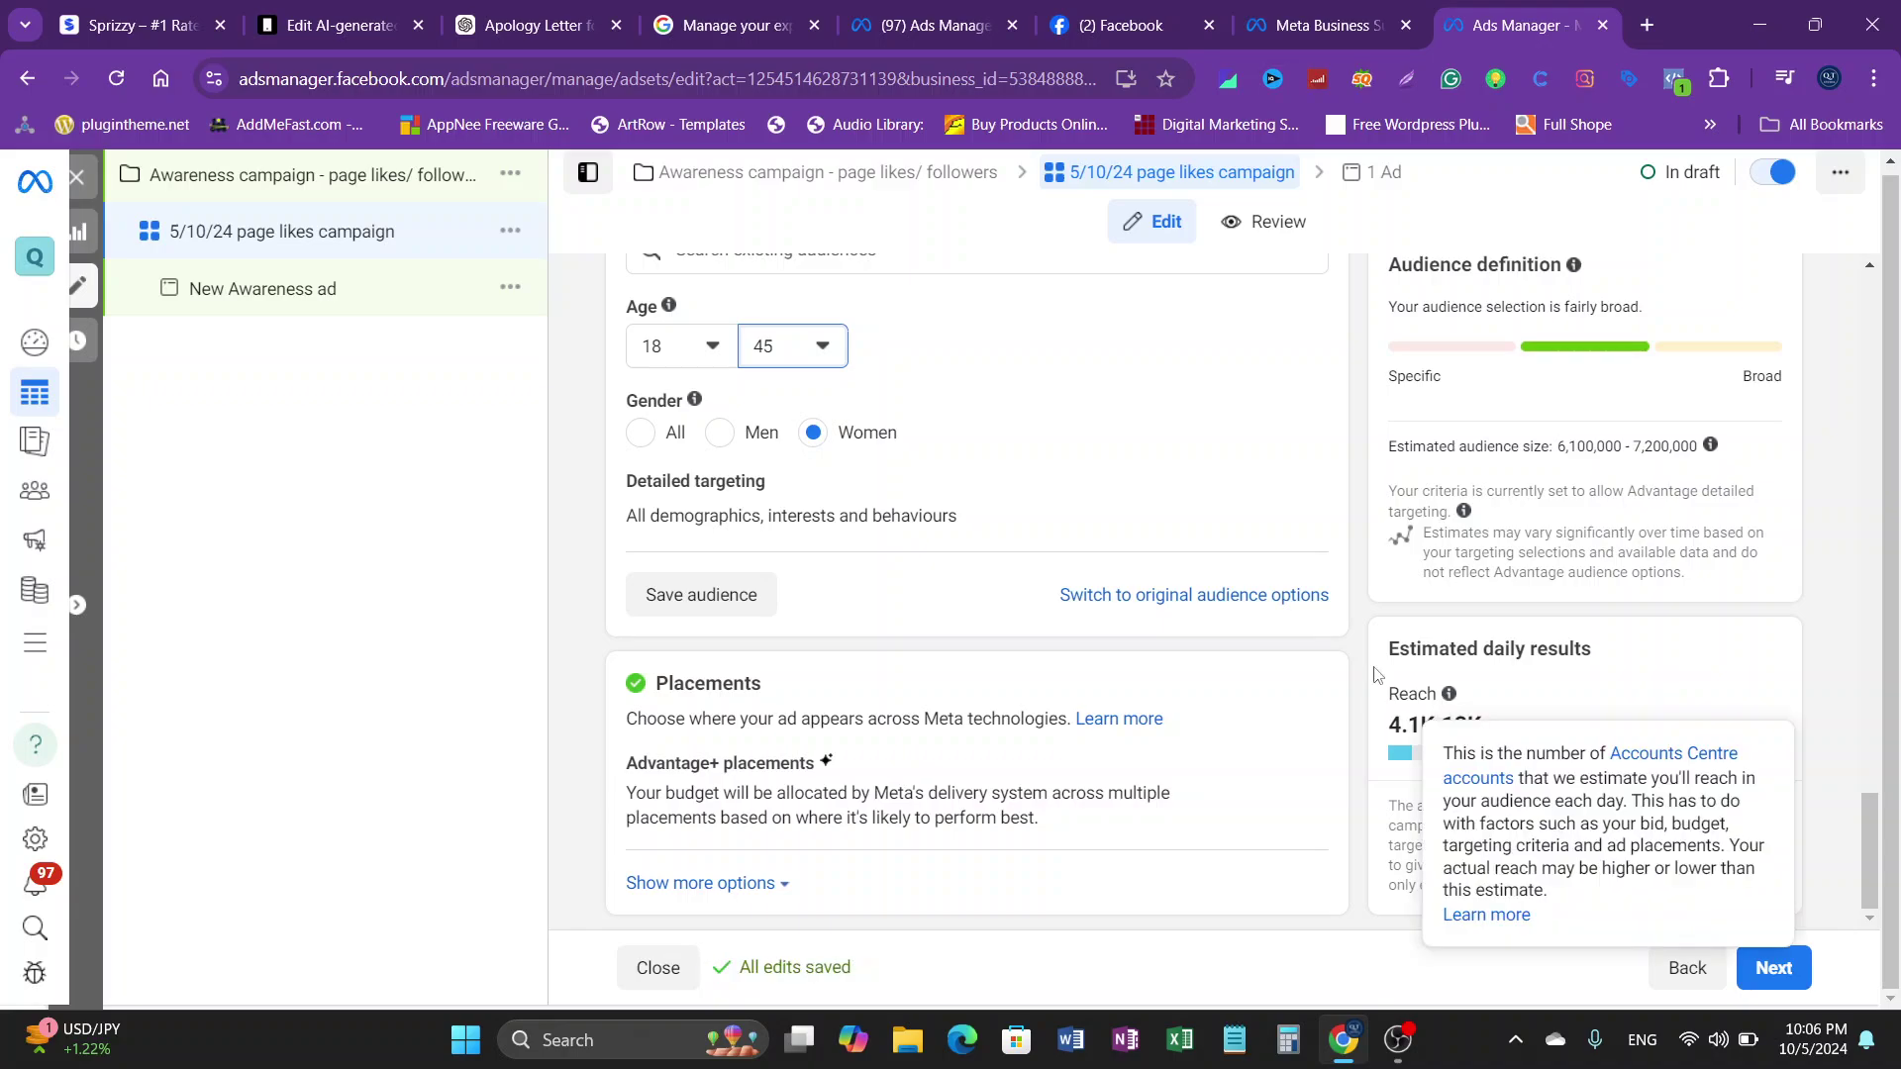
left_click(548, 542)
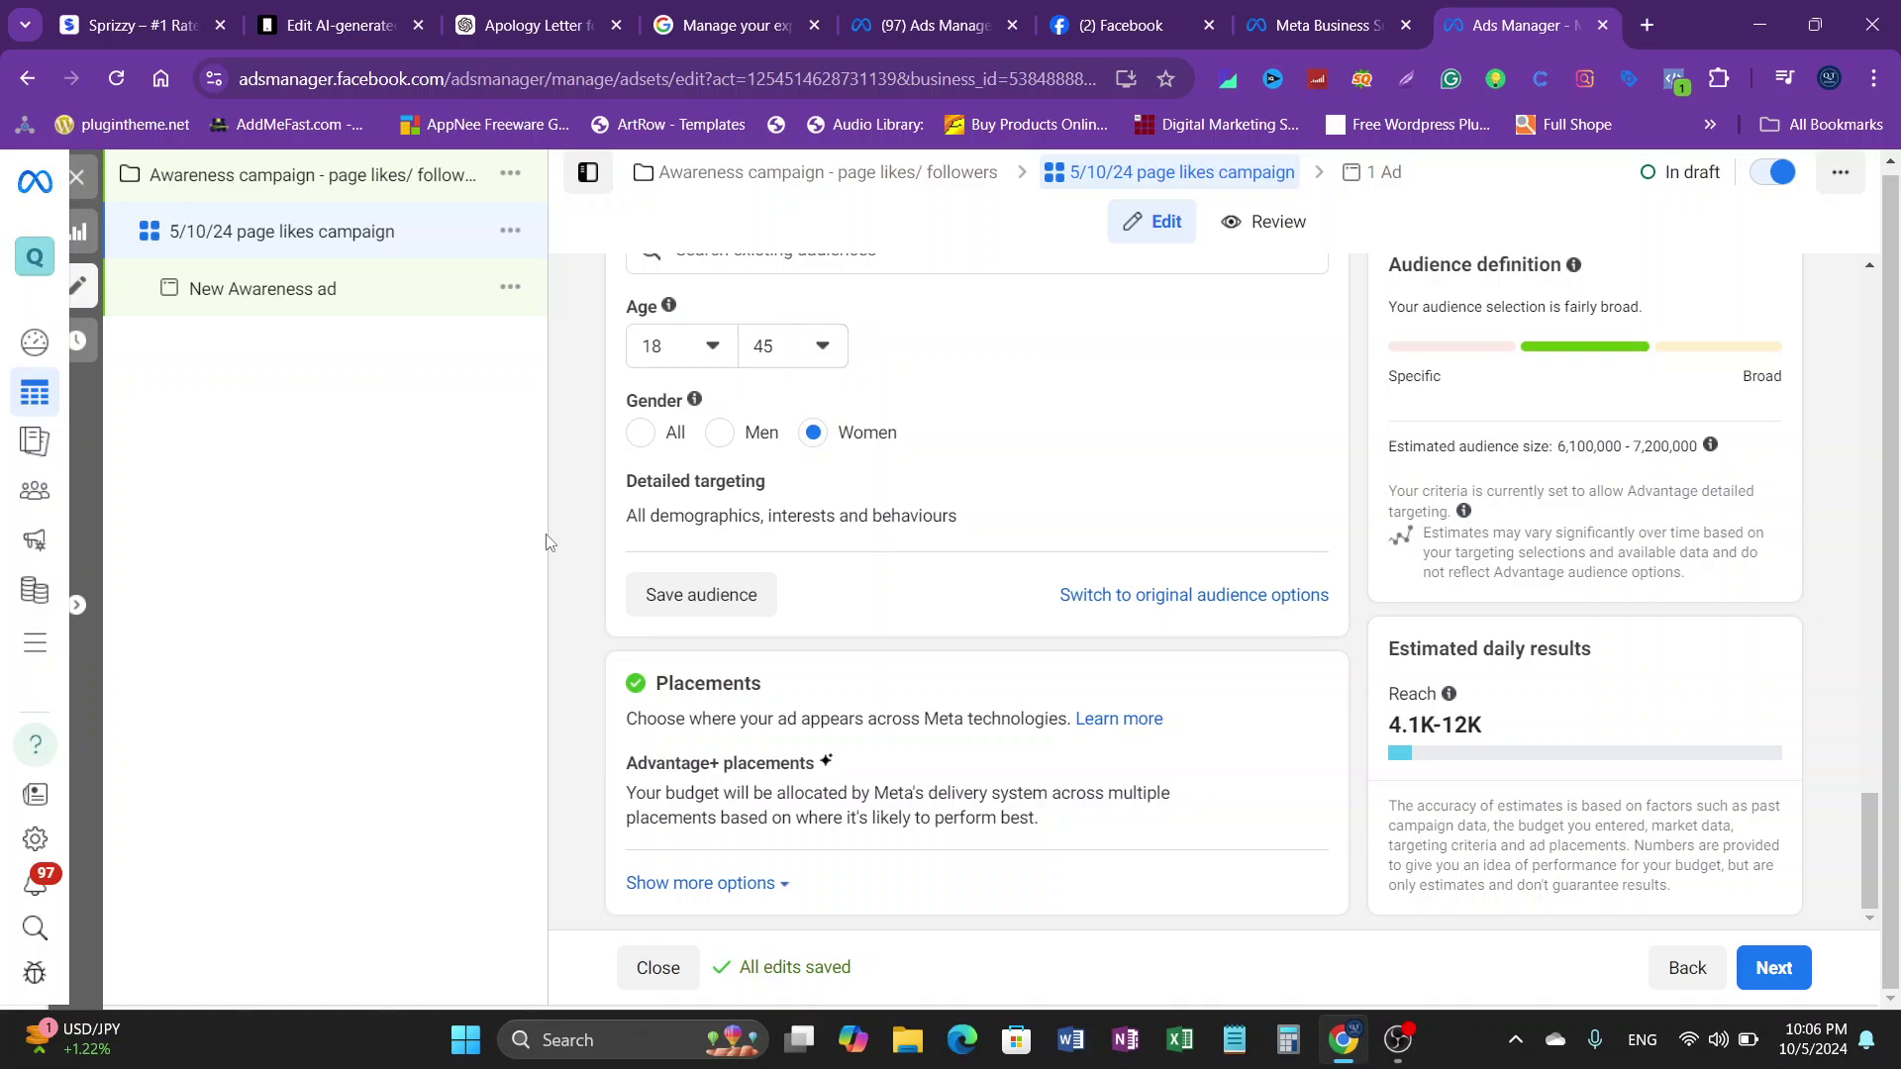
scroll(1037, 723, "up", 7)
scroll(887, 802, "down", 7)
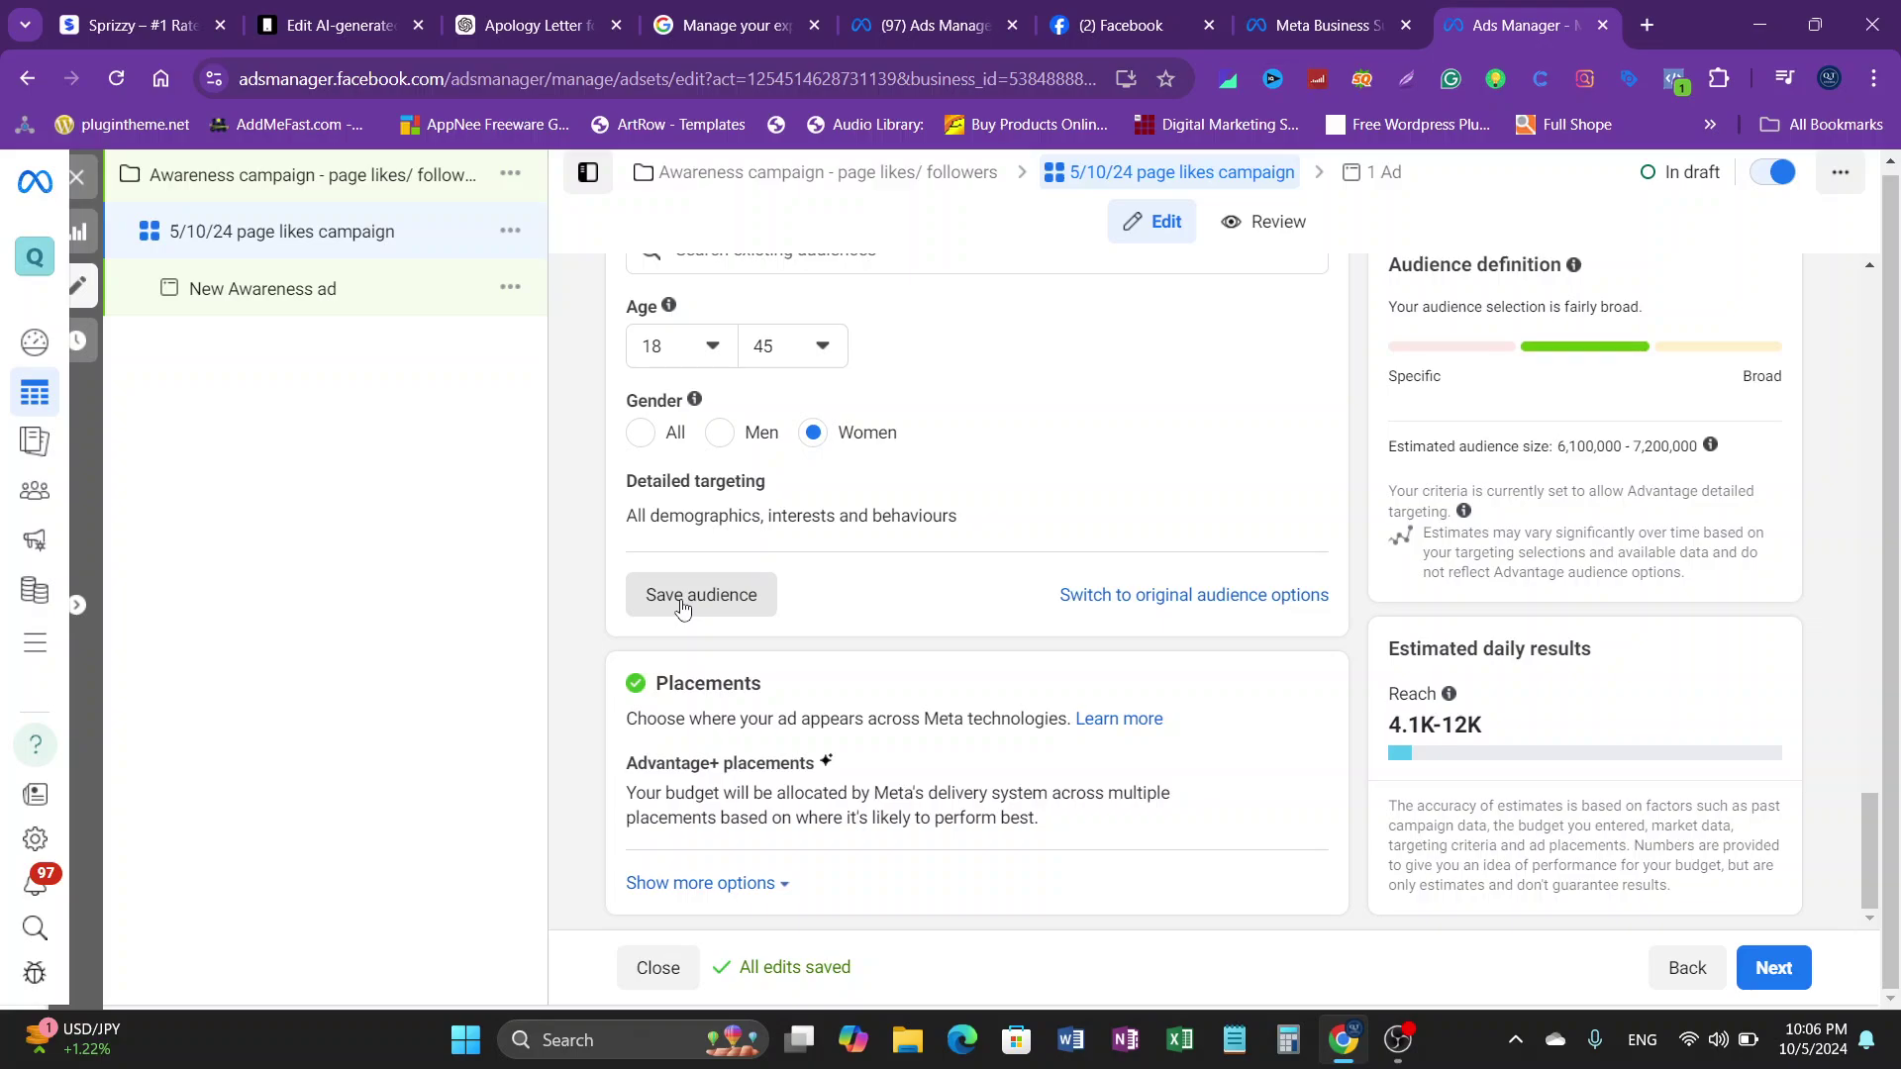
Step: Set the maximum age of the Advantage+ audience suggestion to 50
scroll(861, 608, "up", 3)
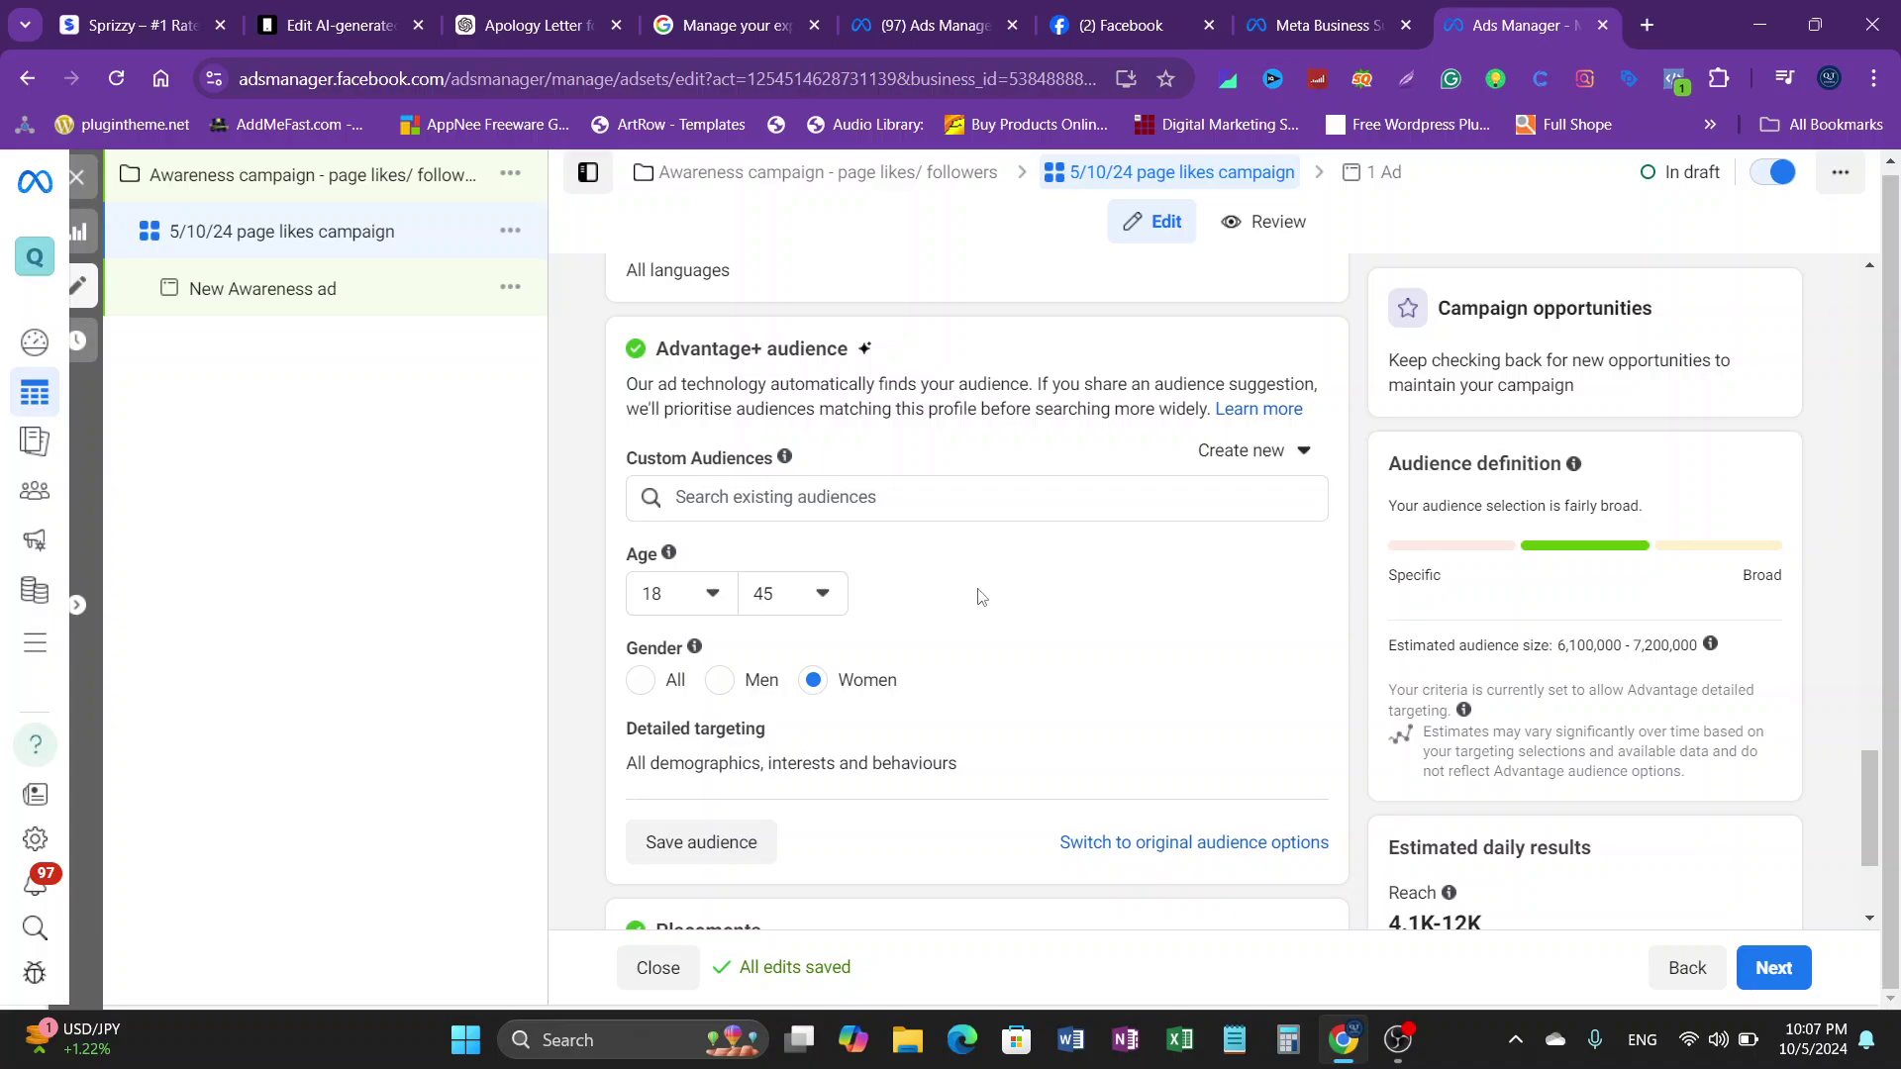
left_click(828, 601)
scroll(878, 852, "down", 5)
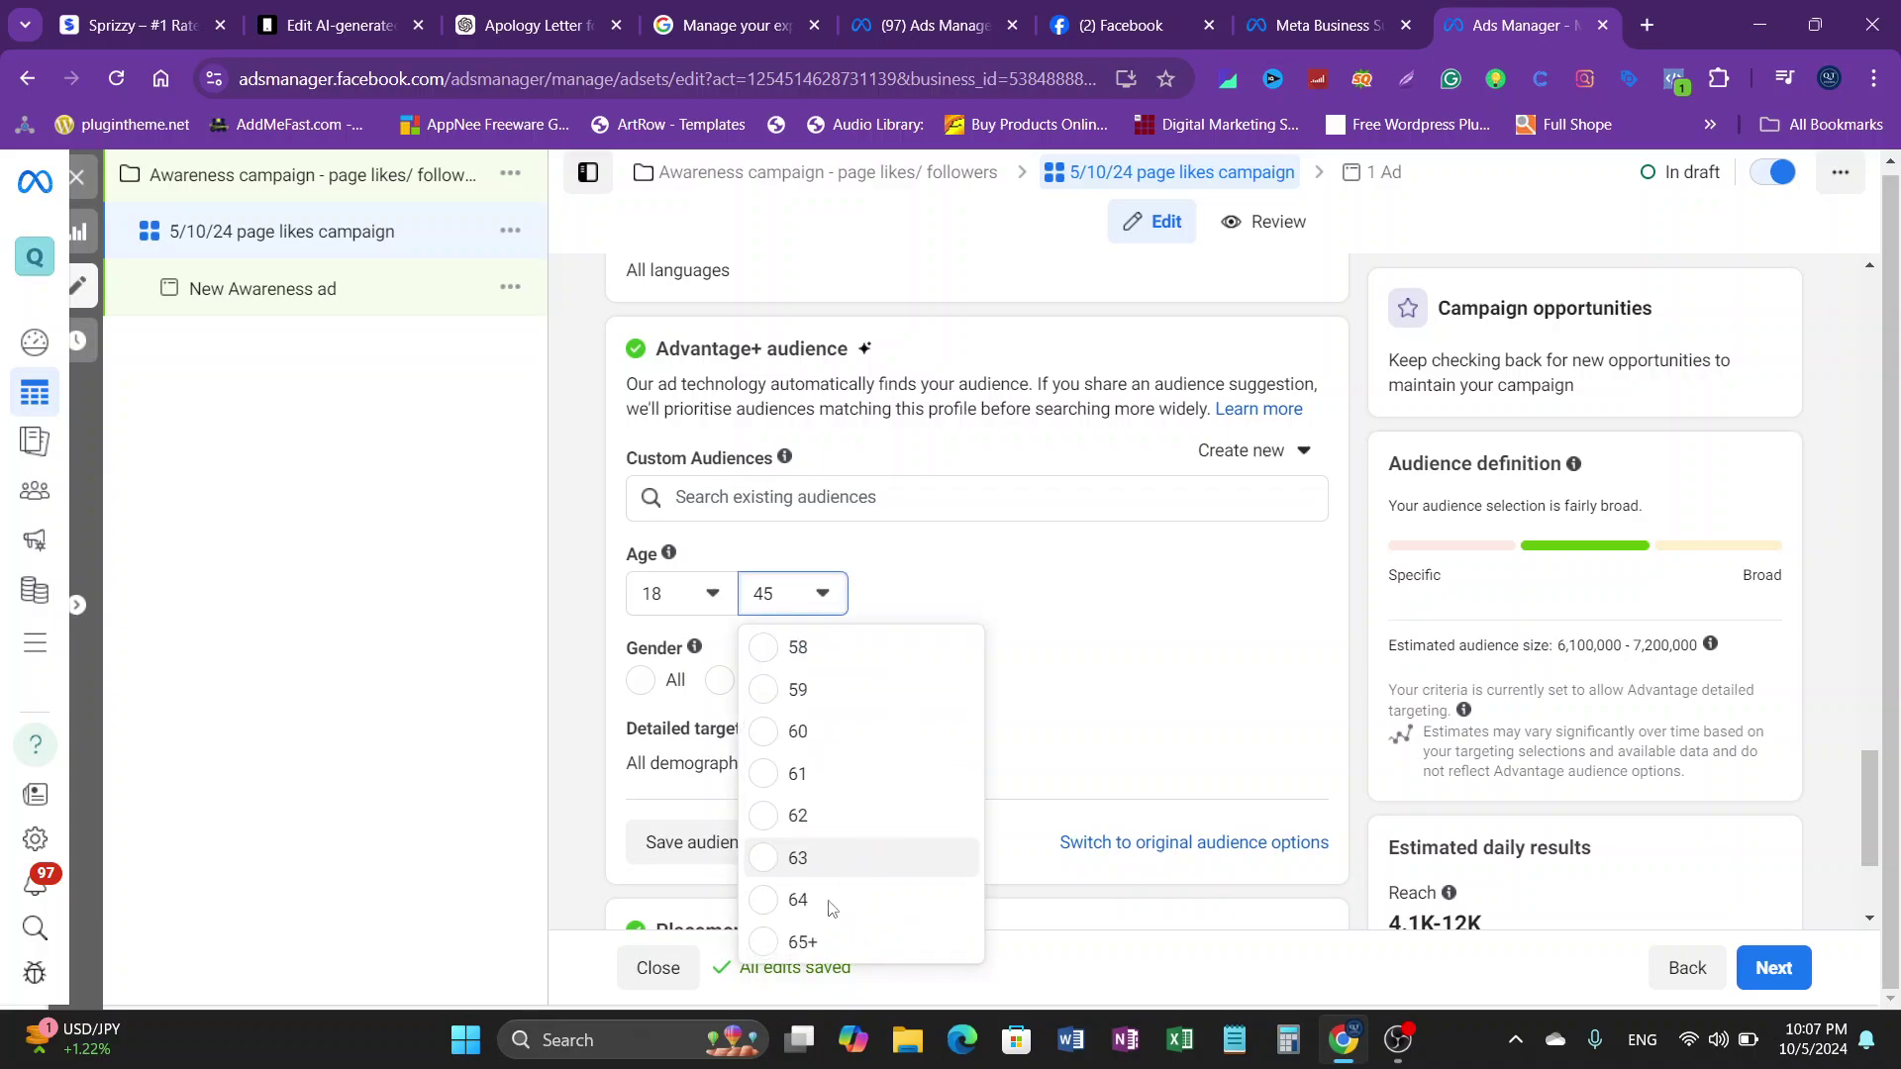
left_click(1136, 595)
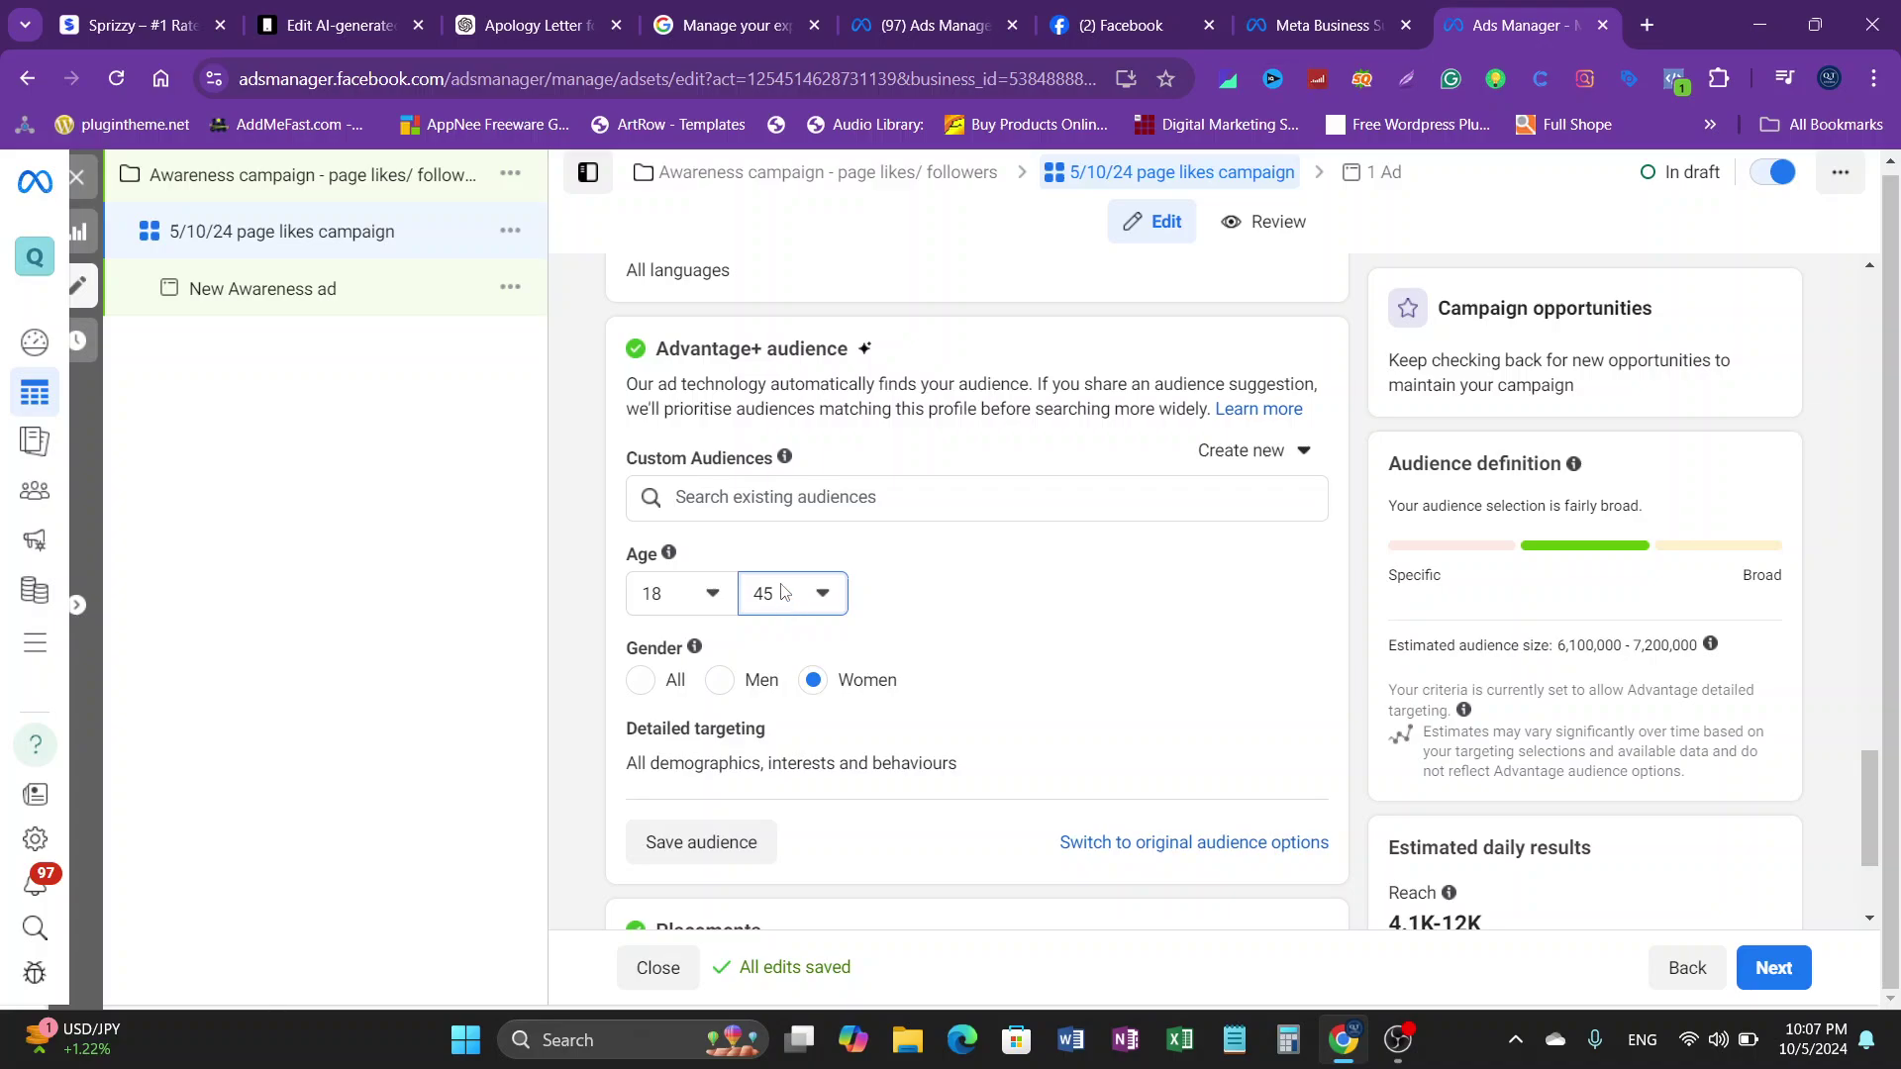
left_click(821, 595)
scroll(832, 713, "down", 3)
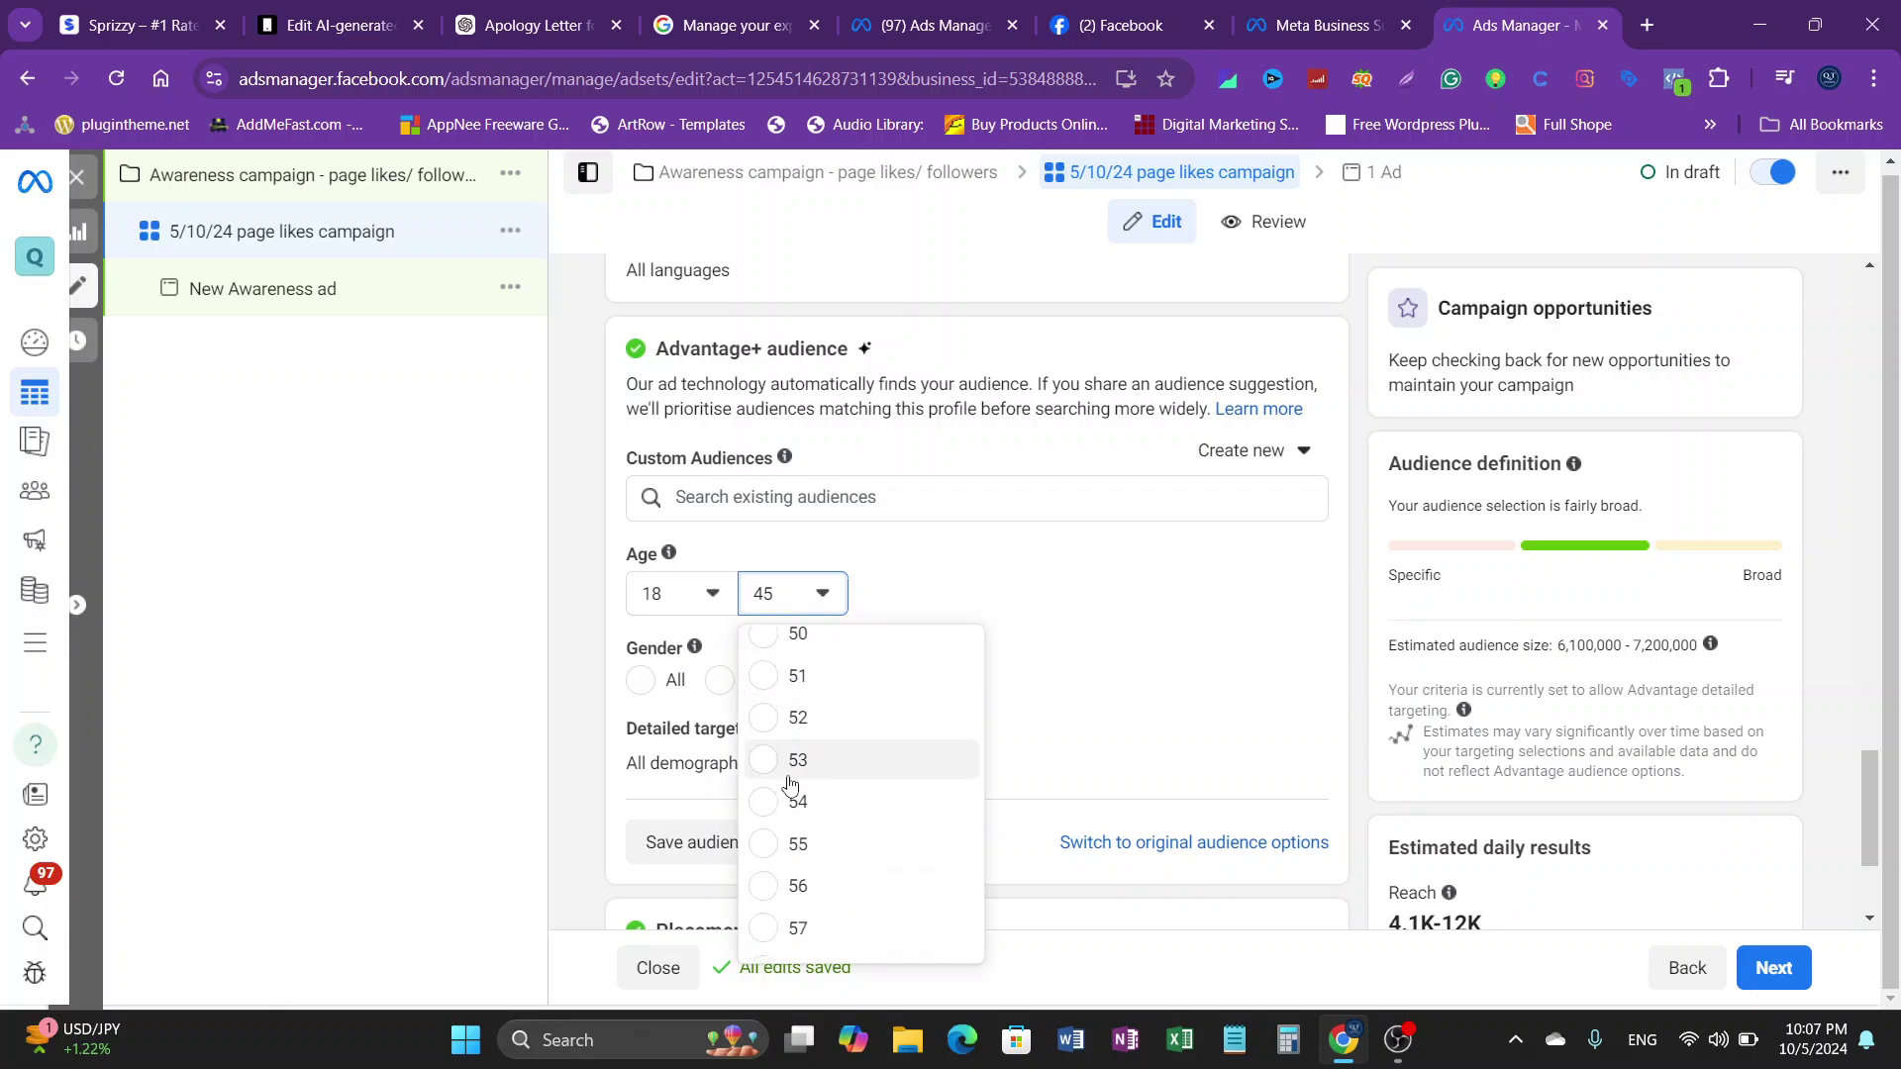
scroll(837, 770, "up", 1)
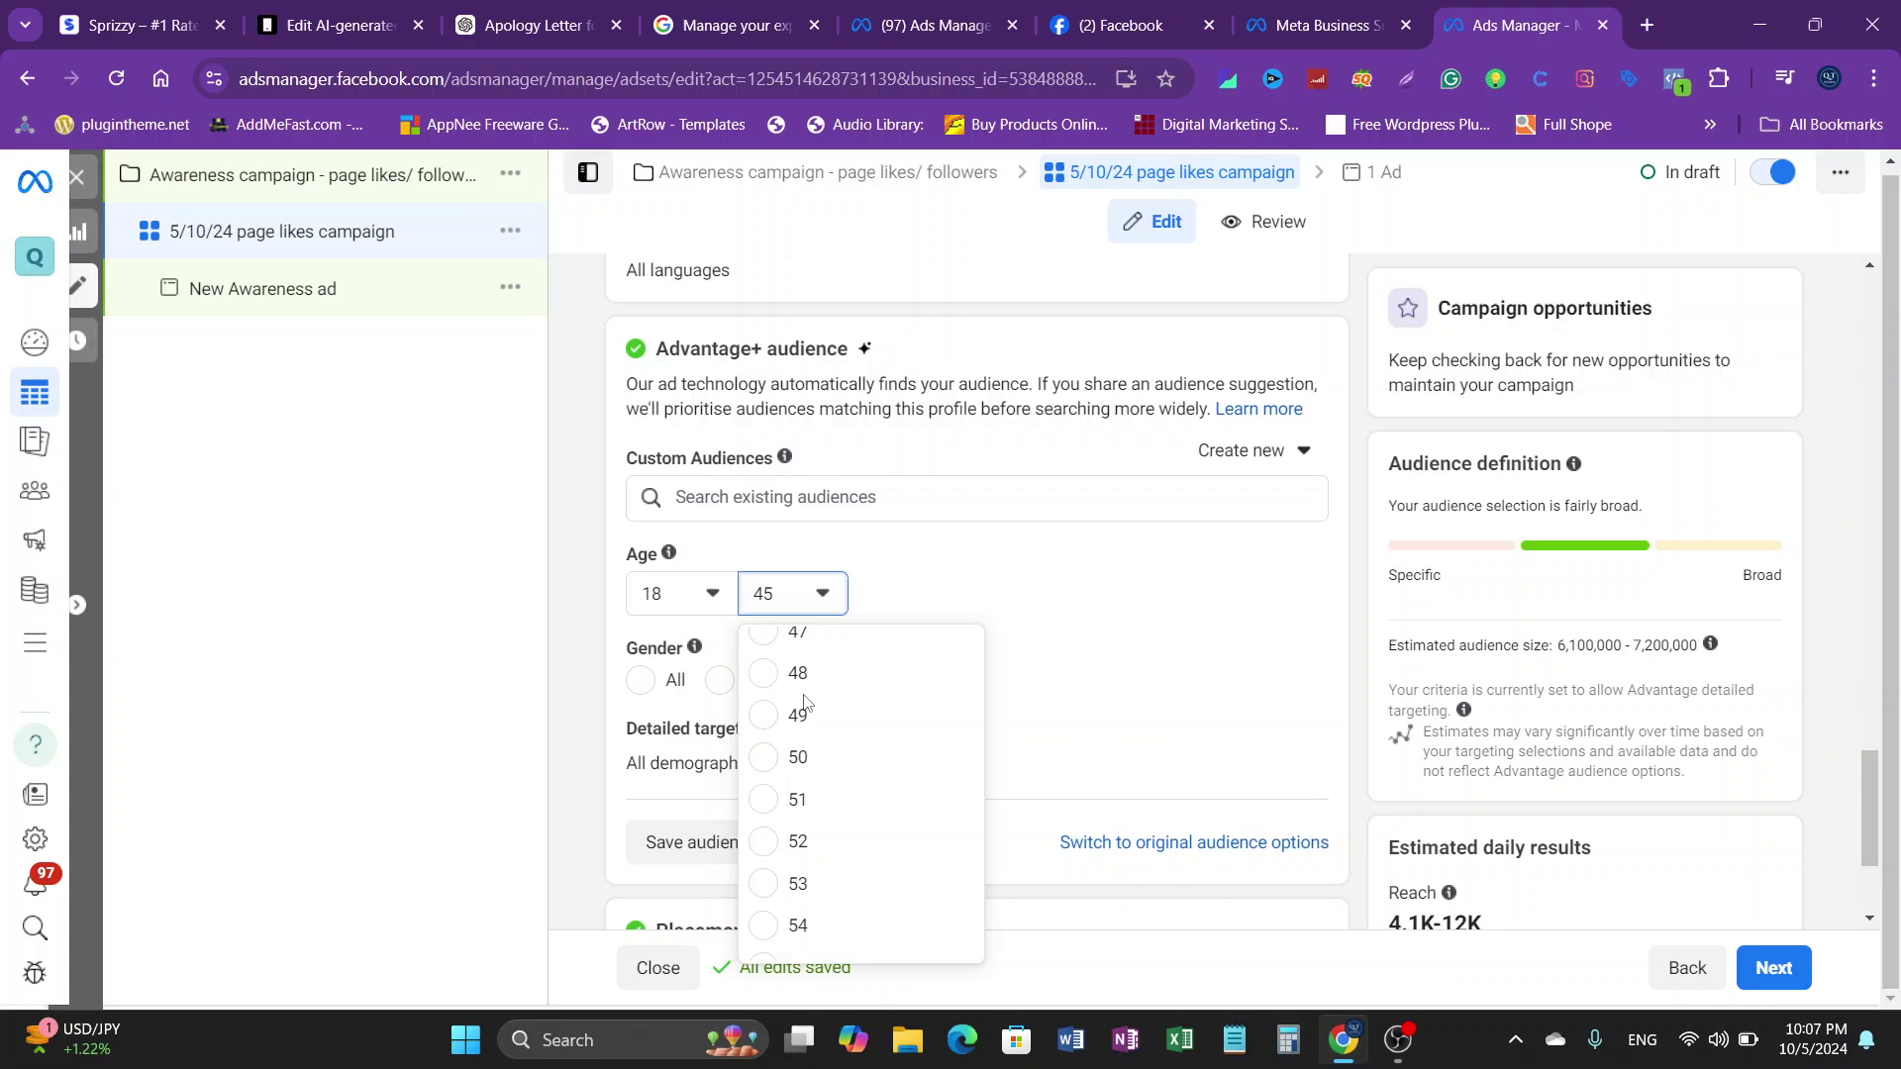
left_click(804, 758)
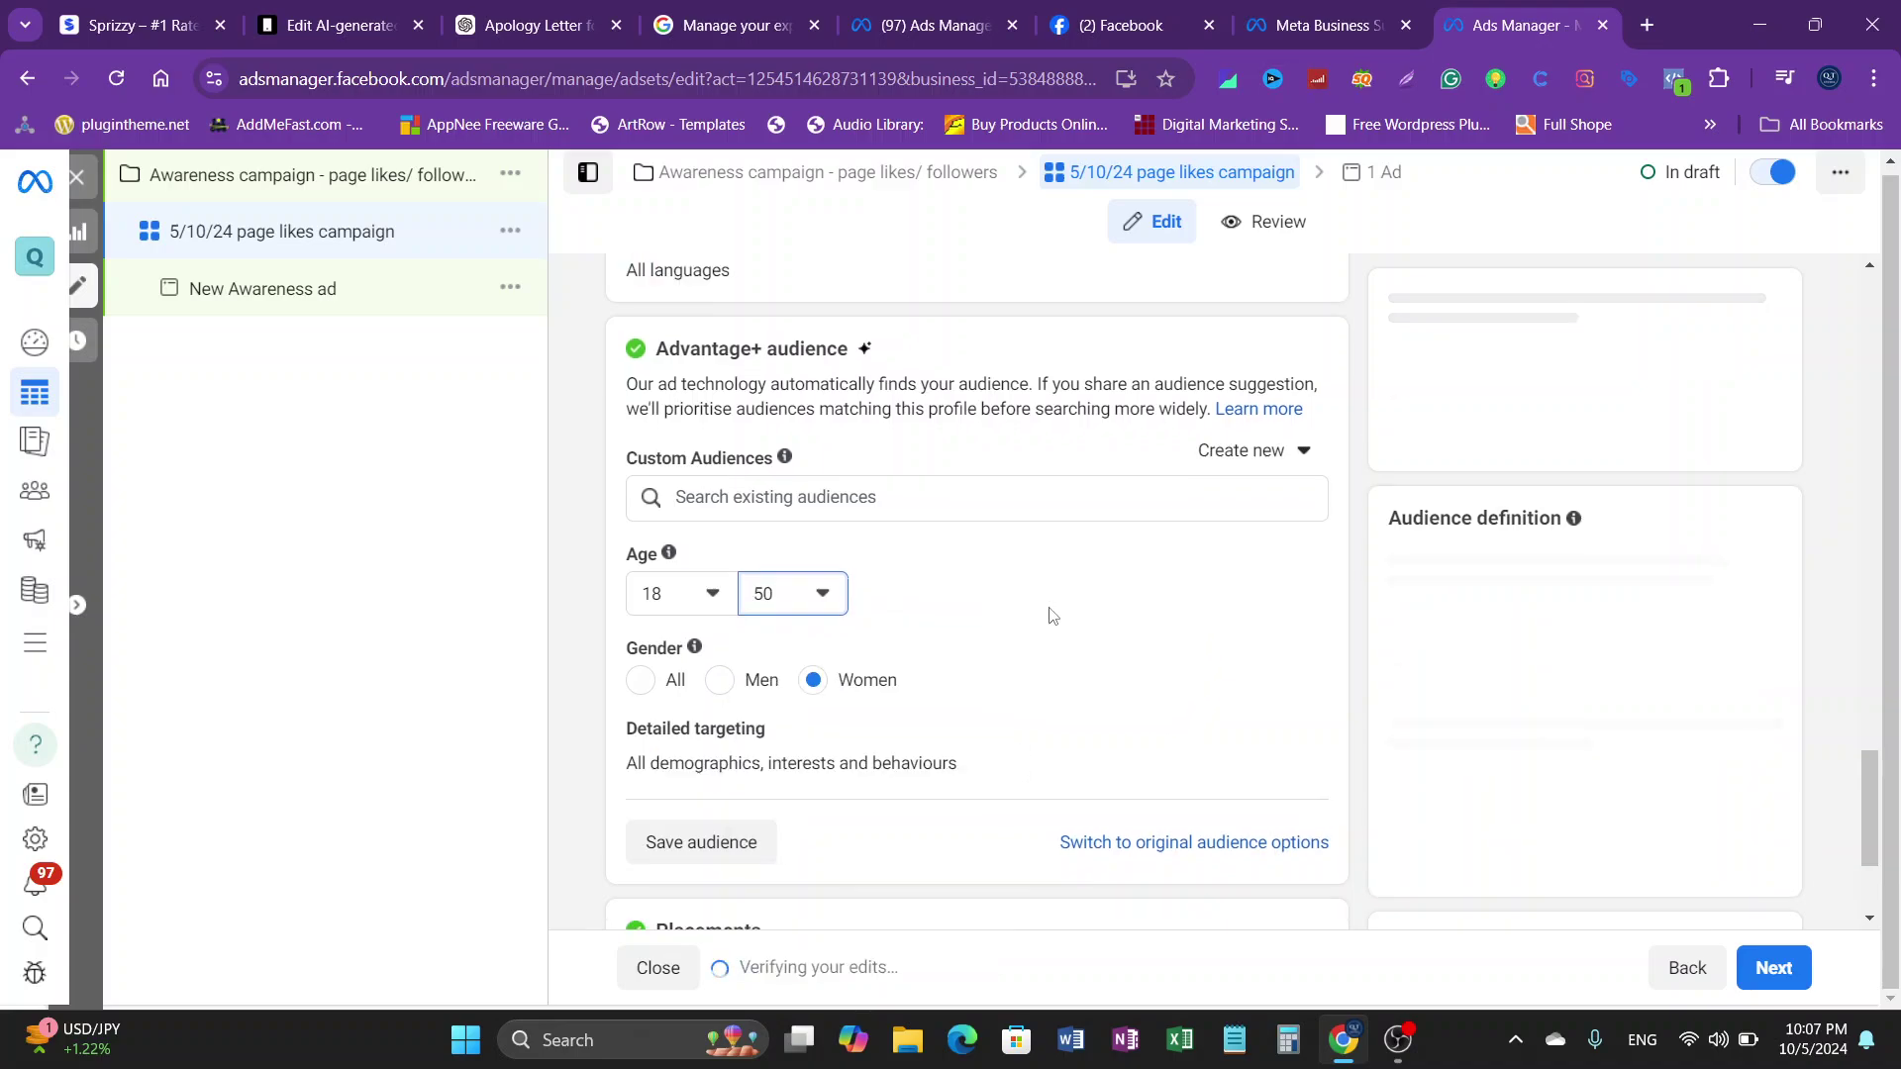
Step: Review the ad set's audience settings and estimates, and continue to the New Awareness ad
scroll(1488, 636, "down", 3)
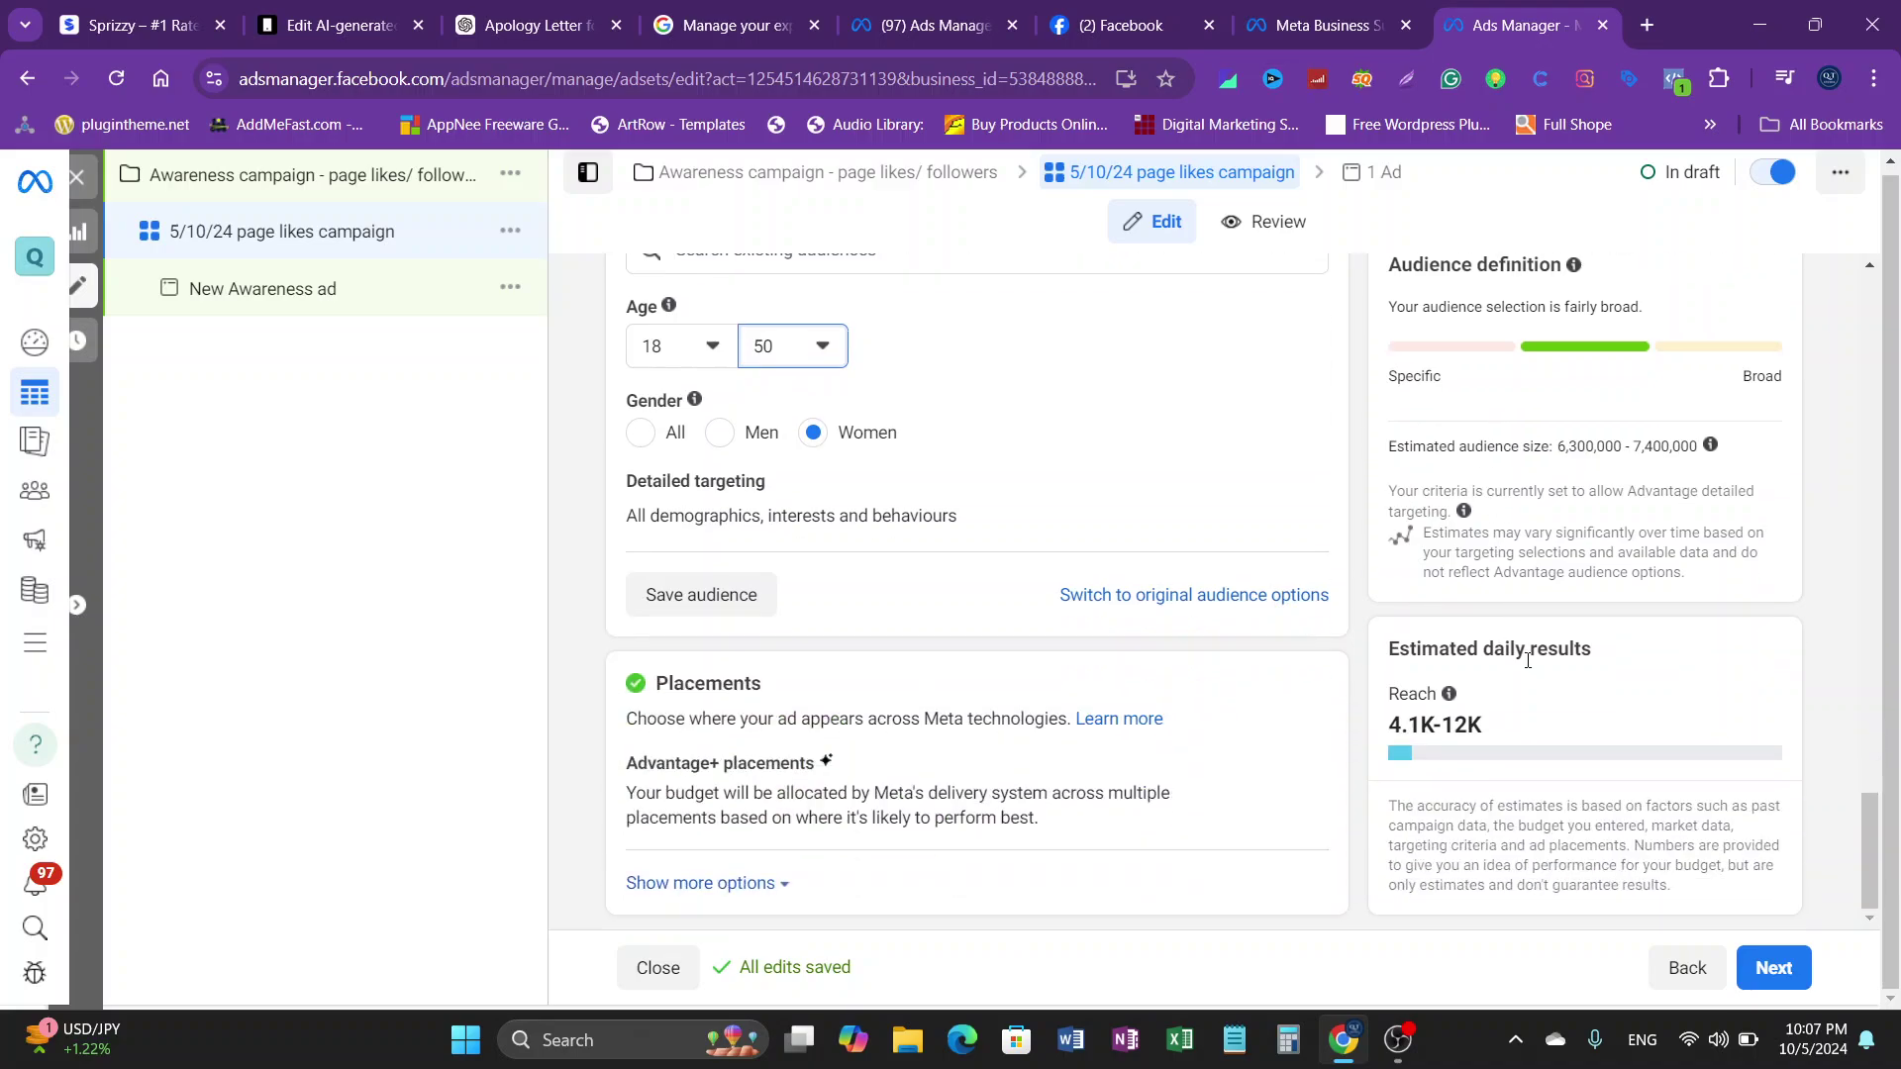
scroll(778, 654, "up", 5)
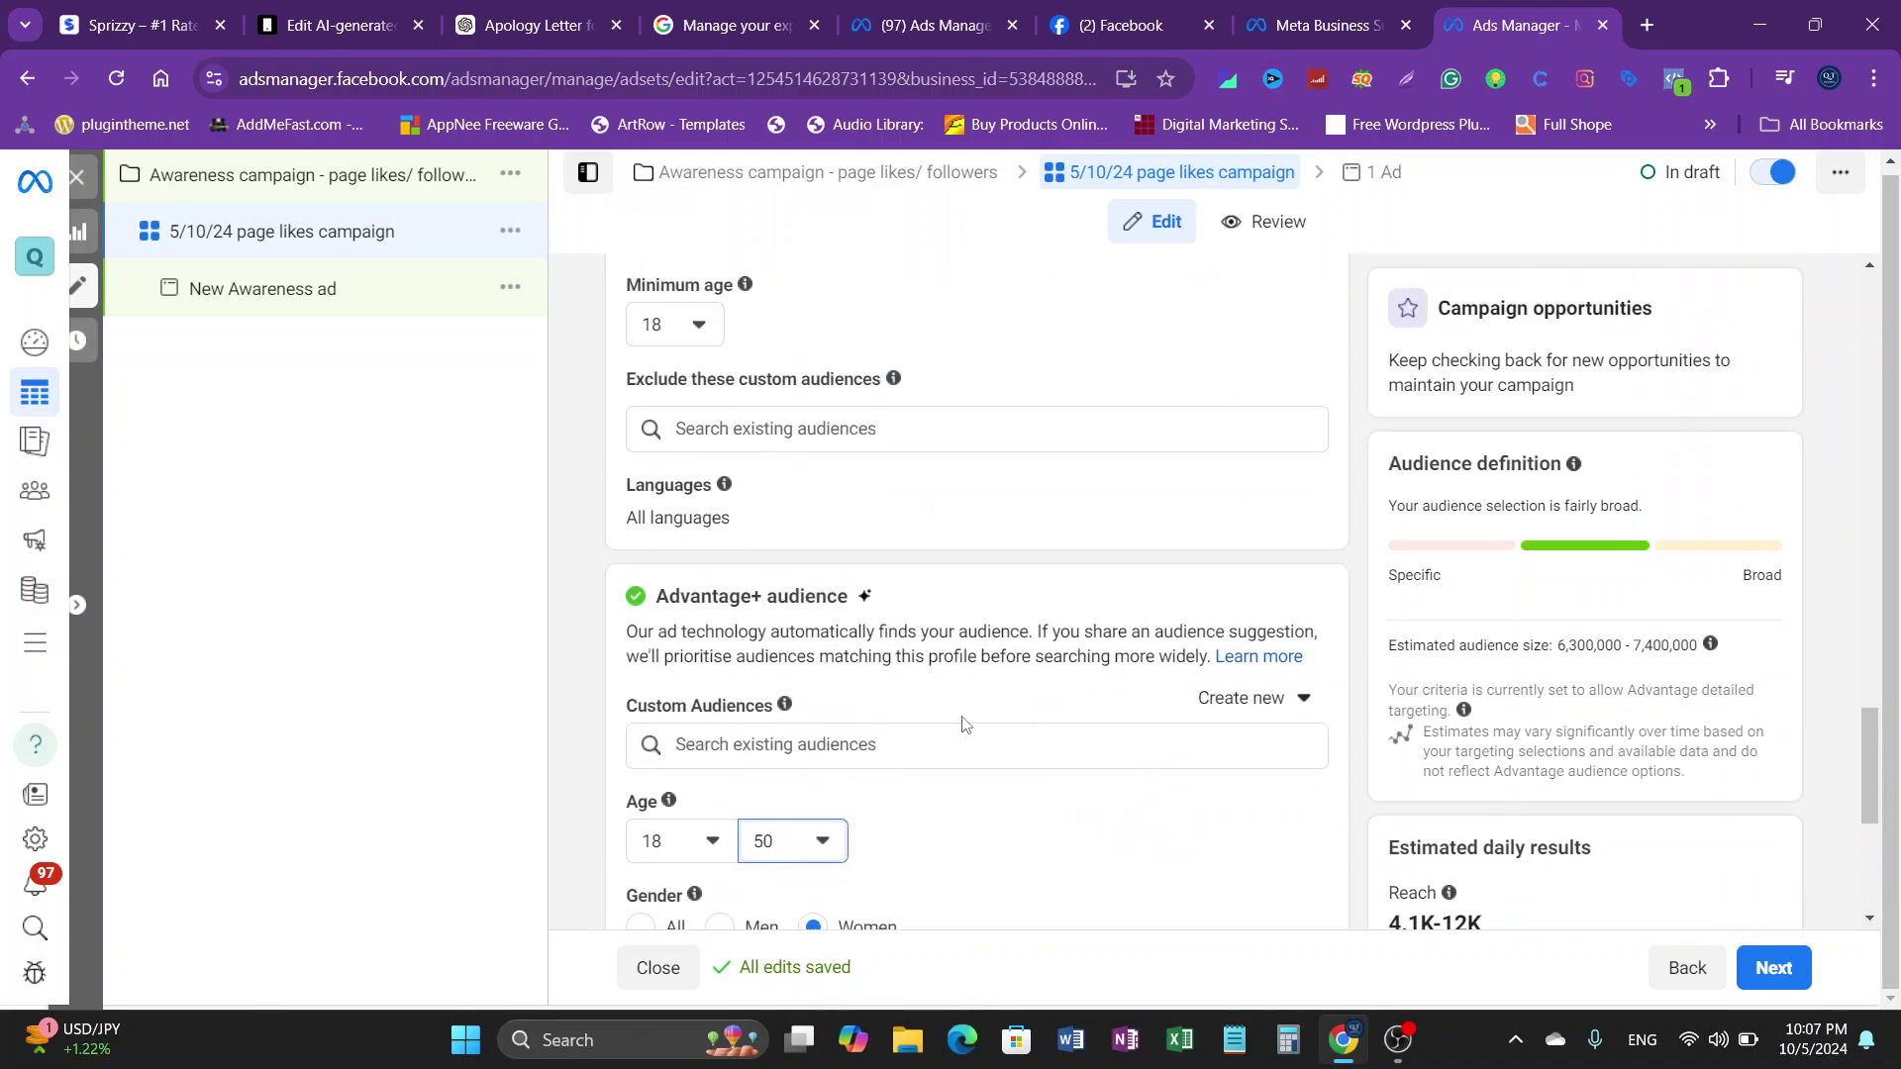
scroll(967, 735, "up", 1)
scroll(966, 734, "down", 5)
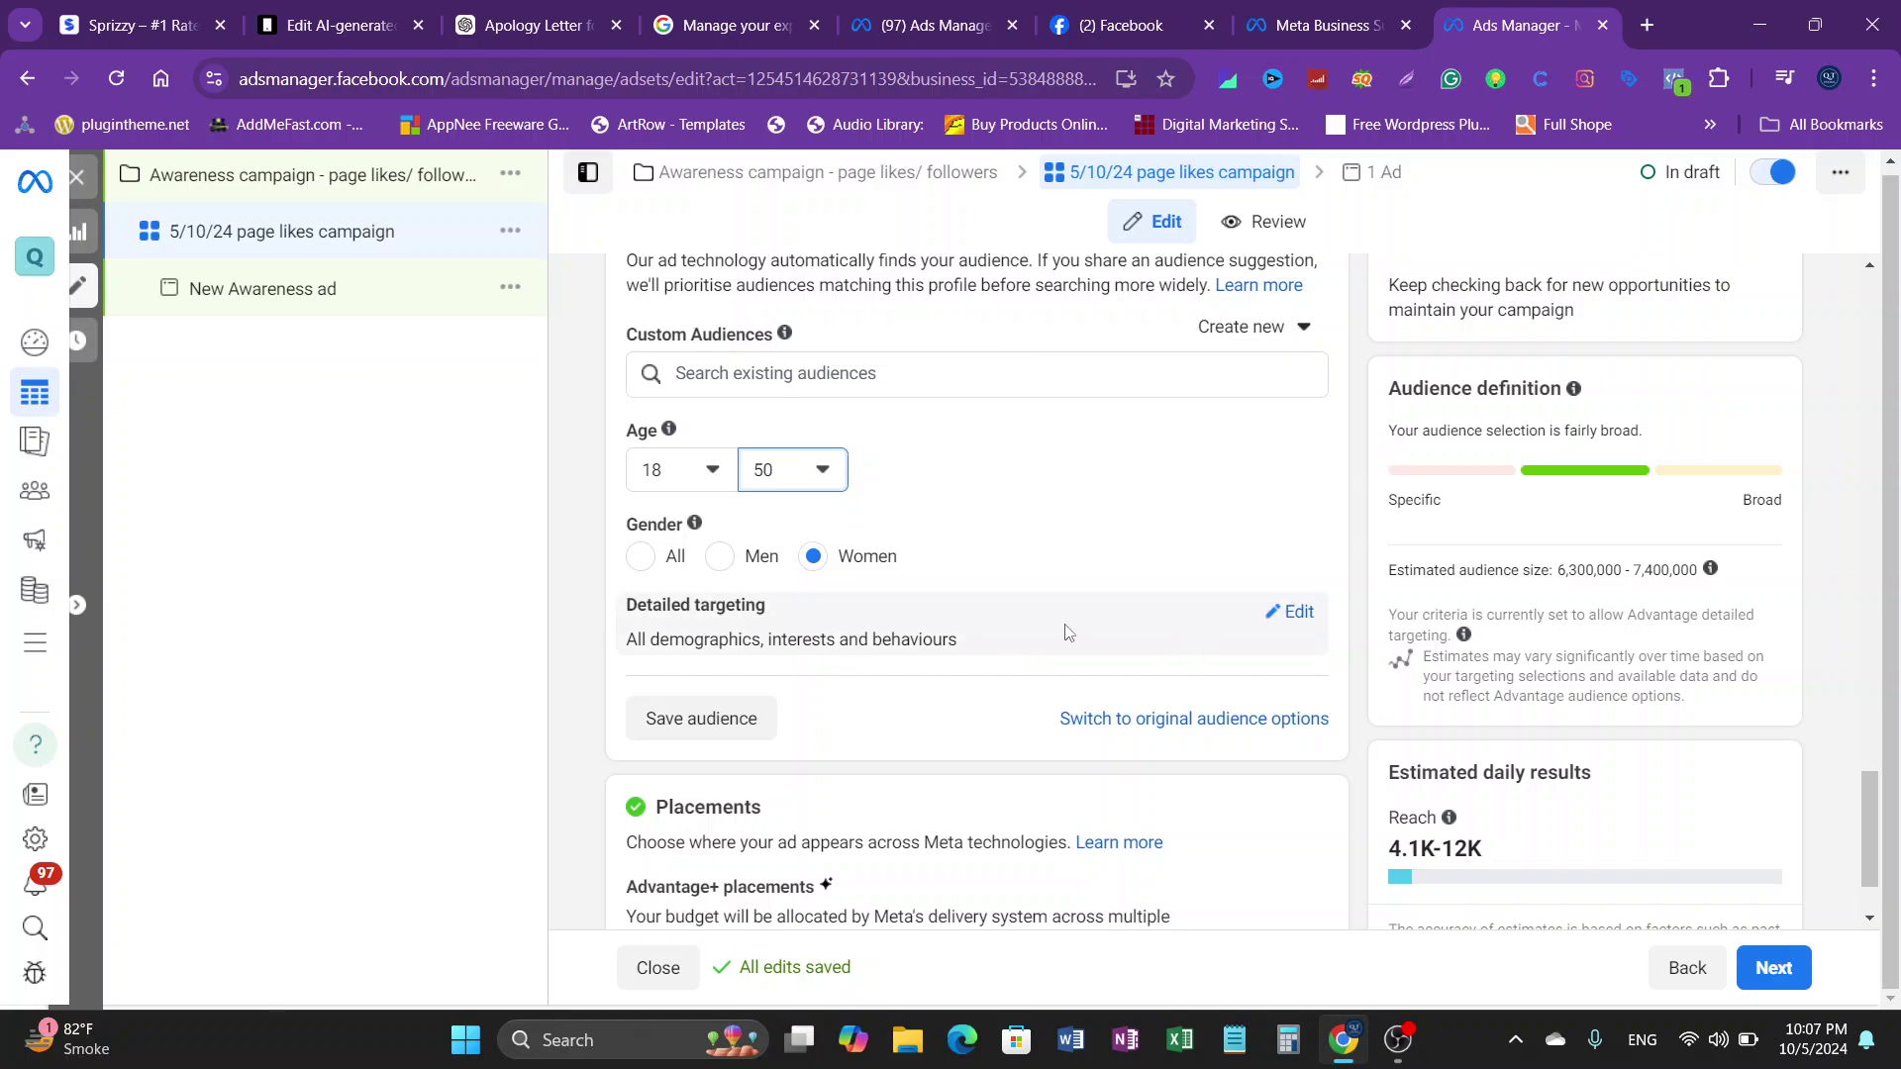
scroll(1064, 635, "up", 5)
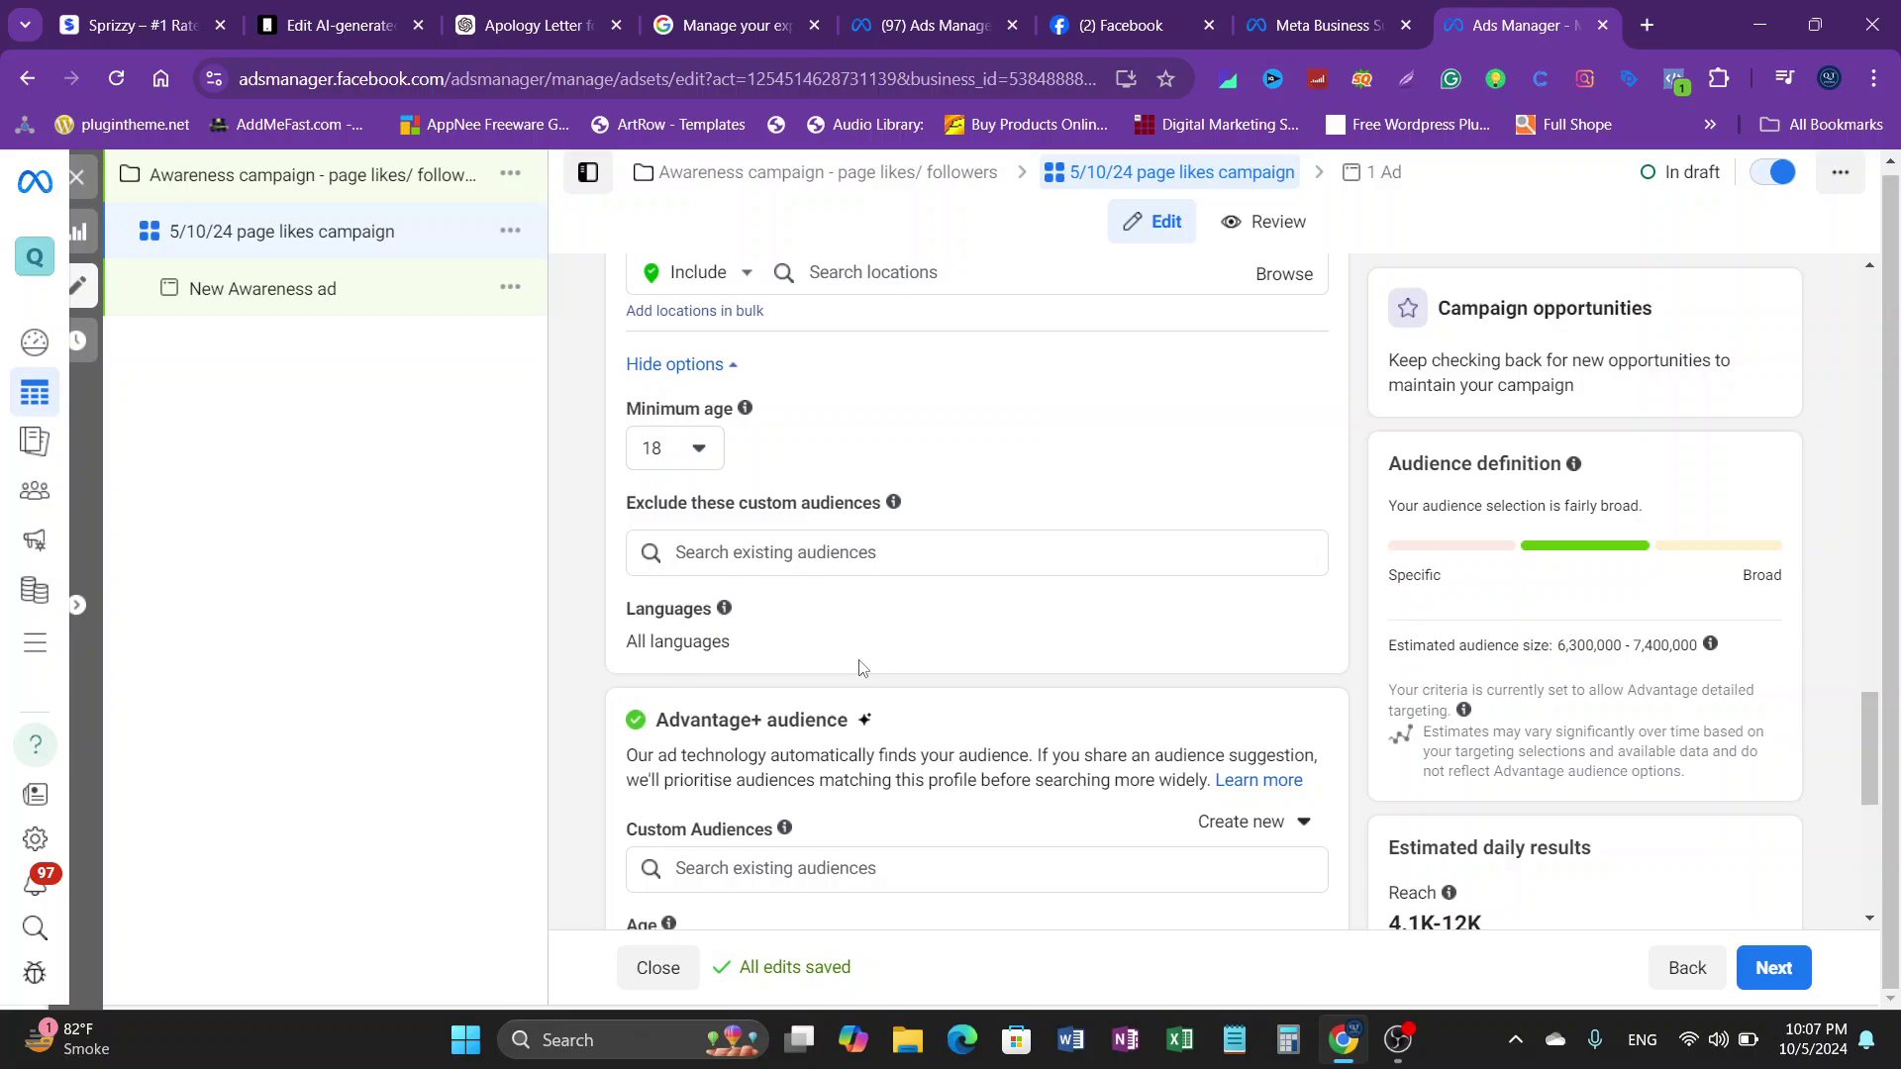
scroll(860, 668, "down", 6)
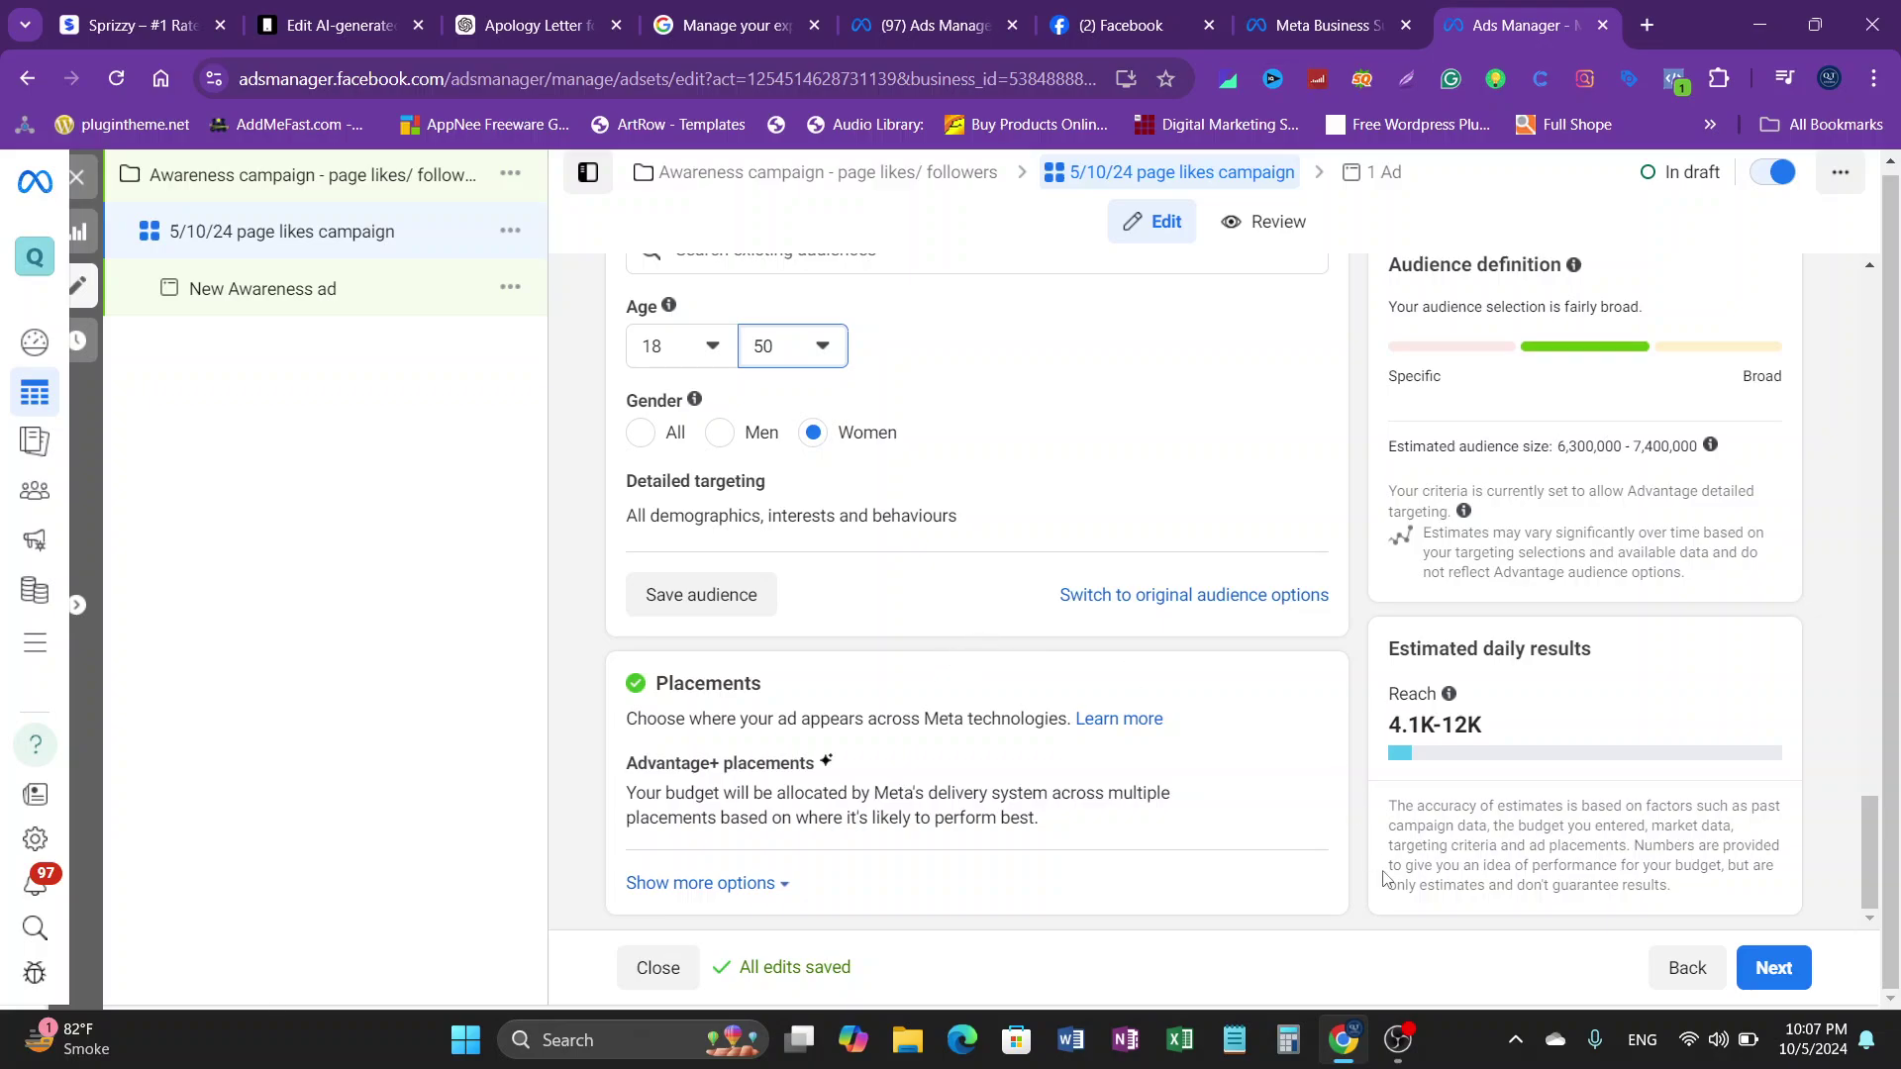
left_click(1773, 967)
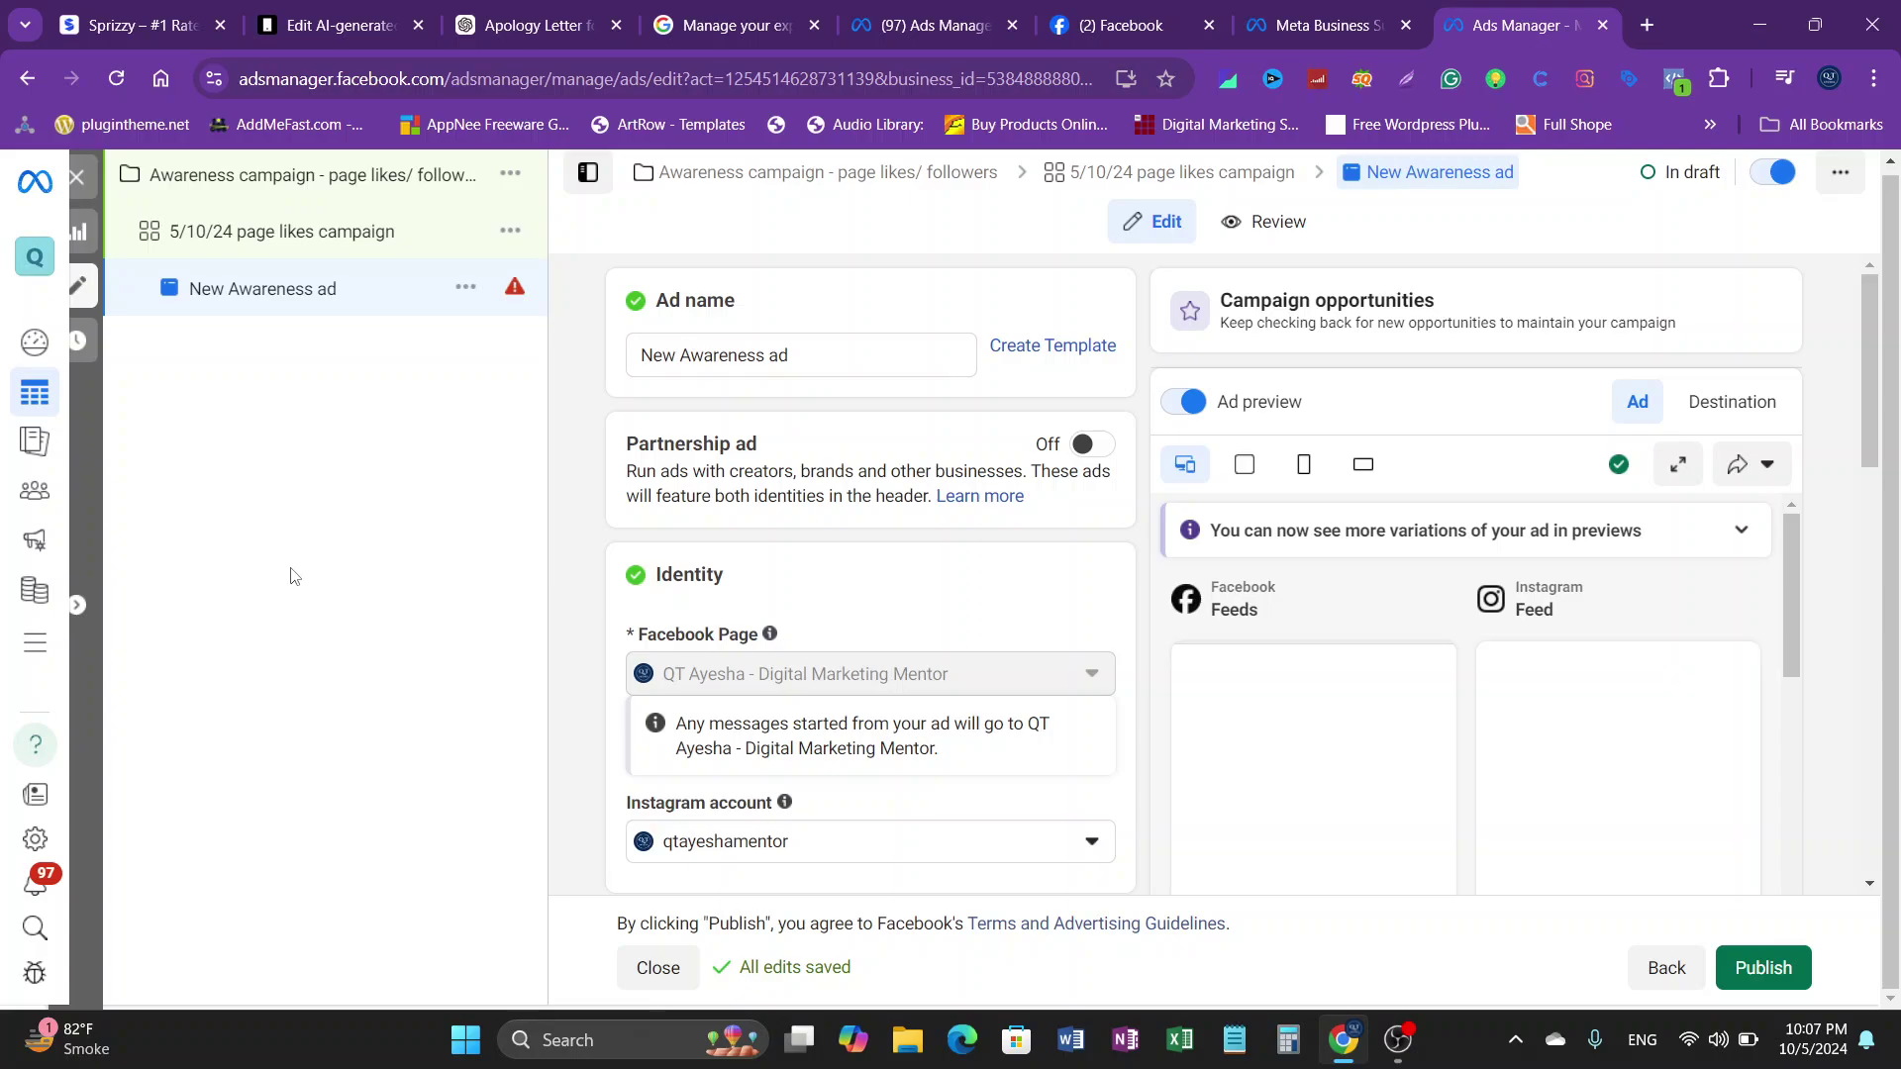
Step: Review the ad's identity and format settings, and start adding an image to the ad creative
scroll(830, 609, "down", 3)
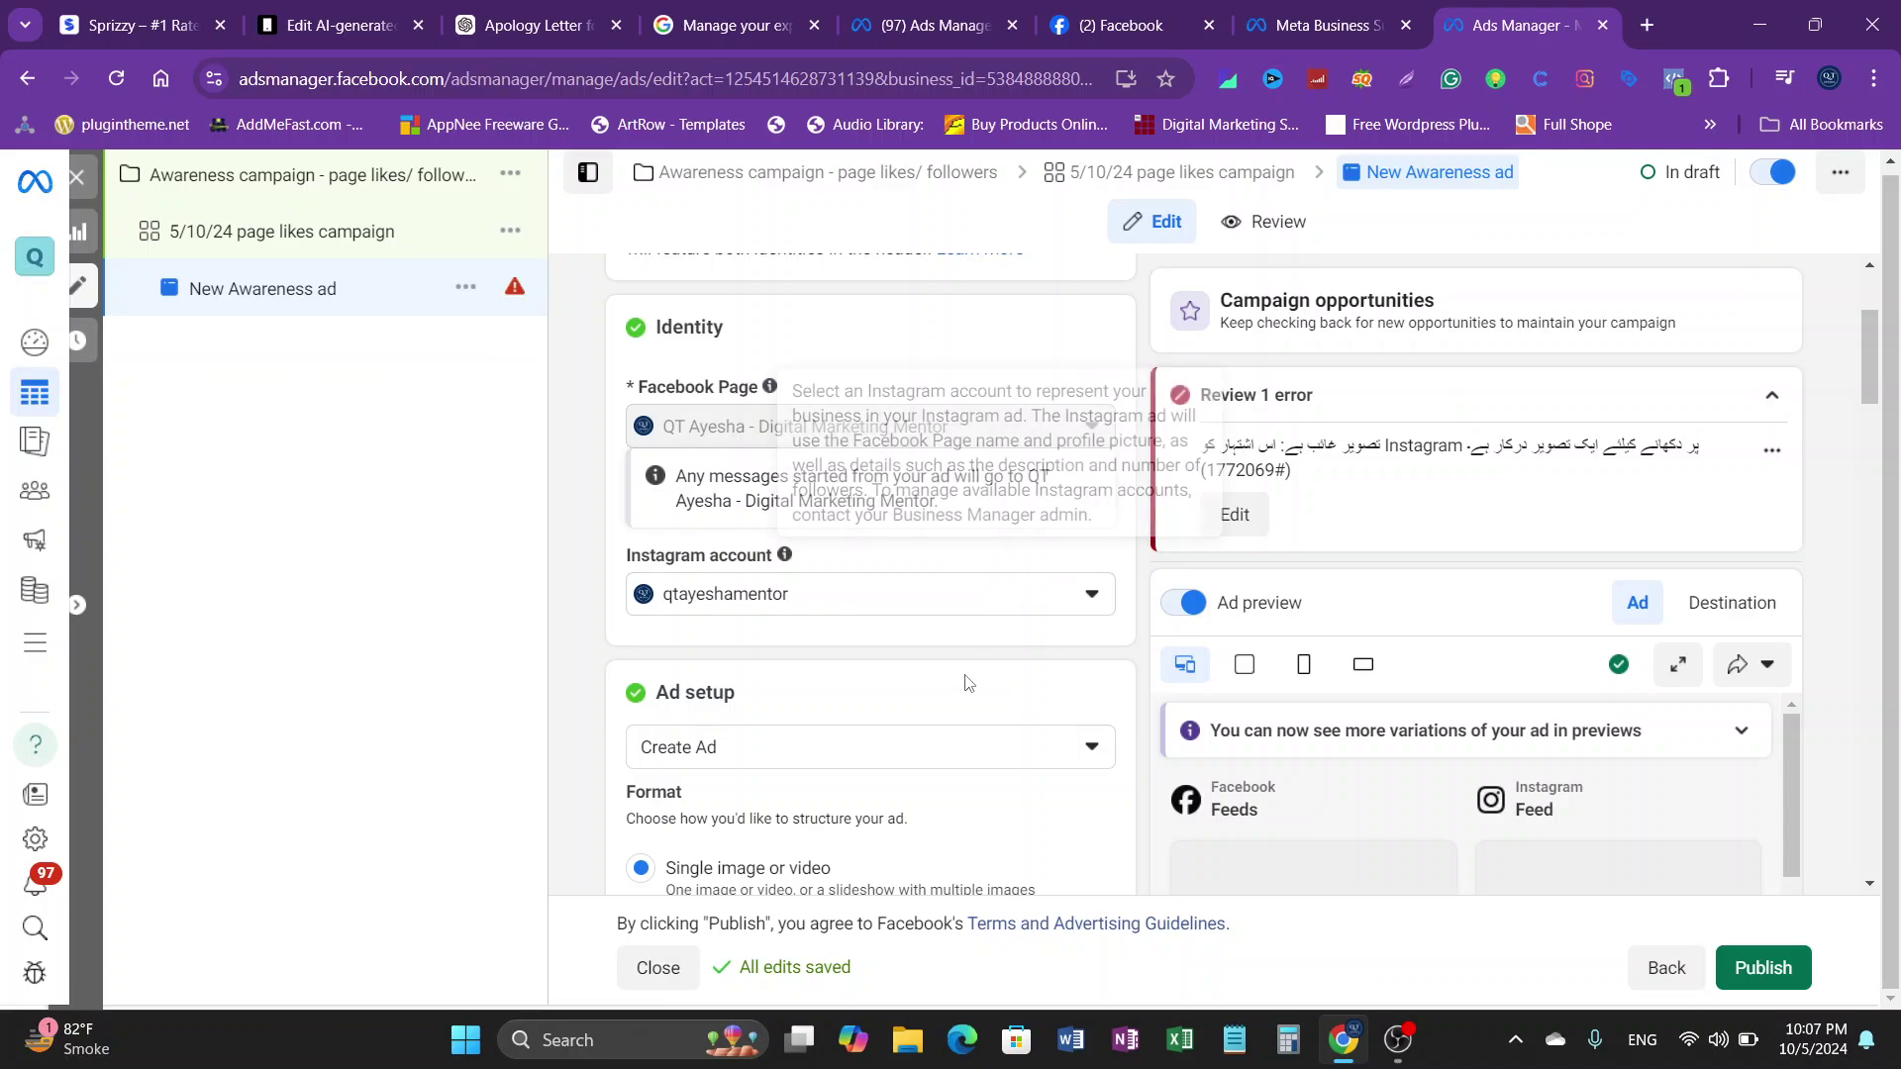
scroll(964, 679, "down", 6)
scroll(650, 636, "up", 2)
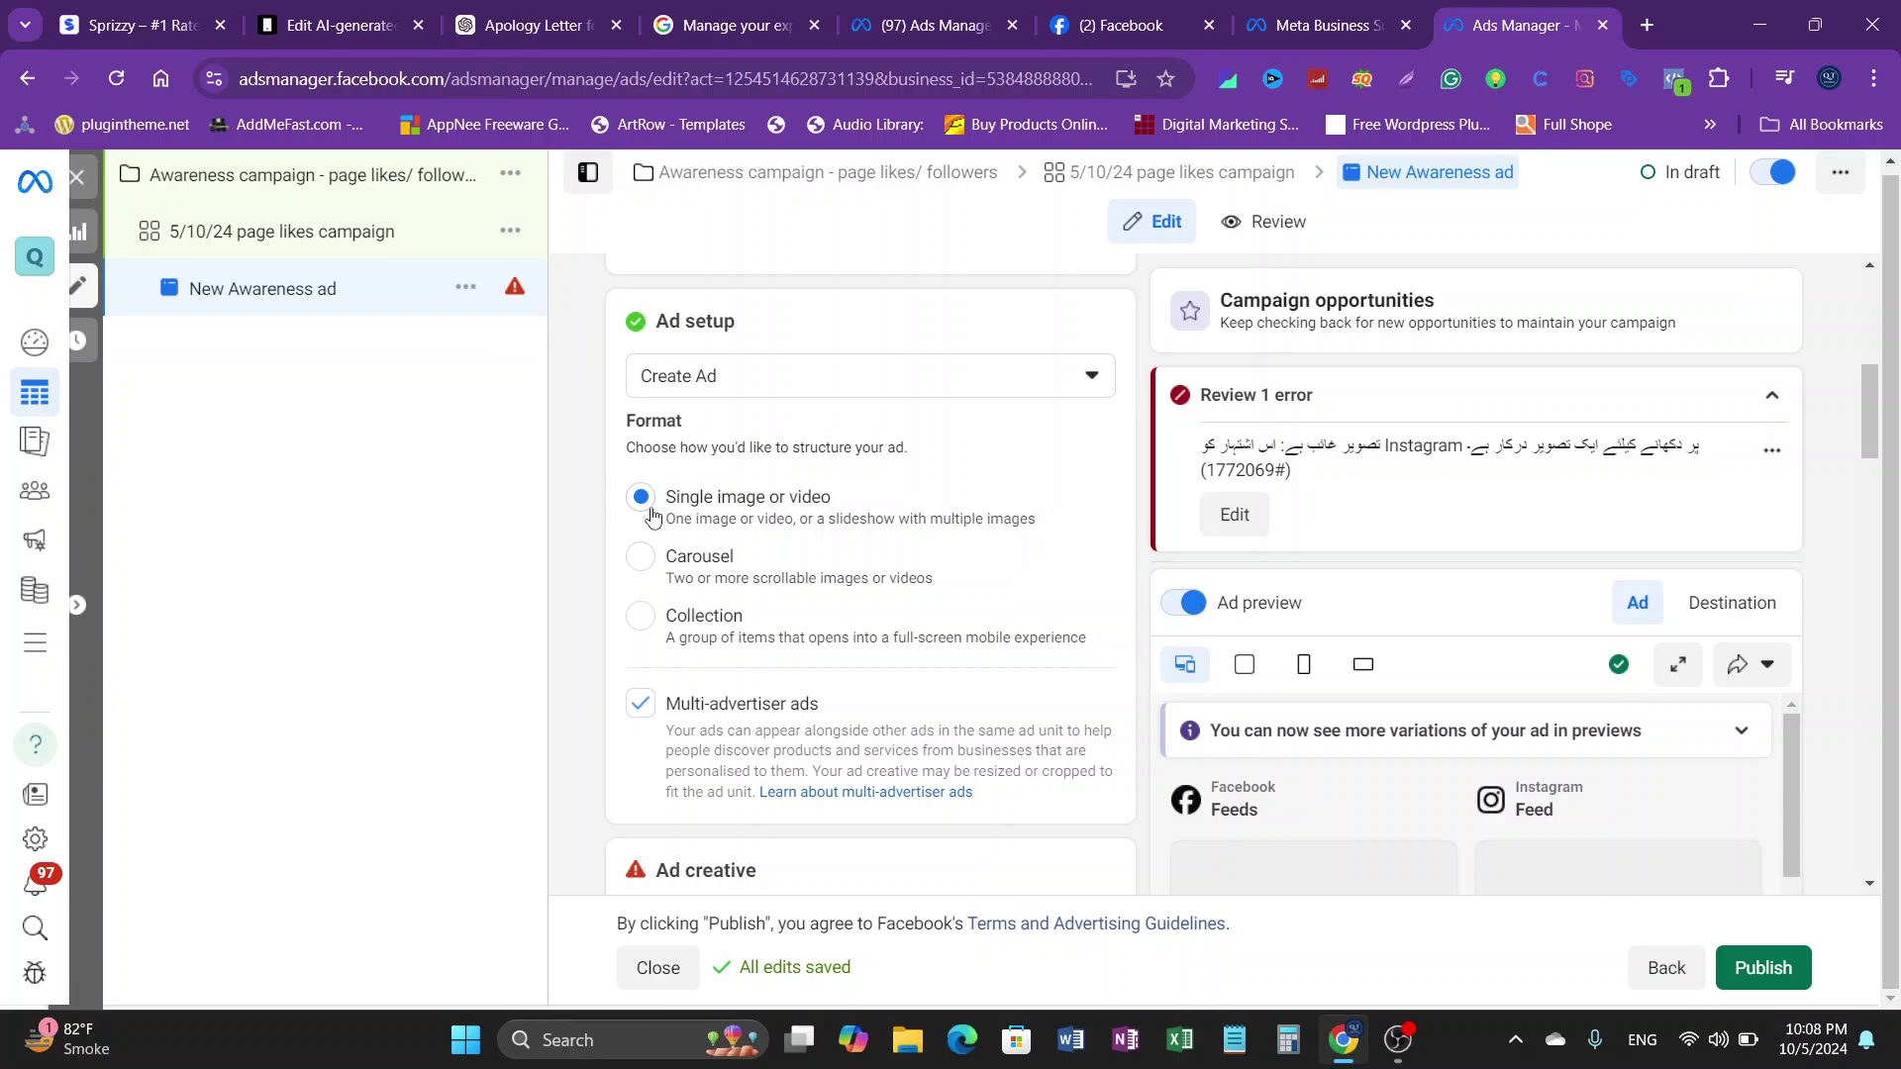
scroll(766, 715, "down", 3)
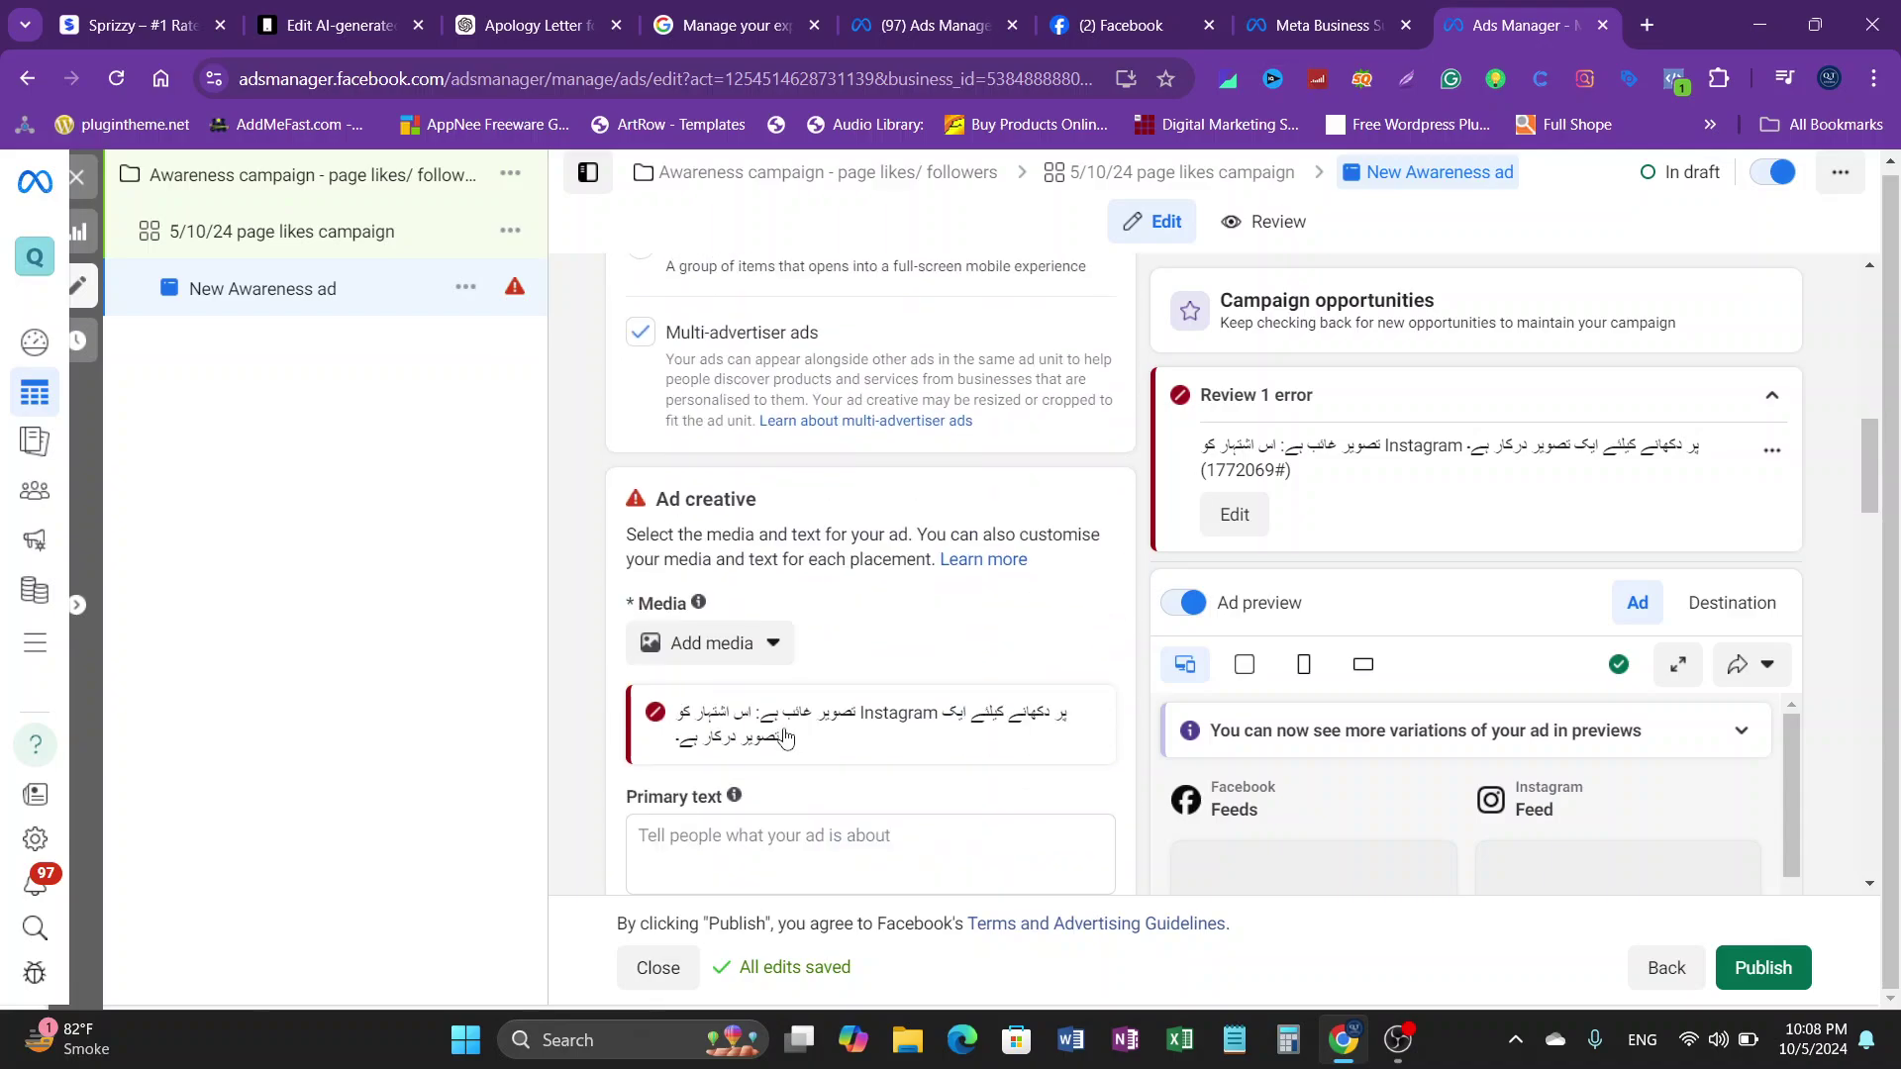
left_click(690, 657)
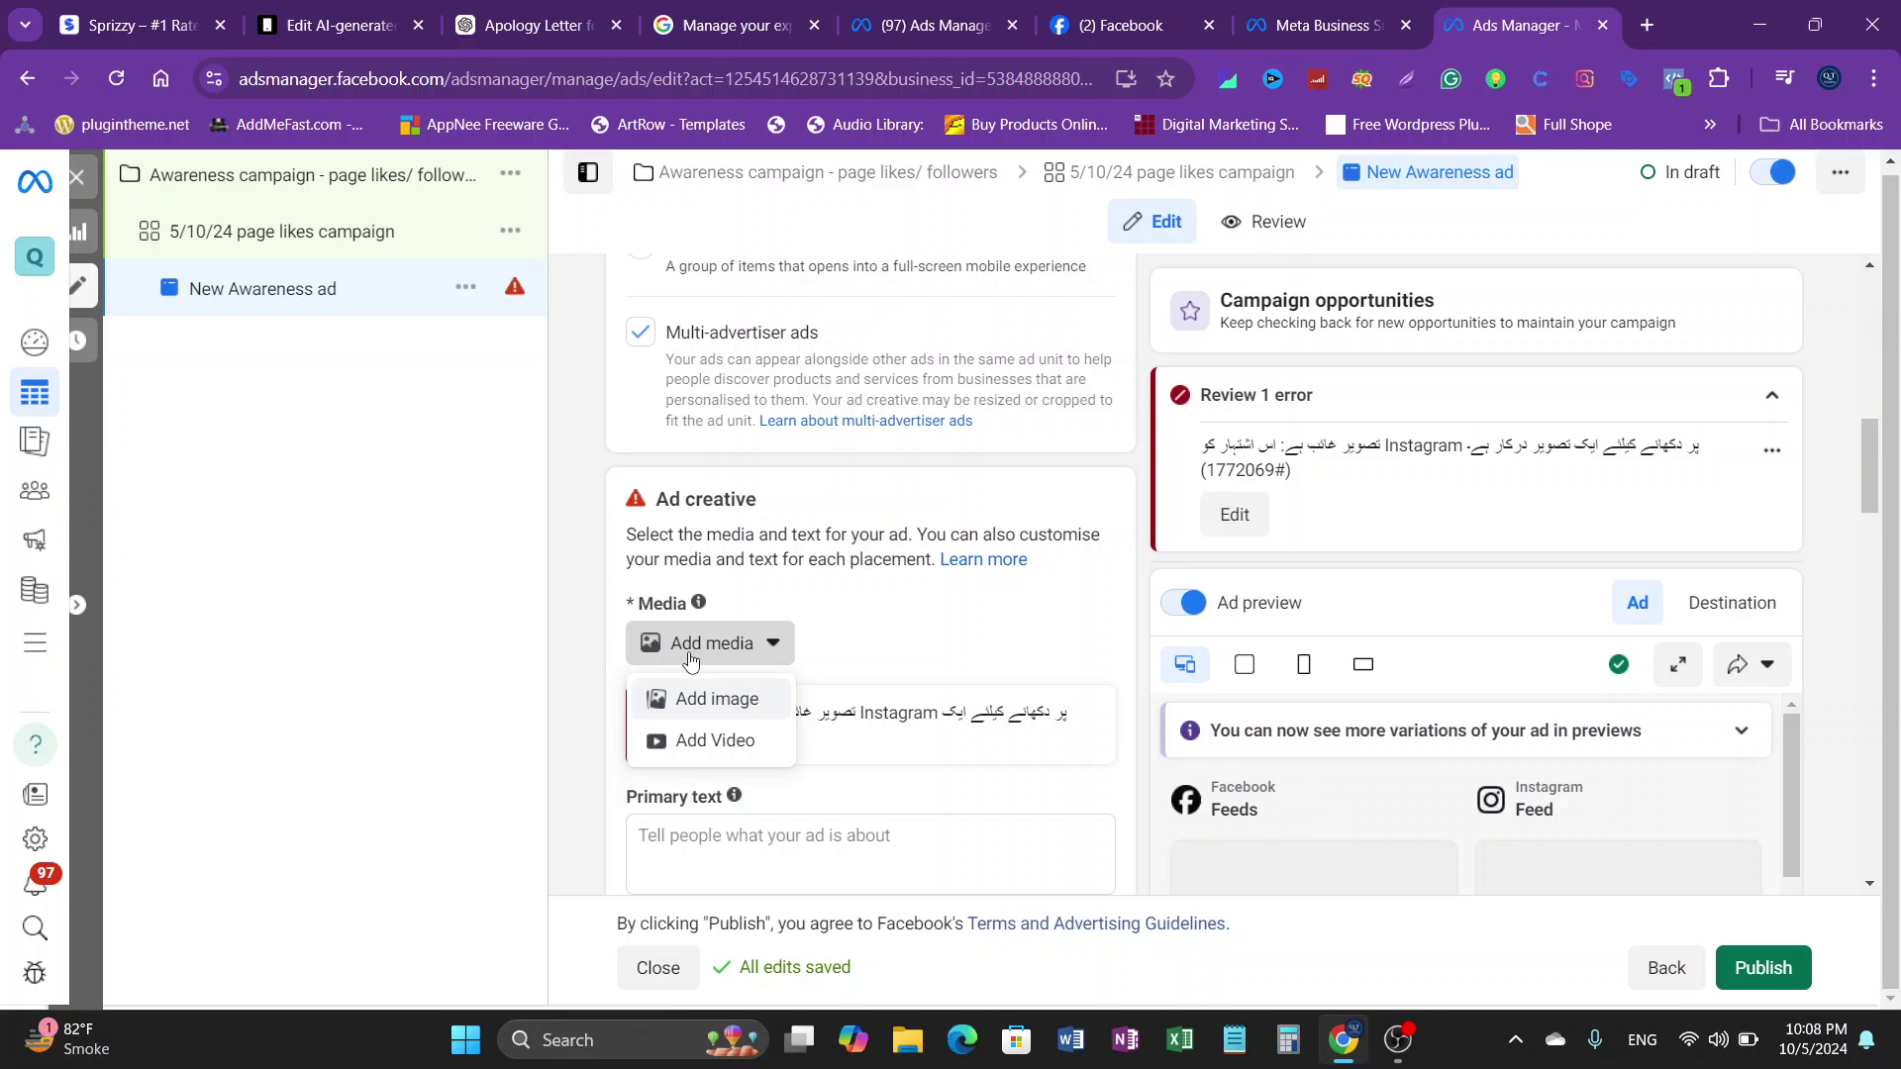
left_click(702, 711)
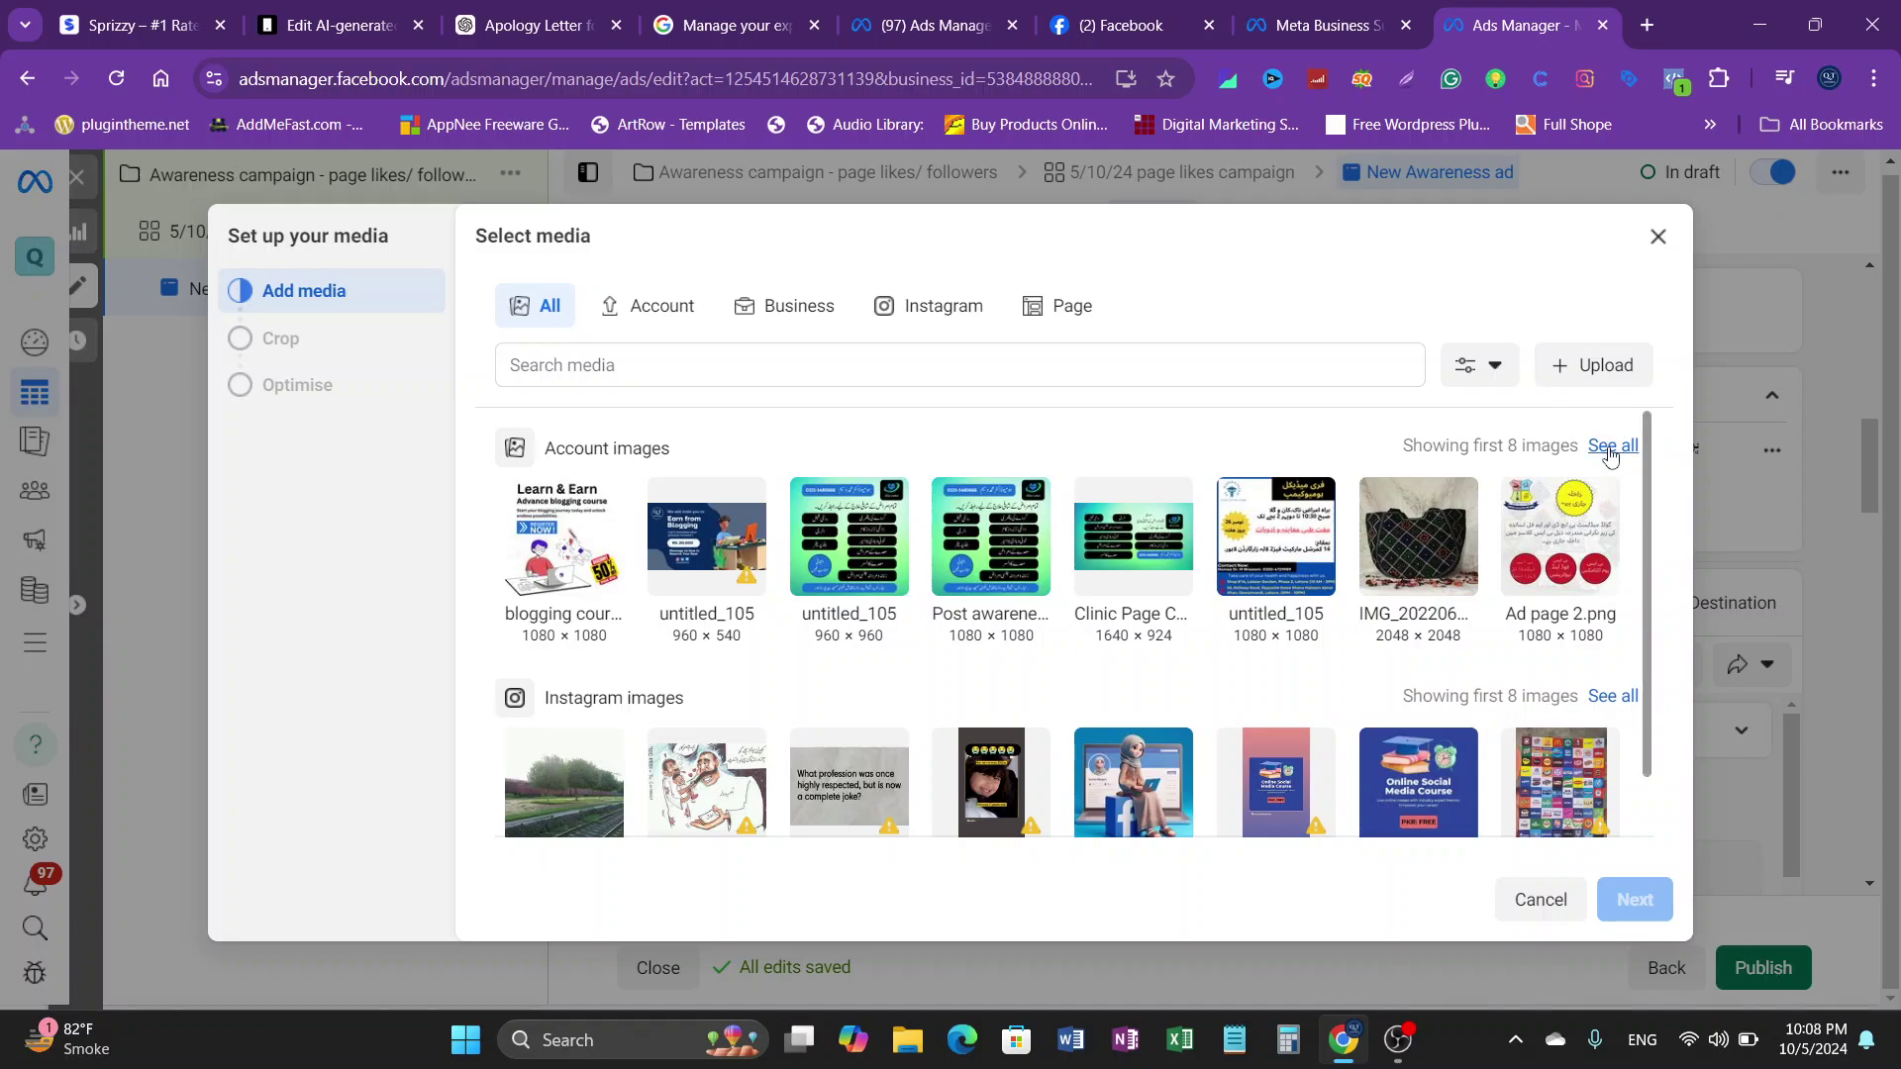
Step: Browse the available account and Instagram images, and show the full set of account images
scroll(1105, 554, "down", 1)
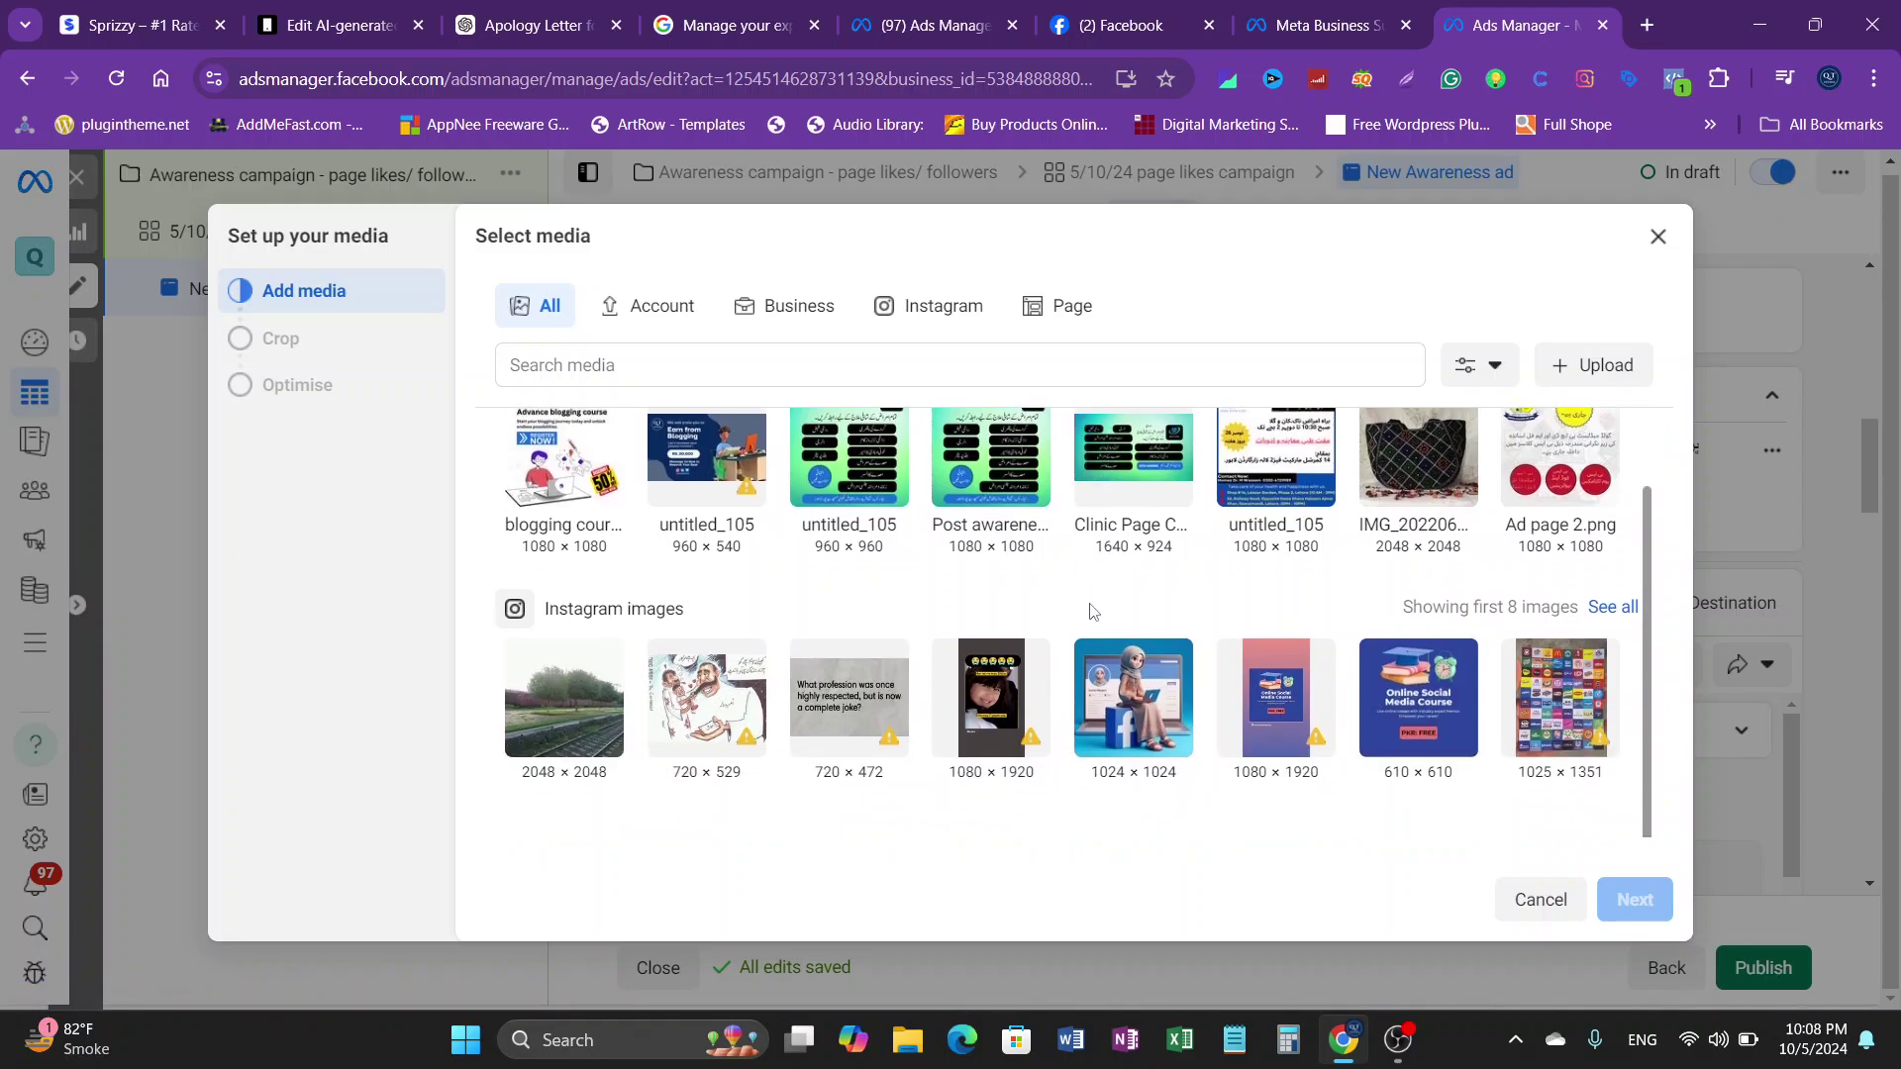
scroll(1099, 584, "up", 1)
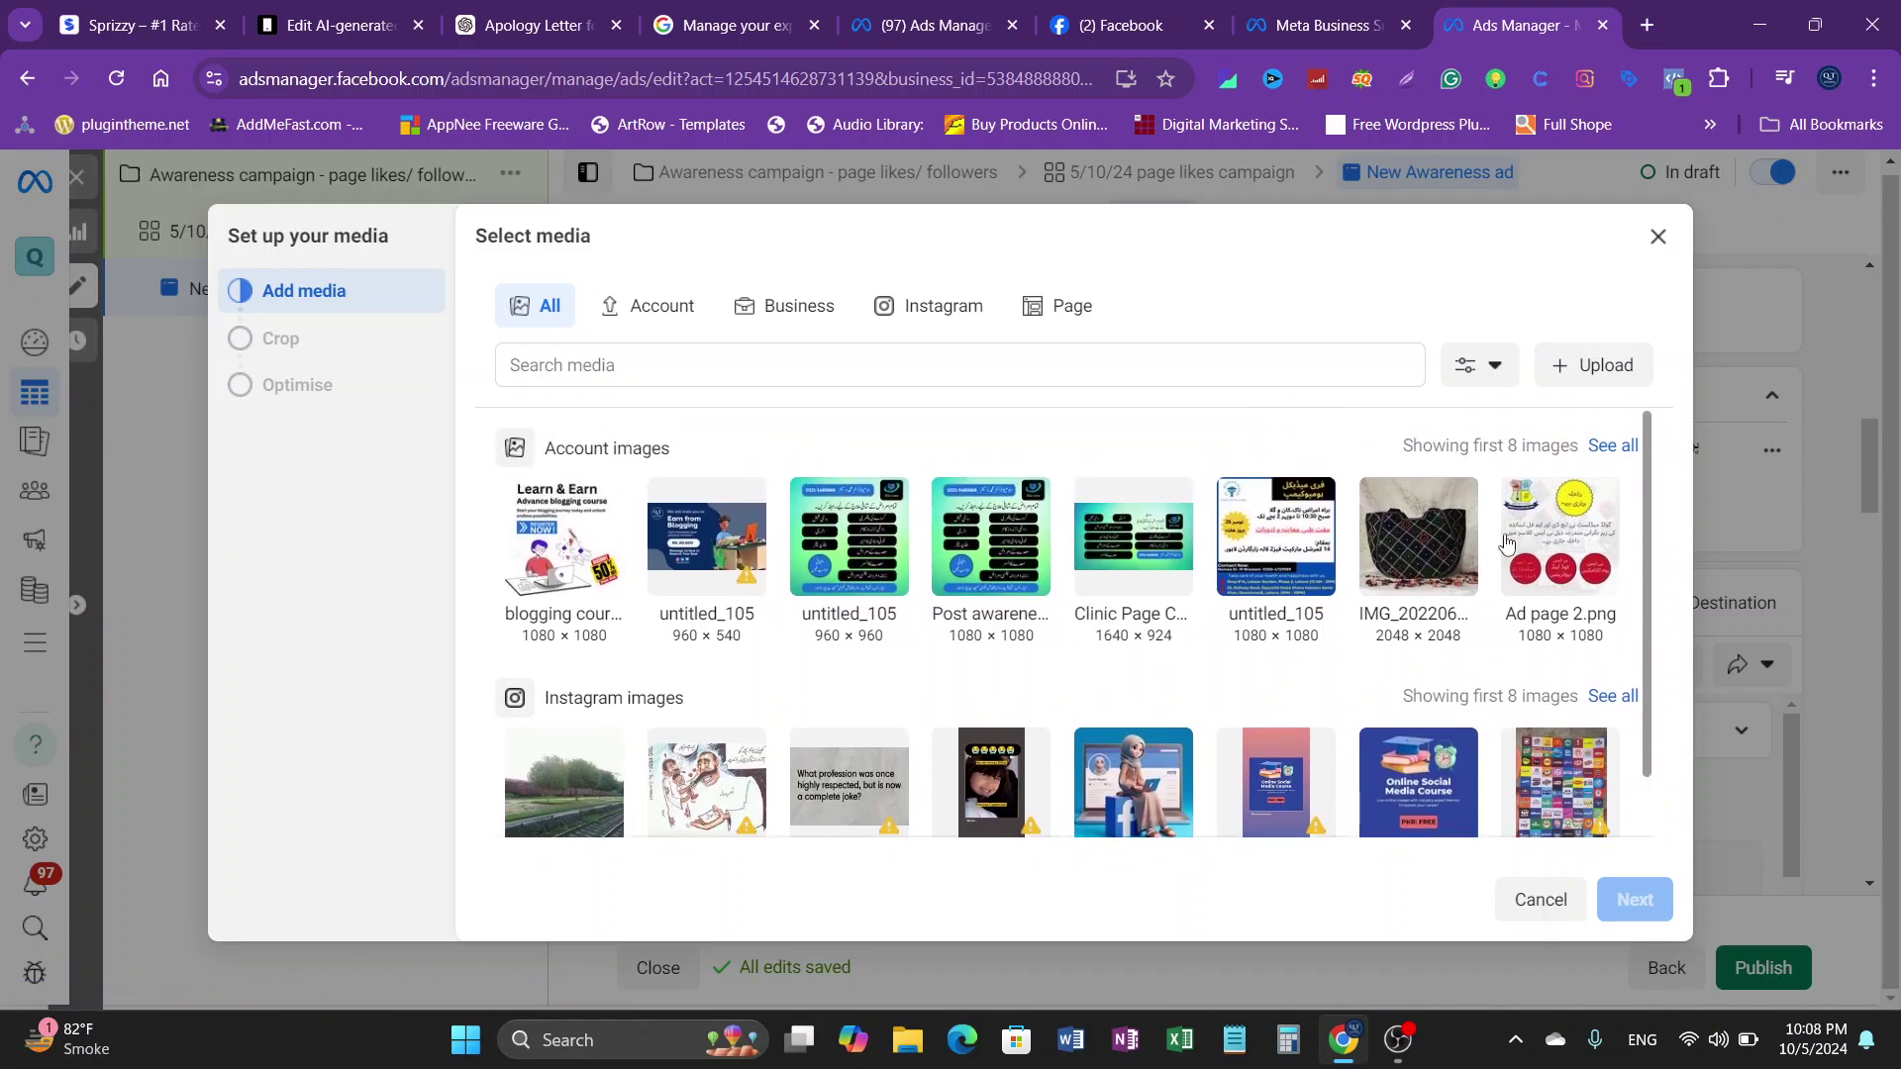
left_click(1612, 447)
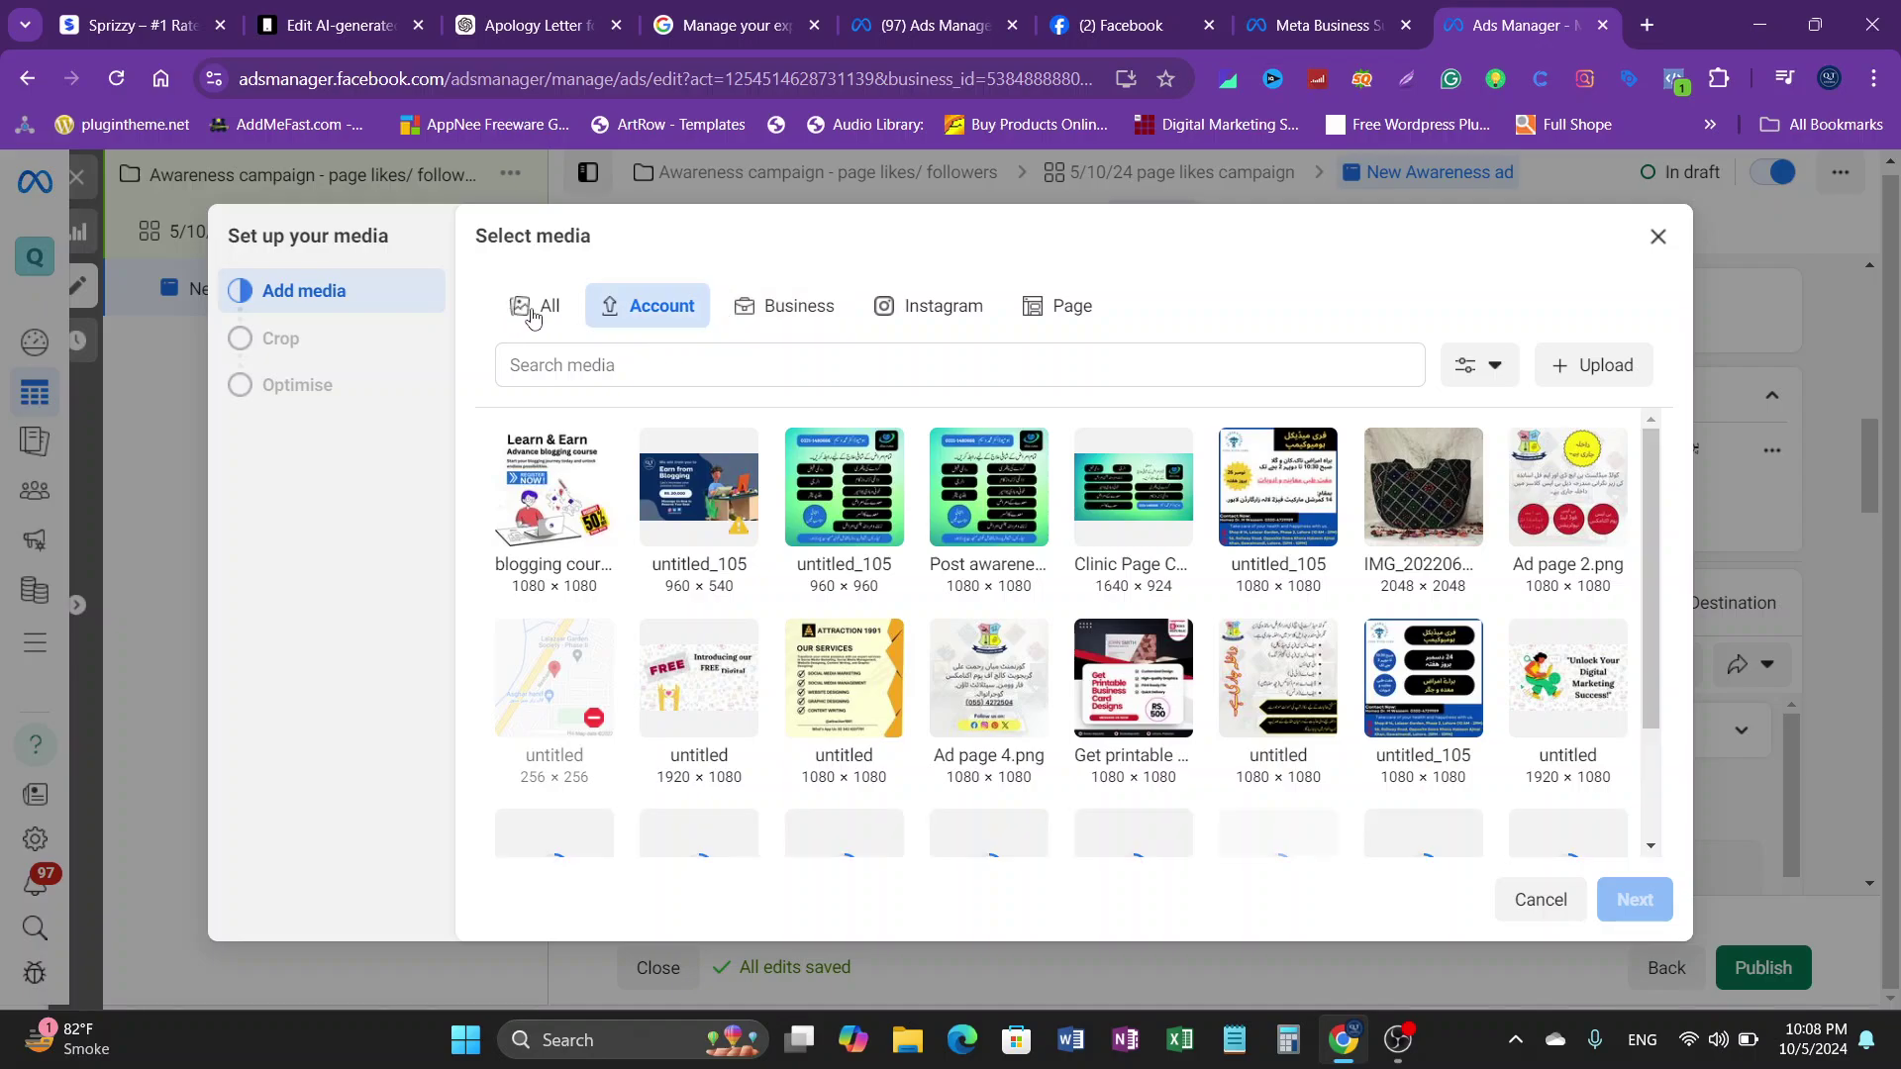
Step: Show the Facebook Page's images and filter them by the Full-screen vertical (9:16) aspect ratio
left_click(1071, 309)
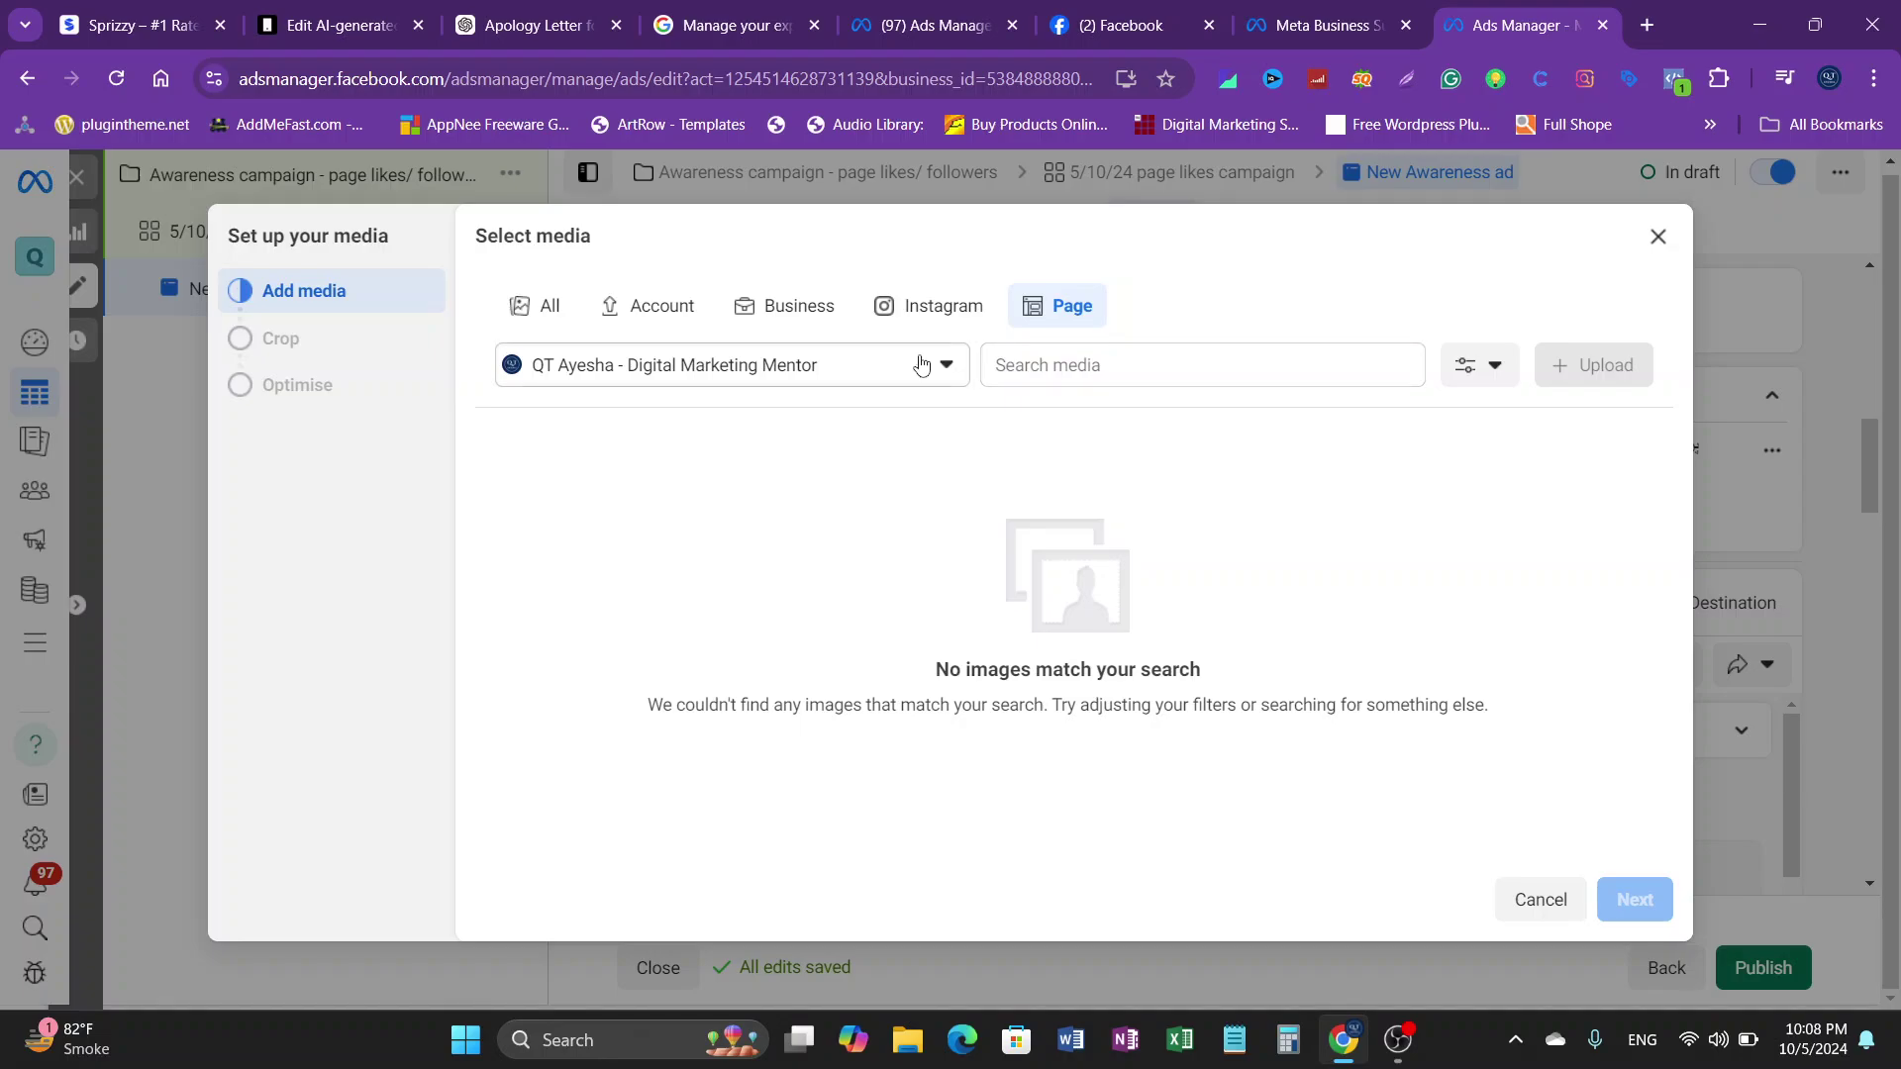
left_click(1490, 368)
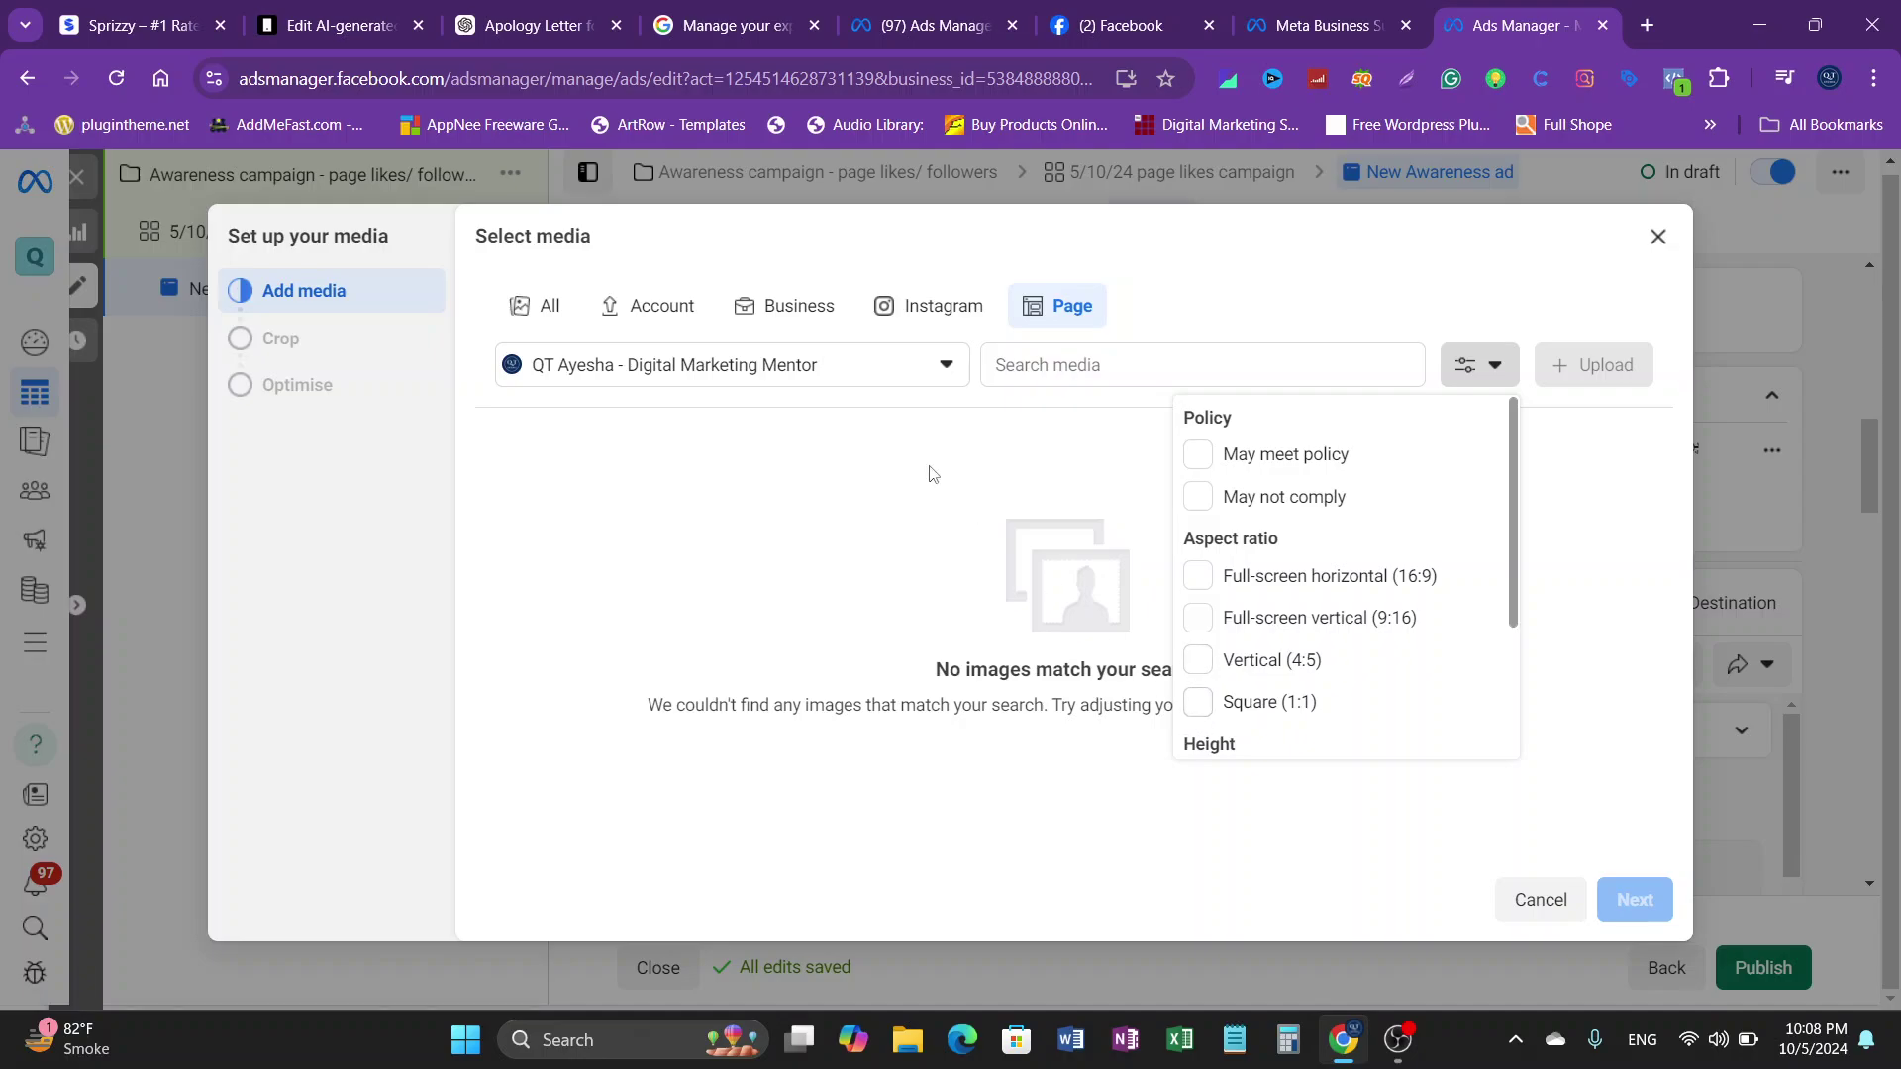
left_click(1196, 619)
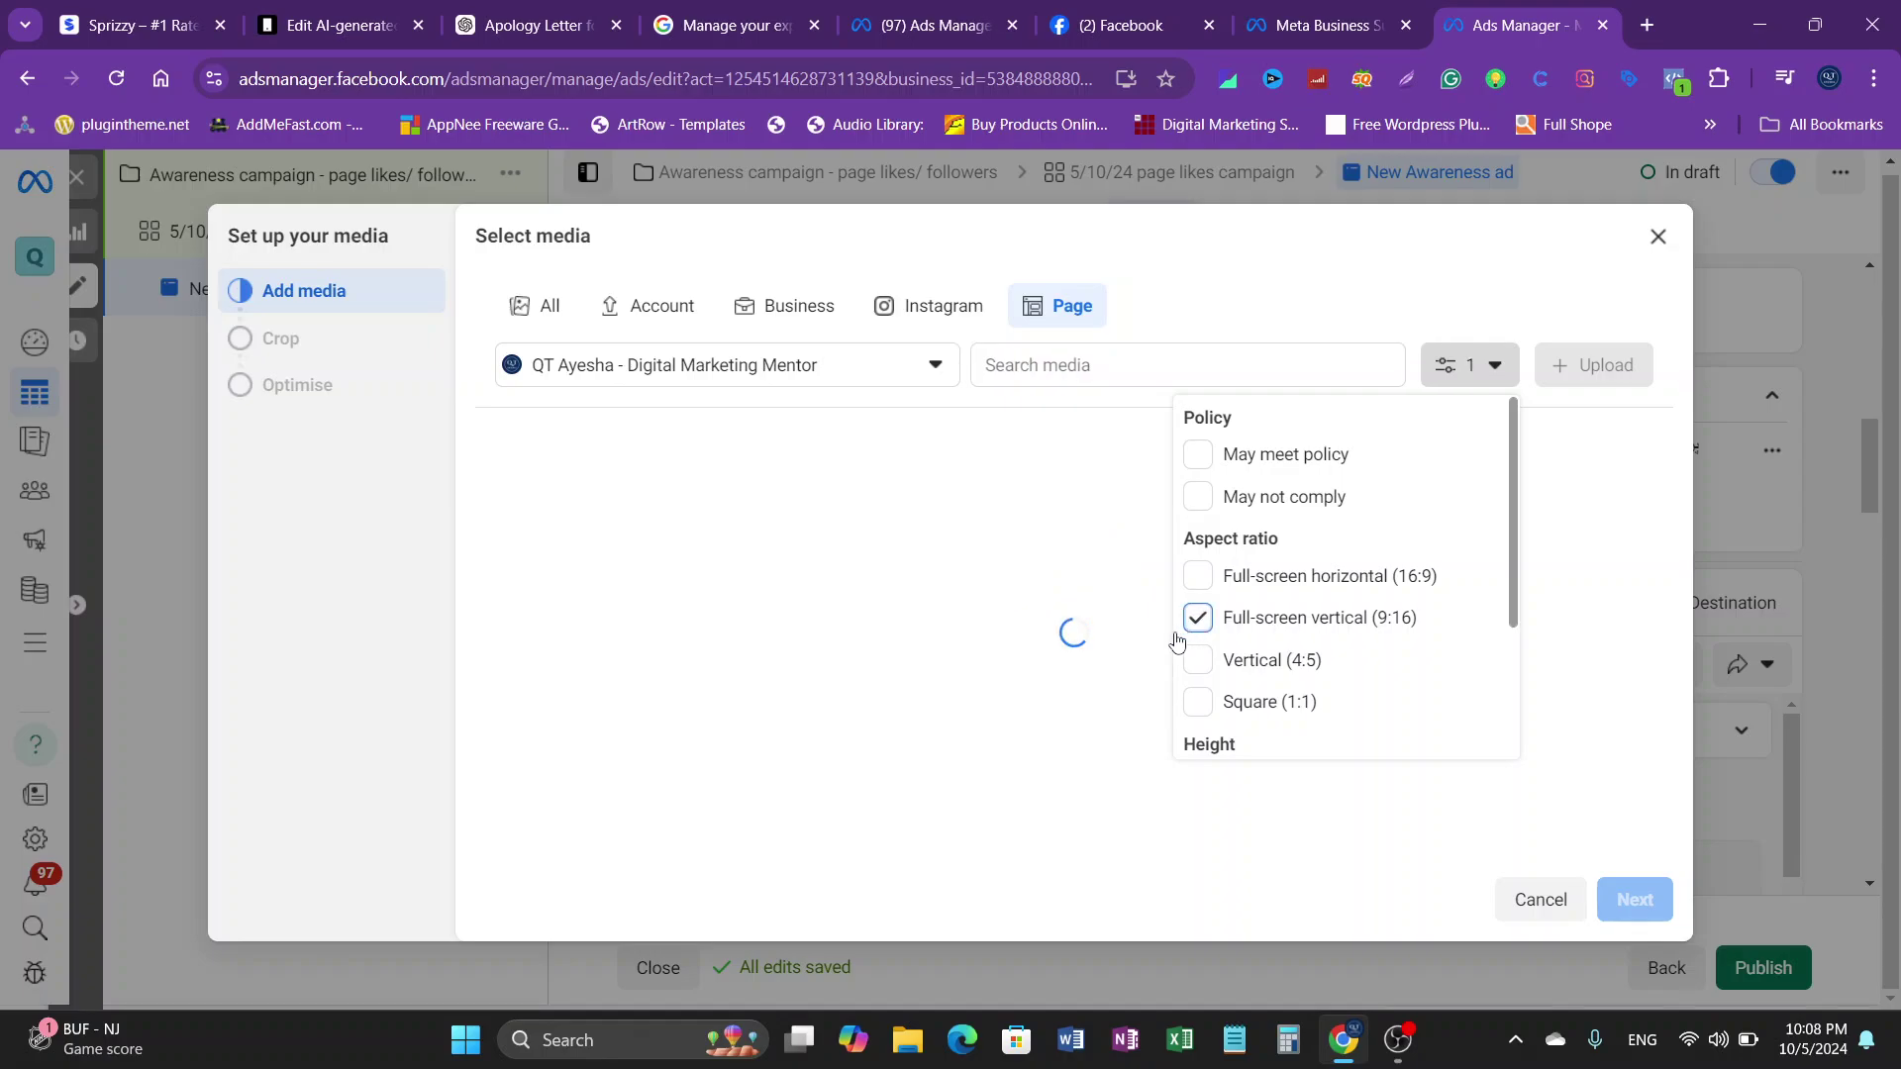
Step: Filter the Page's images by Full-screen horizontal (16:9), and browse the Instagram and account images for a suitable ad image
left_click(1199, 574)
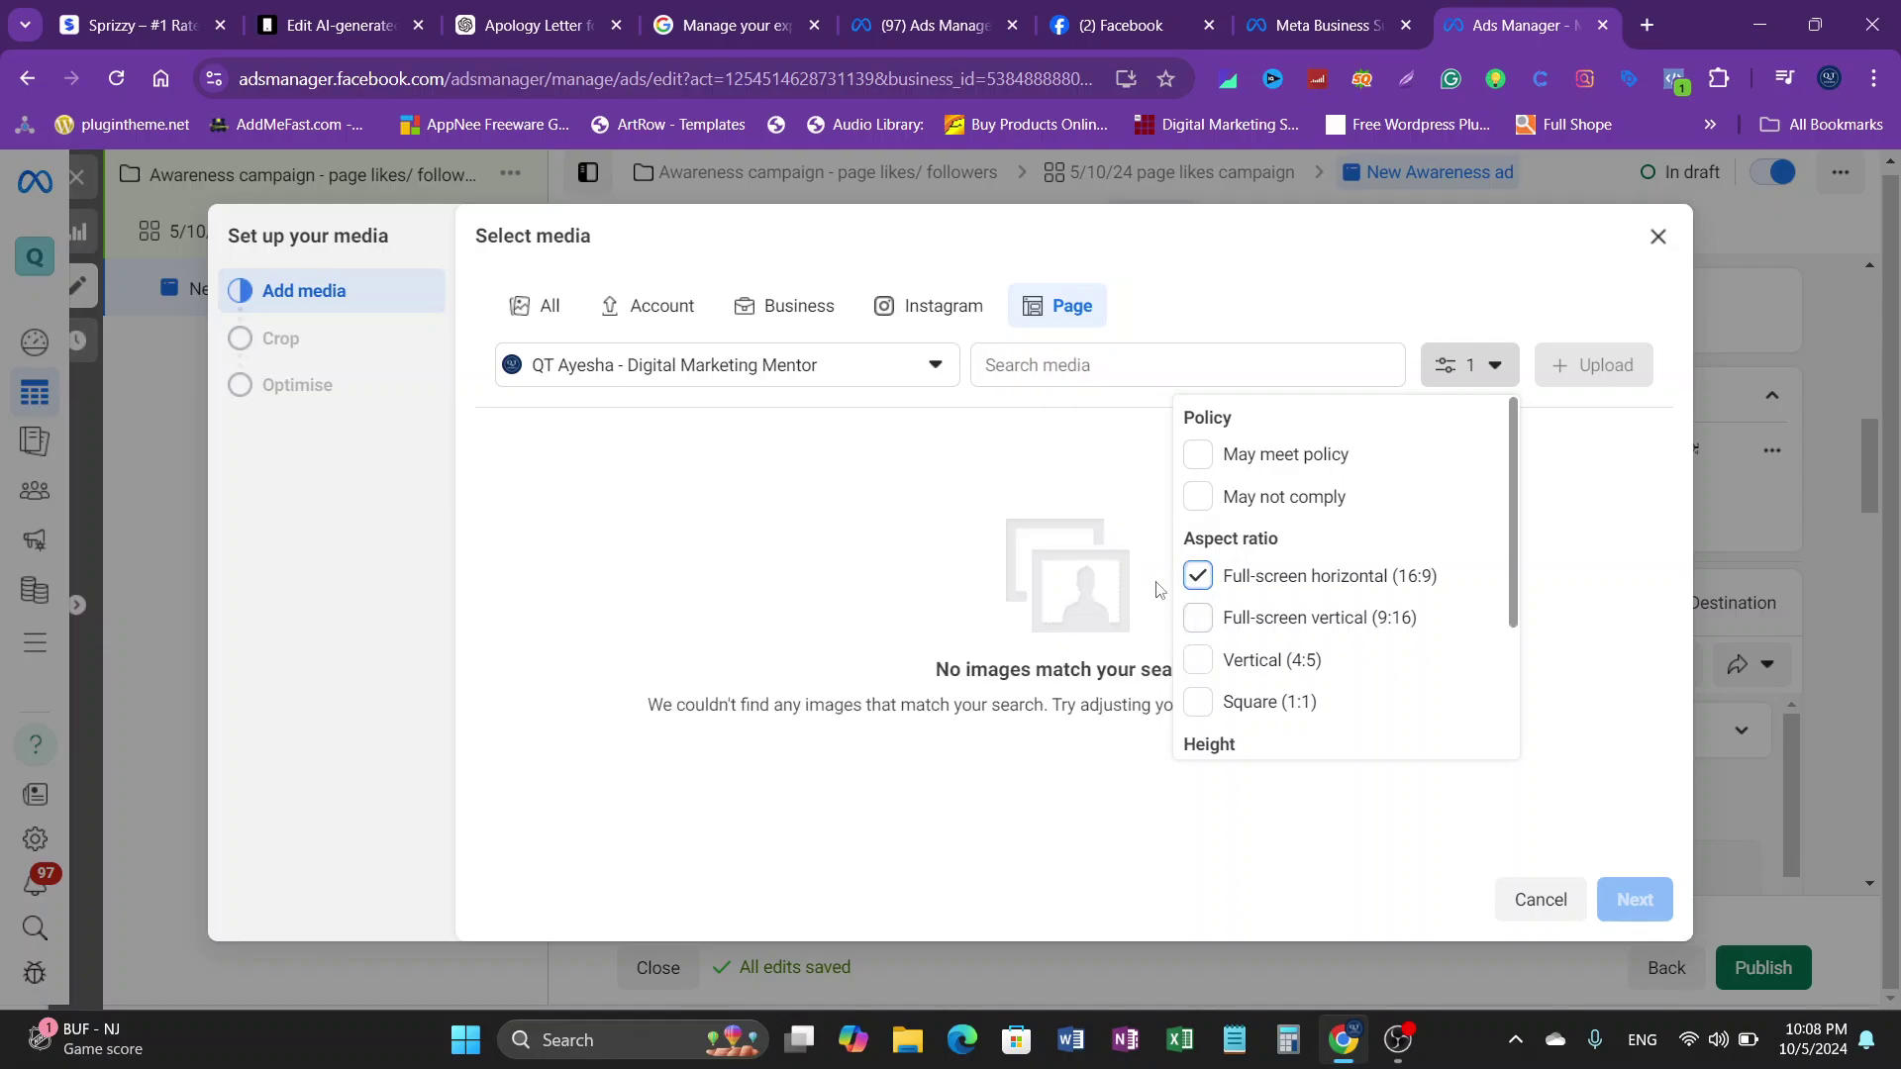
left_click(970, 509)
left_click(919, 317)
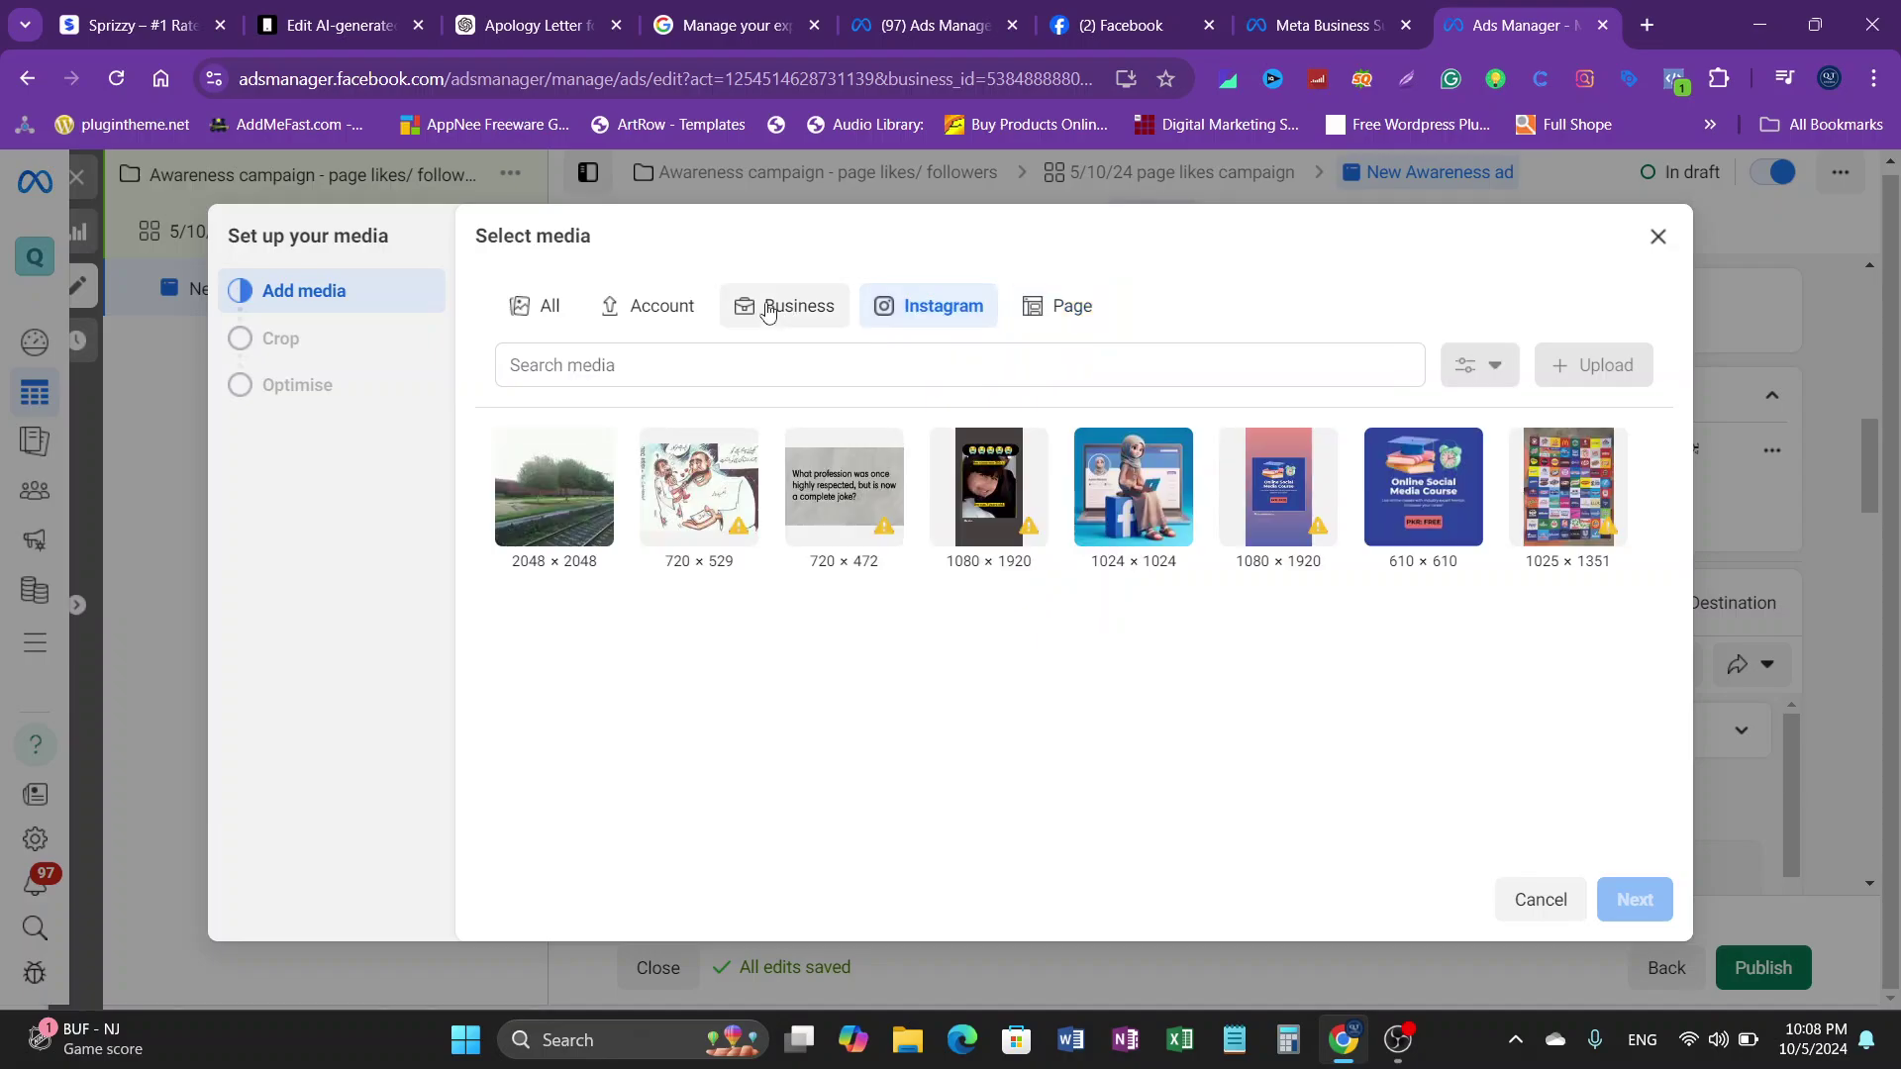
left_click(622, 315)
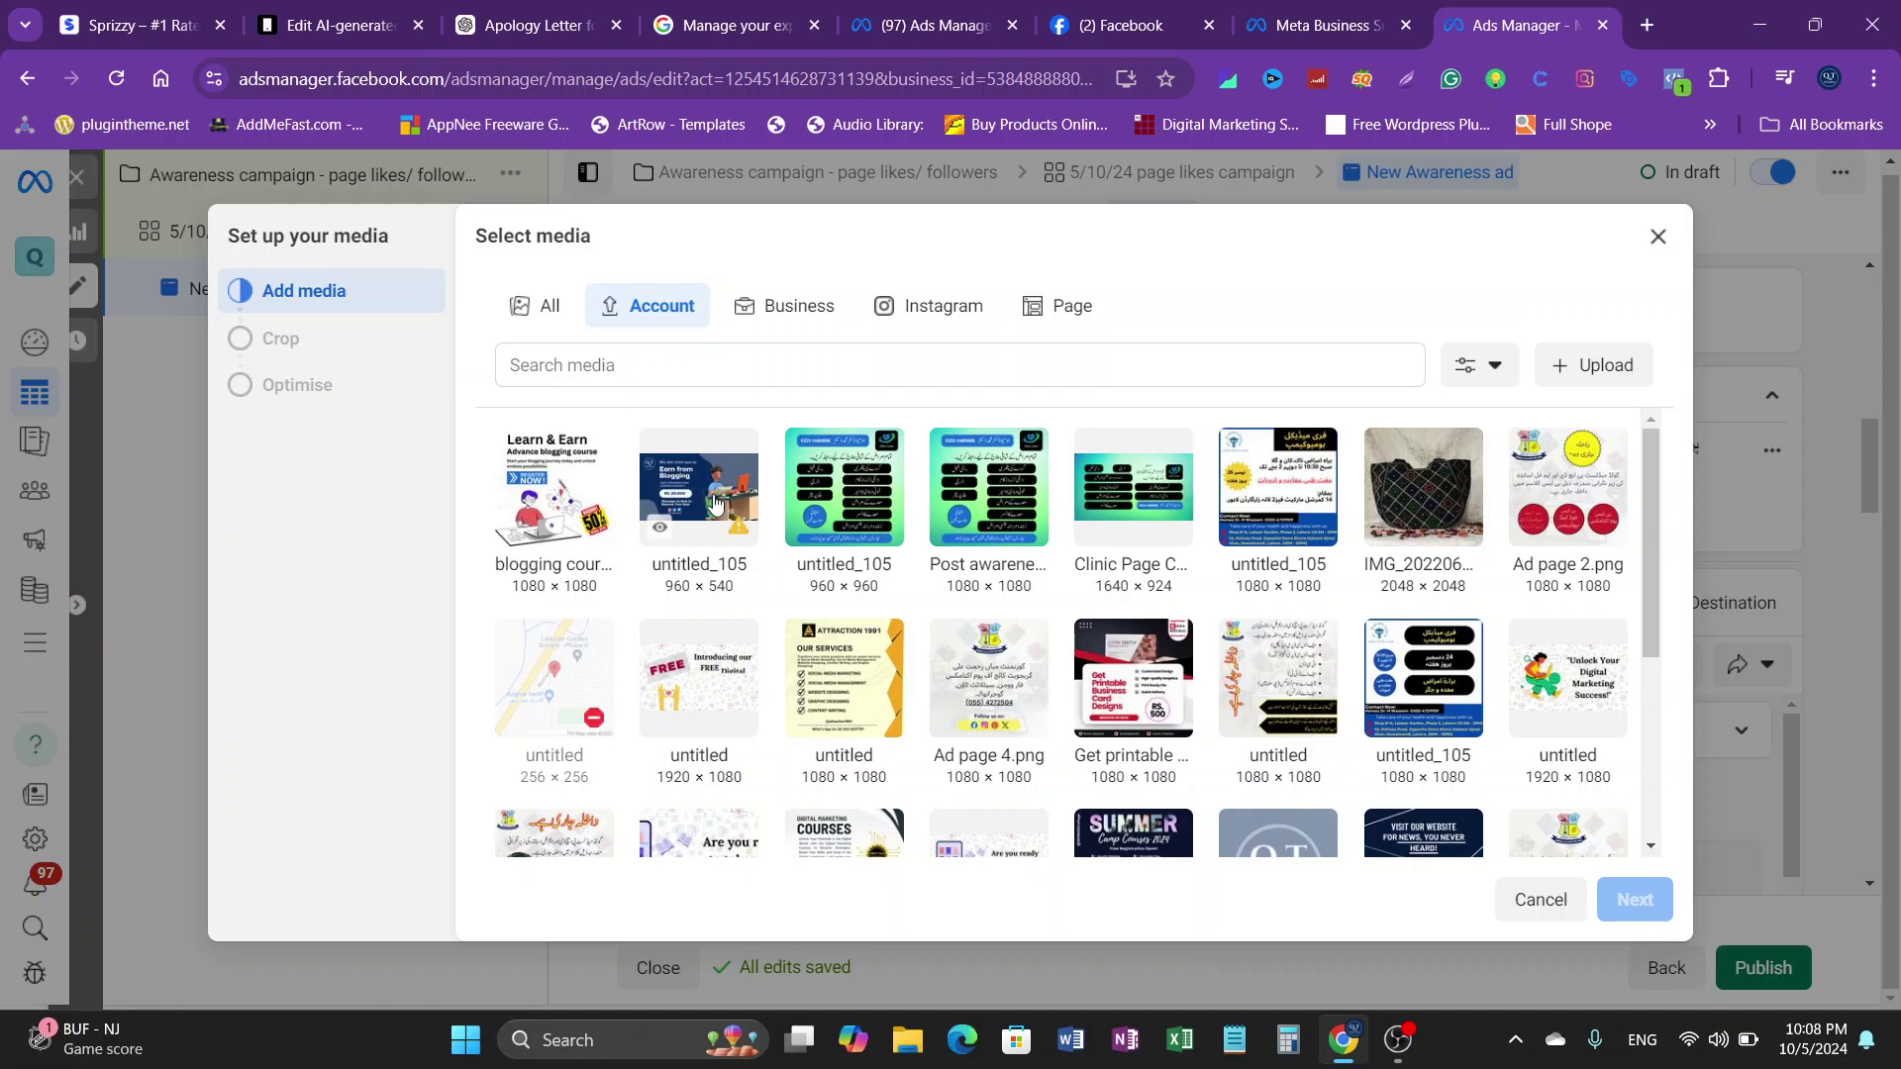
scroll(879, 586, "down", 3)
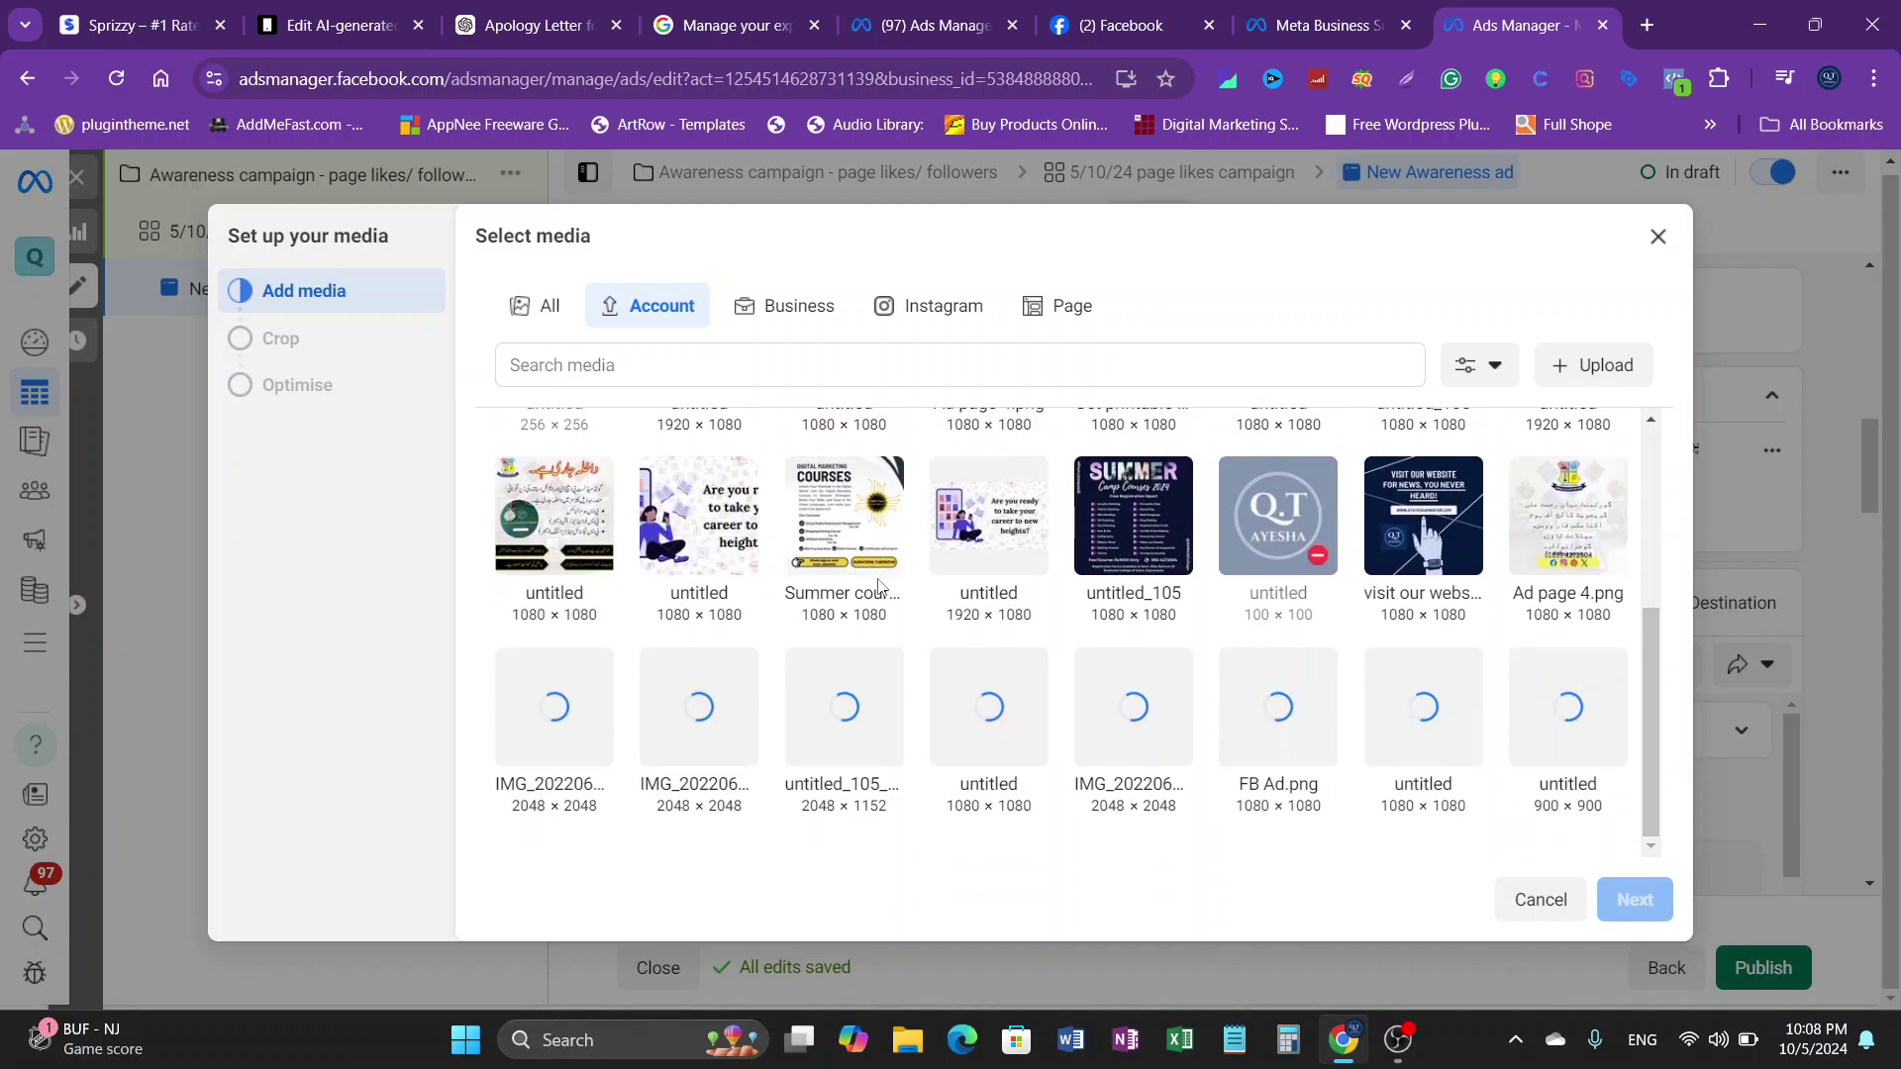
scroll(871, 555, "up", 3)
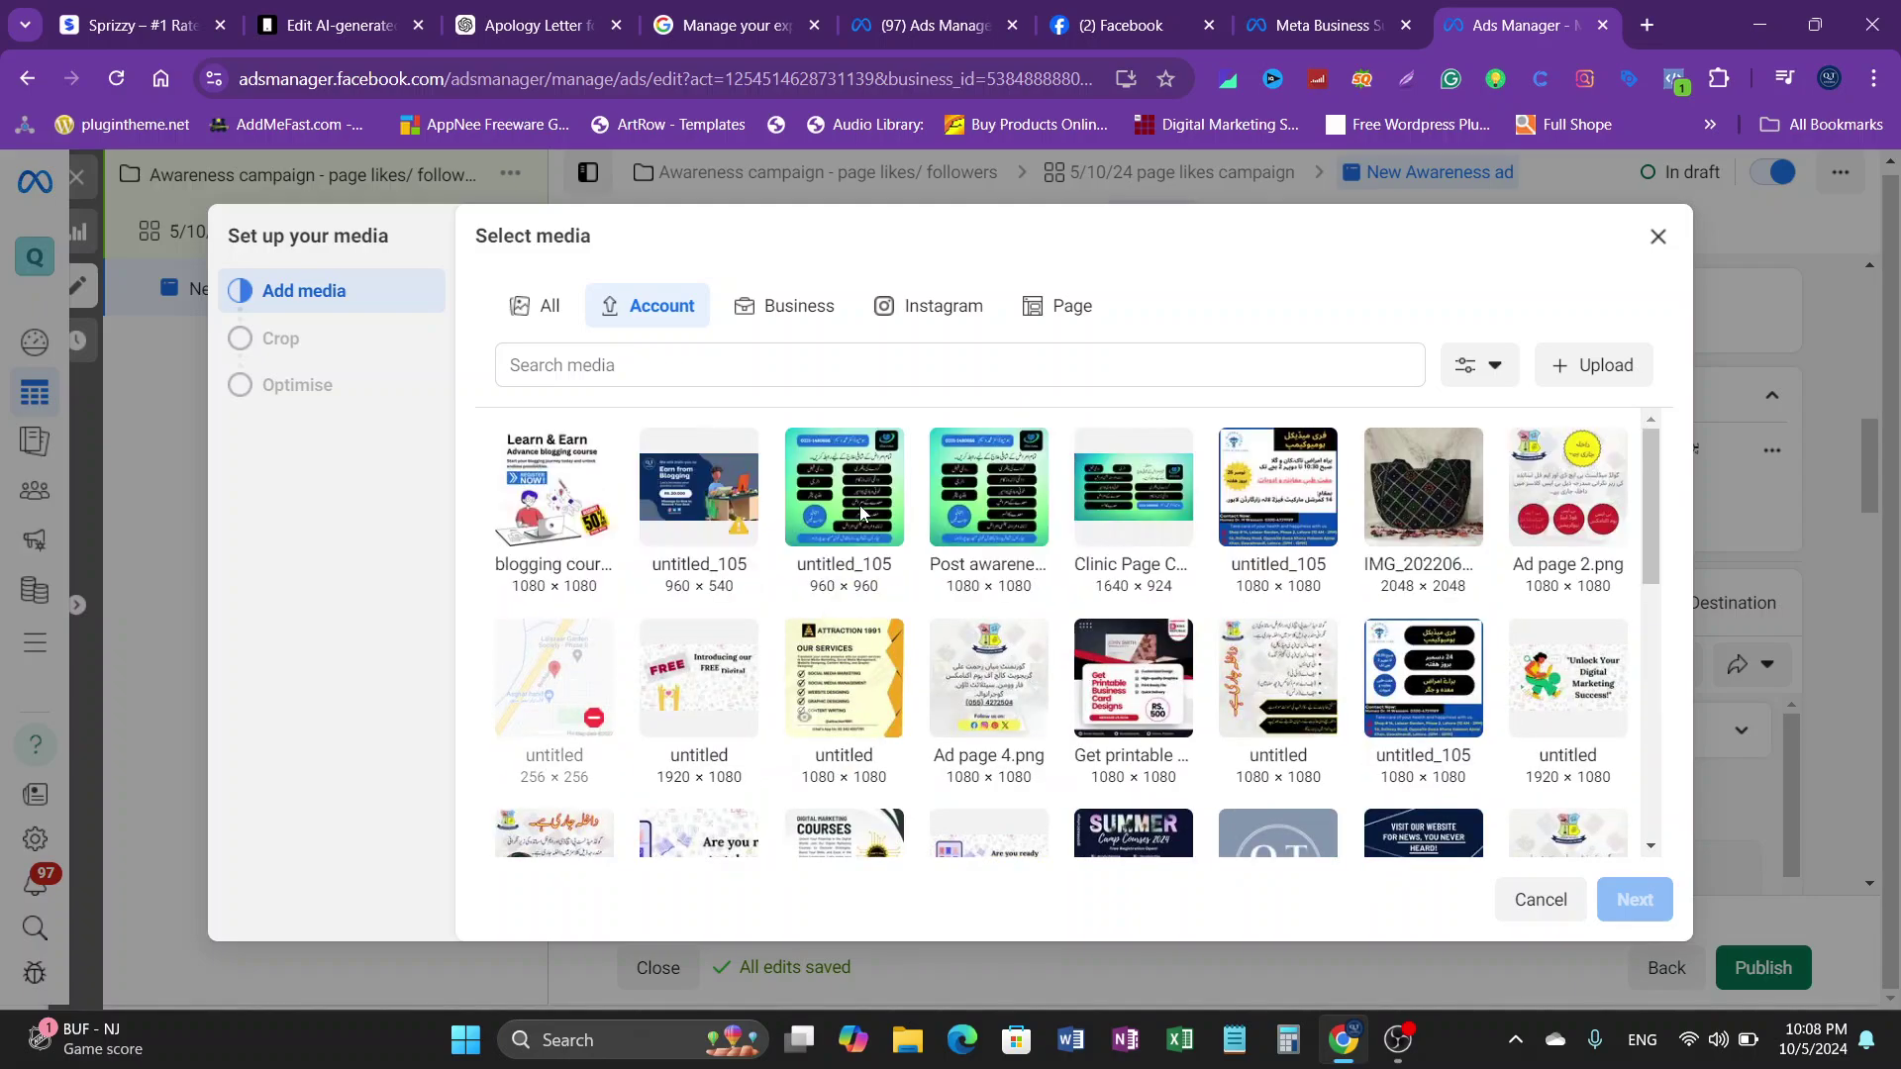
Step: Switch to the Facebook Page, open its cover photo at full size and start saving it as an image file
left_click(1124, 24)
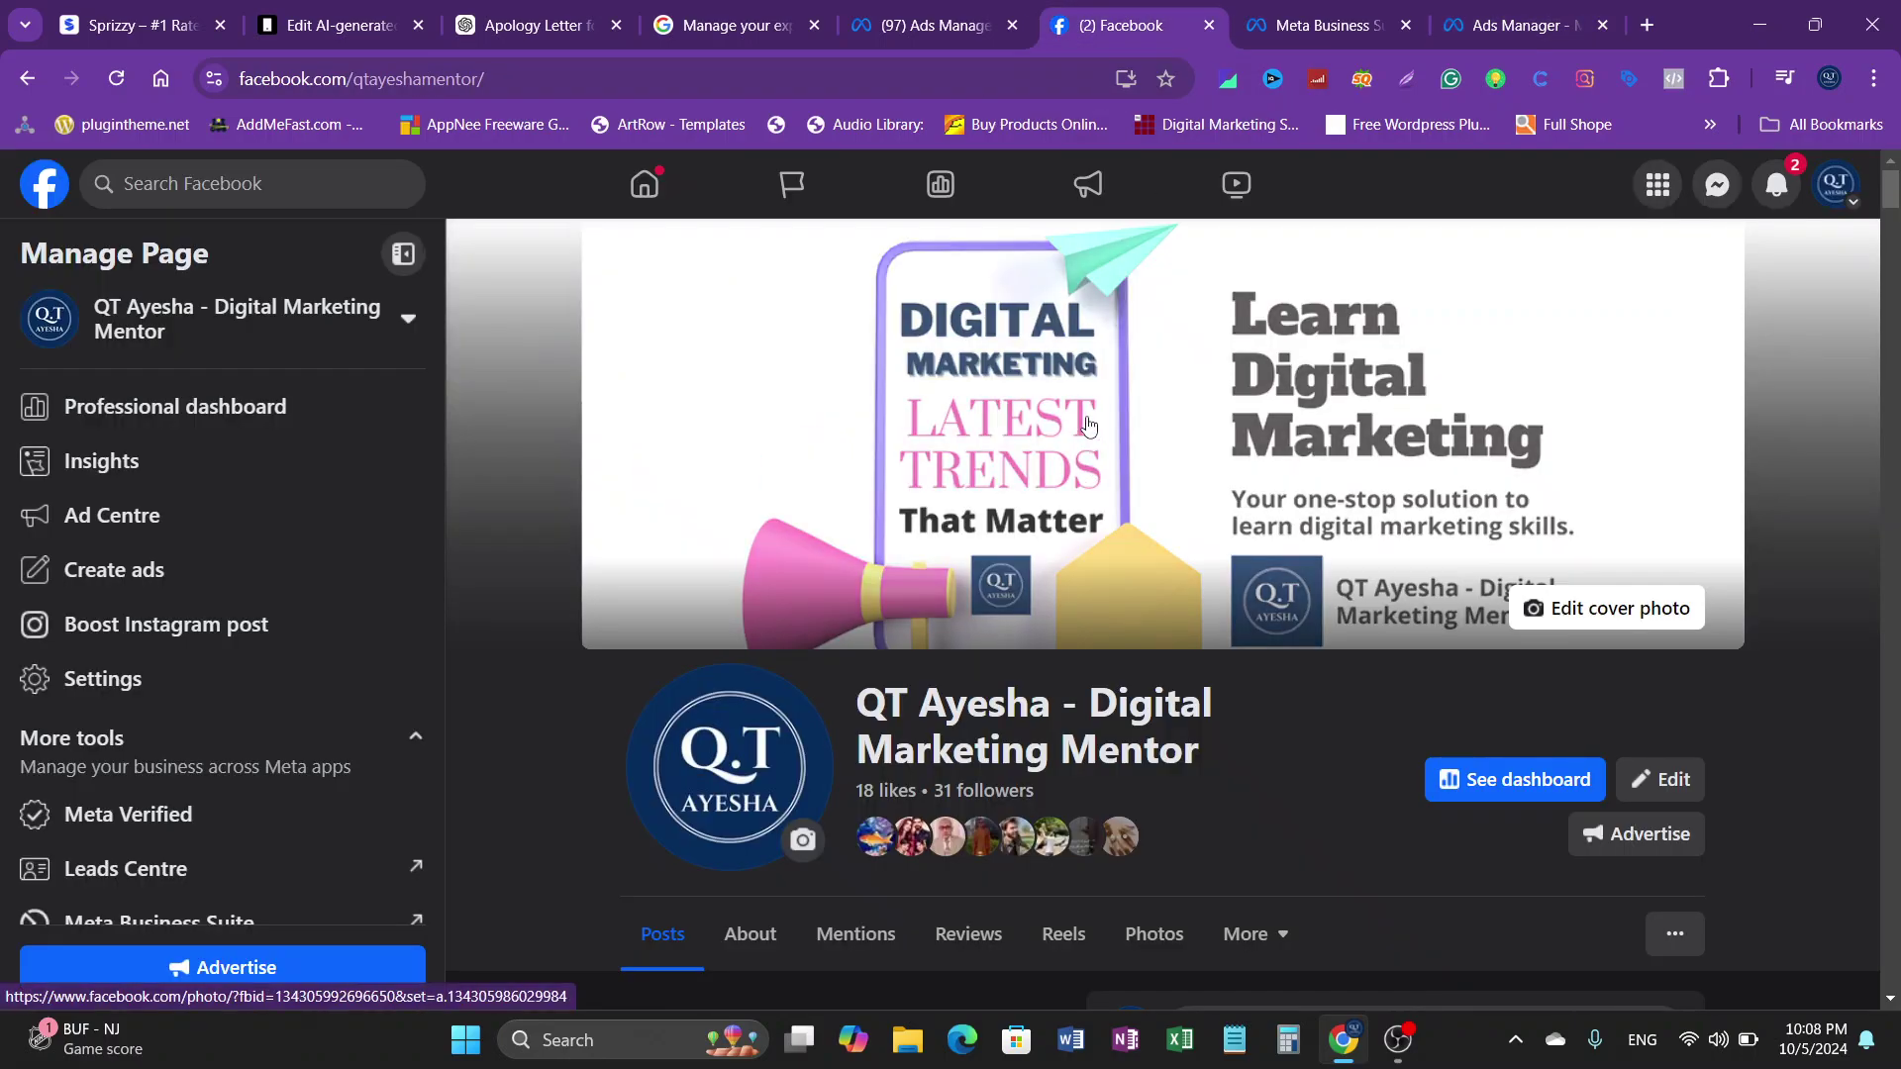
left_click(1087, 425)
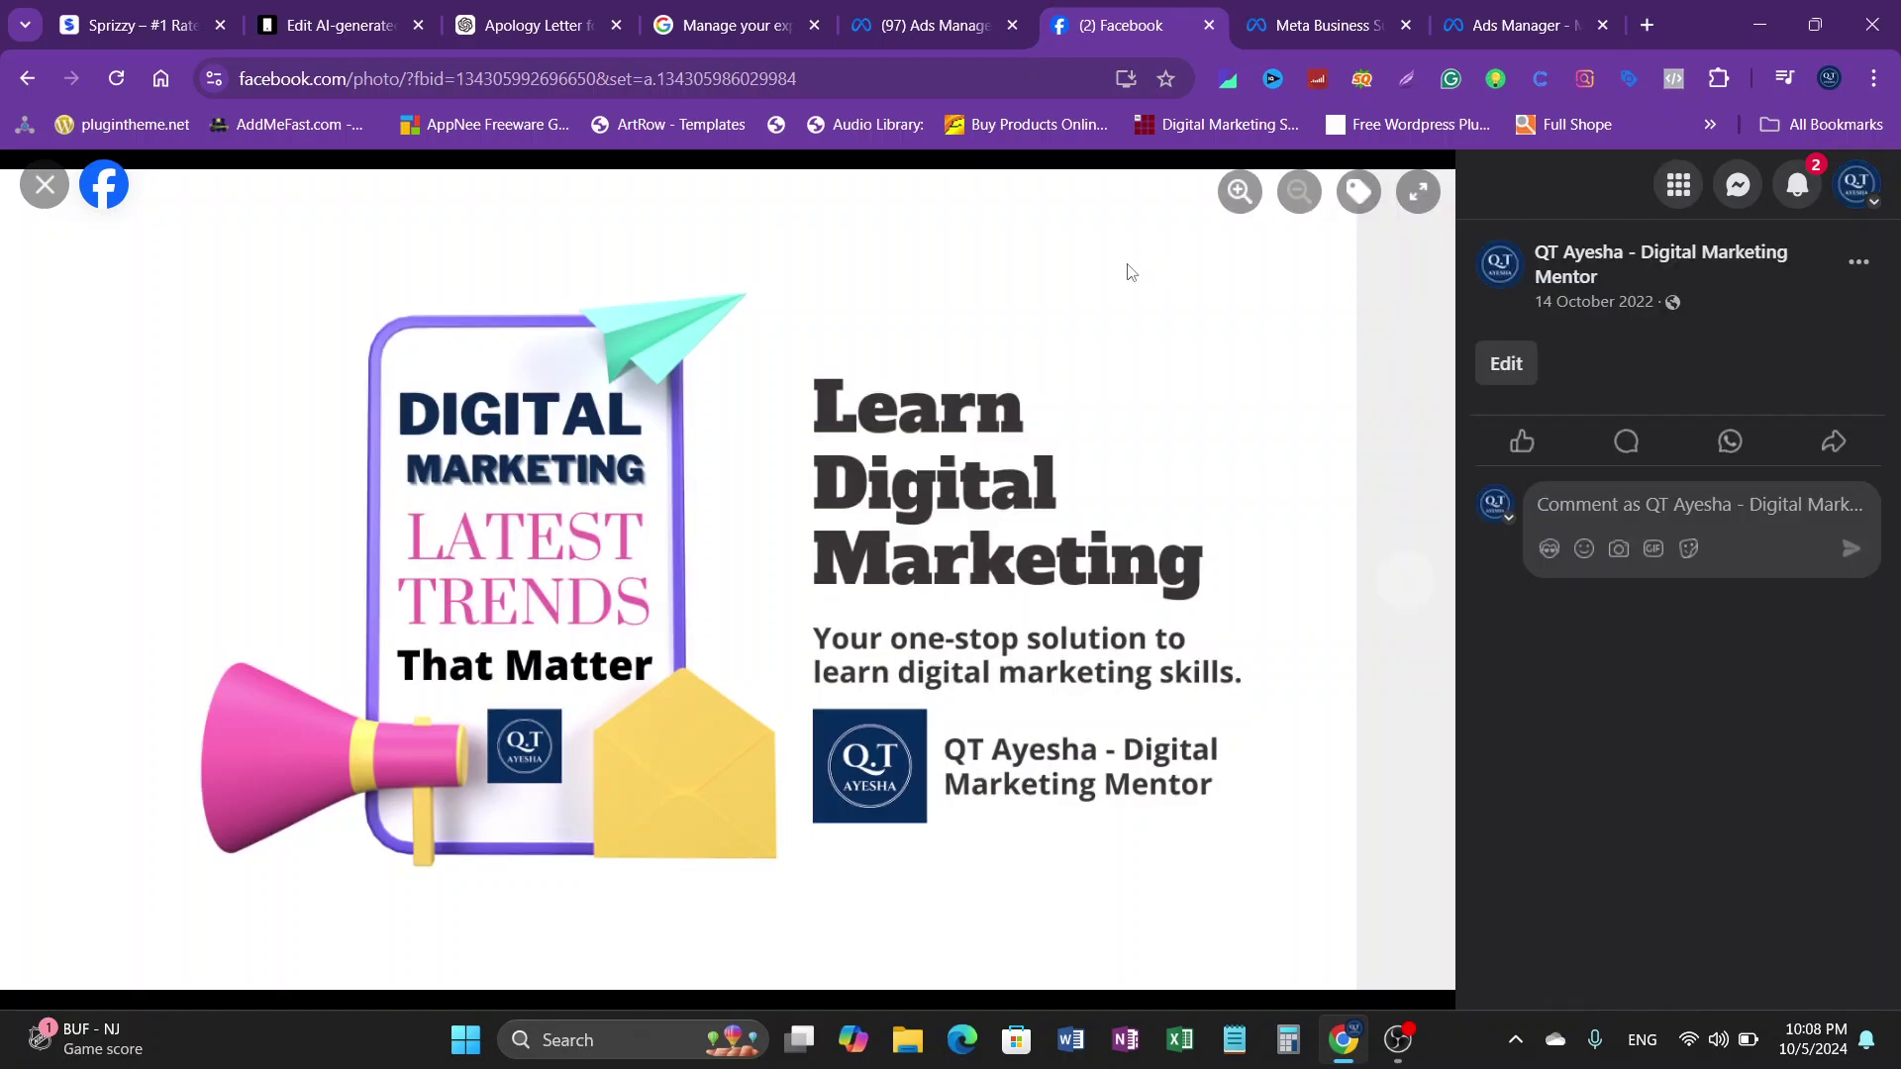
right_click(988, 304)
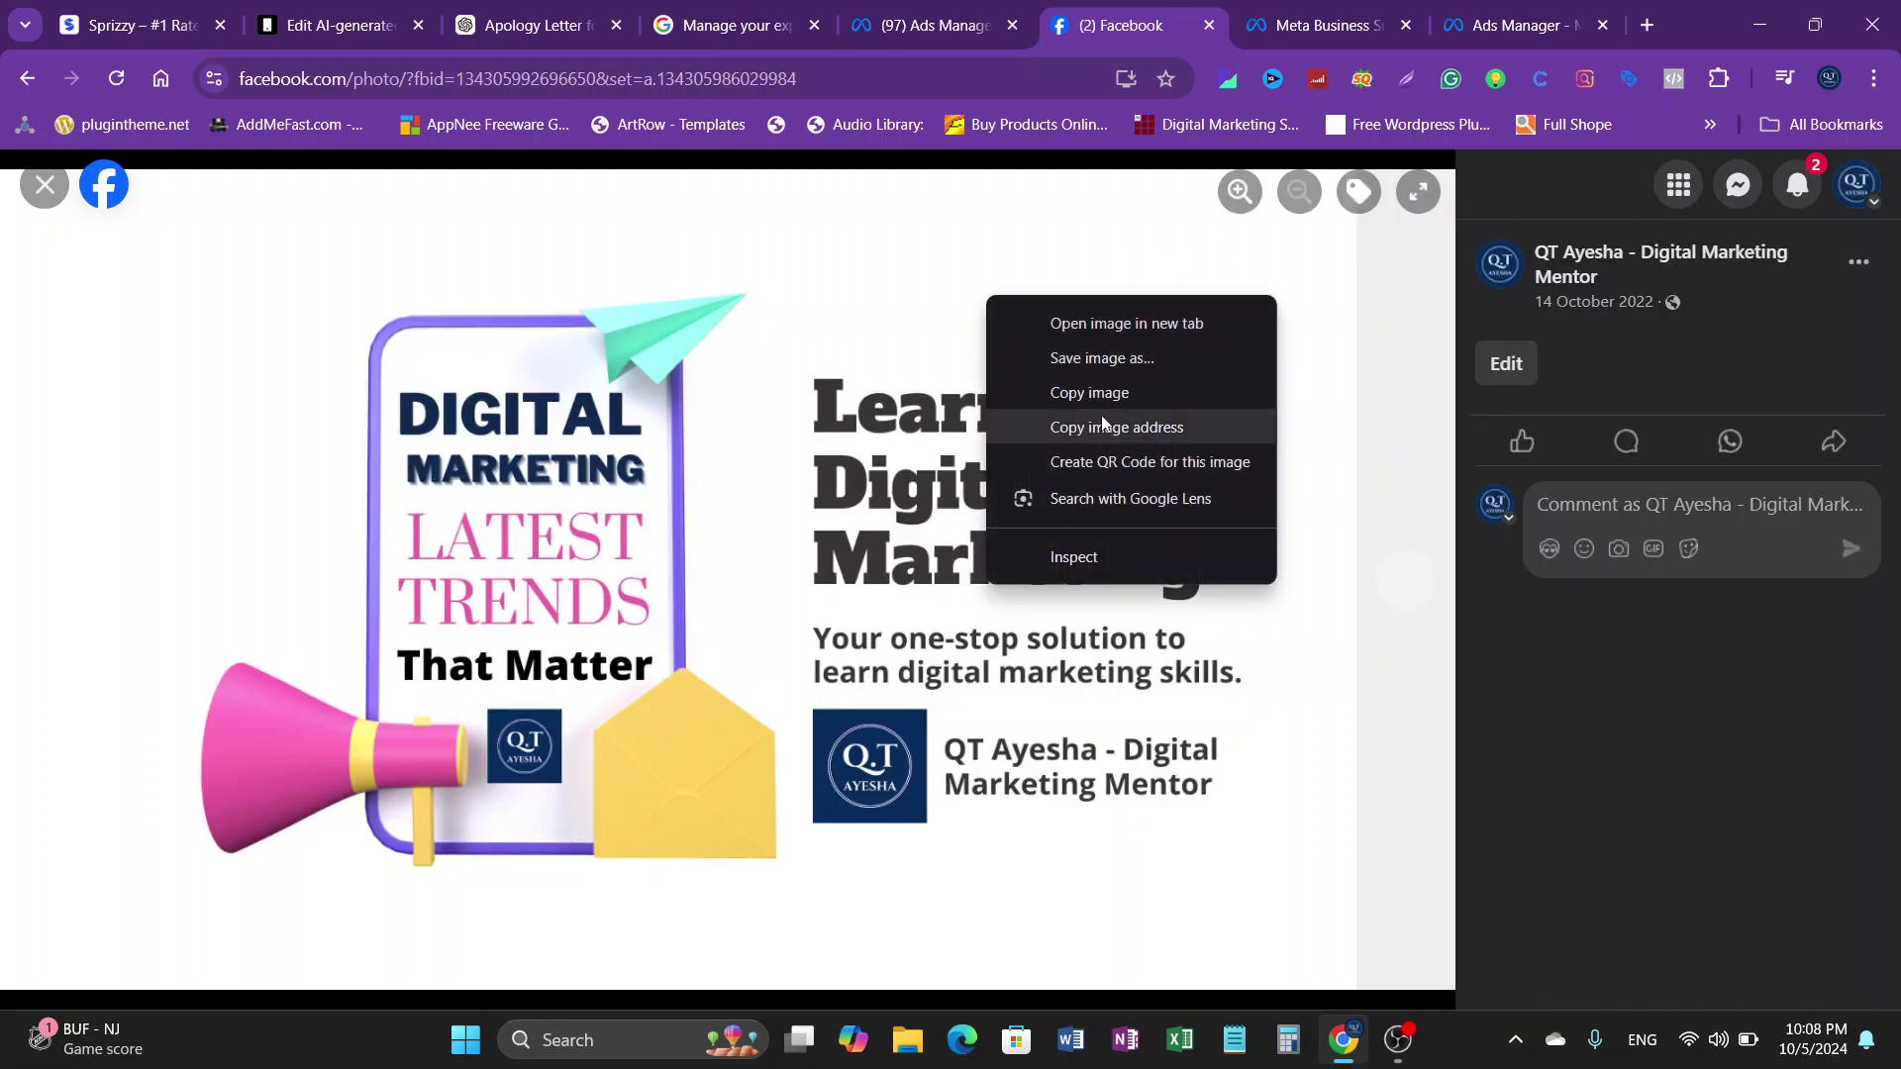
left_click(1091, 359)
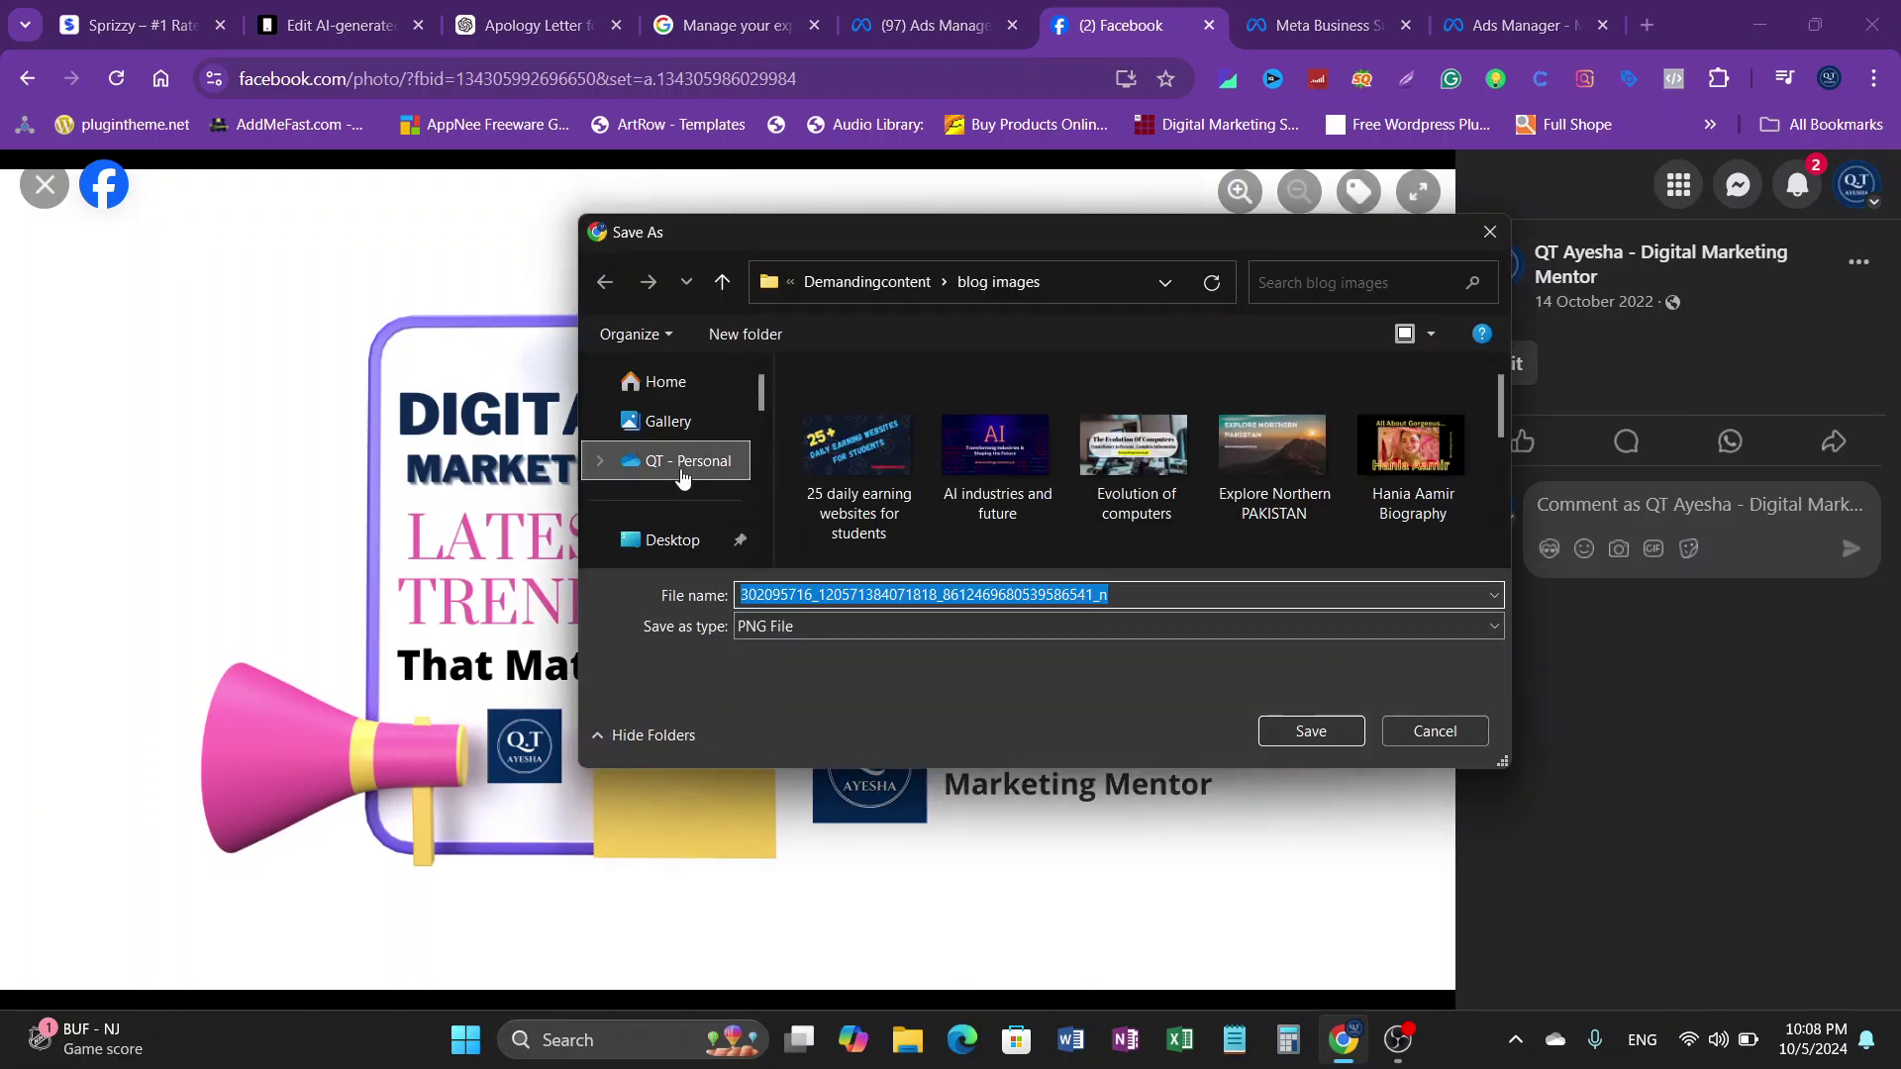
Step: Set the save location to the Facebook Ads Shorts YT folder within the mentor website's folder on New Volume (E:)
left_click(790, 282)
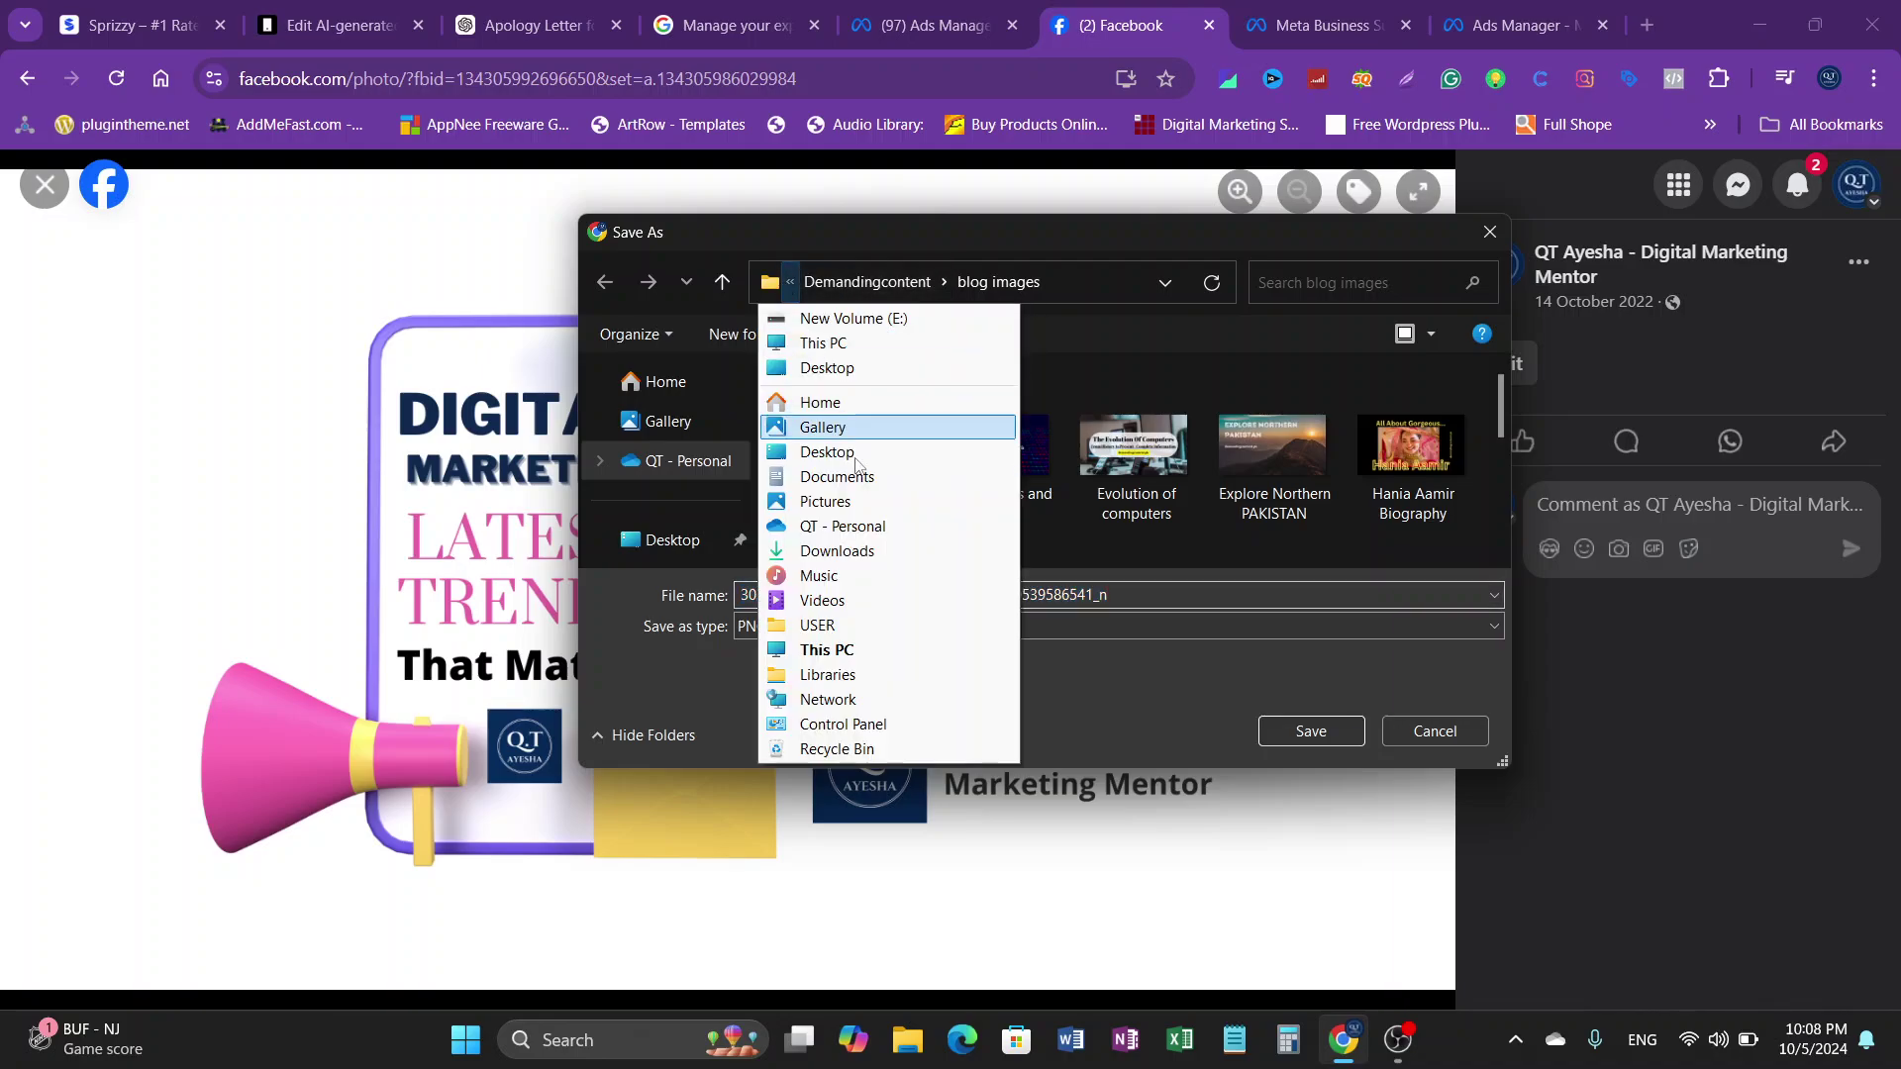
left_click(919, 343)
double_click(1210, 424)
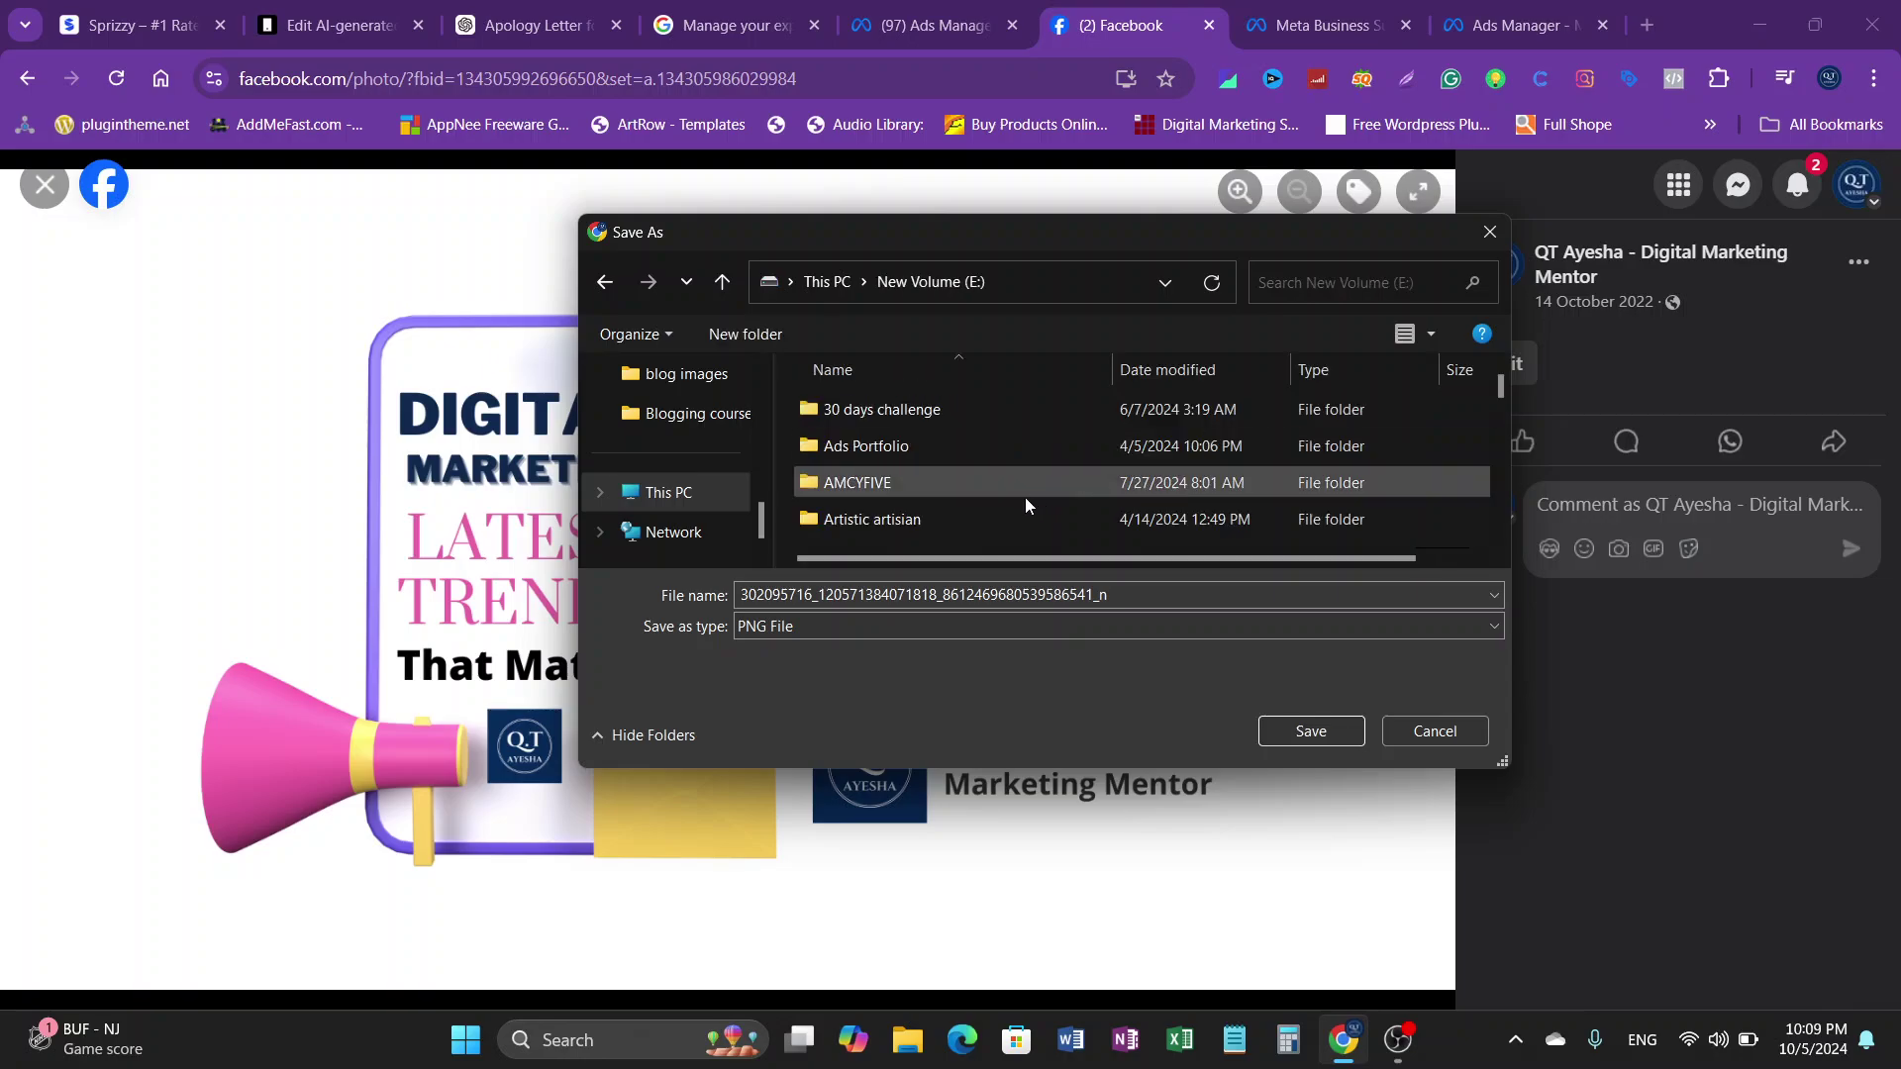
scroll(978, 501, "down", 8)
double_click(905, 495)
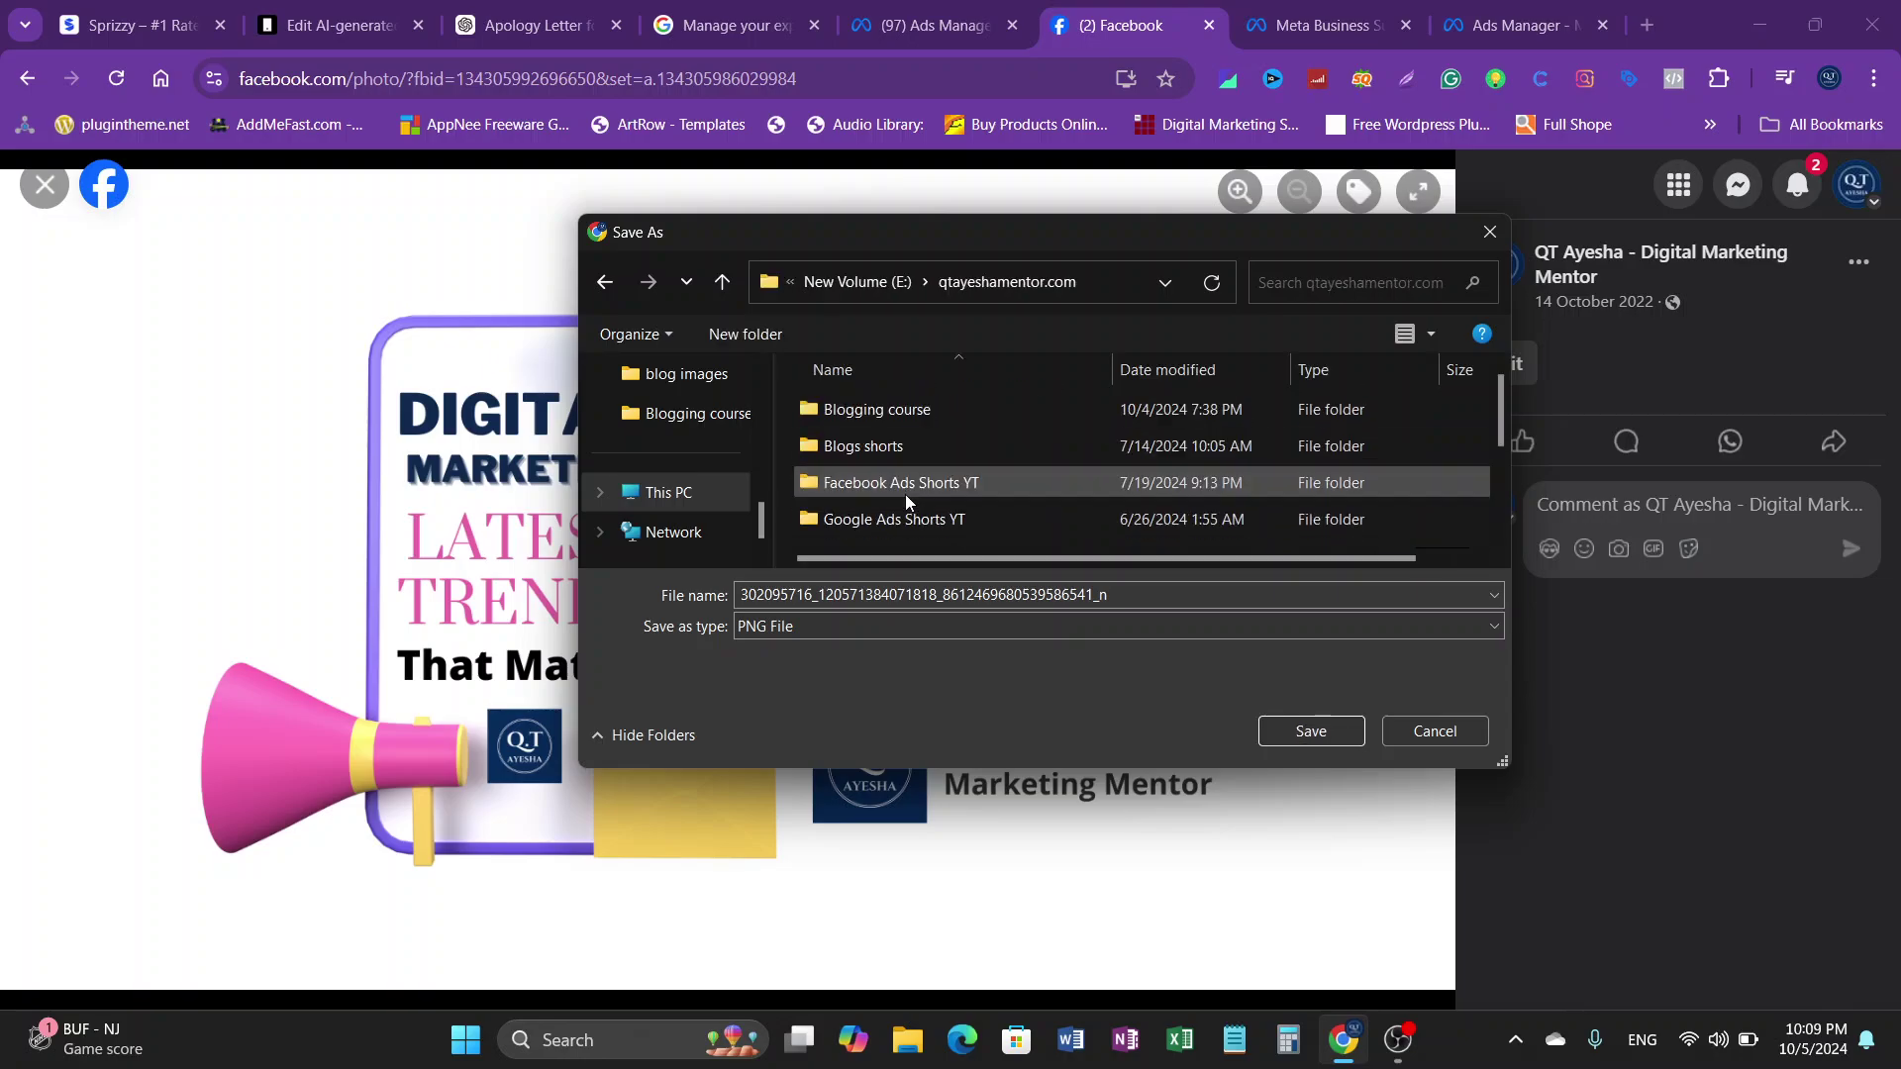
left_click(869, 485)
double_click(869, 485)
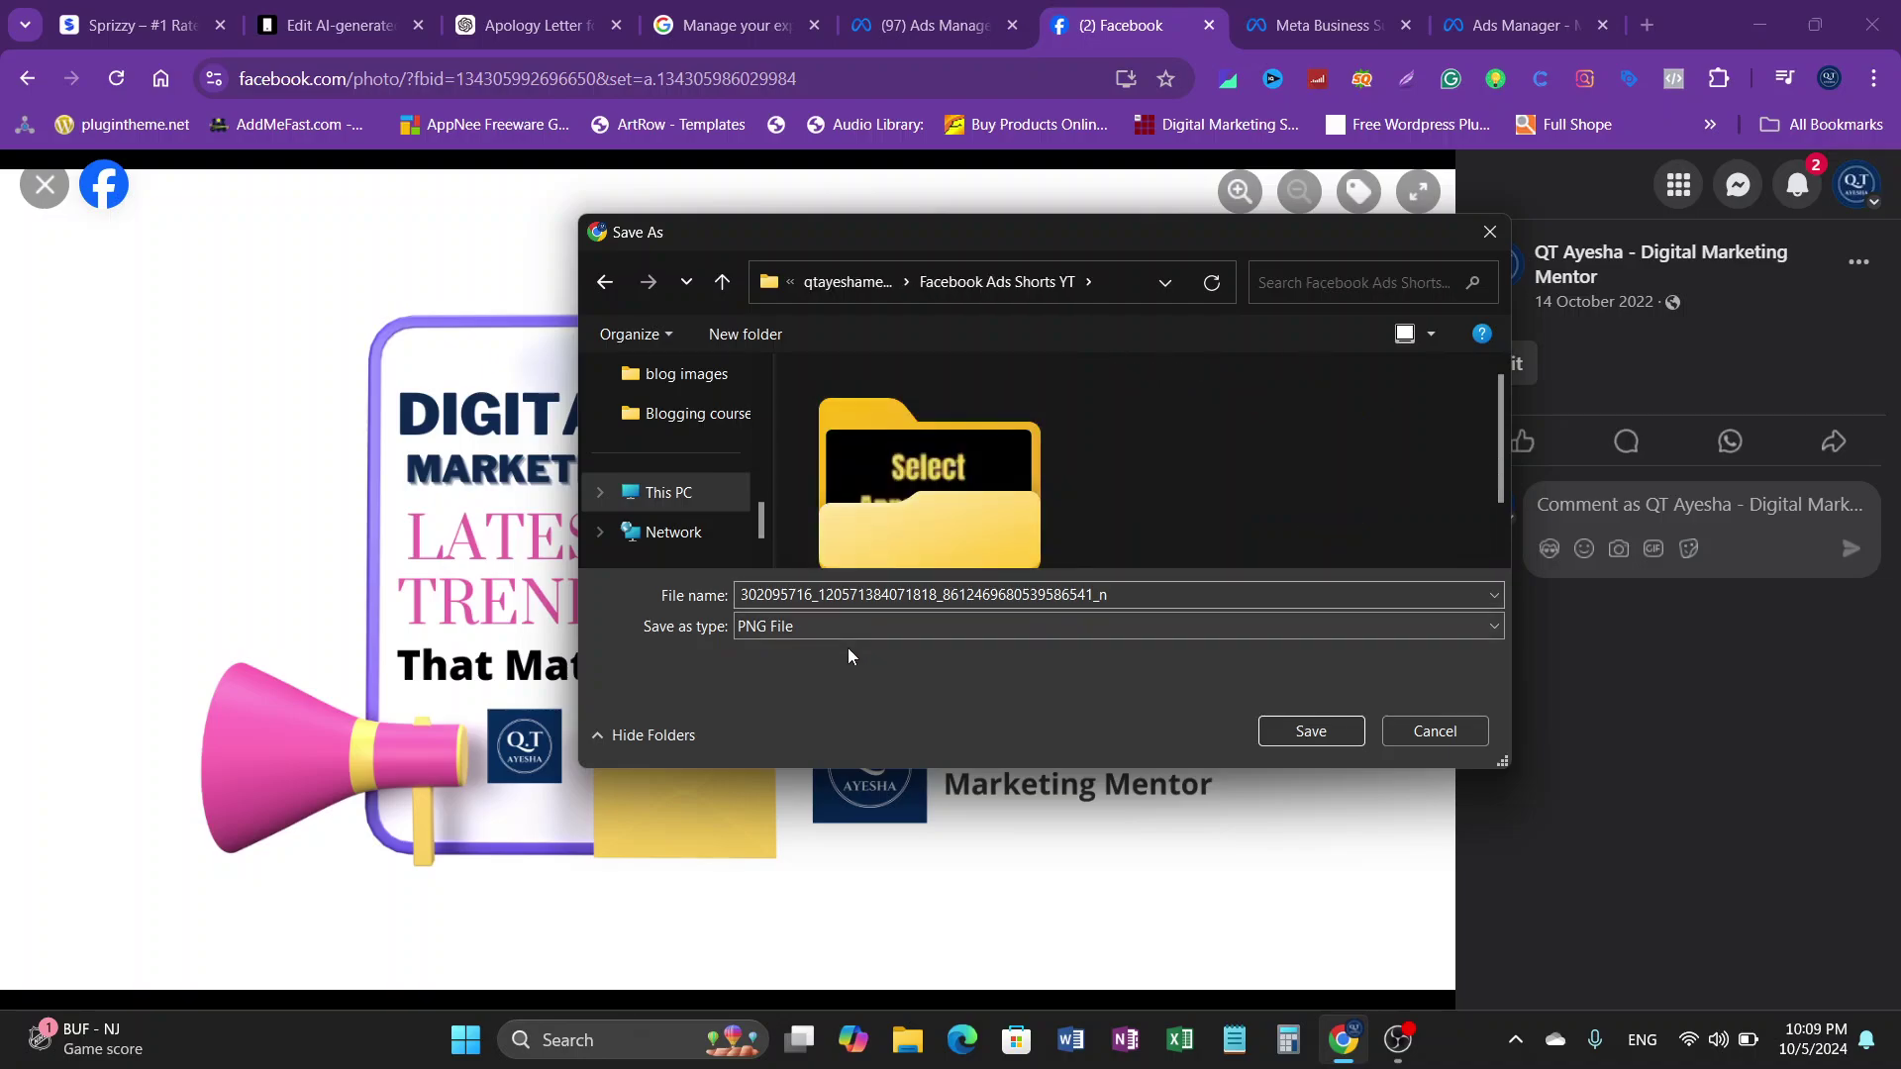
Step: Save the cover photo as a PNG file named "Awareness campaign creative"
left_click(1160, 593)
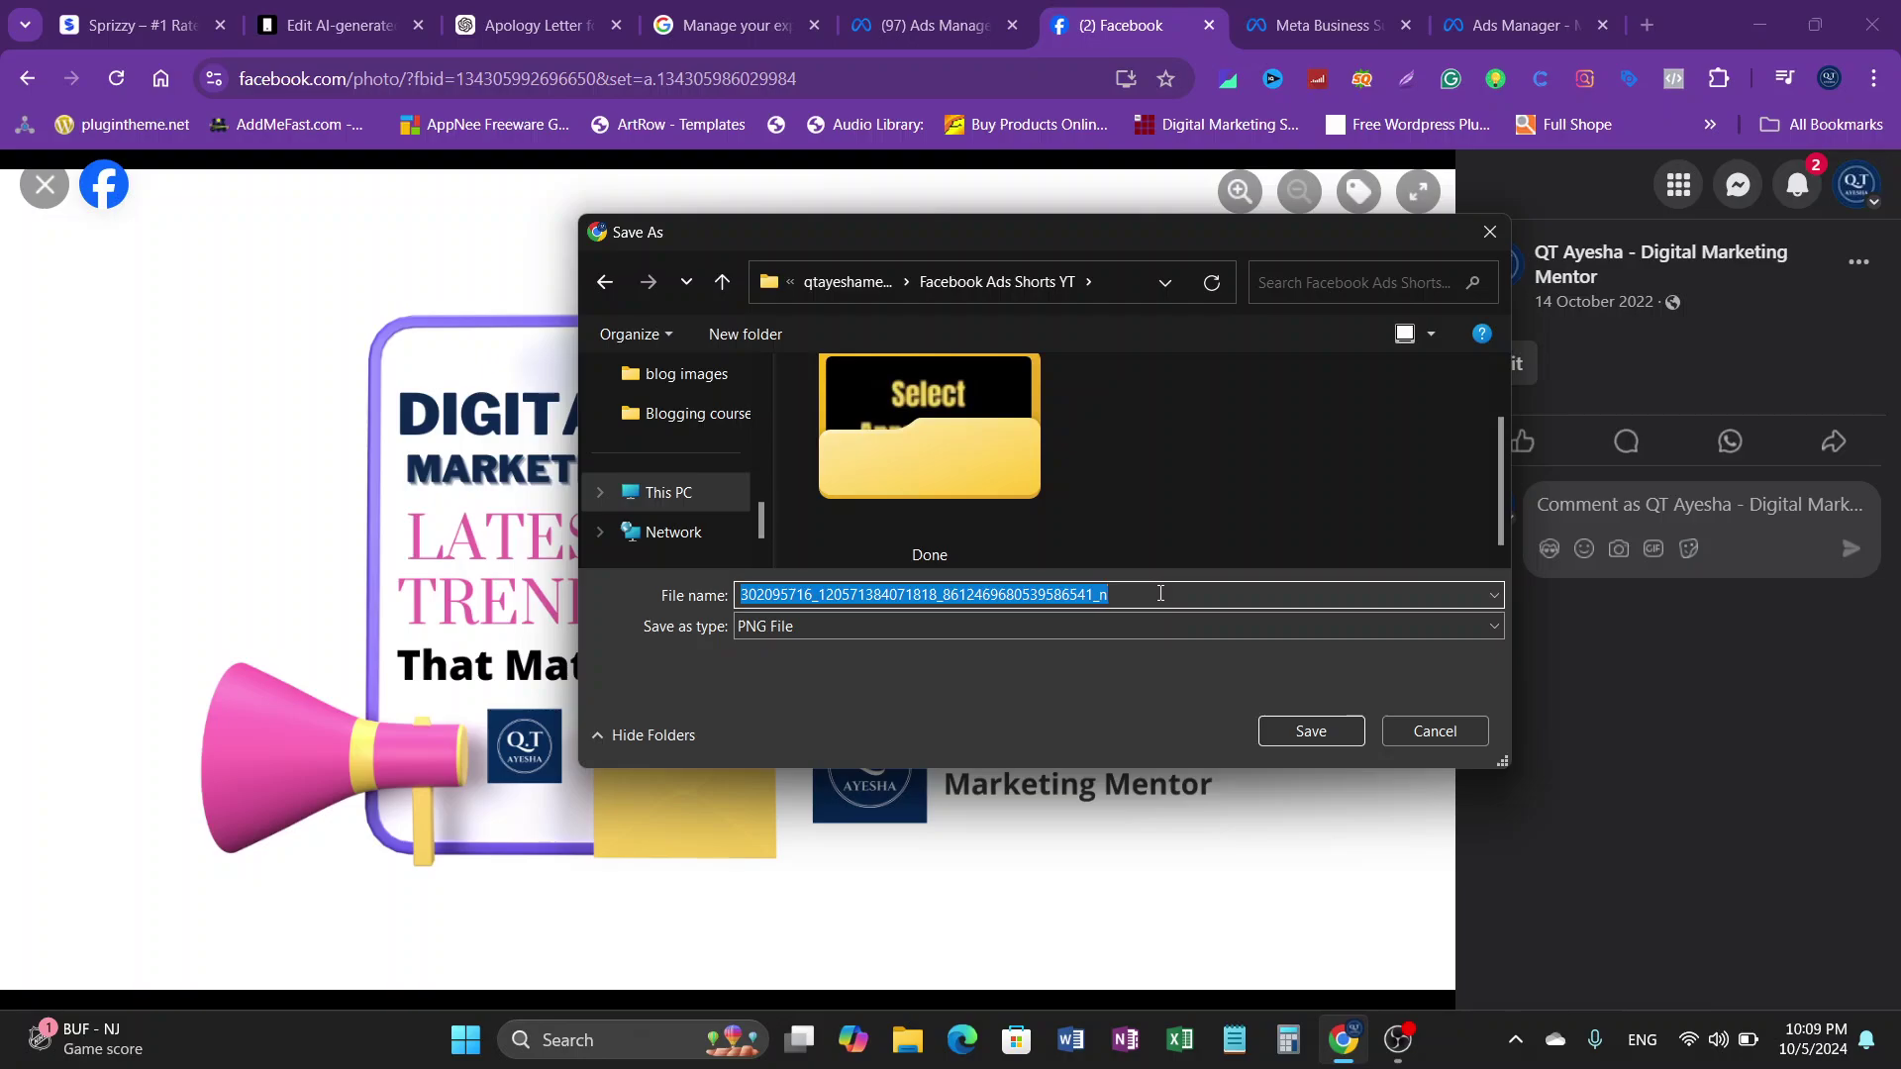
type("Awareness campaign creative")
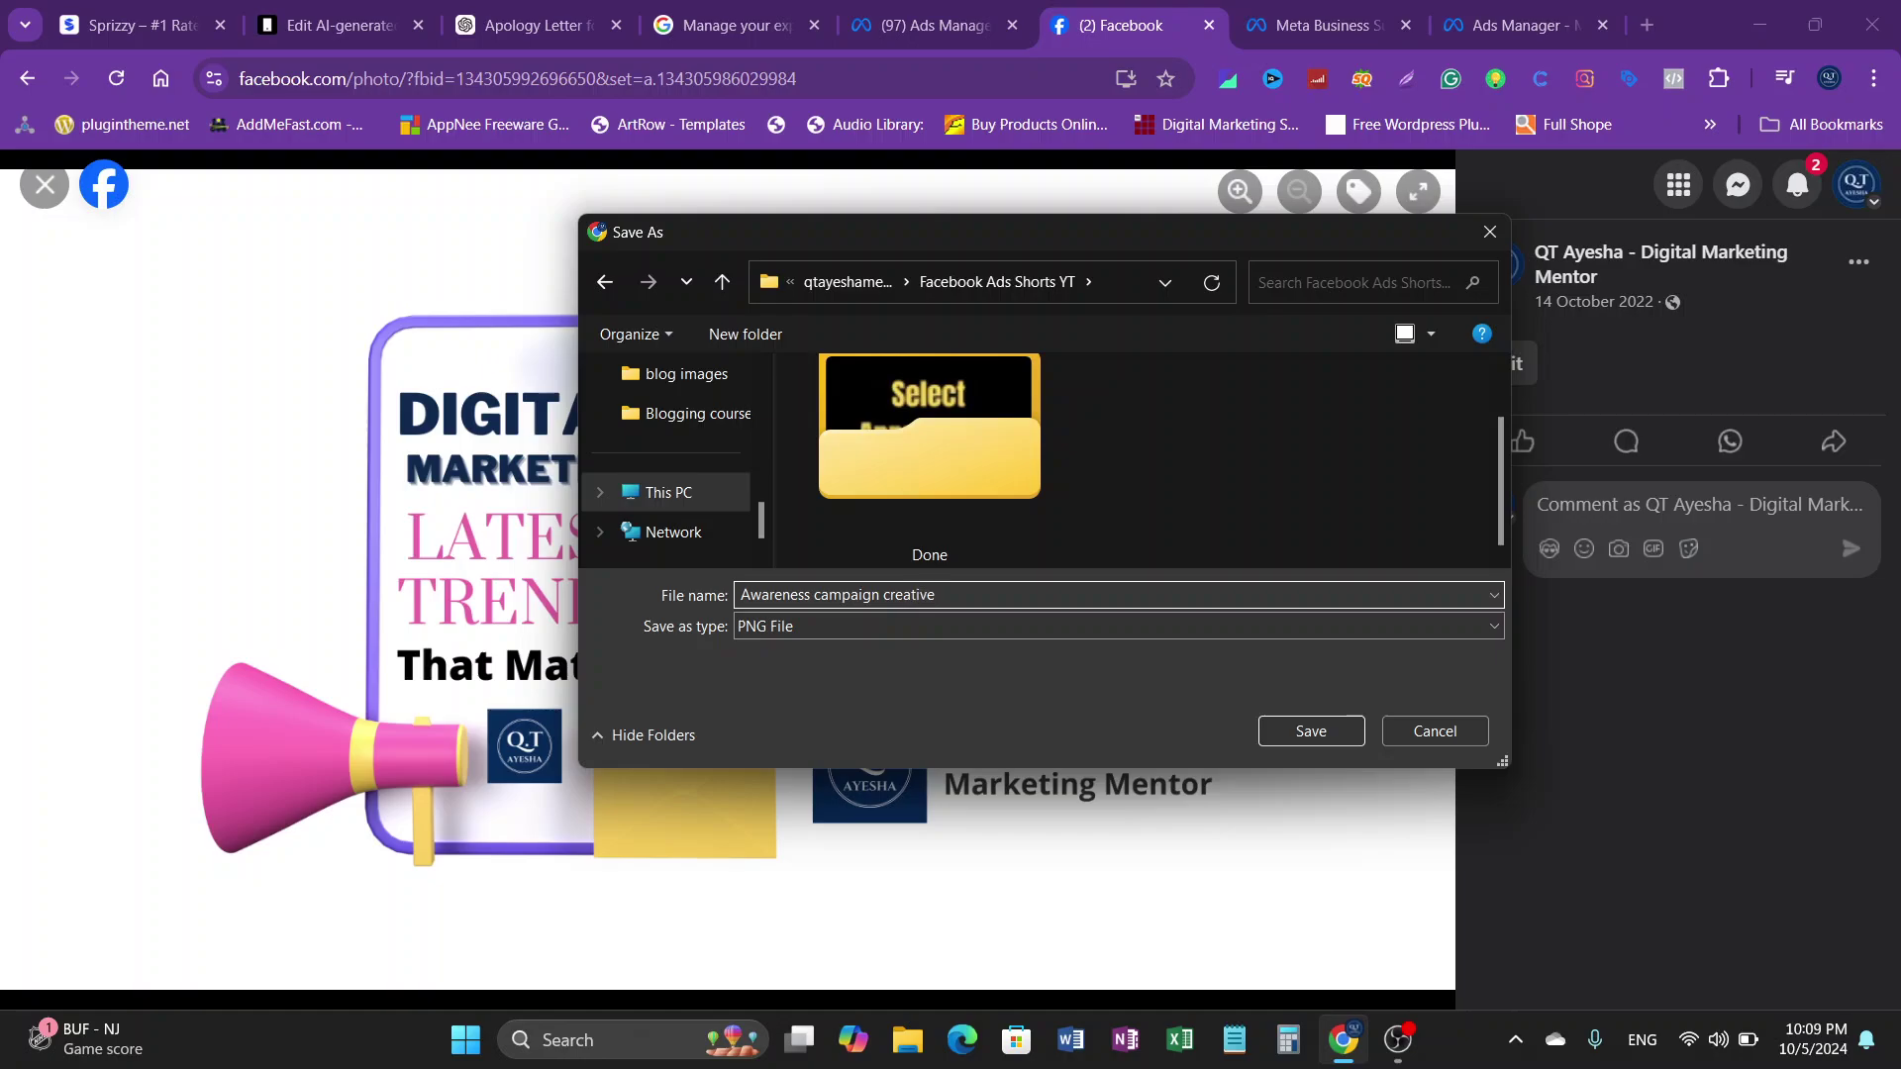
key("Return")
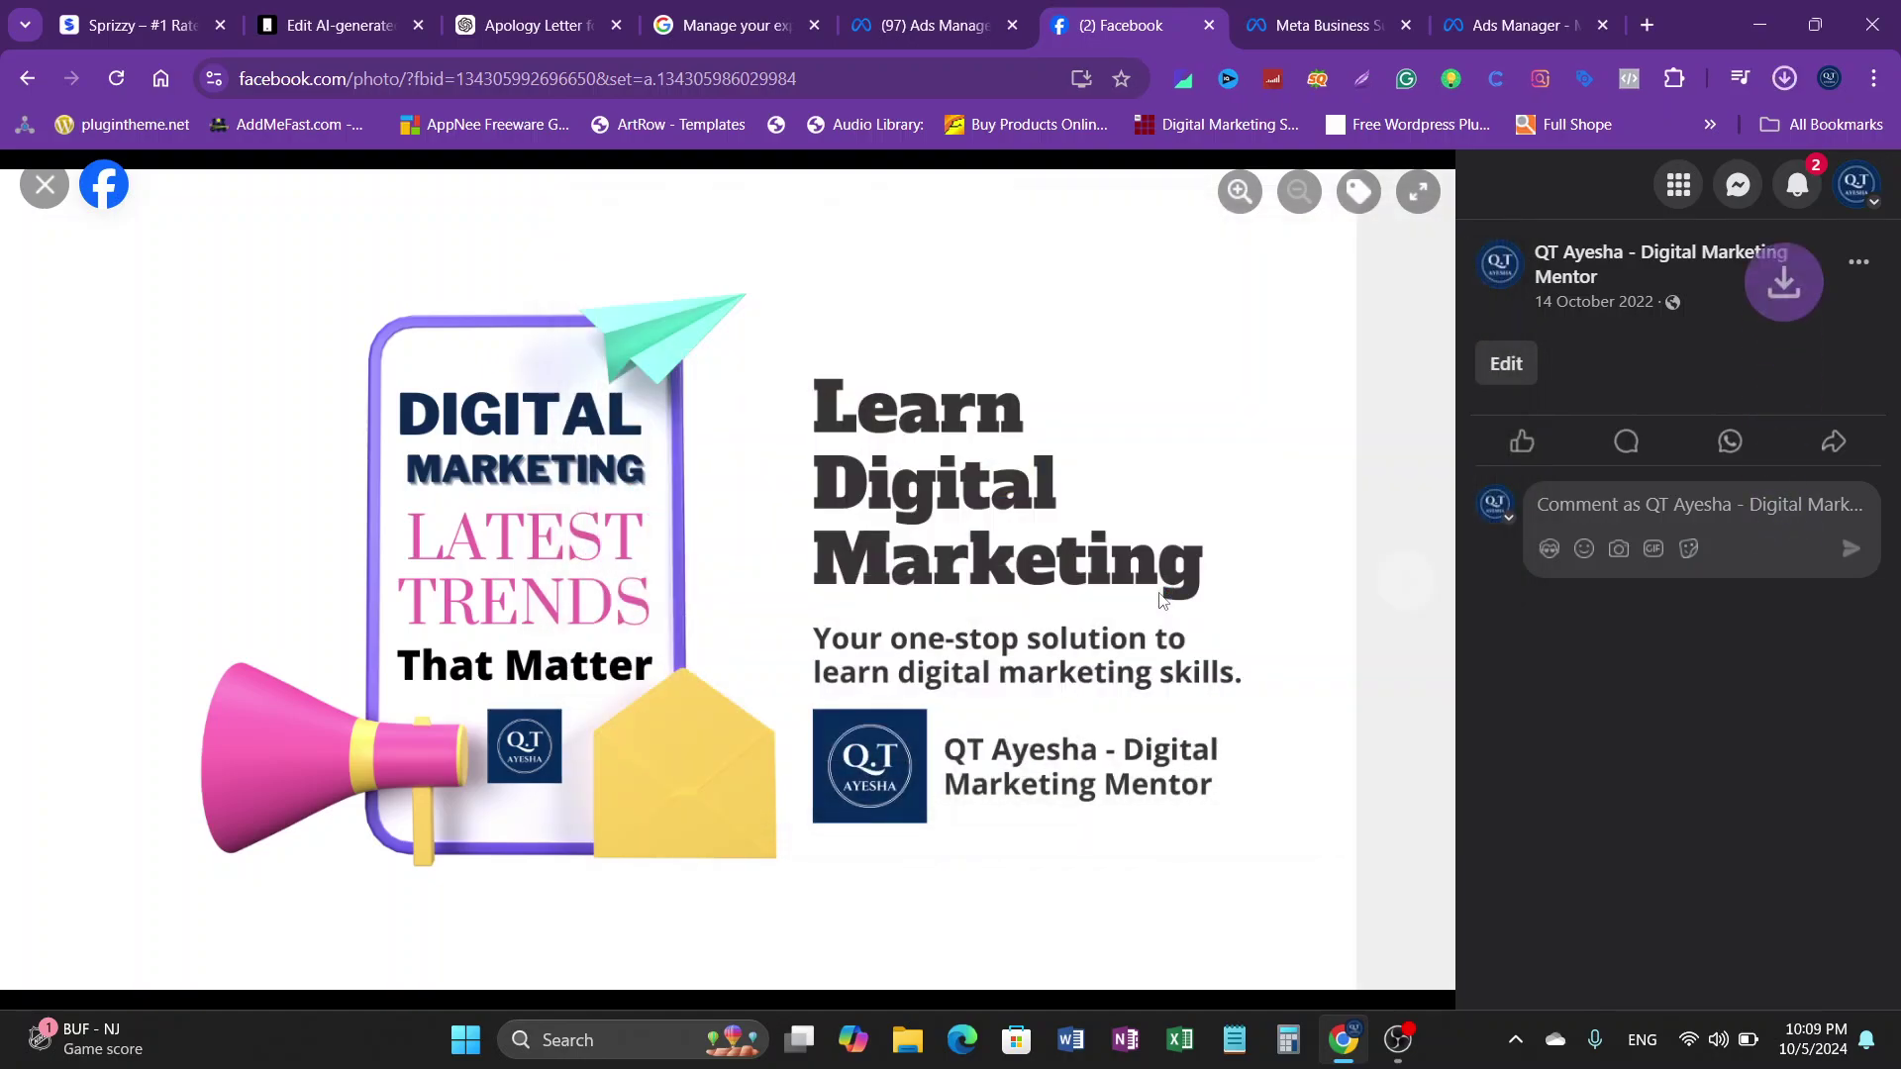
Step: Return to Ads Manager and upload "Awareness campaign creative" from the Facebook Ads Shorts YT folder to the account's media
left_click(1484, 12)
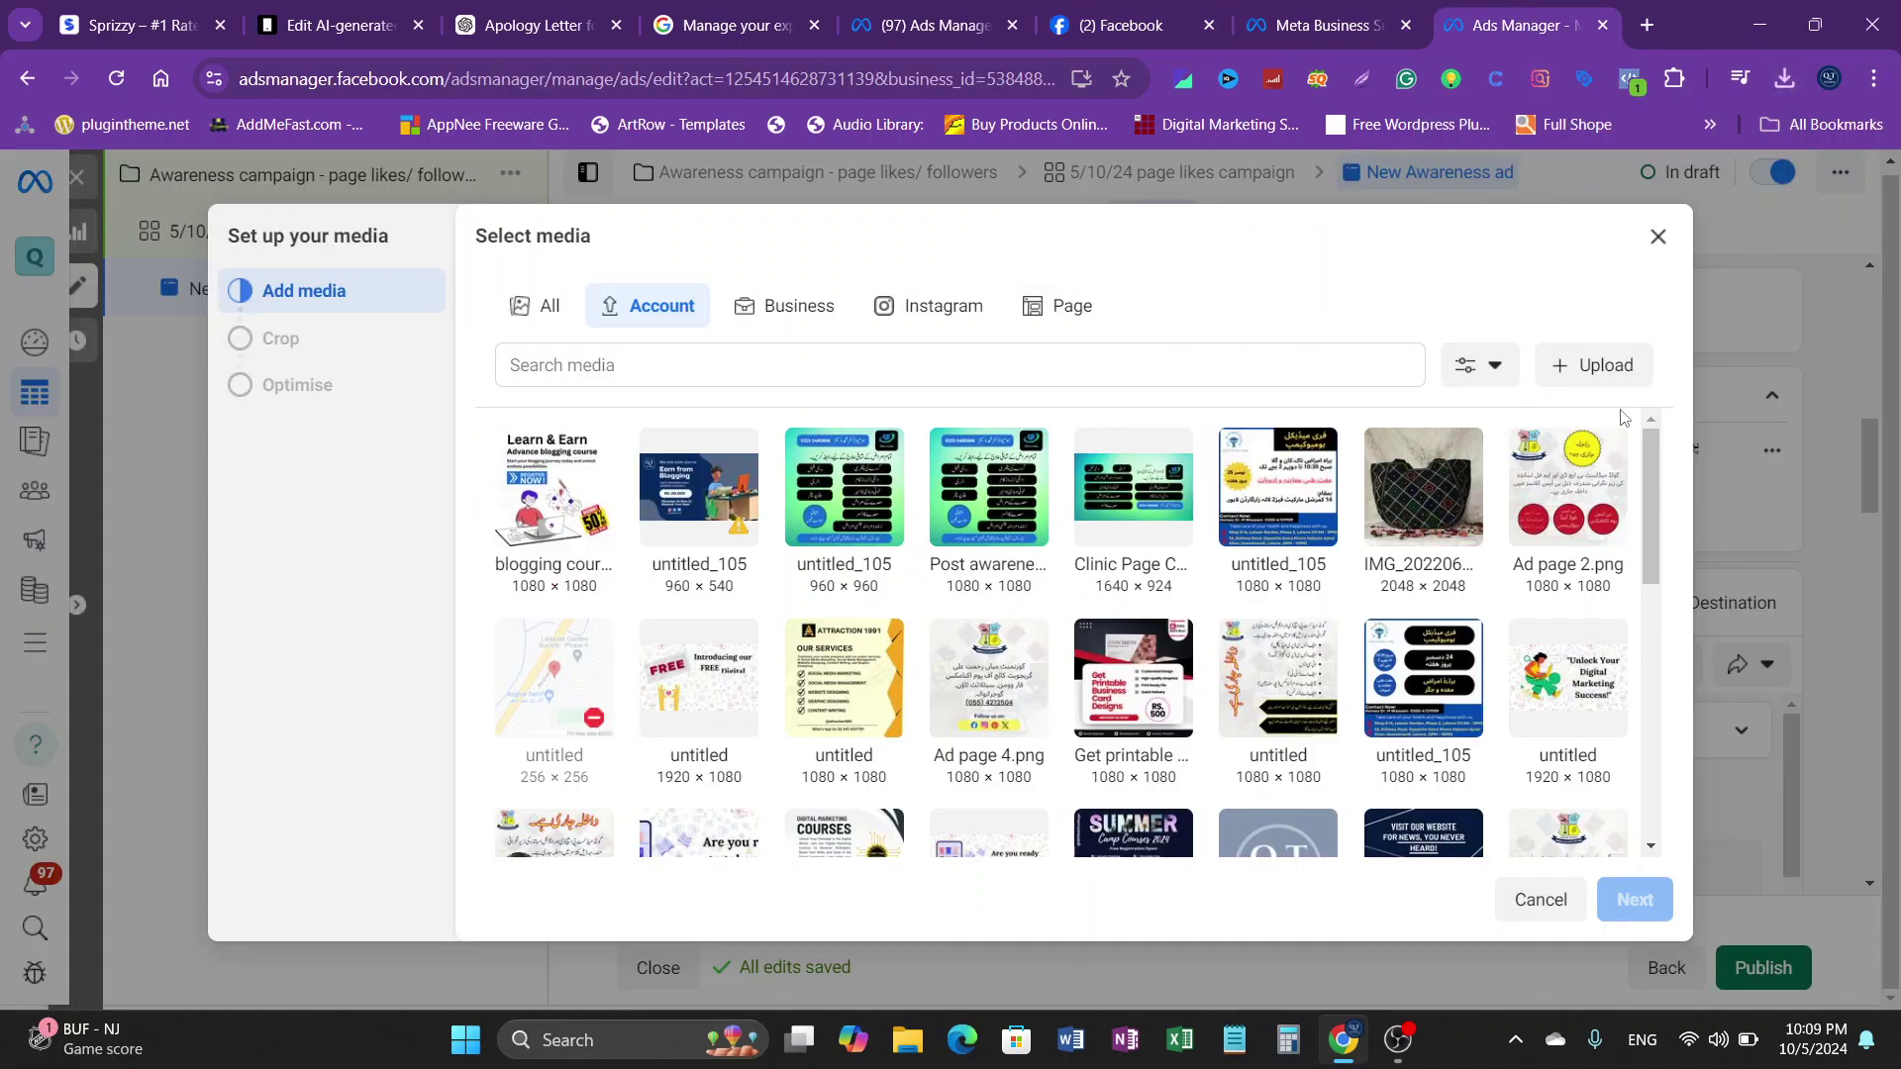
left_click(1593, 365)
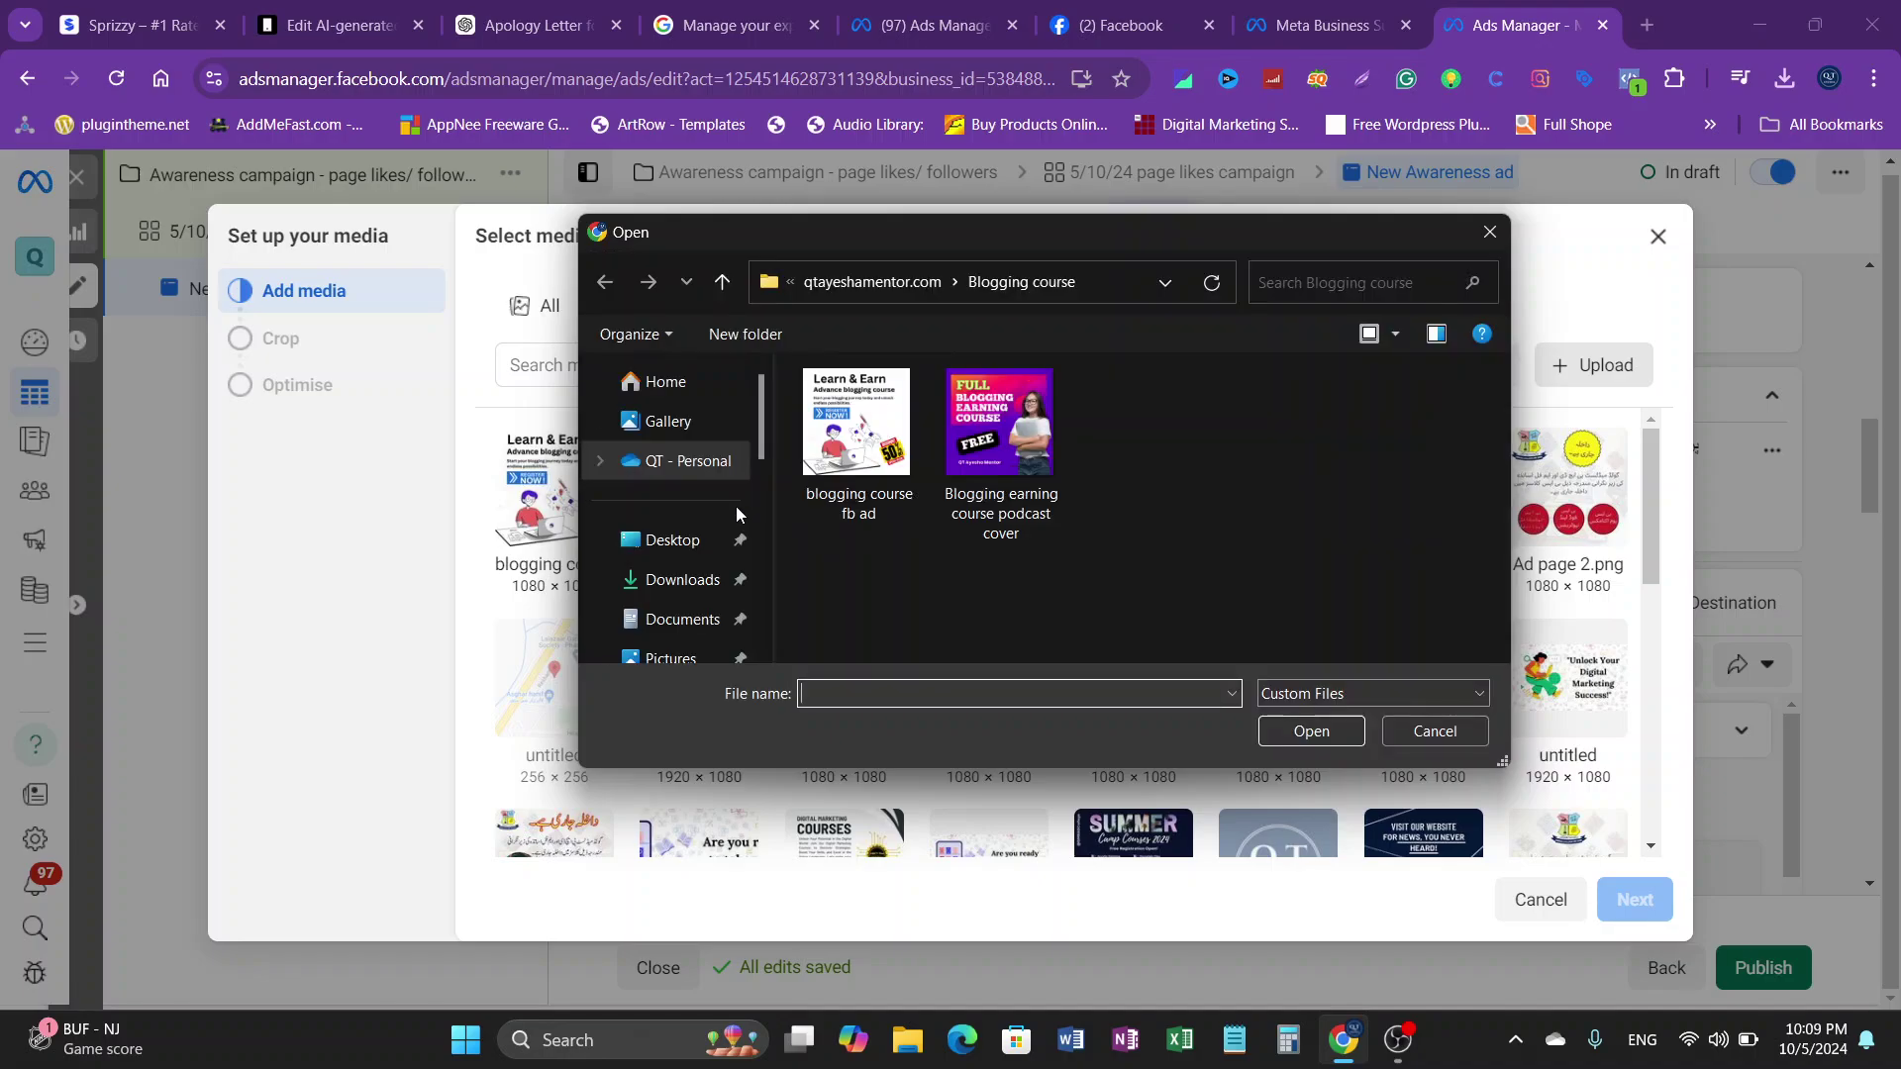
left_click(727, 291)
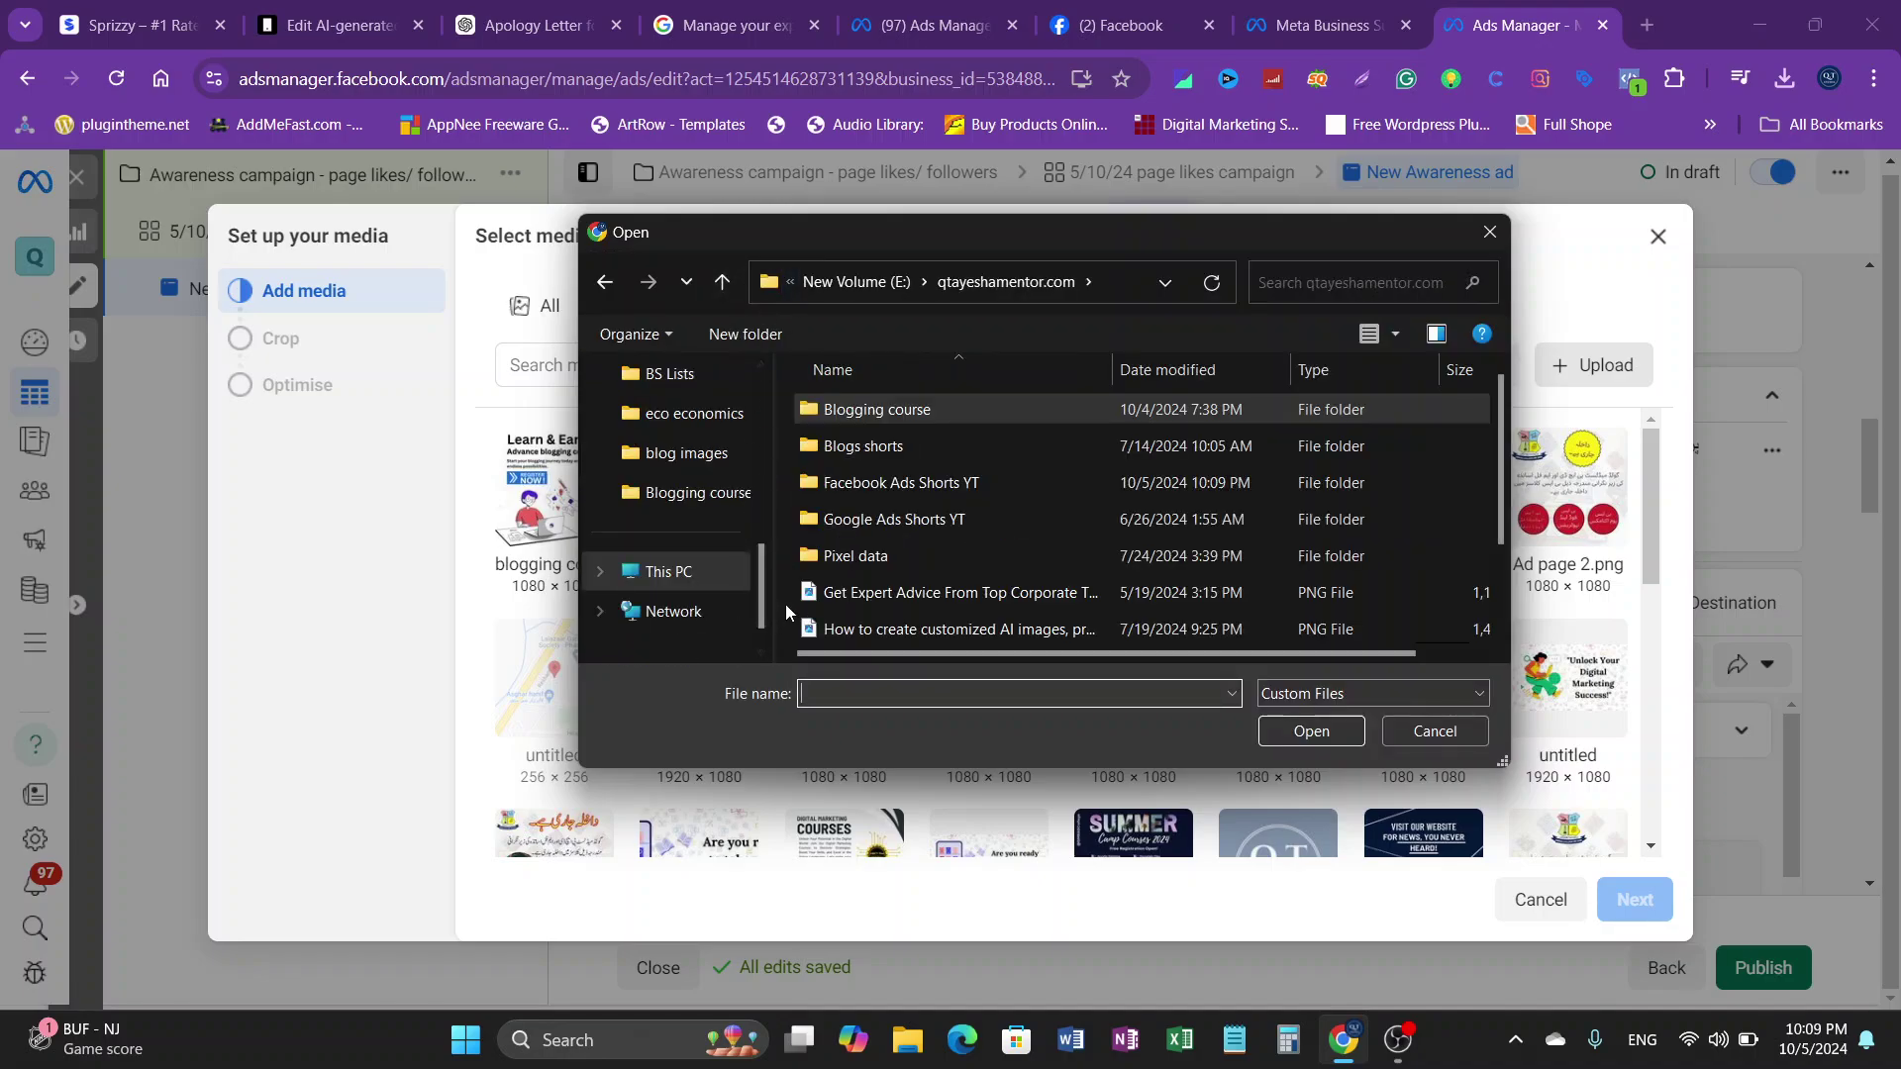
double_click(865, 489)
left_click(1001, 456)
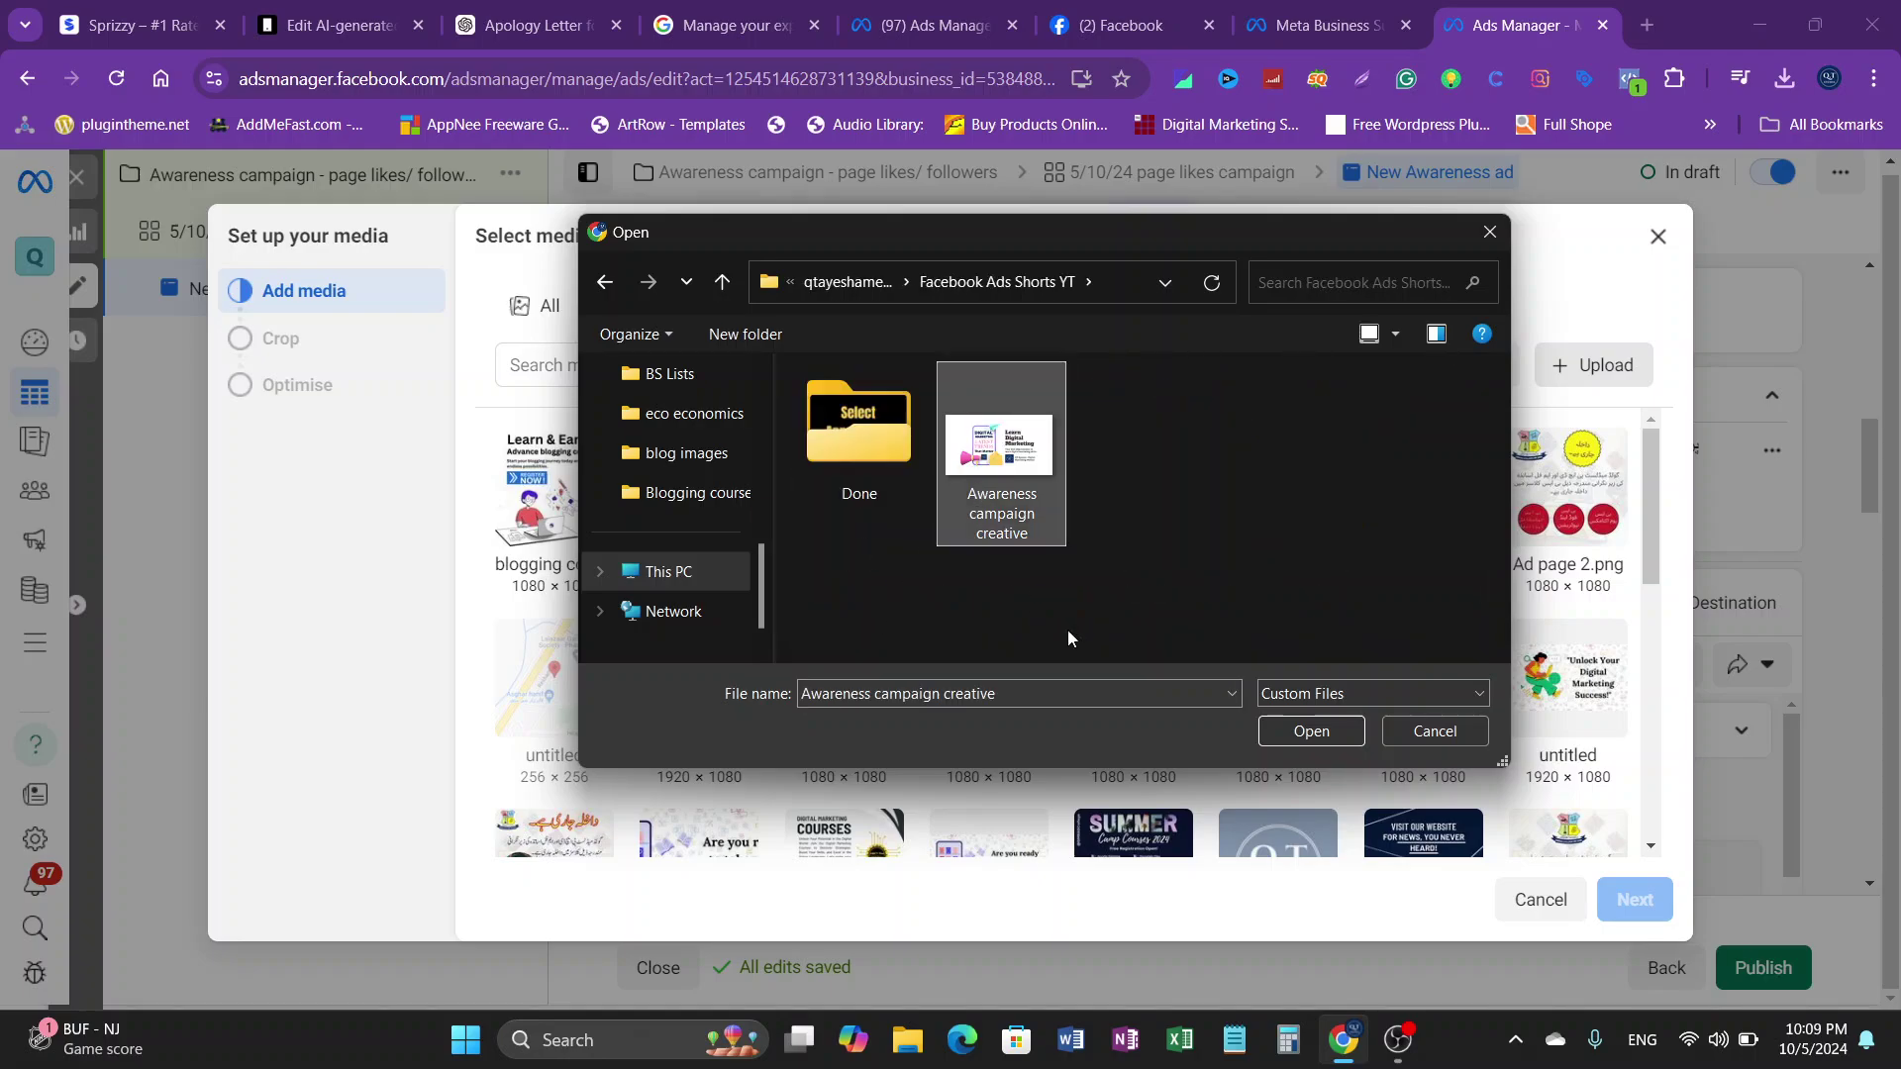
left_click(1310, 730)
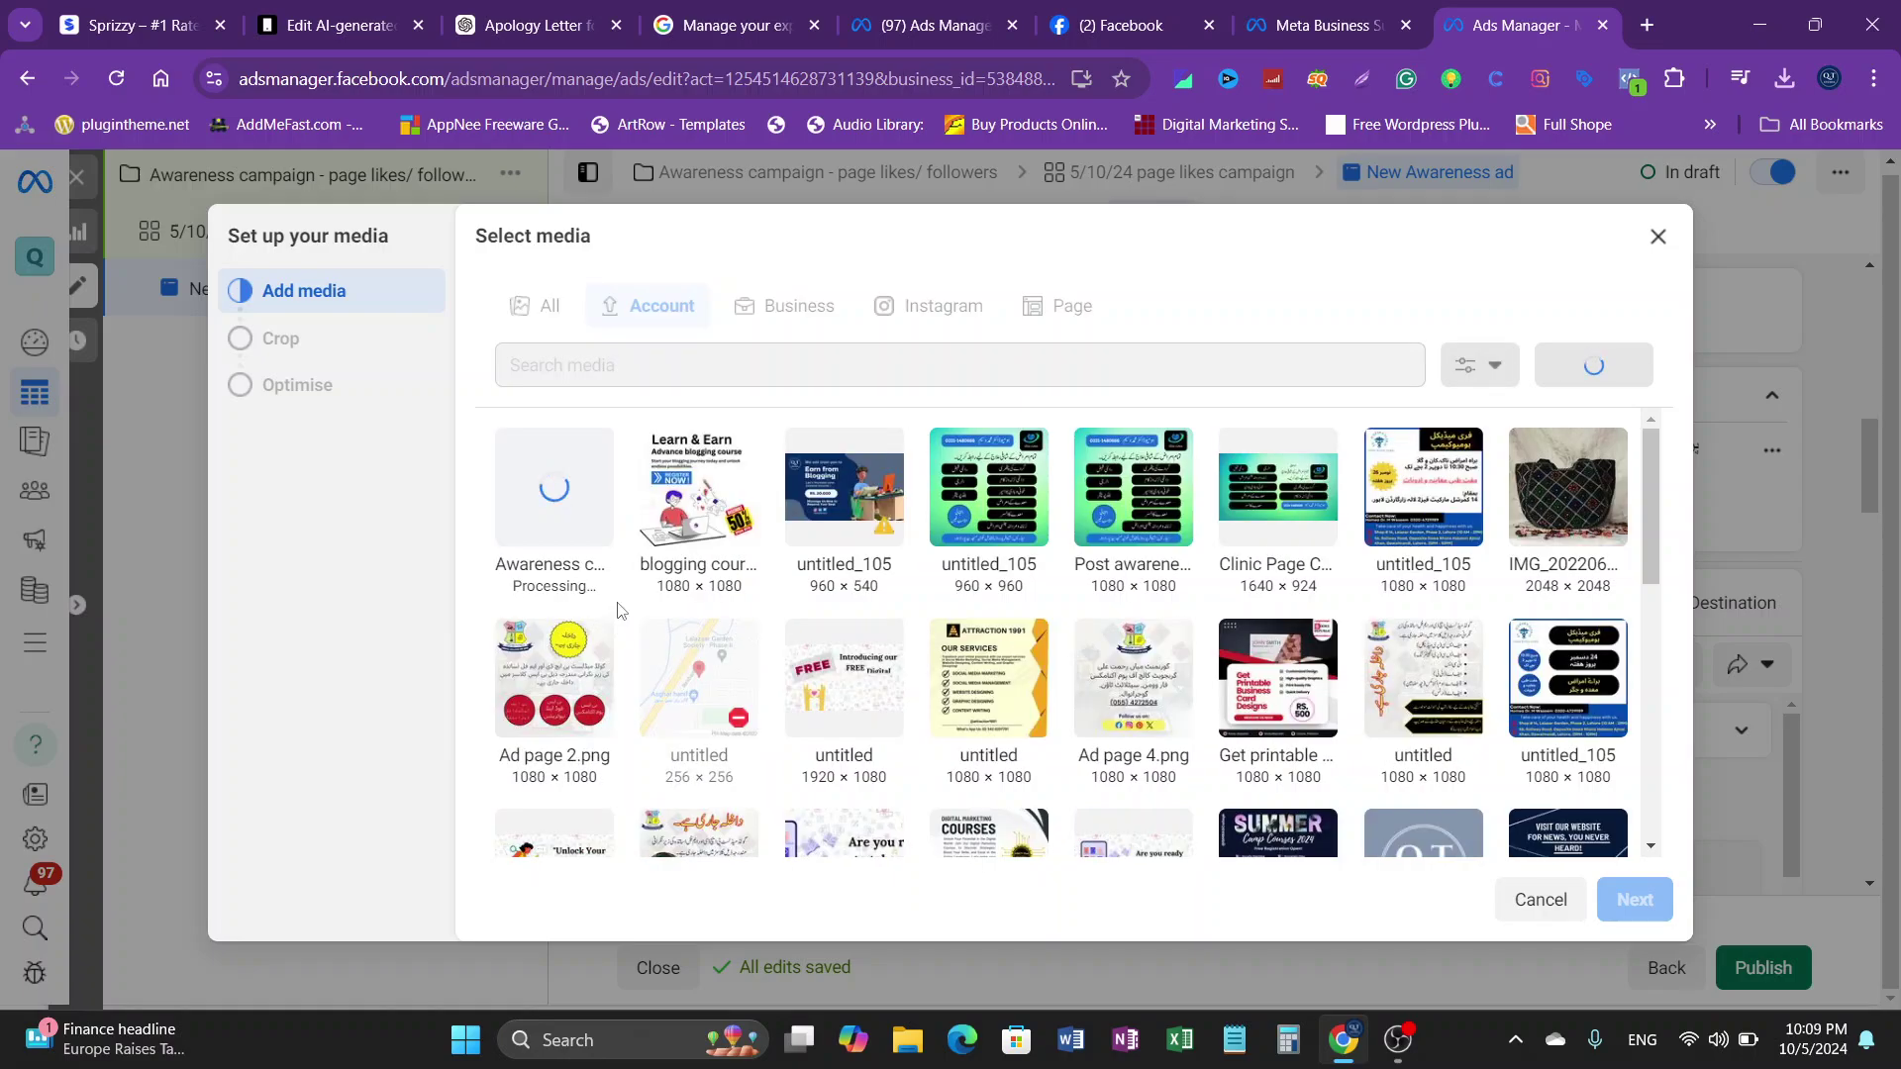
Step: Use the uploaded Awareness campaign creative image for the ad, keeping the Original crop for all placement groups
left_click(560, 503)
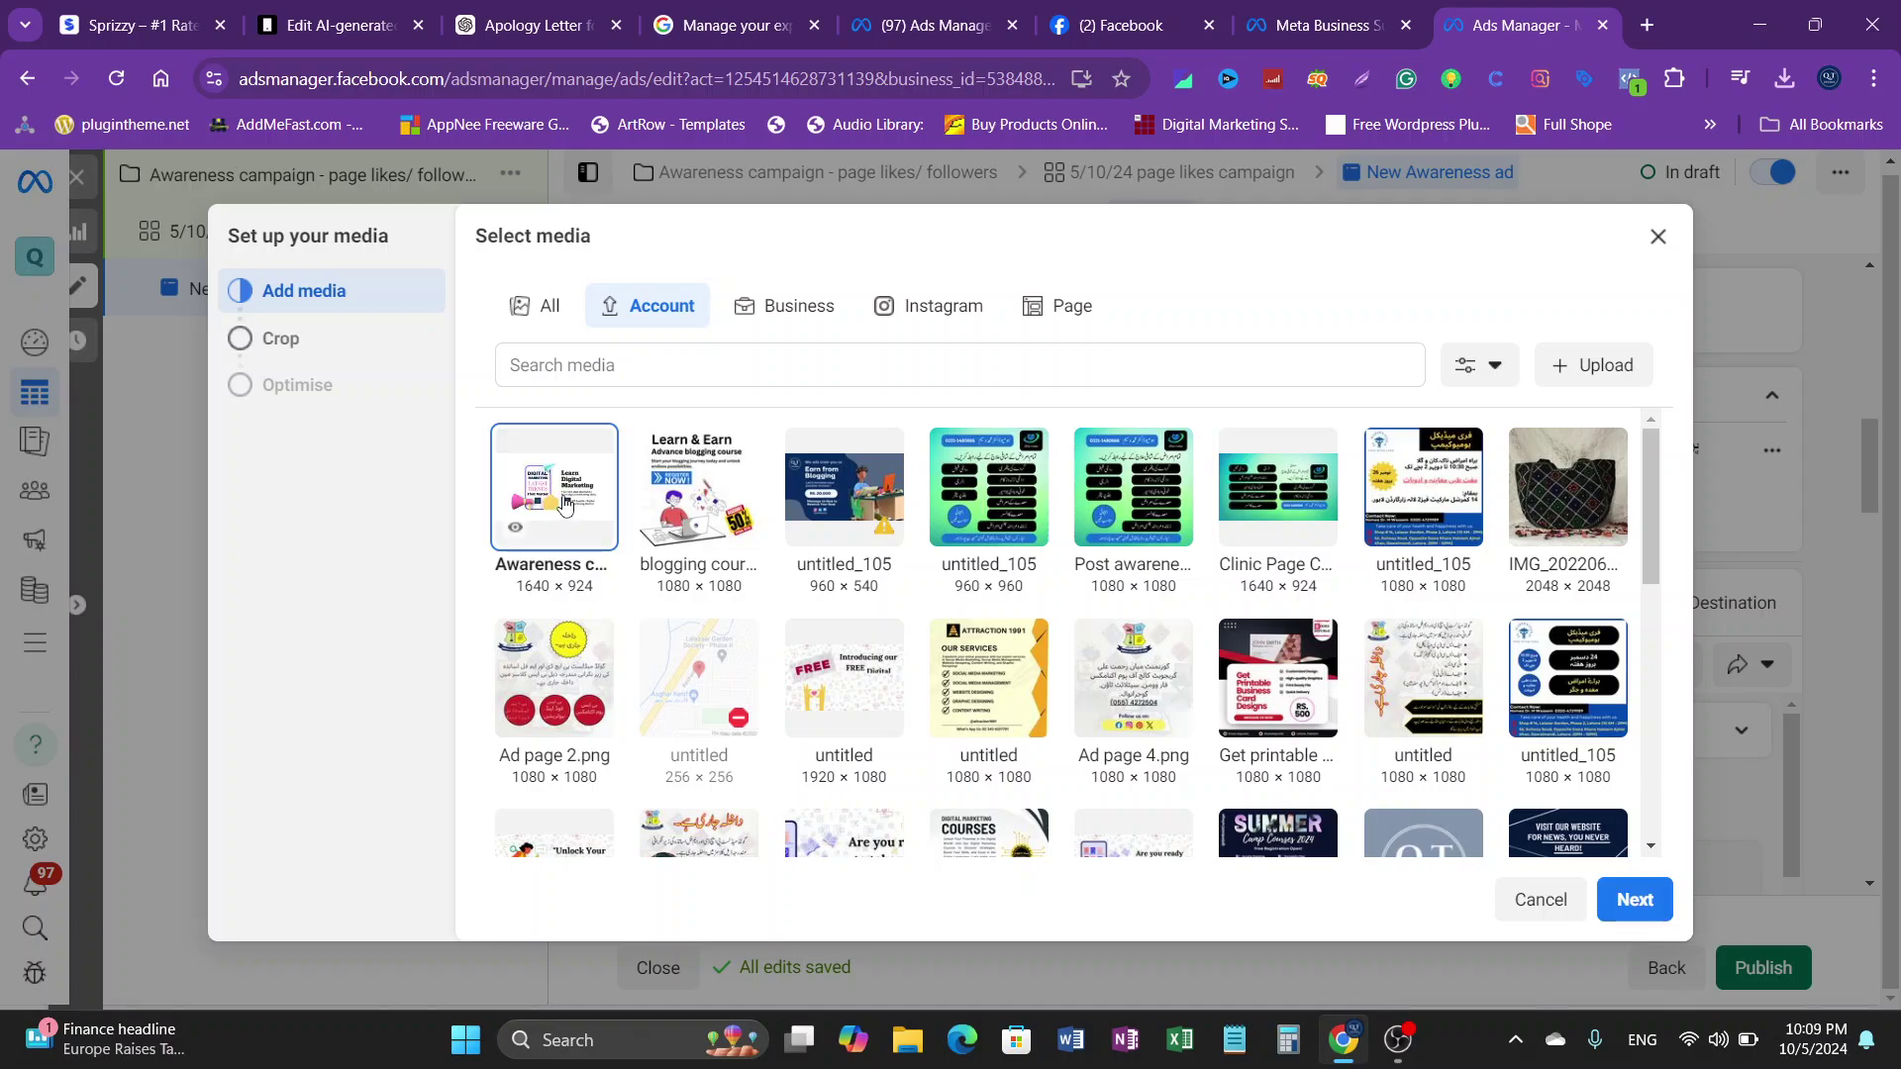
left_click(1646, 903)
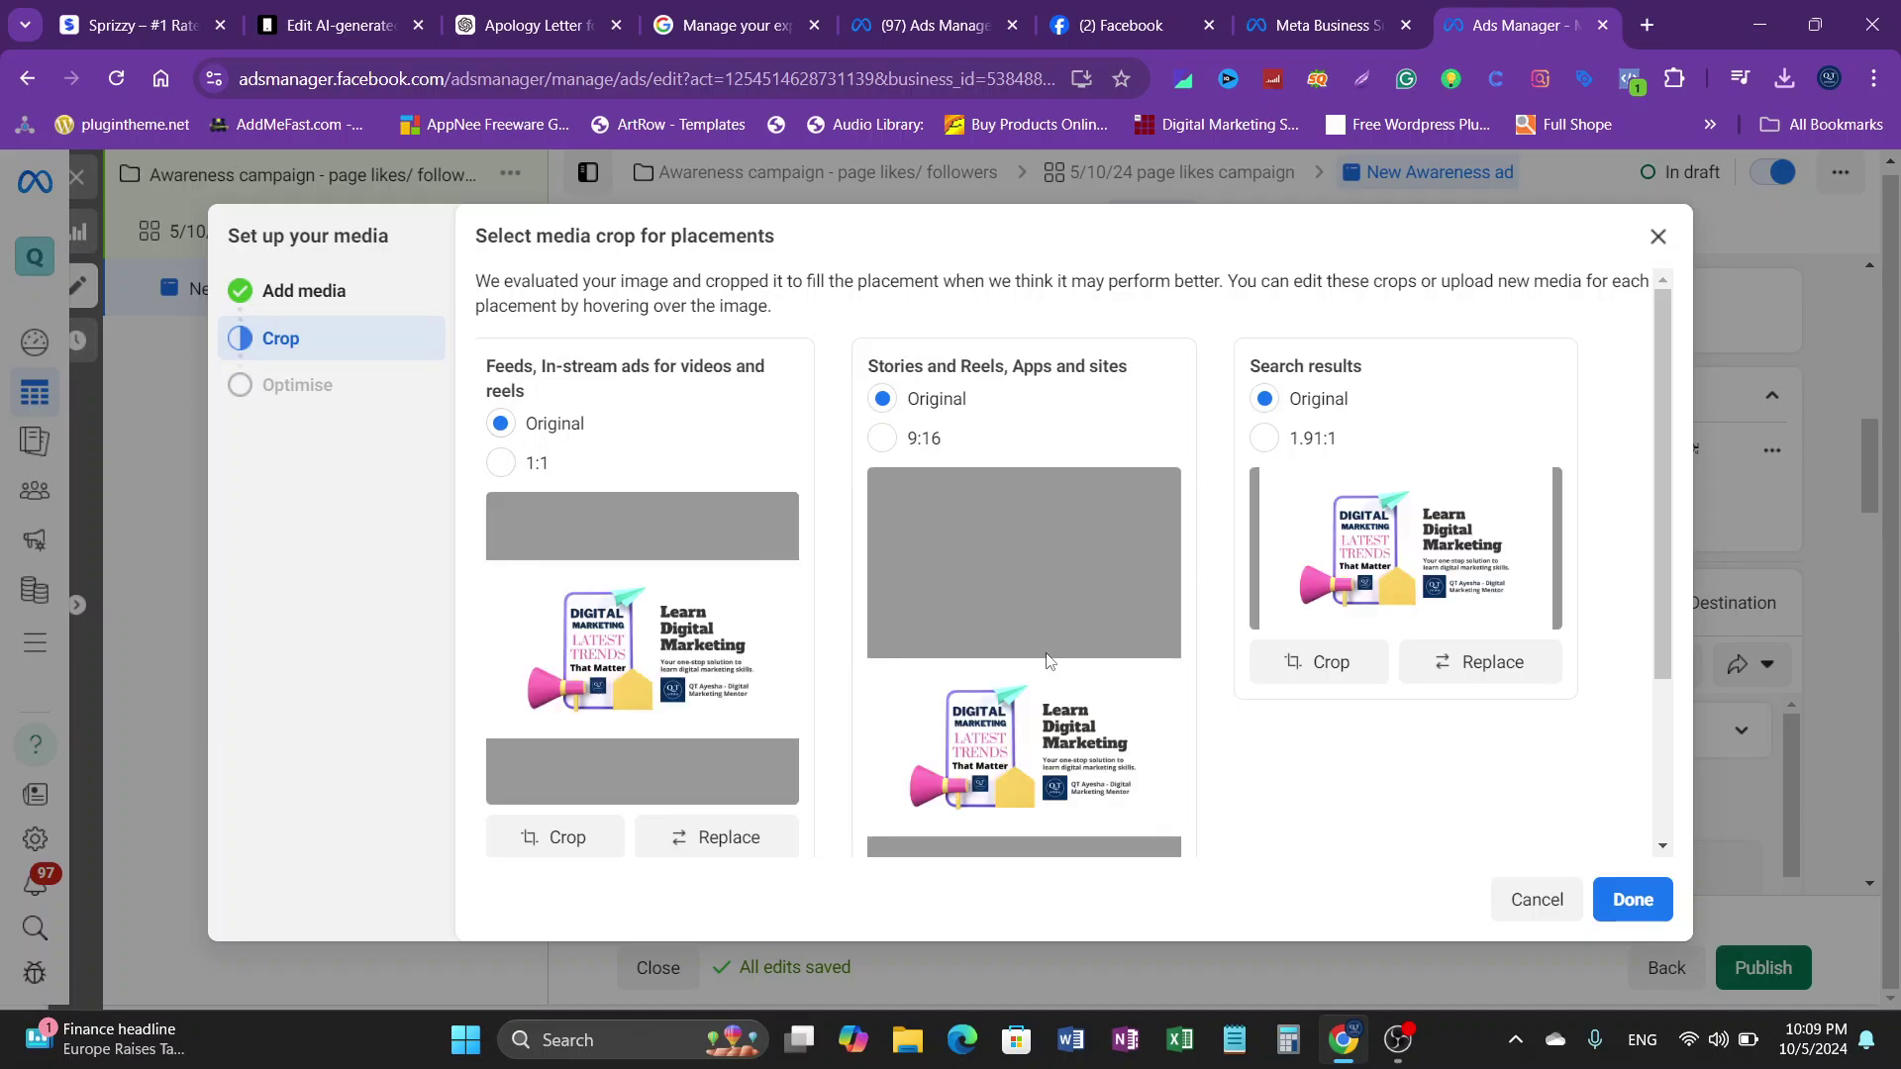
scroll(1391, 569, "down", 3)
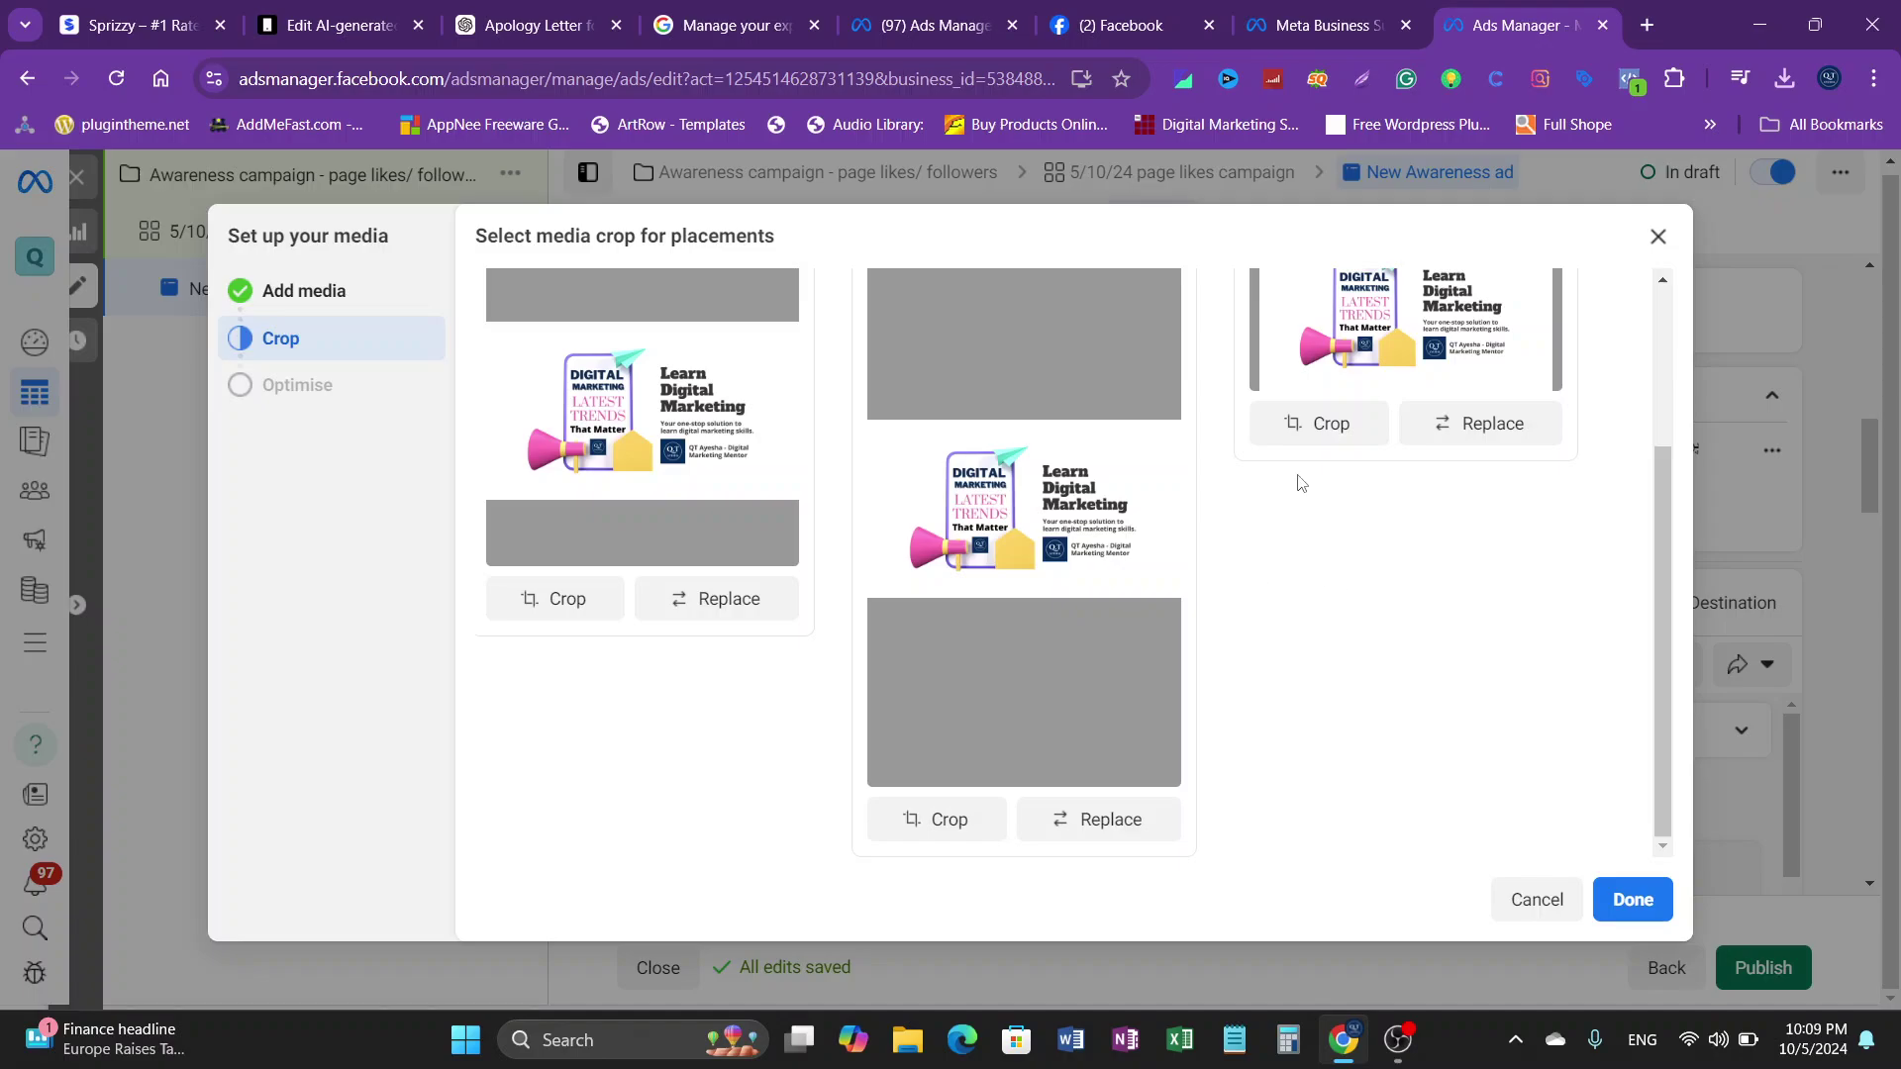
scroll(1131, 609, "up", 3)
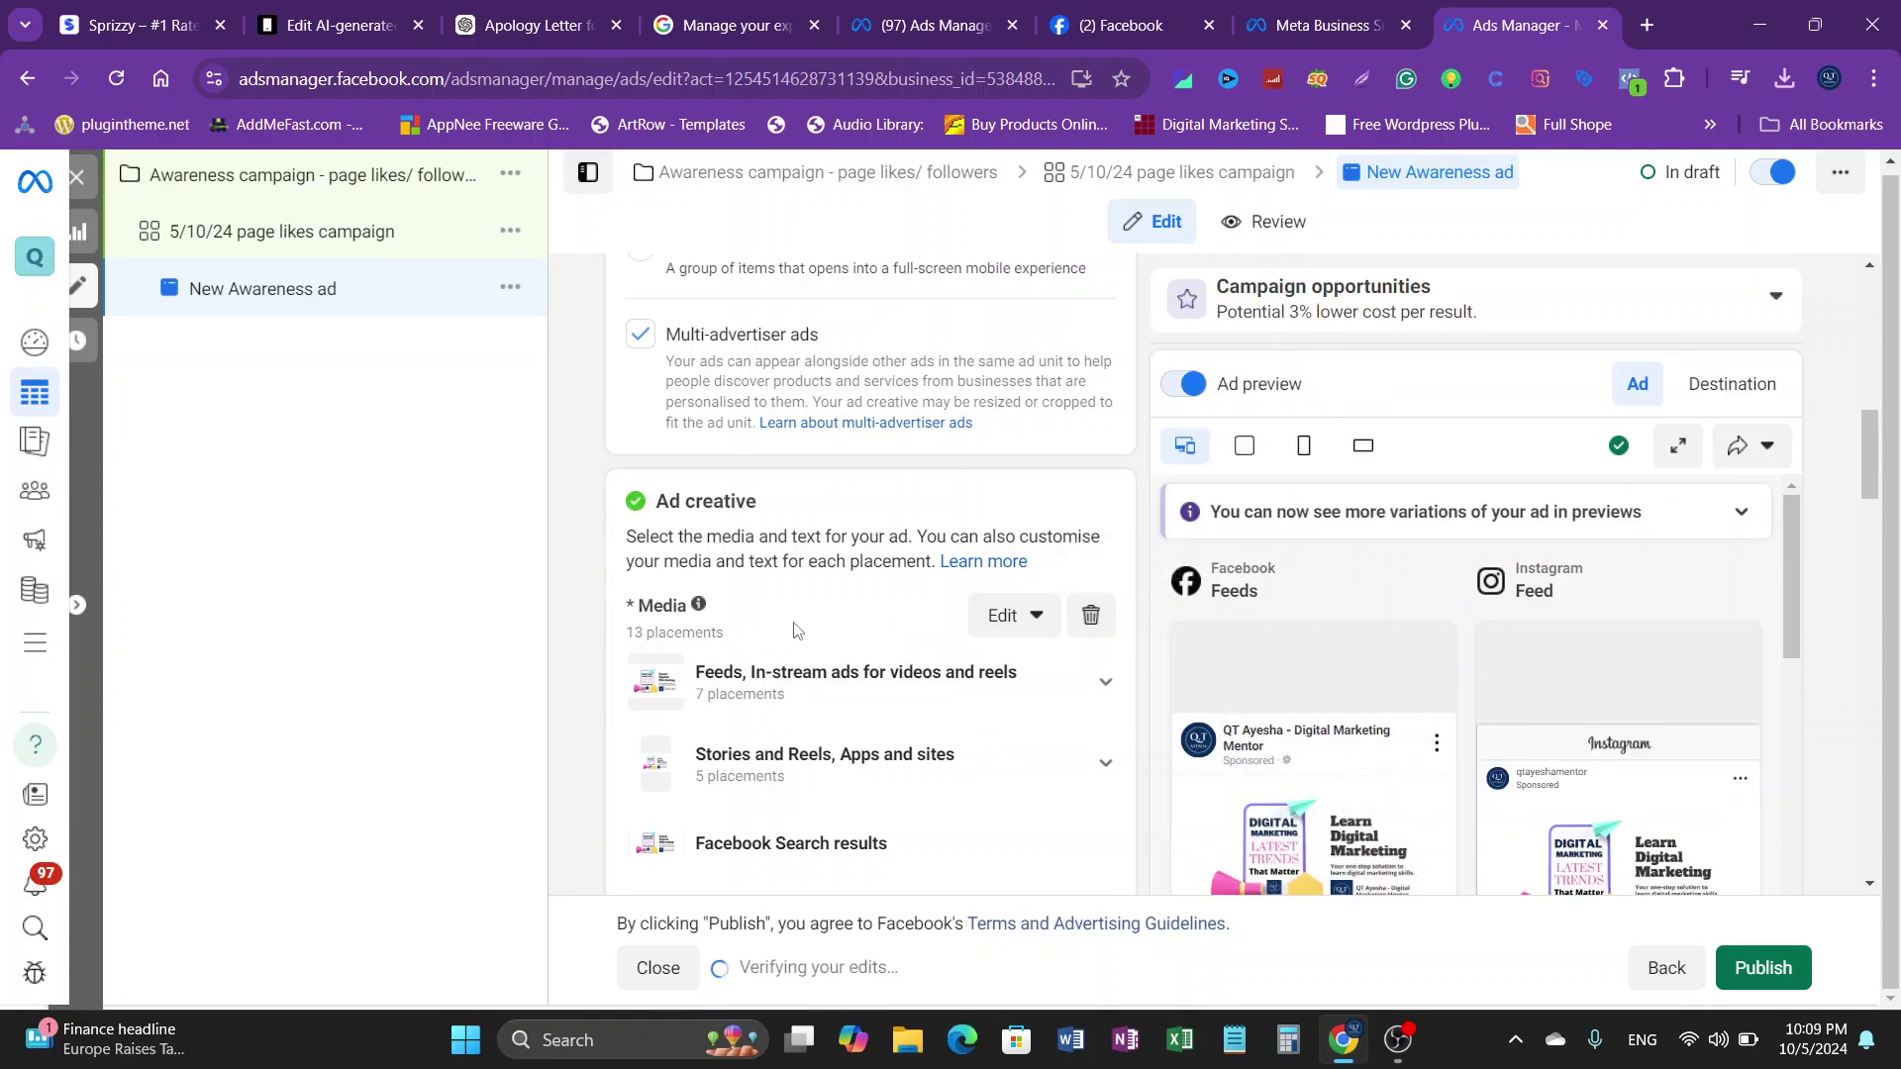
Step: Review the ad's identity, format, music, primary text, destination, headline and call-to-action settings
scroll(797, 629, "up", 6)
scroll(832, 535, "up", 3)
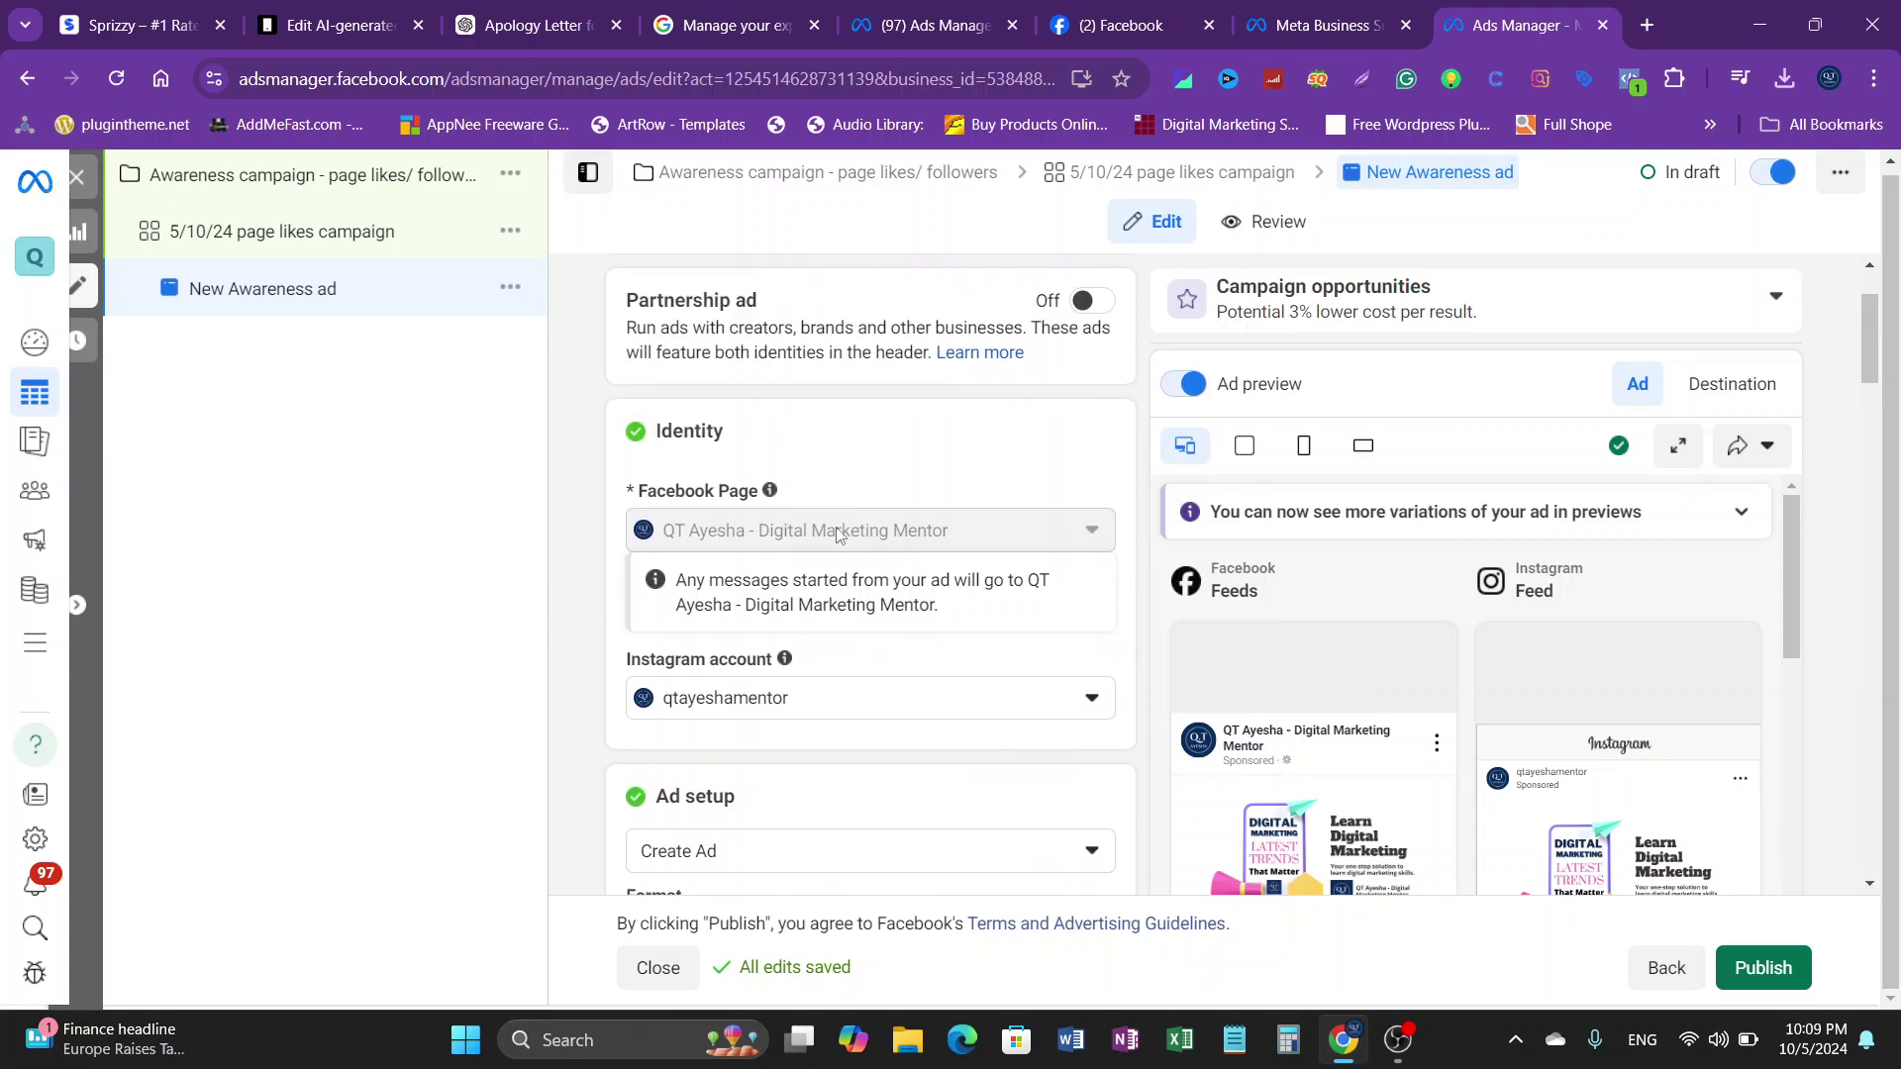
mouse_move(690, 554)
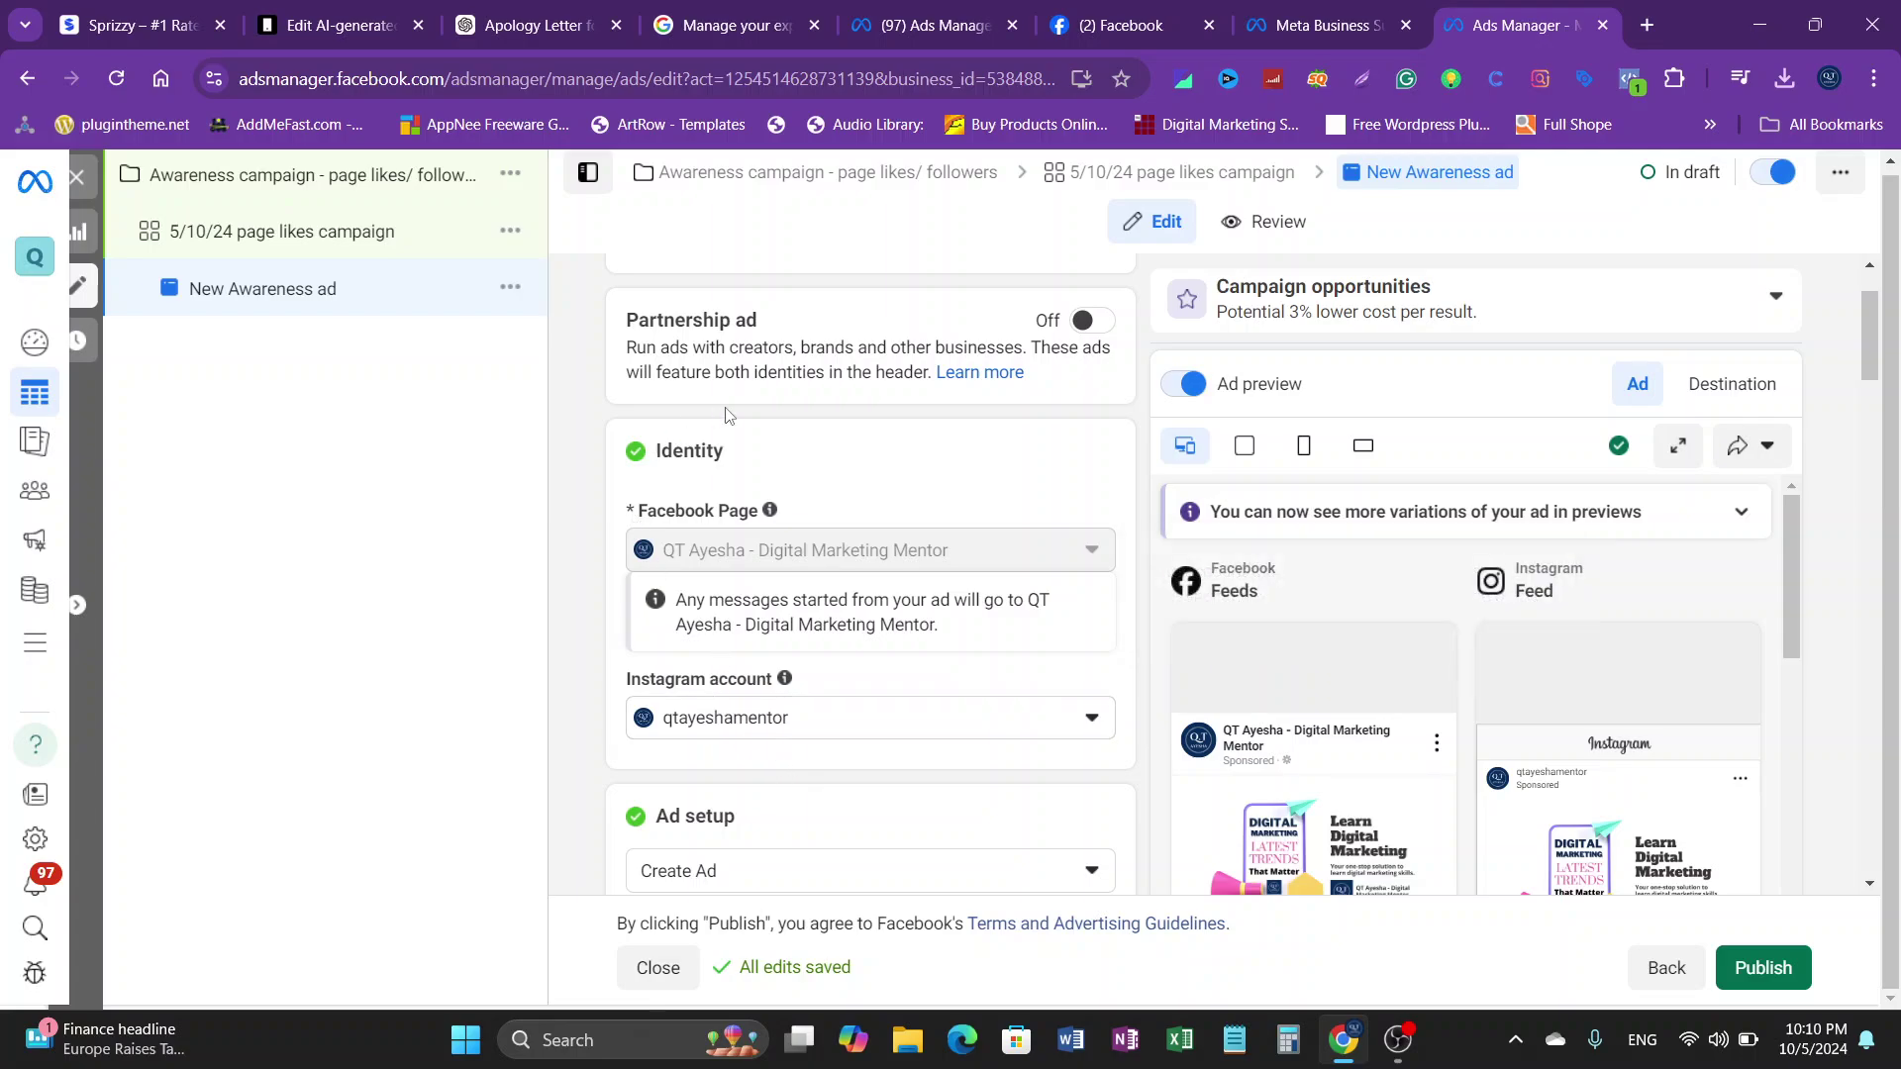
scroll(772, 495, "up", 1)
scroll(911, 551, "down", 4)
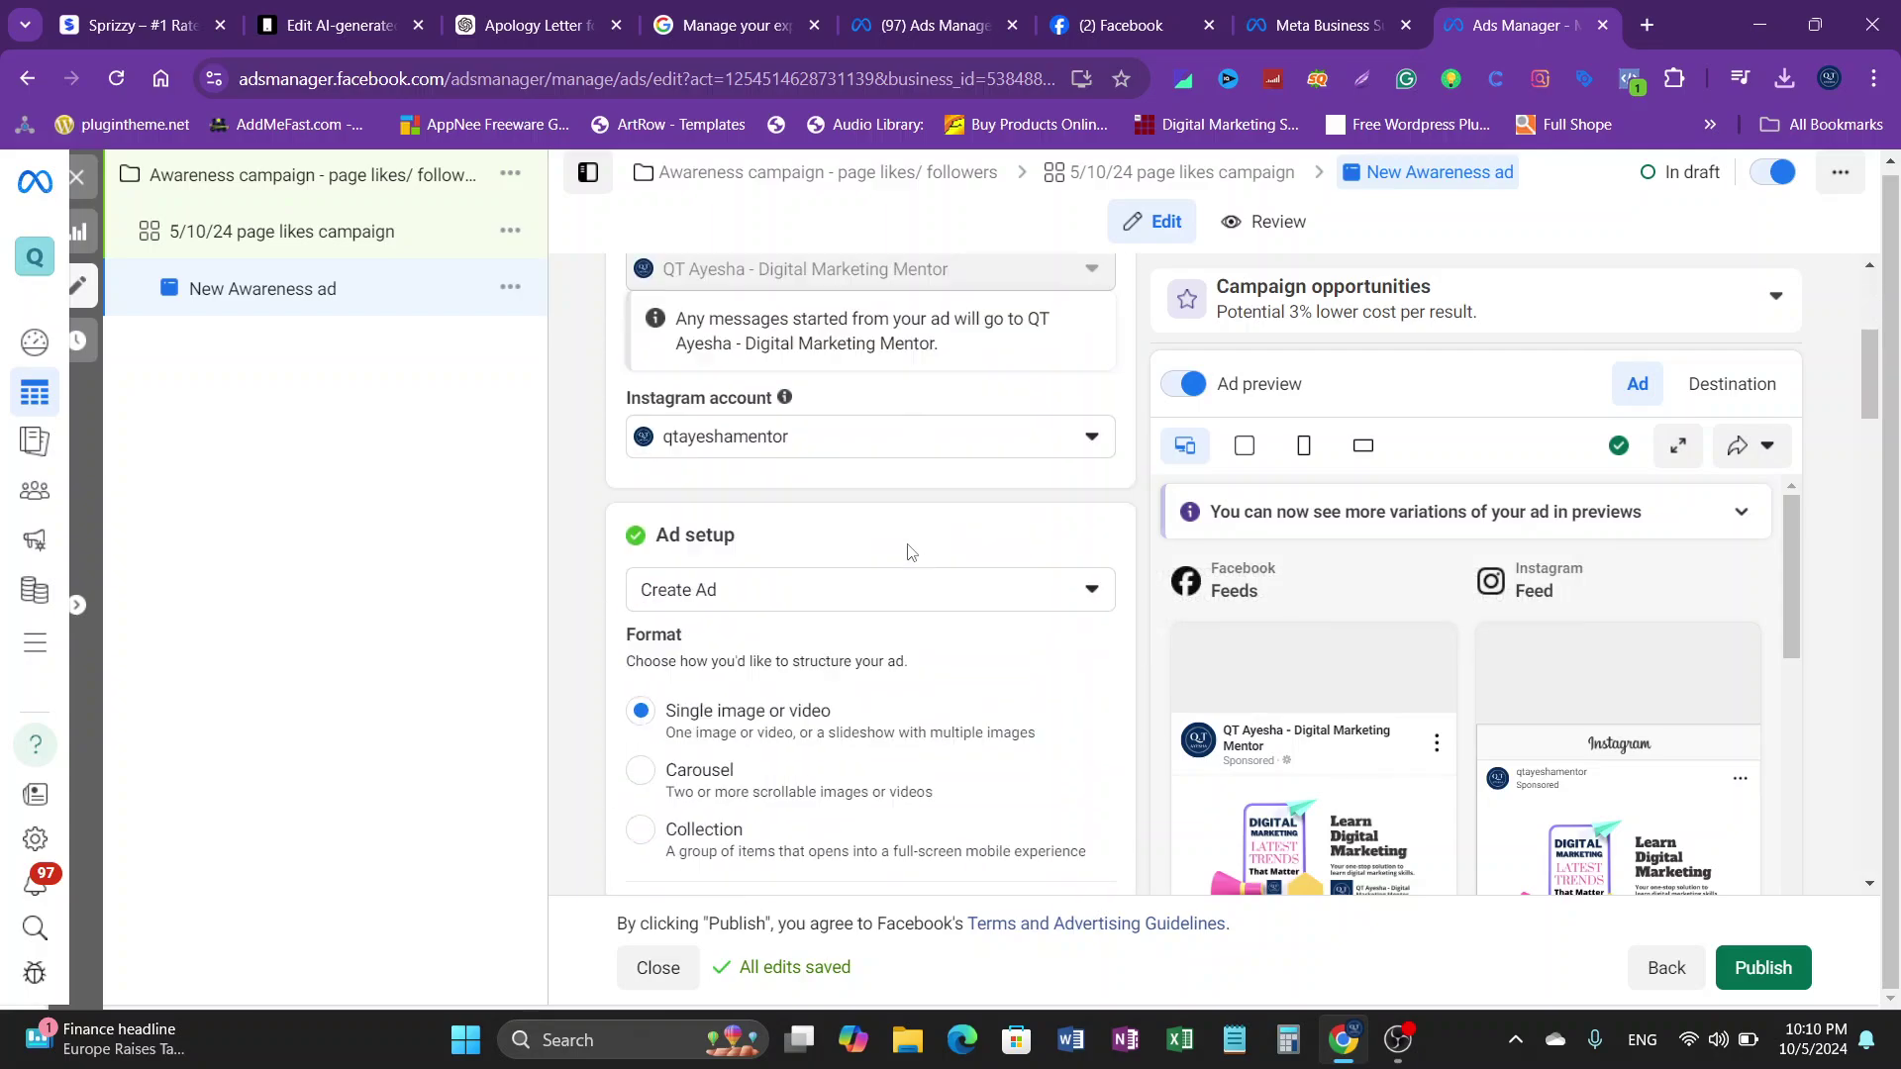
scroll(911, 551, "down", 8)
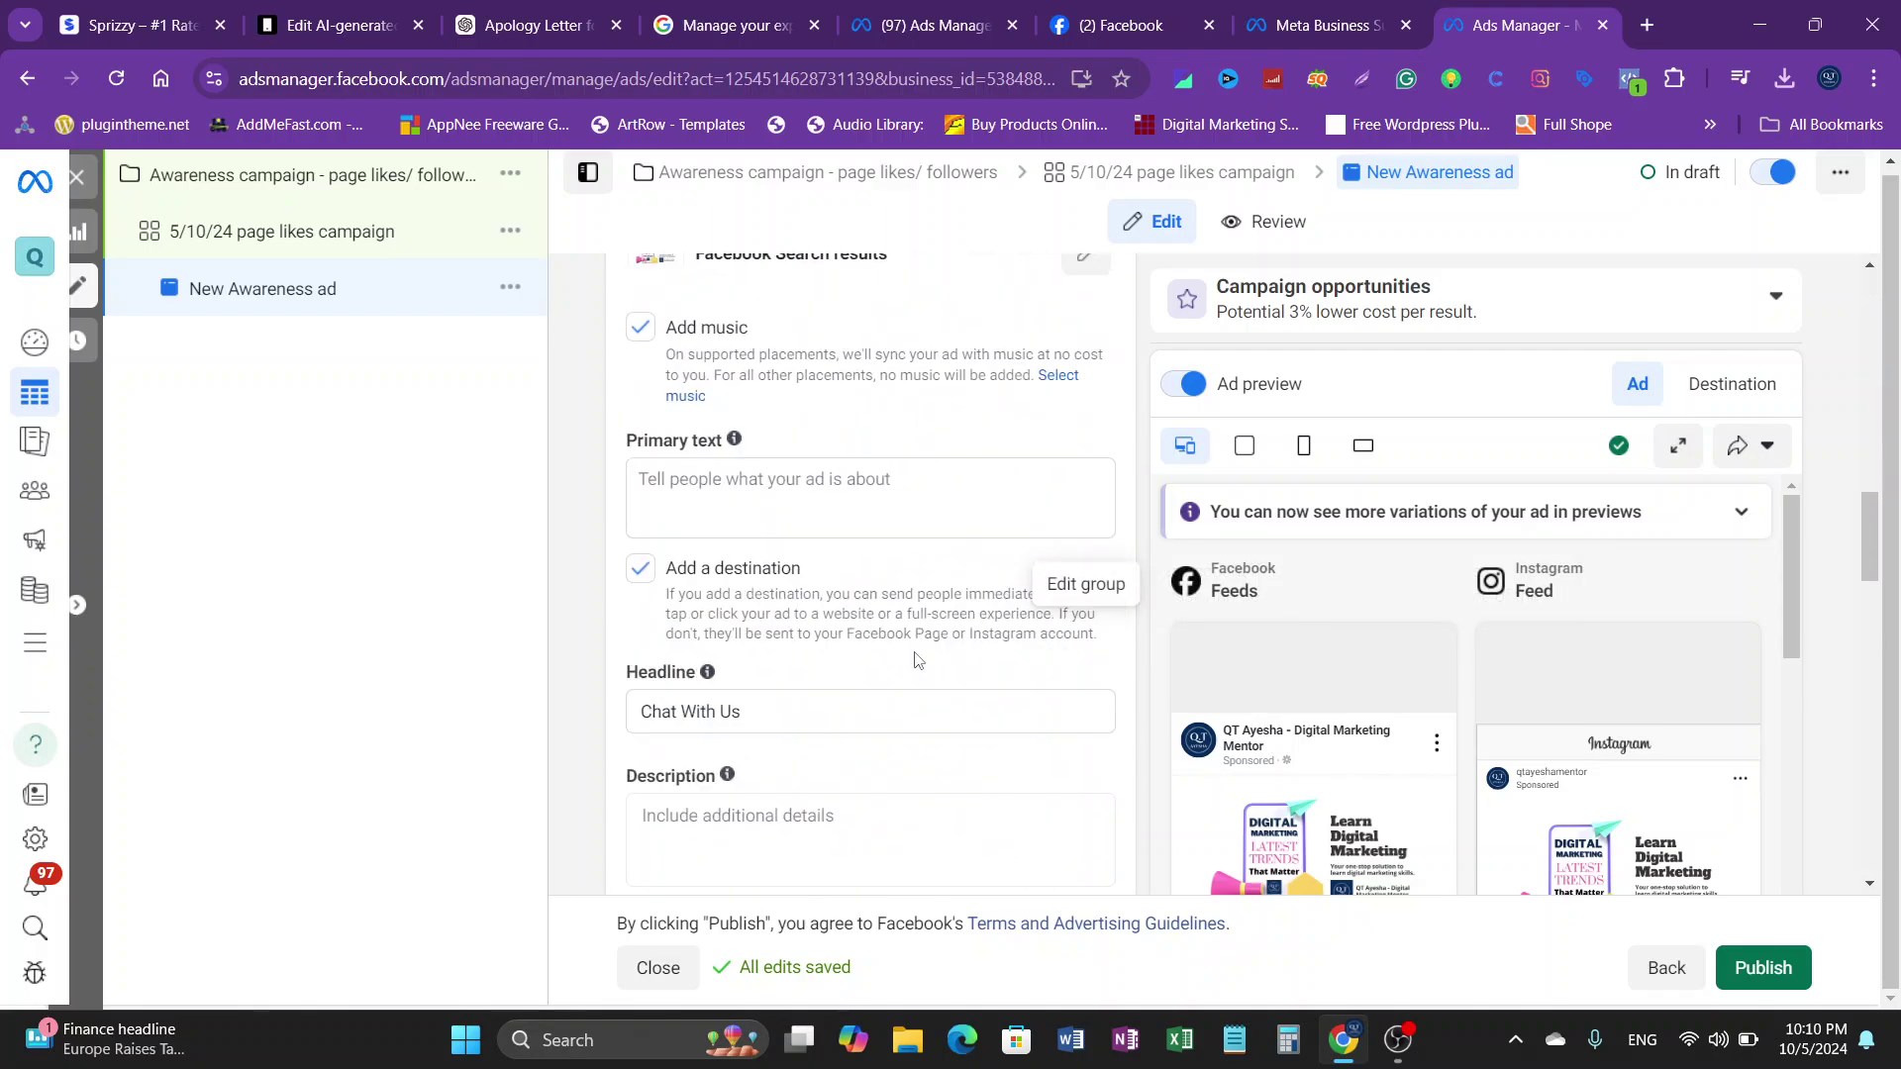
scroll(871, 660, "down", 2)
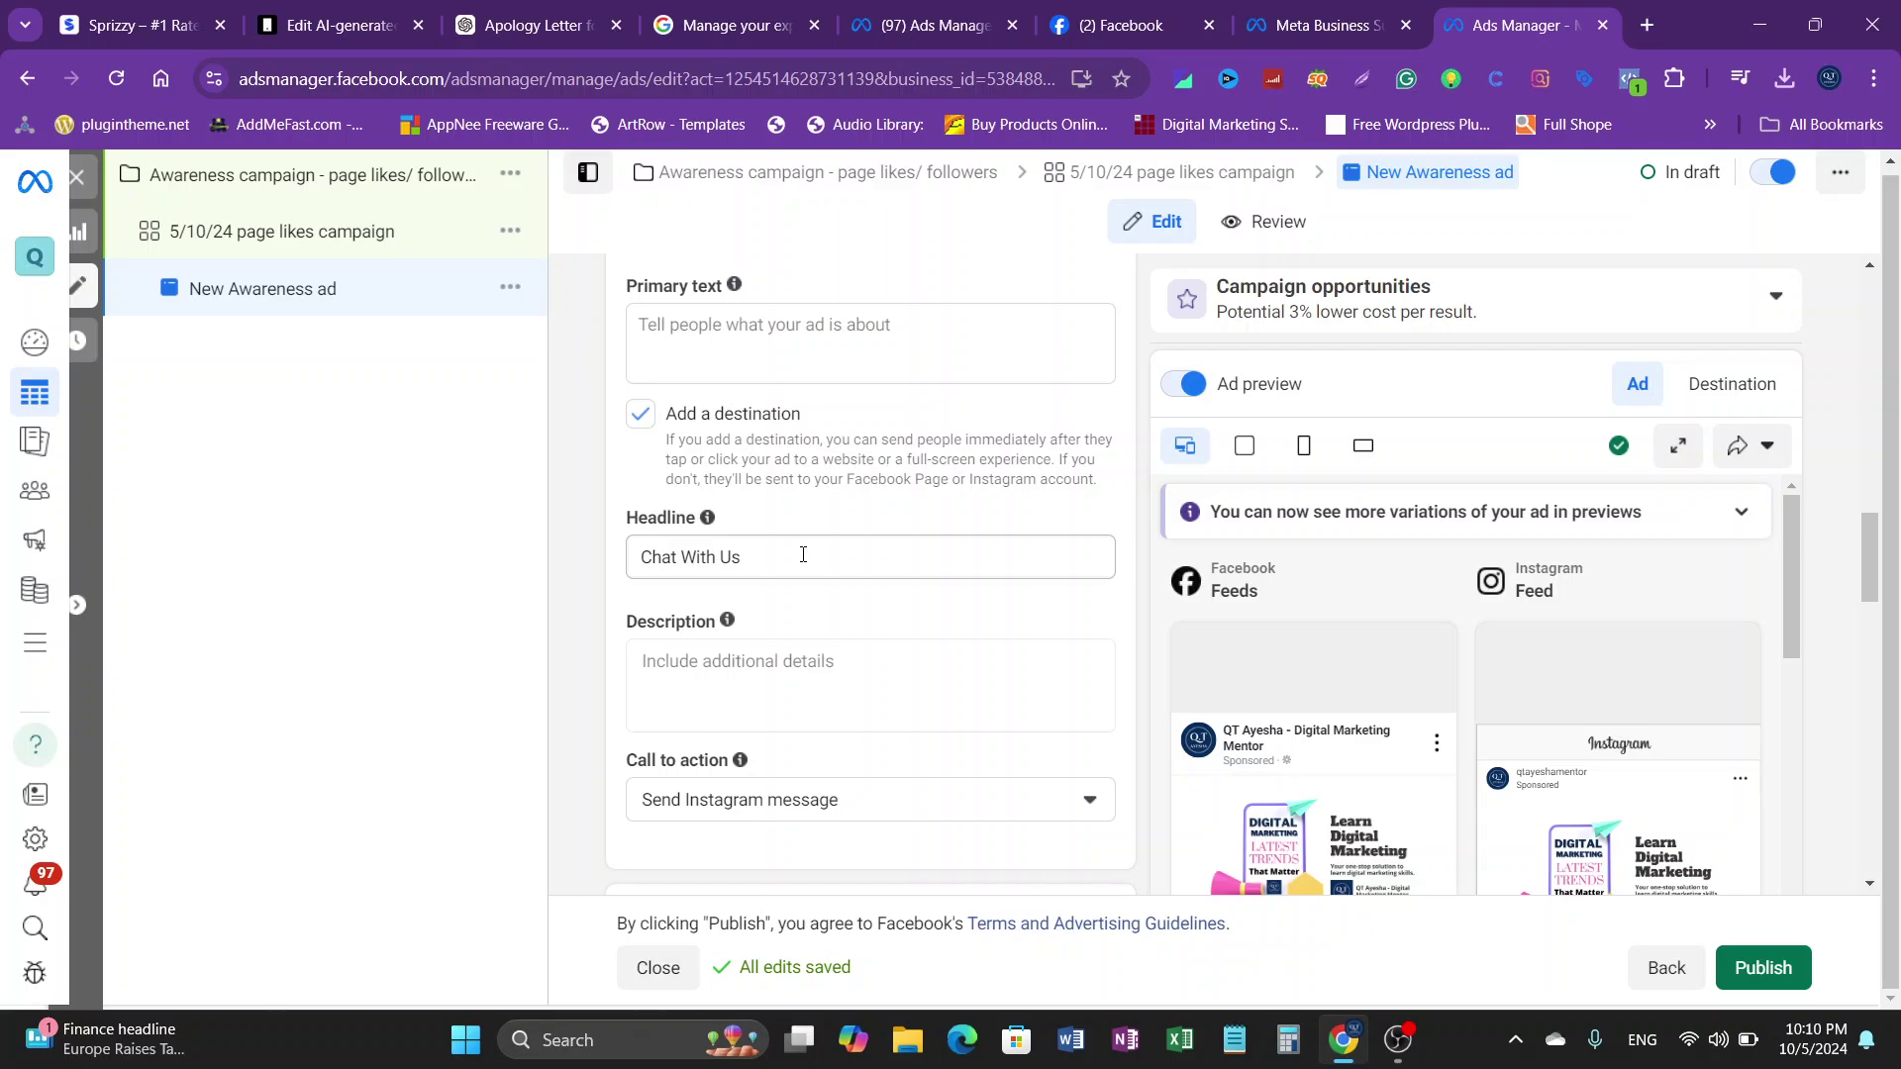
Step: Recheck the ad's media, name and identity sections, and inspect the ad setup choices while keeping Create Ad
scroll(813, 557, "up", 8)
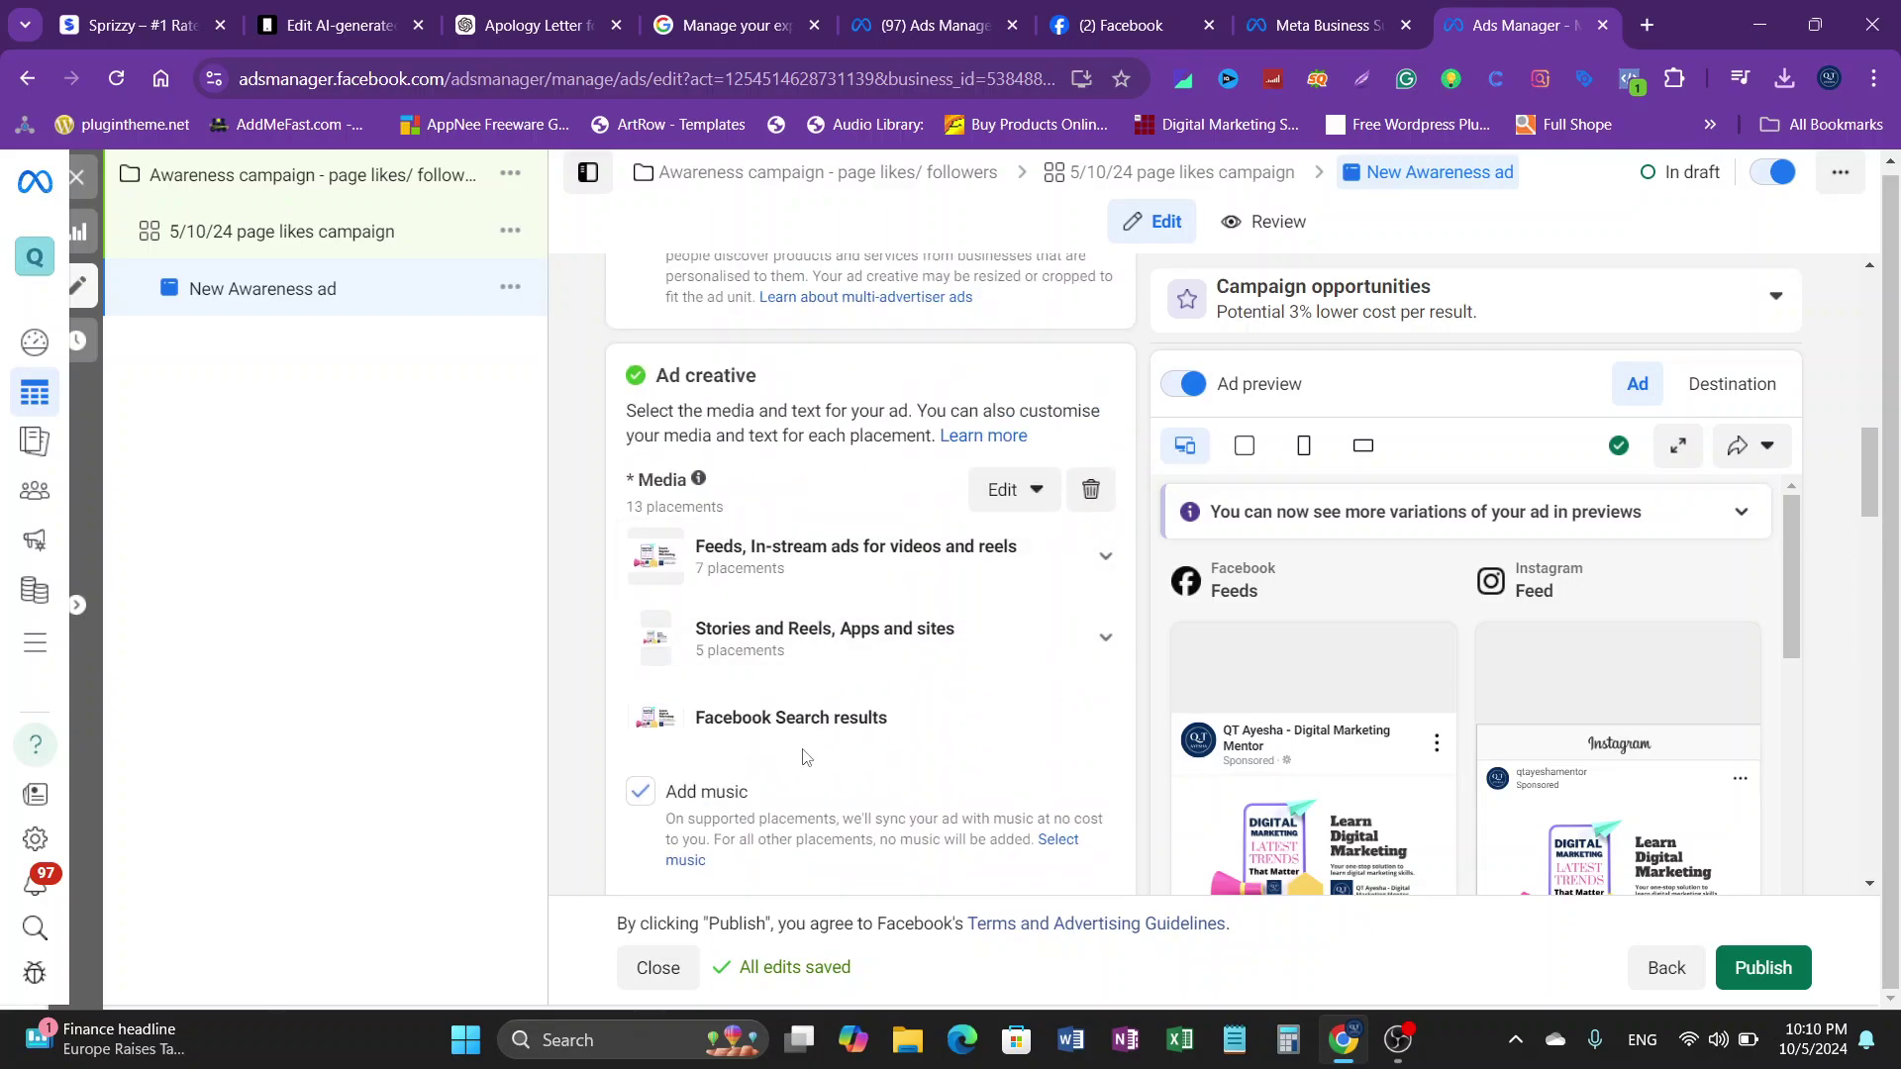
scroll(800, 758, "up", 5)
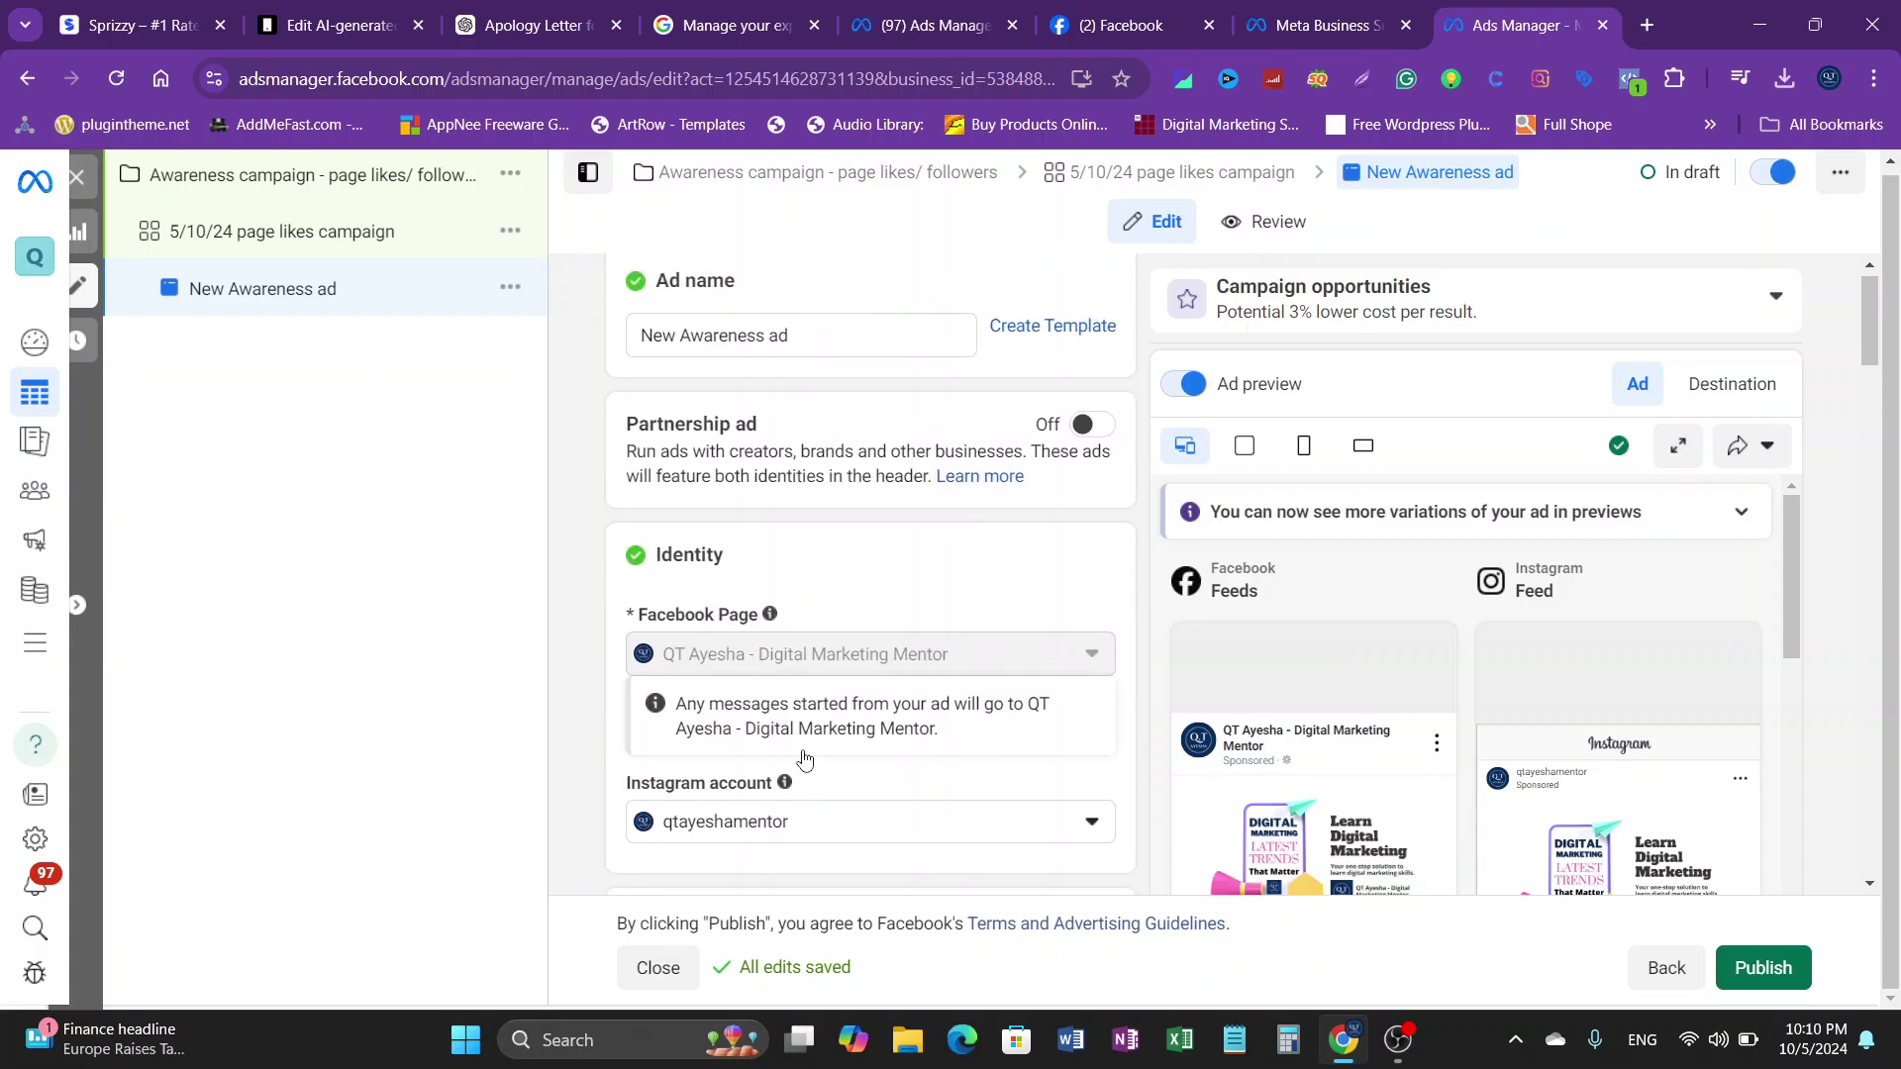
scroll(800, 753, "down", 3)
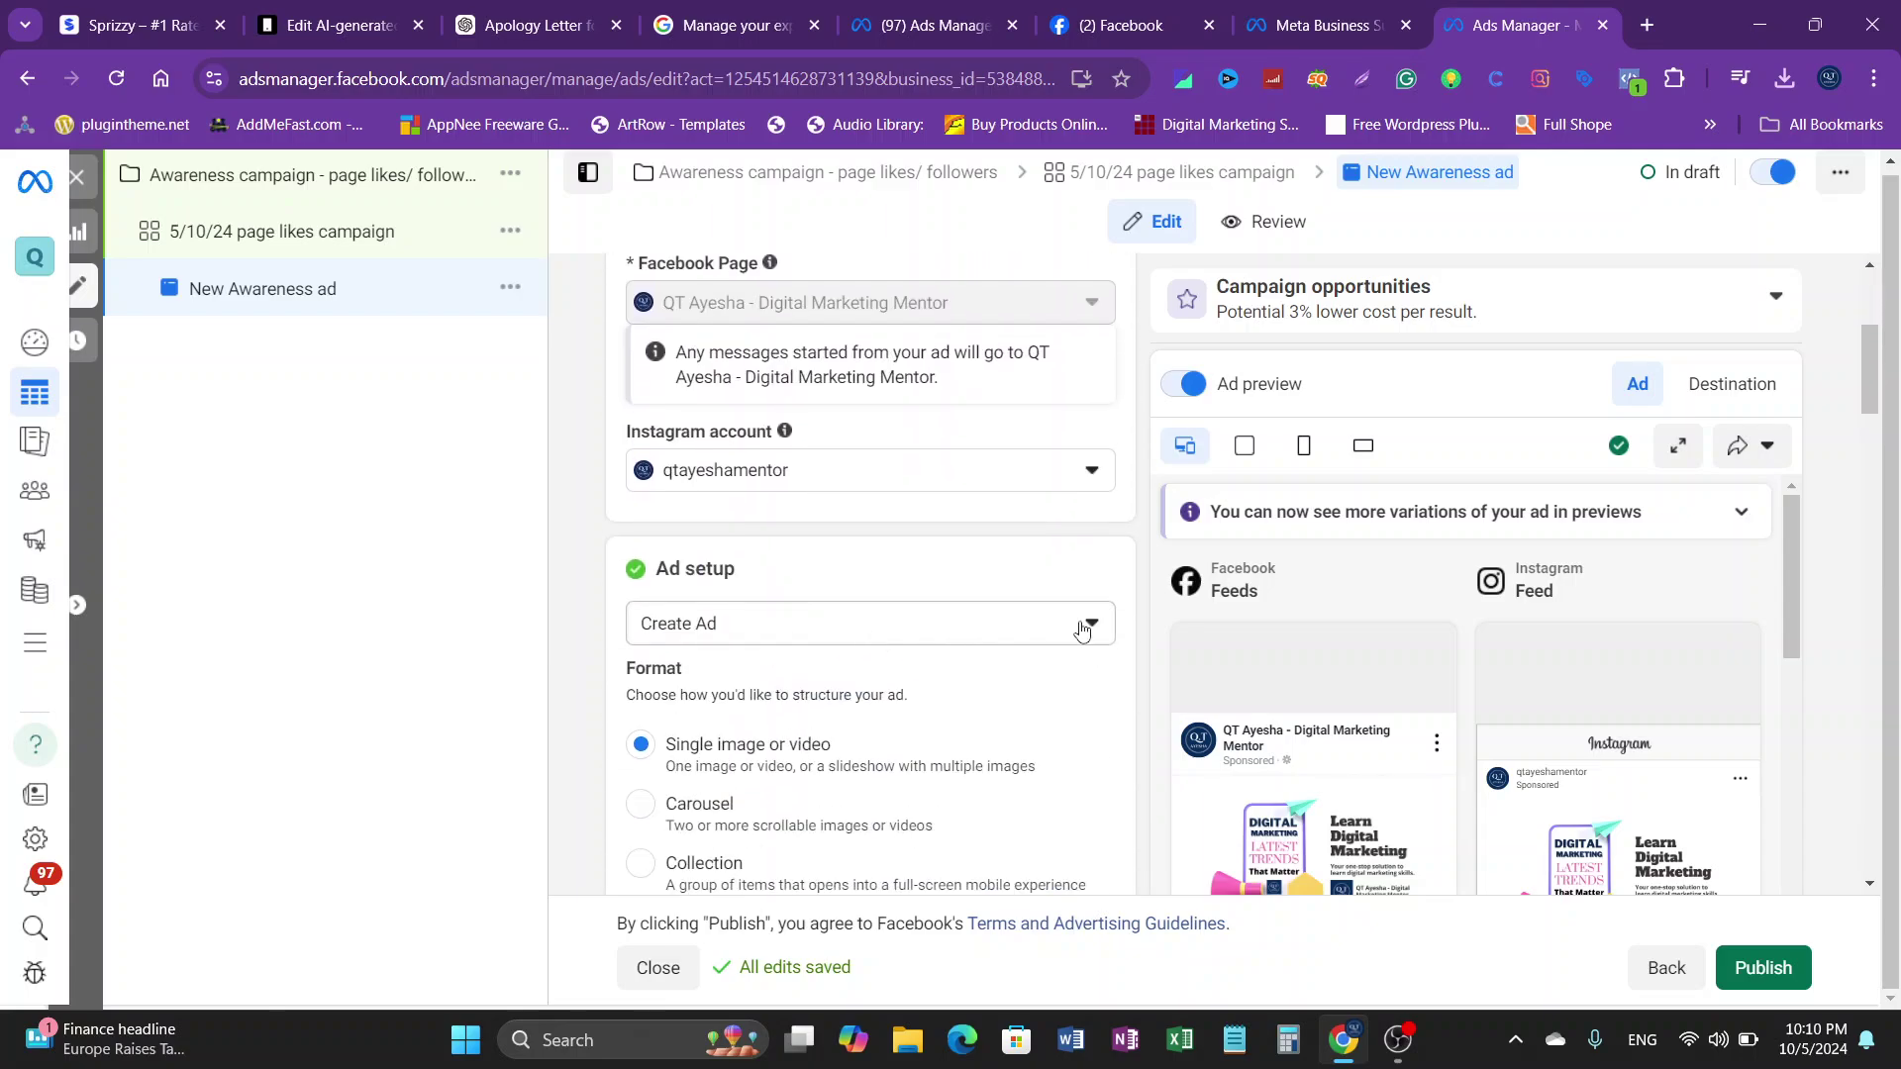
left_click(1081, 631)
left_click(954, 628)
scroll(844, 628, "up", 4)
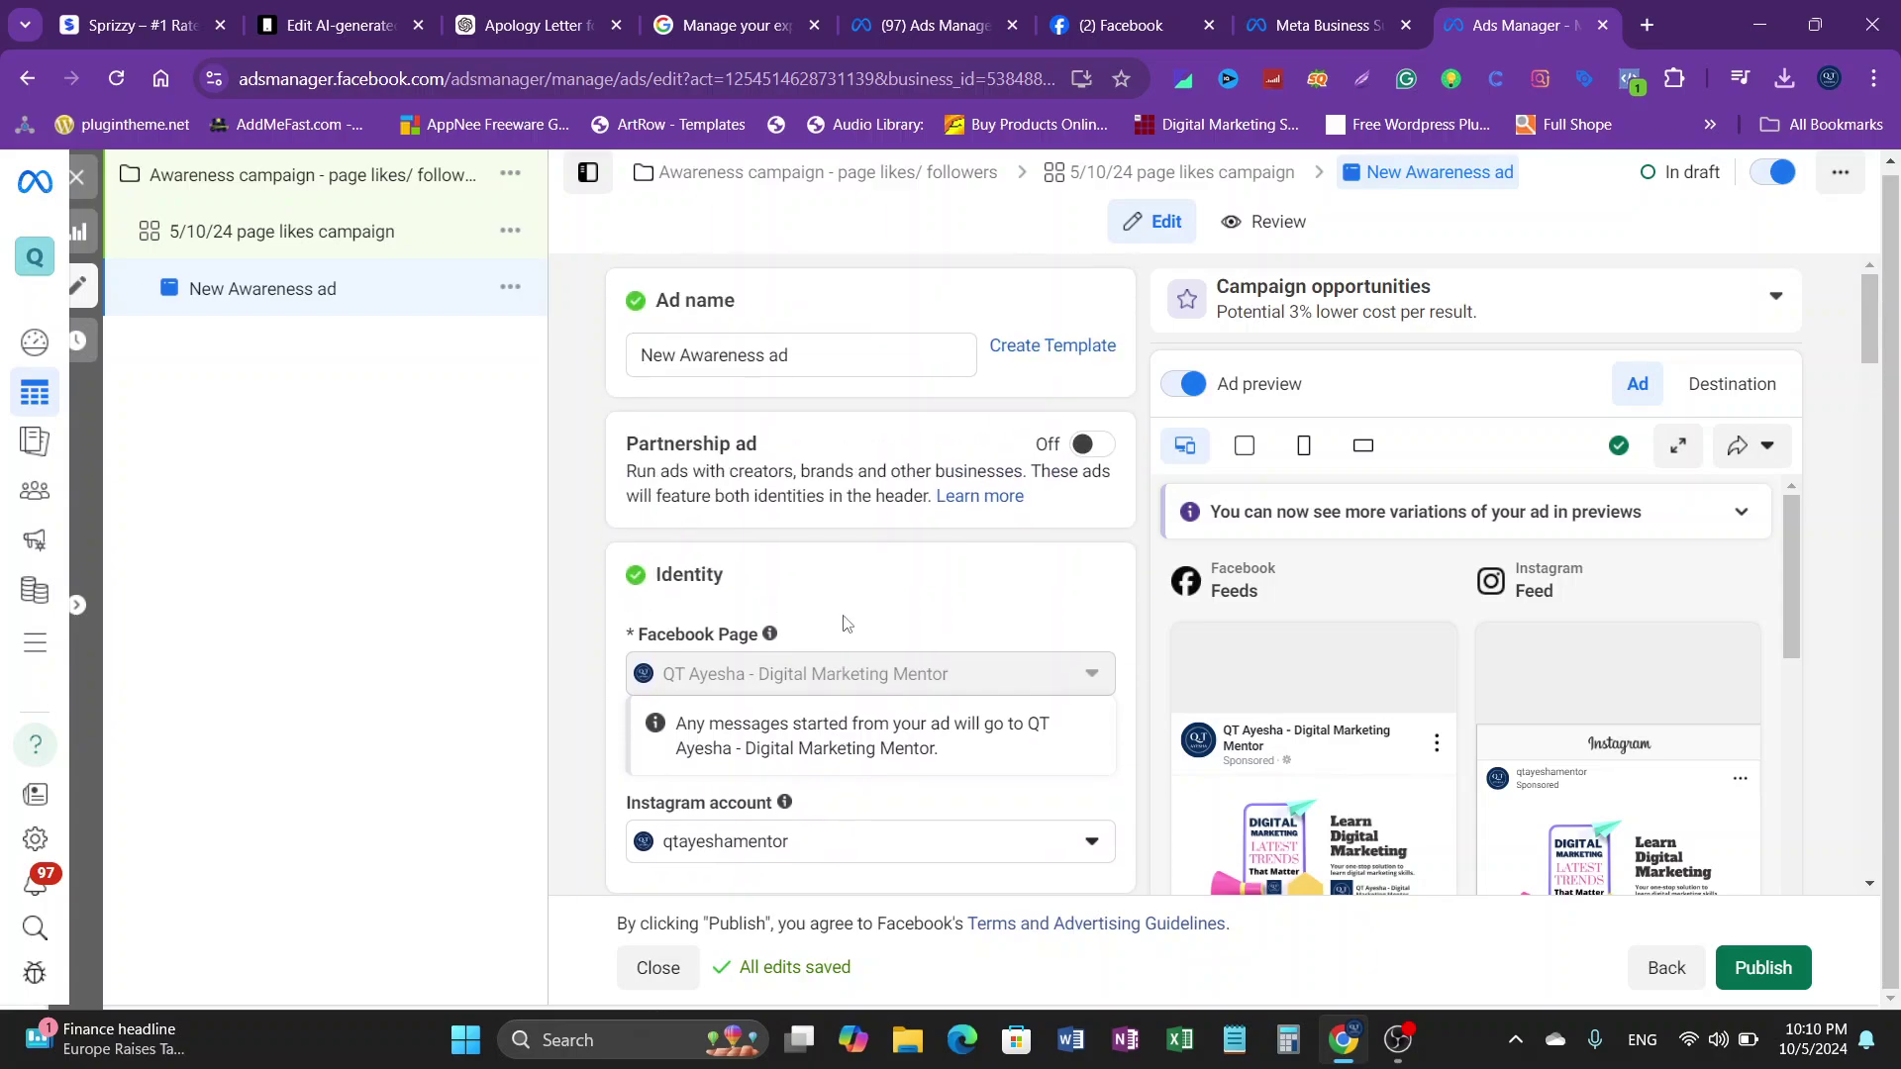
scroll(845, 624, "down", 10)
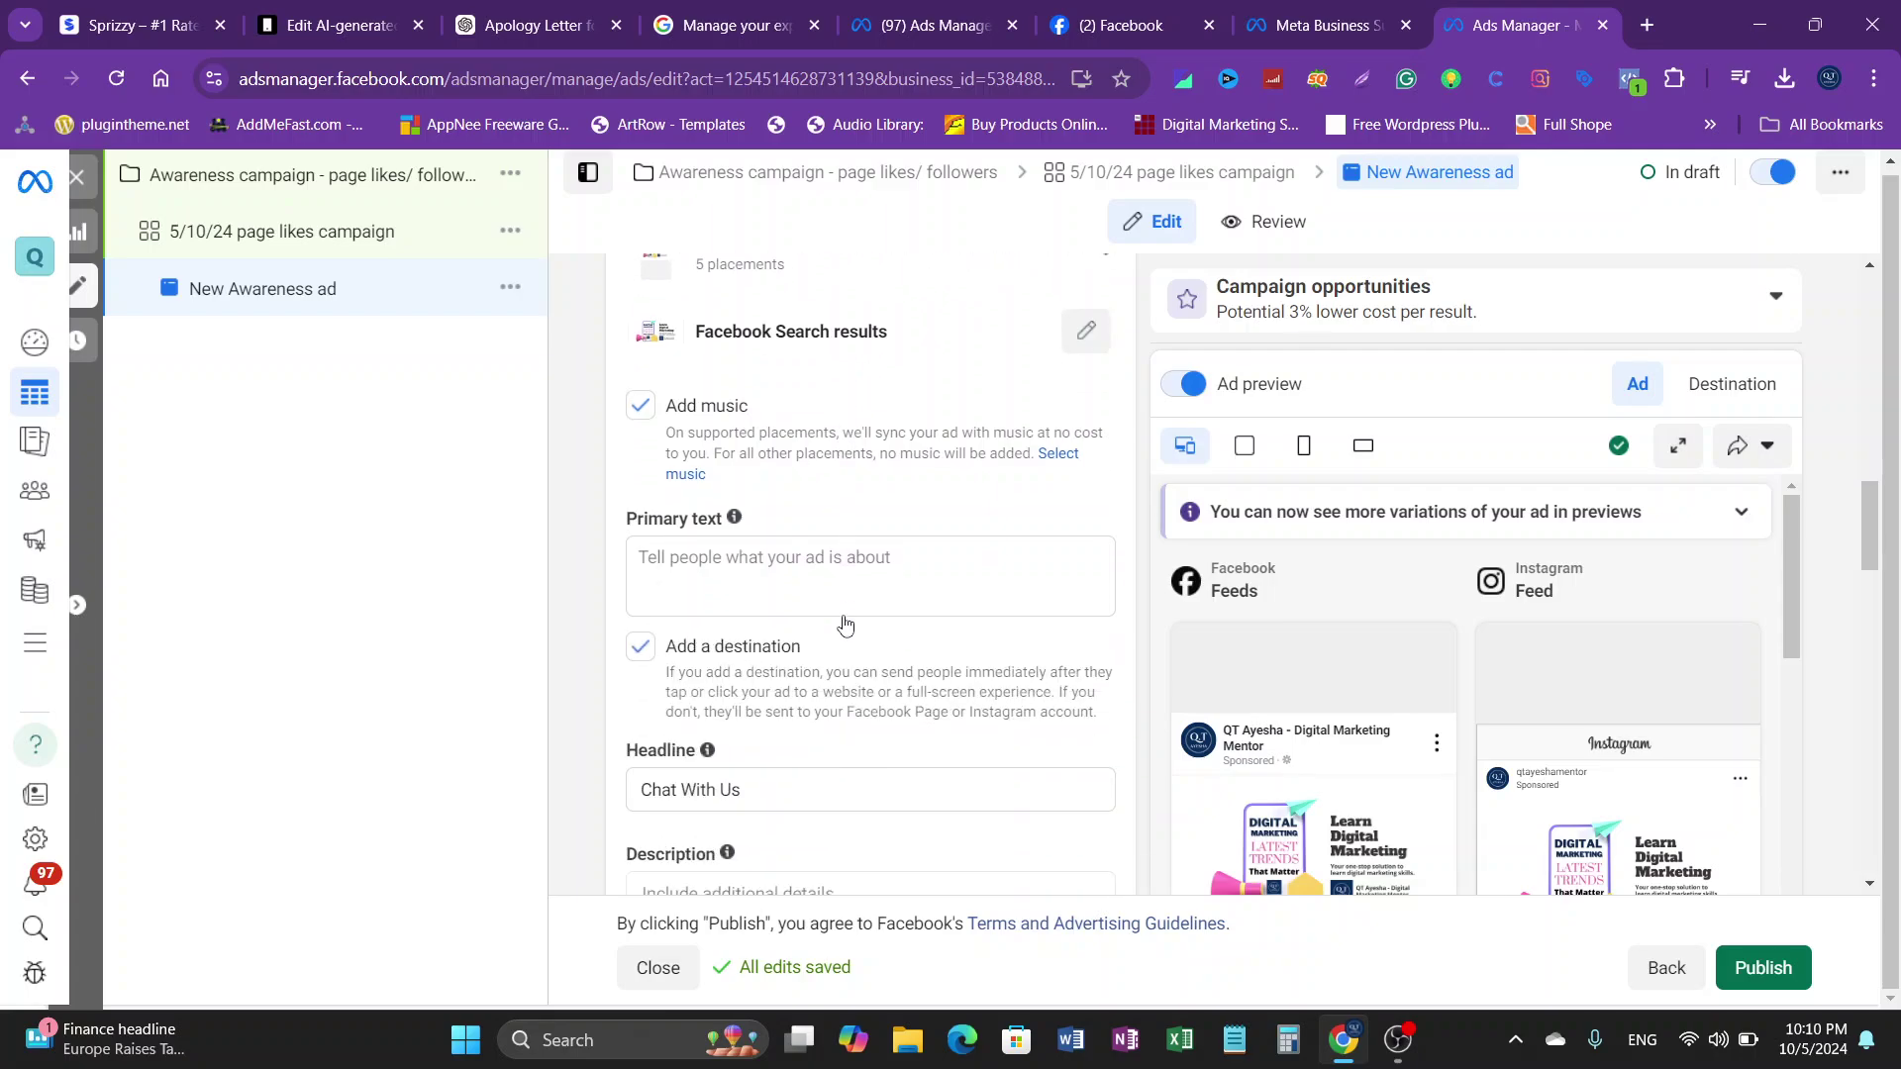
Step: Set the ad's call to action to No button
scroll(845, 624, "down", 5)
scroll(844, 579, "up", 2)
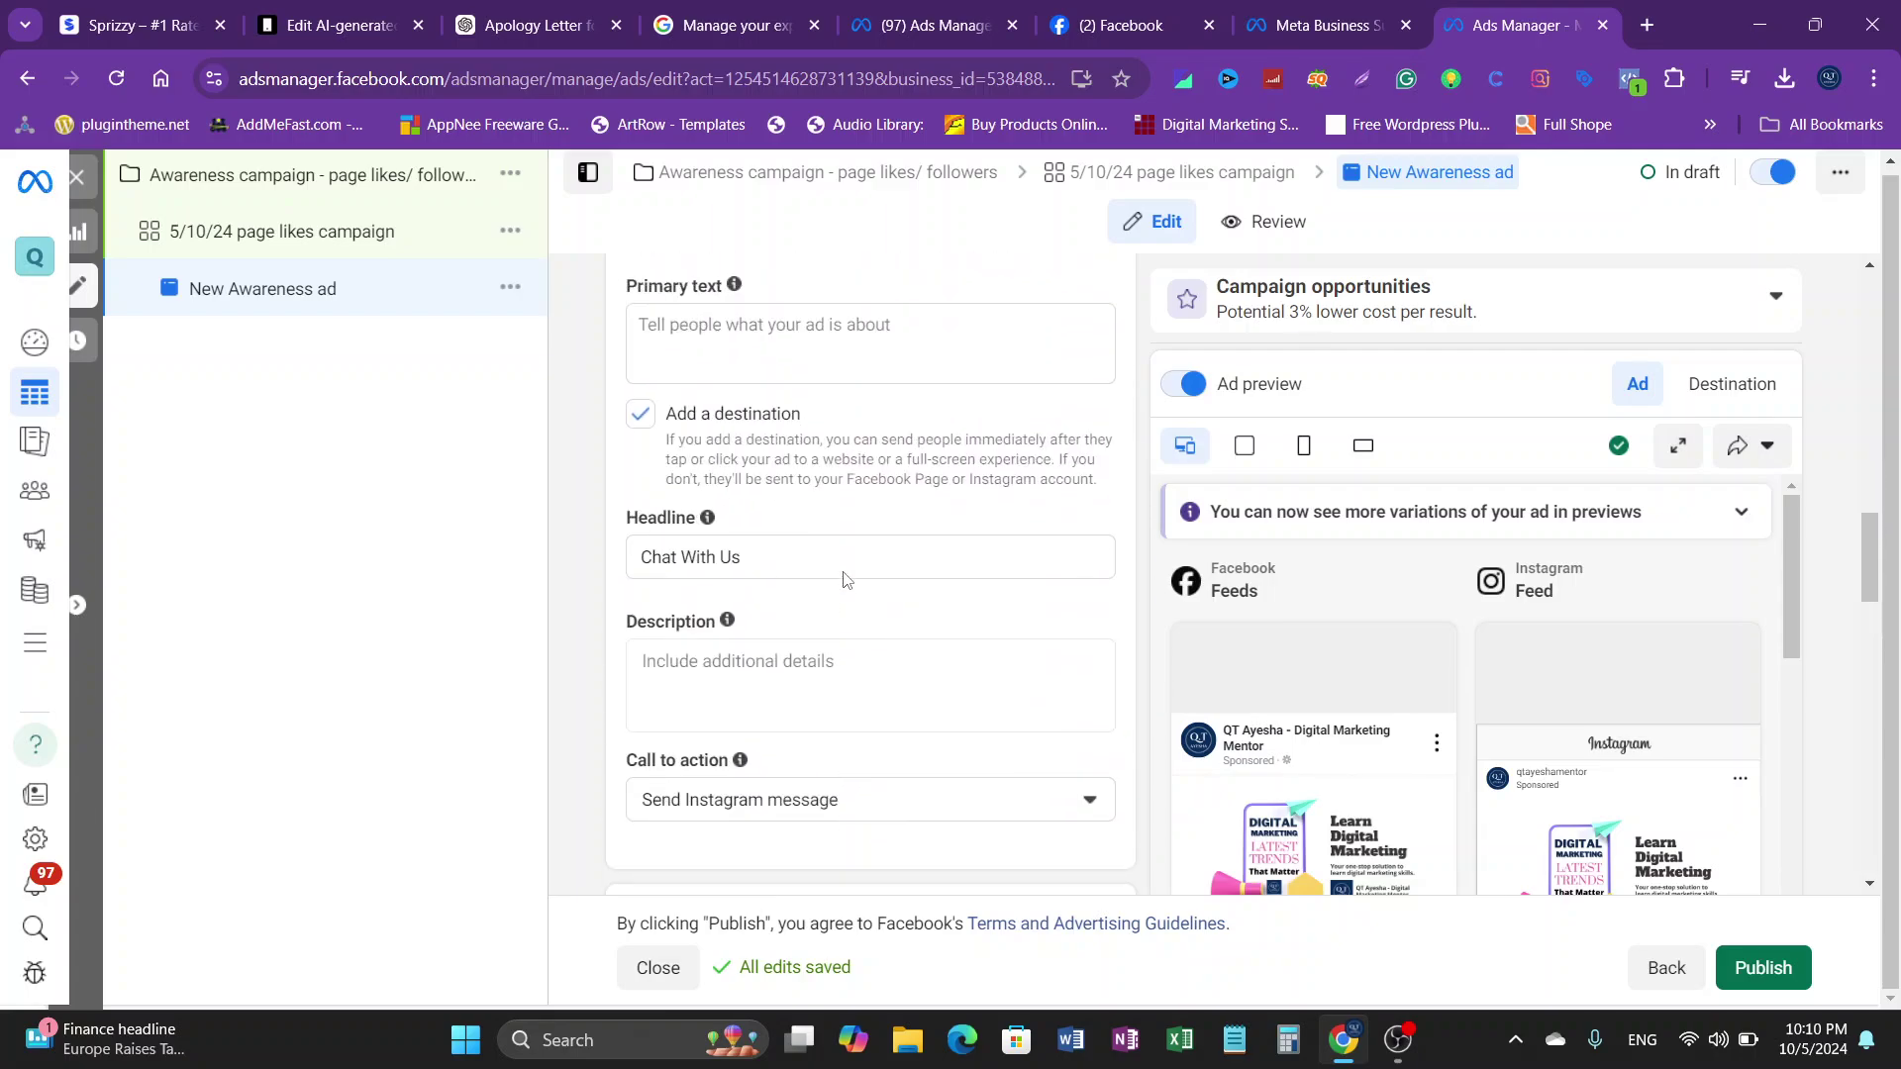
scroll(805, 556, "down", 3)
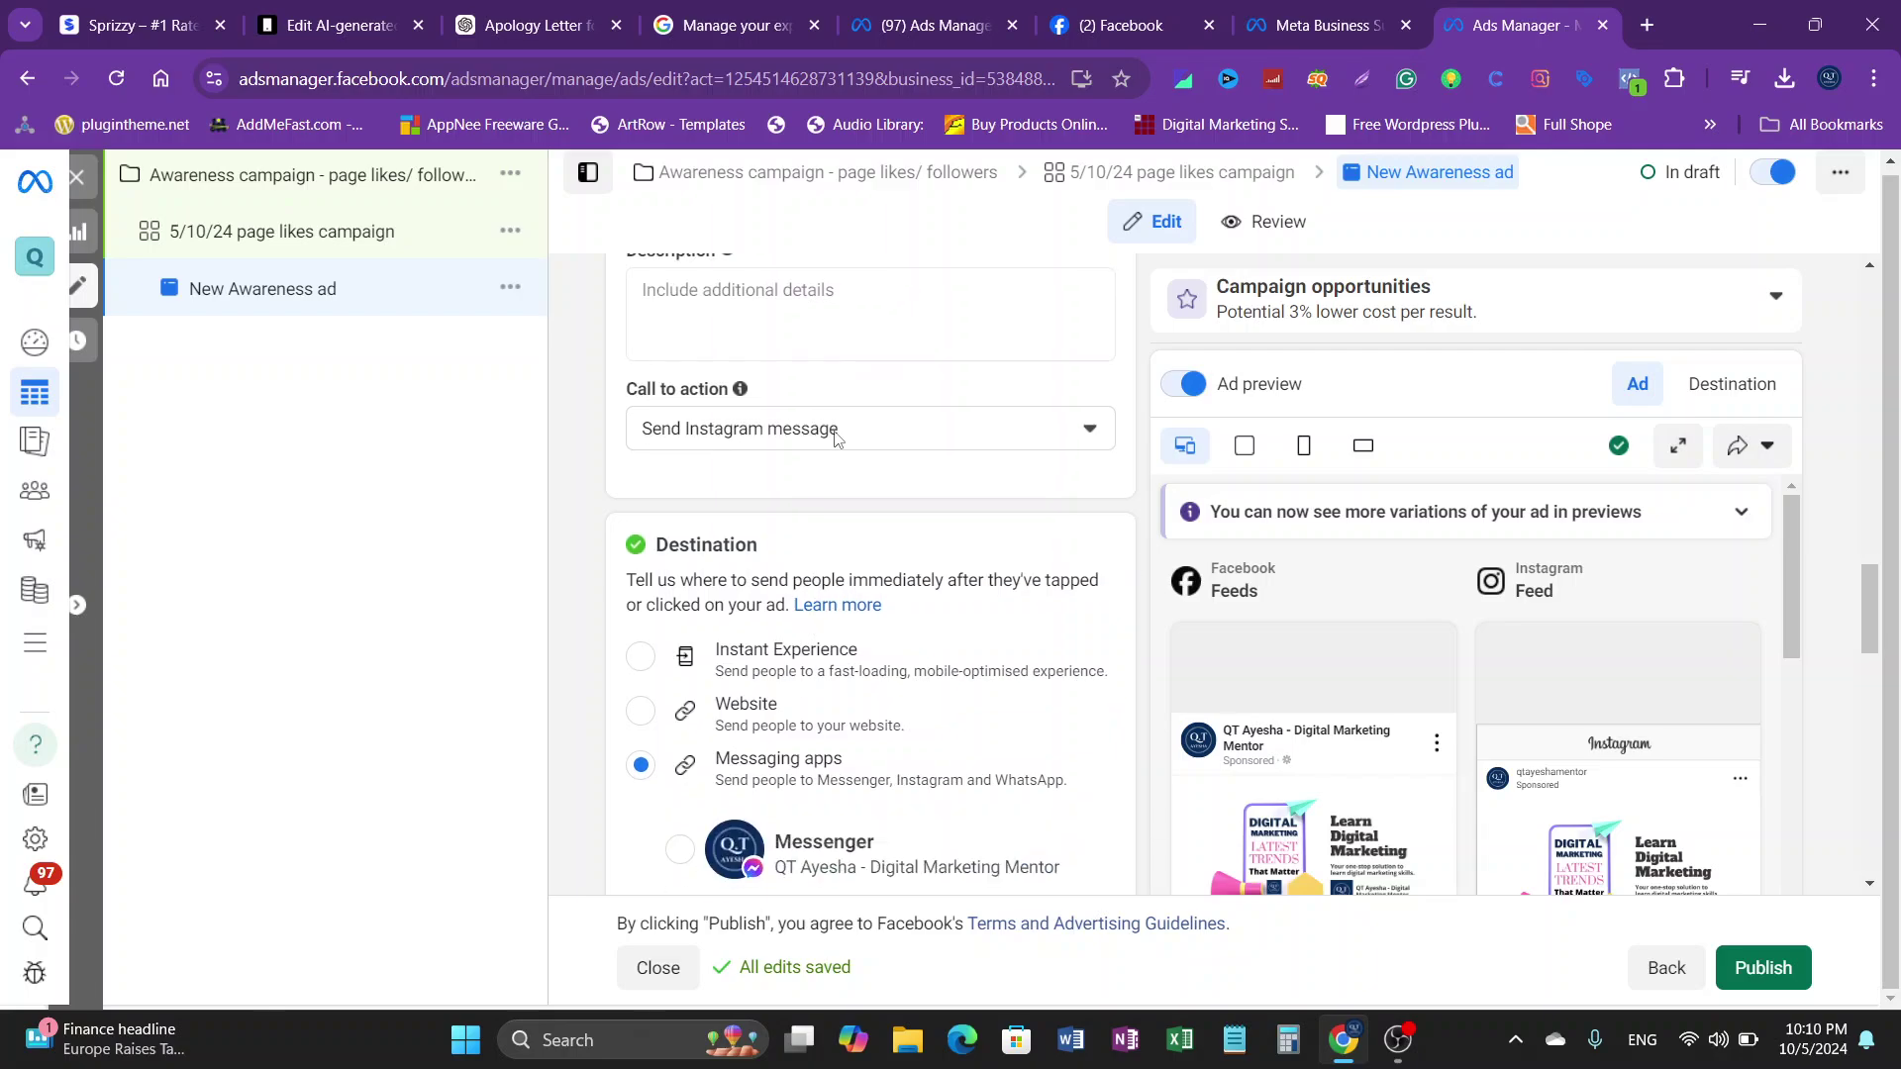
left_click(837, 429)
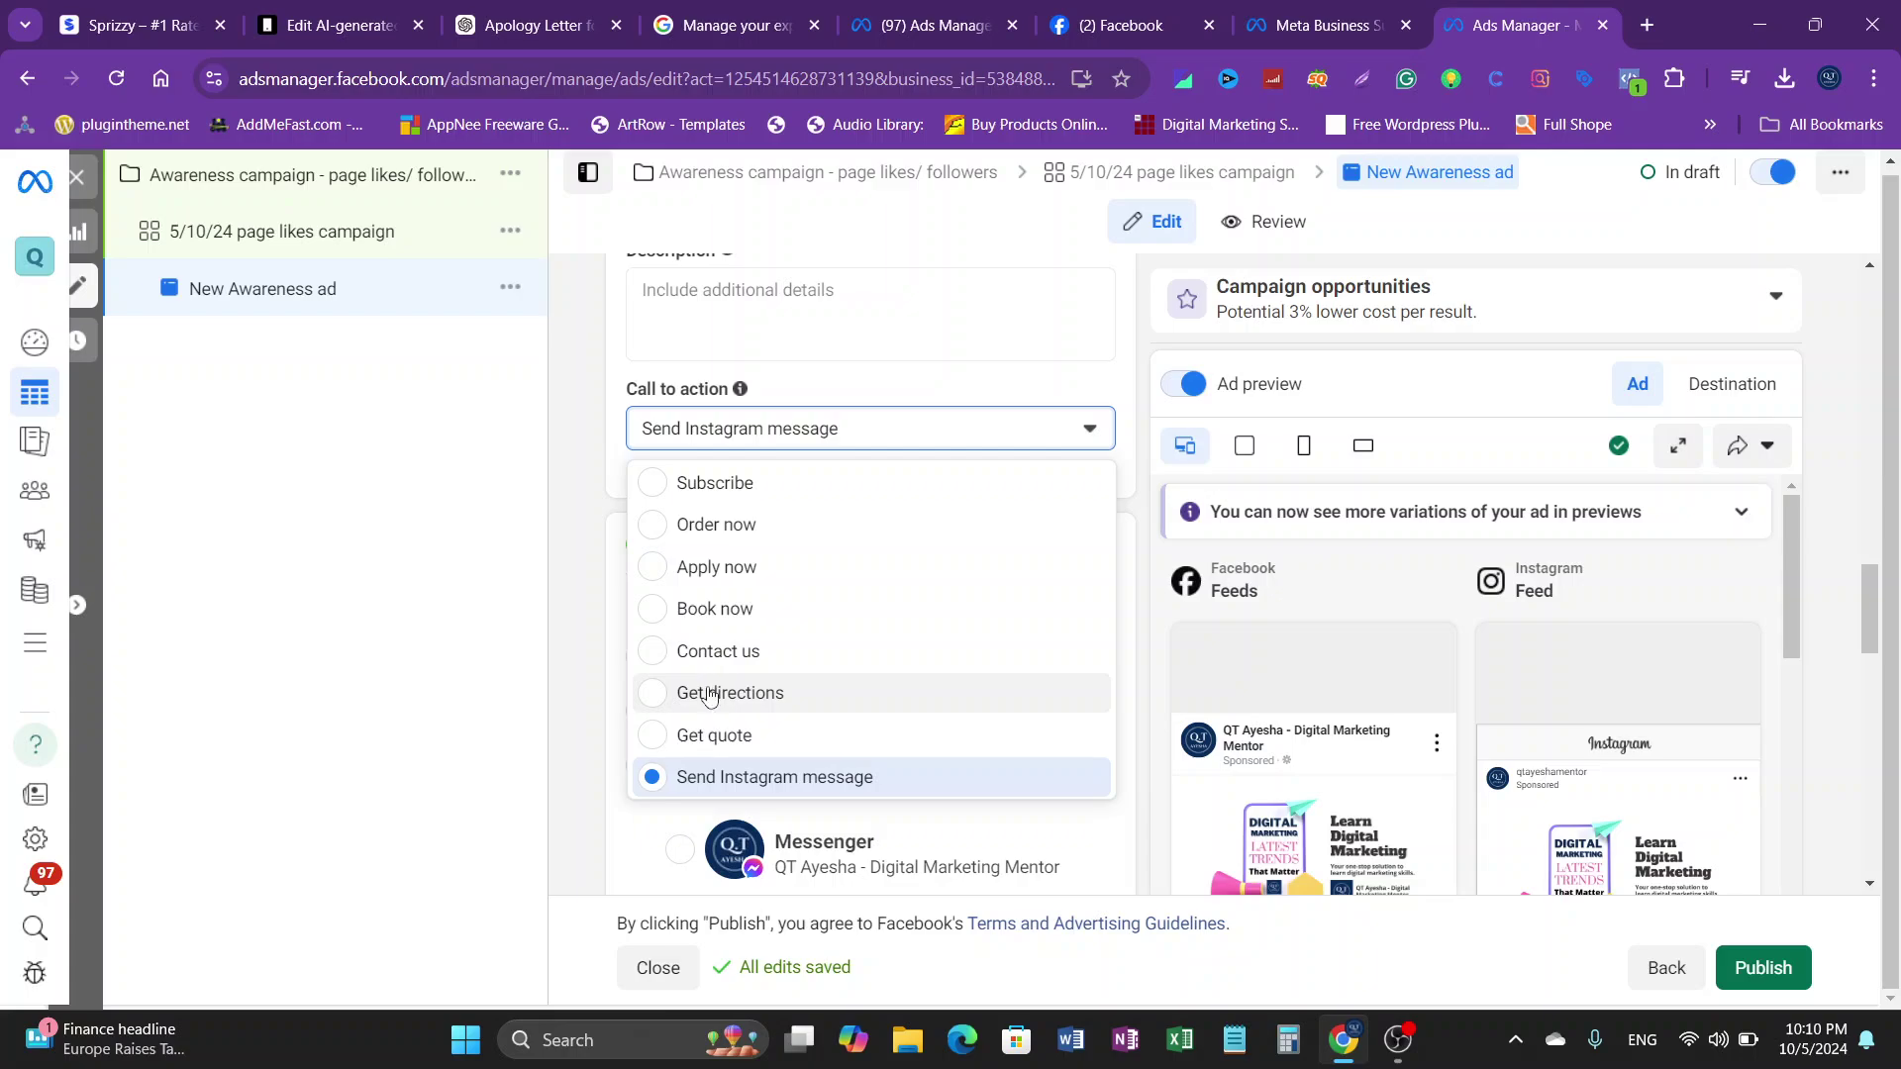
scroll(704, 728, "up", 3)
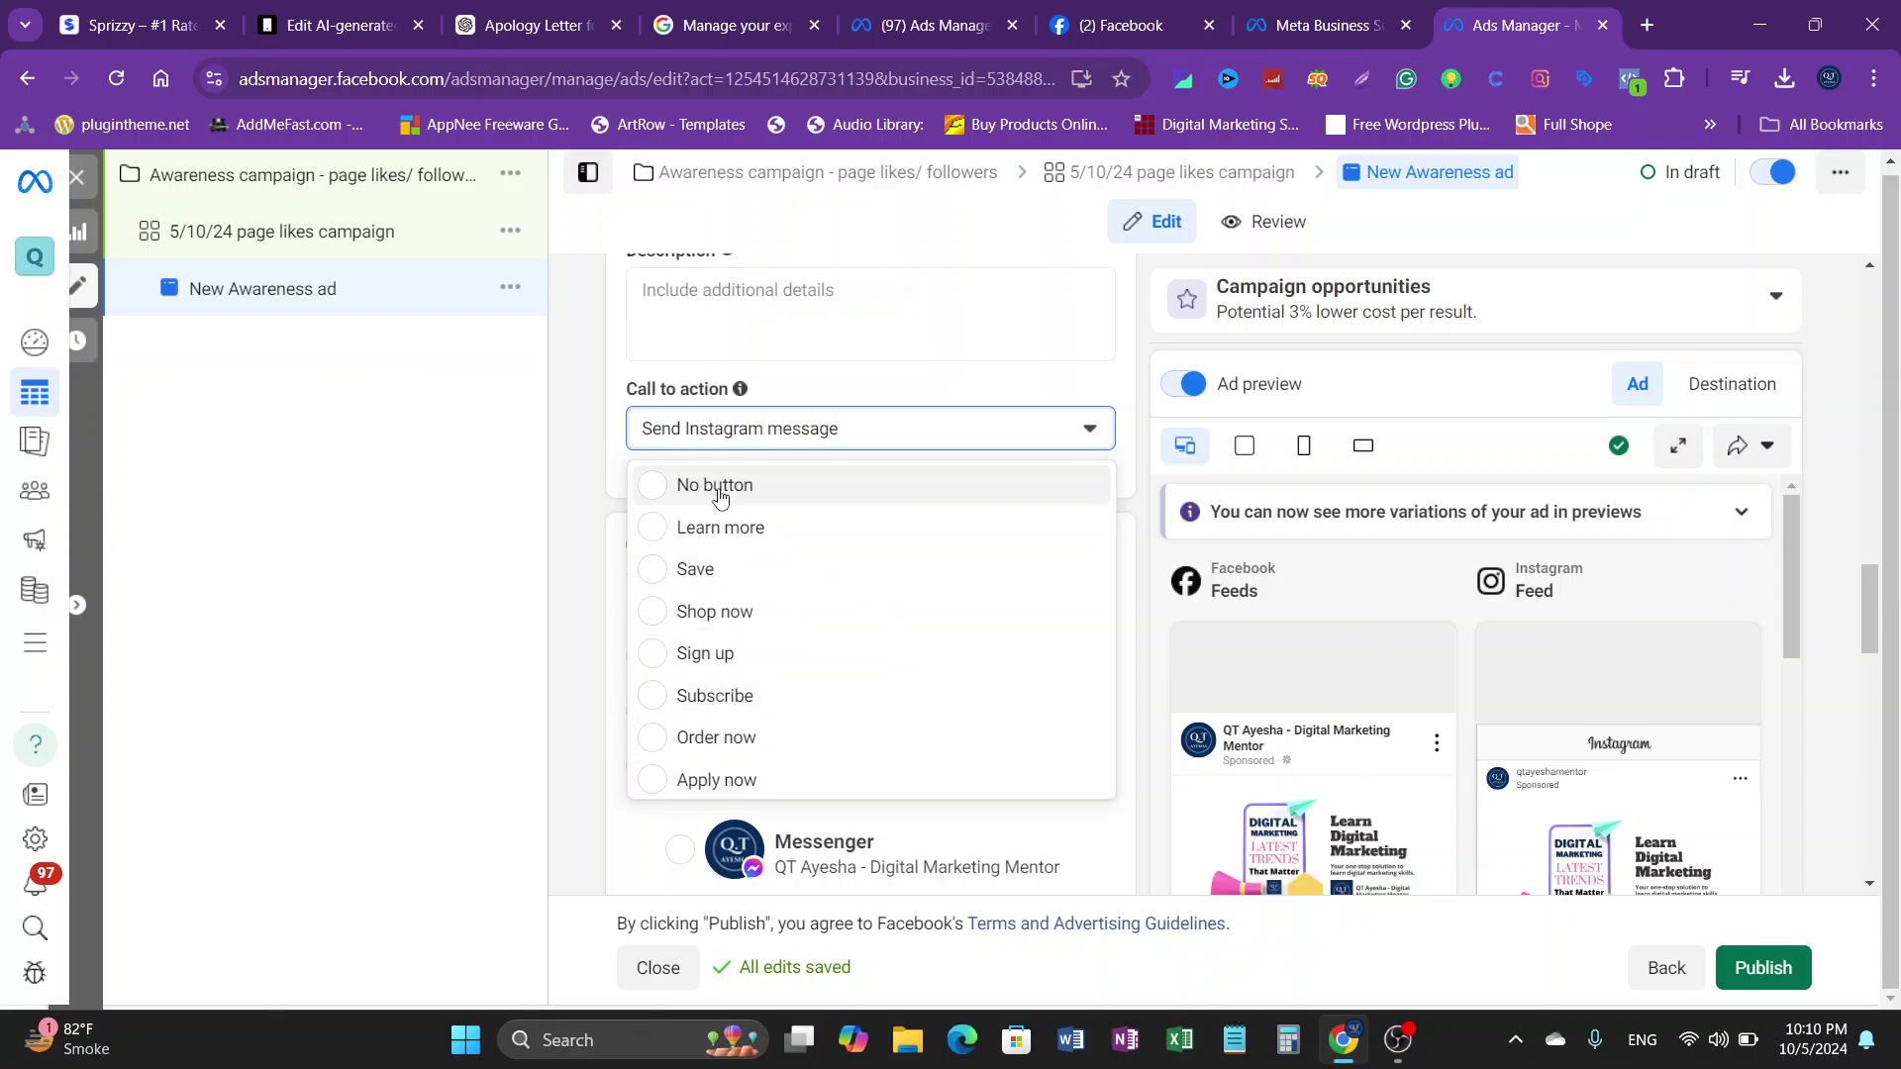
left_click(1059, 487)
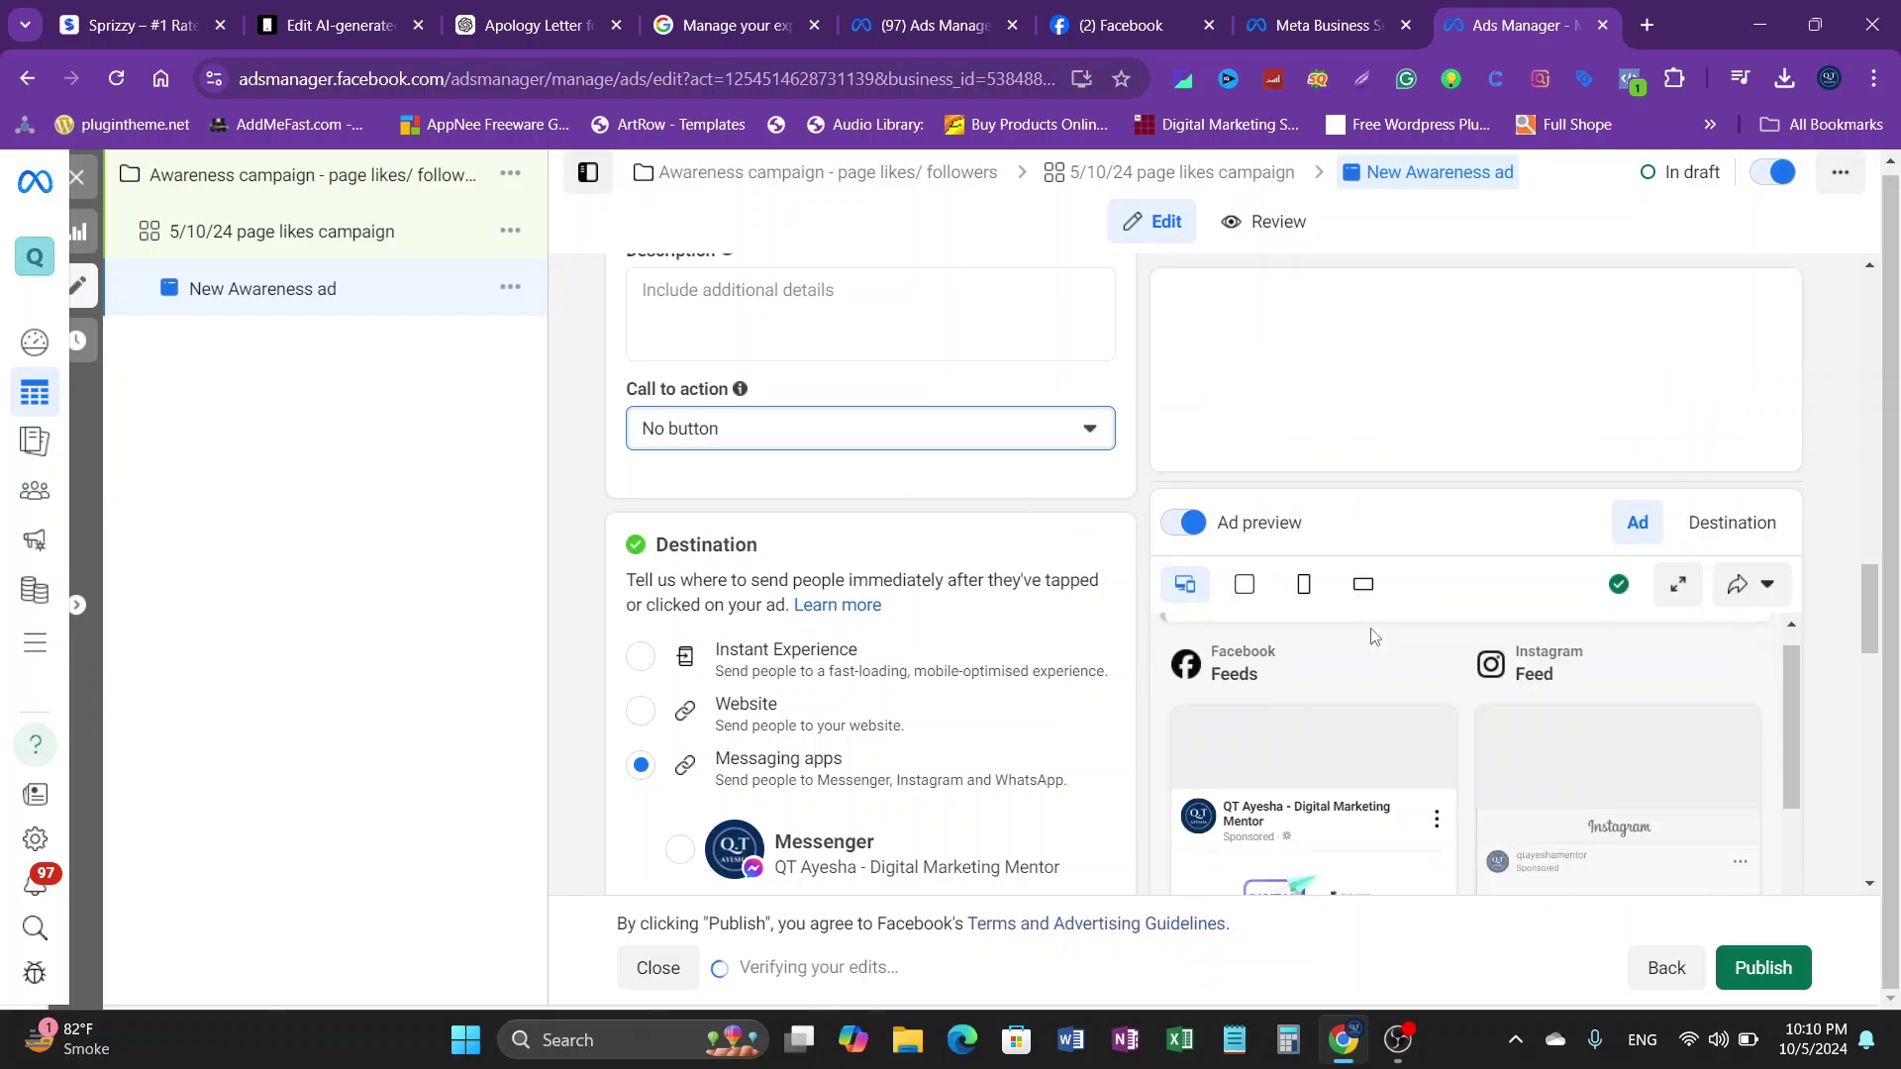
Step: Try Instant Experience as the ad's destination
scroll(1449, 733, "down", 5)
scroll(1448, 734, "up", 2)
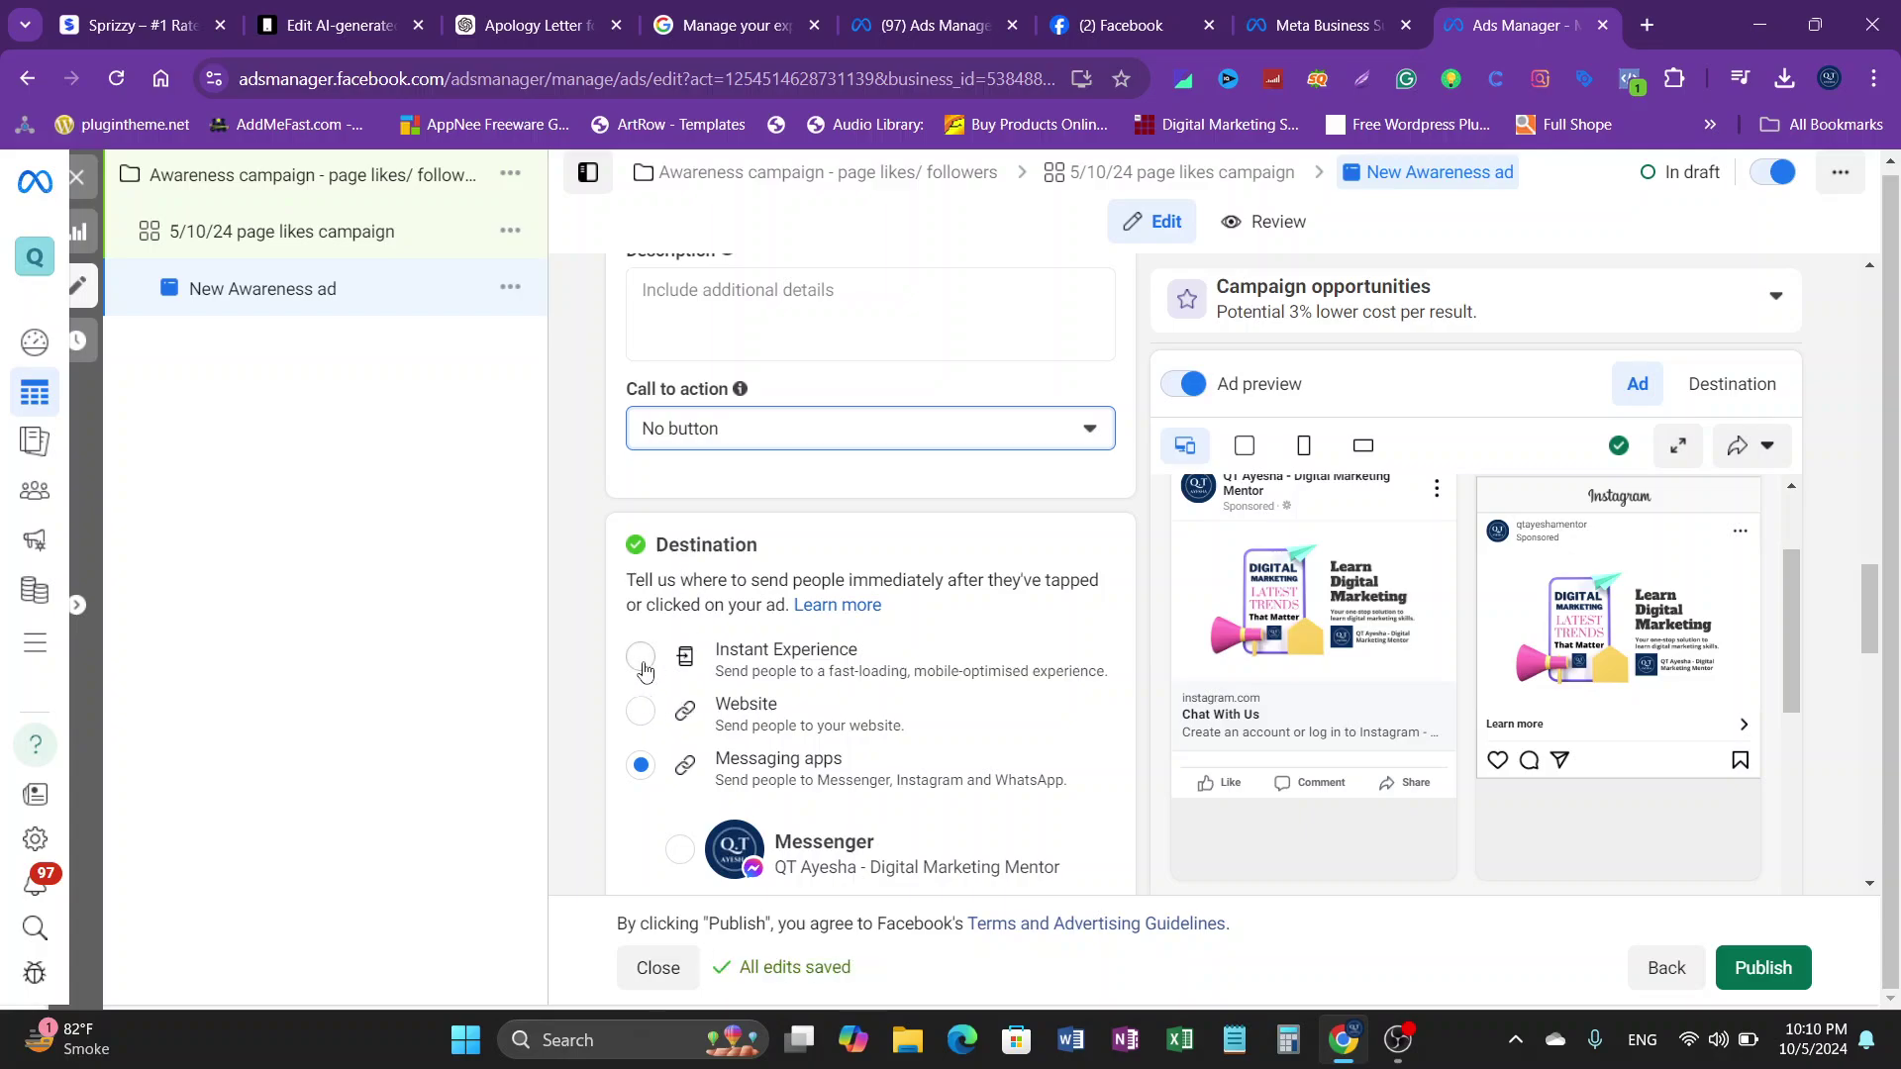
scroll(678, 673, "down", 3)
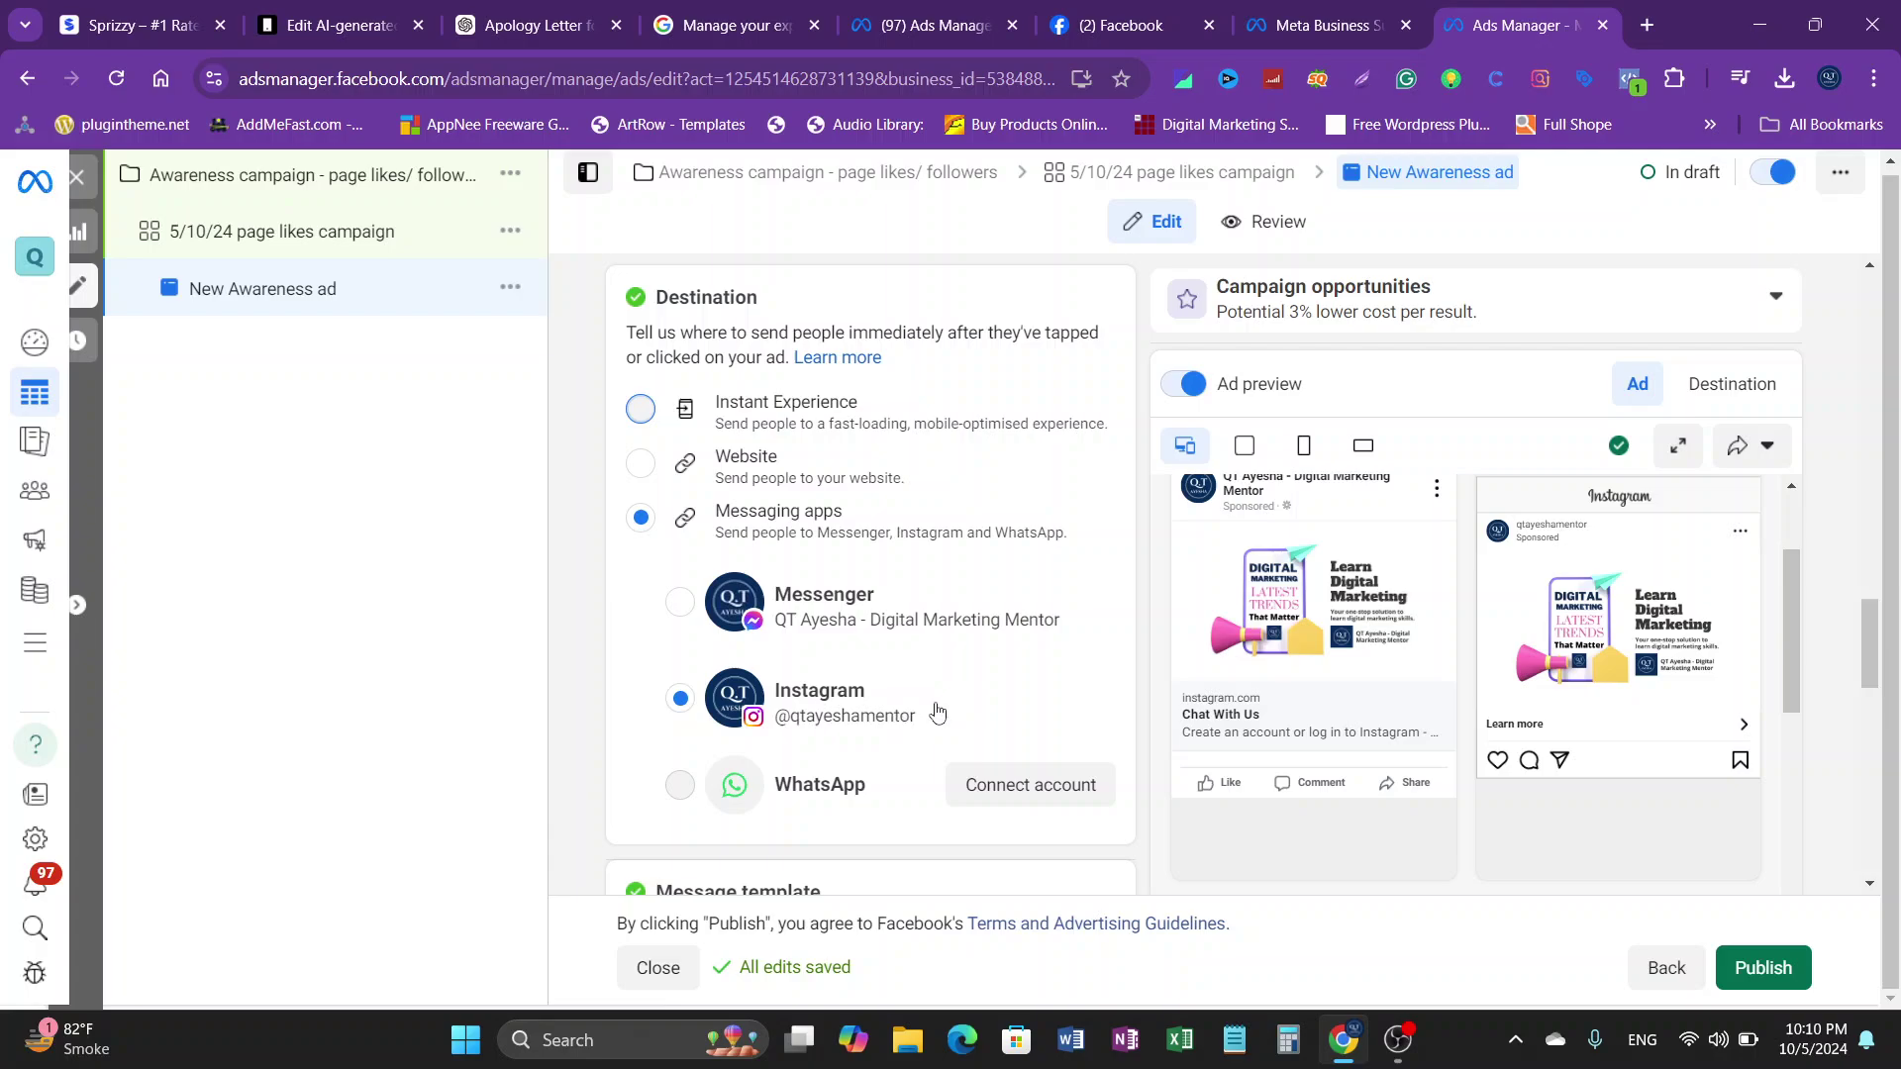
scroll(936, 687, "up", 4)
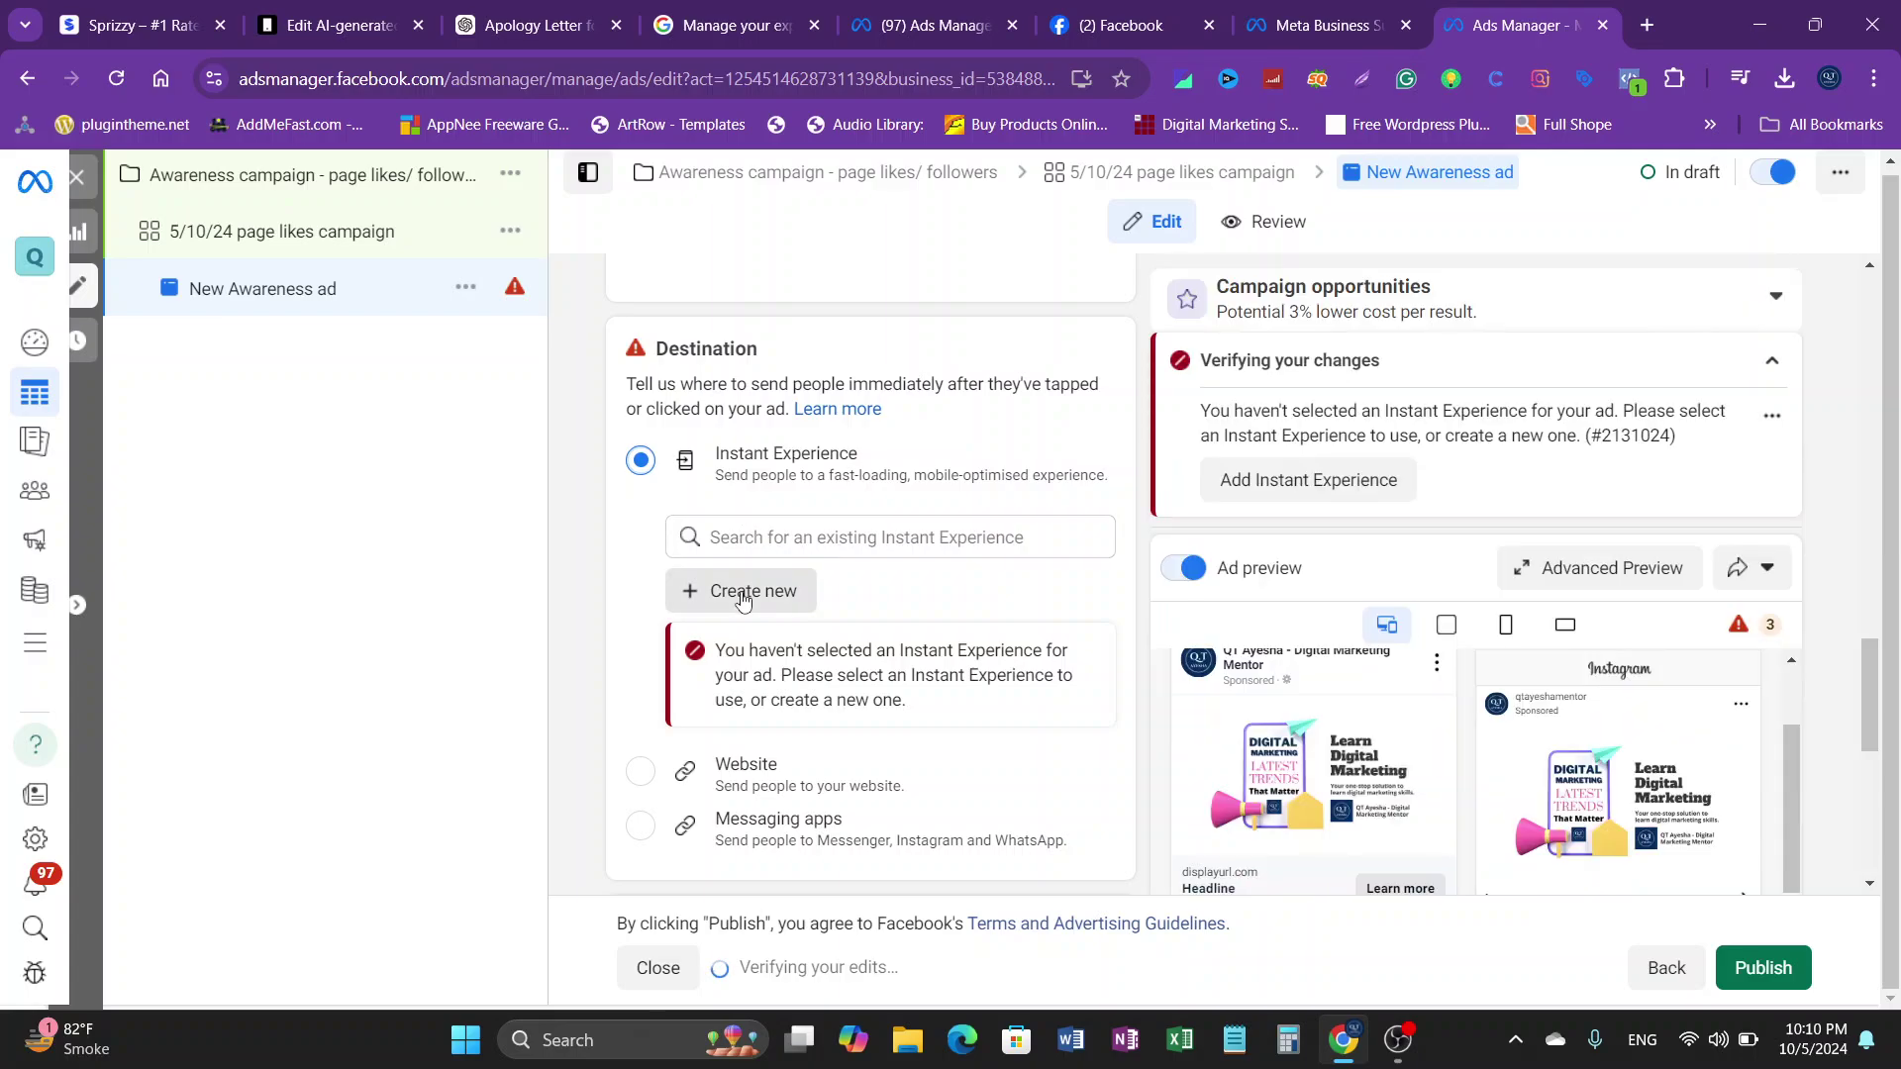
Step: Set the ad's destination to Messaging apps, using the Page's Messenger account
scroll(693, 601, "down", 3)
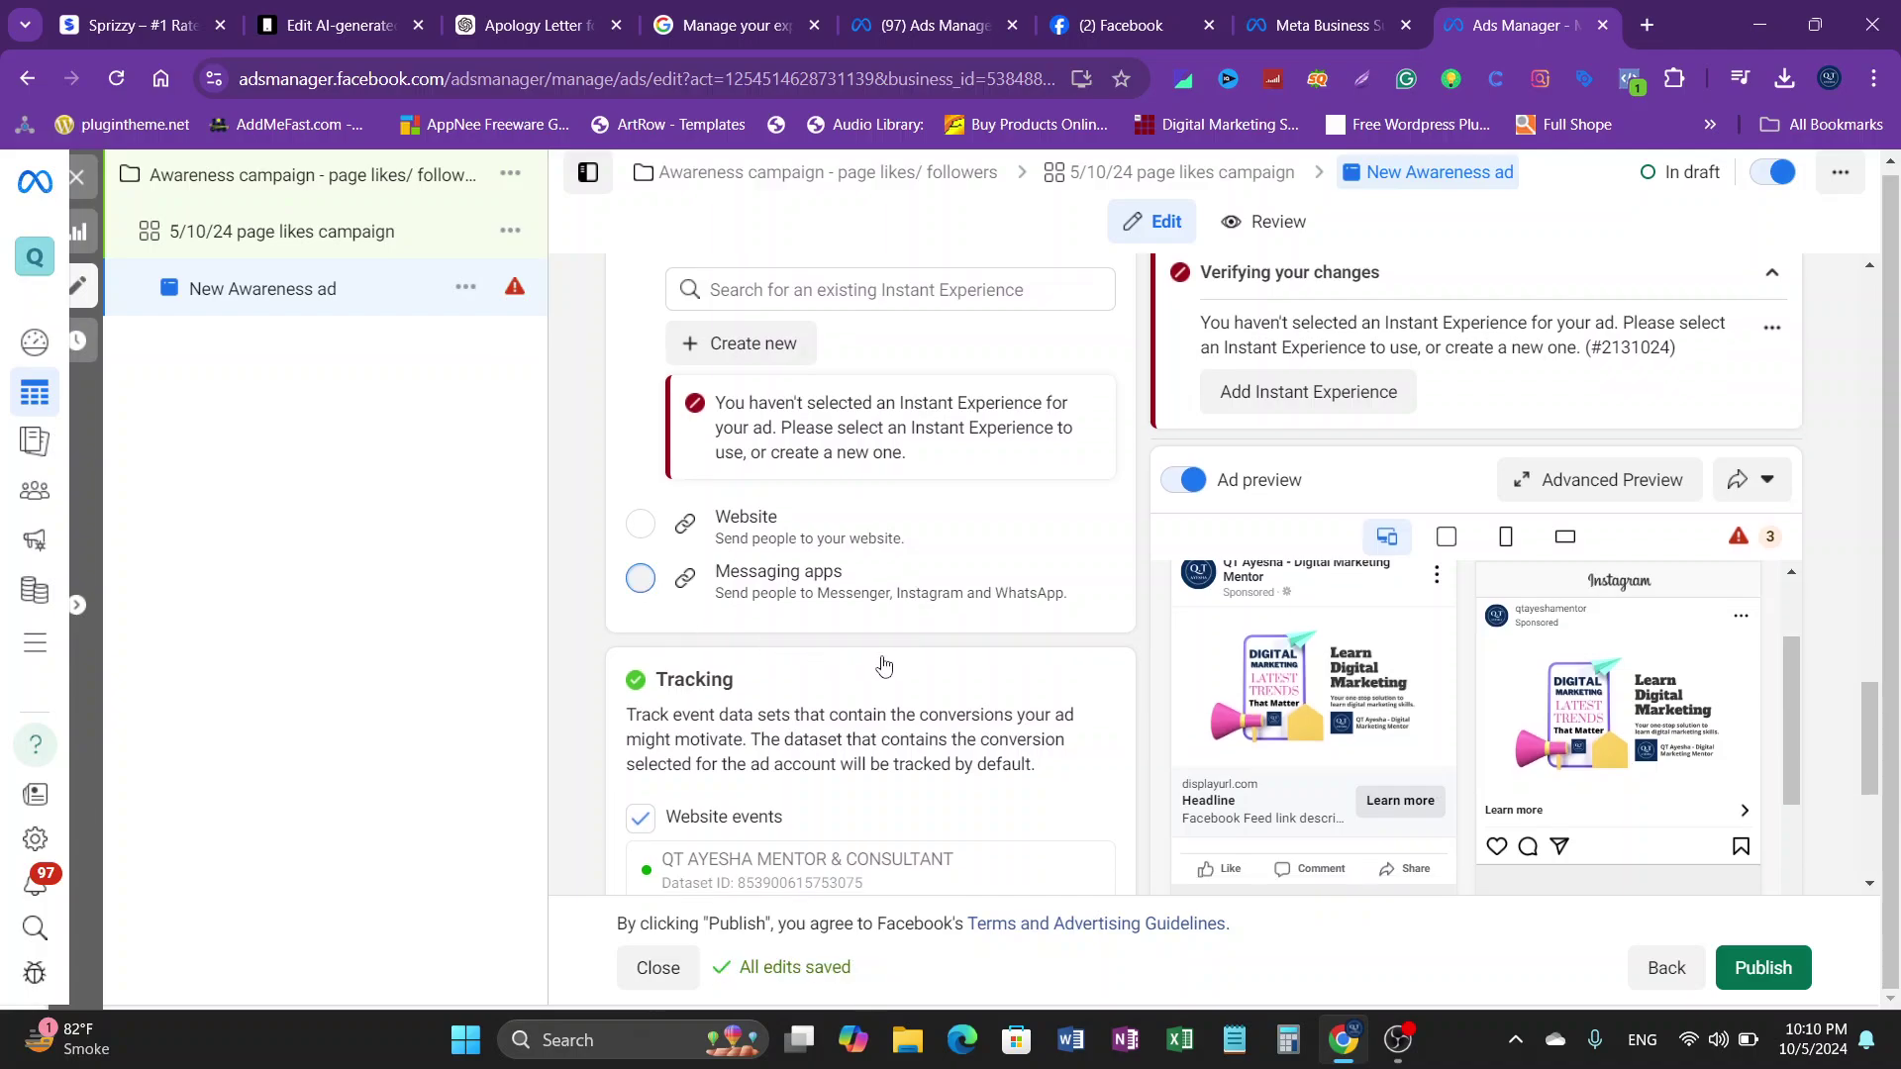
key("space")
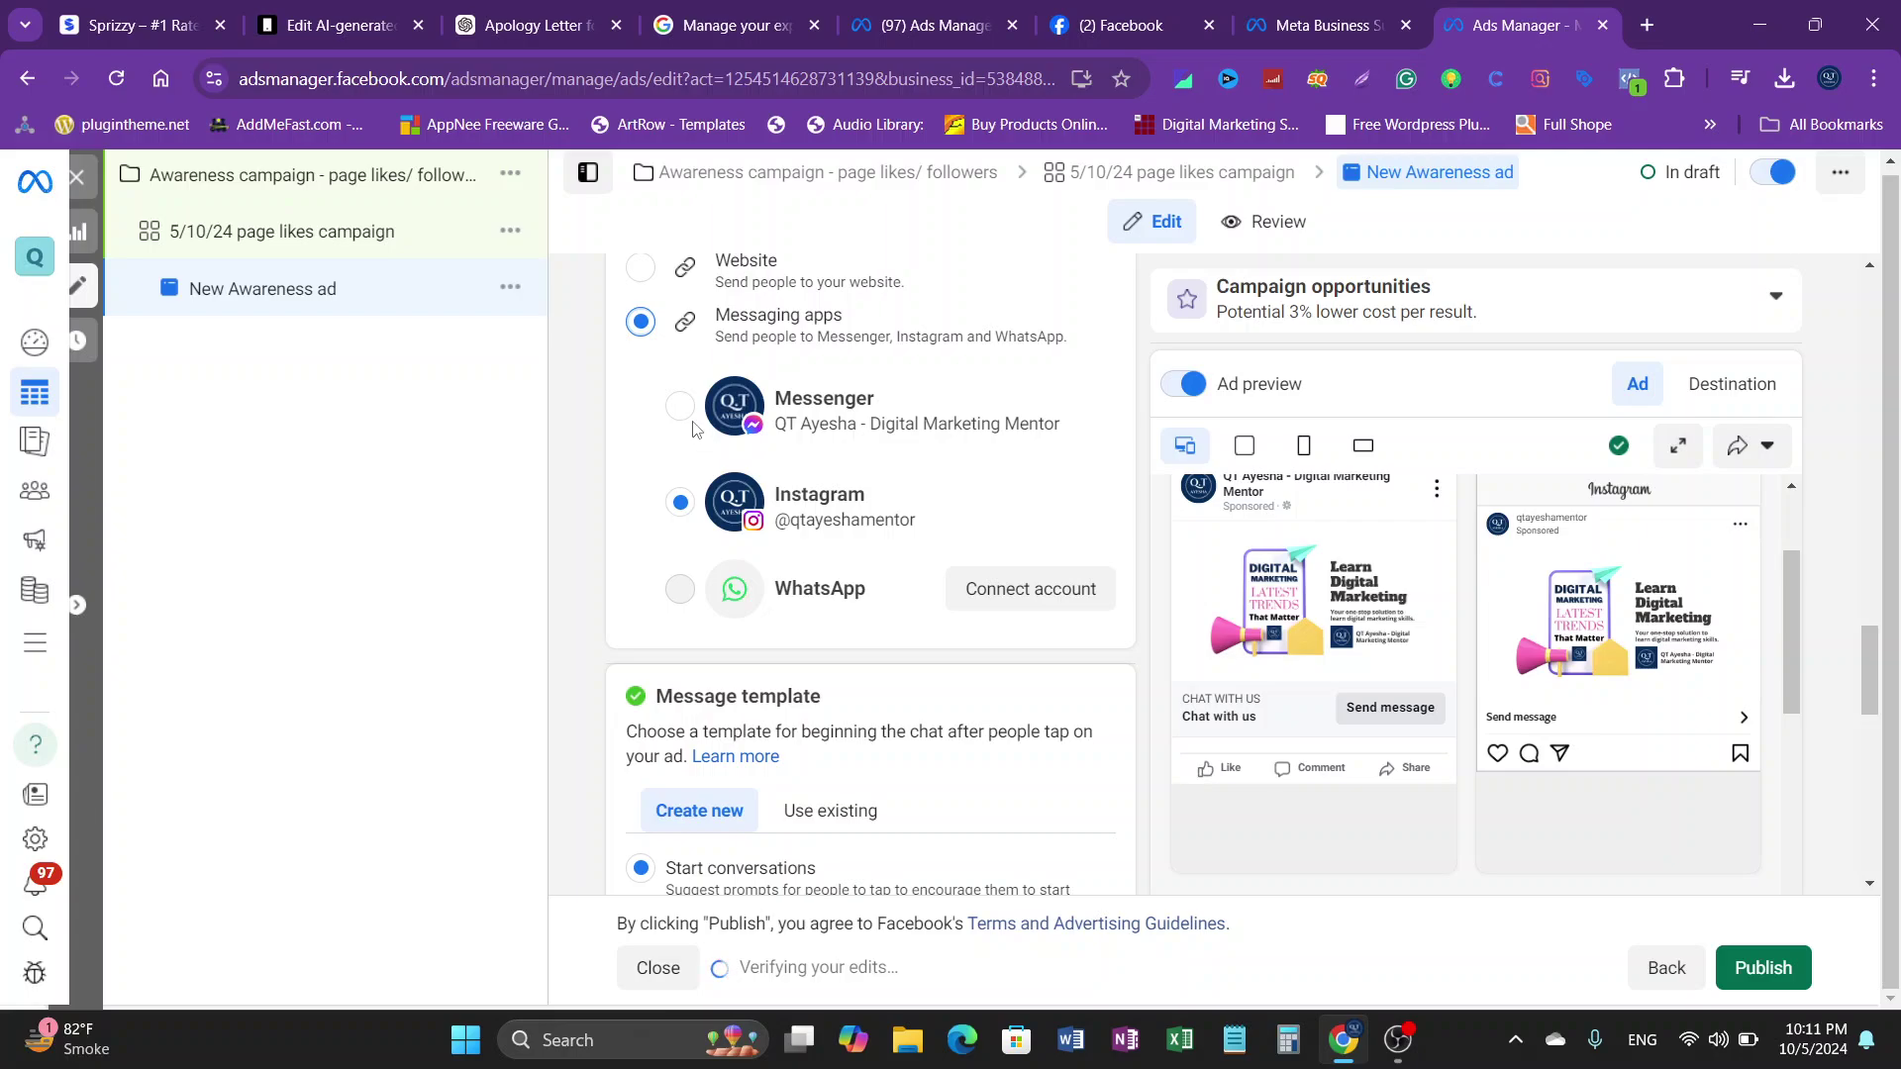
key("space")
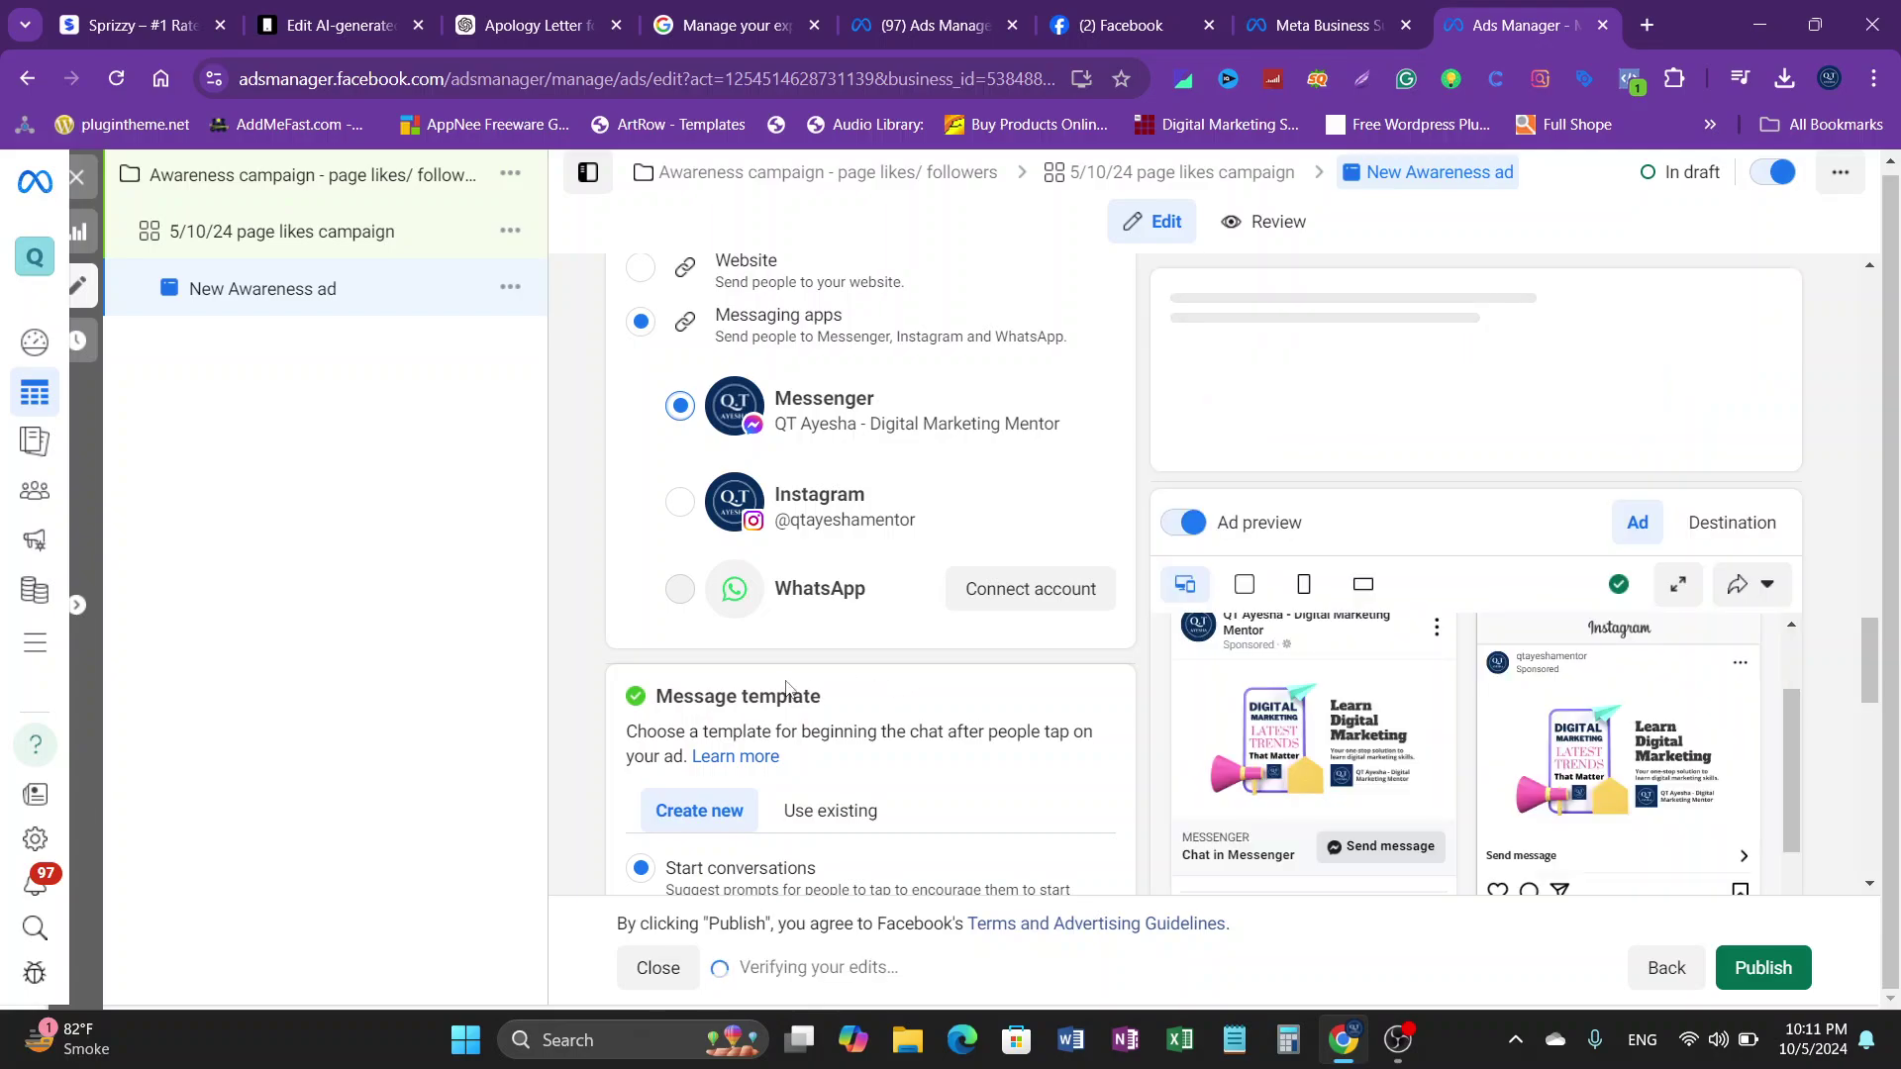
Step: Review the draft ad's identity, ad setup, music, primary text, destination and headline settings
scroll(910, 679, "up", 8)
scroll(784, 690, "up", 10)
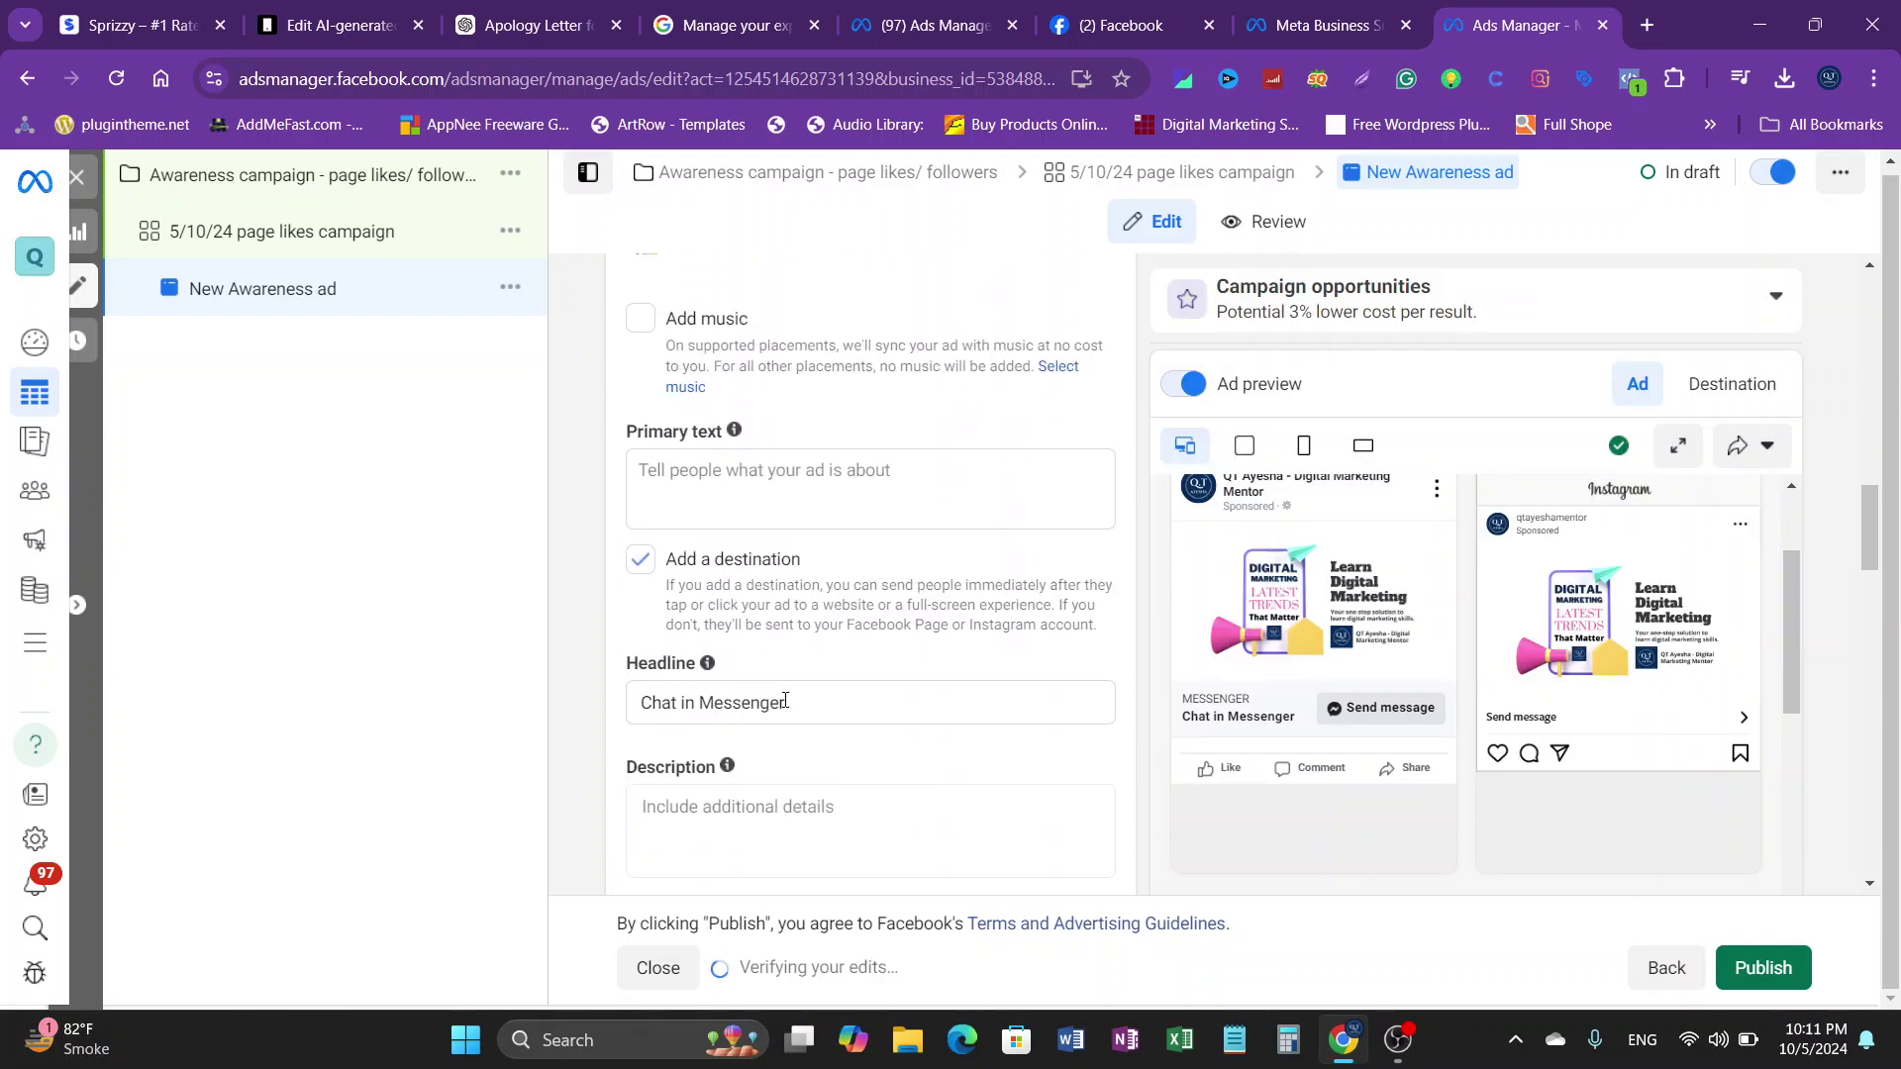
scroll(777, 745, "up", 3)
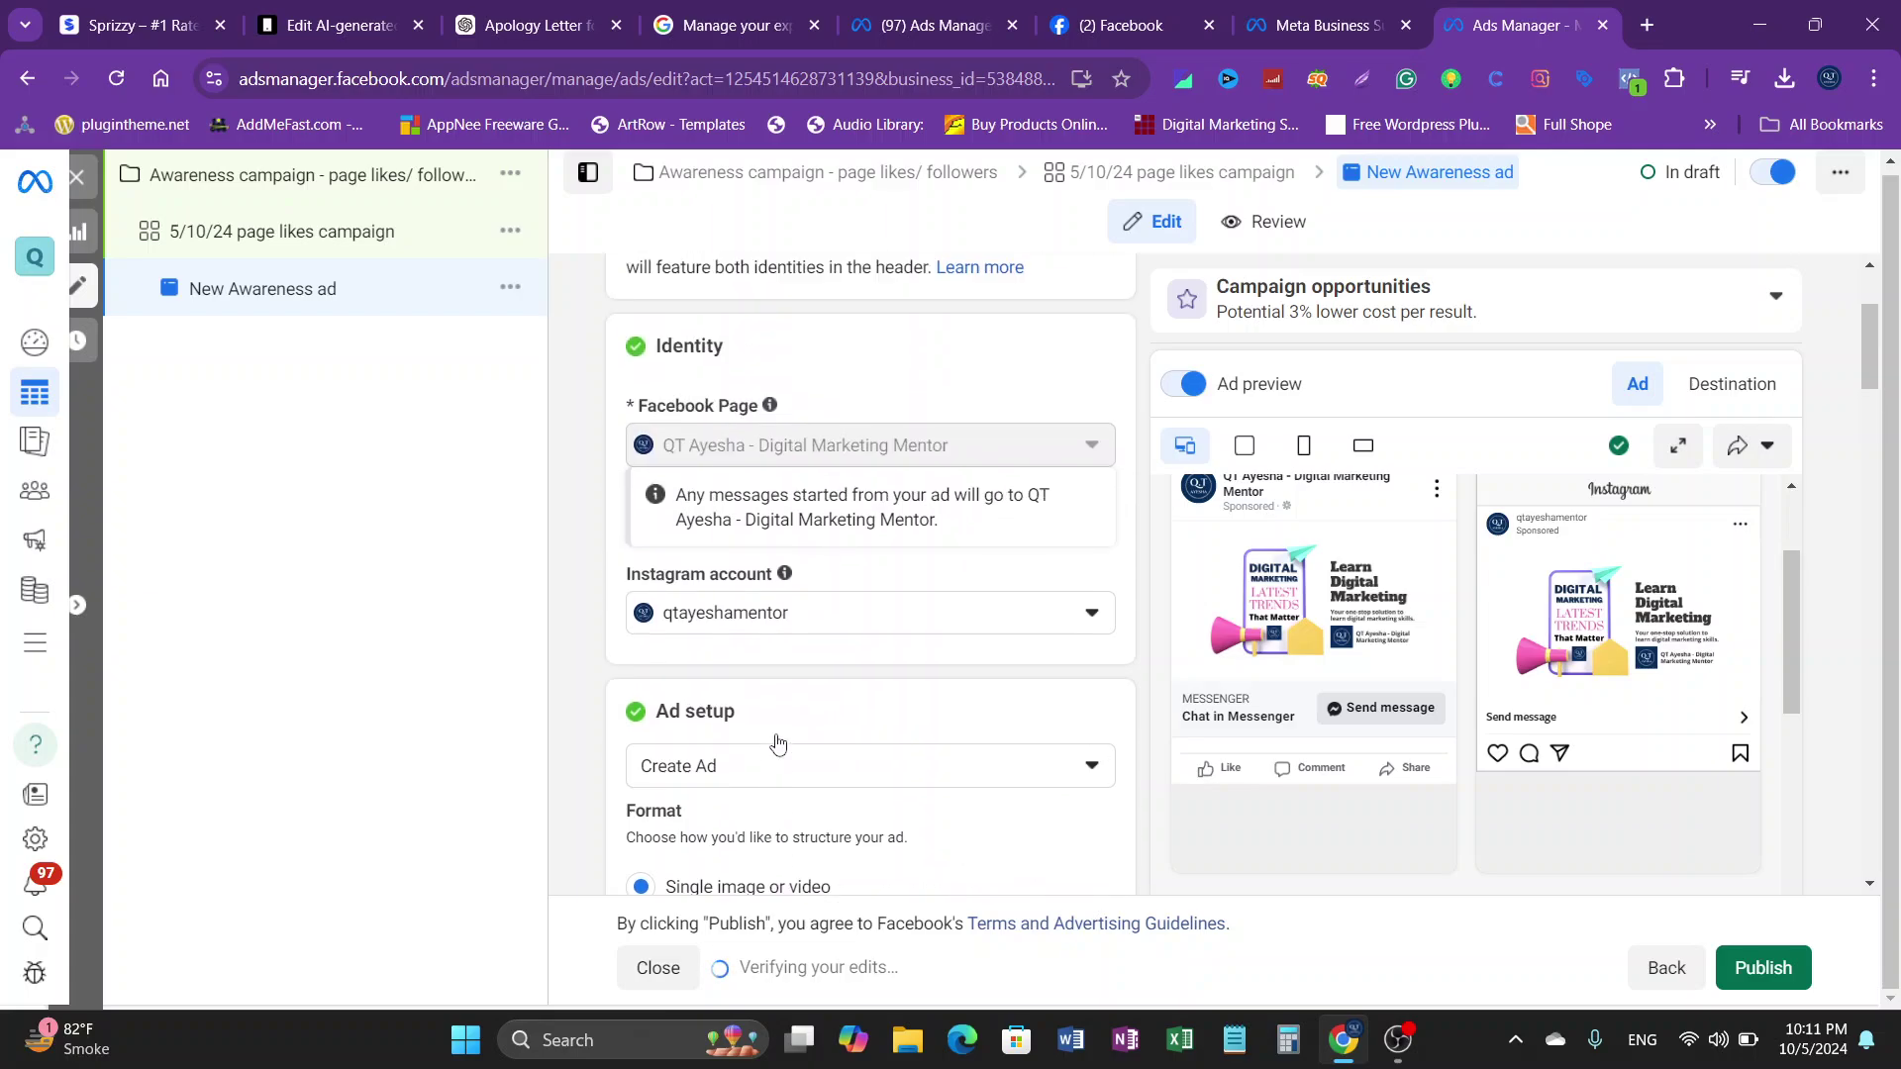
scroll(775, 752, "down", 6)
scroll(775, 762, "down", 5)
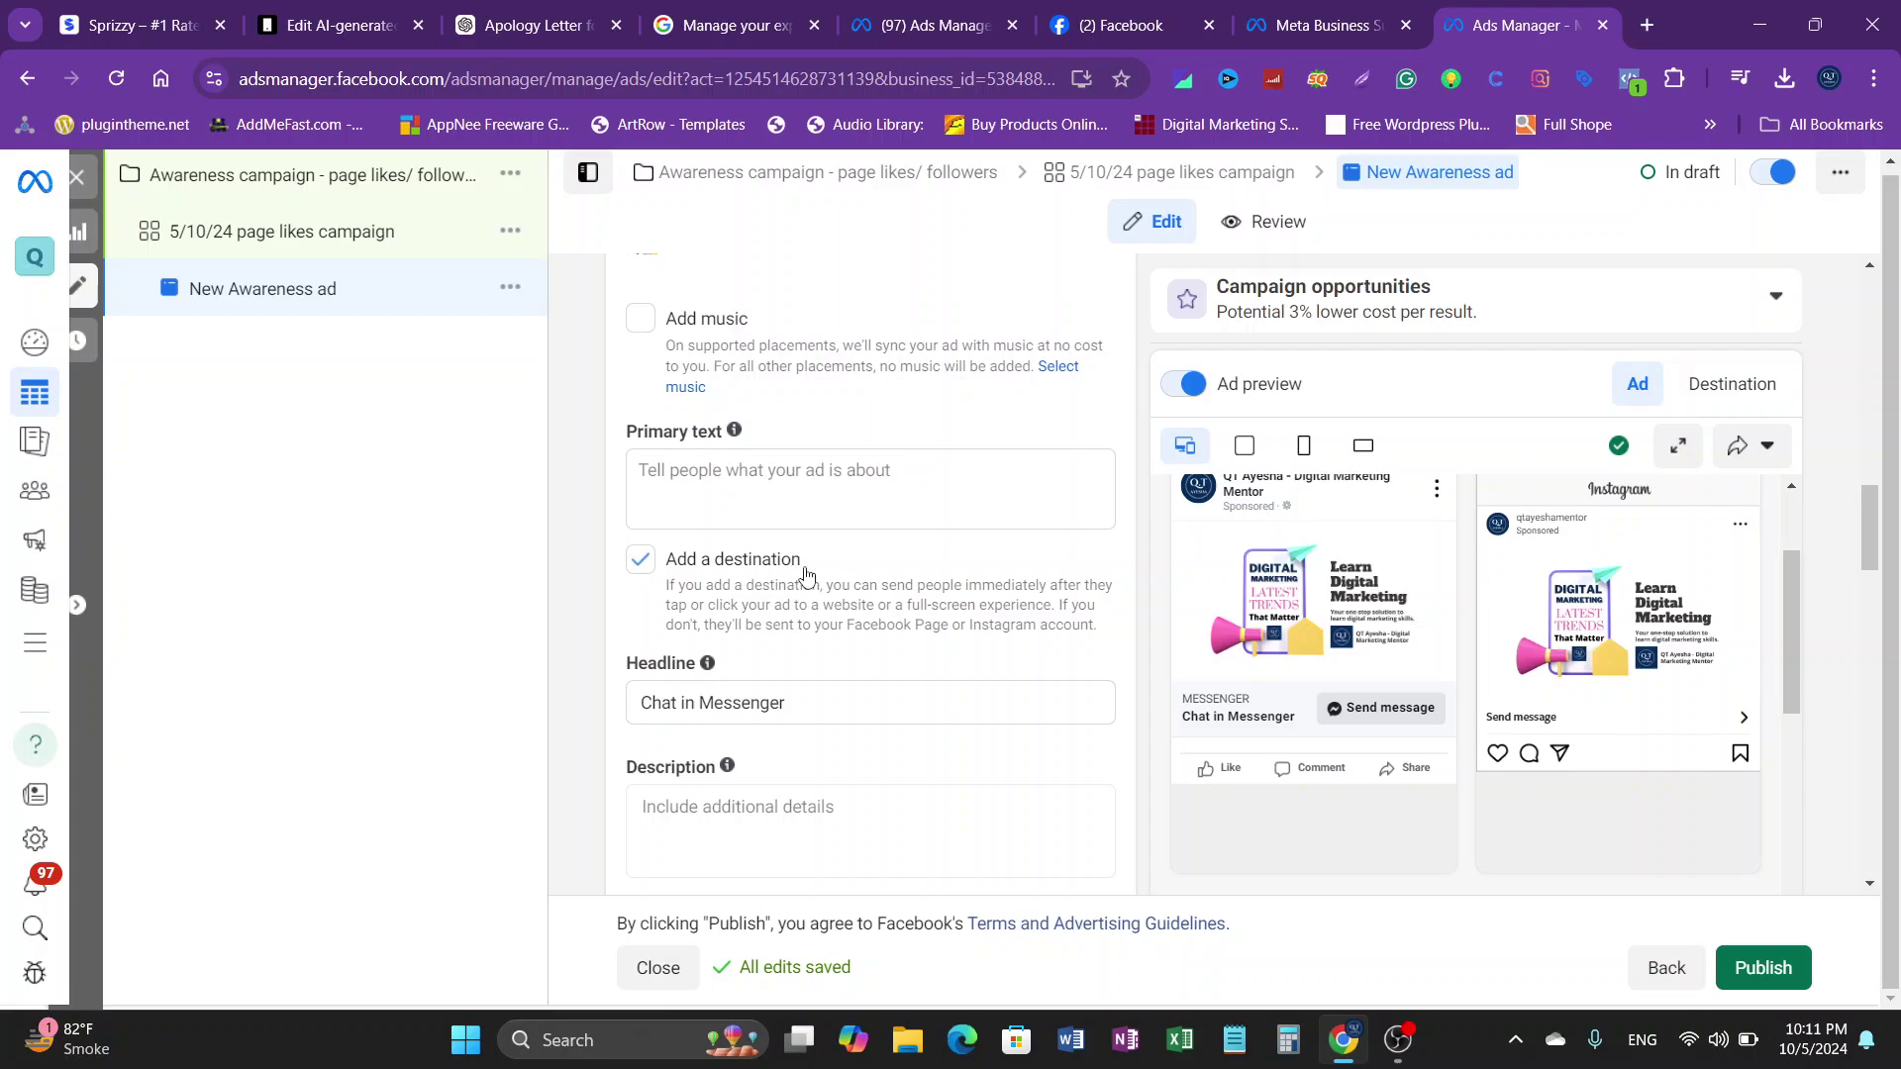
scroll(805, 570, "up", 1)
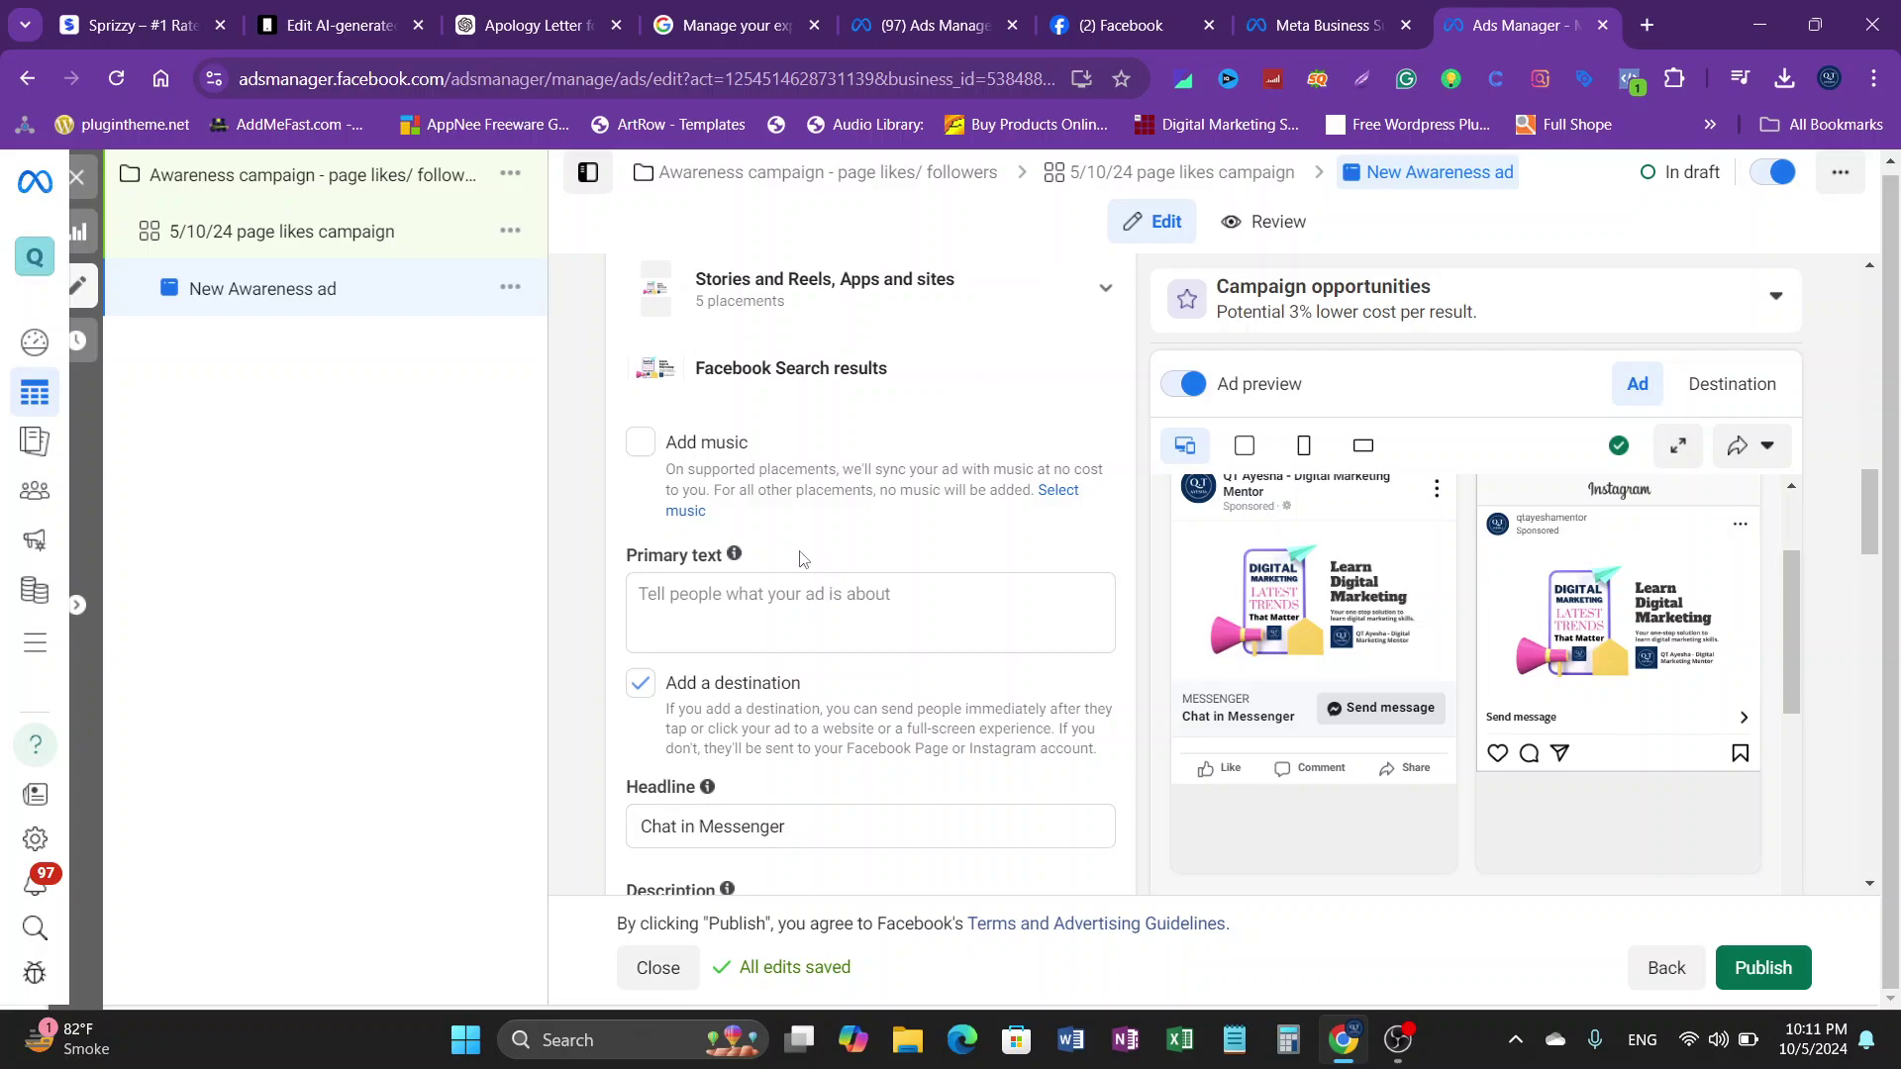
Step: Switch to Facebook, close the cover photo and start a new ad from the Page's advertising options
left_click(1159, 8)
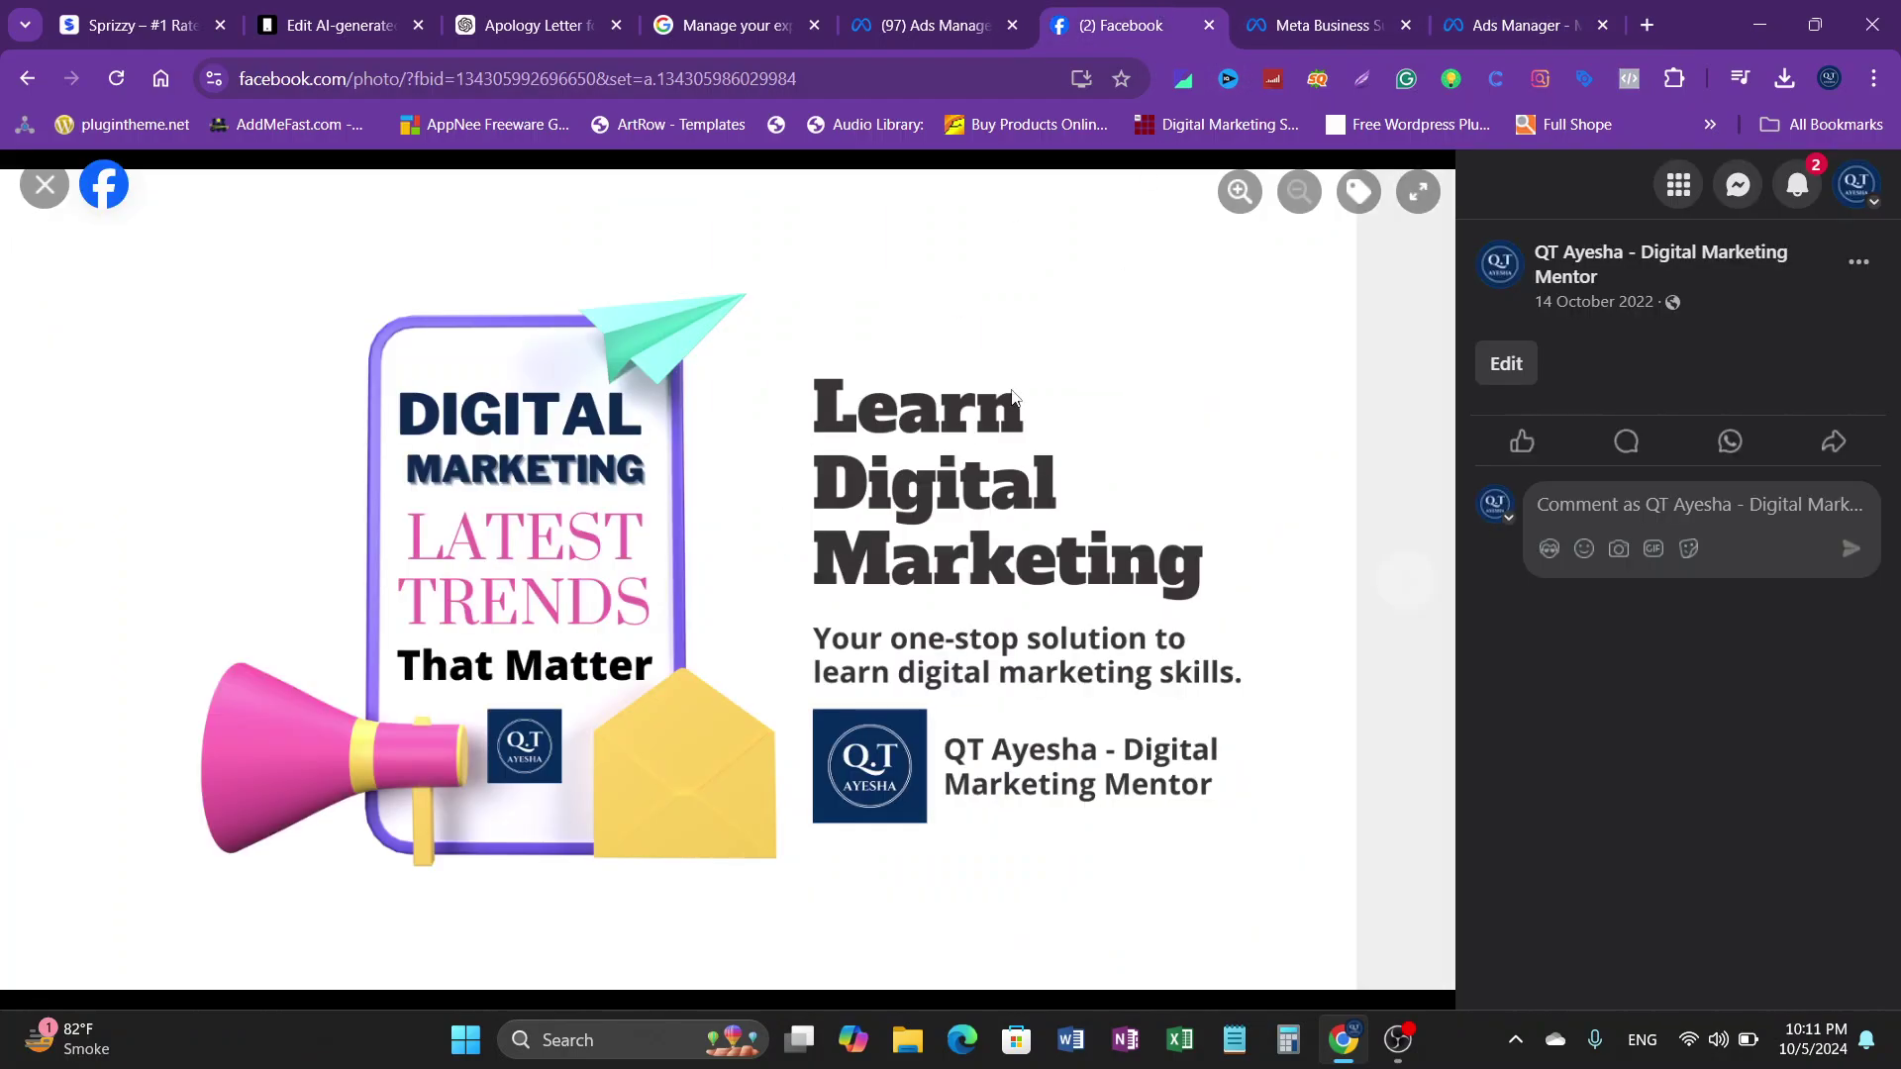
left_click(57, 195)
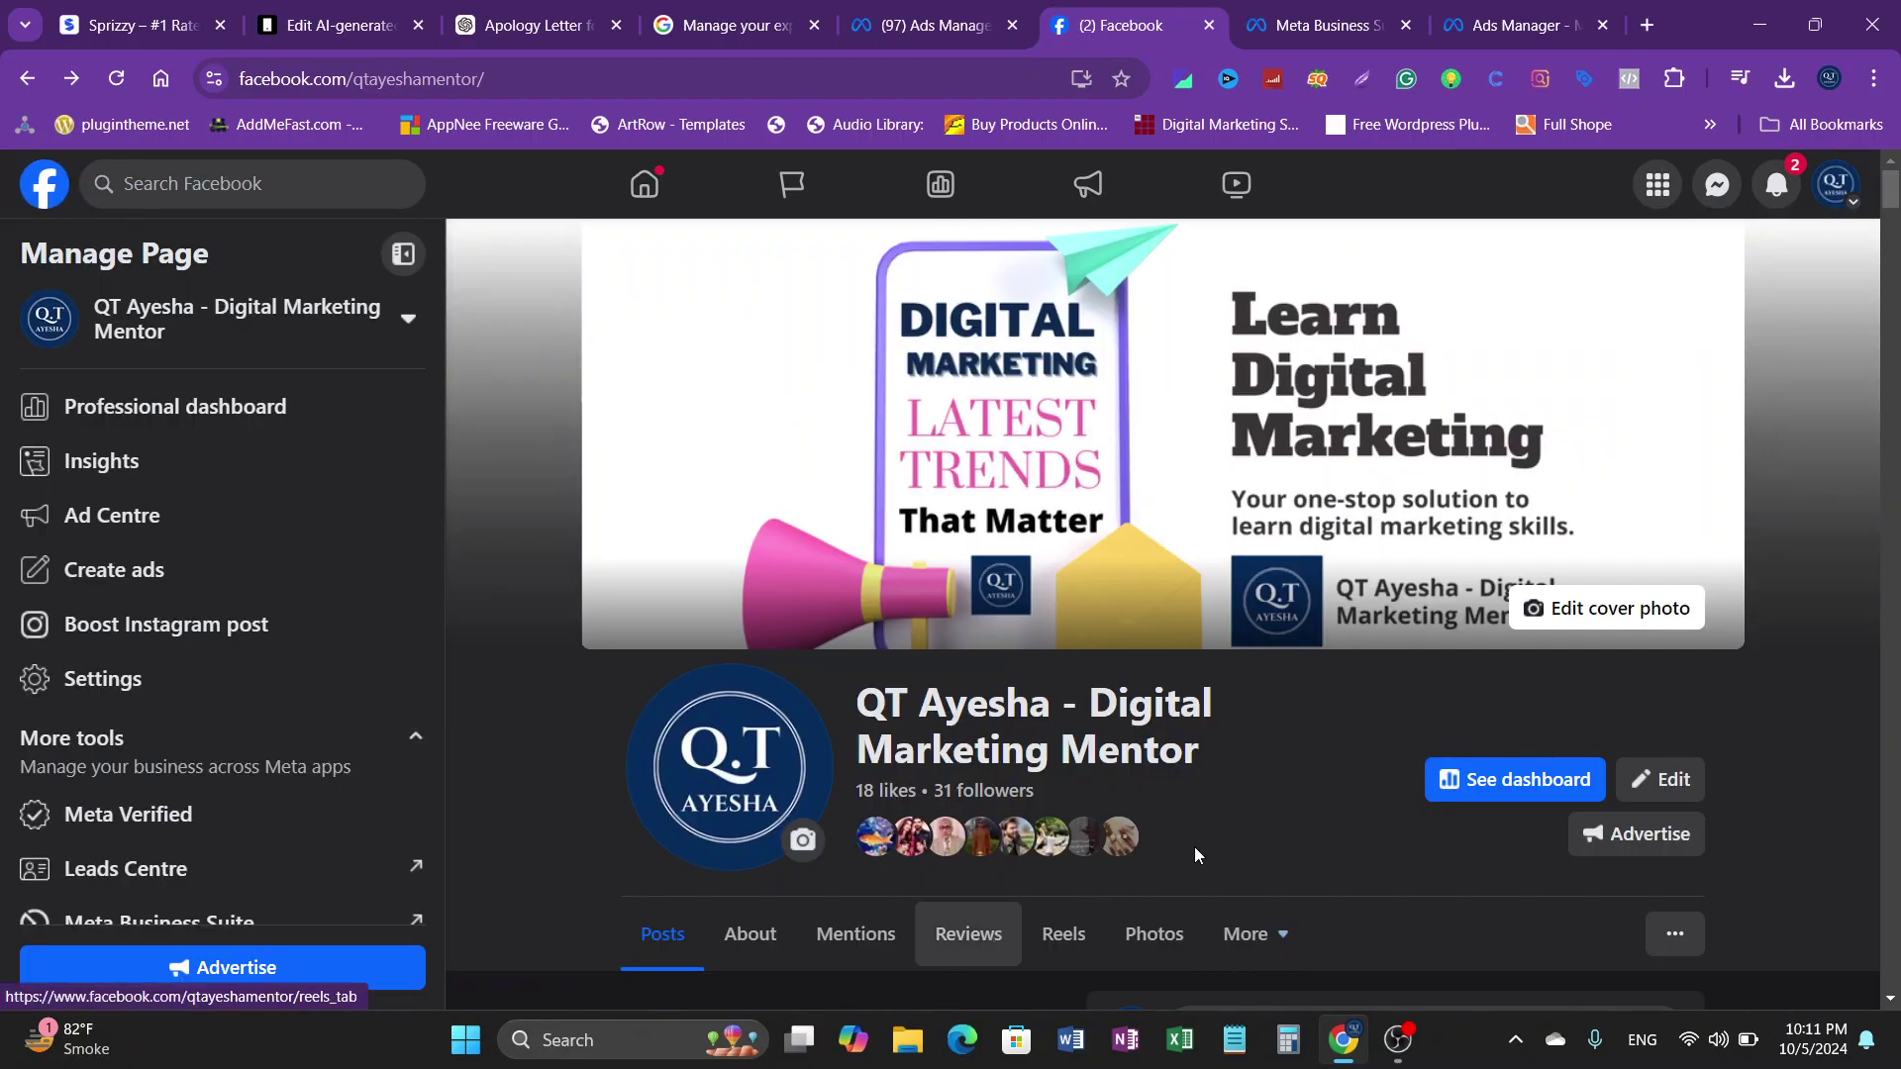
scroll(1506, 784, "down", 2)
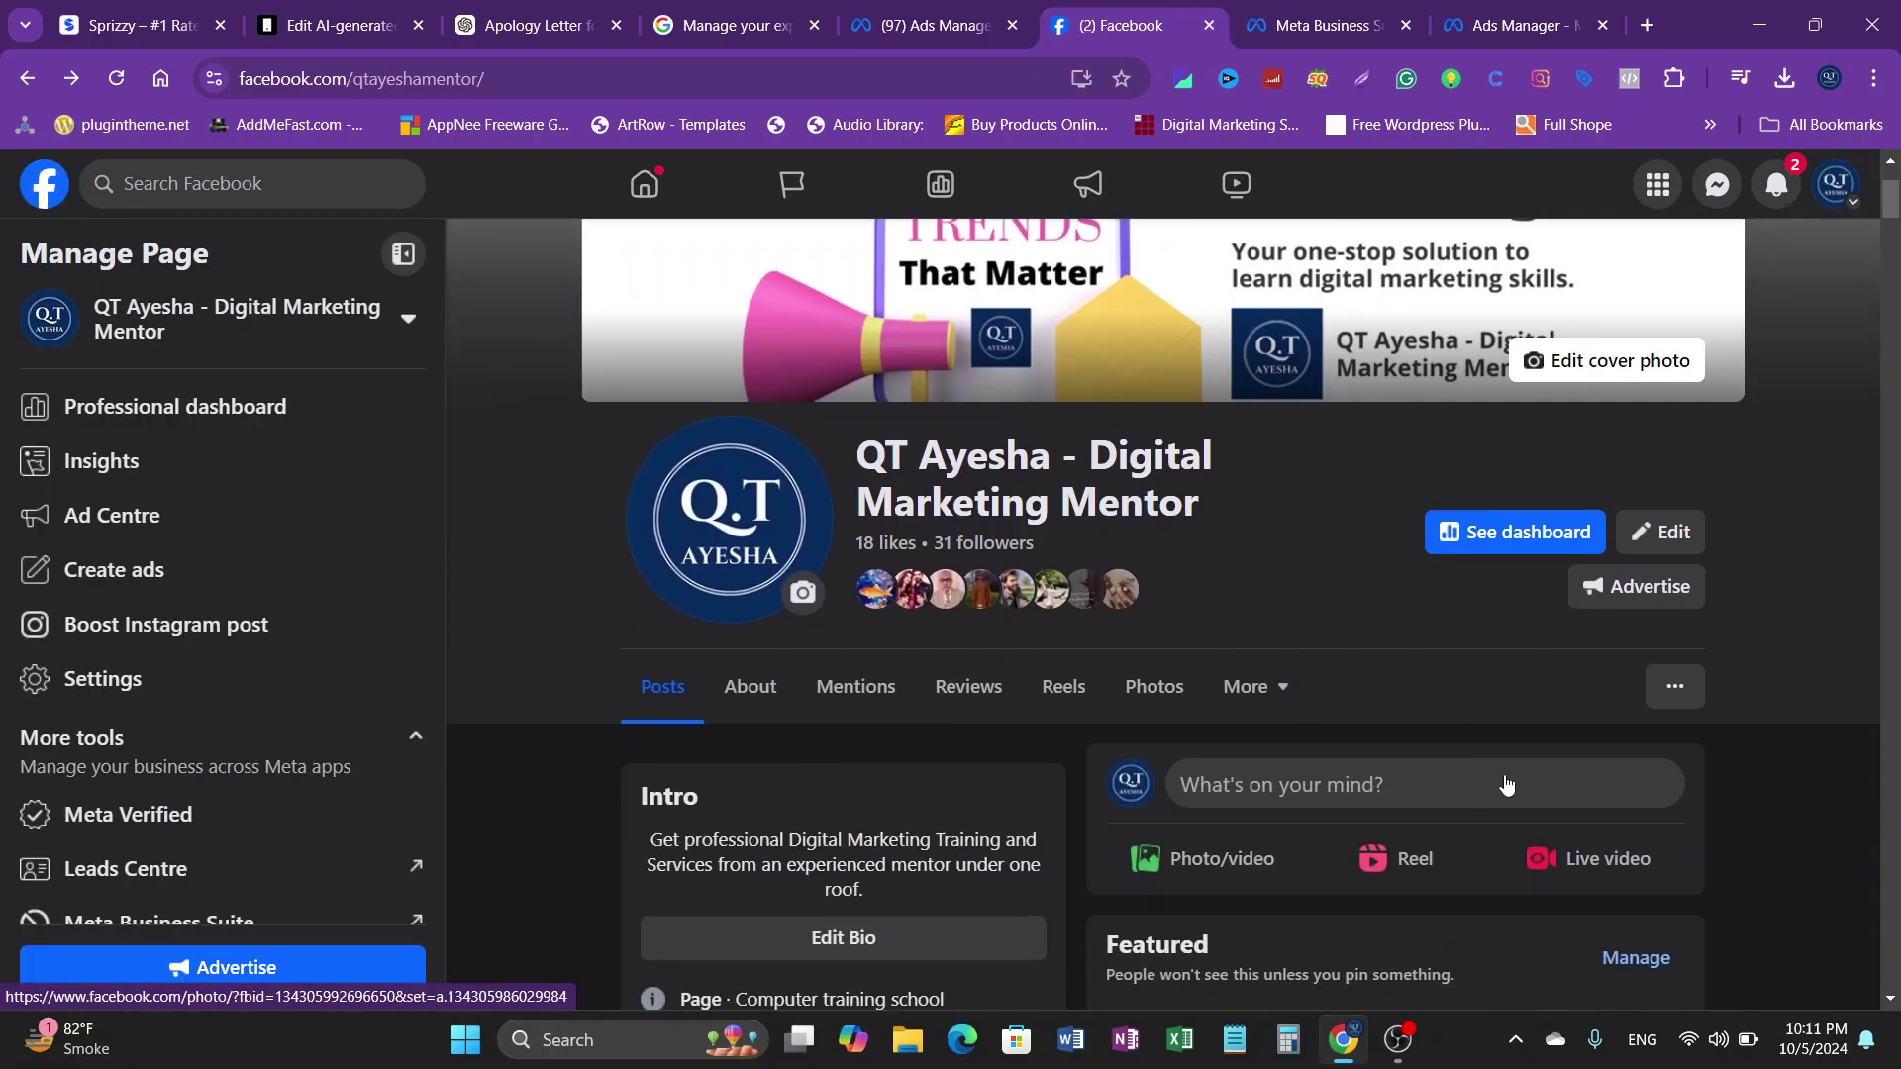
left_click(1647, 599)
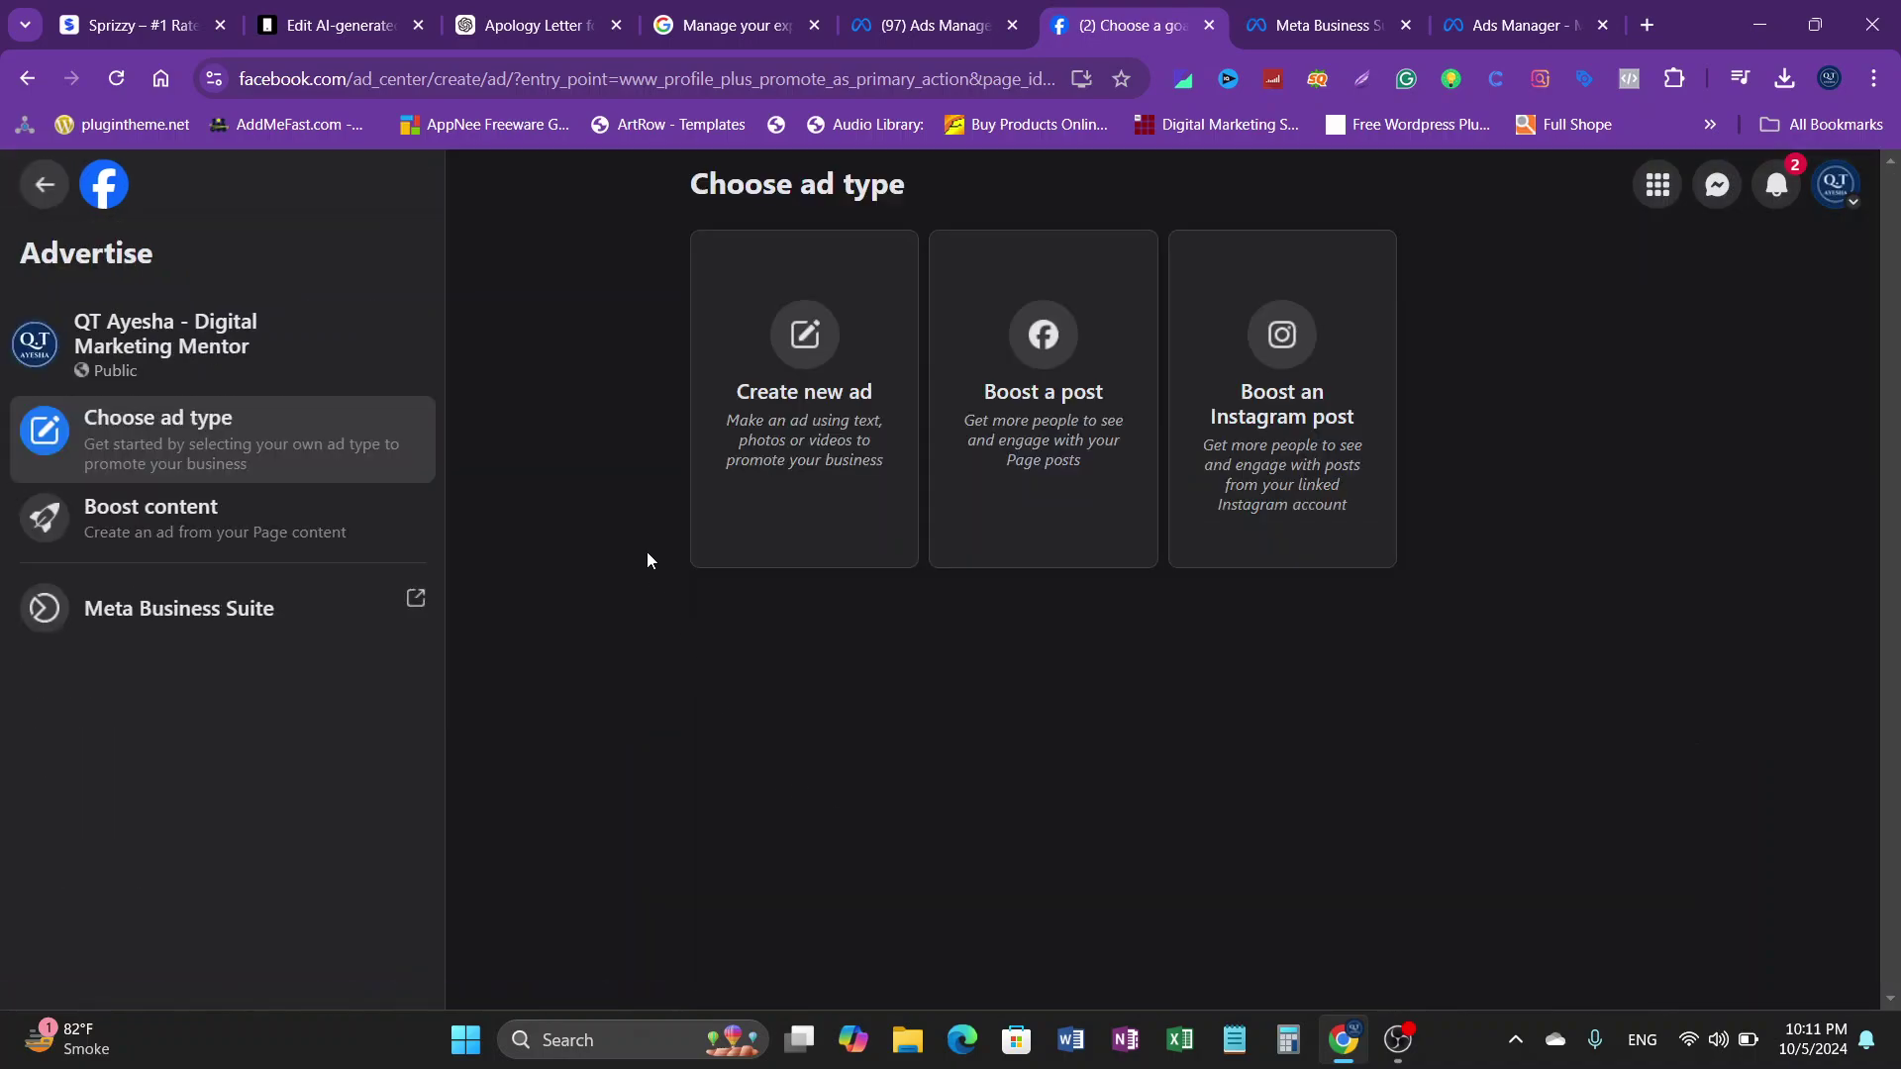
left_click(813, 384)
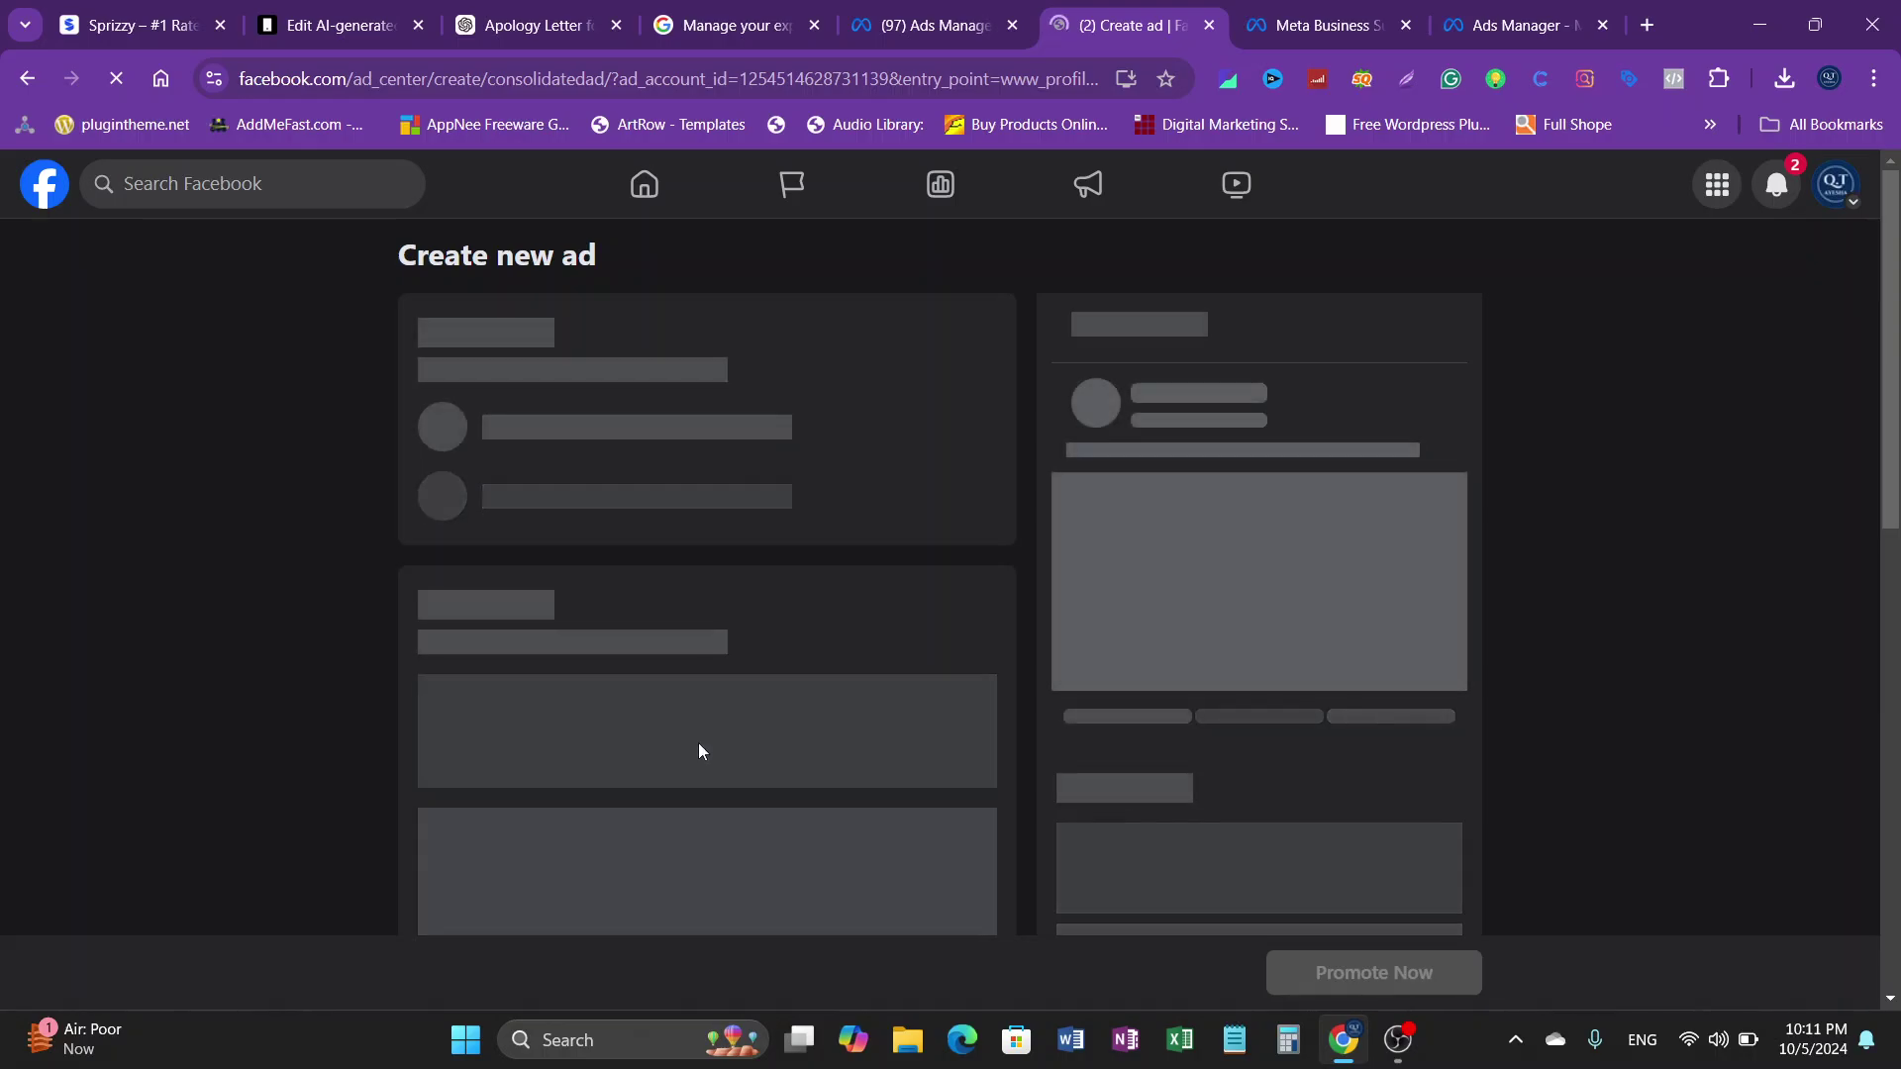
Step: Close the Meta Business Suite settings page and return to Facebook's Create new ad page
left_click(1327, 8)
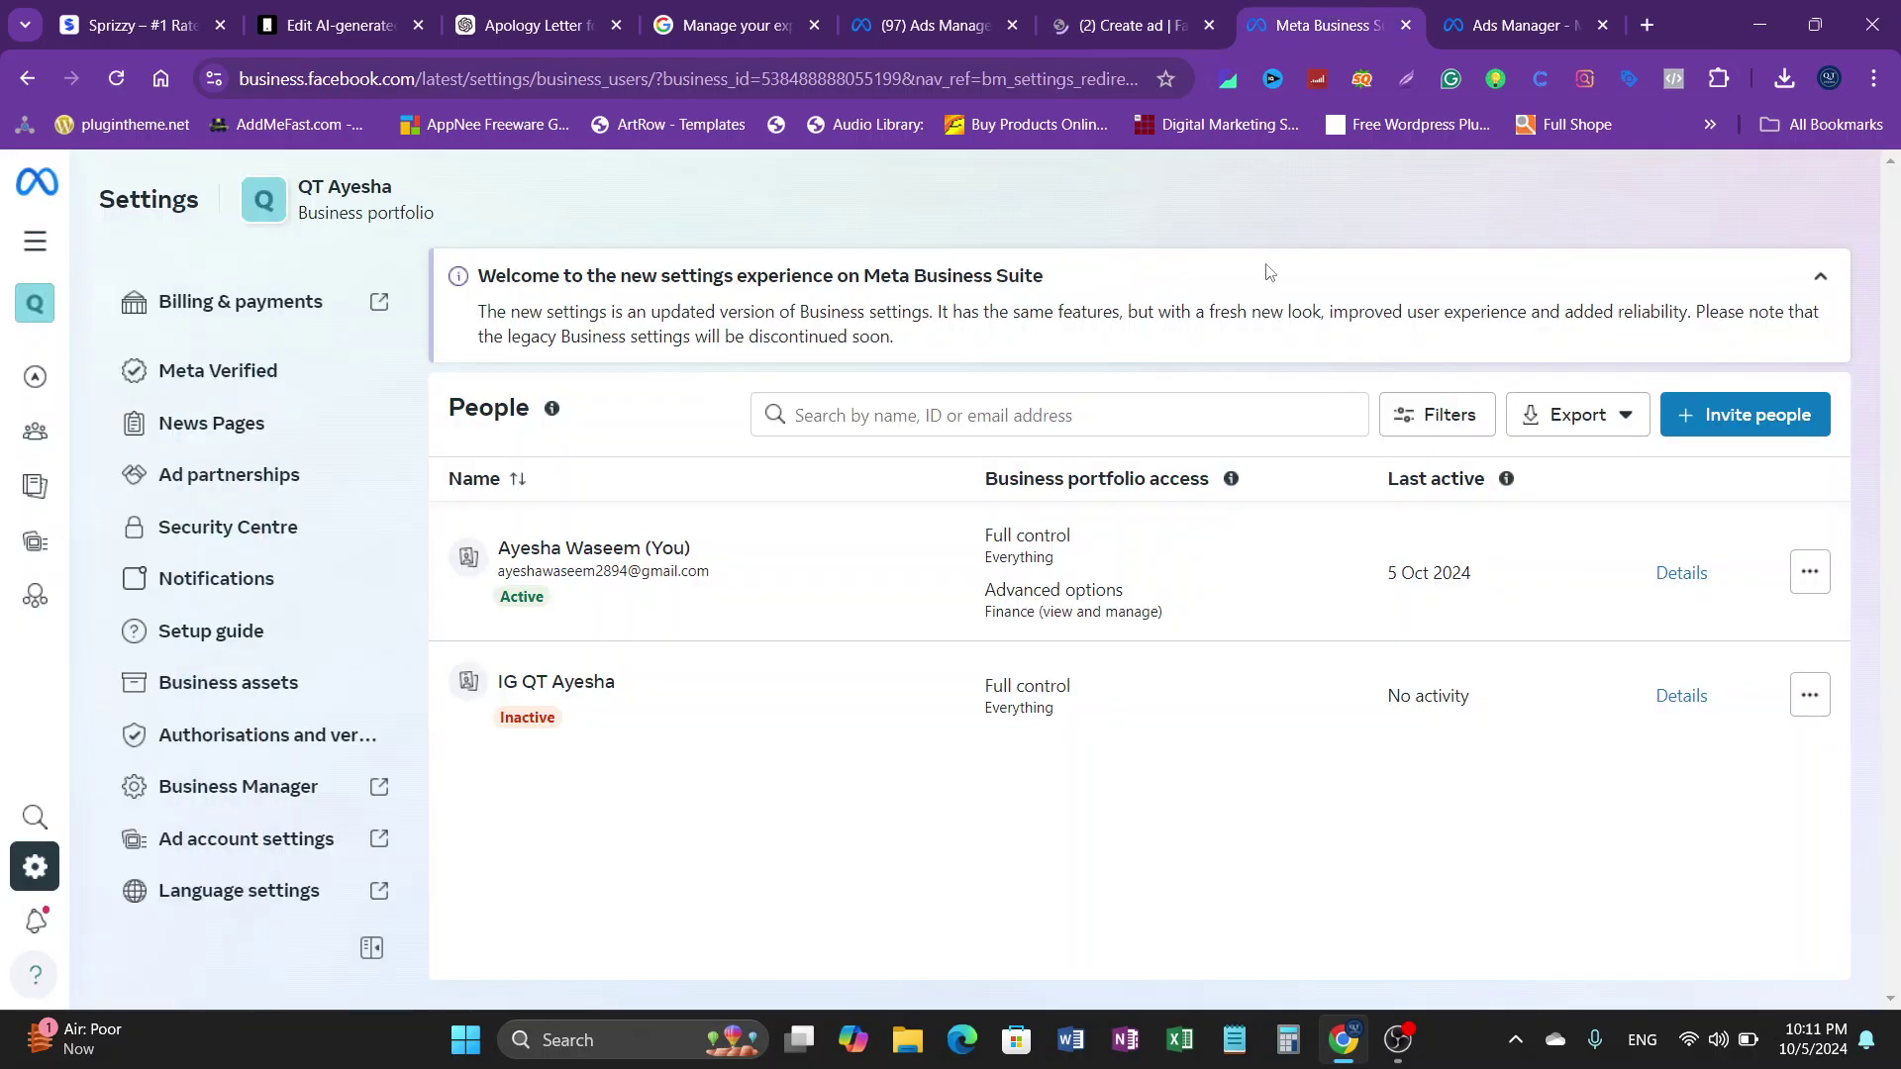
left_click(1406, 24)
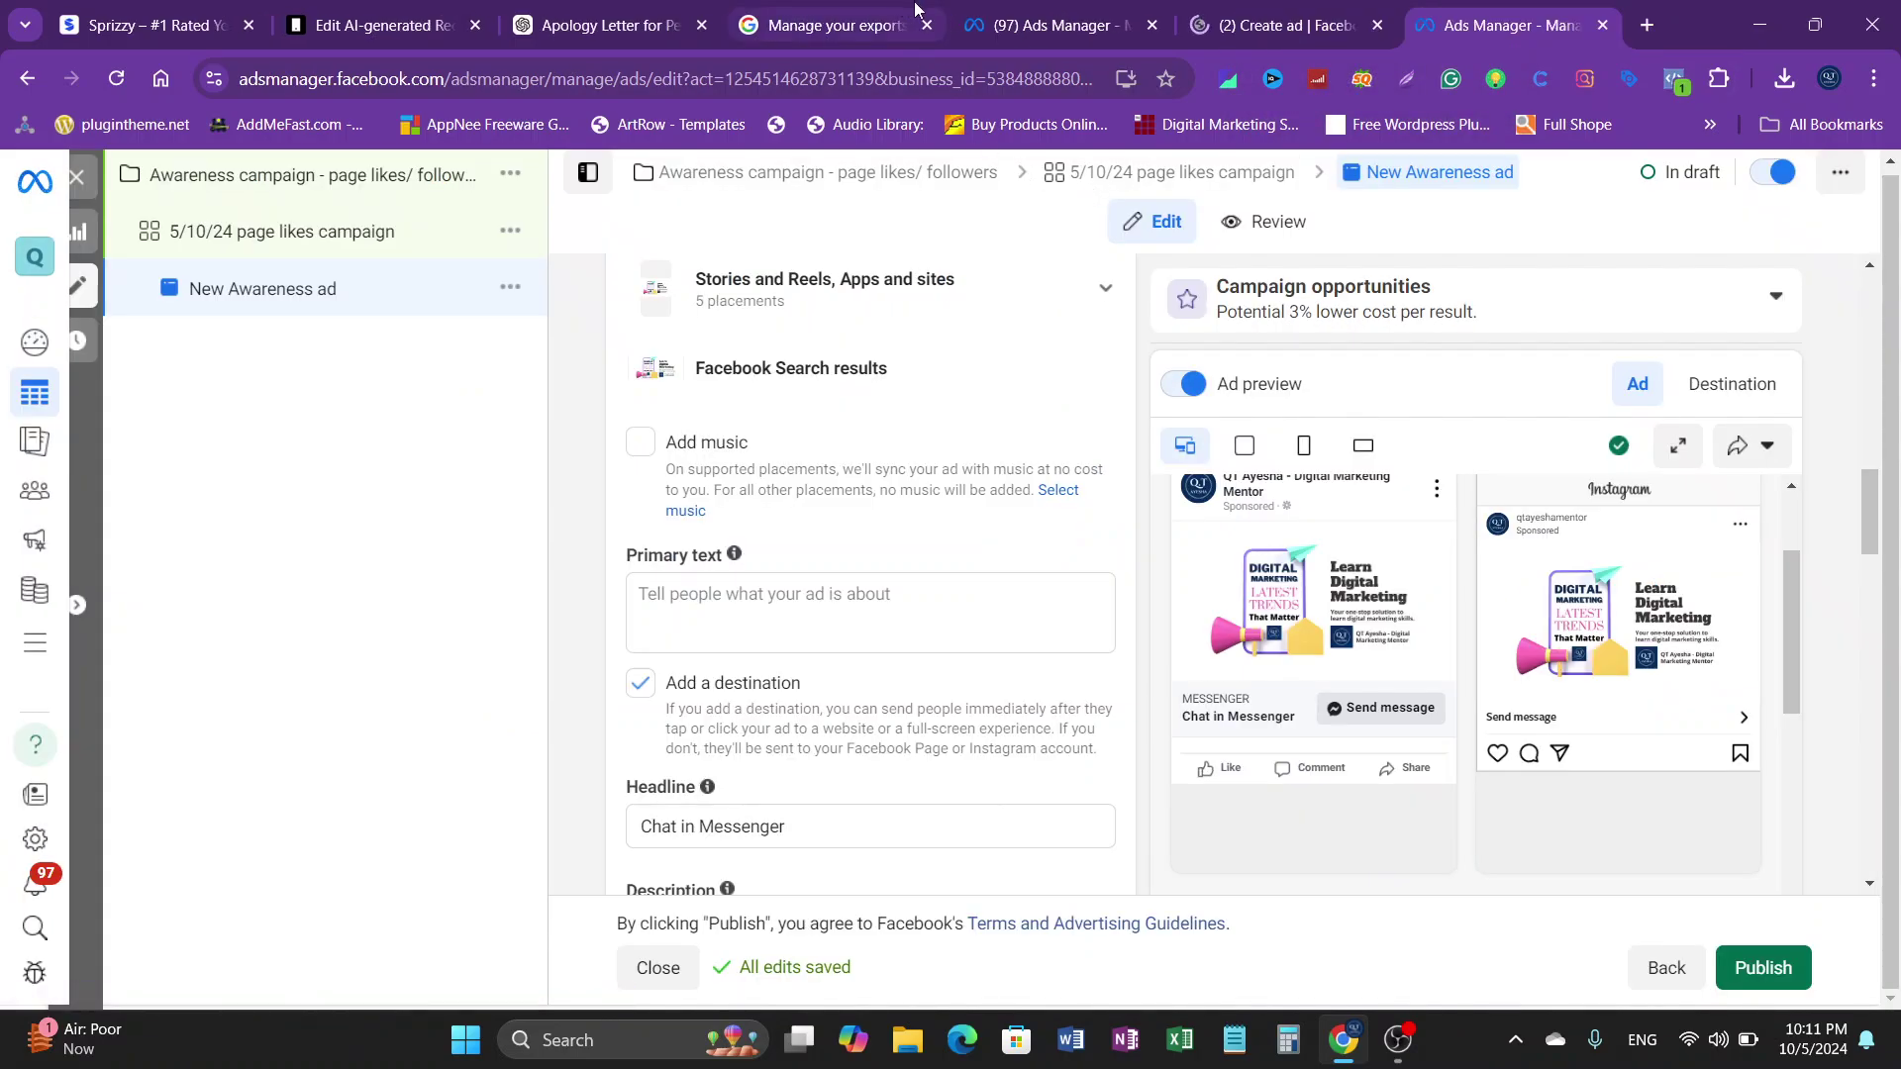
left_click(1272, 25)
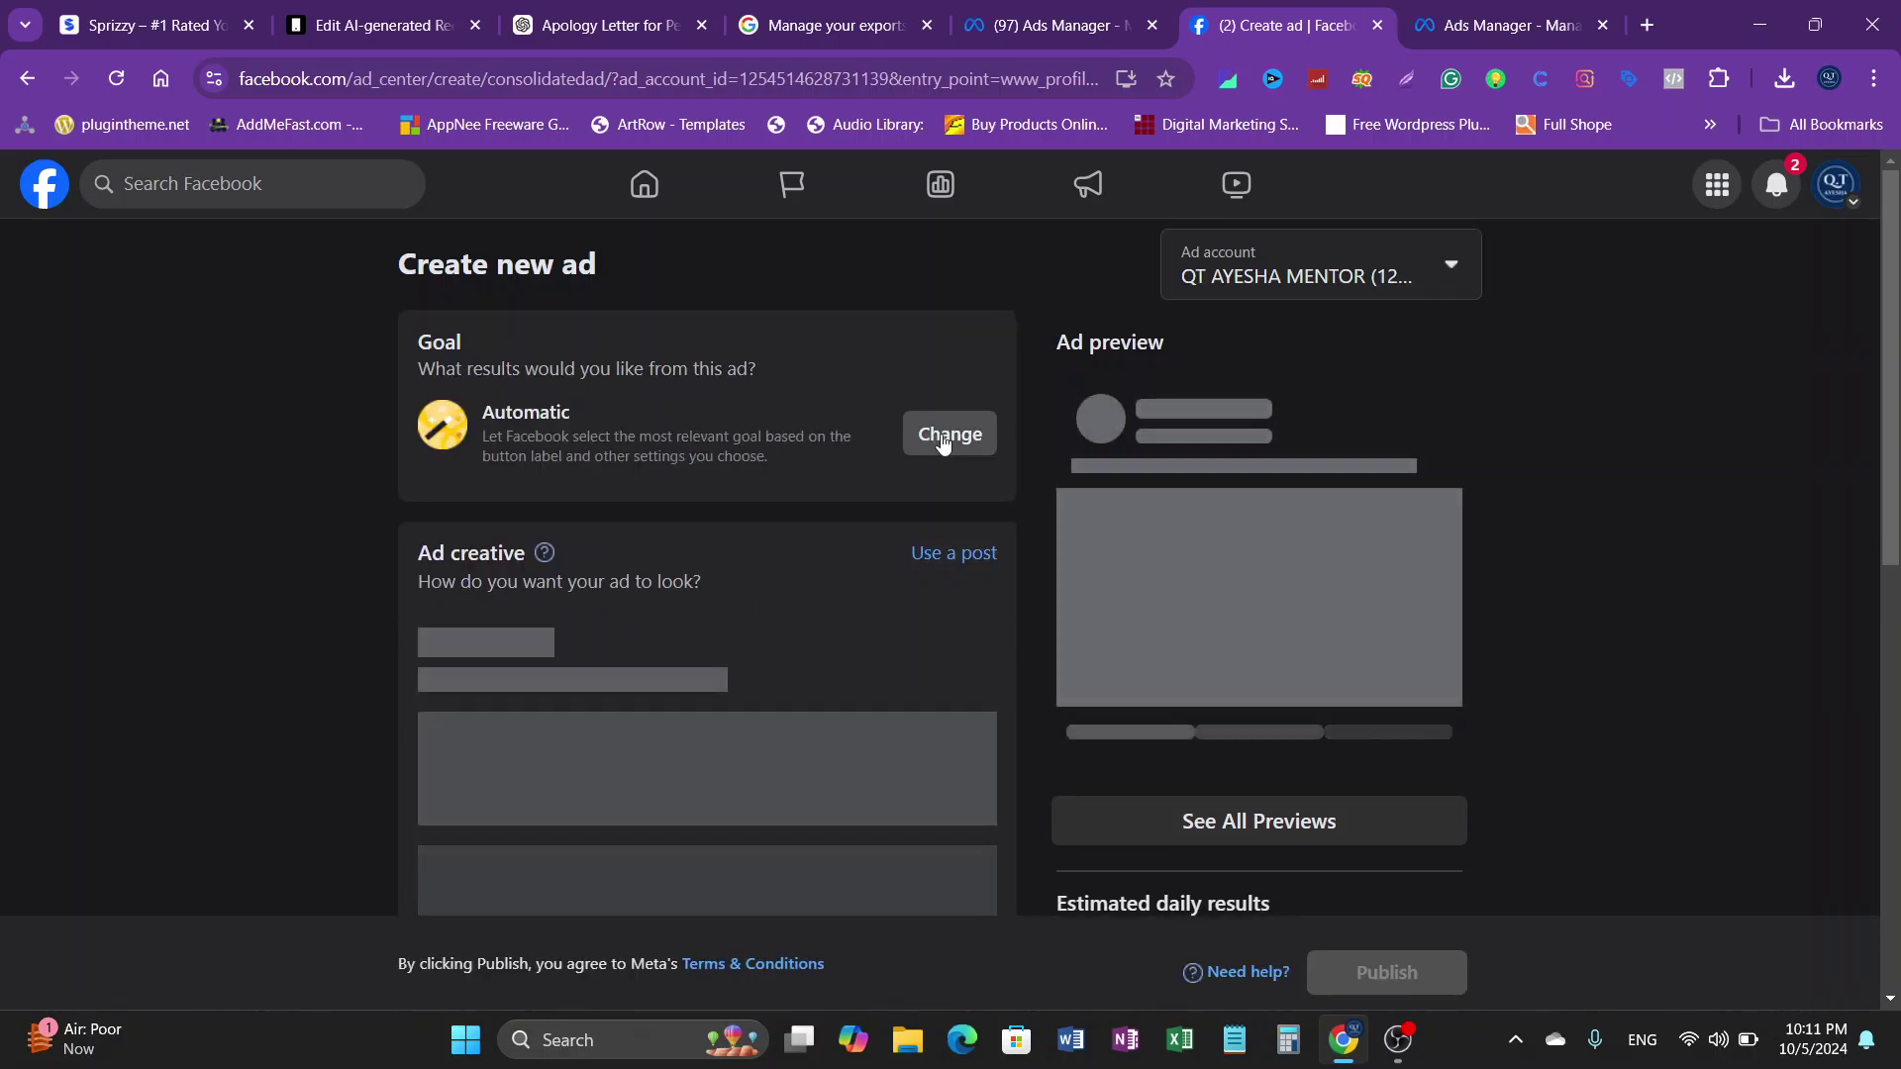
Step: Change the new ad's goal to Get more Page likes and save it
left_click(943, 436)
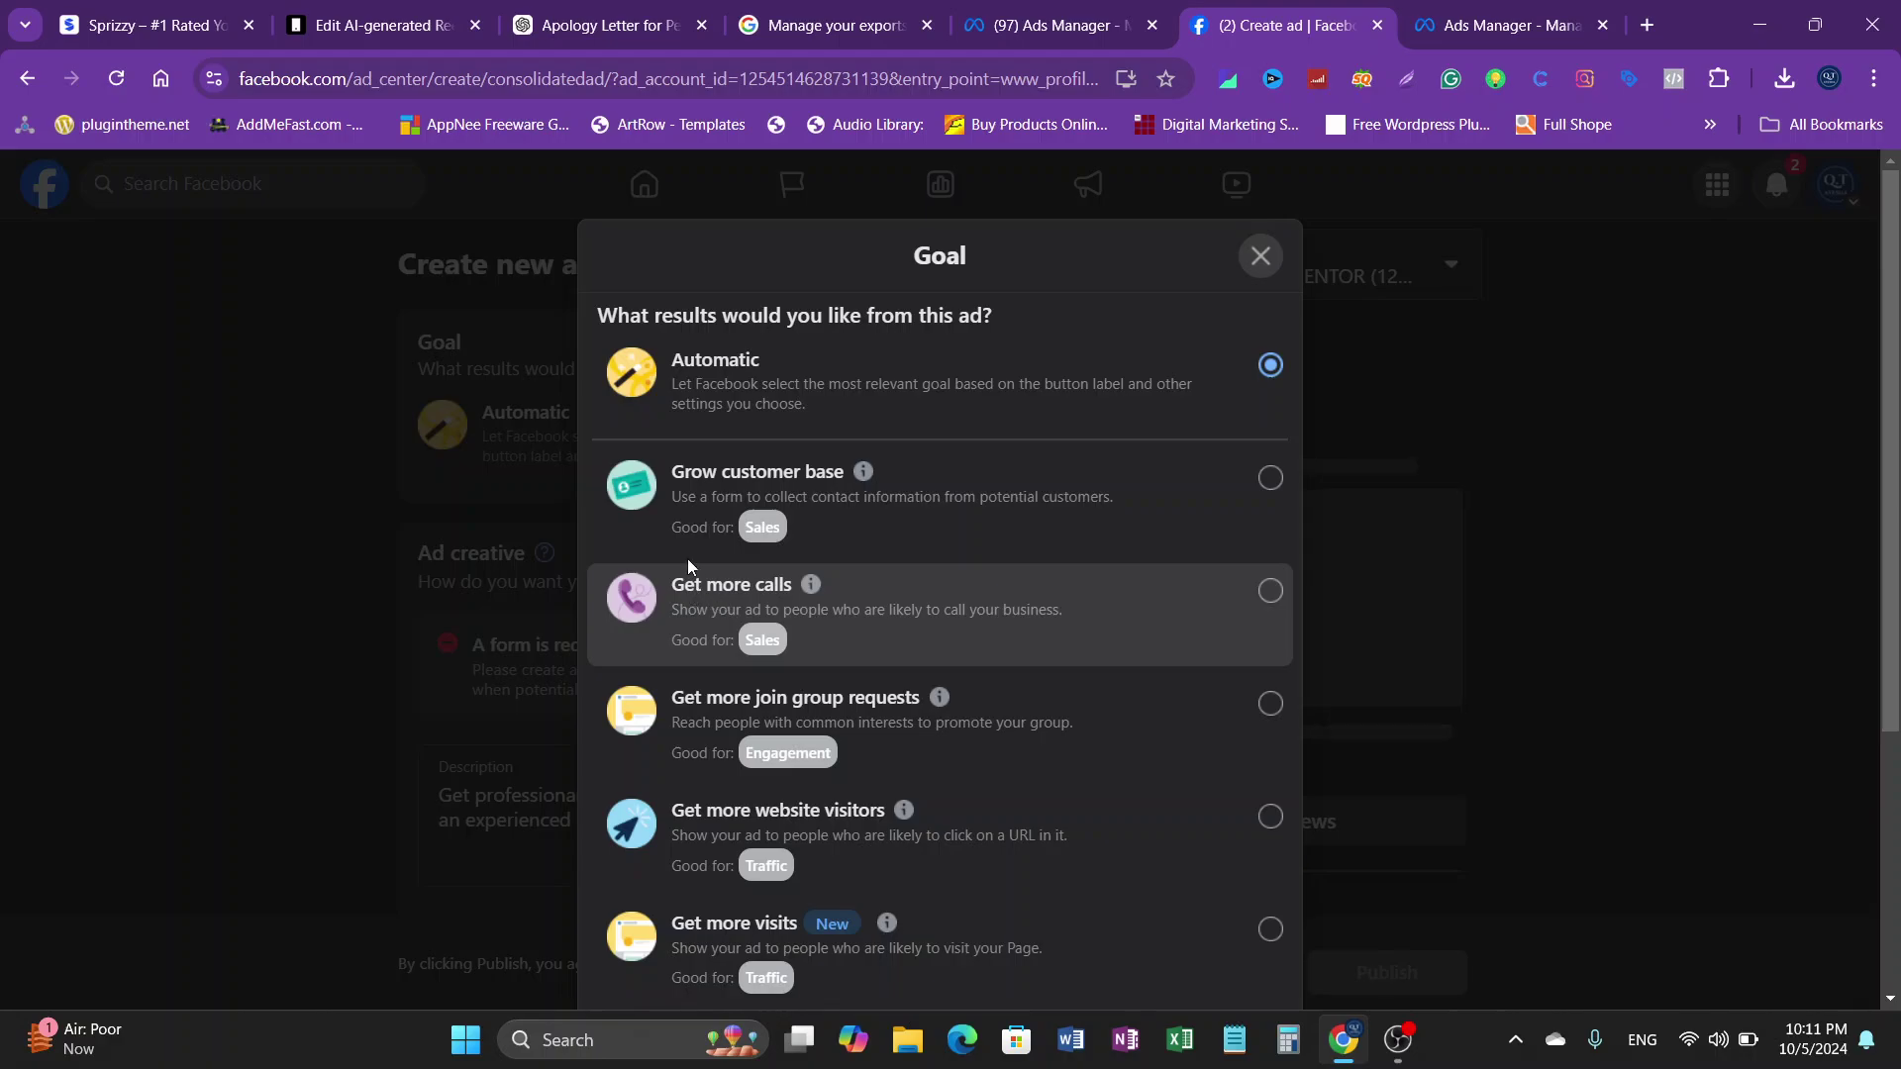
scroll(725, 749, "down", 1)
scroll(726, 749, "down", 1)
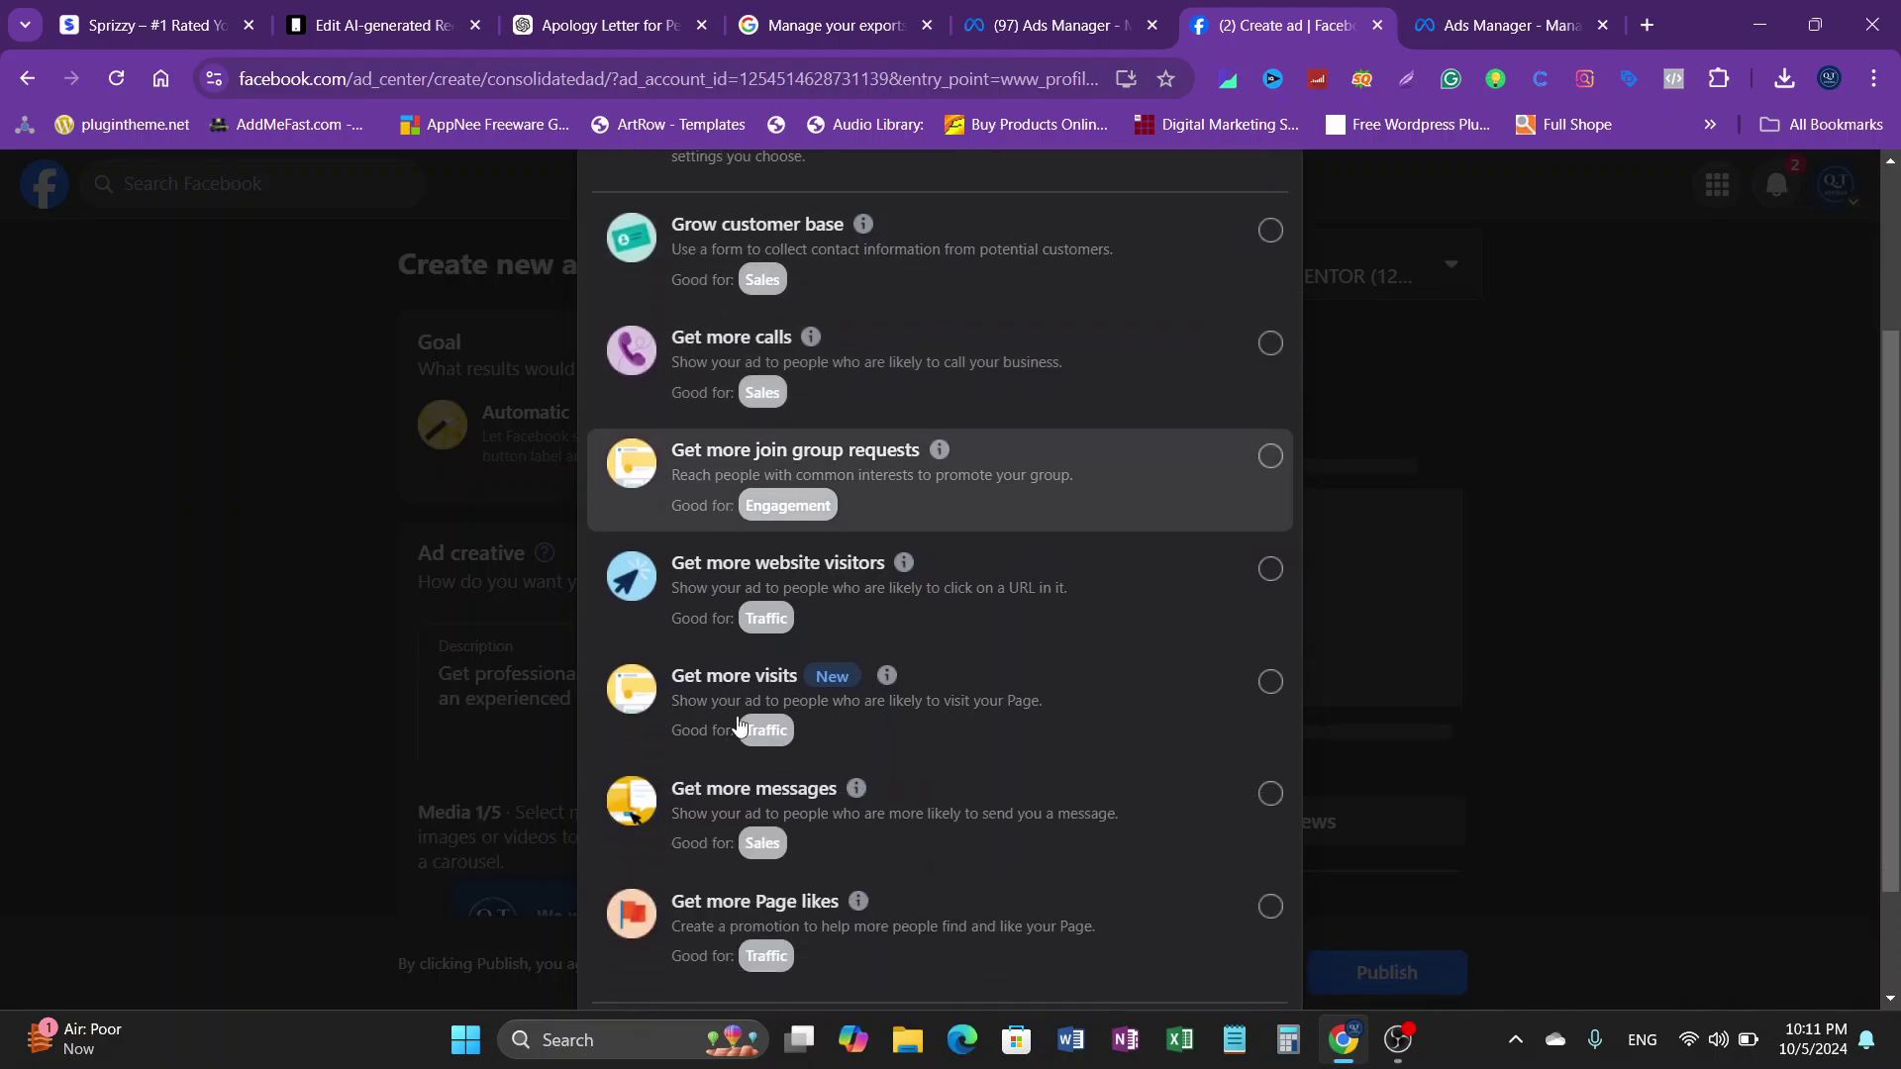
scroll(764, 701, "down", 1)
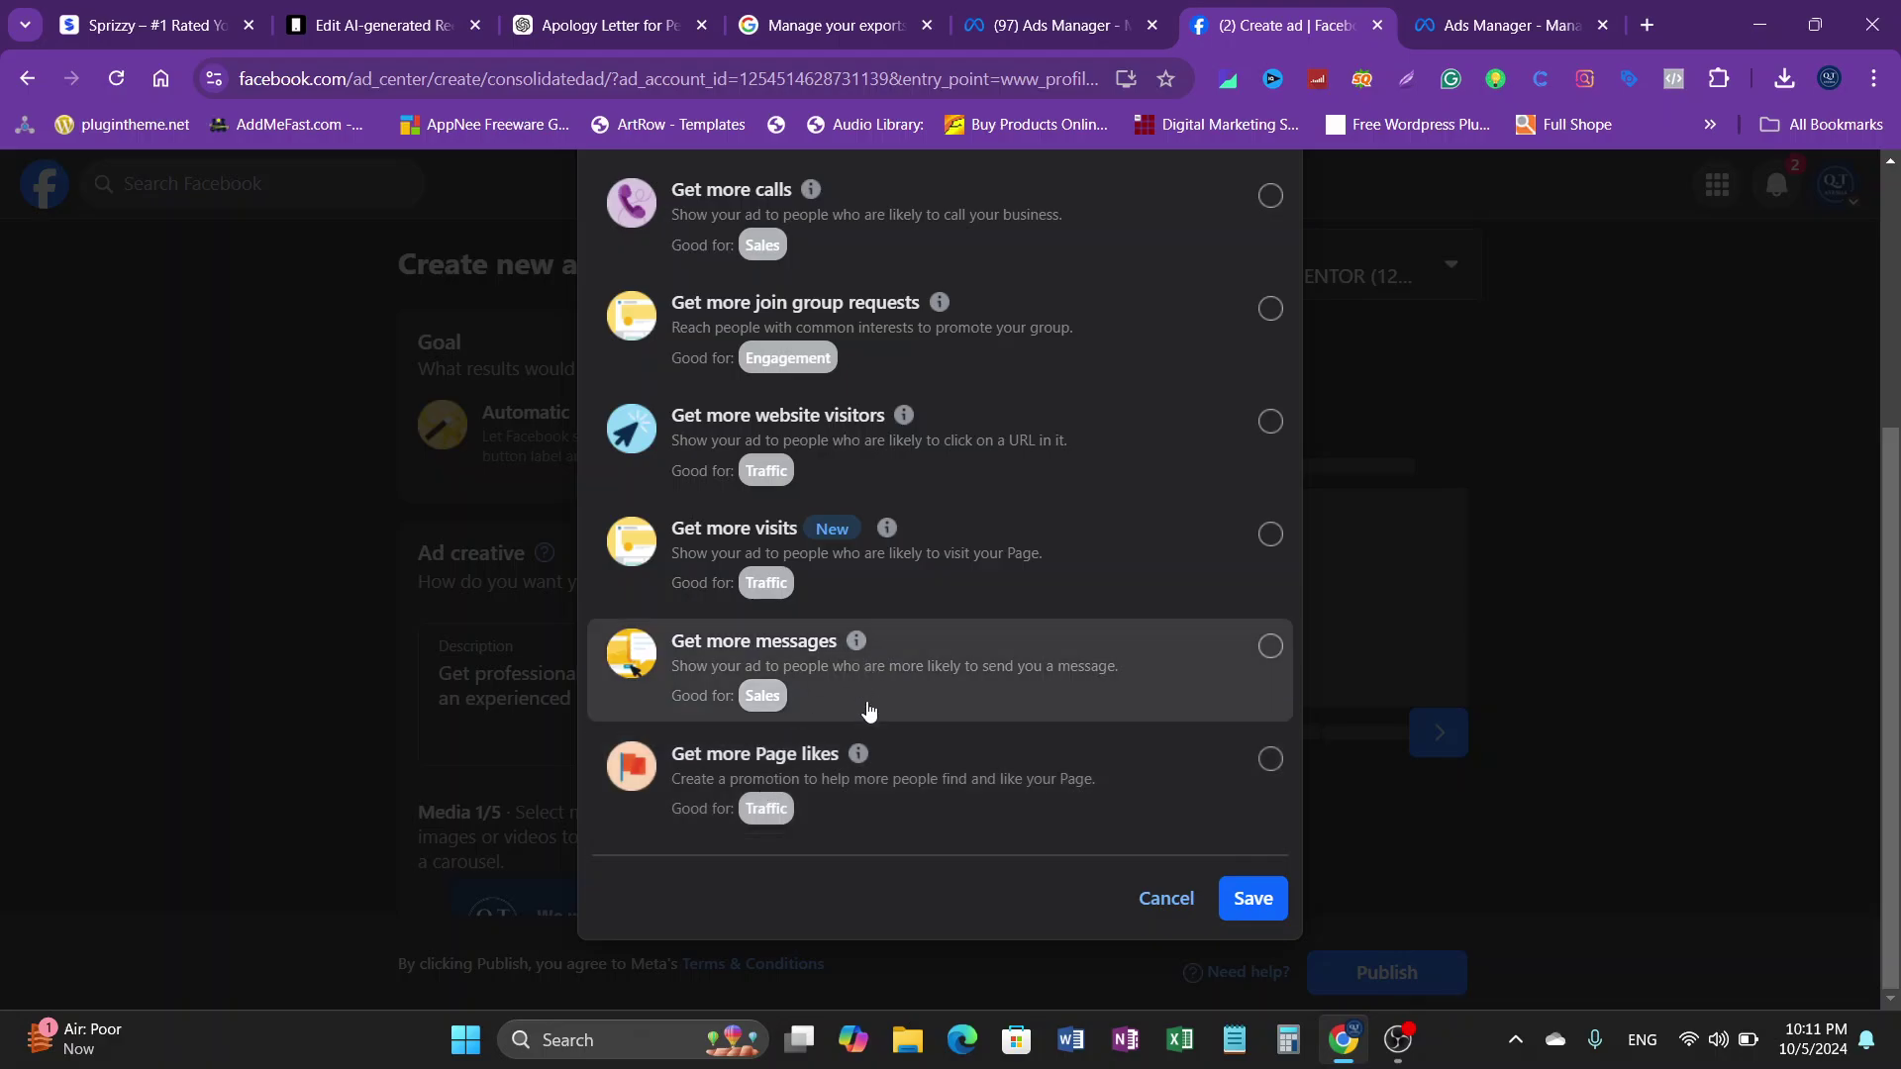
left_click(833, 782)
scroll(941, 610, "up", 3)
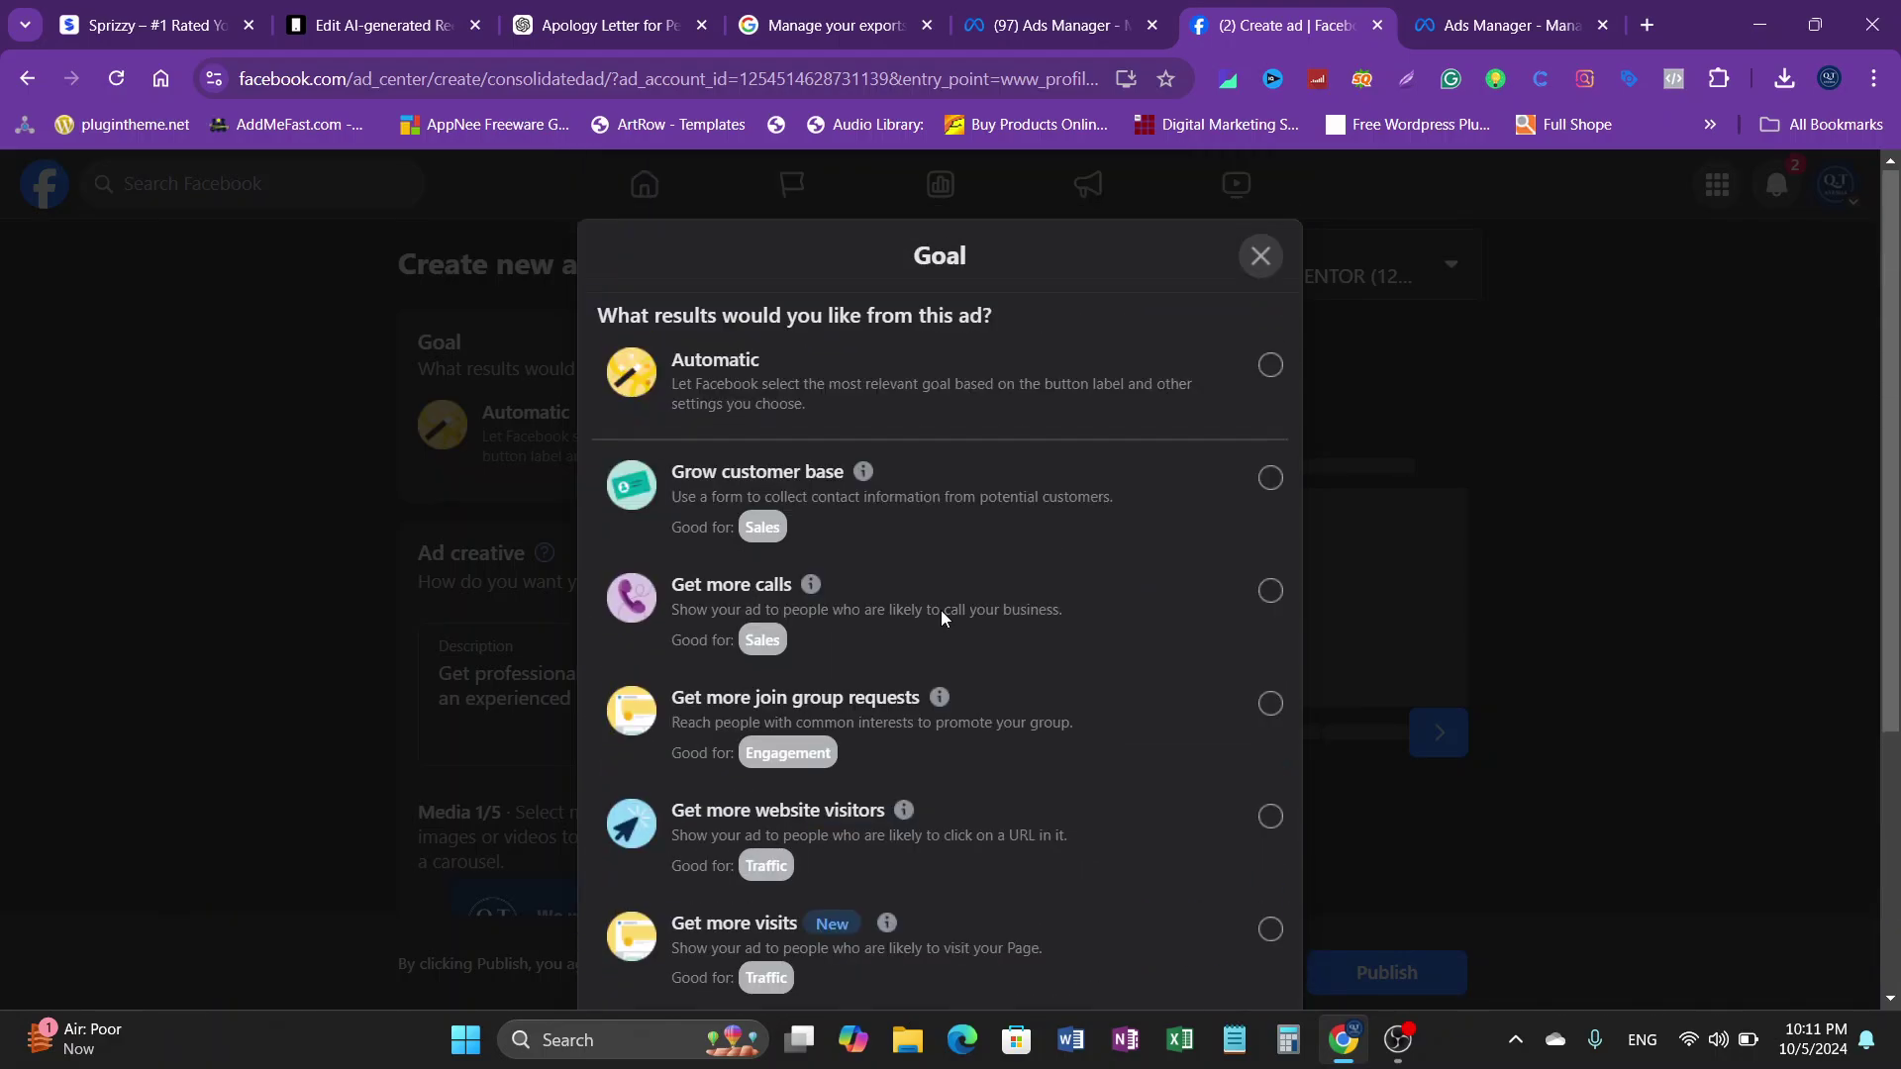
scroll(811, 614, "down", 3)
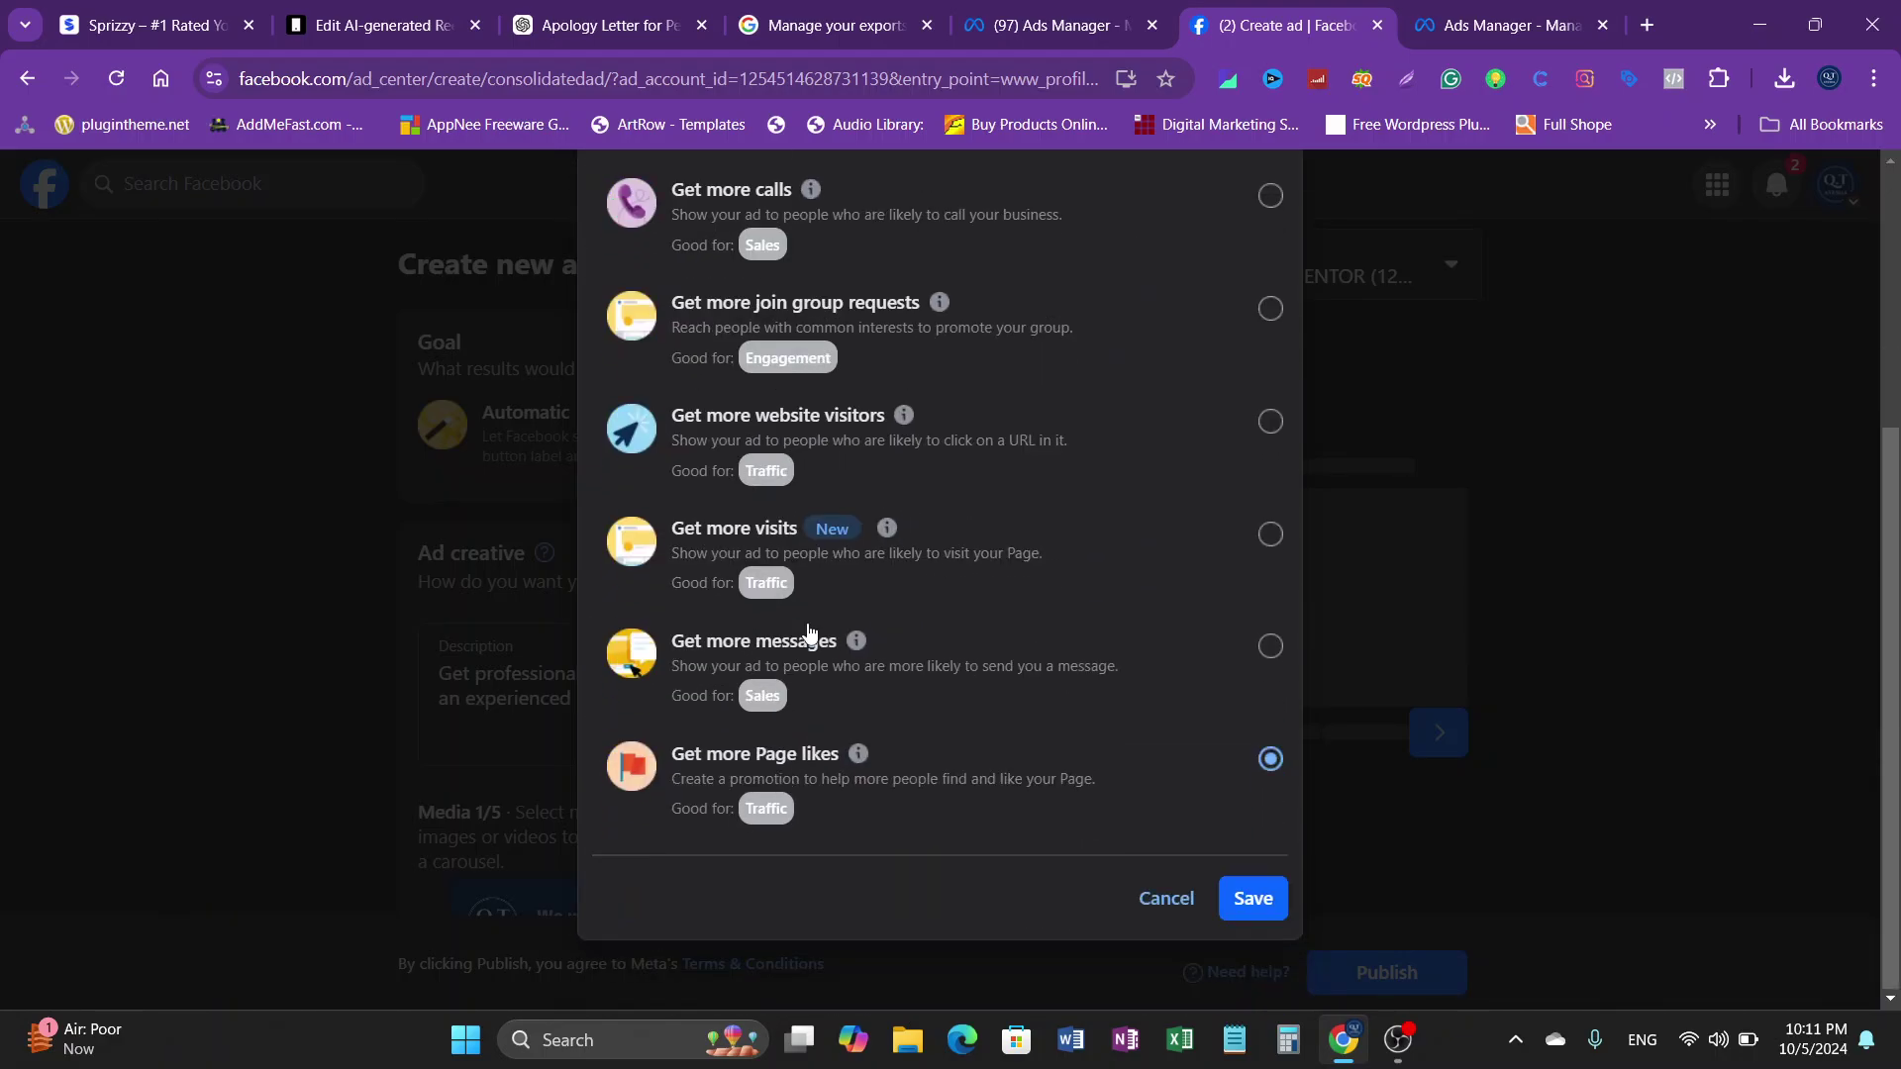
left_click(1276, 911)
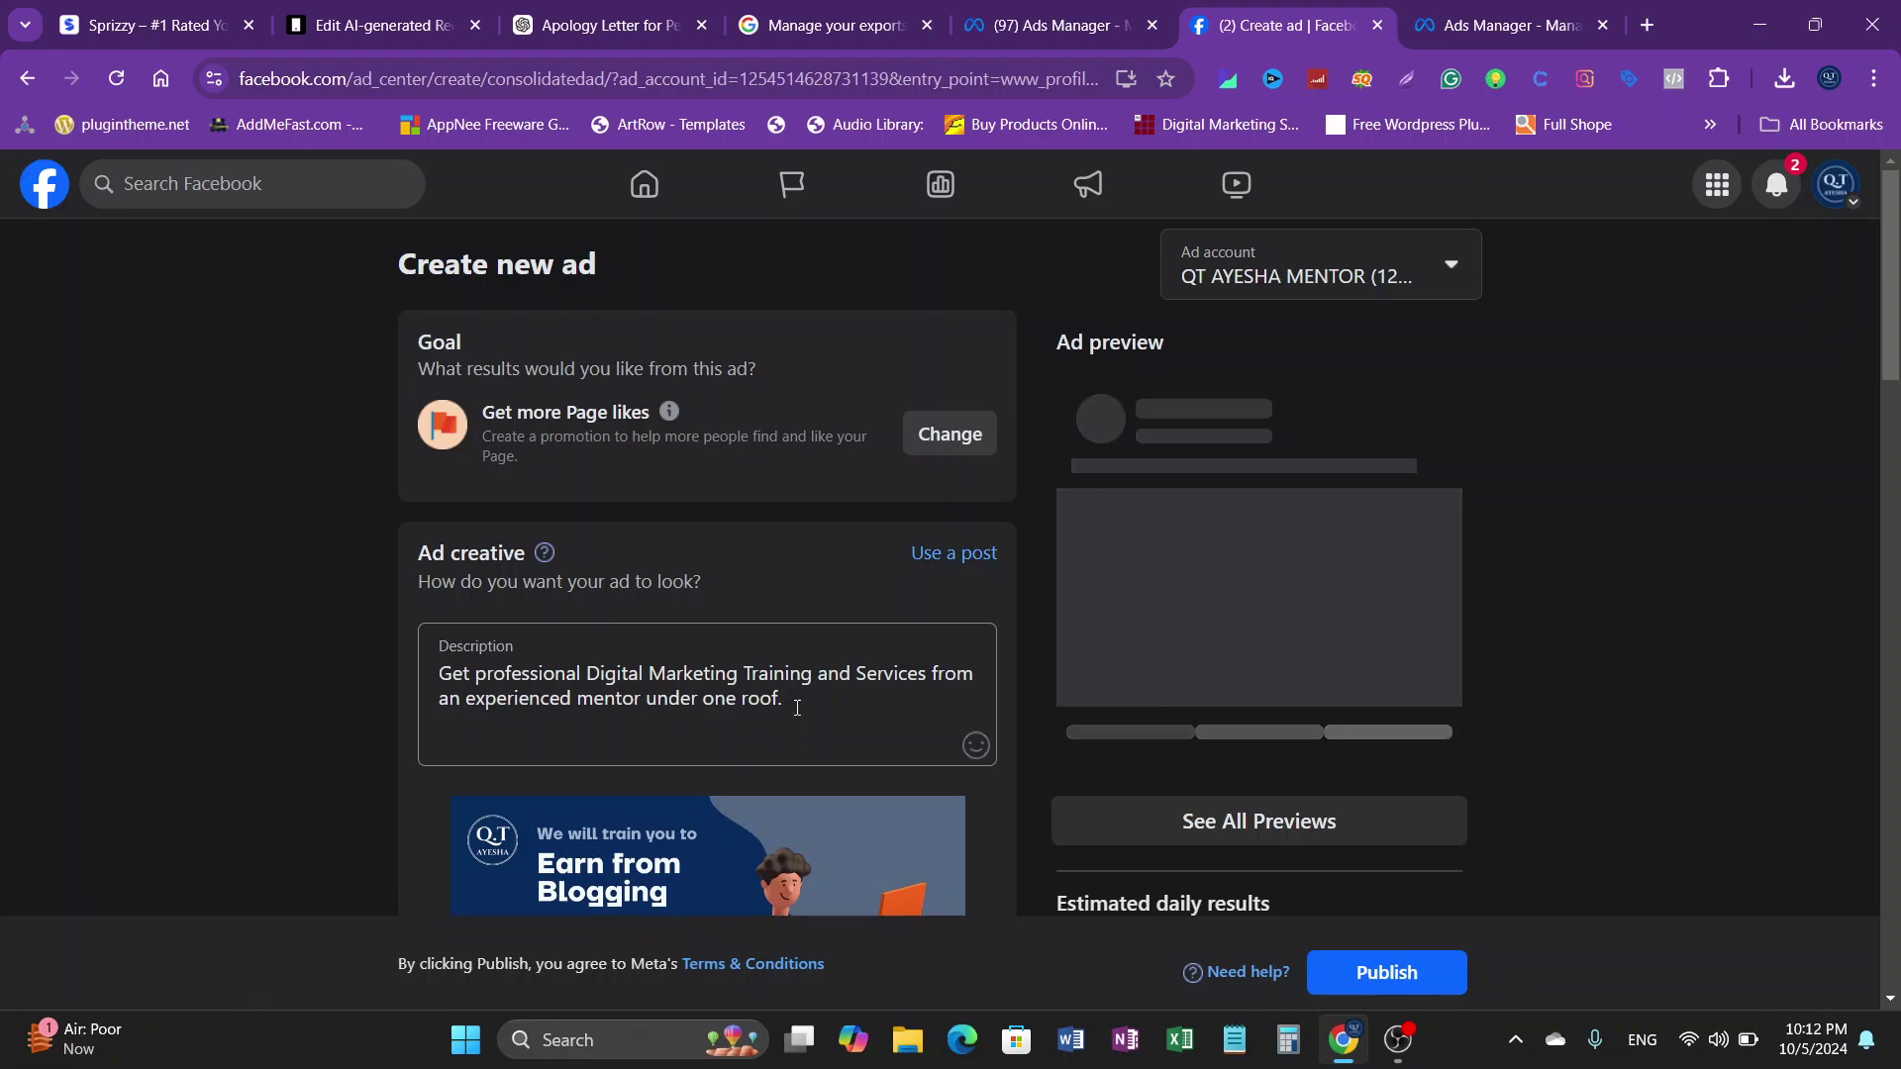
Step: Review the new ad's creative, button label, Advantage+ creative, special ad category, audience, payment summary and preview
scroll(946, 661, "down", 5)
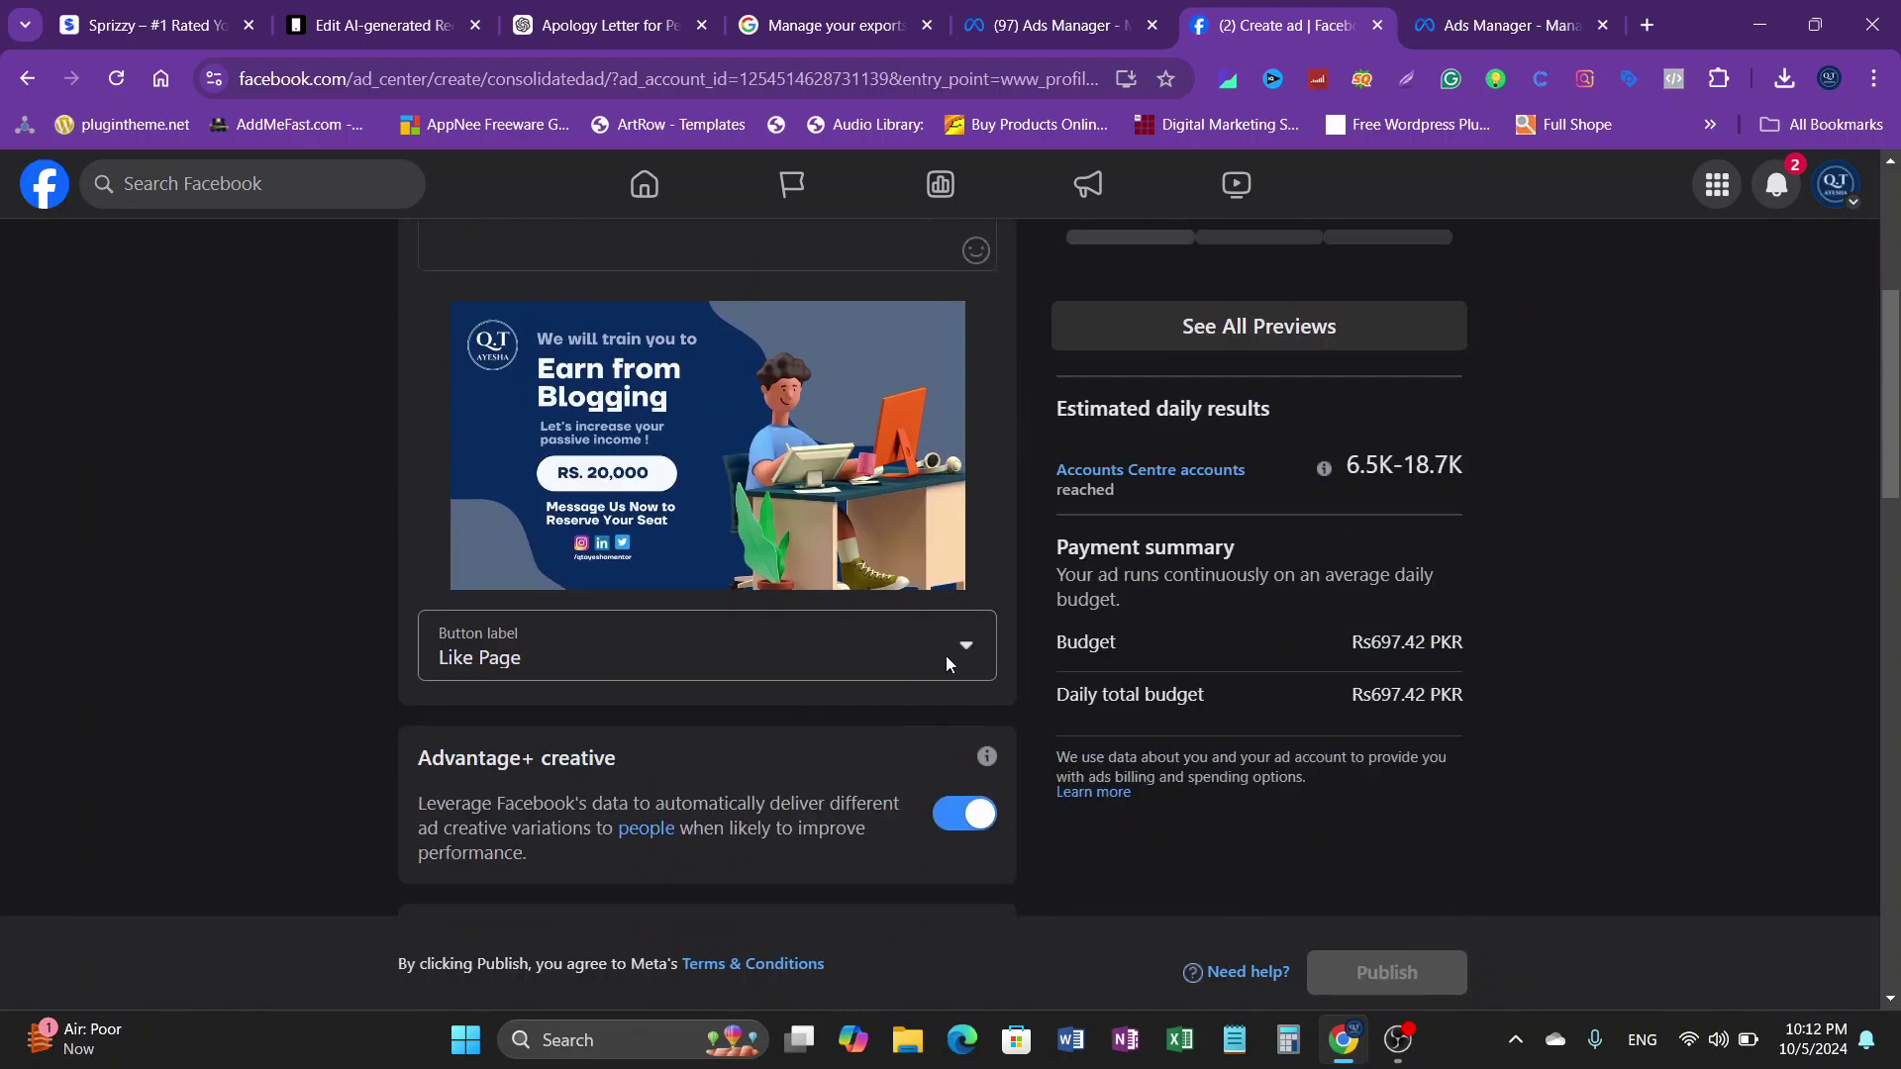
scroll(938, 377, "up", 2)
scroll(805, 776, "down", 5)
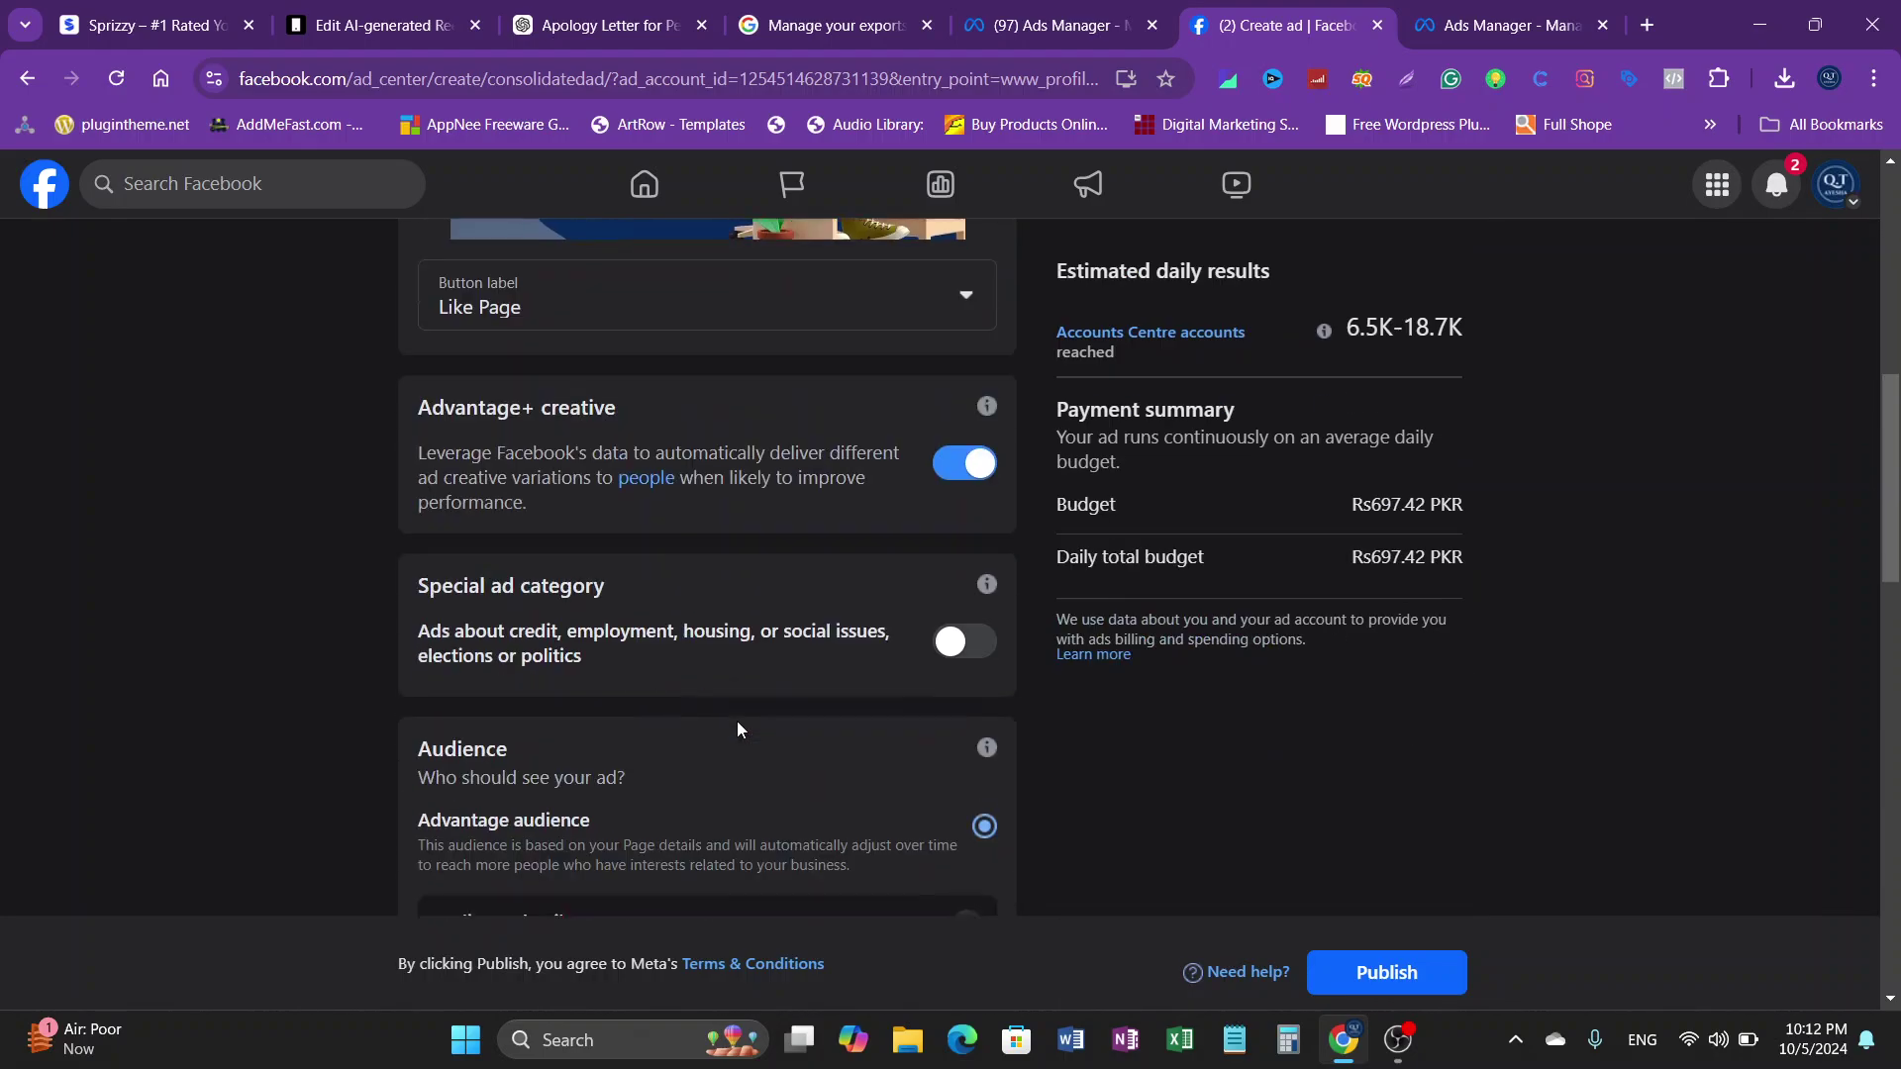
scroll(693, 683, "down", 8)
scroll(1272, 416, "up", 9)
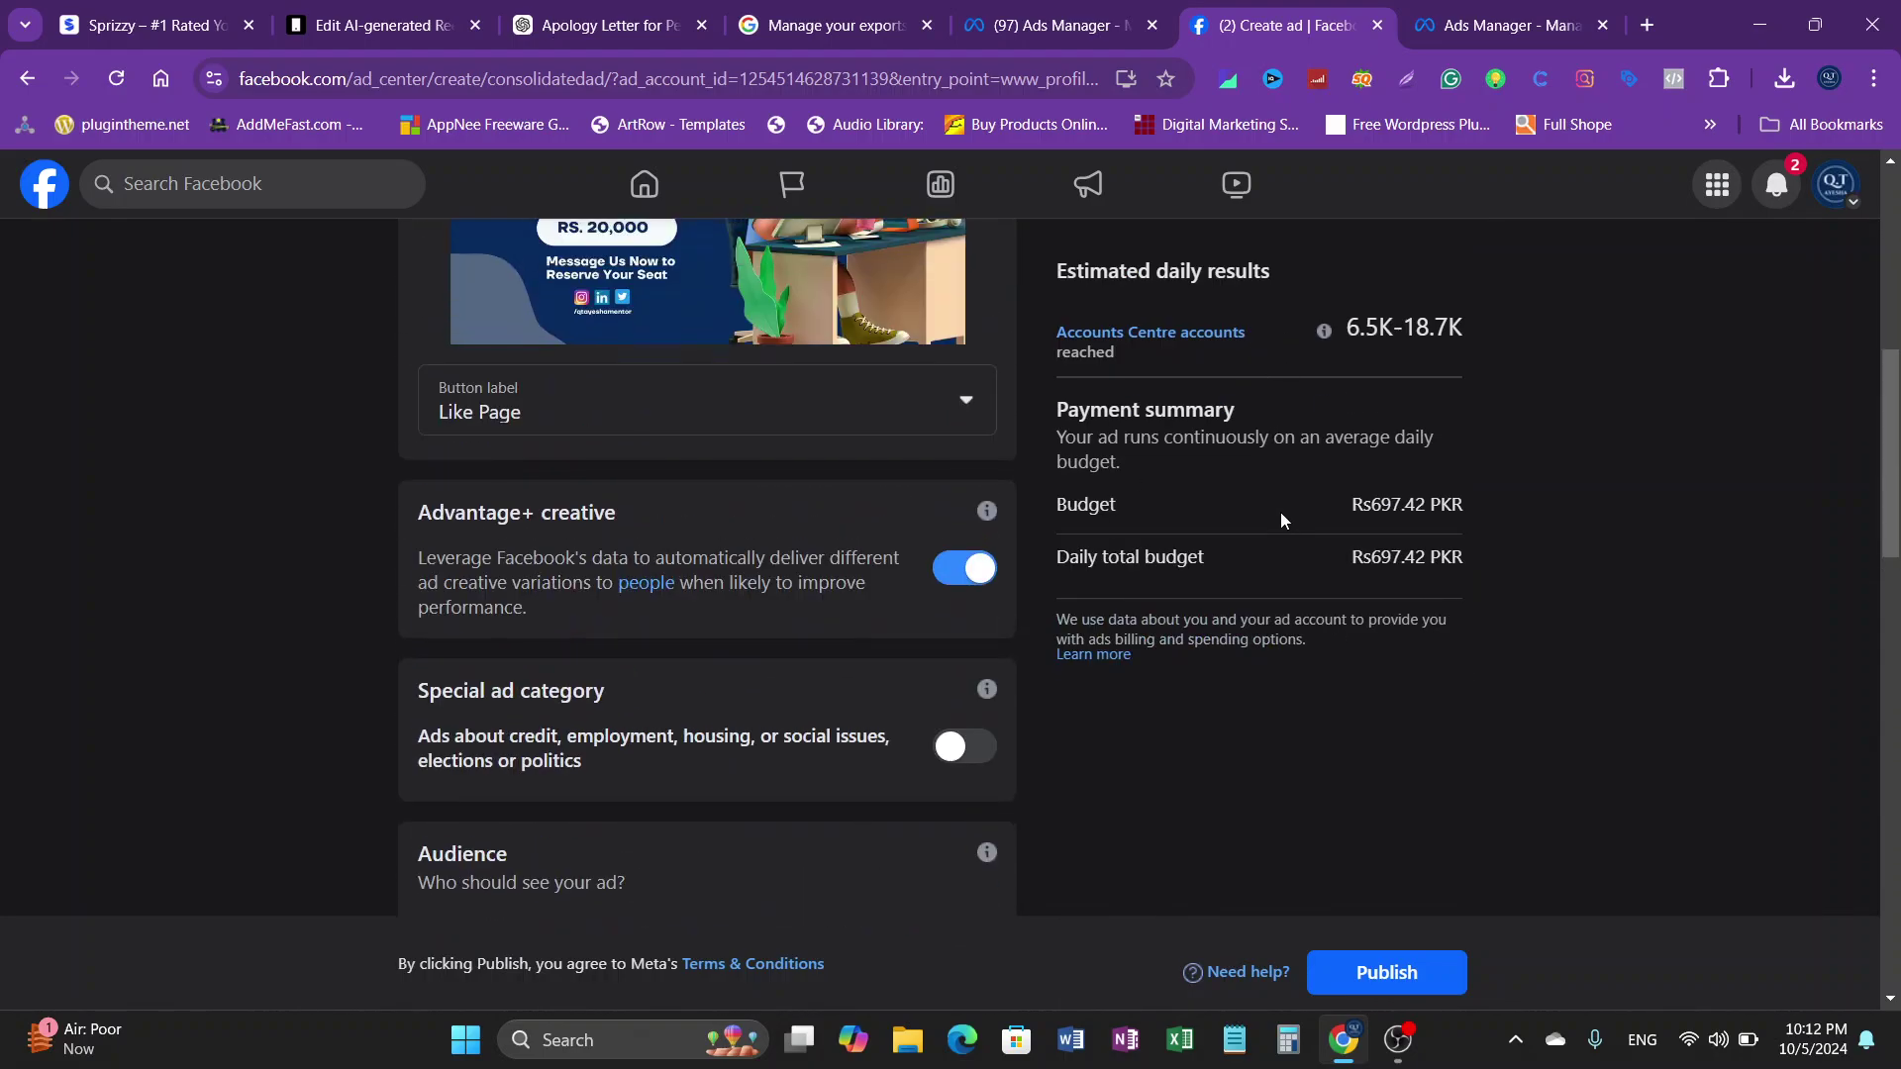
scroll(1282, 510, "up", 8)
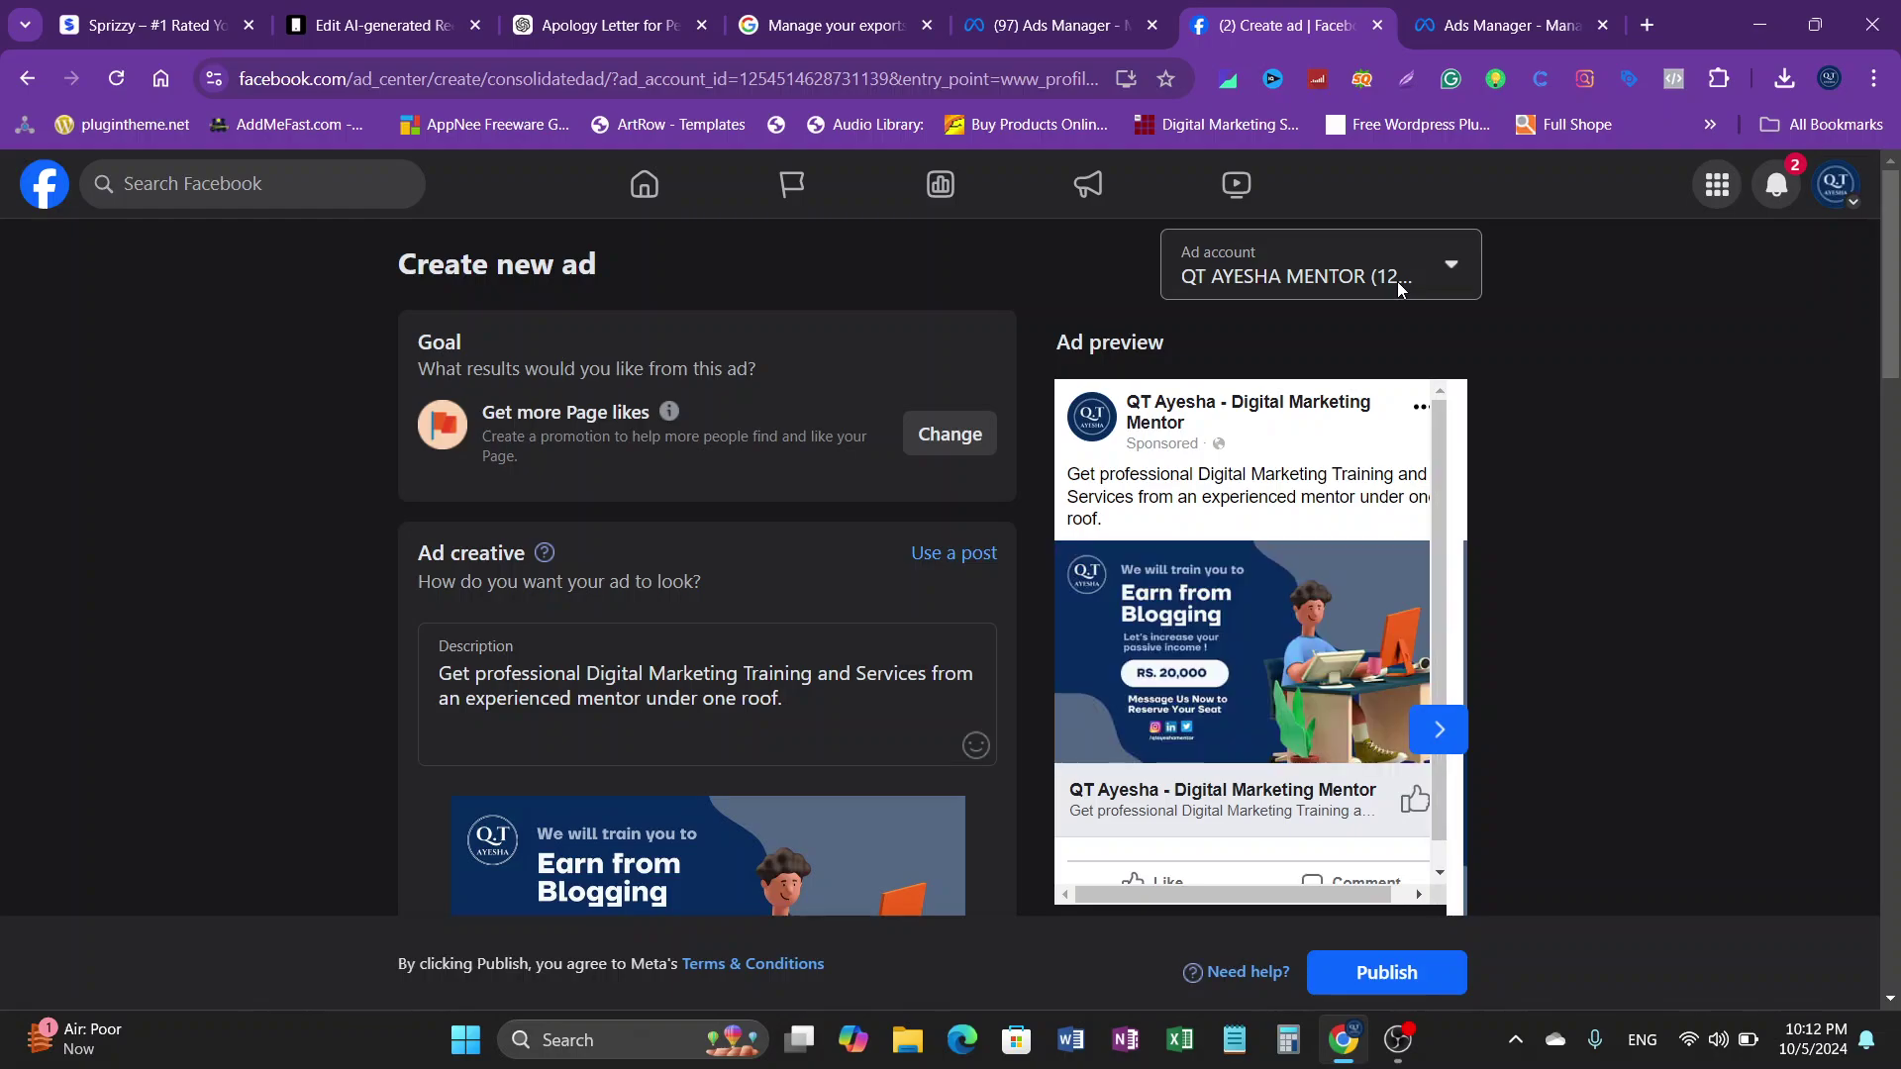
Step: Check the draft ad's setup in Ads Manager for comparison and return to Facebook's Create new ad page
left_click(1400, 34)
scroll(713, 456, "up", 10)
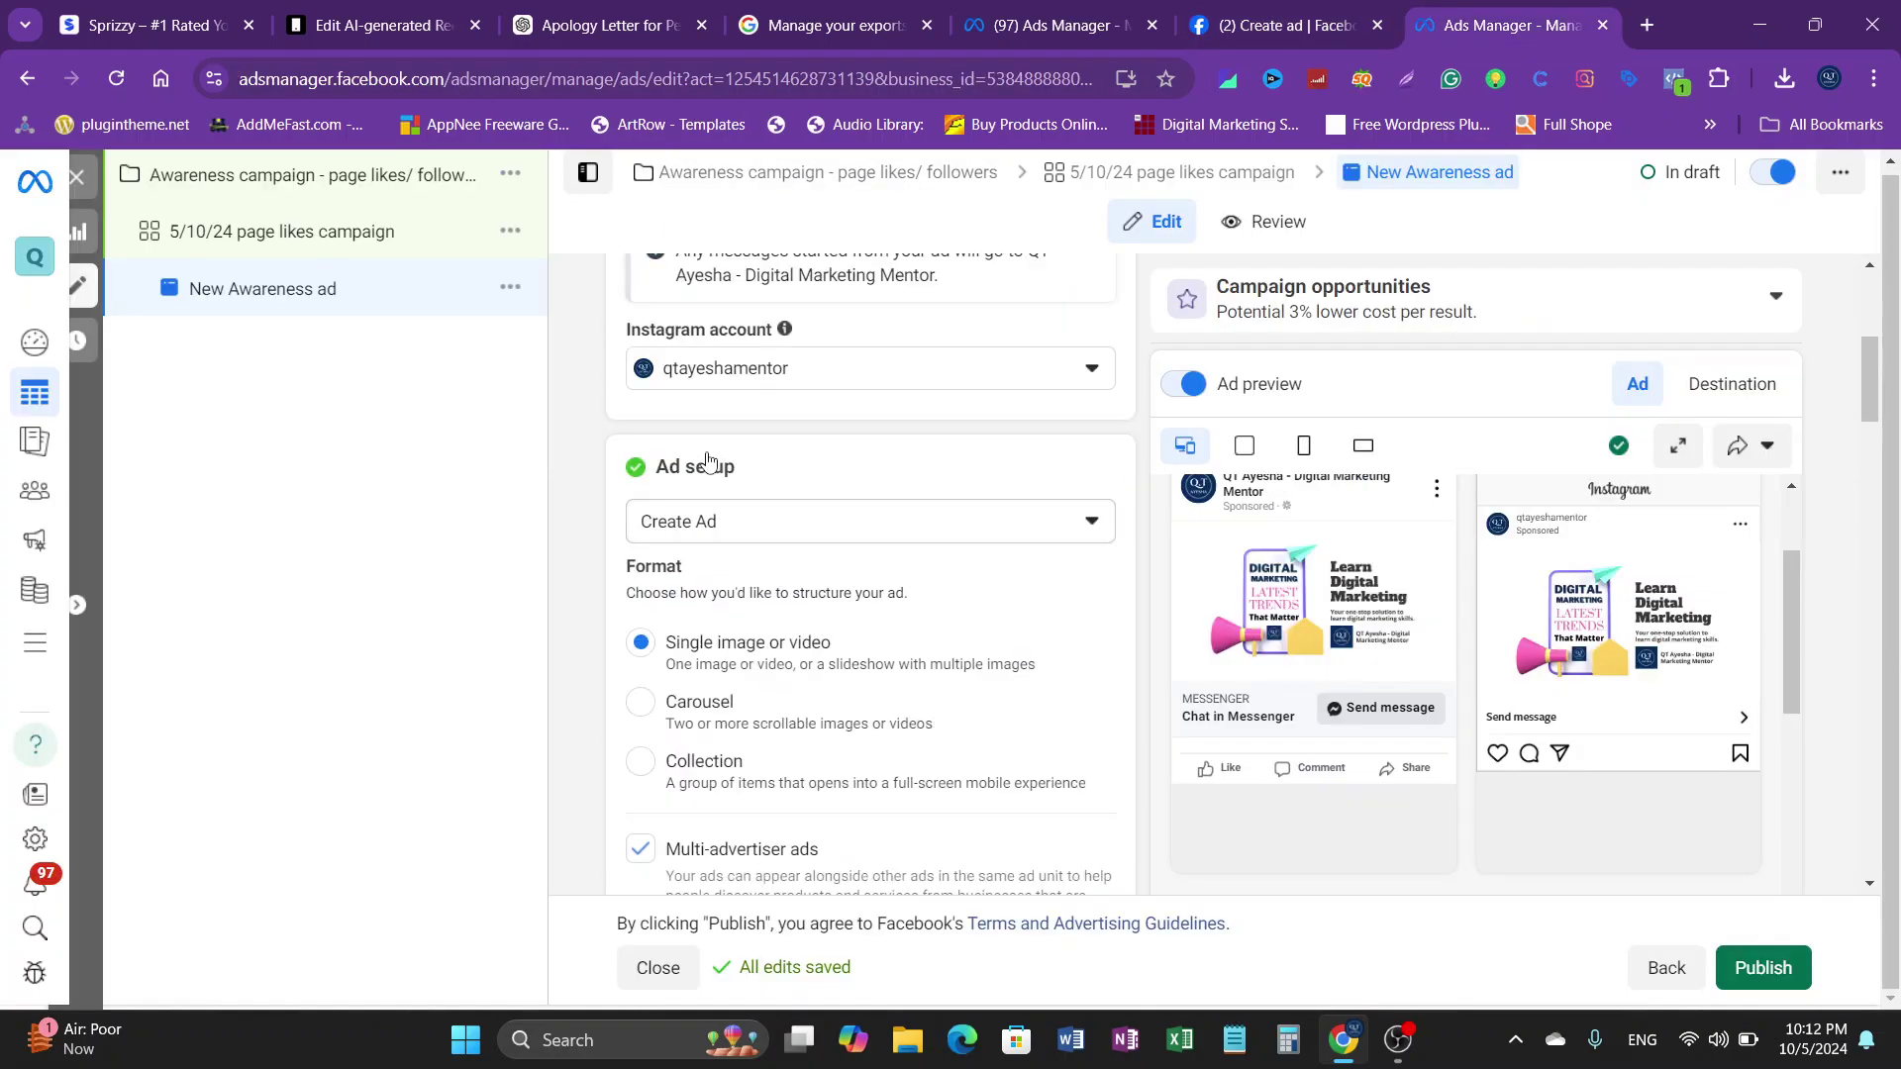
left_click(1275, 12)
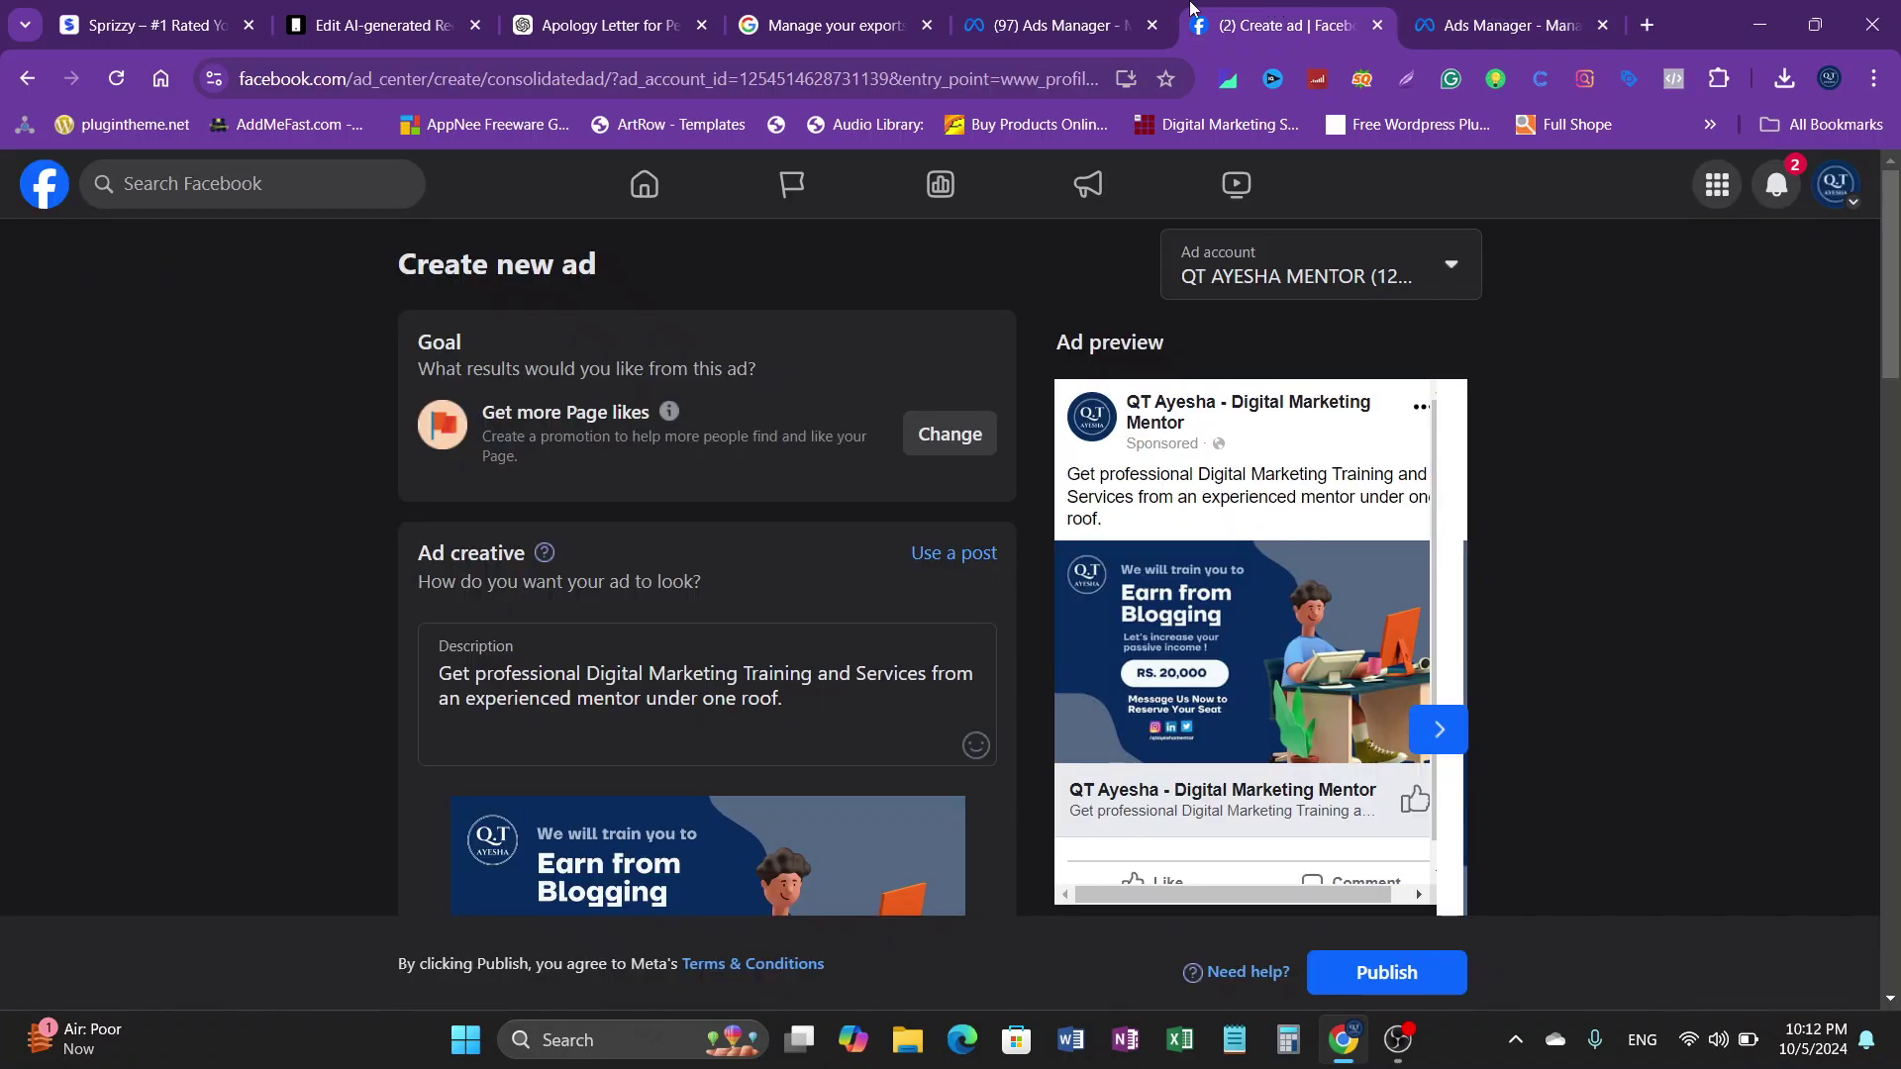
Step: View the ads list and the draft awareness ad in Ads Manager, returning to Facebook's Create new ad page
left_click(1054, 25)
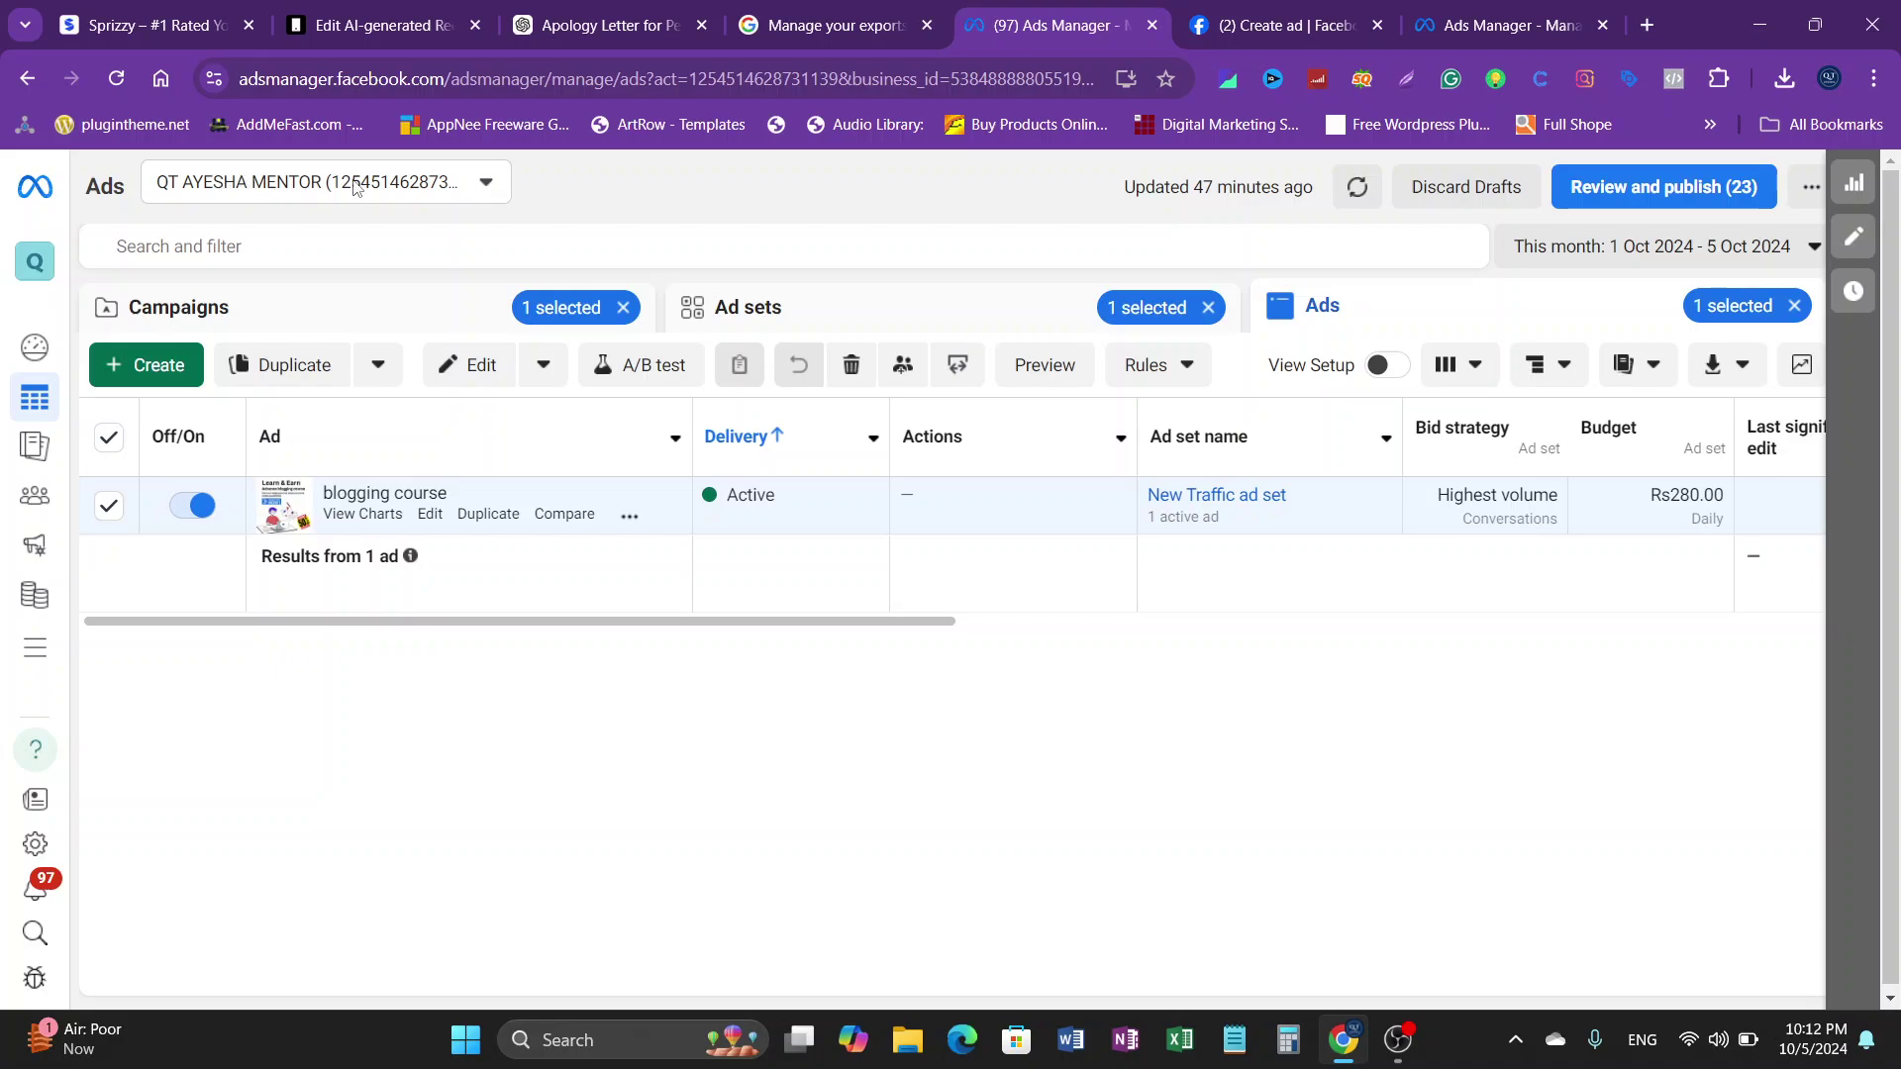
left_click(1507, 18)
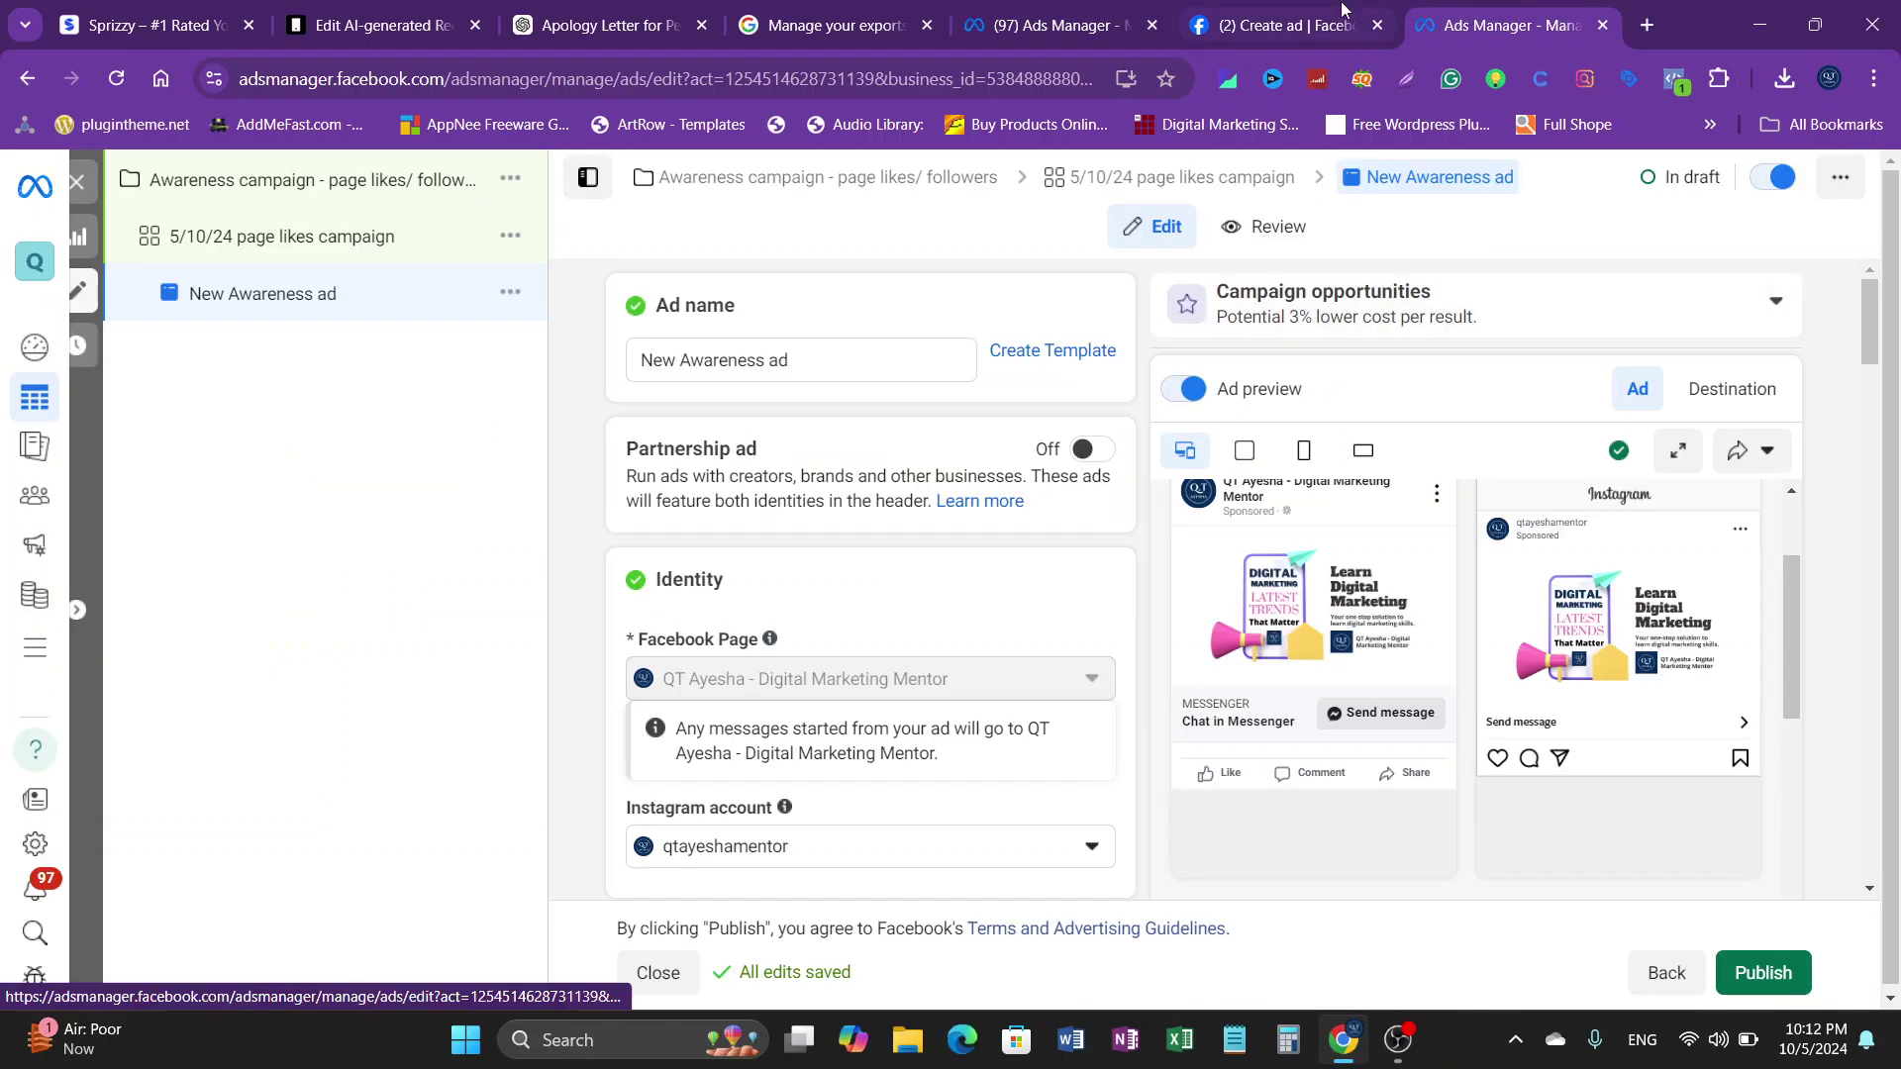
left_click(1287, 15)
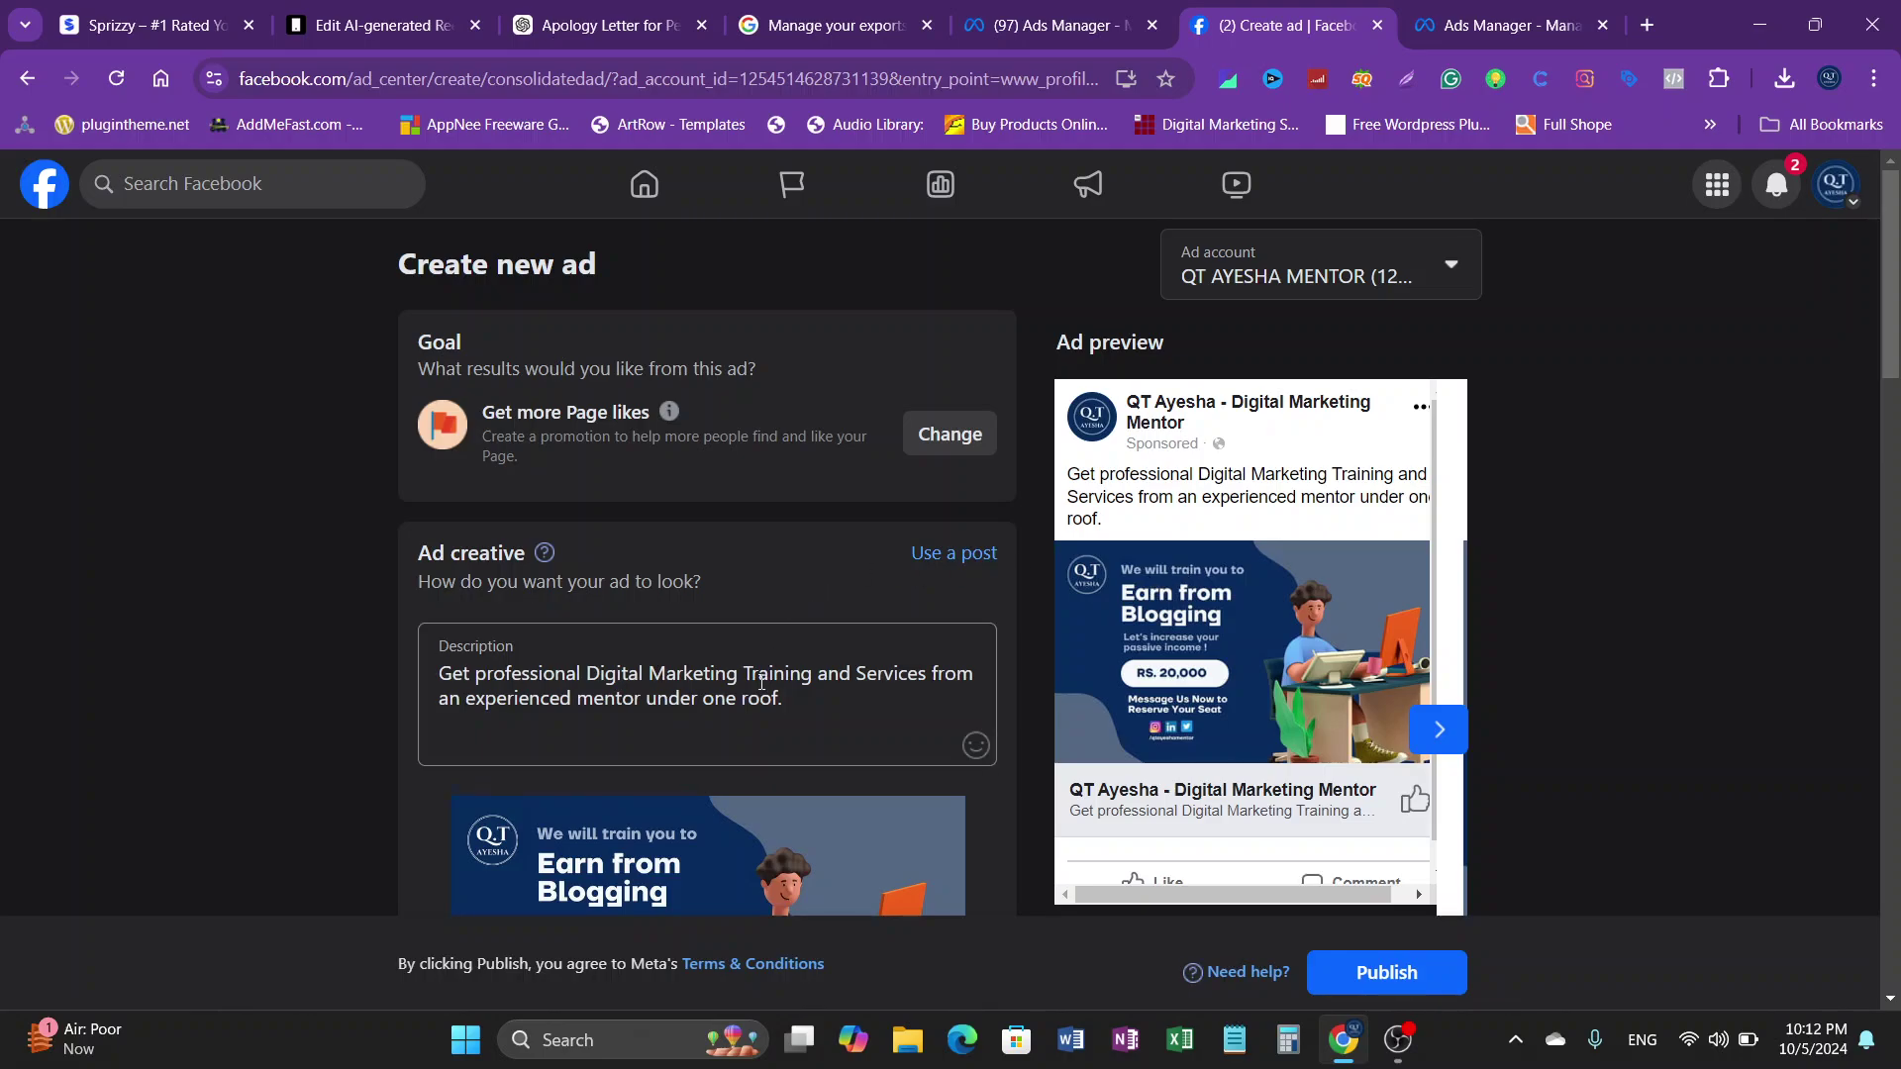
Step: Review the Page likes ad's audience options, duration, daily budget, placements and ad creative
scroll(1249, 646, "down", 1)
scroll(566, 732, "down", 7)
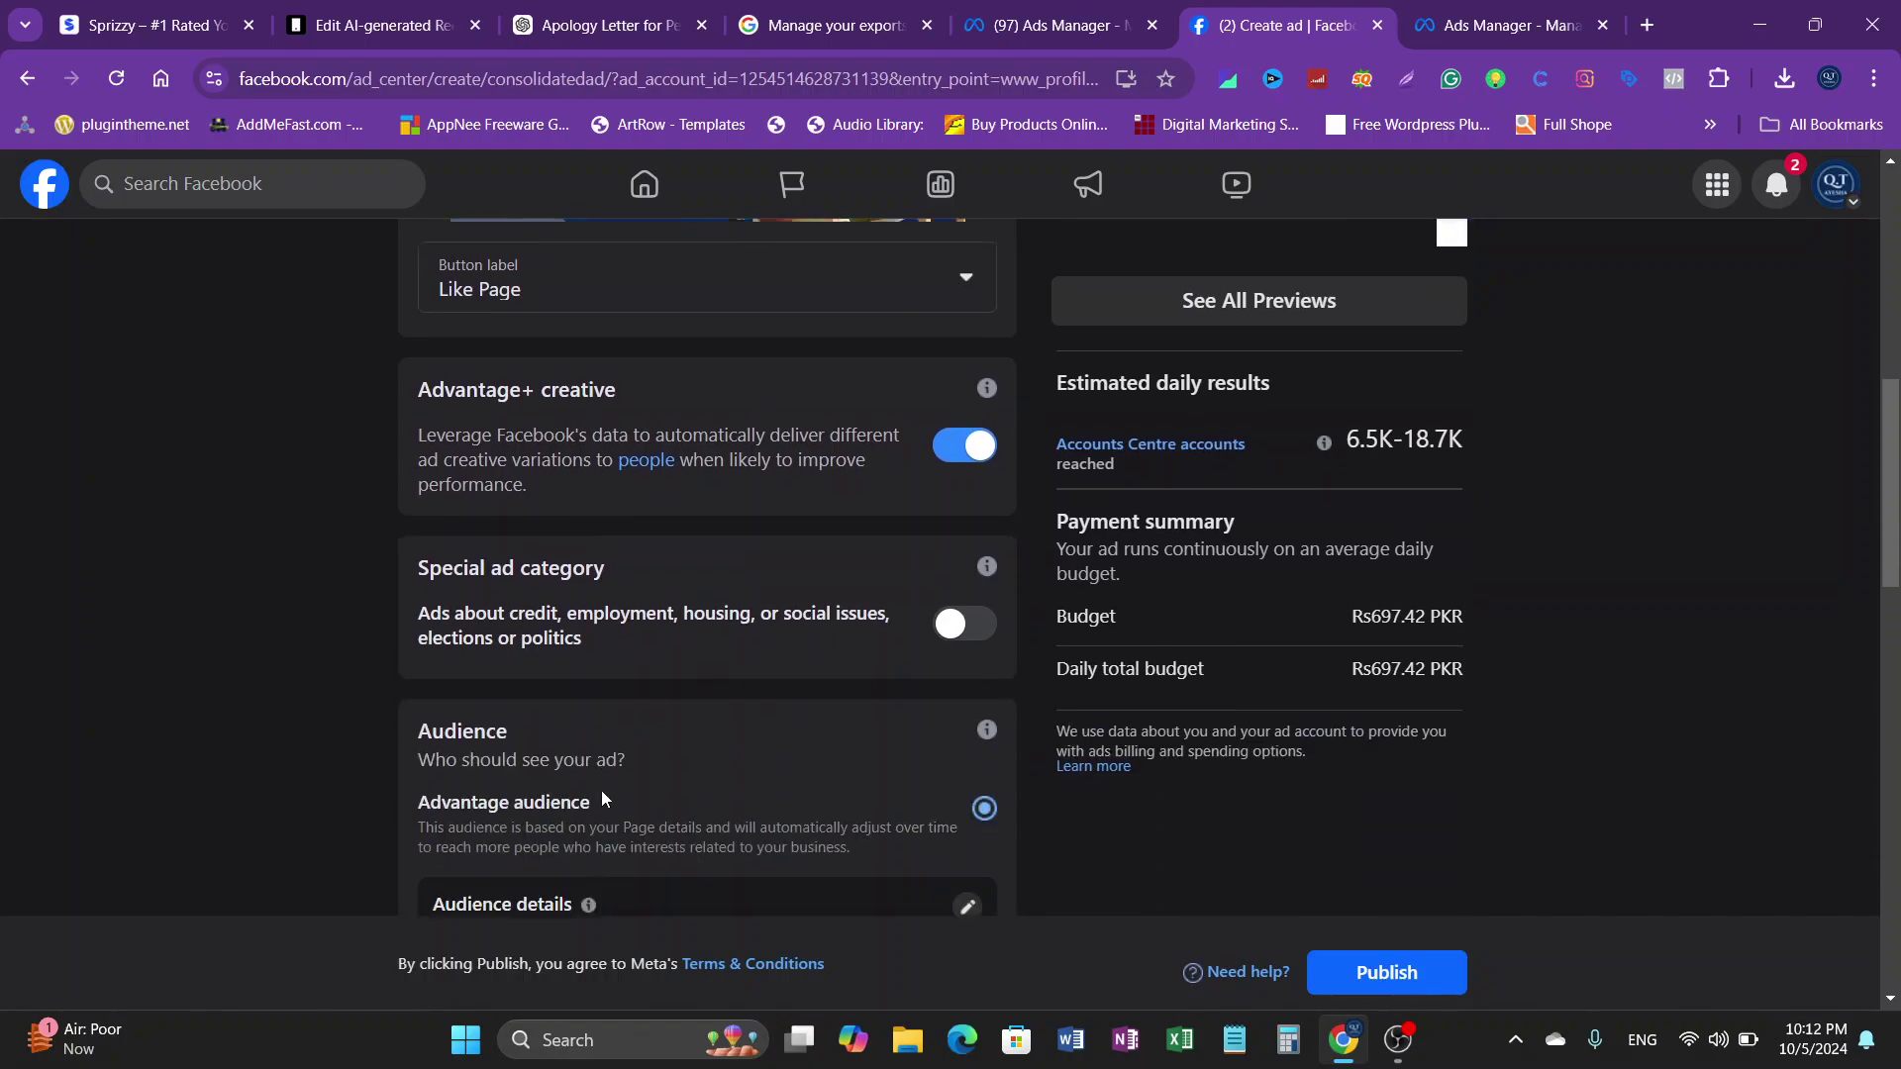
scroll(644, 667, "down", 4)
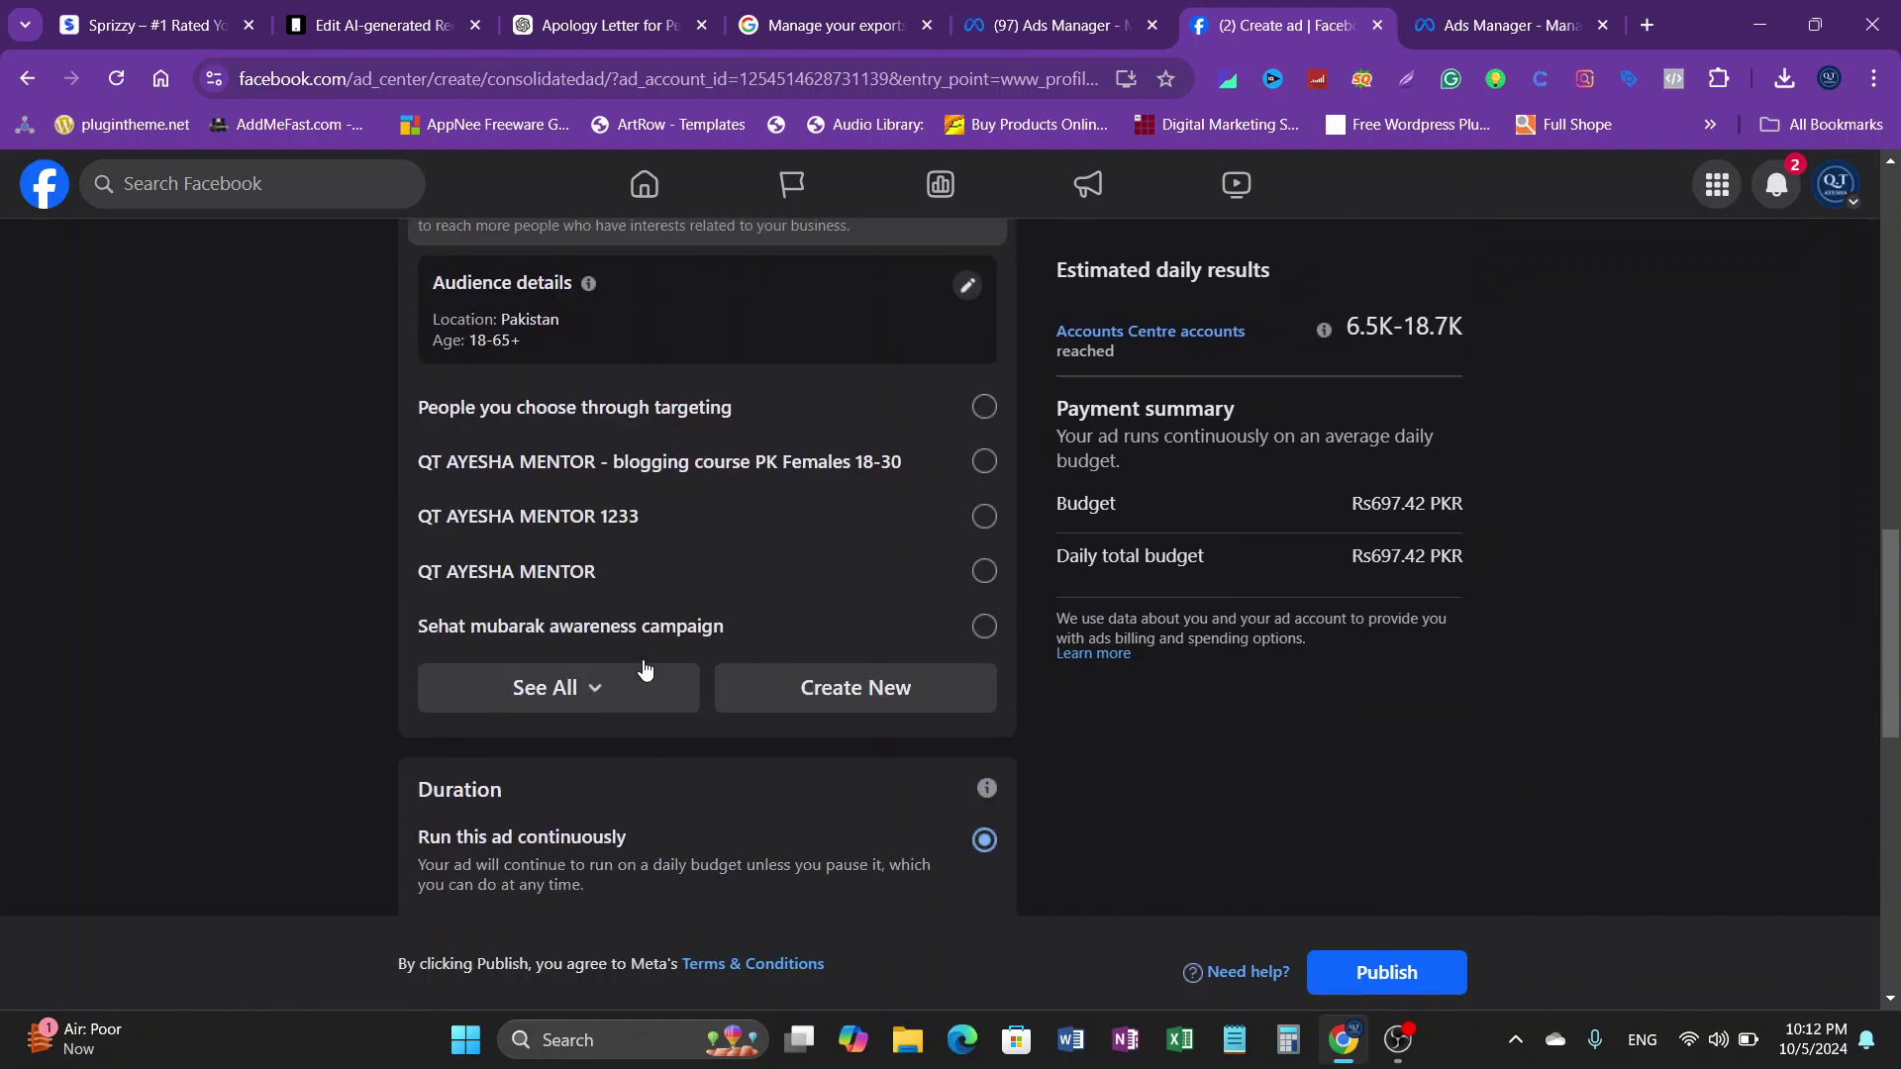
scroll(564, 688, "down", 3)
scroll(569, 690, "down", 5)
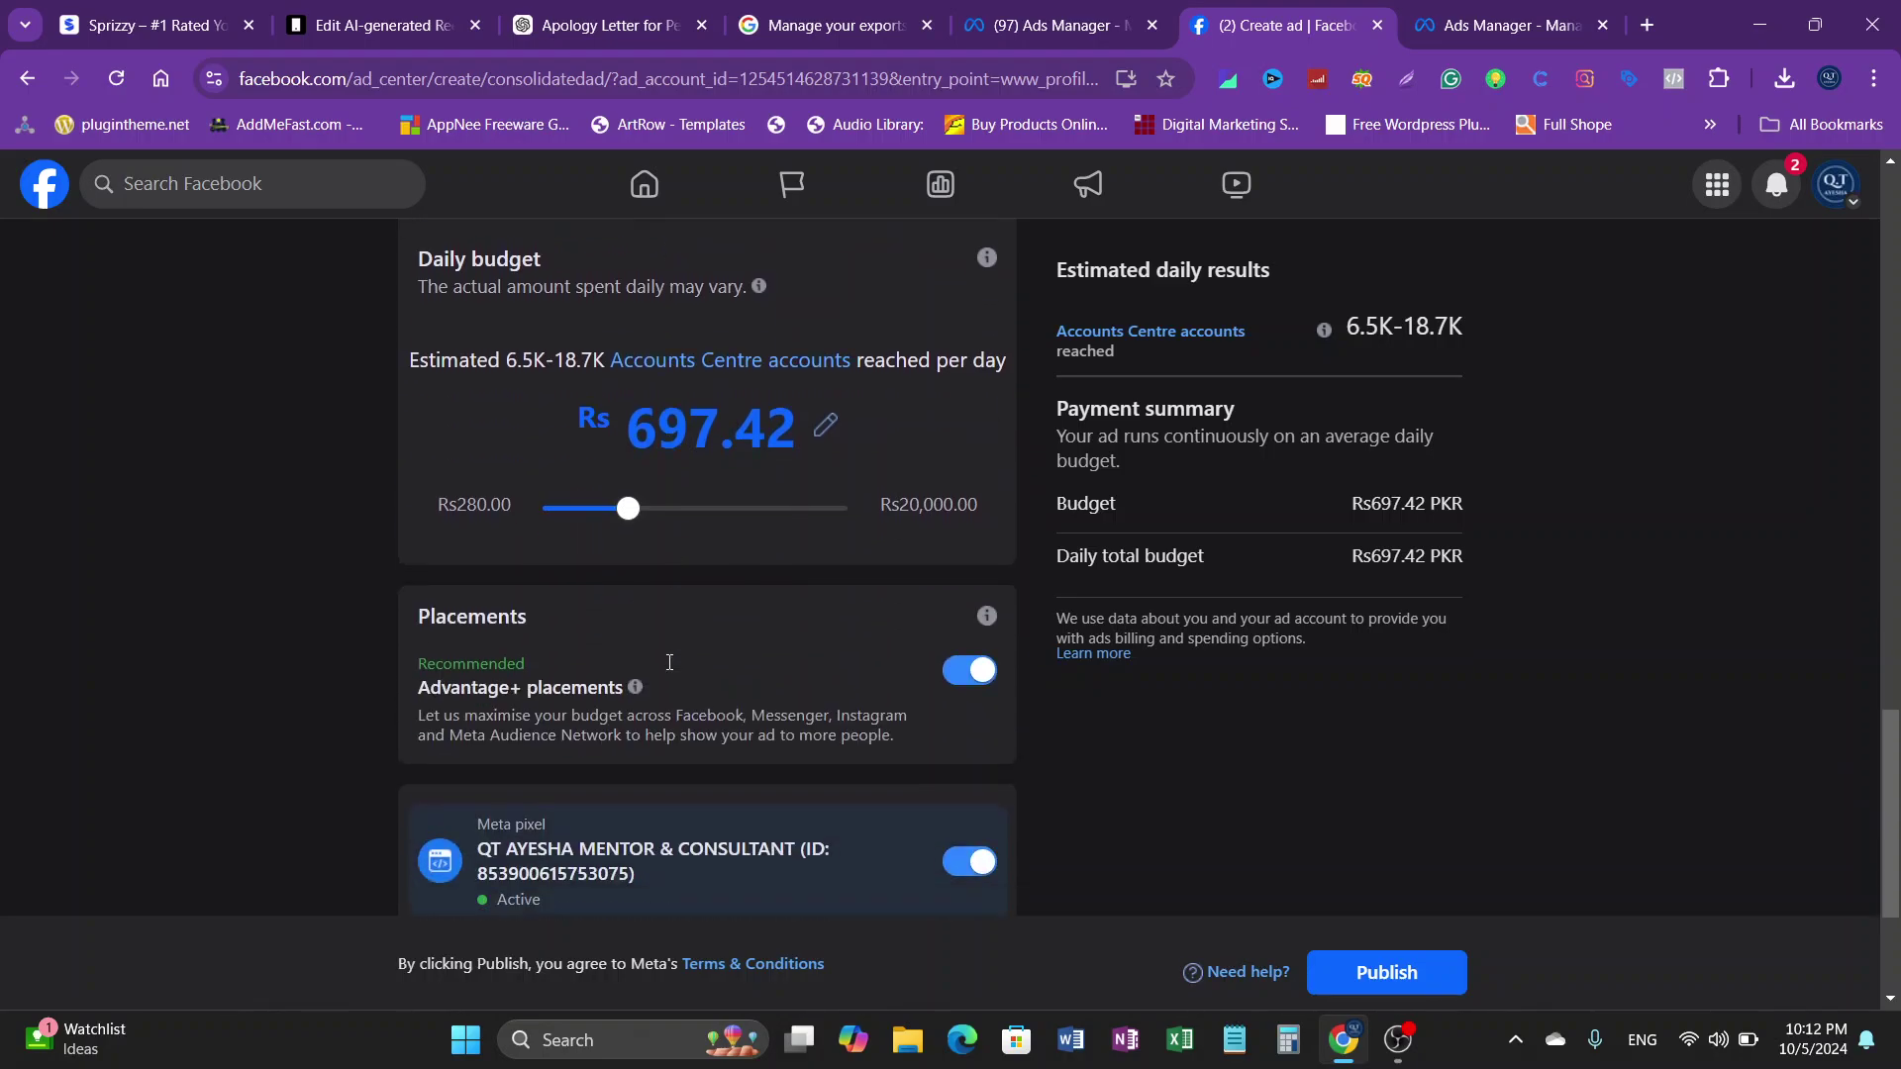
scroll(608, 720, "up", 18)
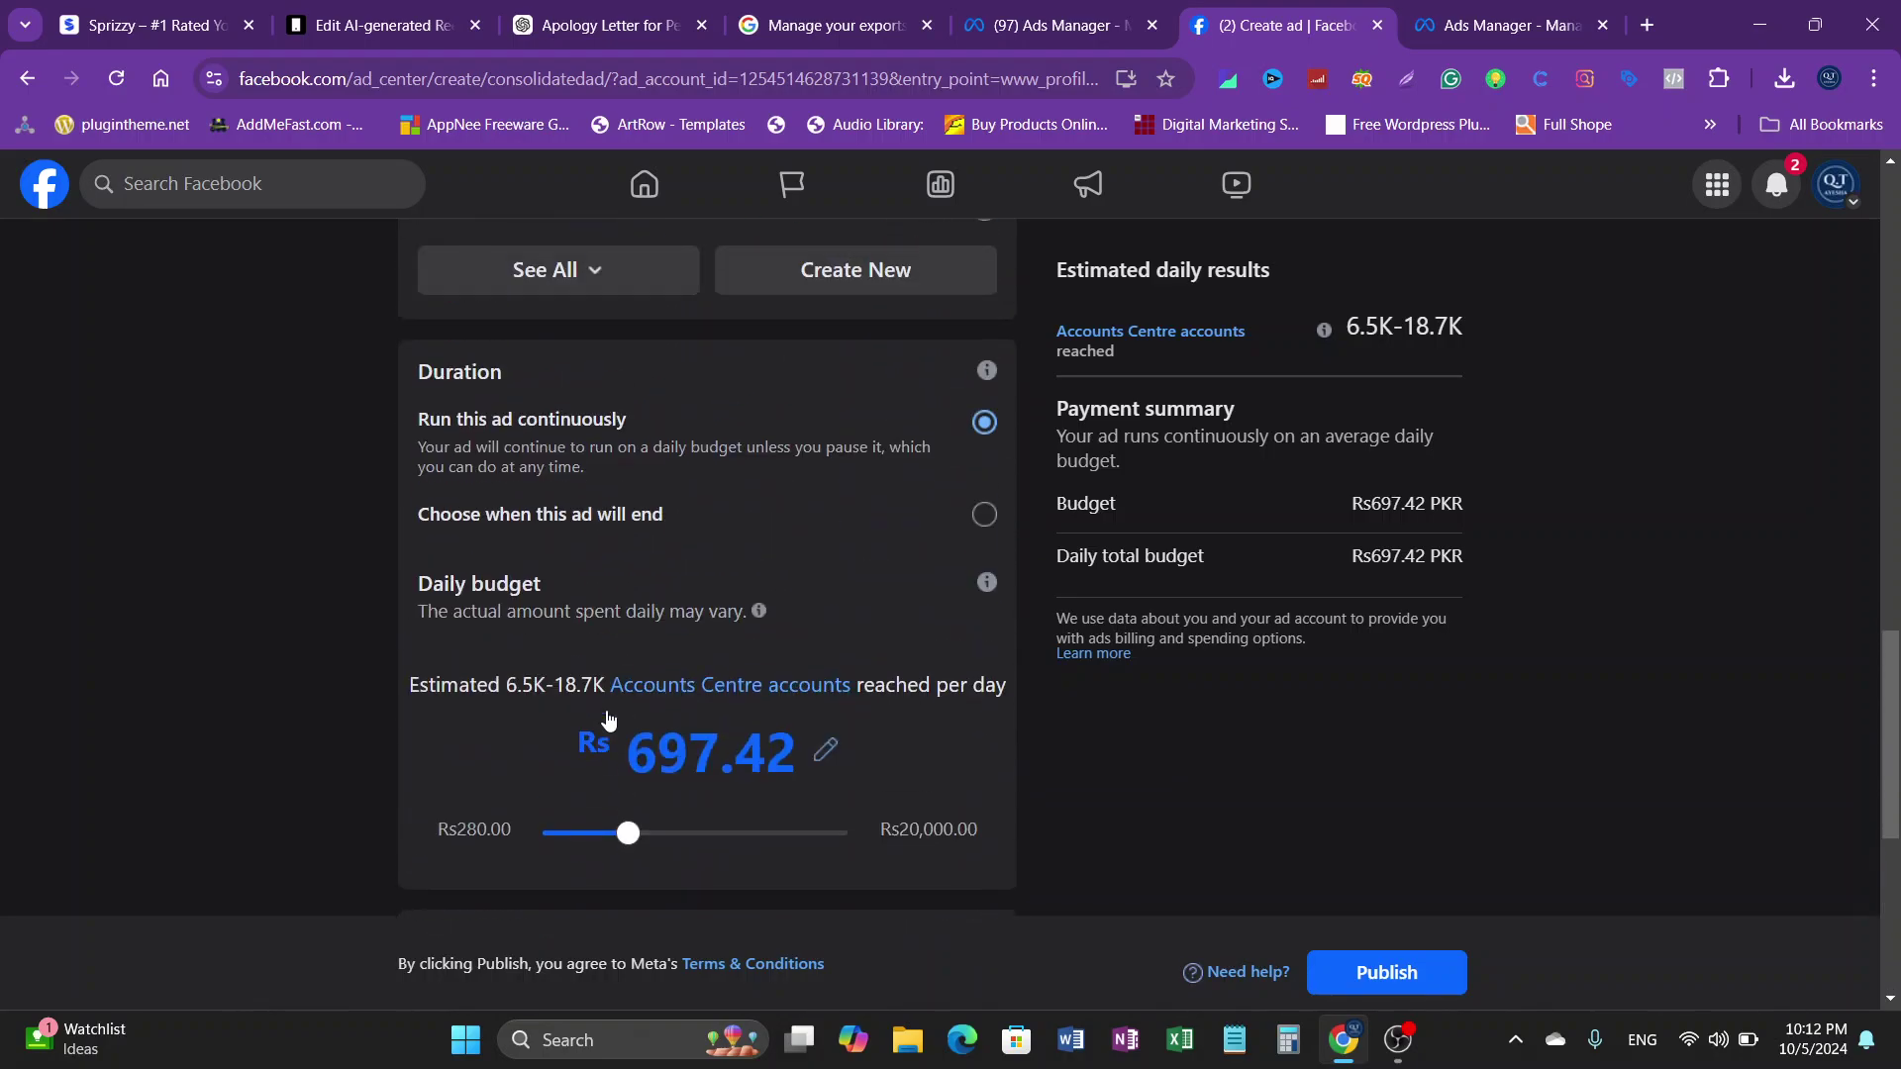
scroll(736, 706, "down", 3)
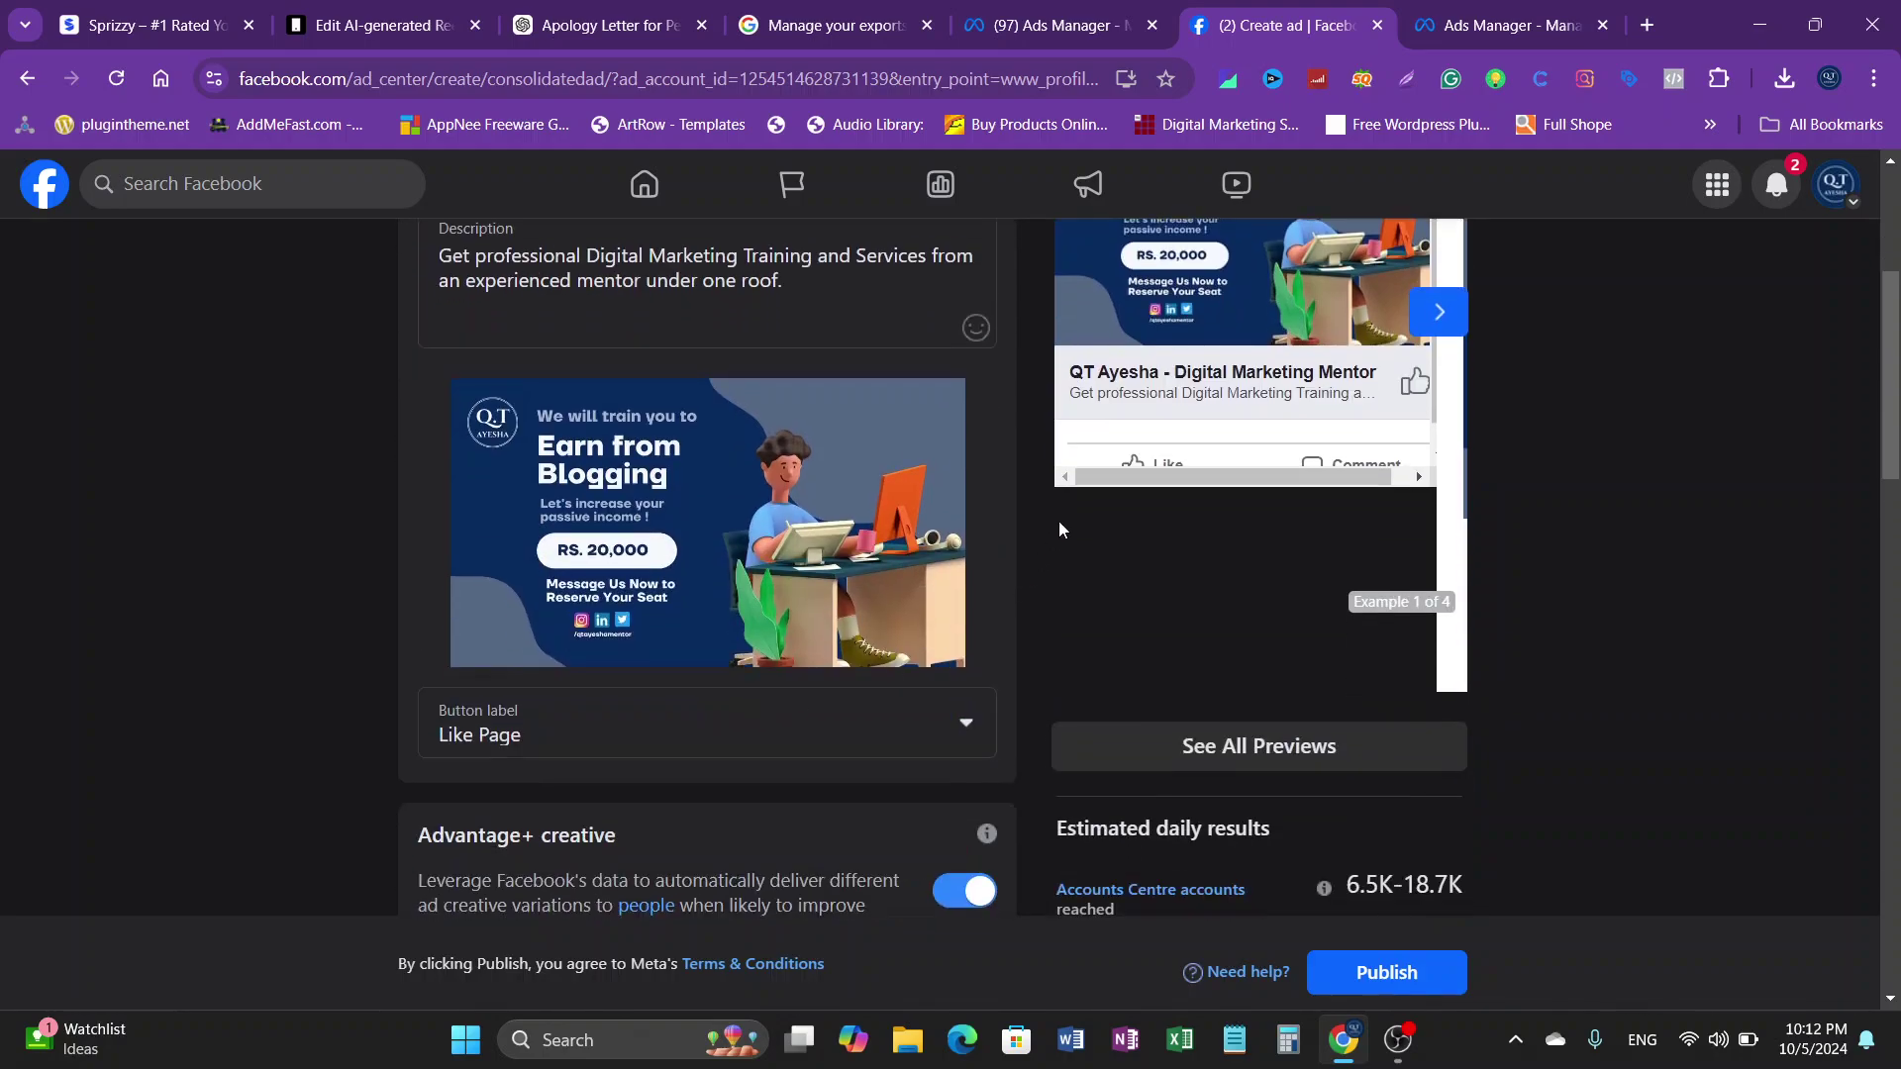
scroll(651, 642, "up", 1)
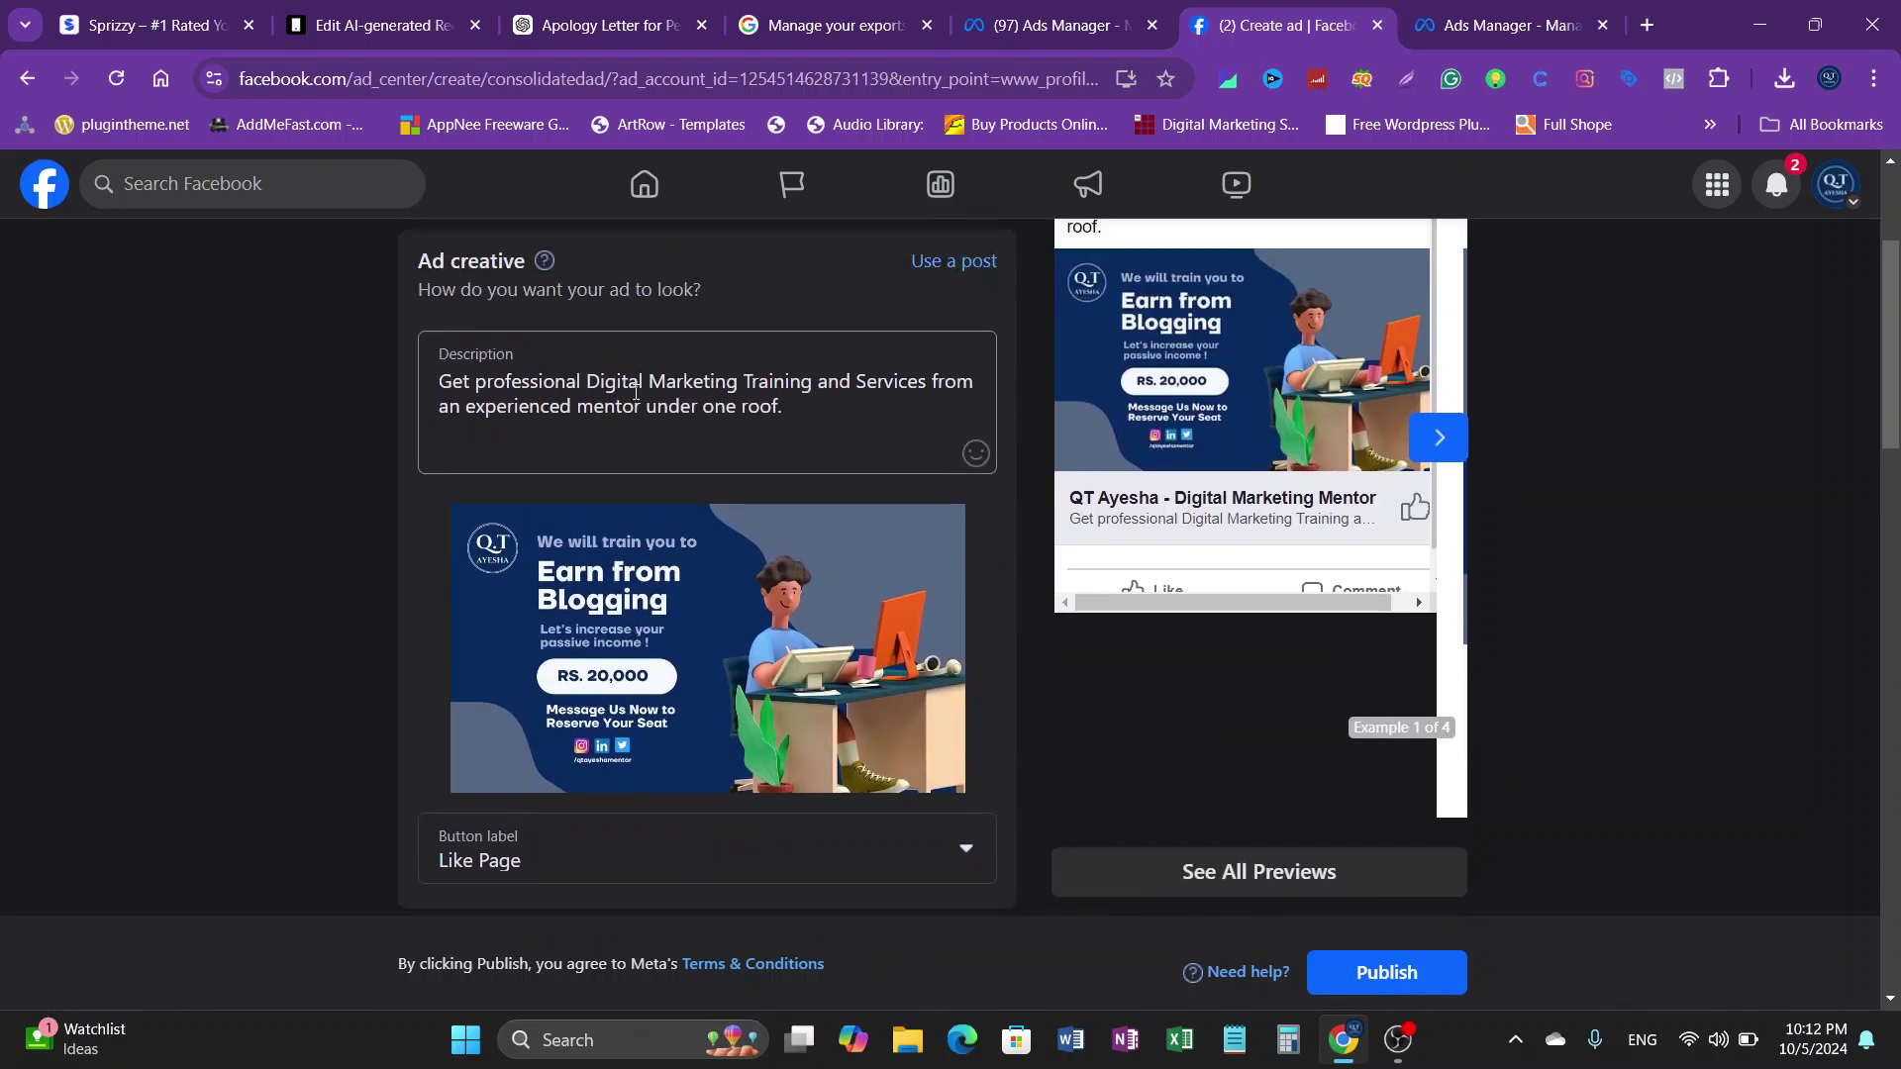
scroll(891, 554, "up", 3)
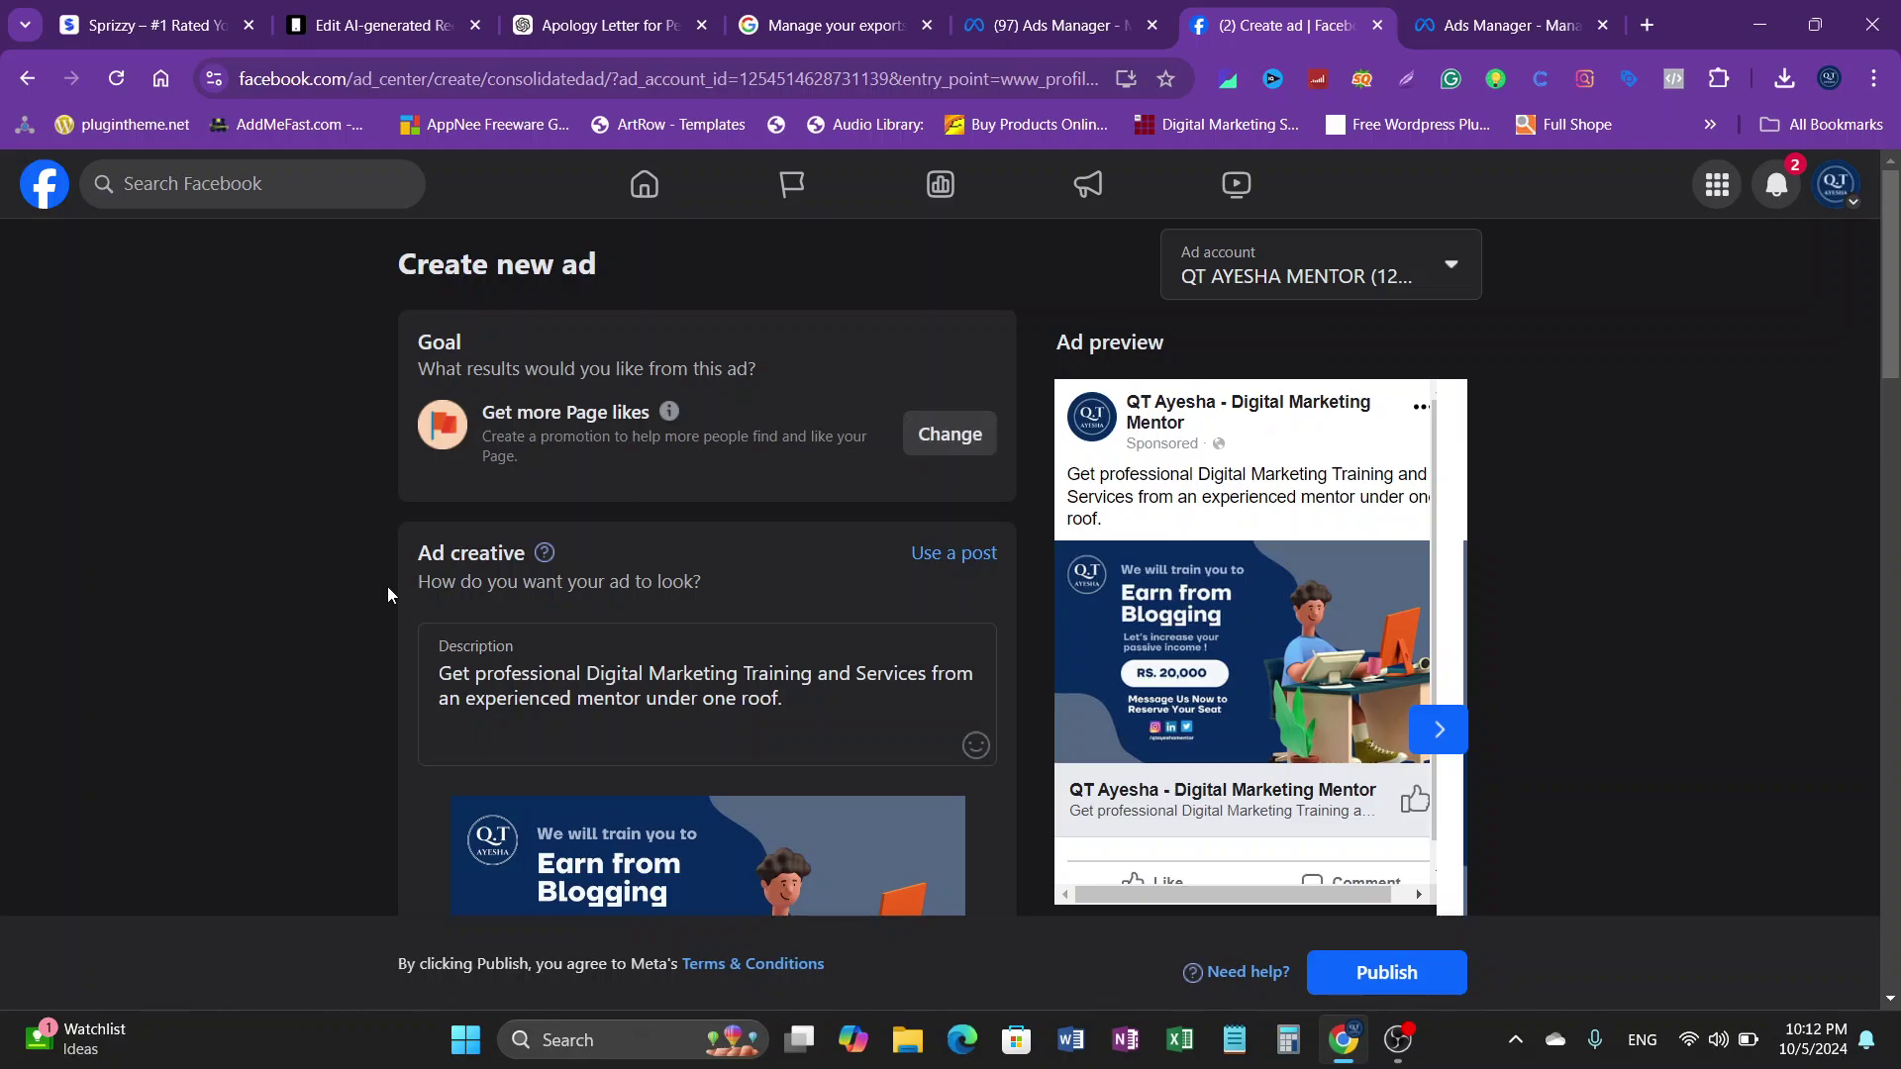
Step: Replace the ad creative with the Facebook post published on 1 Aug 2023 about learning digital marketing
left_click(949, 554)
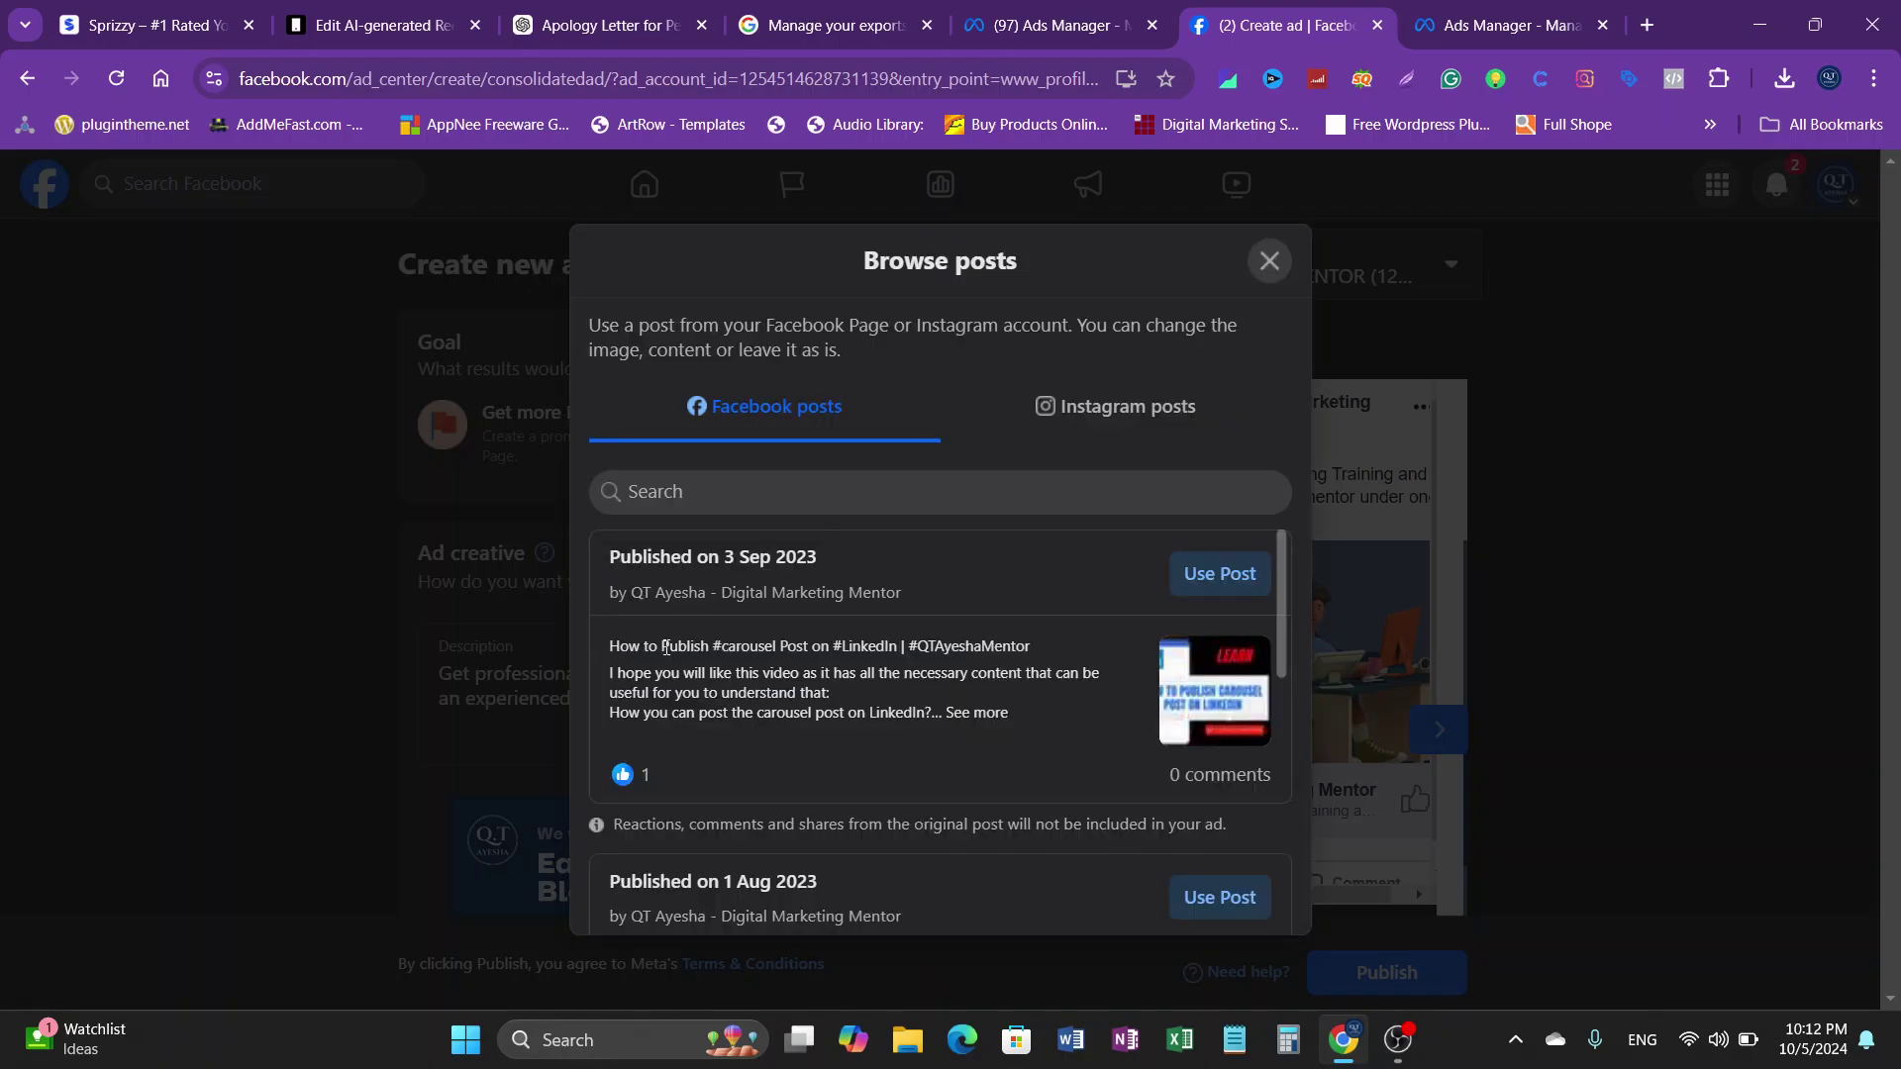
scroll(869, 584, "down", 10)
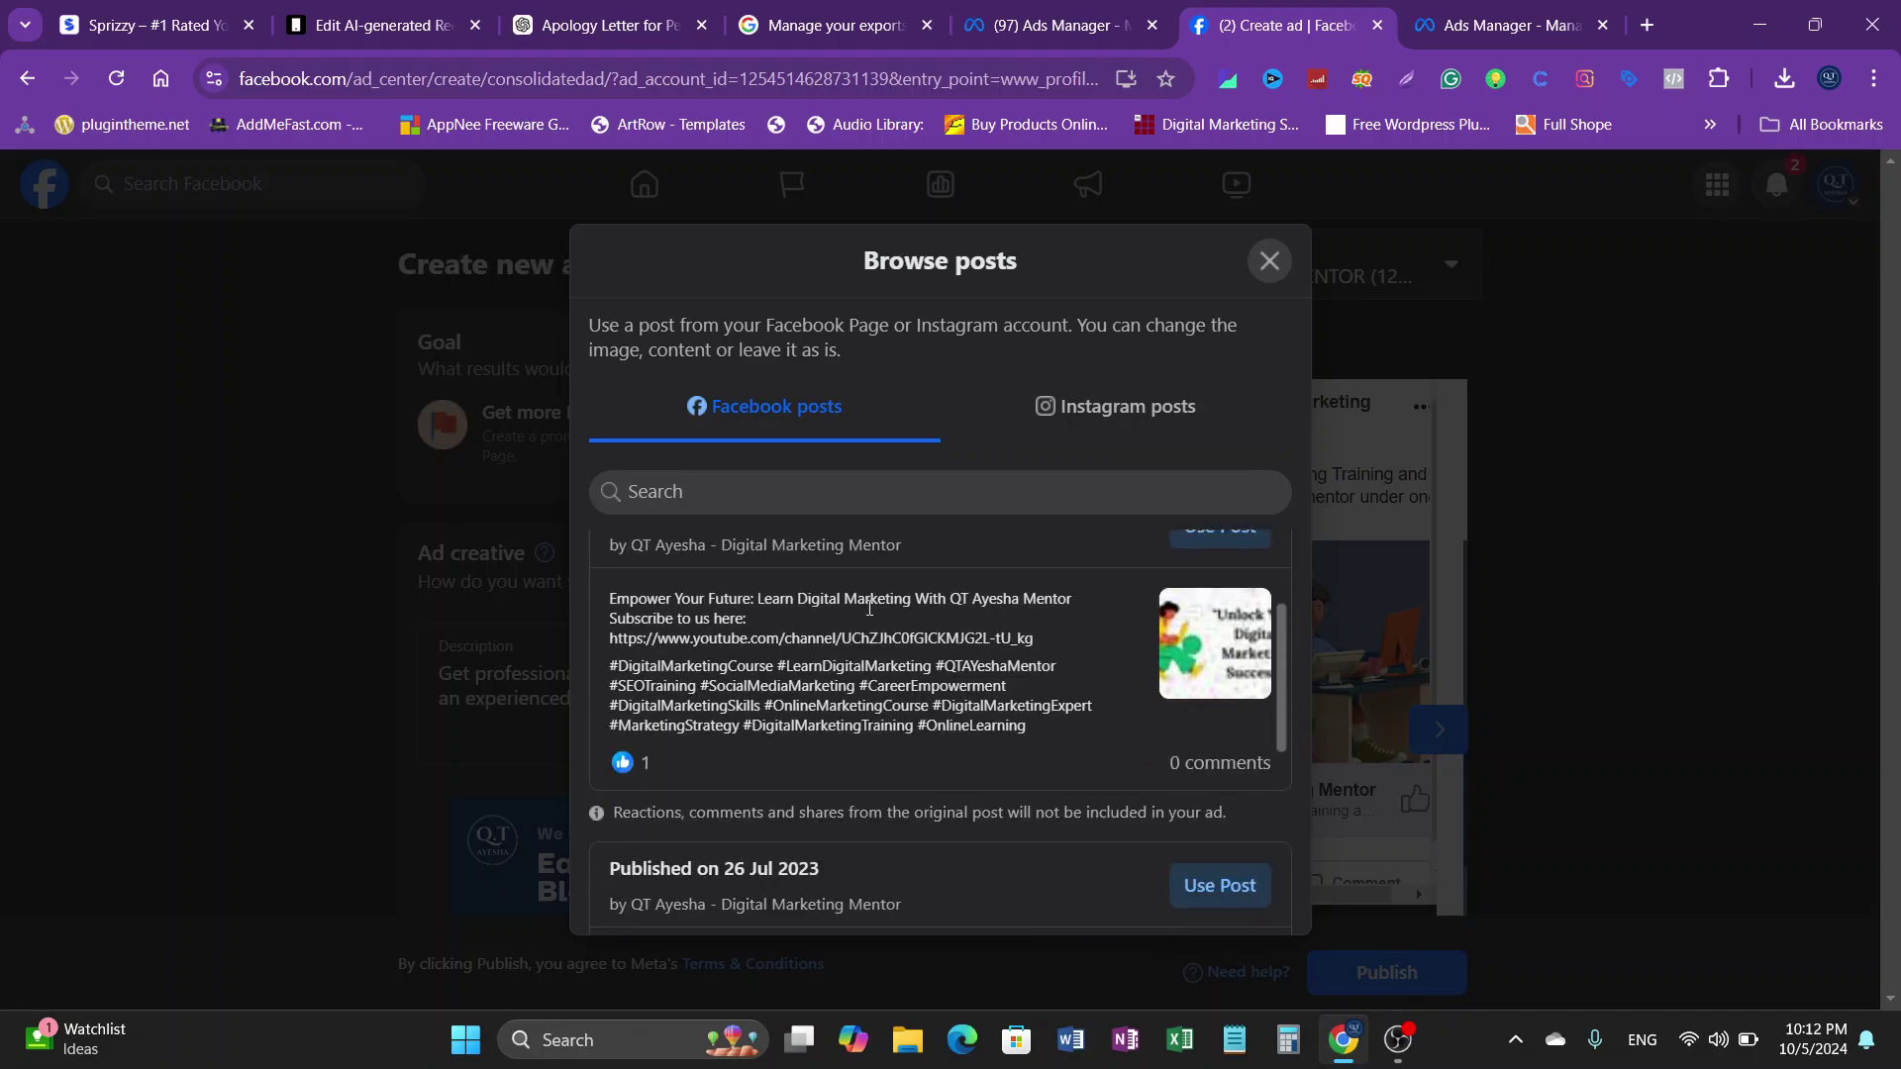
scroll(867, 616, "down", 8)
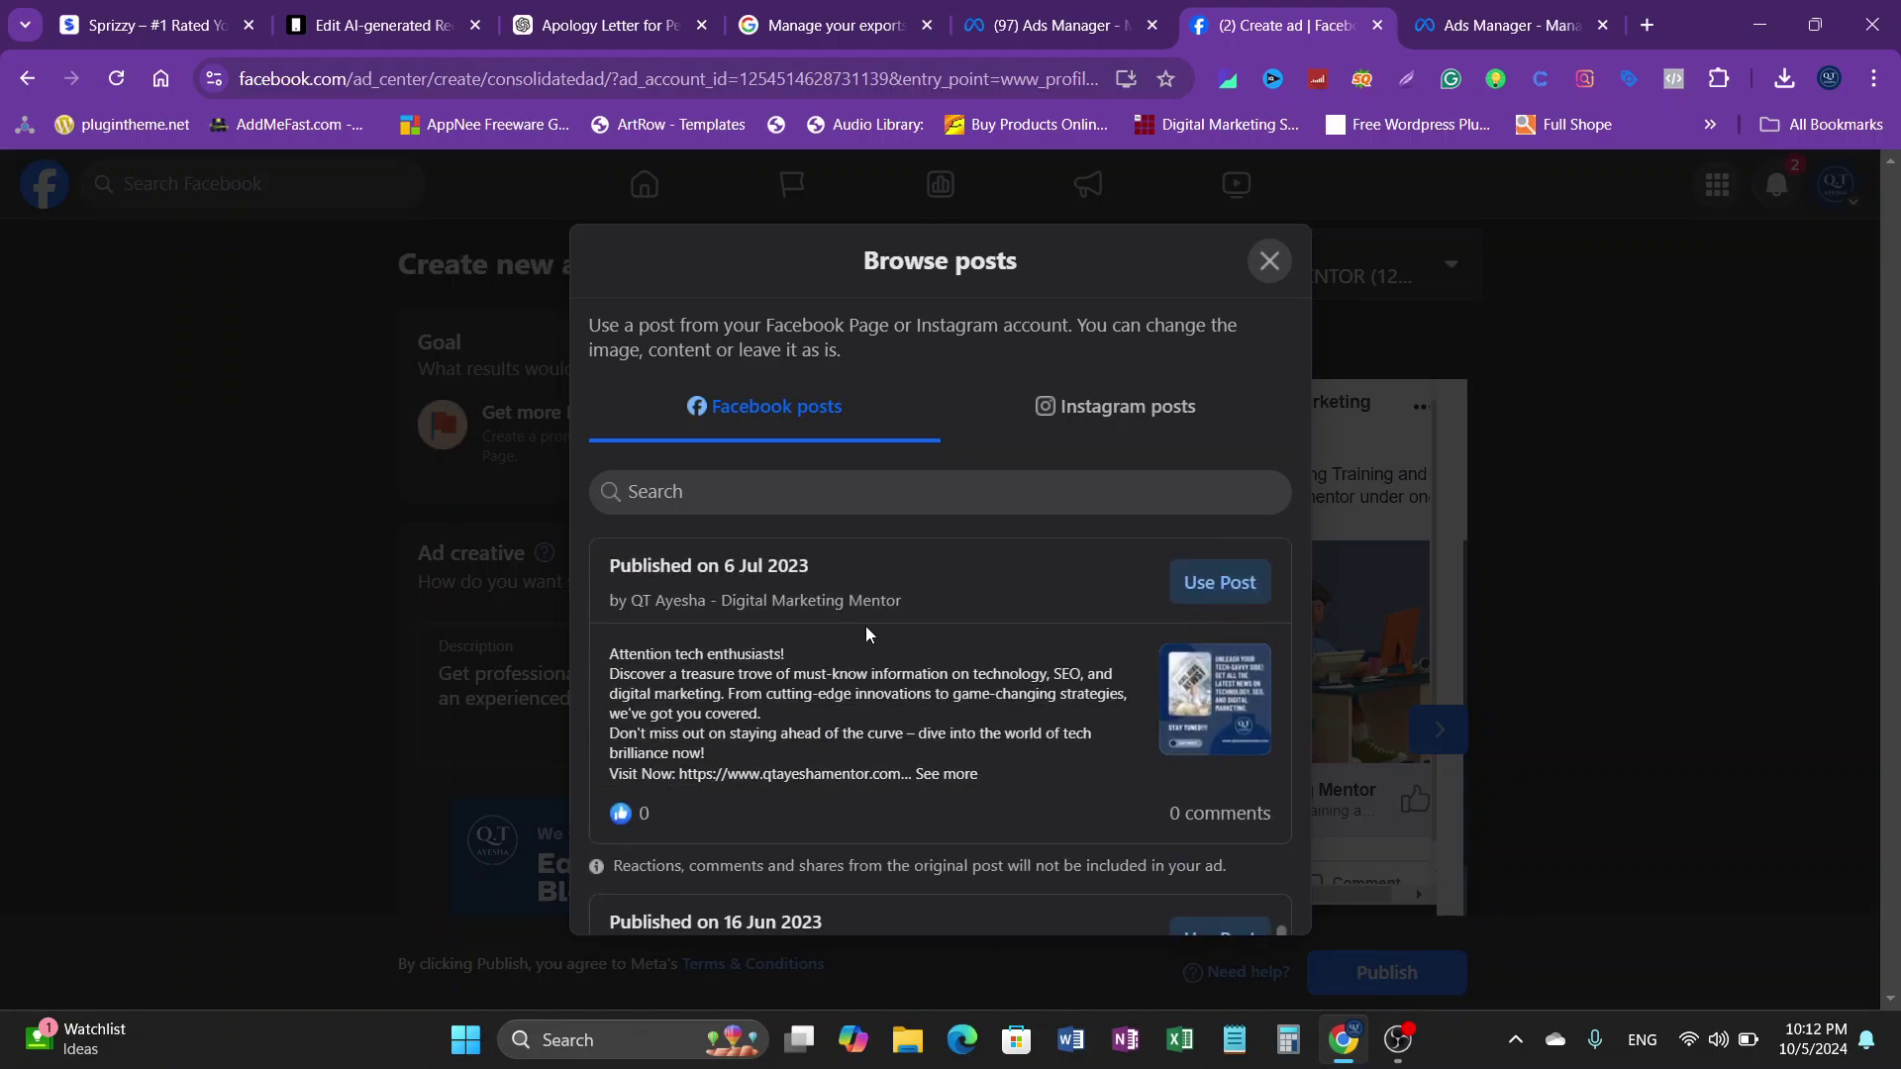
scroll(876, 668, "down", 6)
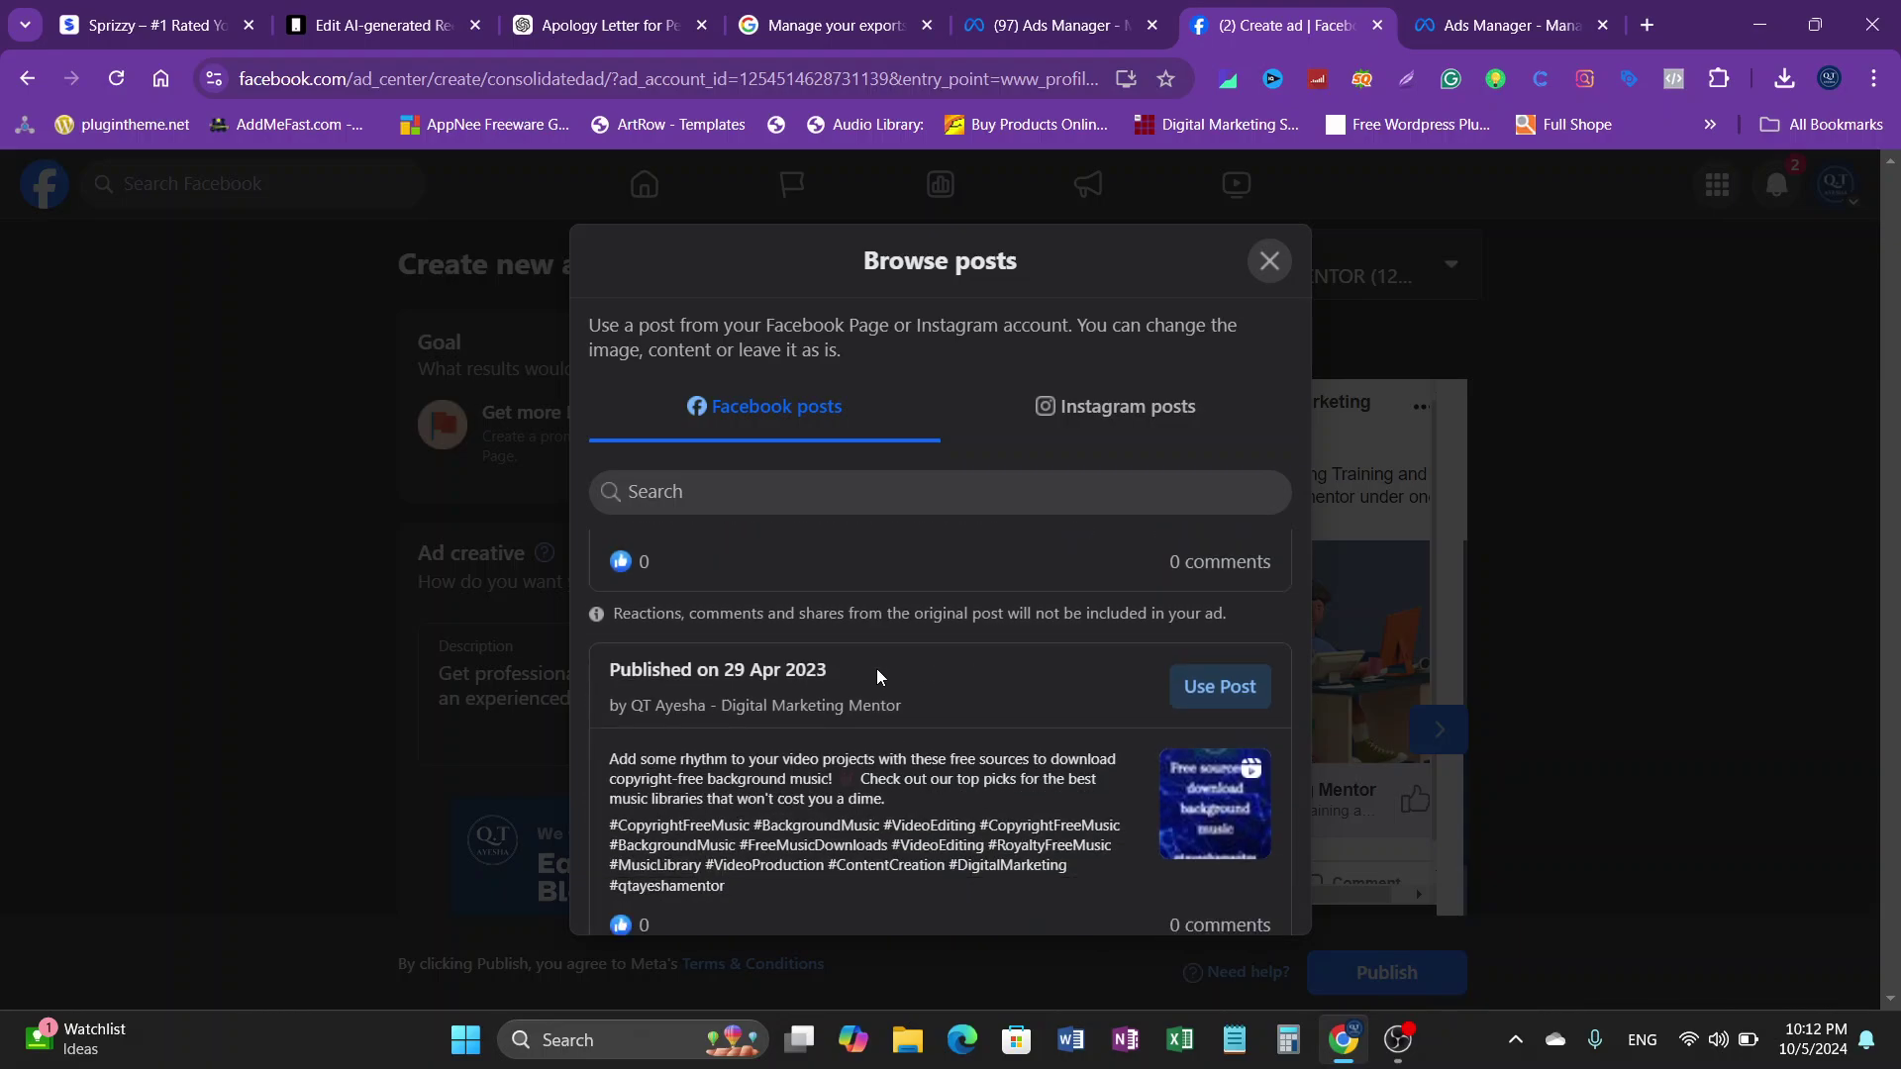
scroll(861, 808, "up", 8)
scroll(860, 808, "up", 10)
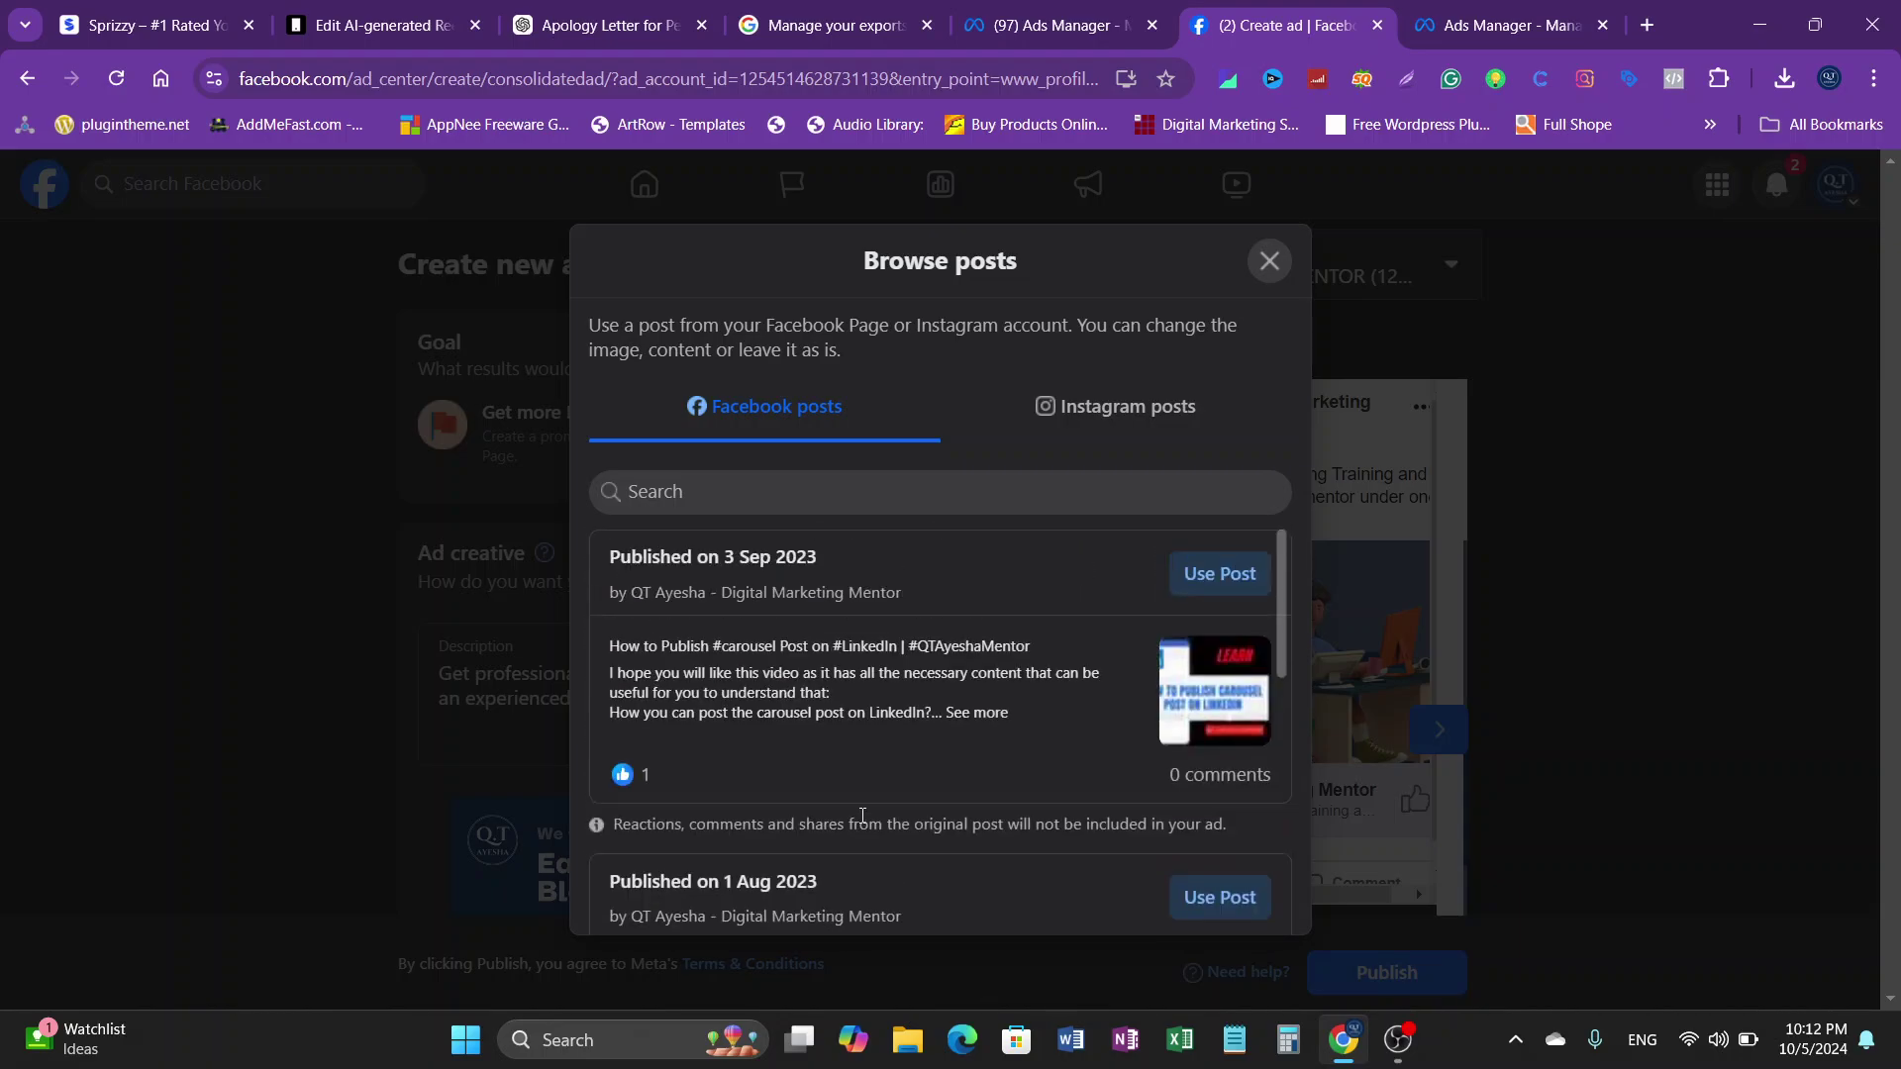
scroll(983, 756, "down", 4)
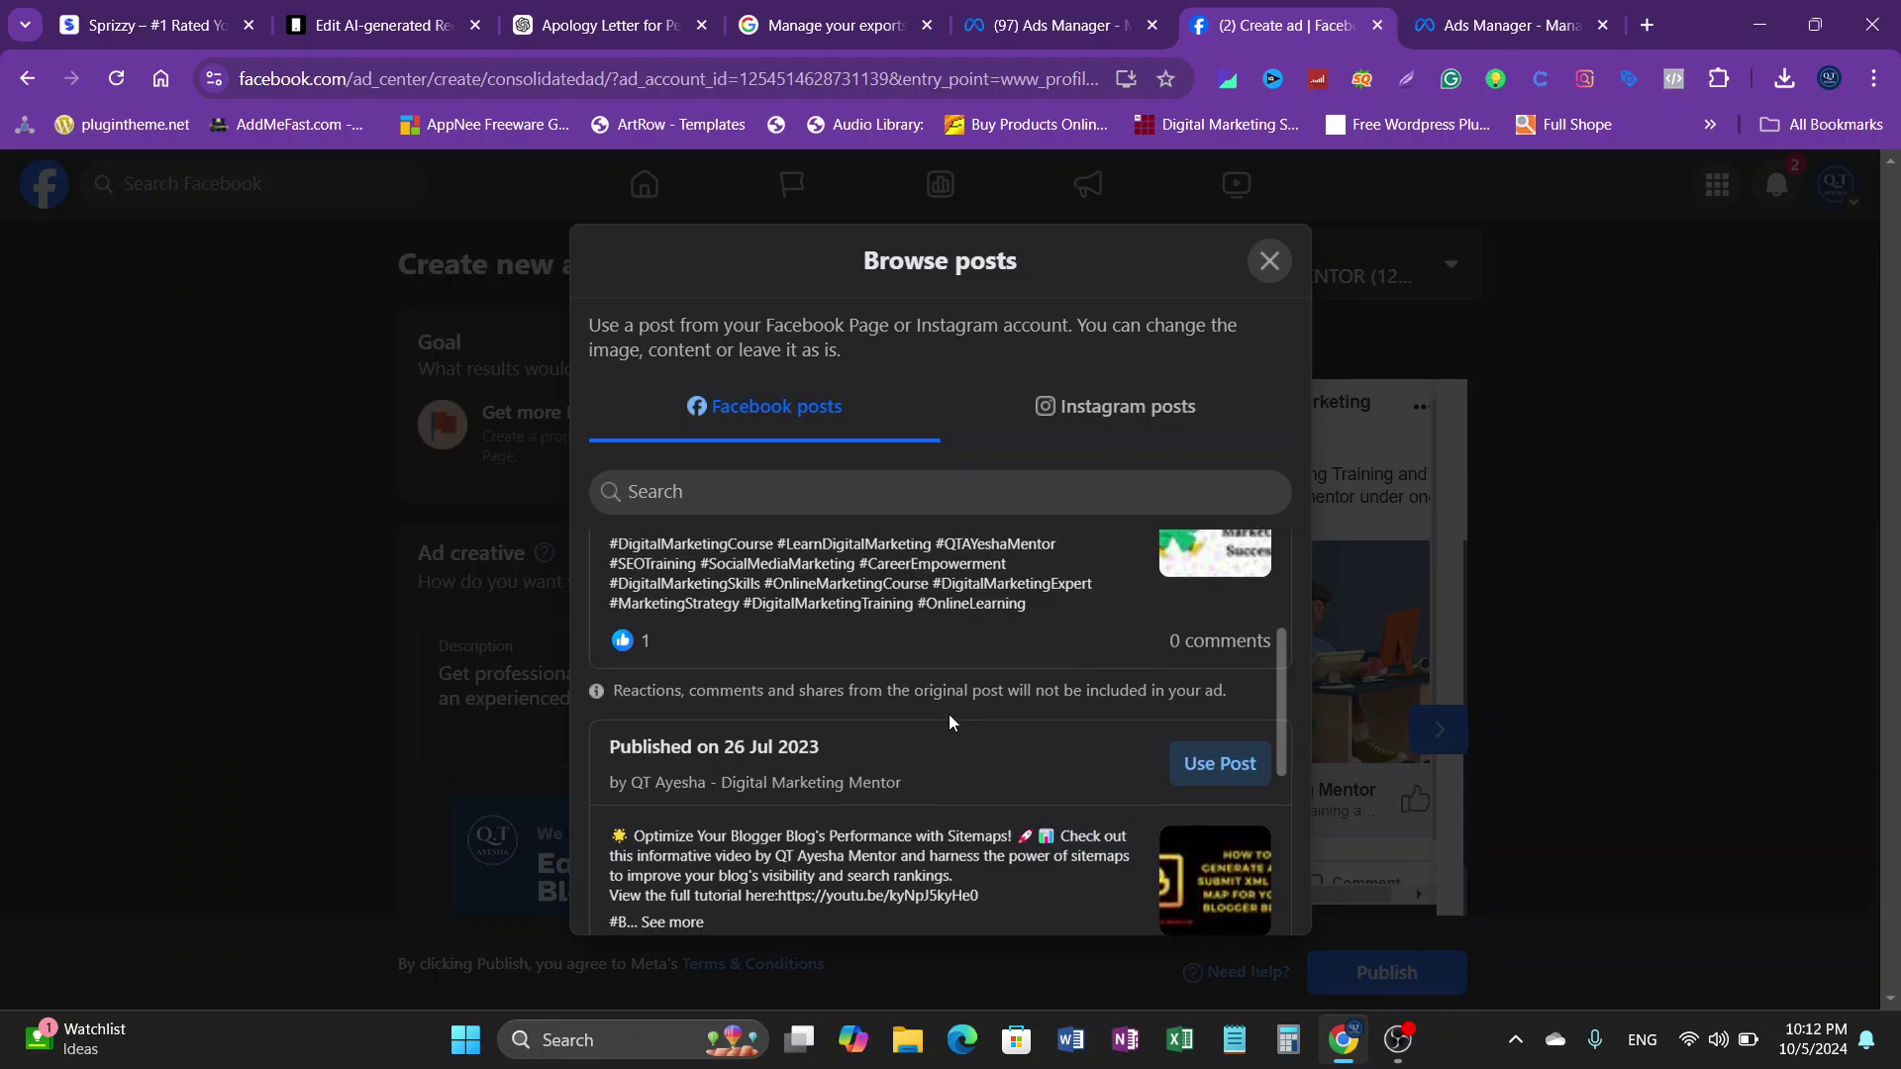
scroll(949, 715, "up", 1)
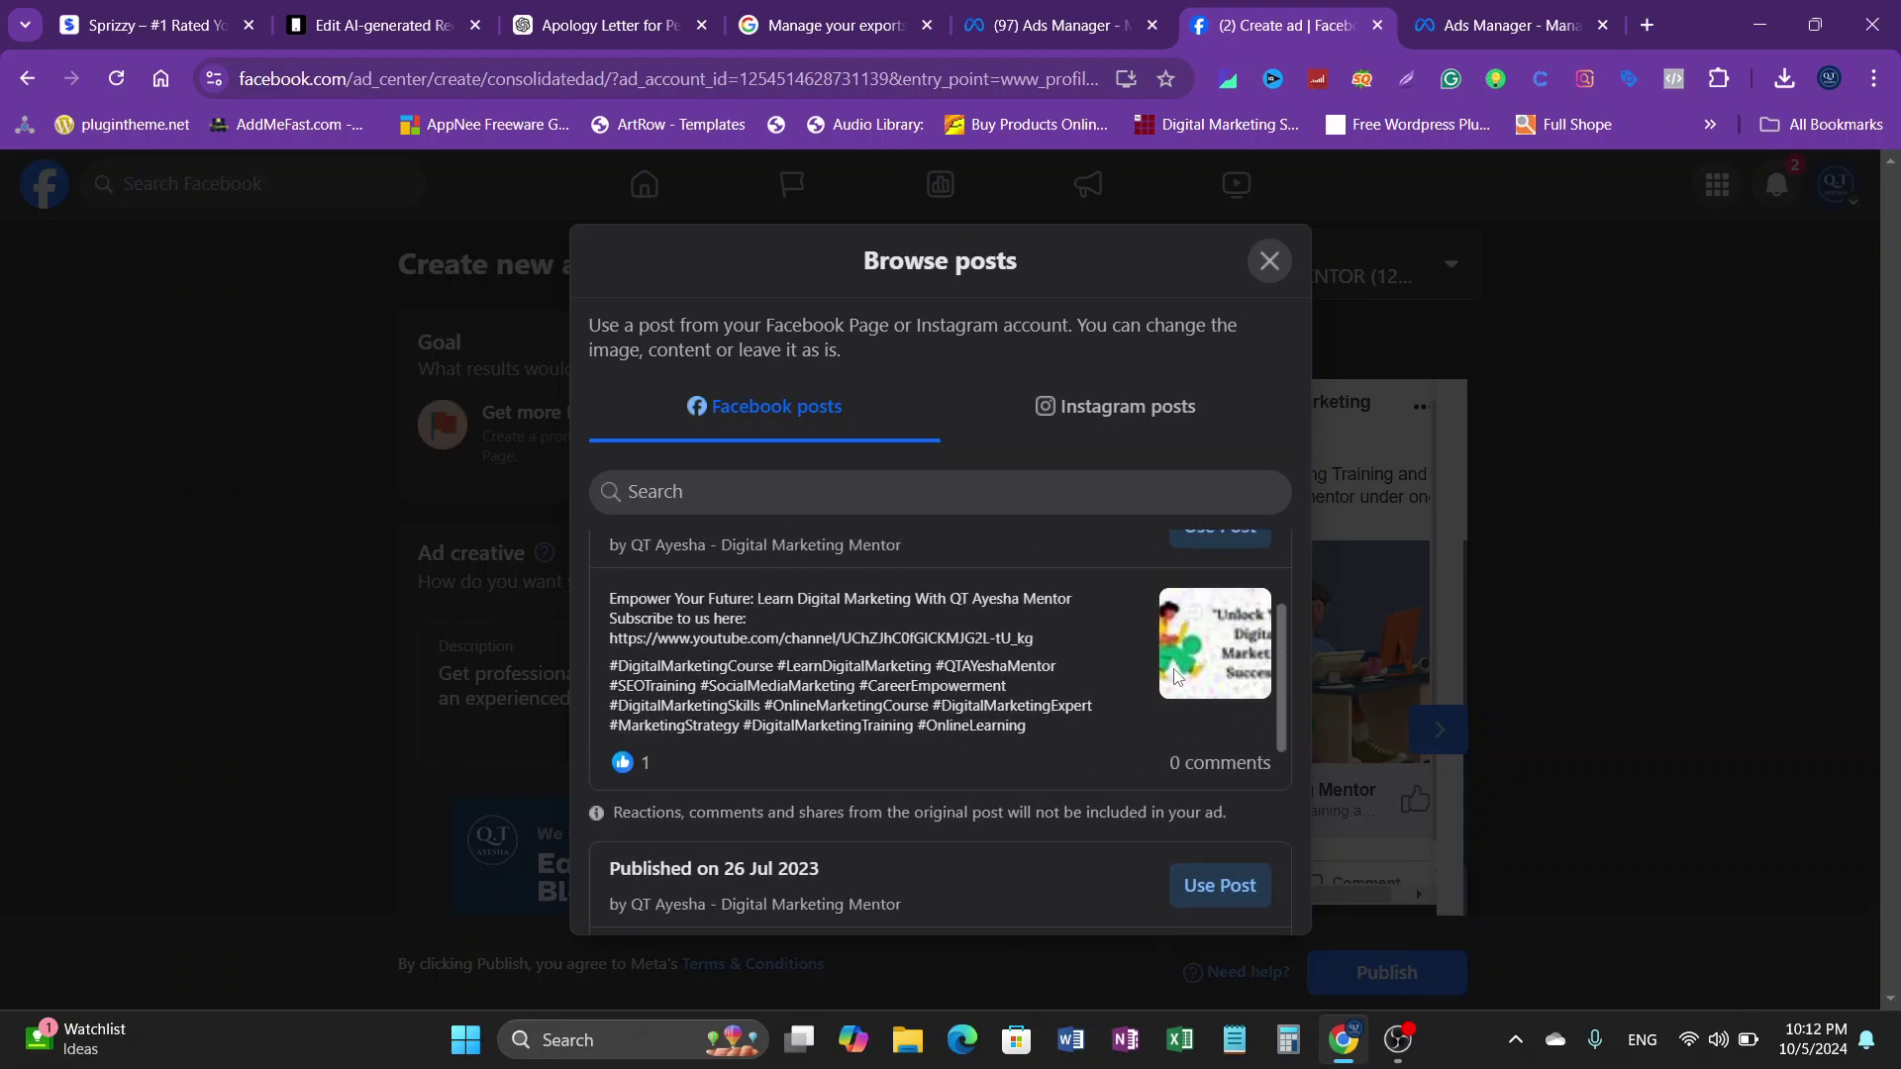
scroll(1102, 580, "up", 1)
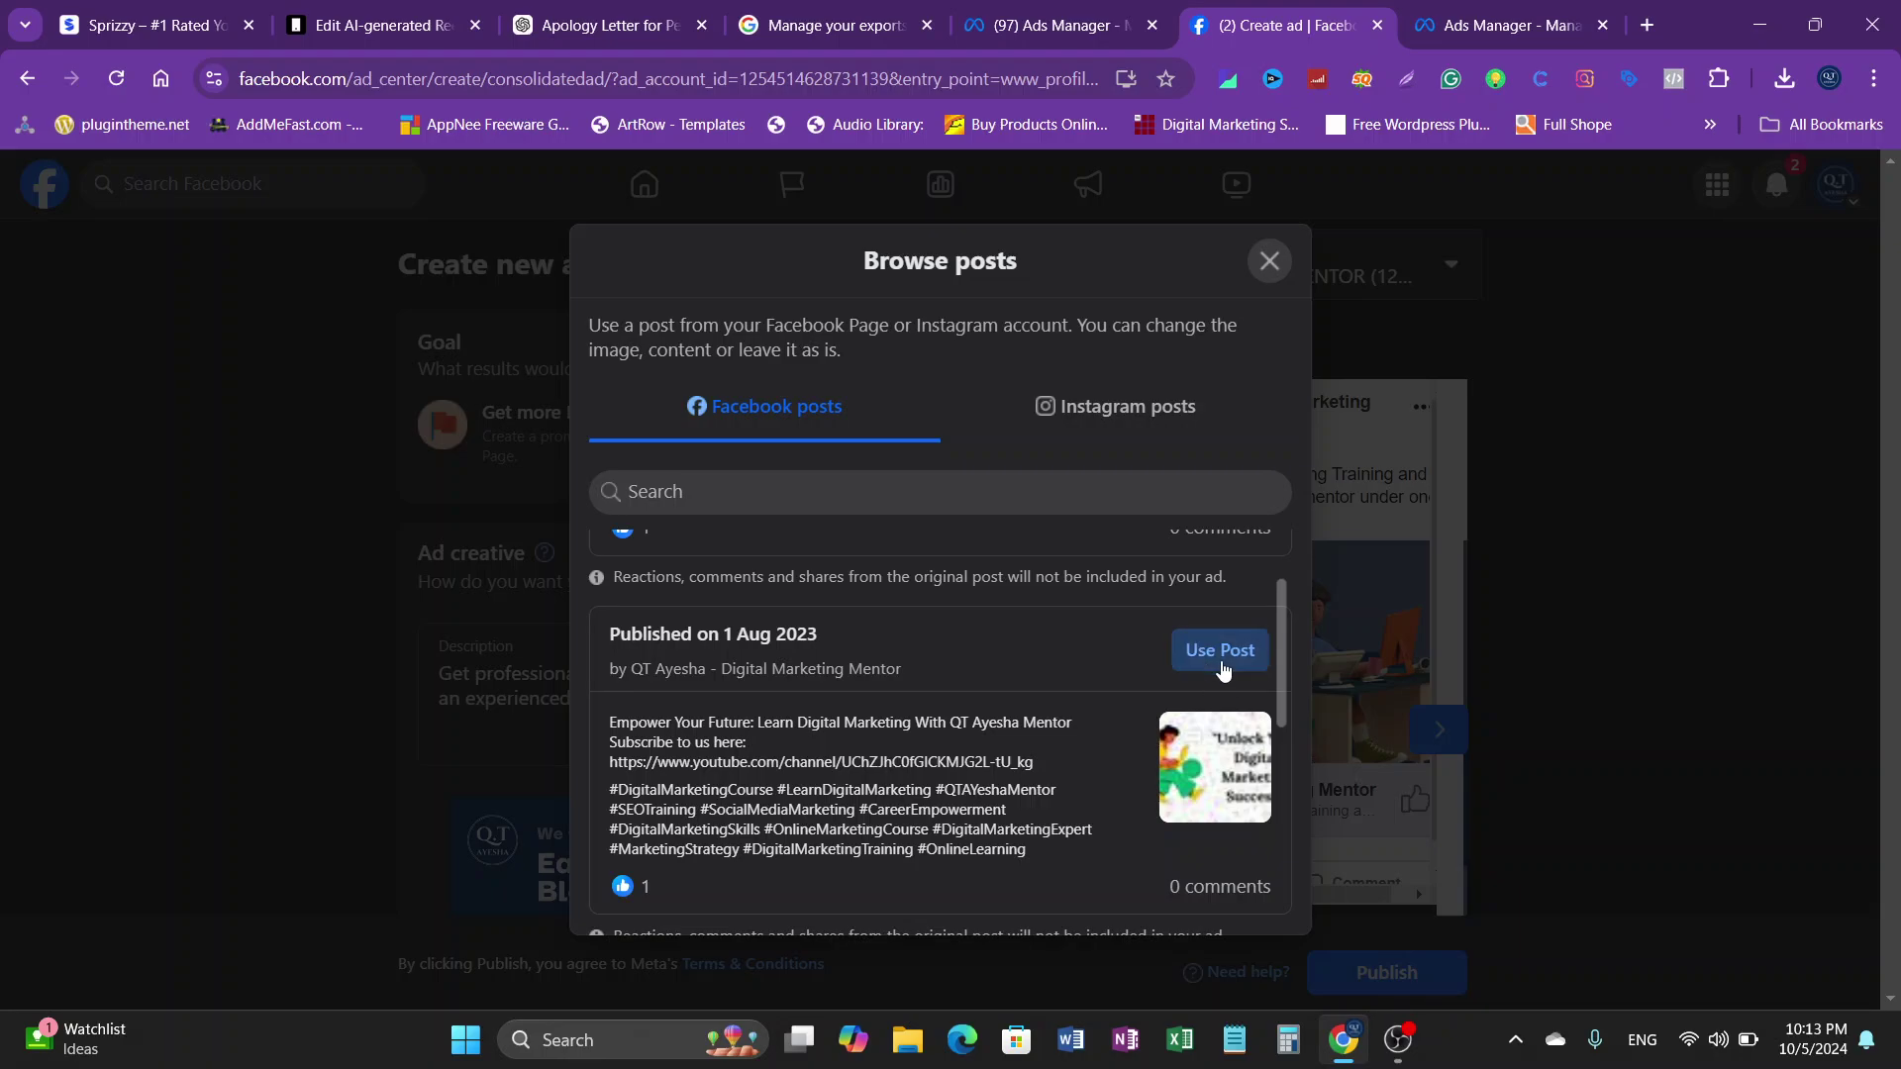
left_click(1218, 650)
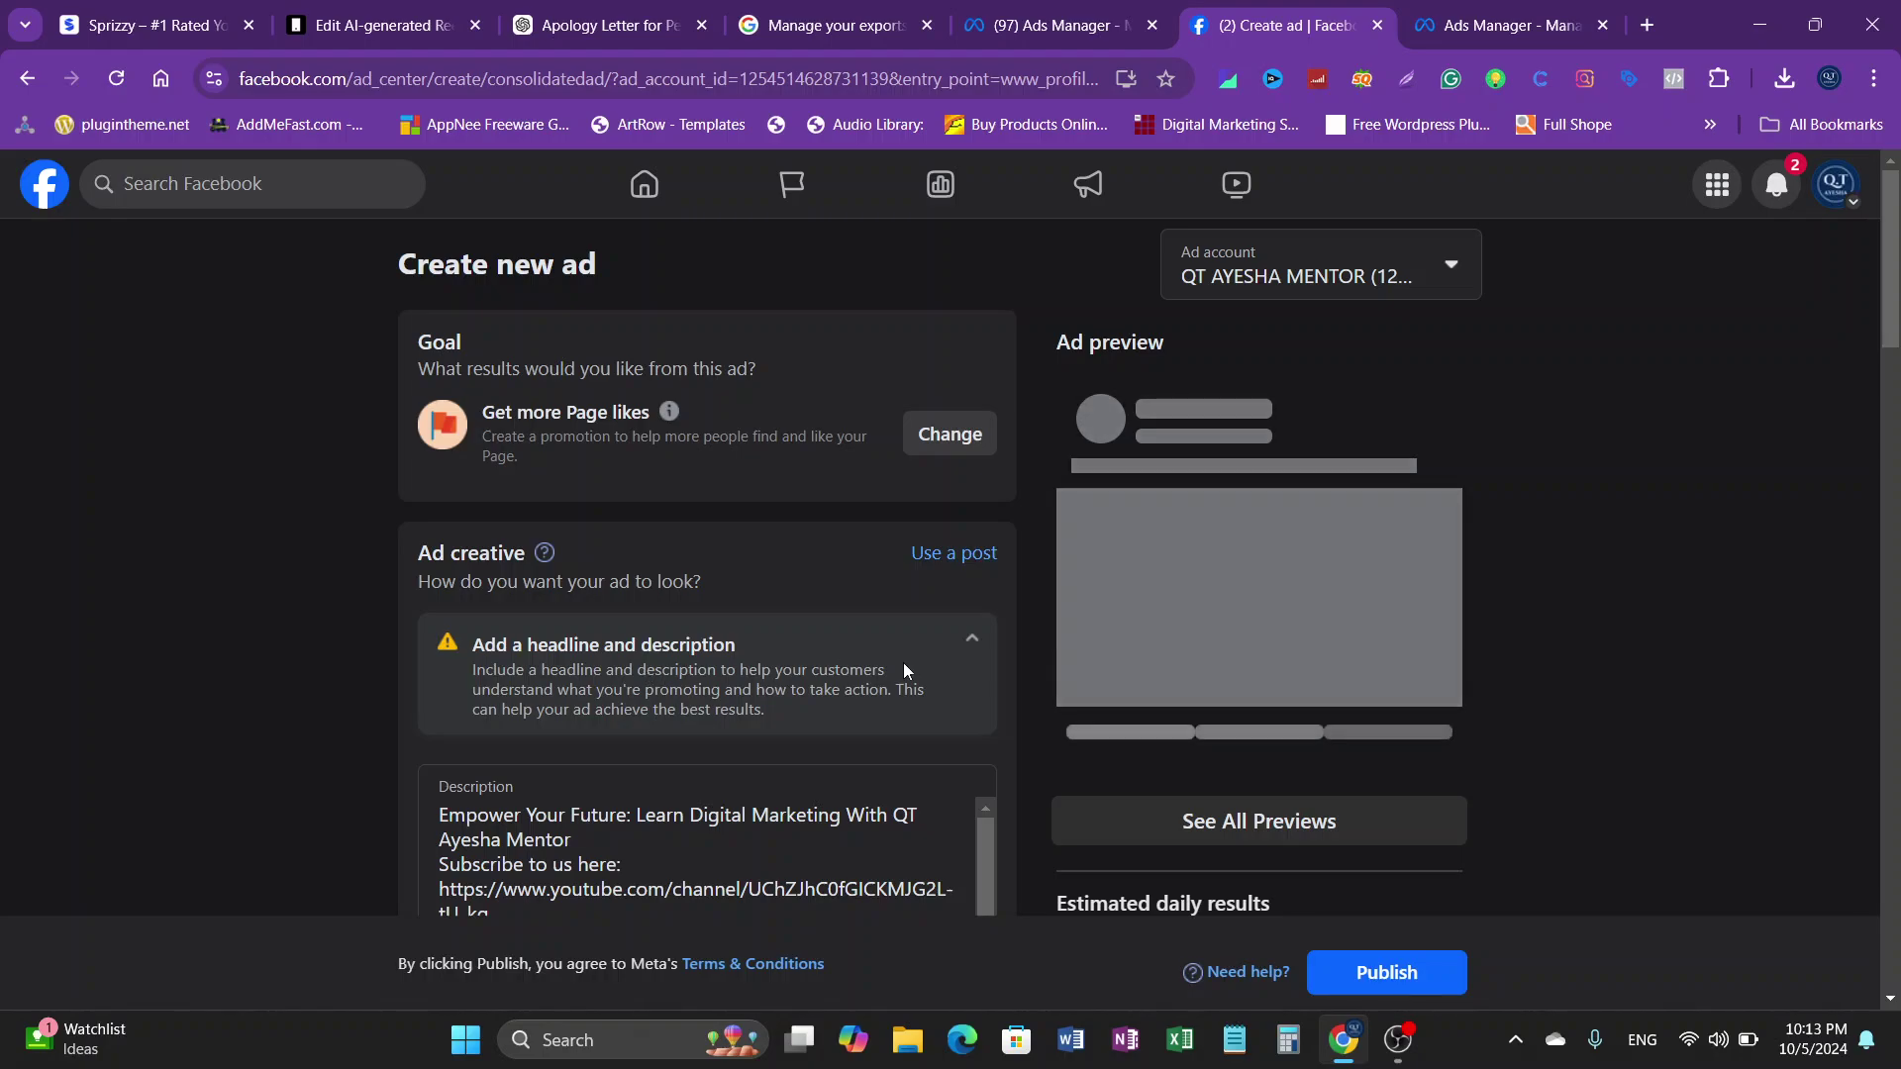
Step: Collapse the headline and description notice and delete the "Subscribe to us here:" line and YouTube link from the ad description
left_click(972, 639)
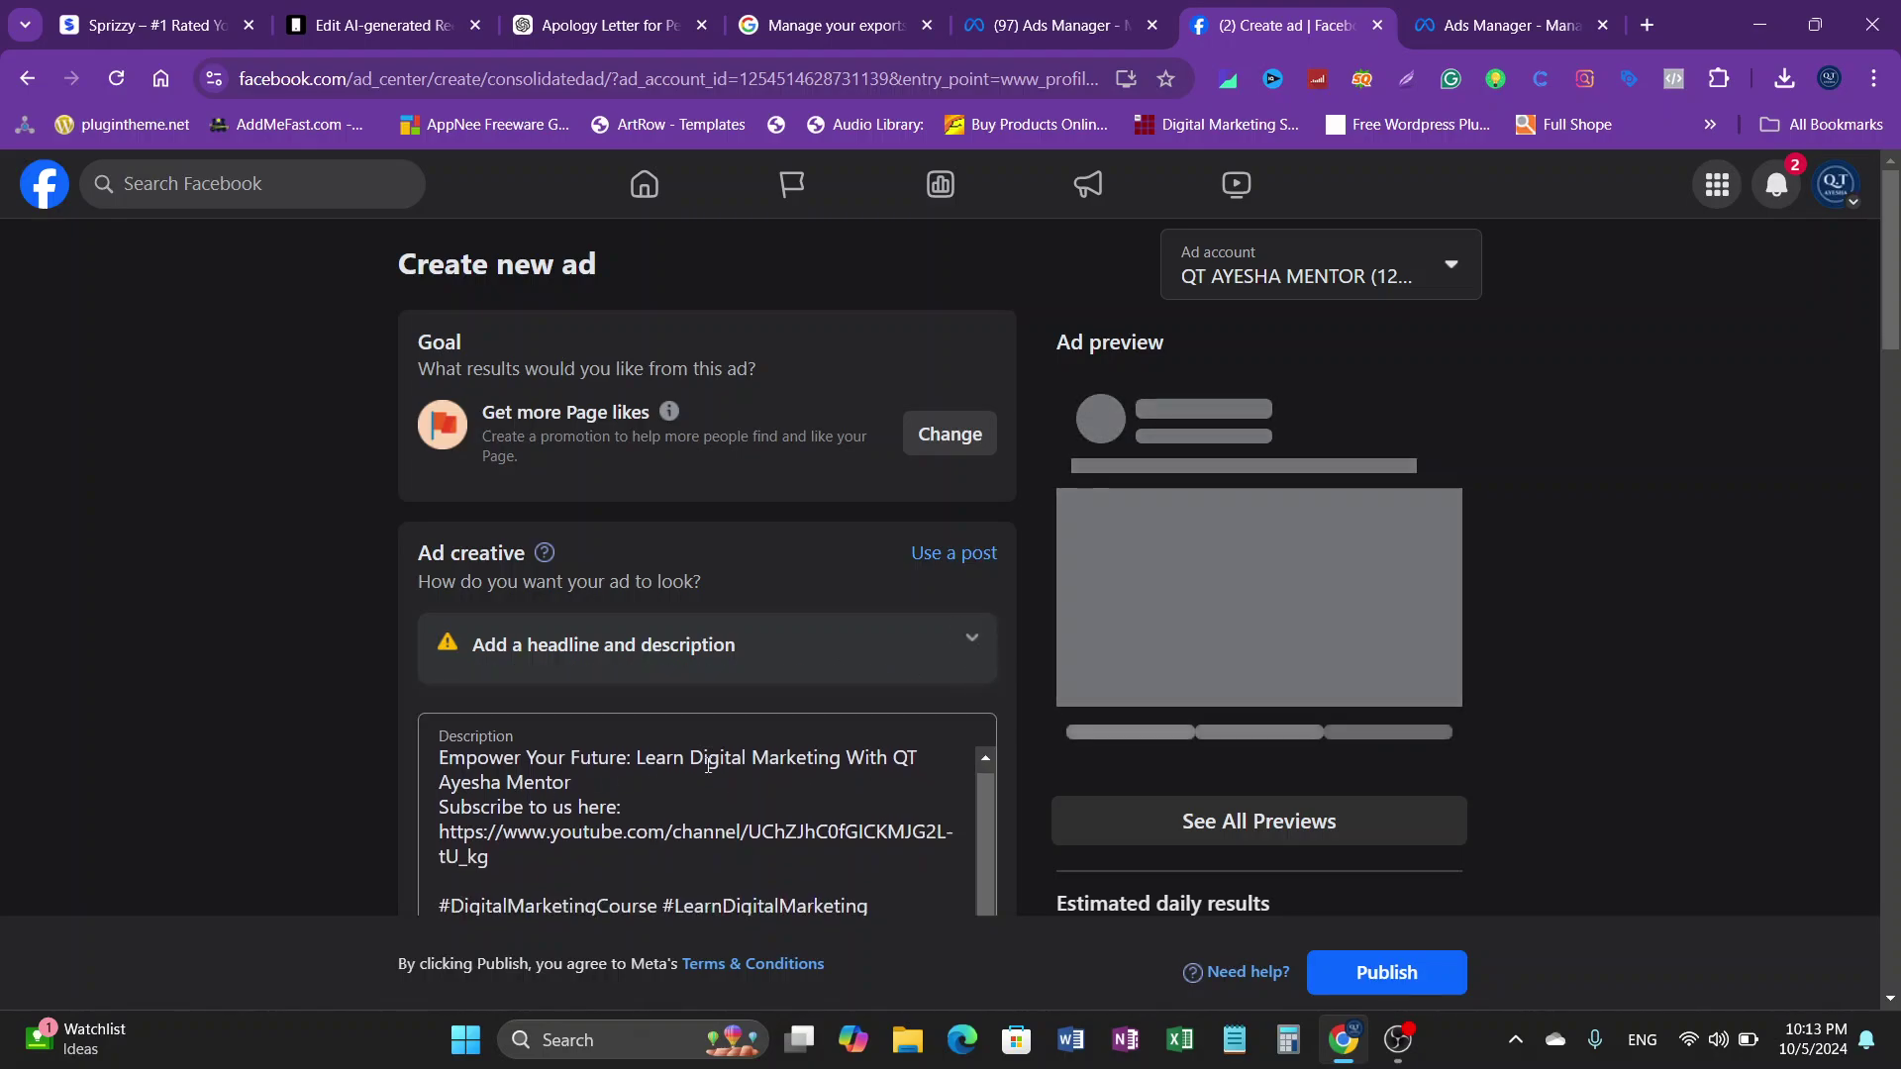
scroll(816, 572, "down", 5)
scroll(436, 343, "up", 1)
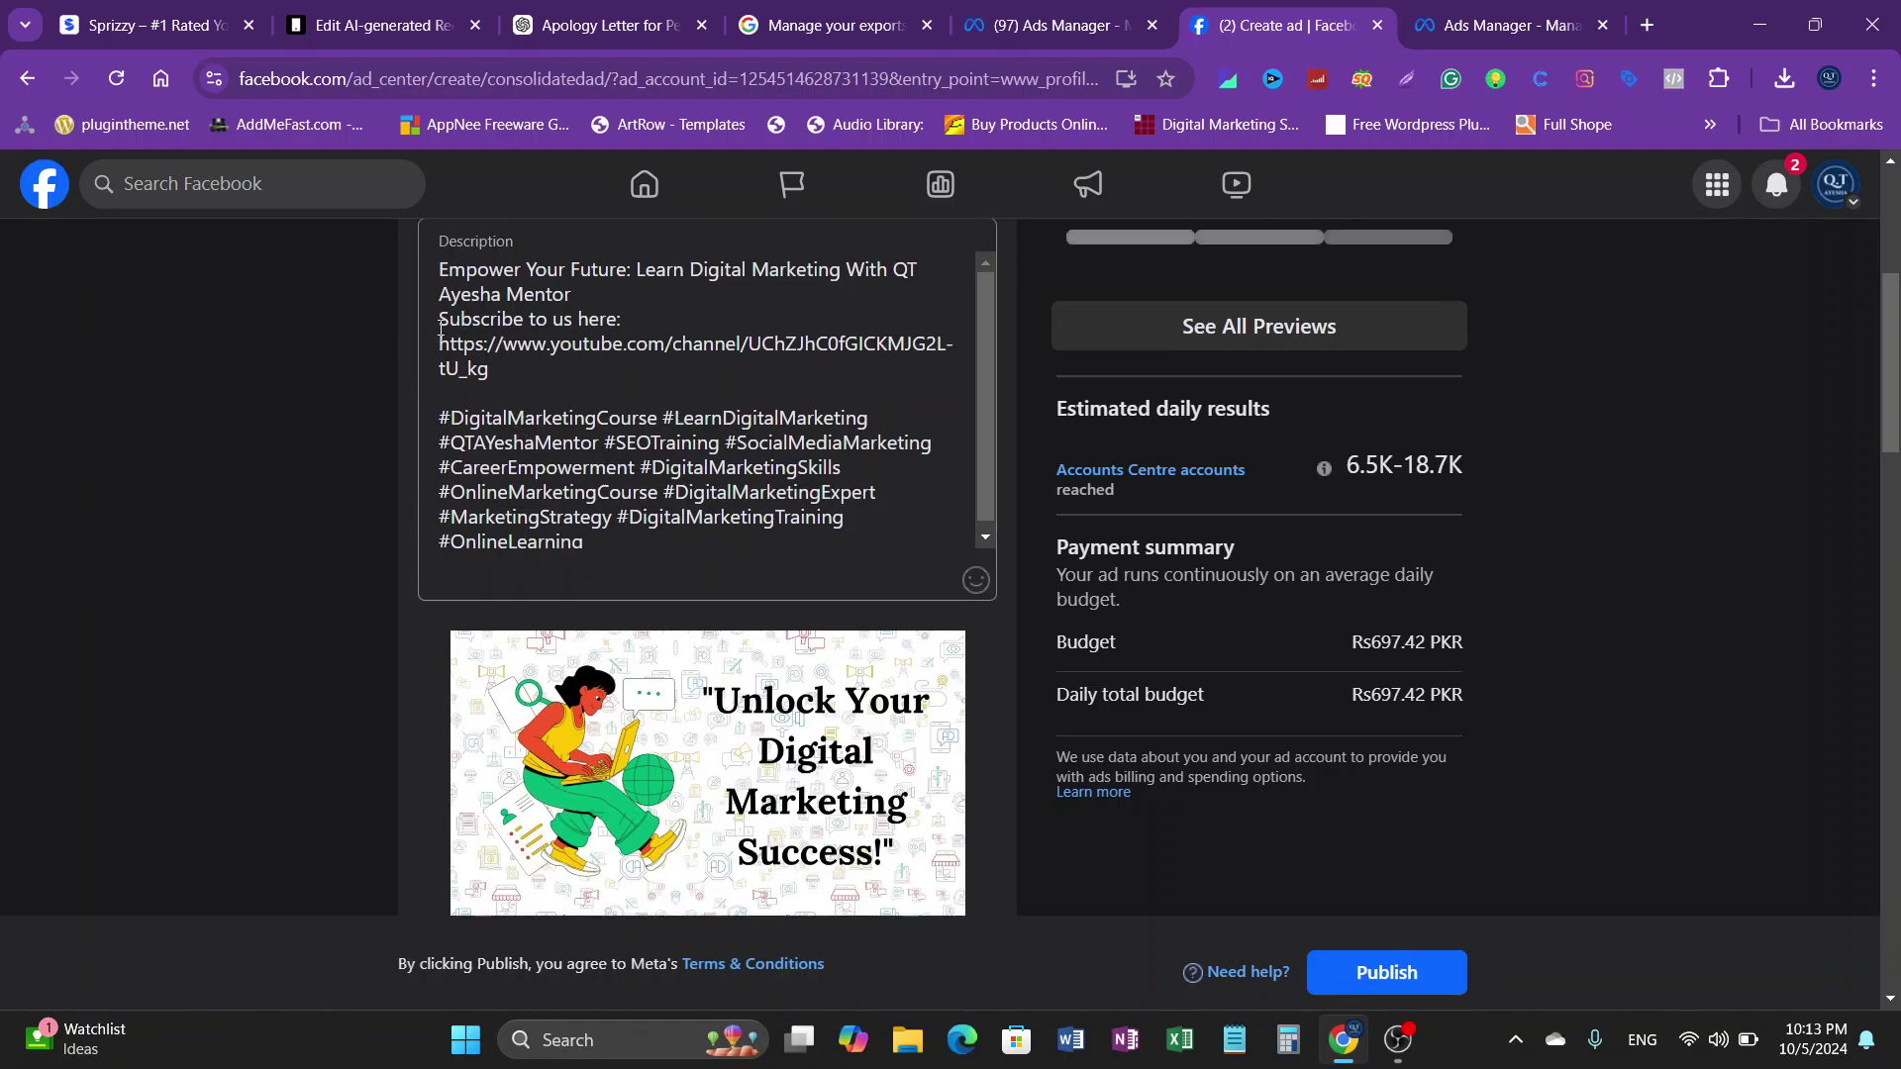
left_click_drag(436, 319, 508, 370)
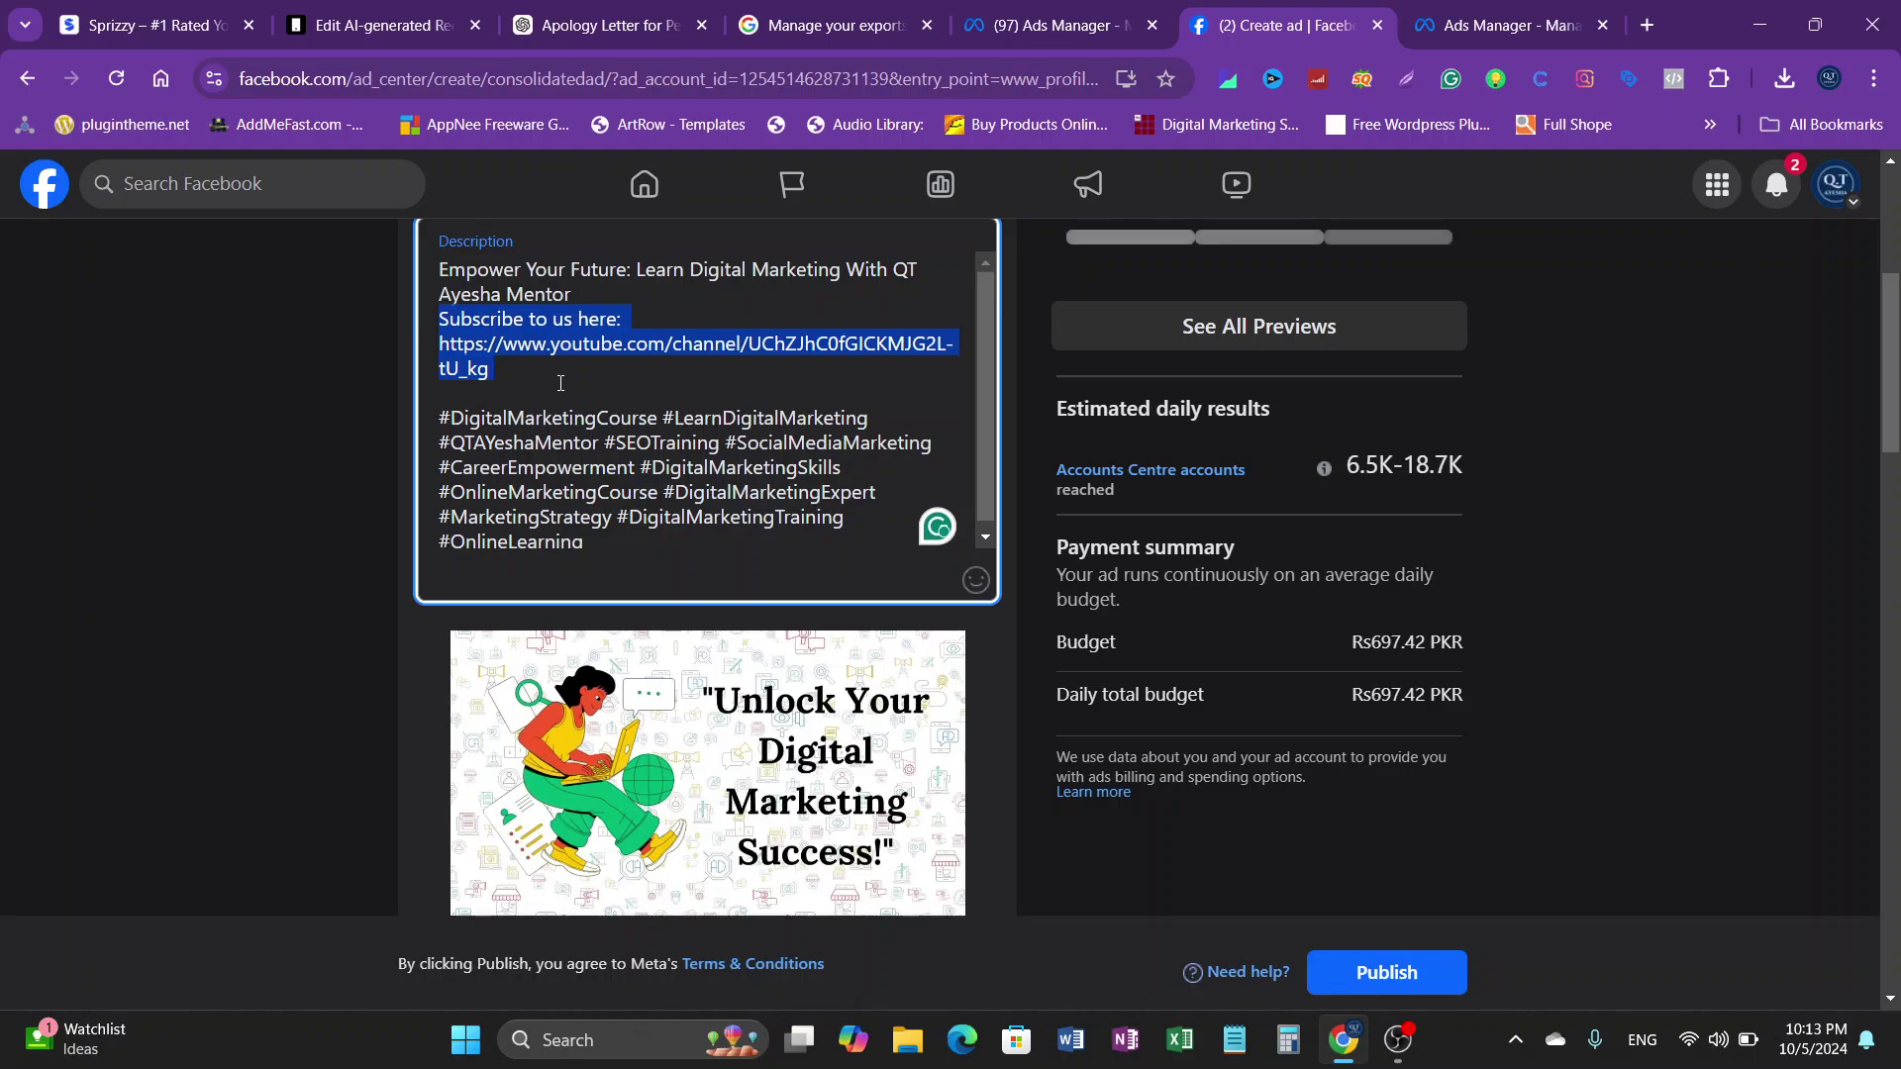
key("BackSpace")
scroll(542, 572, "up", 5)
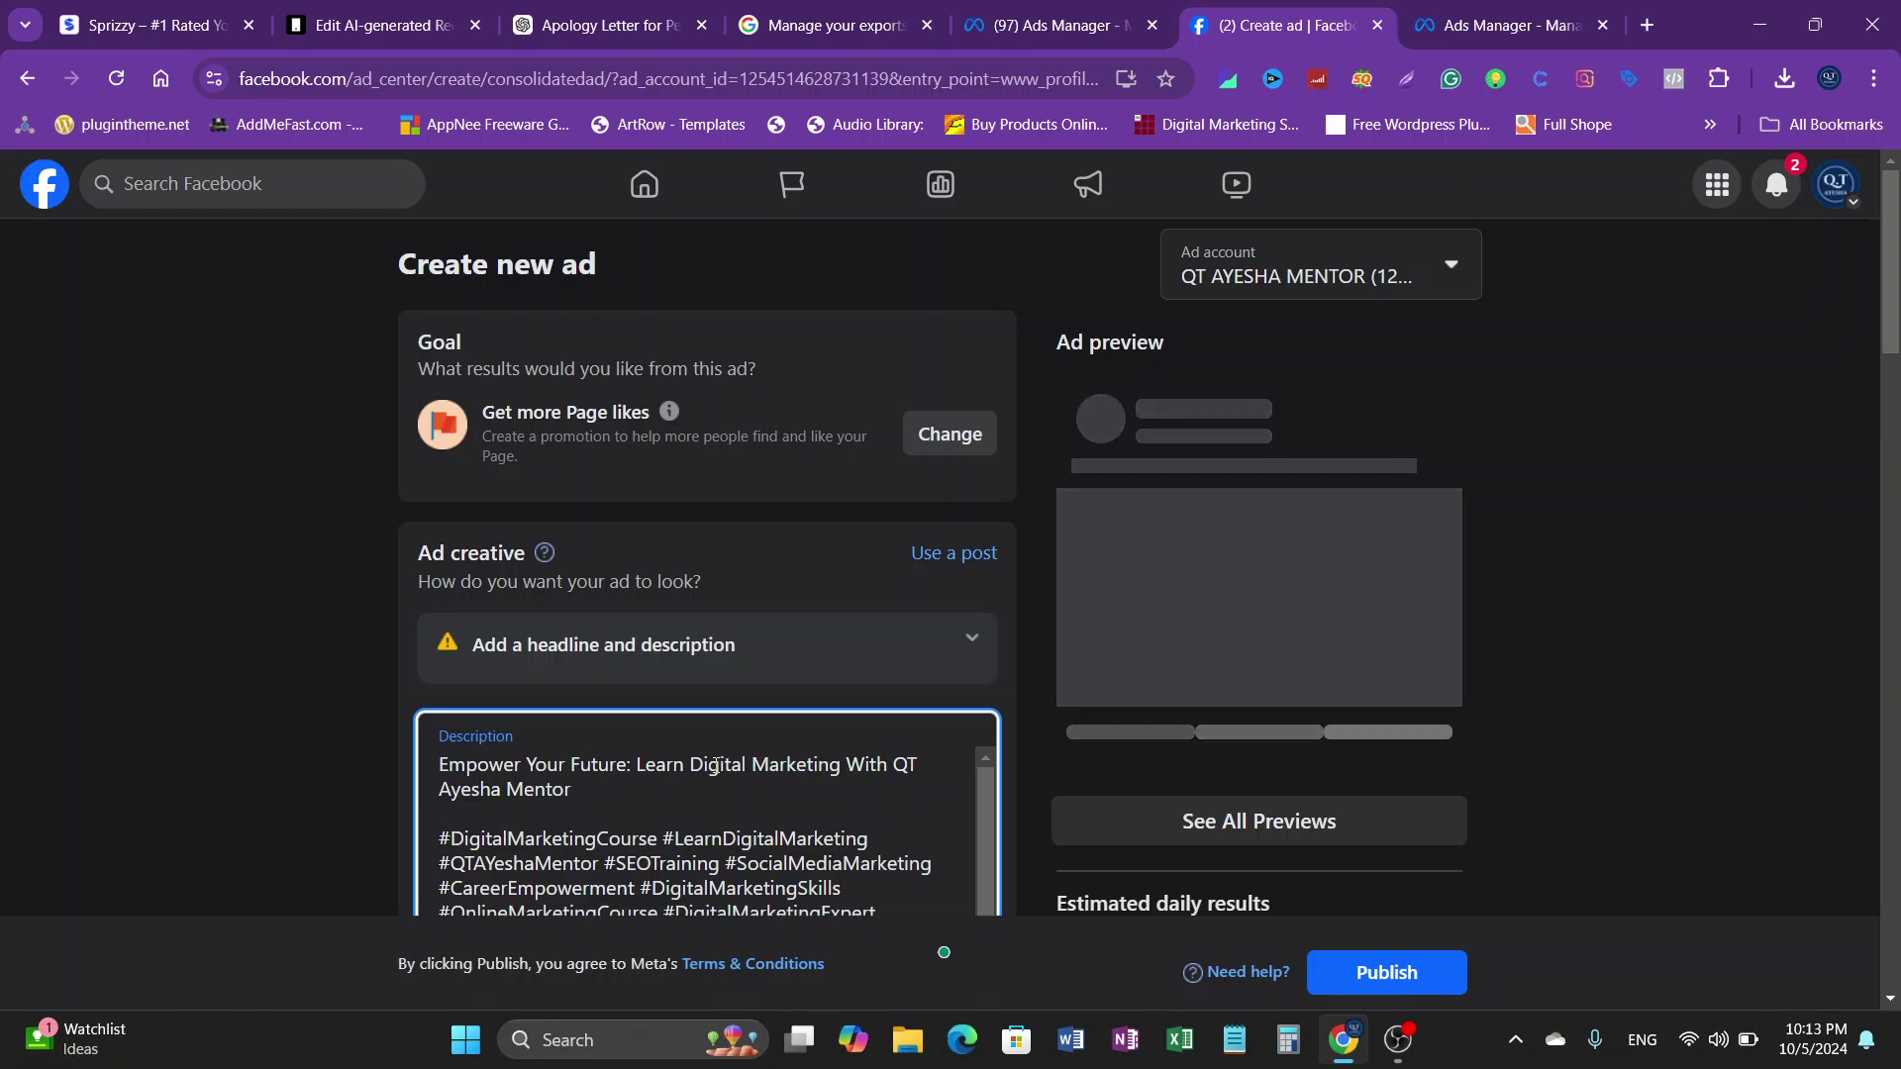
Step: Review the edited ad's description, thumbnail choices, button label, audience, placements, Meta pixel and payment method
scroll(949, 713, "down", 6)
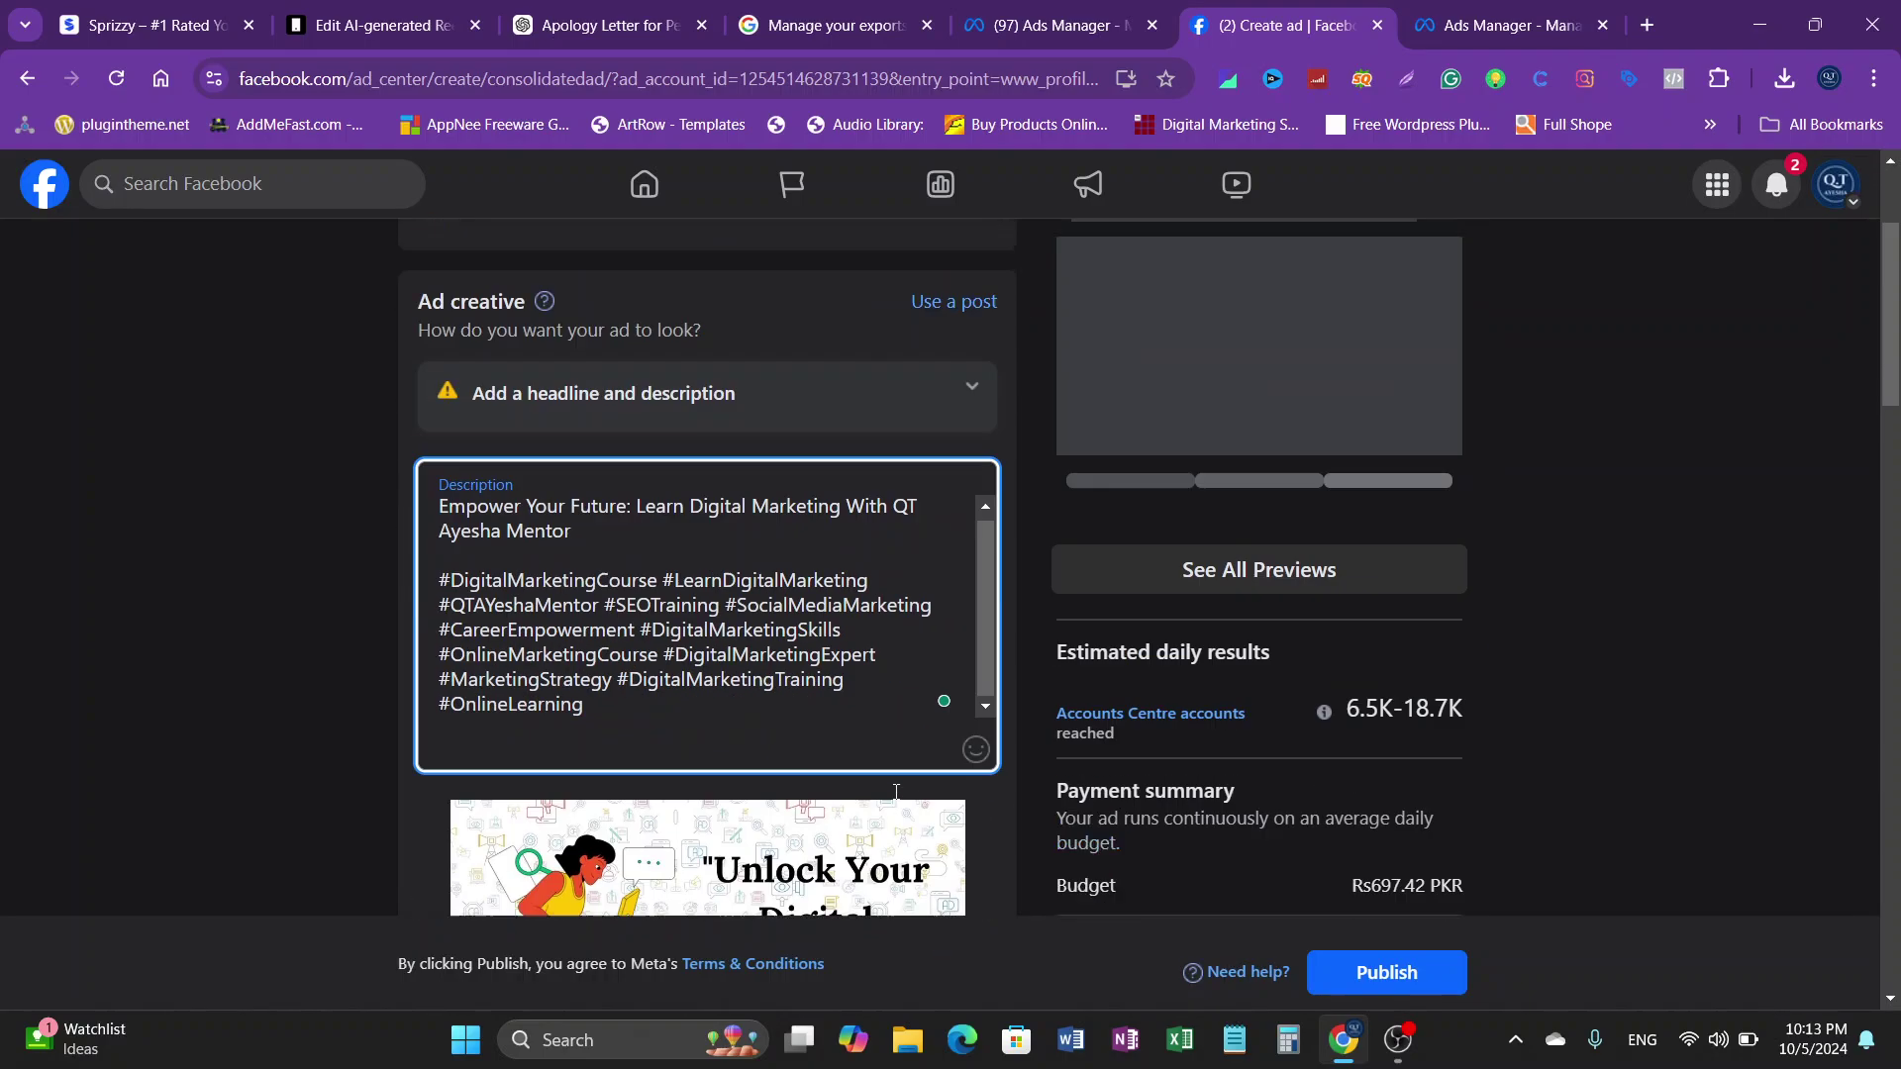
scroll(750, 707, "down", 1)
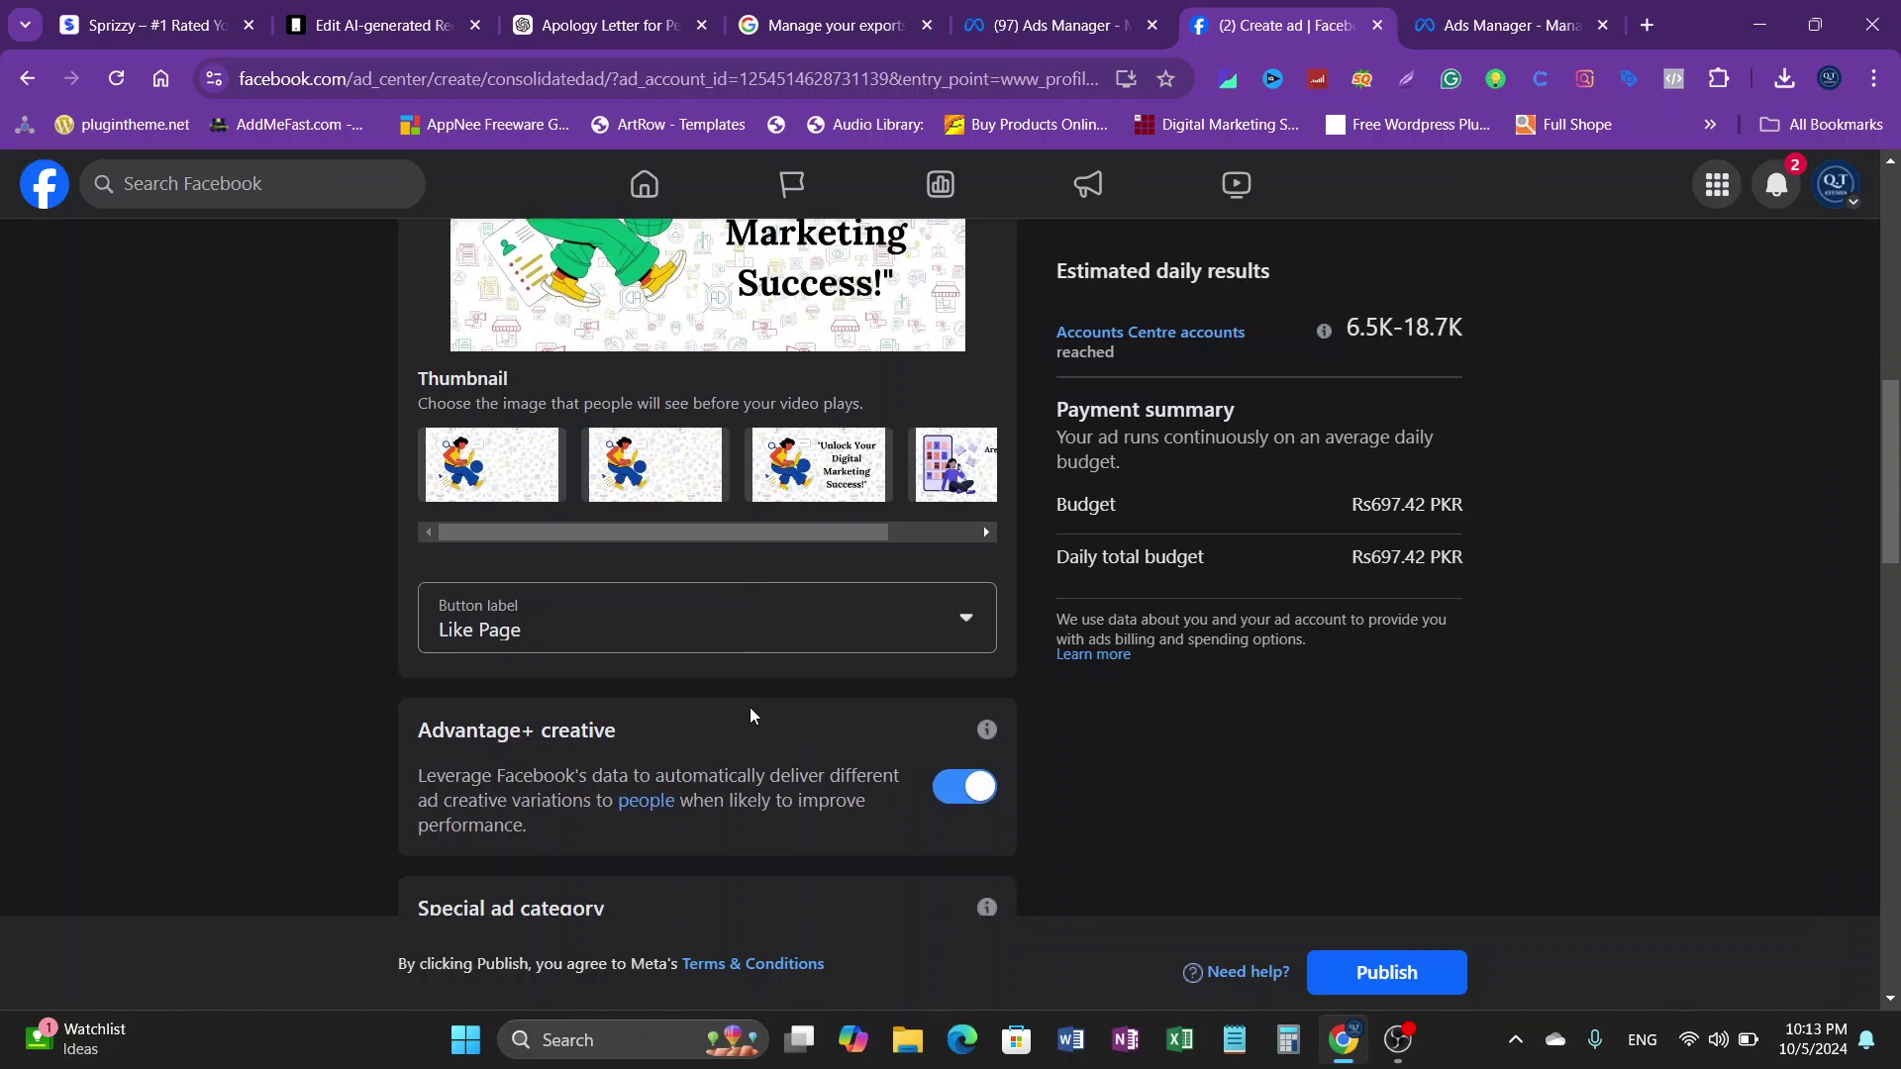
scroll(1152, 689, "up", 3)
scroll(1322, 679, "up", 5)
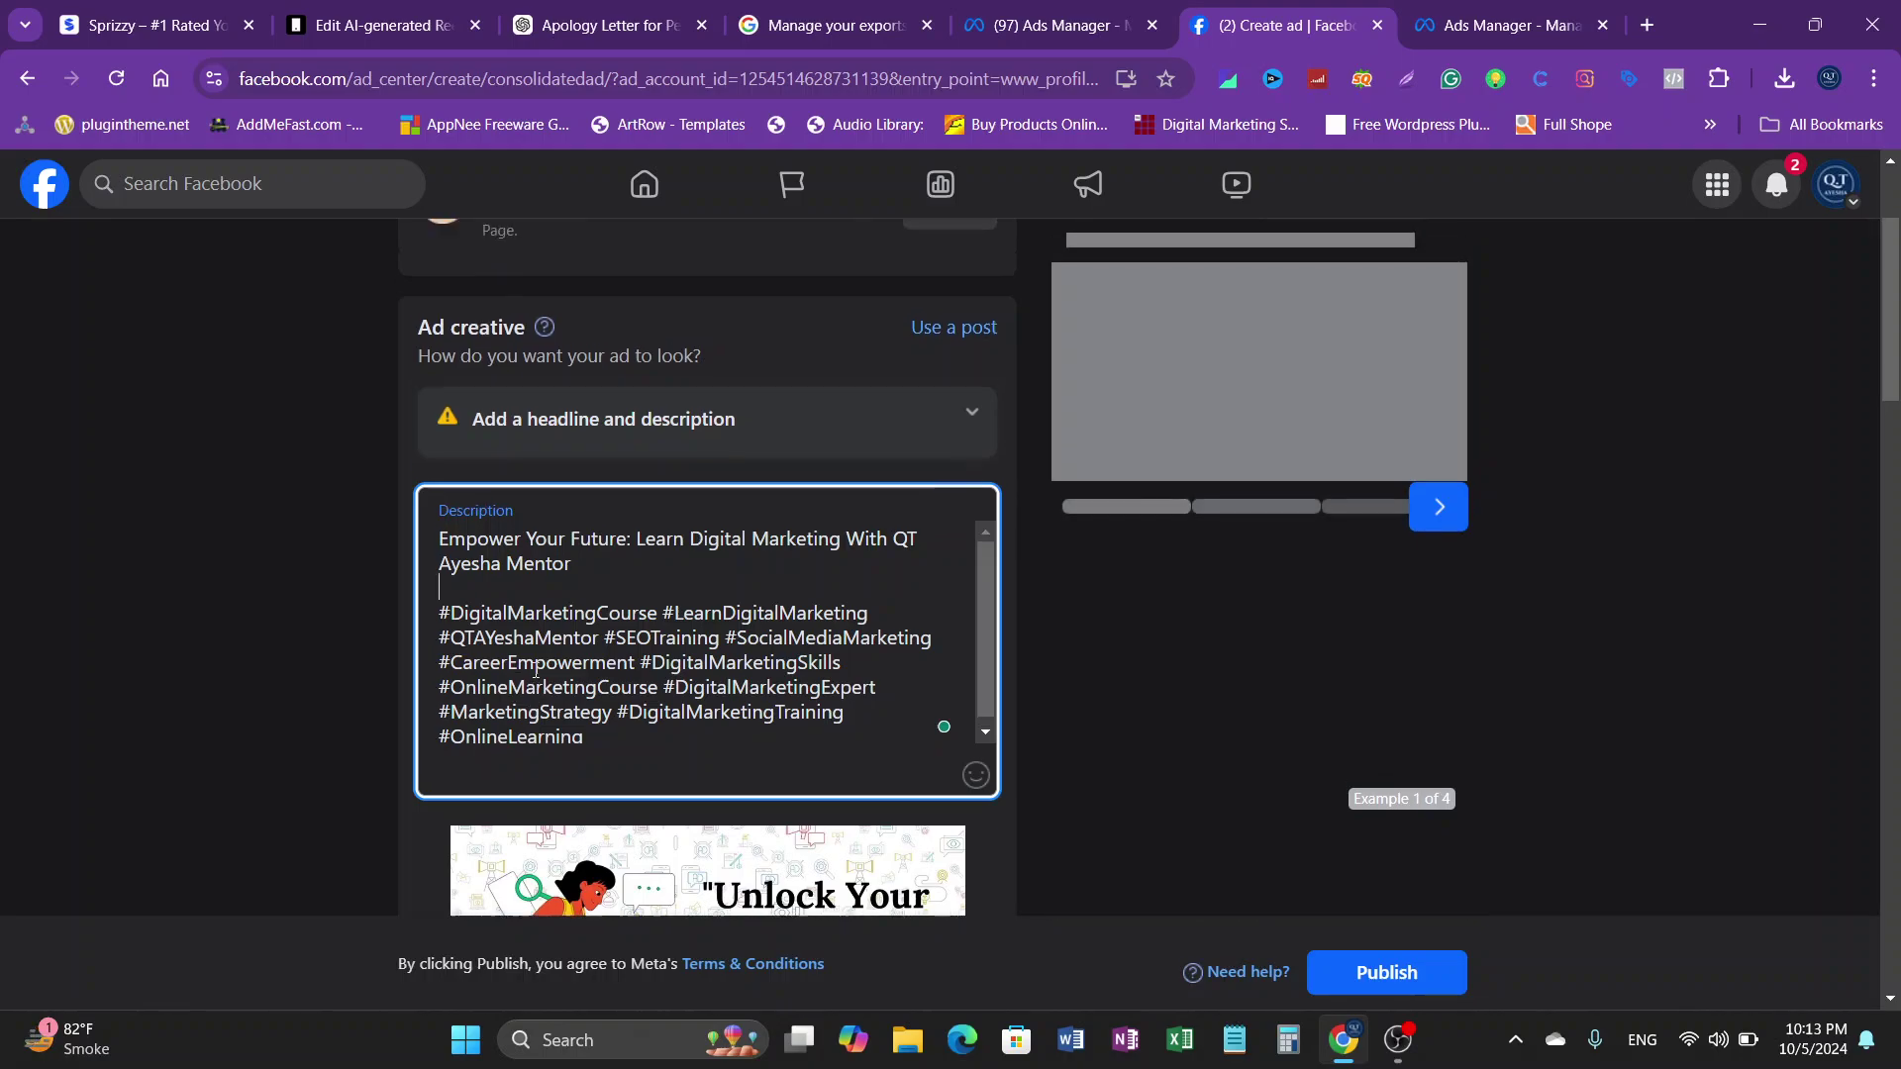
scroll(550, 574, "up", 3)
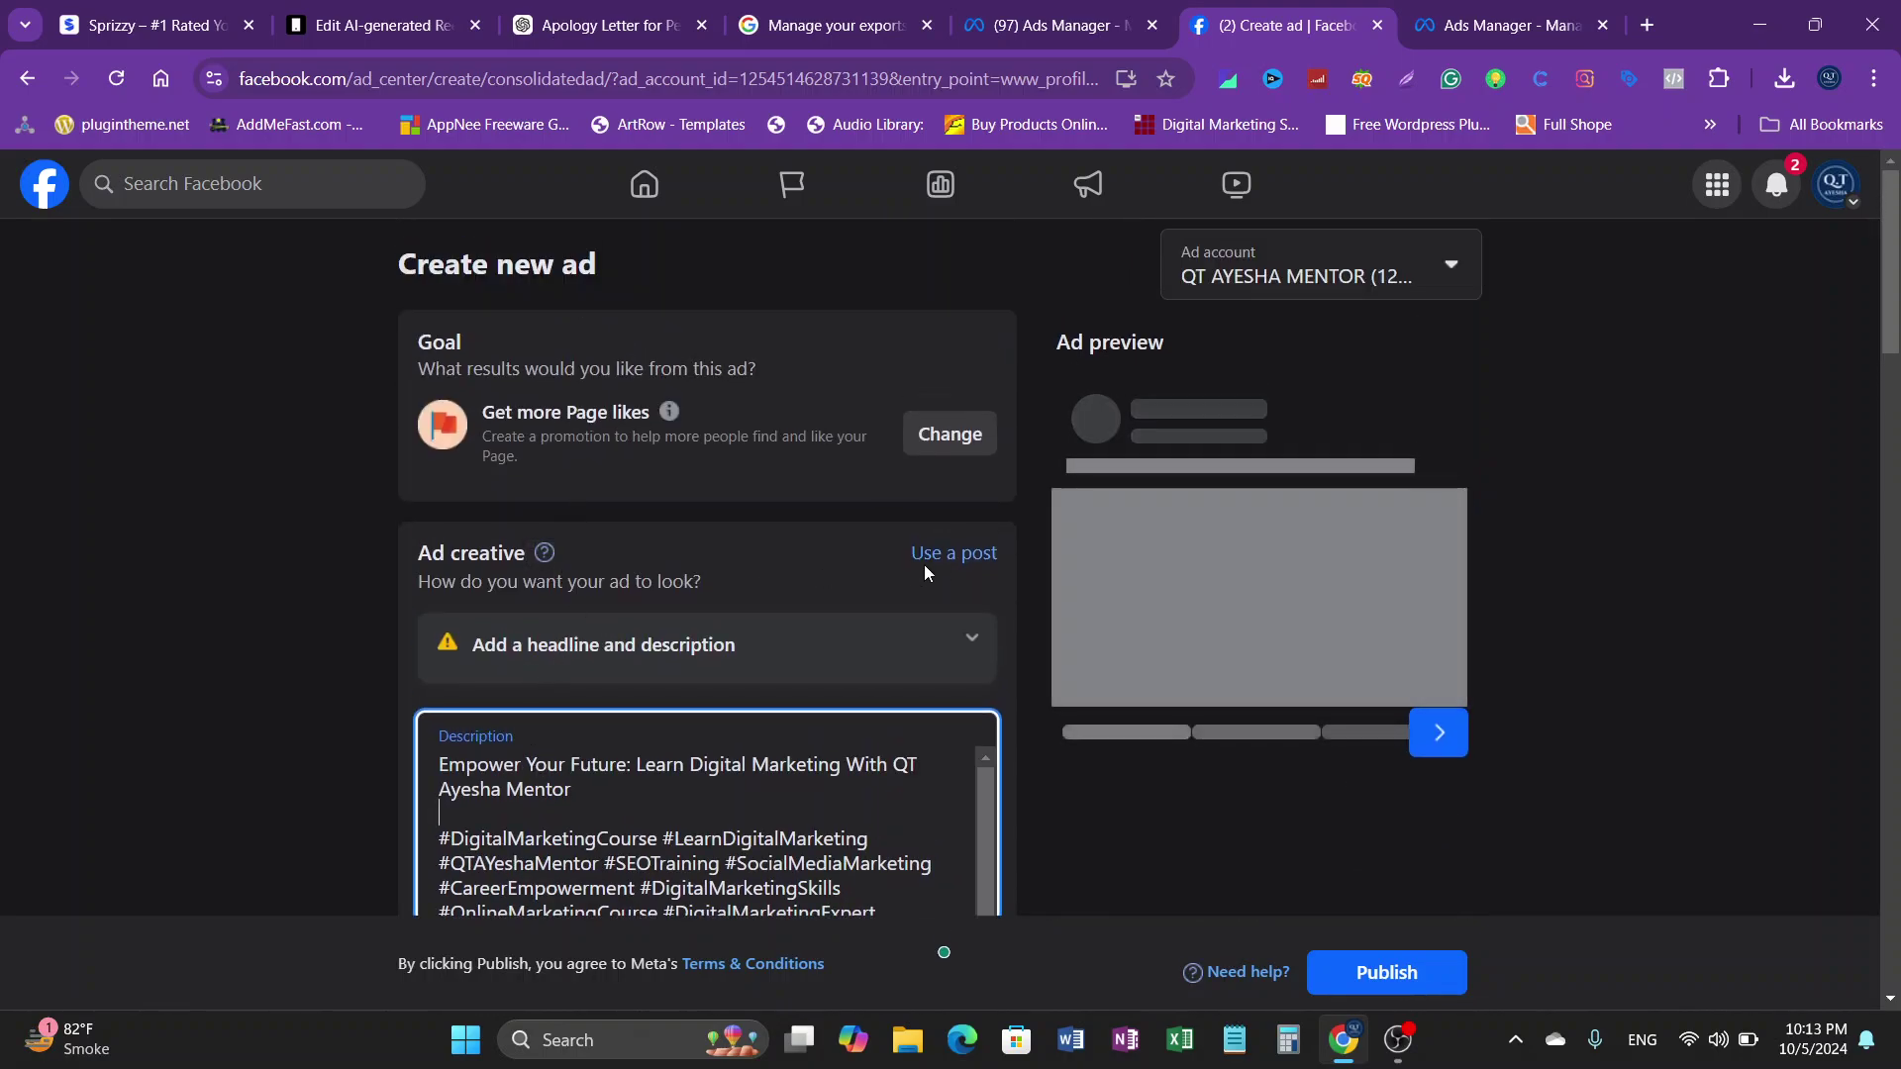
scroll(611, 622, "down", 4)
scroll(611, 622, "down", 10)
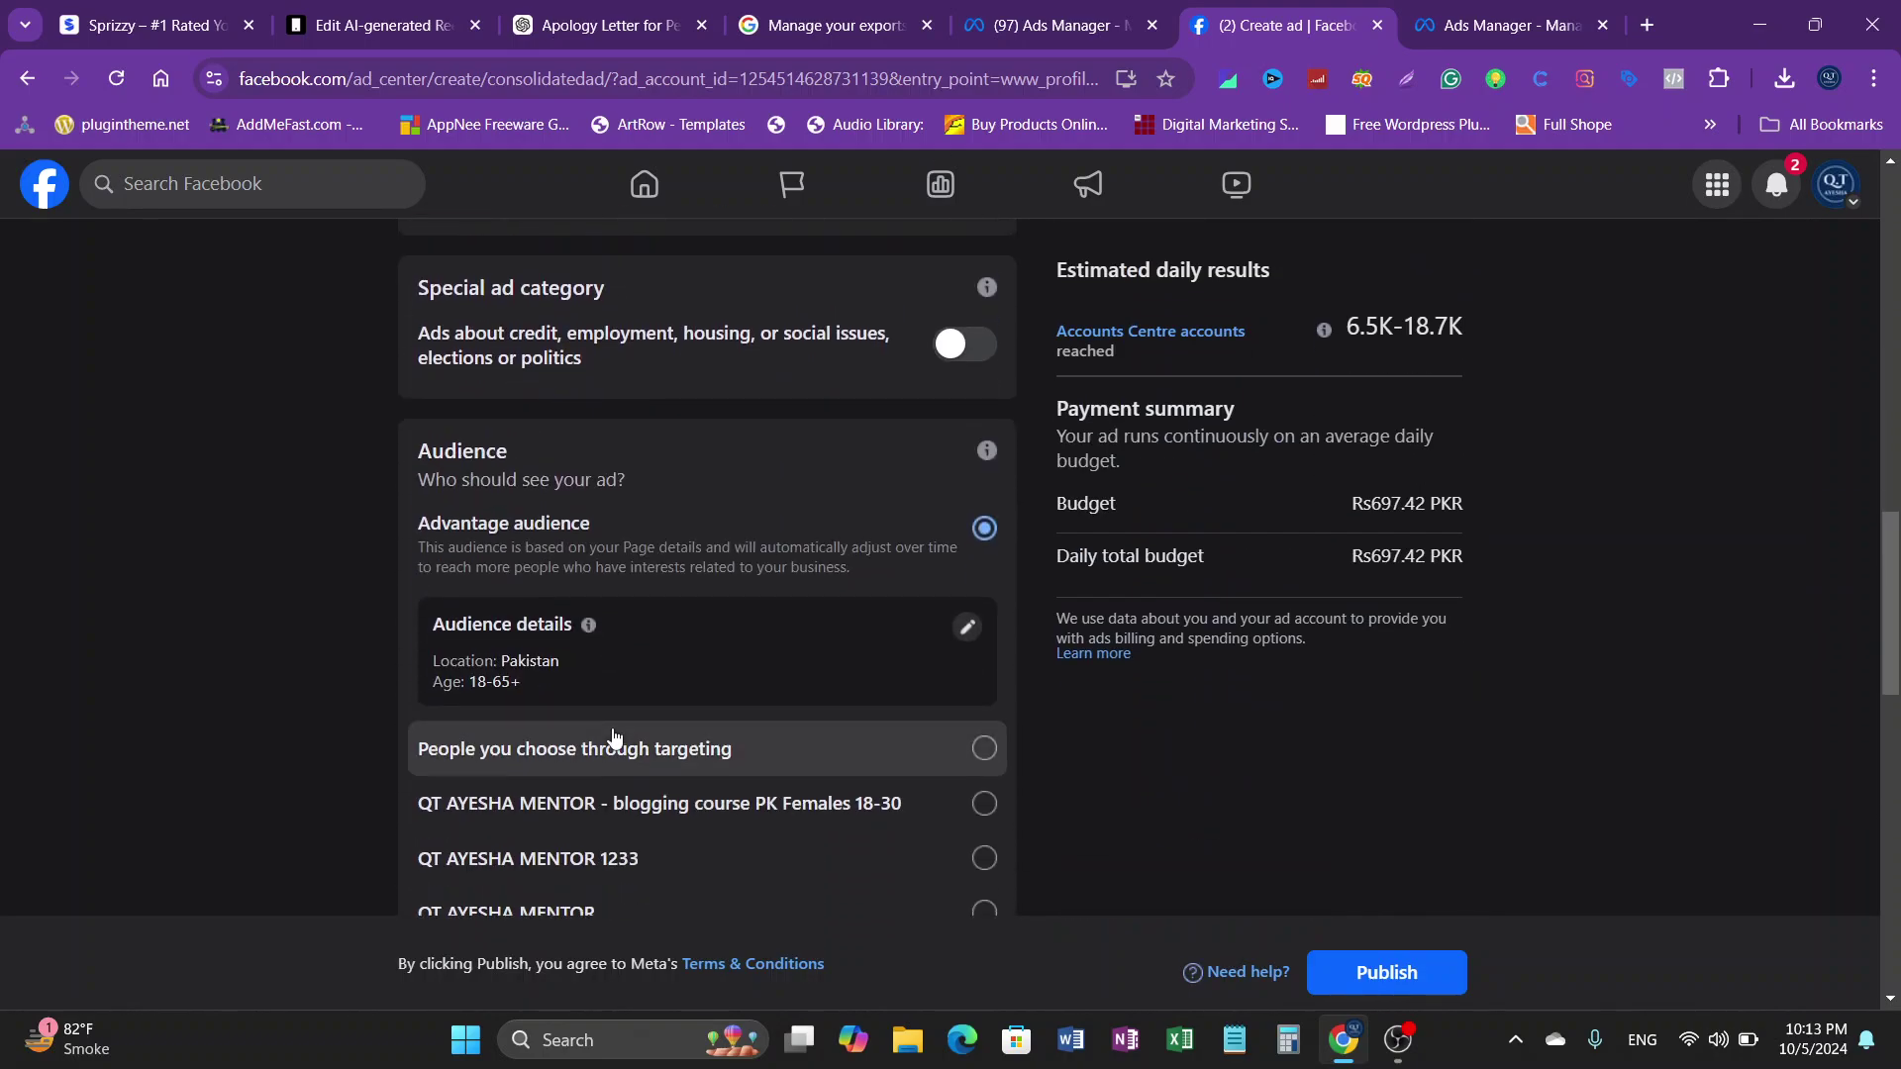
scroll(611, 737, "down", 10)
scroll(613, 737, "down", 3)
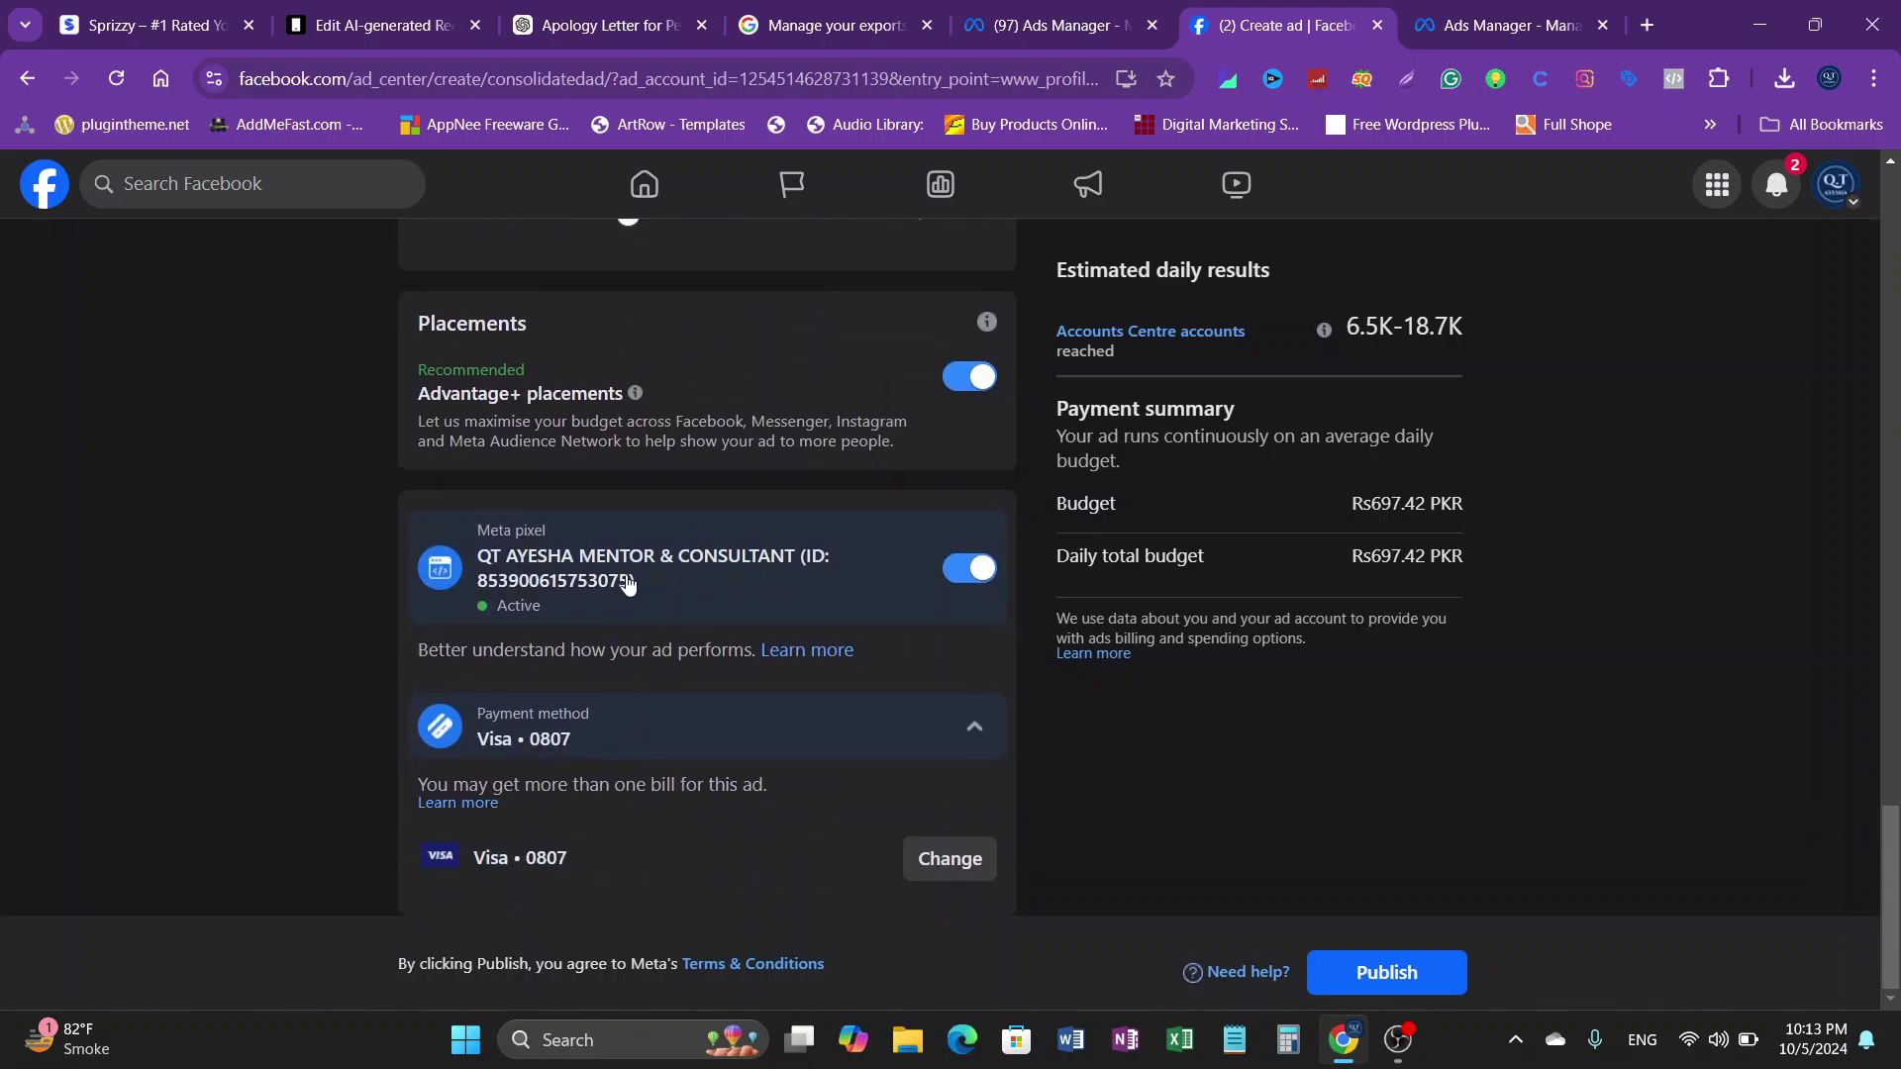
Step: Try to set the ad's daily budget to Rs 280
scroll(610, 705, "up", 2)
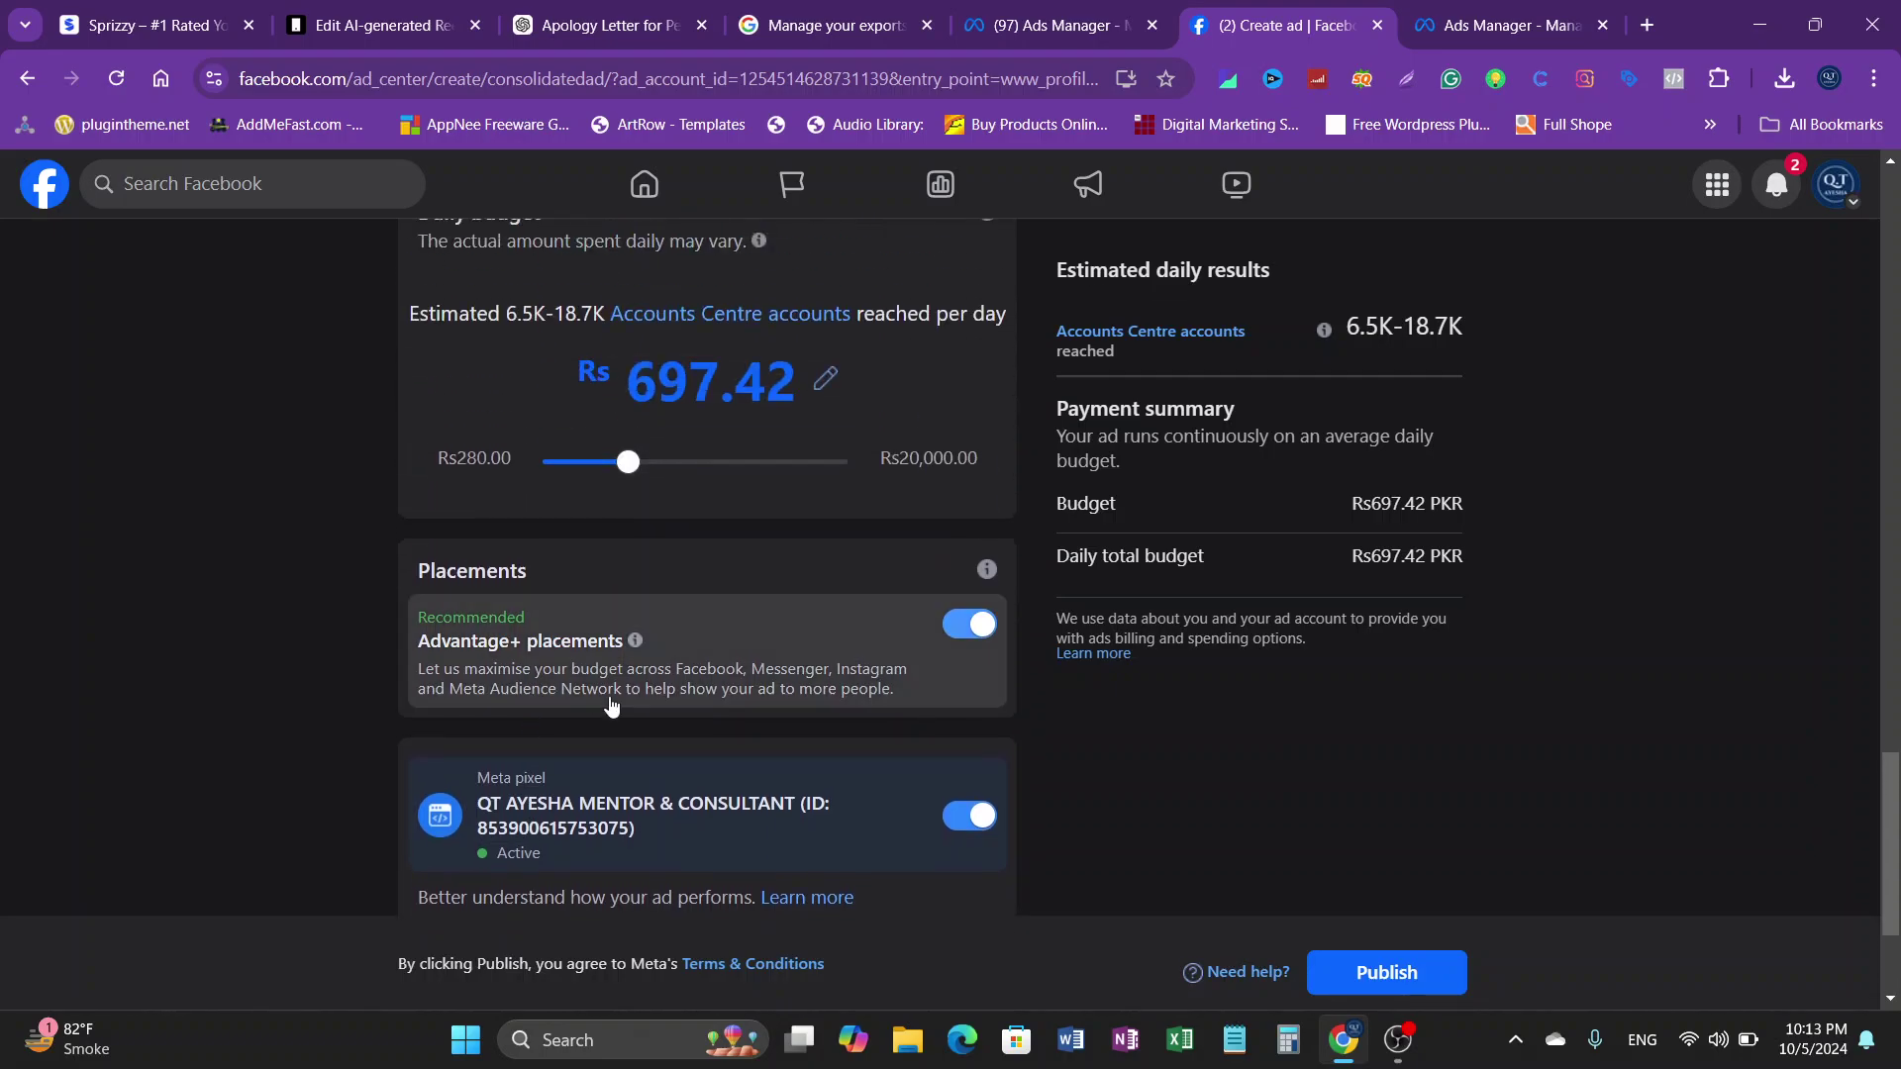
scroll(574, 698, "up", 2)
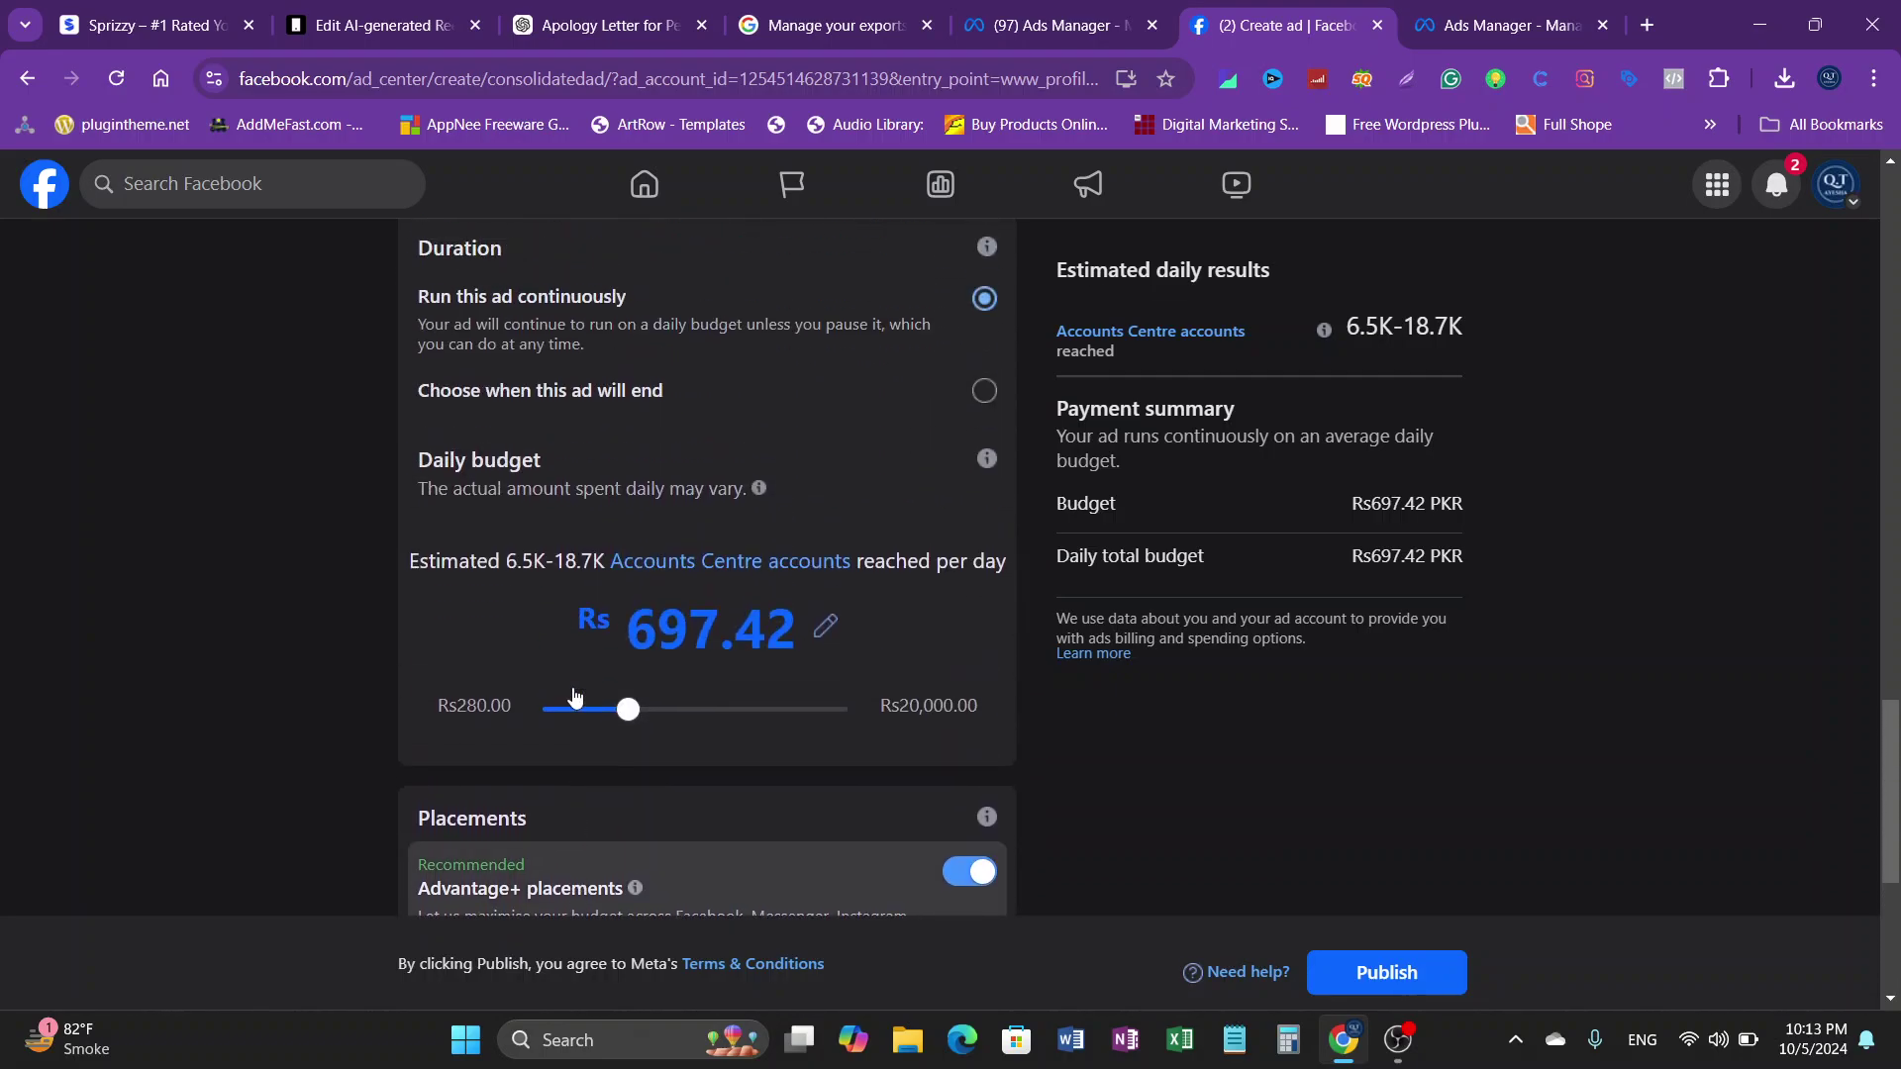
left_click(705, 628)
key("ctrl+a")
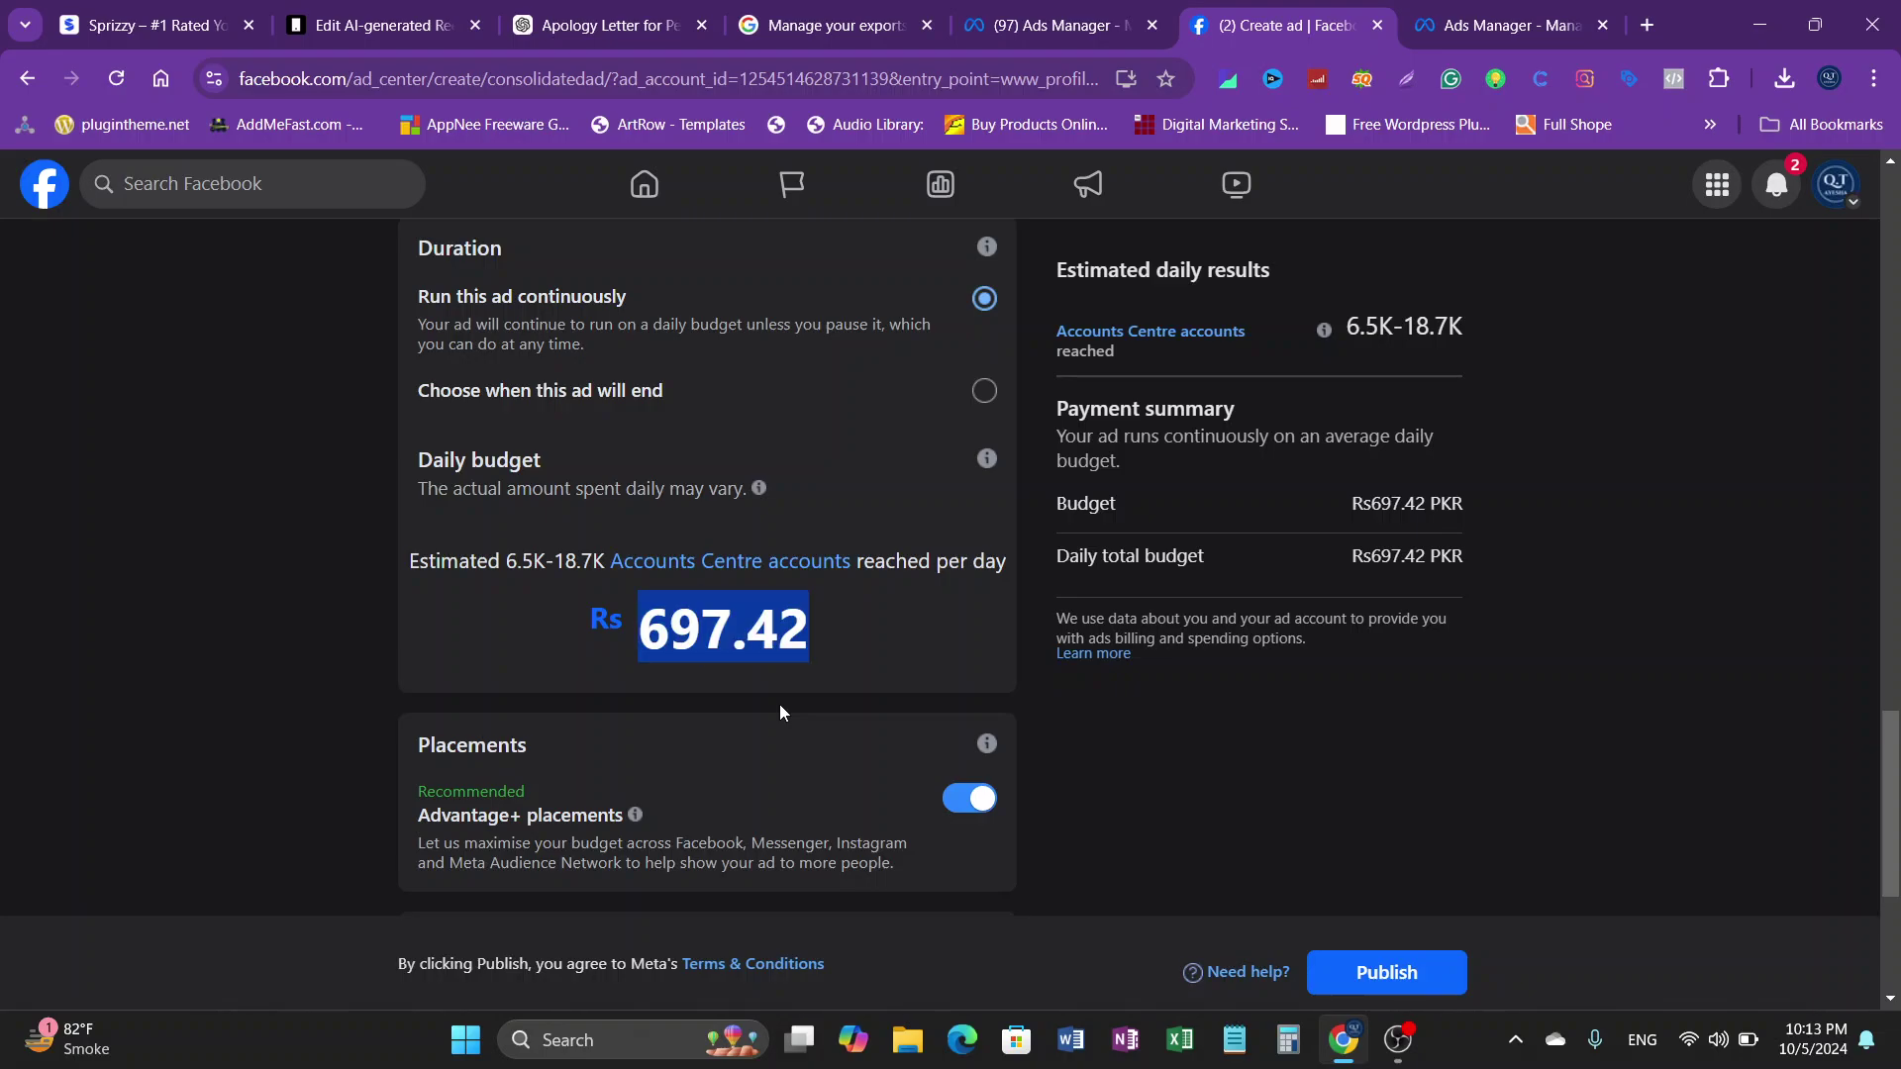
type("280")
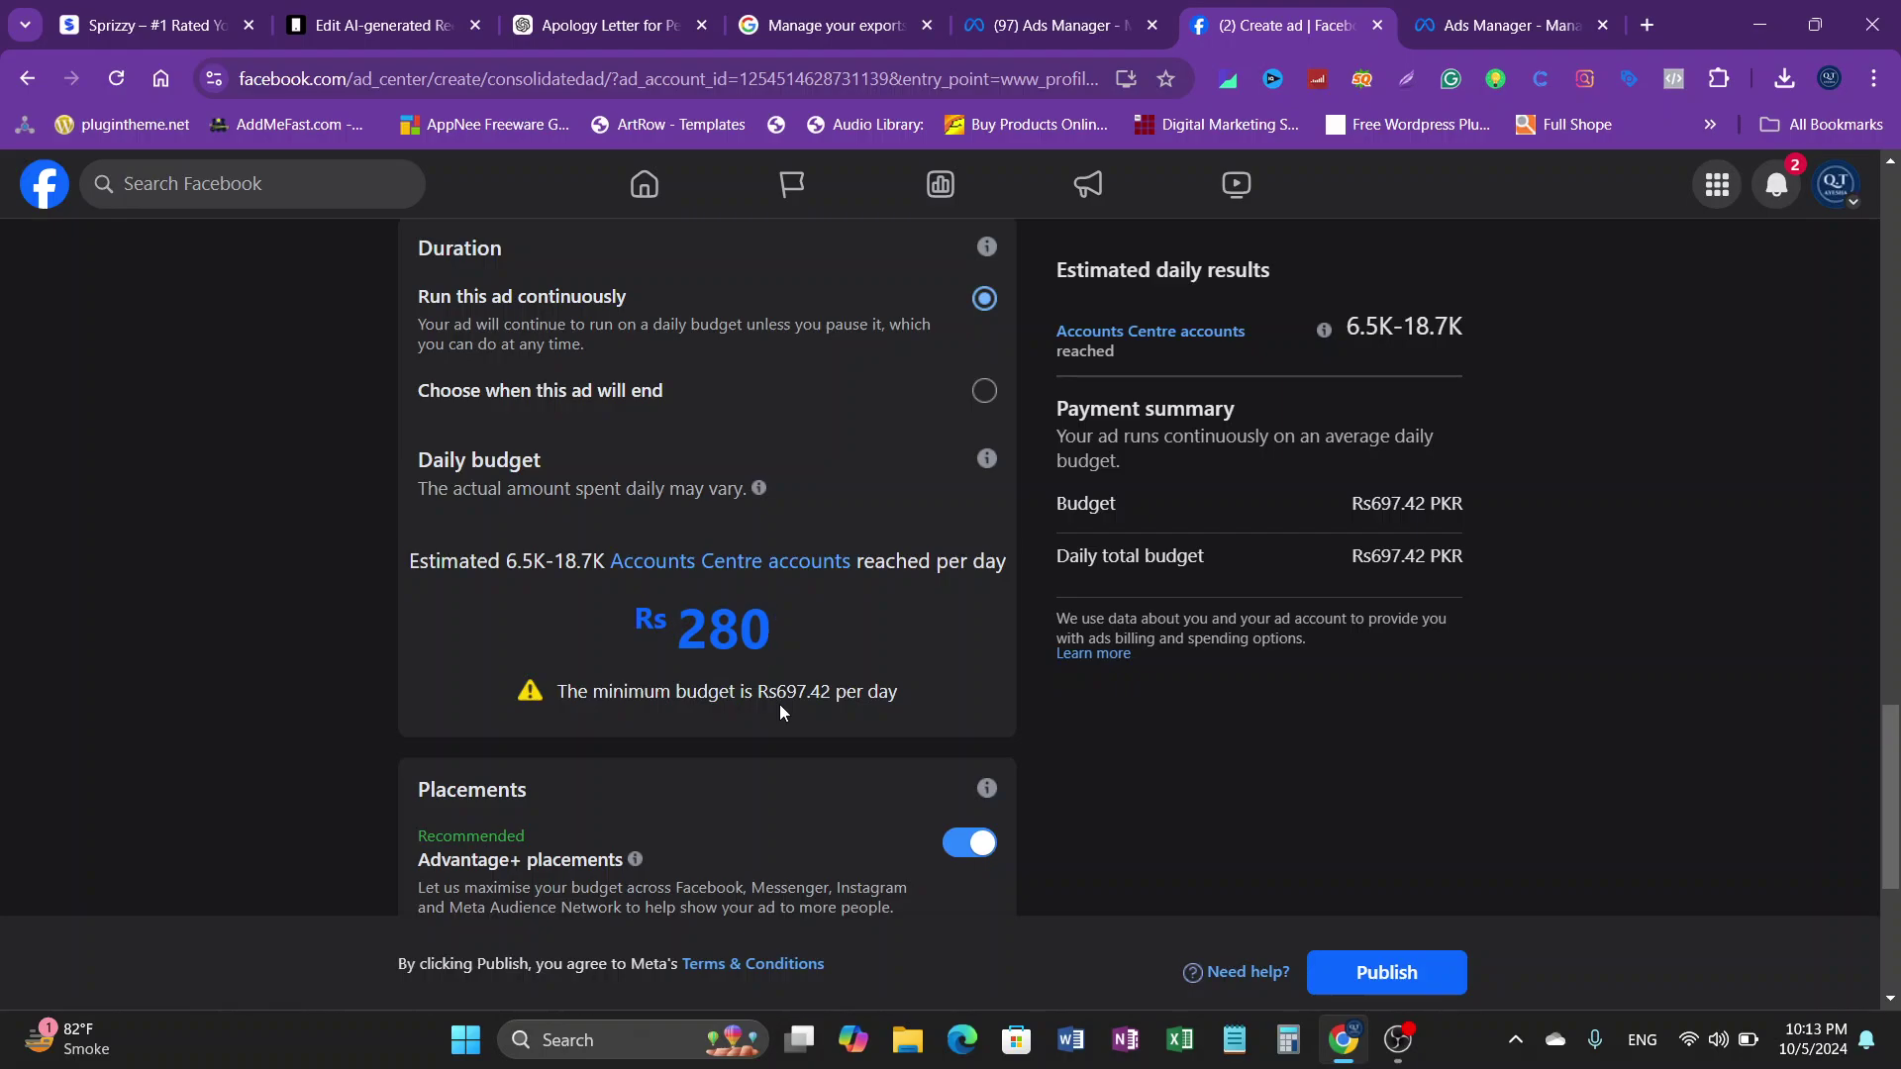
left_click(914, 643)
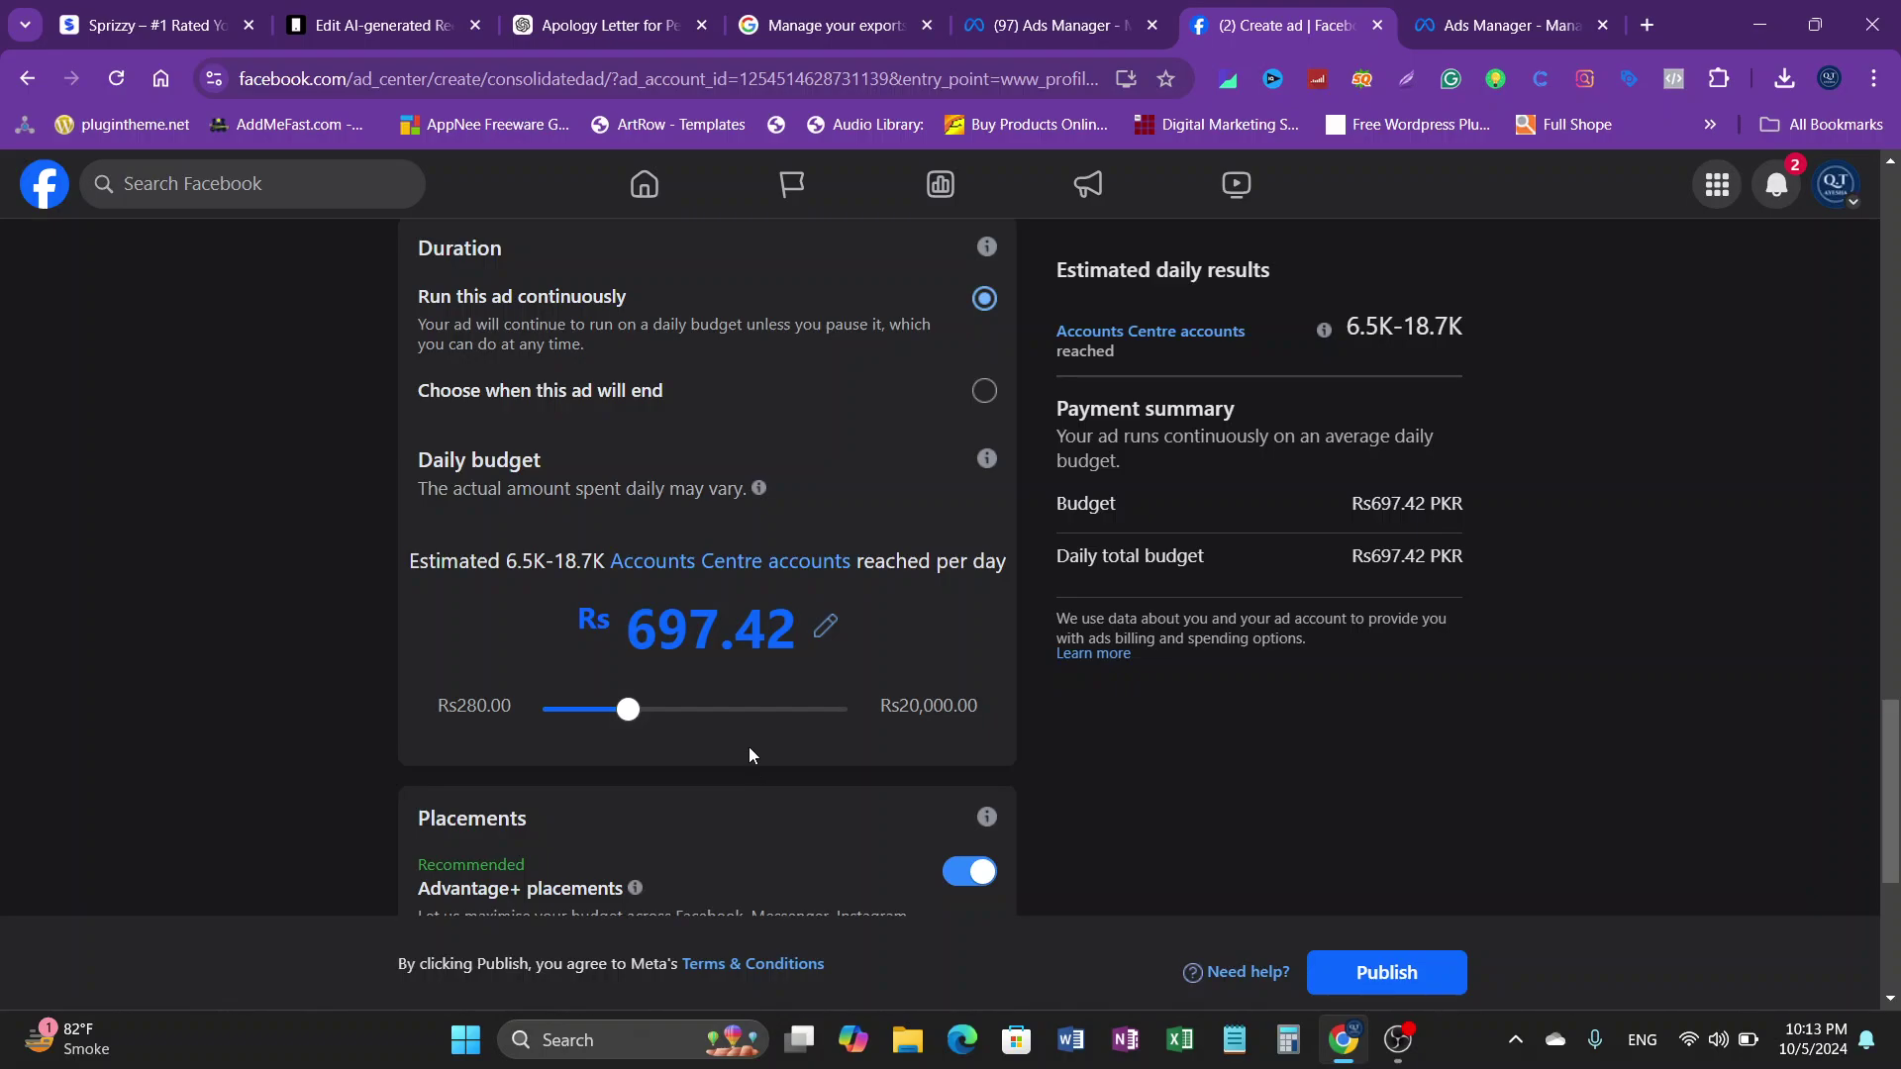
scroll(500, 550, "up", 2)
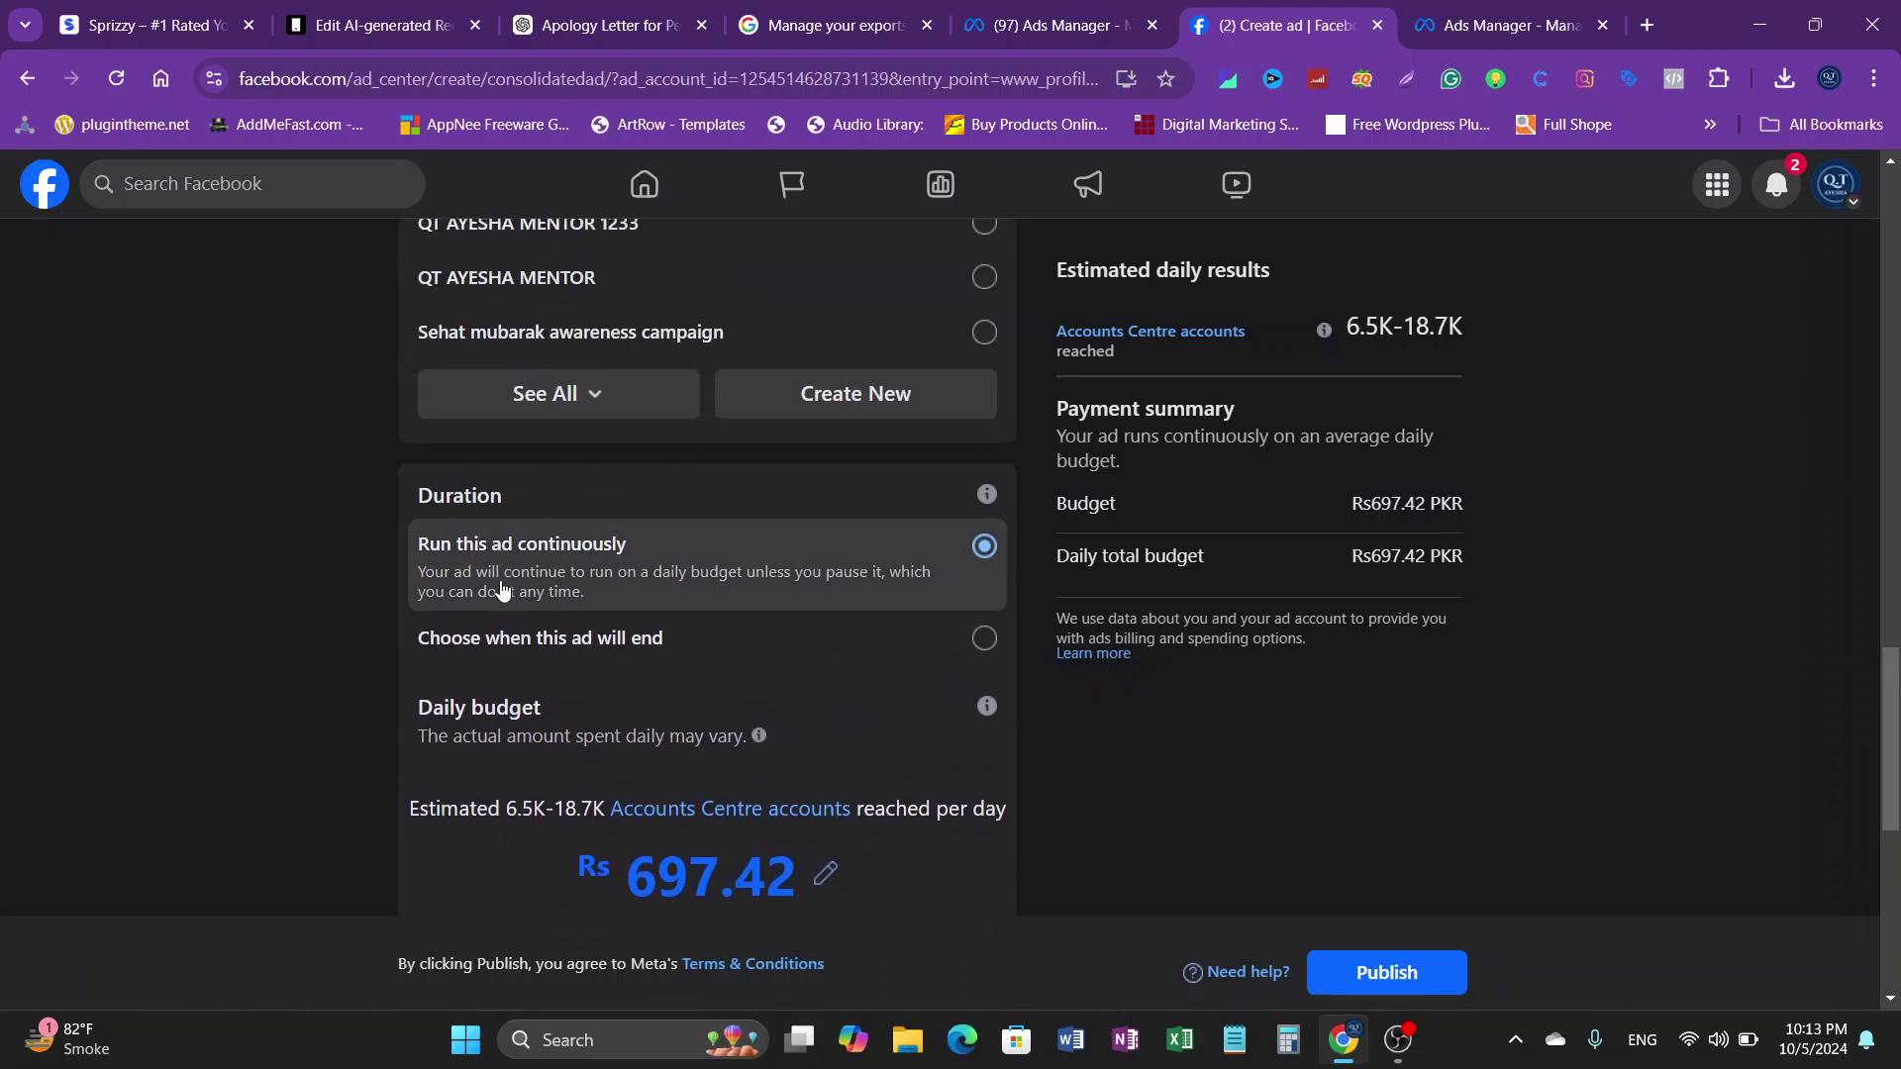
Step: Switch the ad's duration from continuous to a chosen end and set it to 6 days
scroll(607, 625, "down", 1)
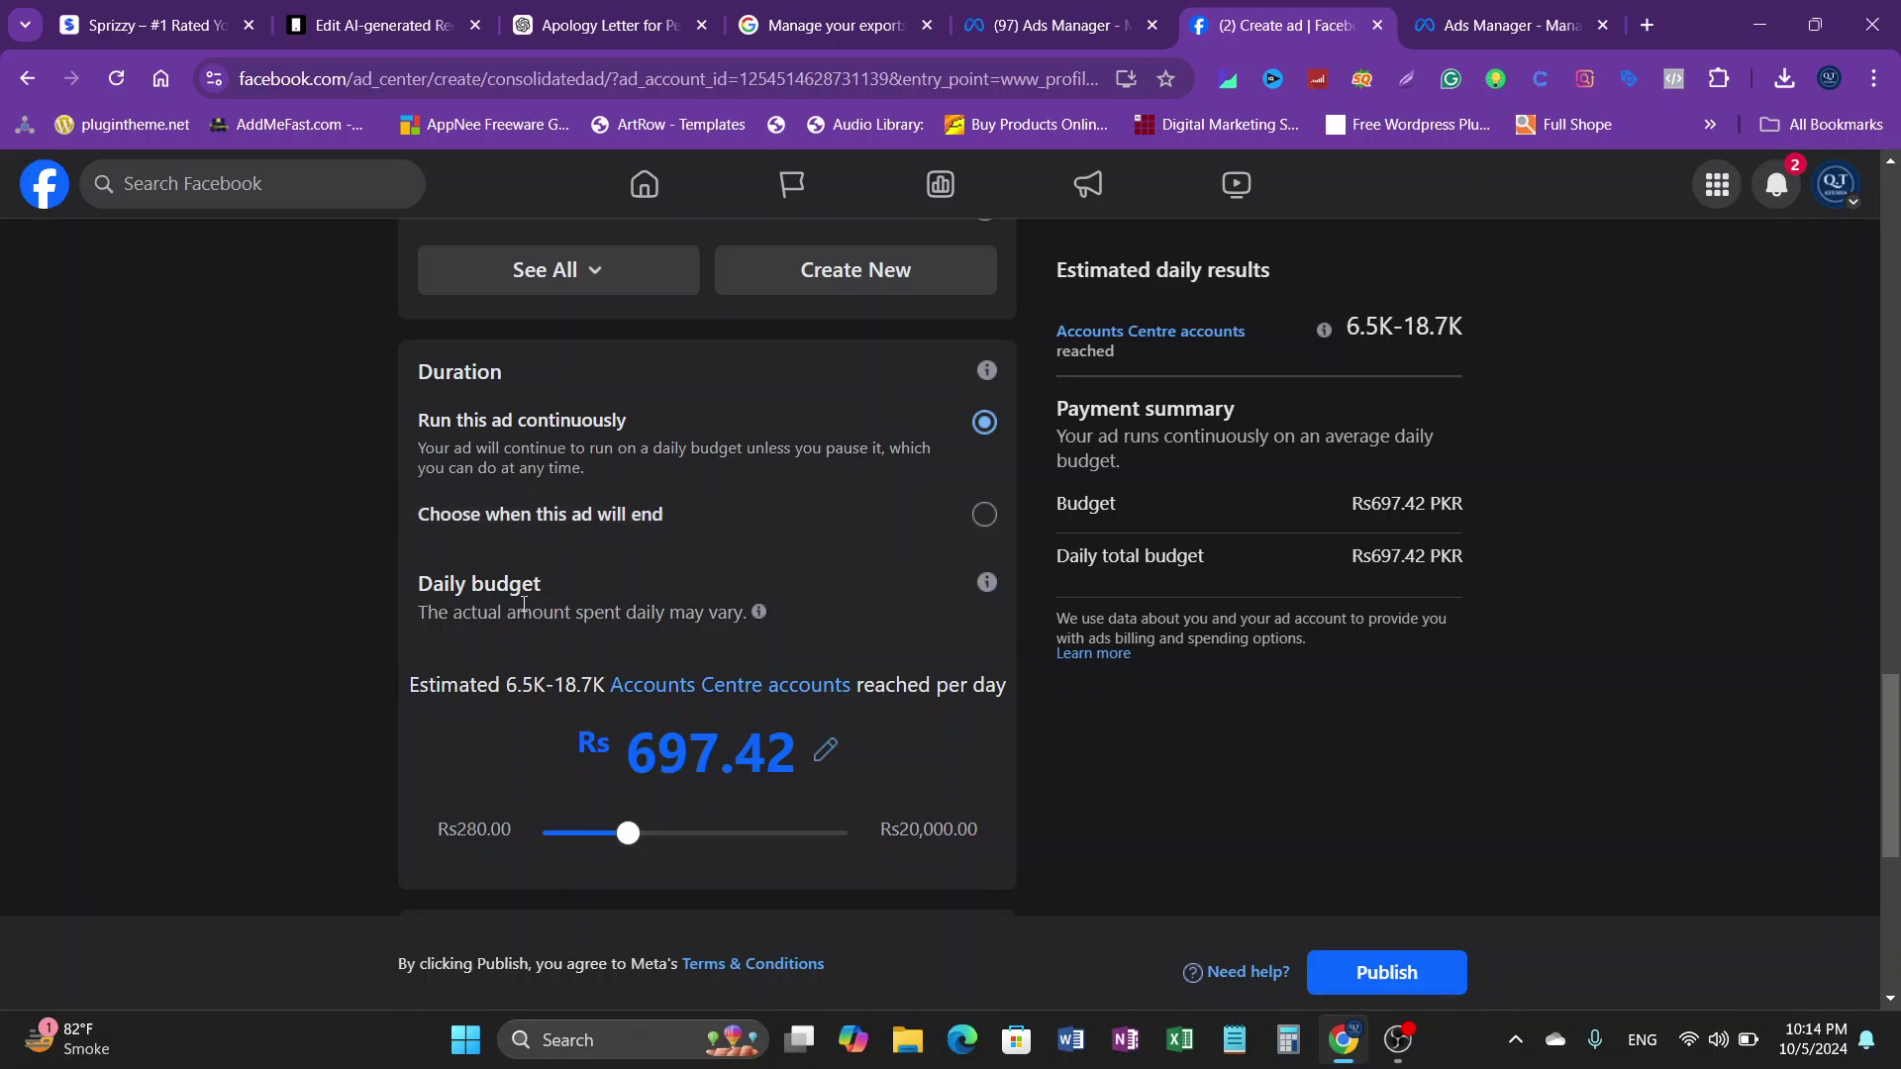
left_click(480, 519)
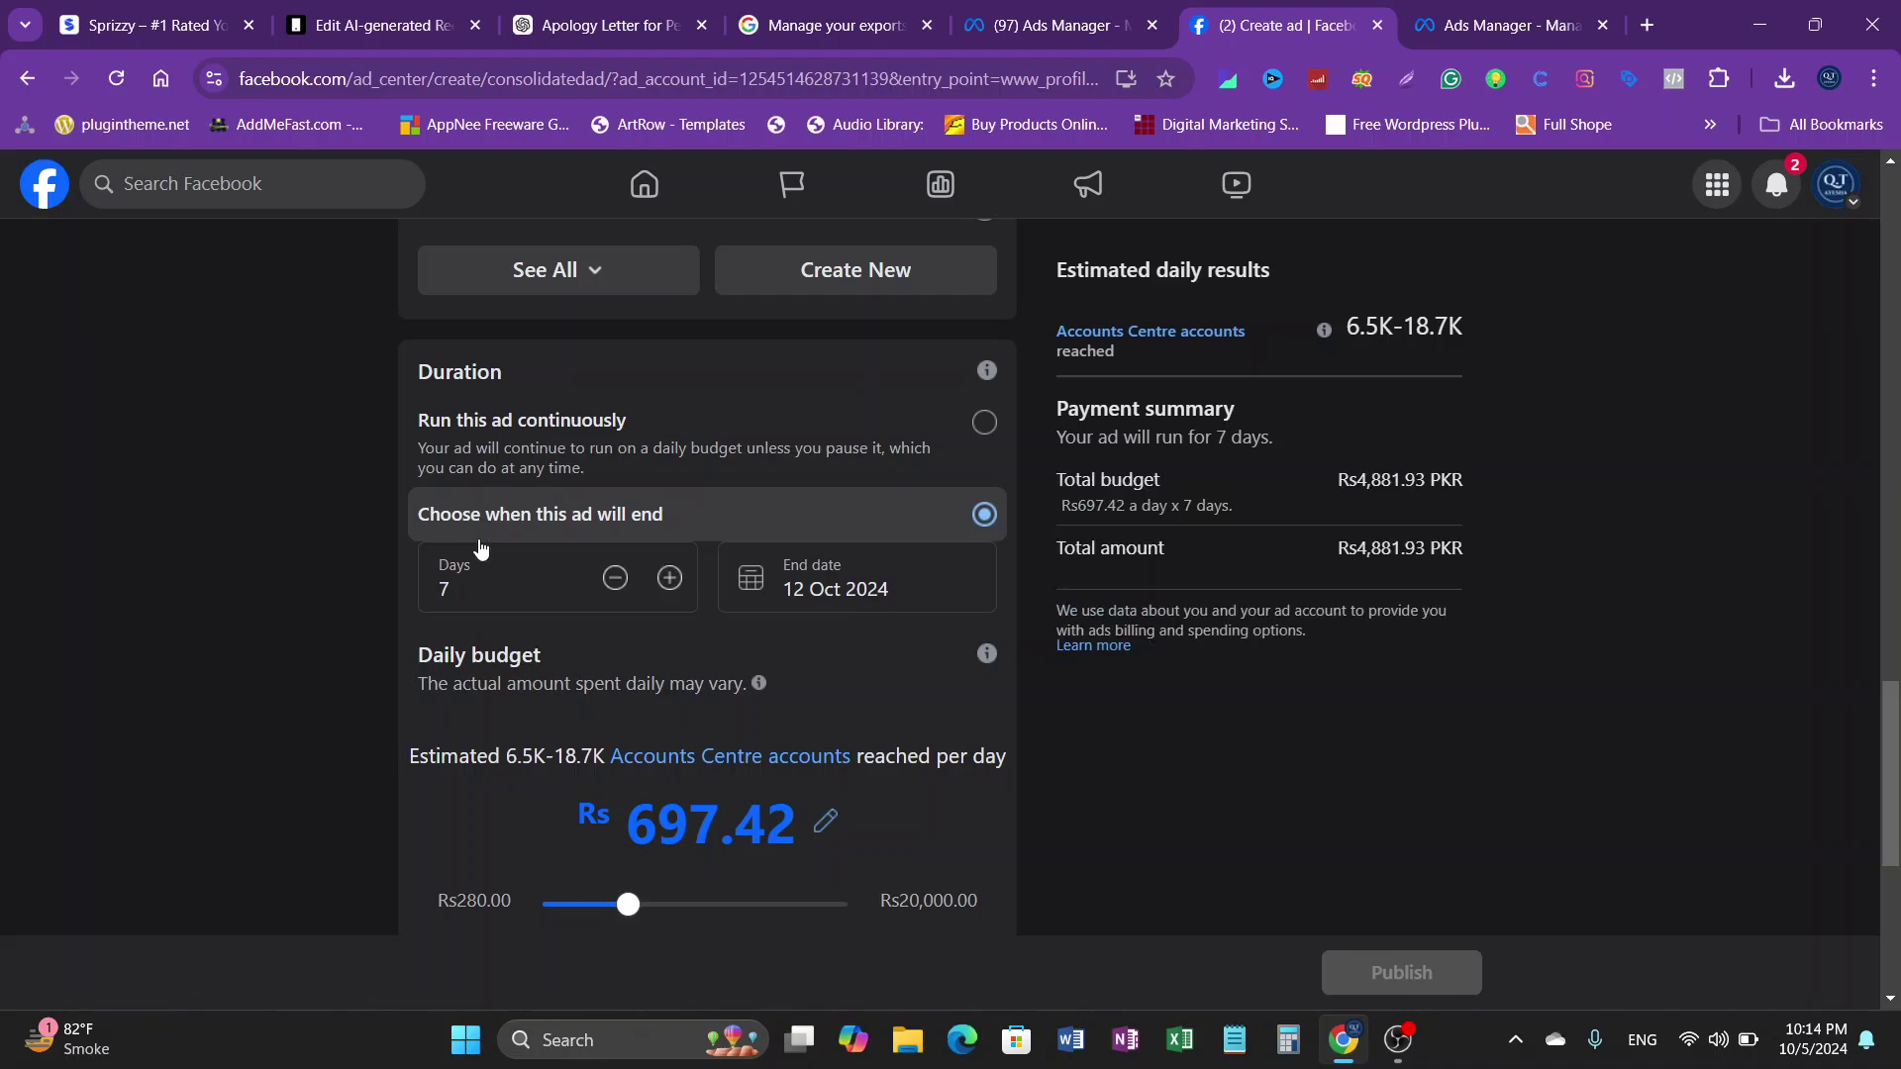
left_click(613, 582)
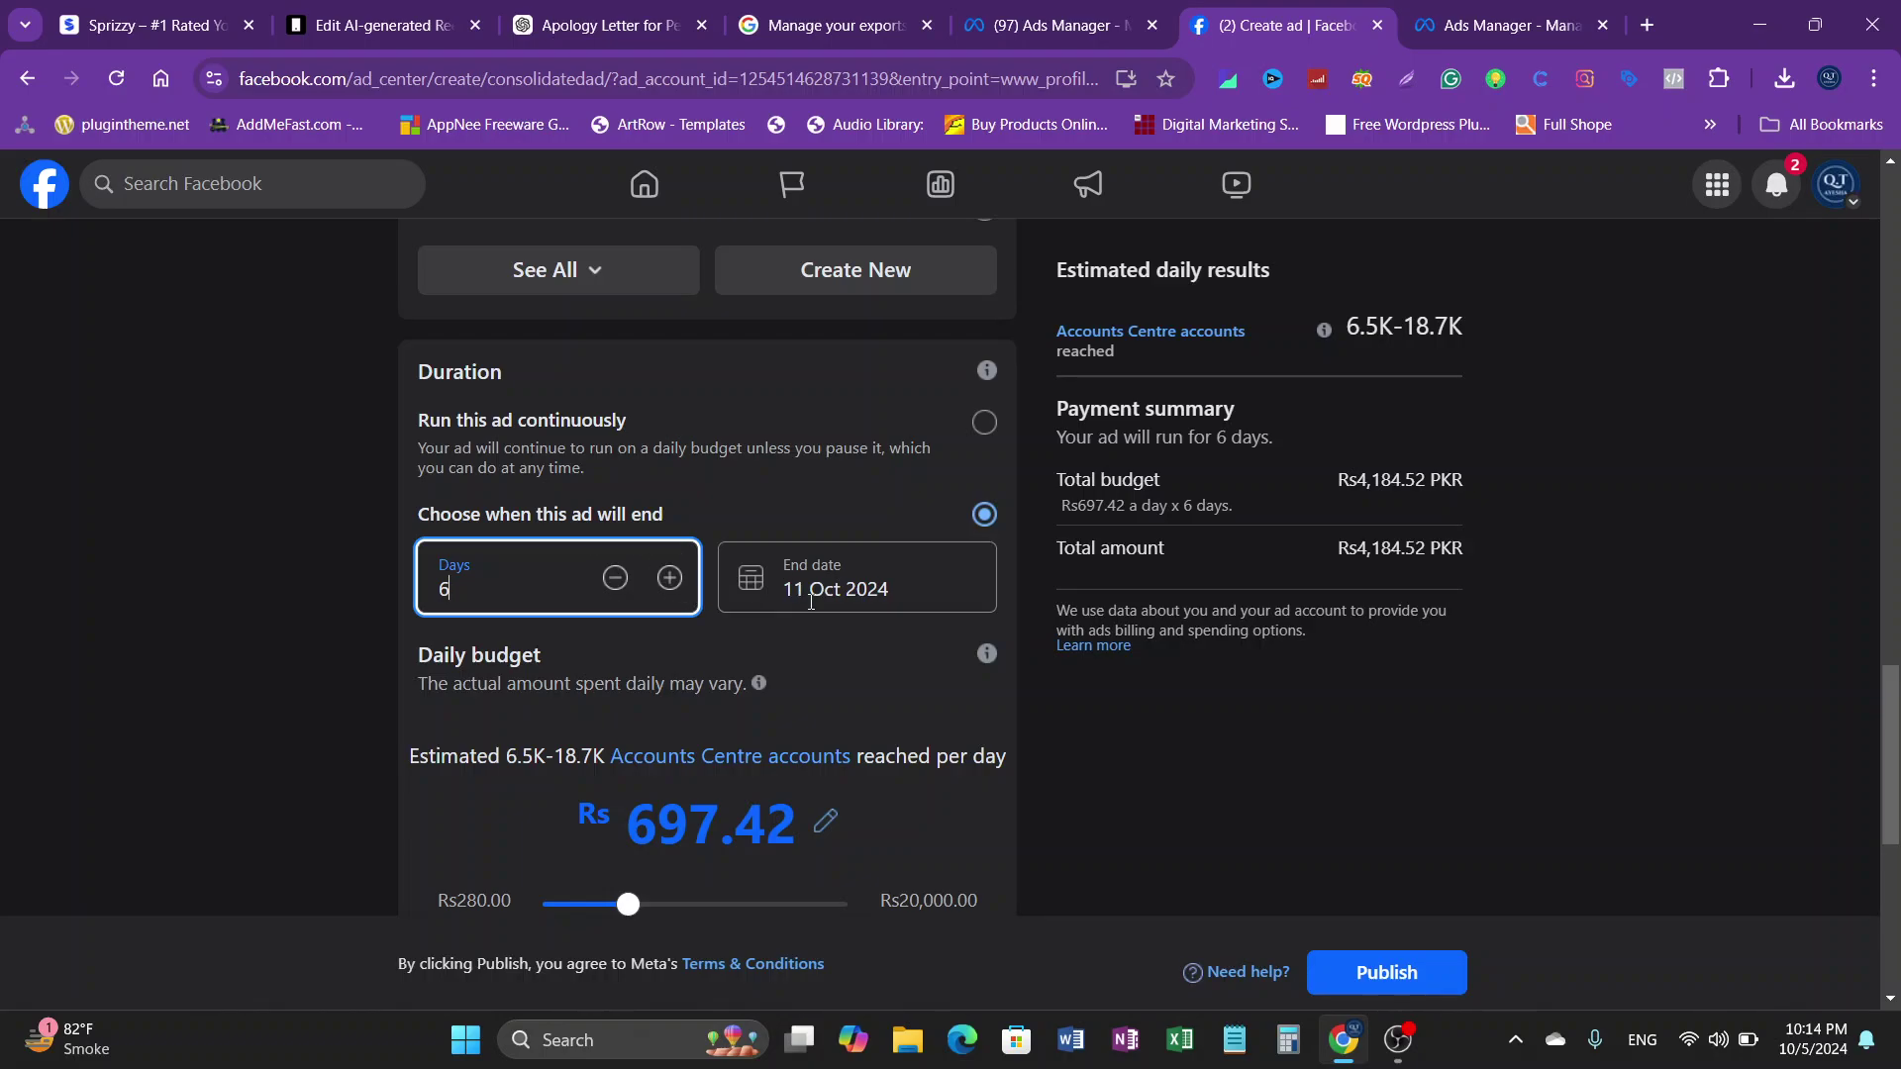
scroll(586, 616, "up", 1)
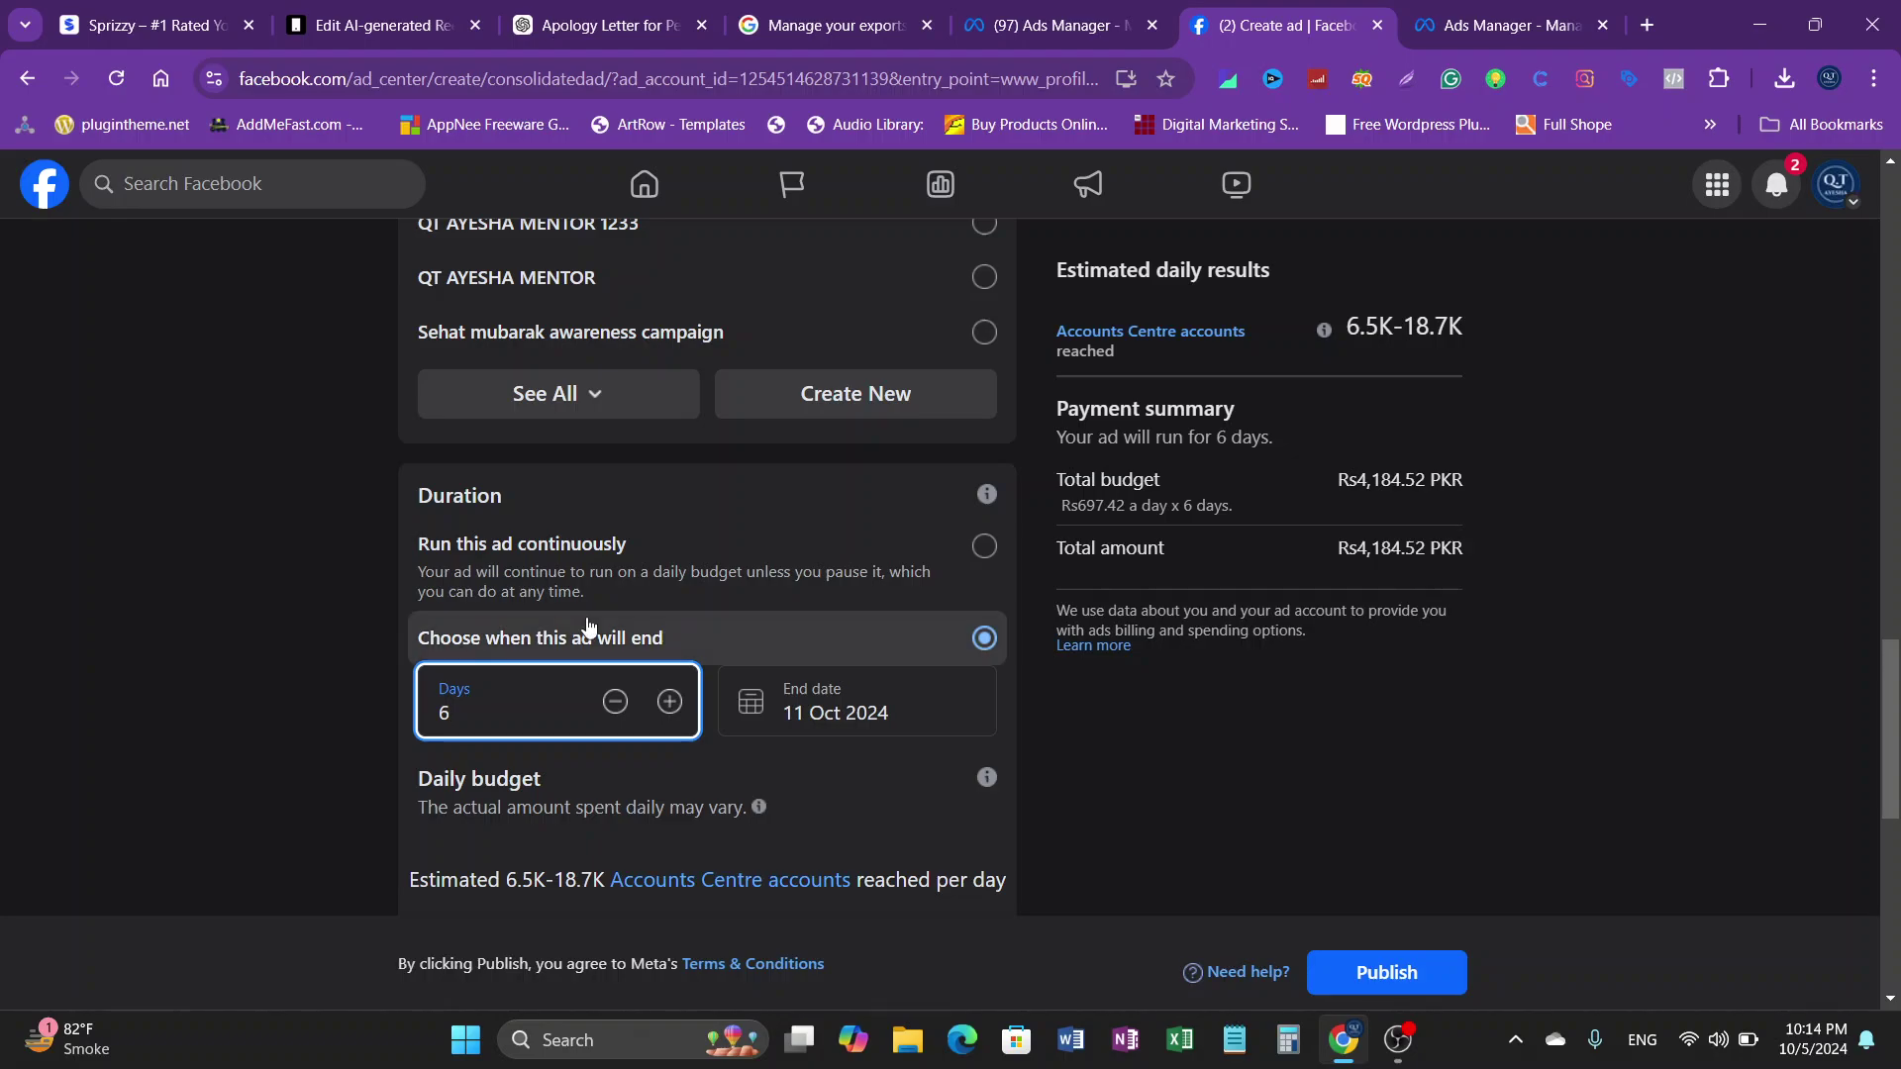
Step: Lower the ad's daily budget to Rs 280
scroll(584, 567, "down", 2)
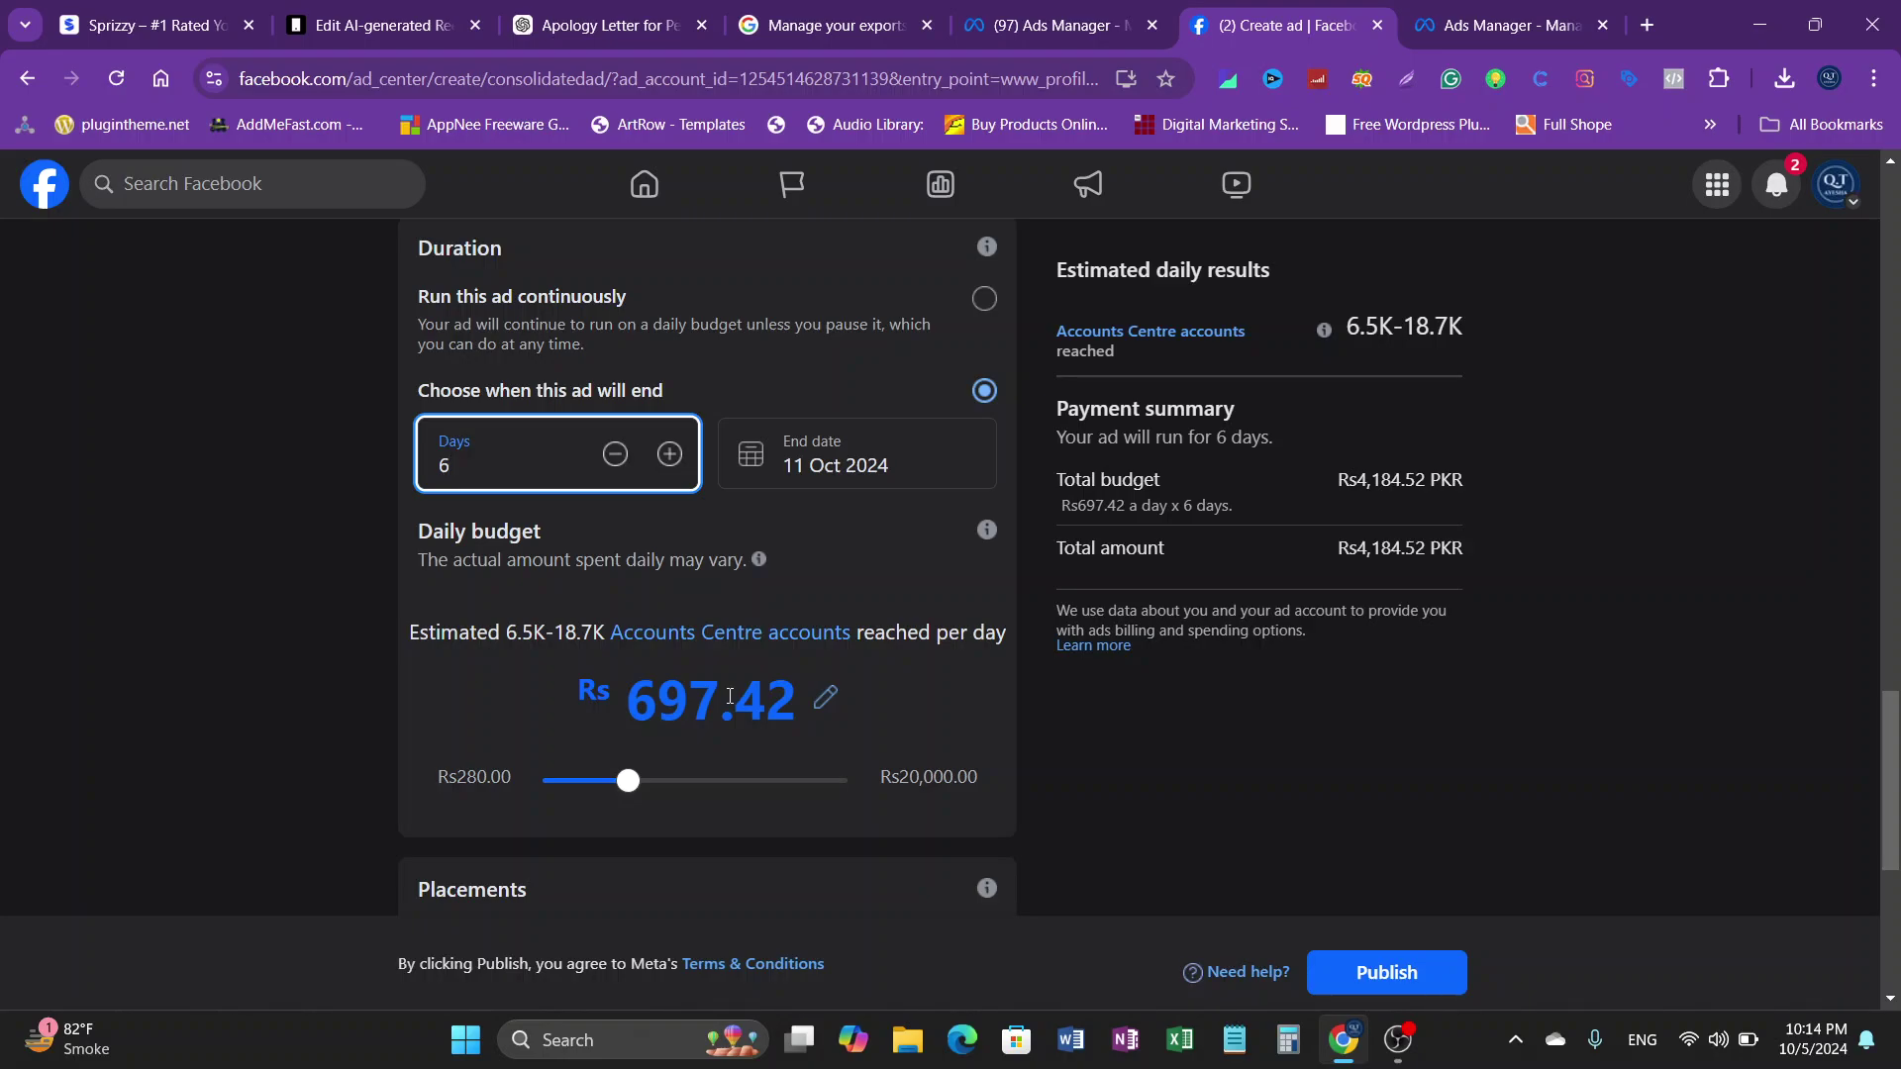
scroll(729, 696, "down", 3)
left_click_drag(619, 418, 595, 418)
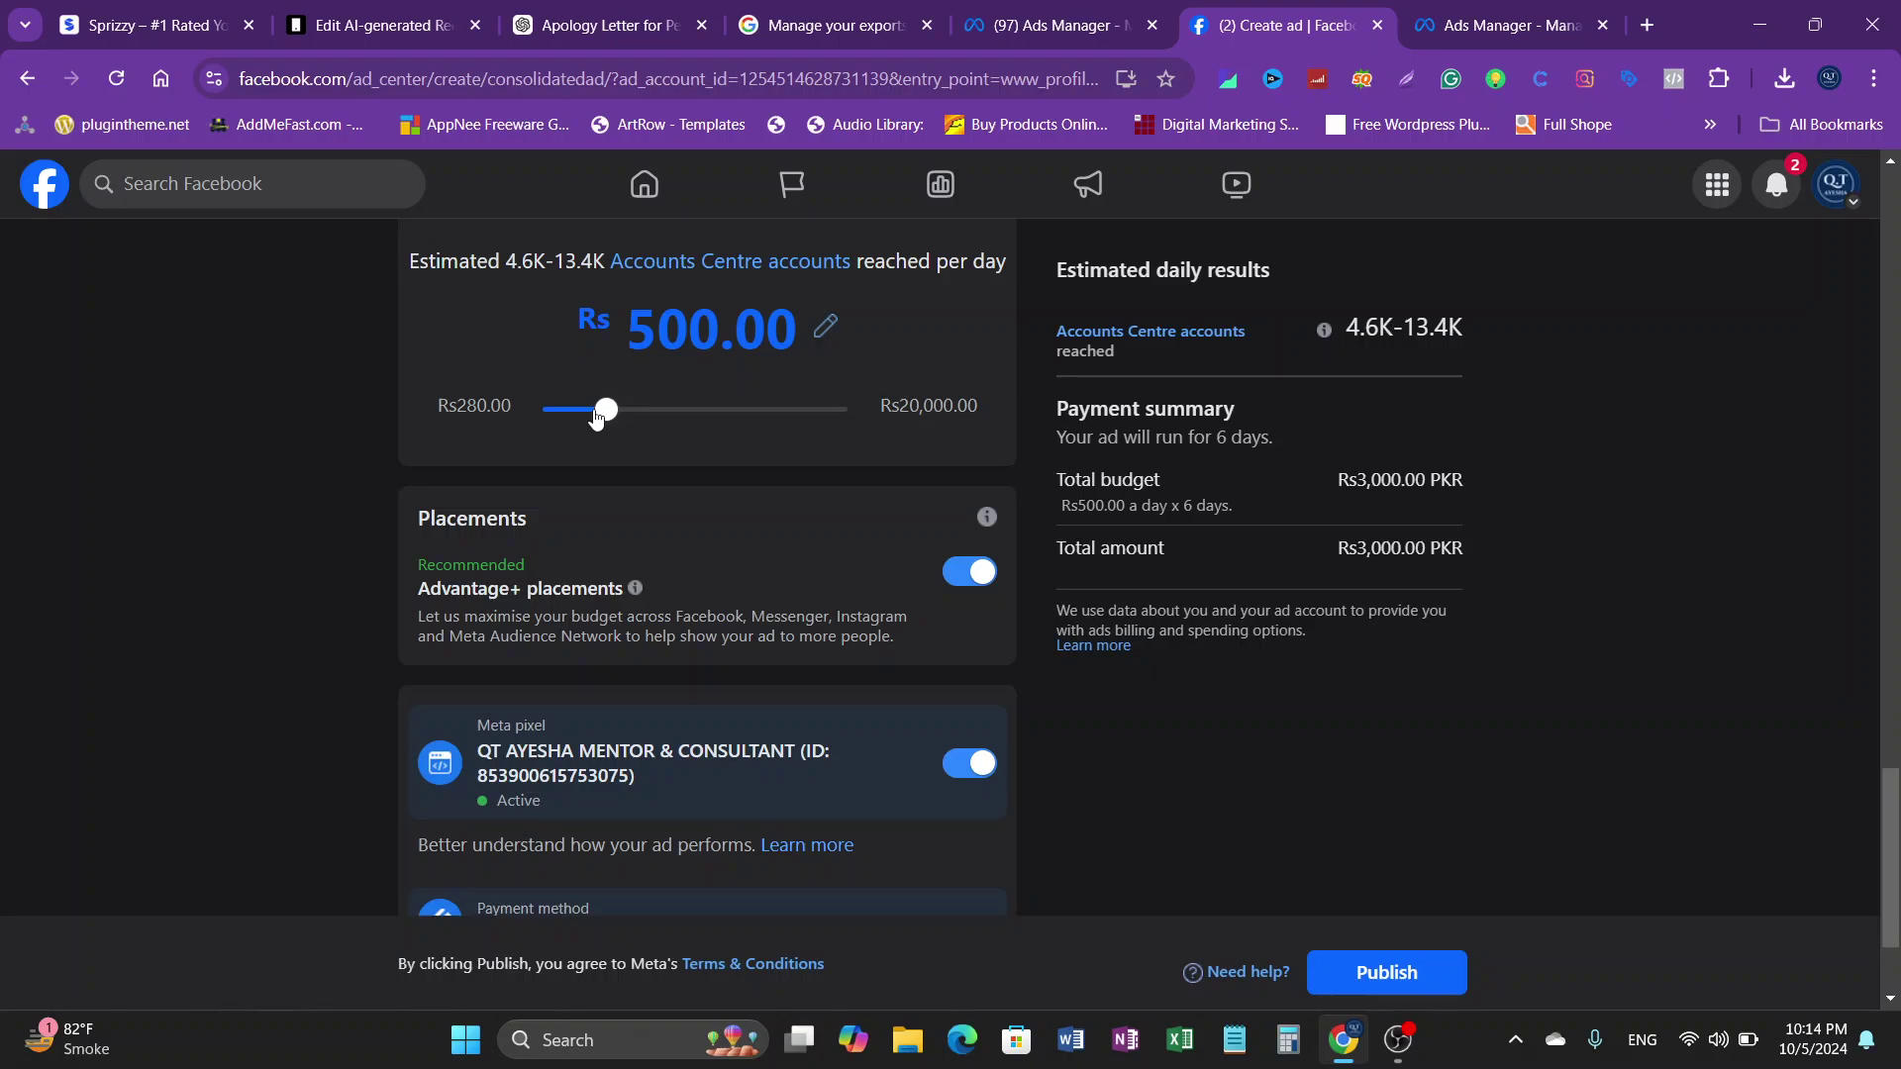
scroll(661, 527, "up", 1)
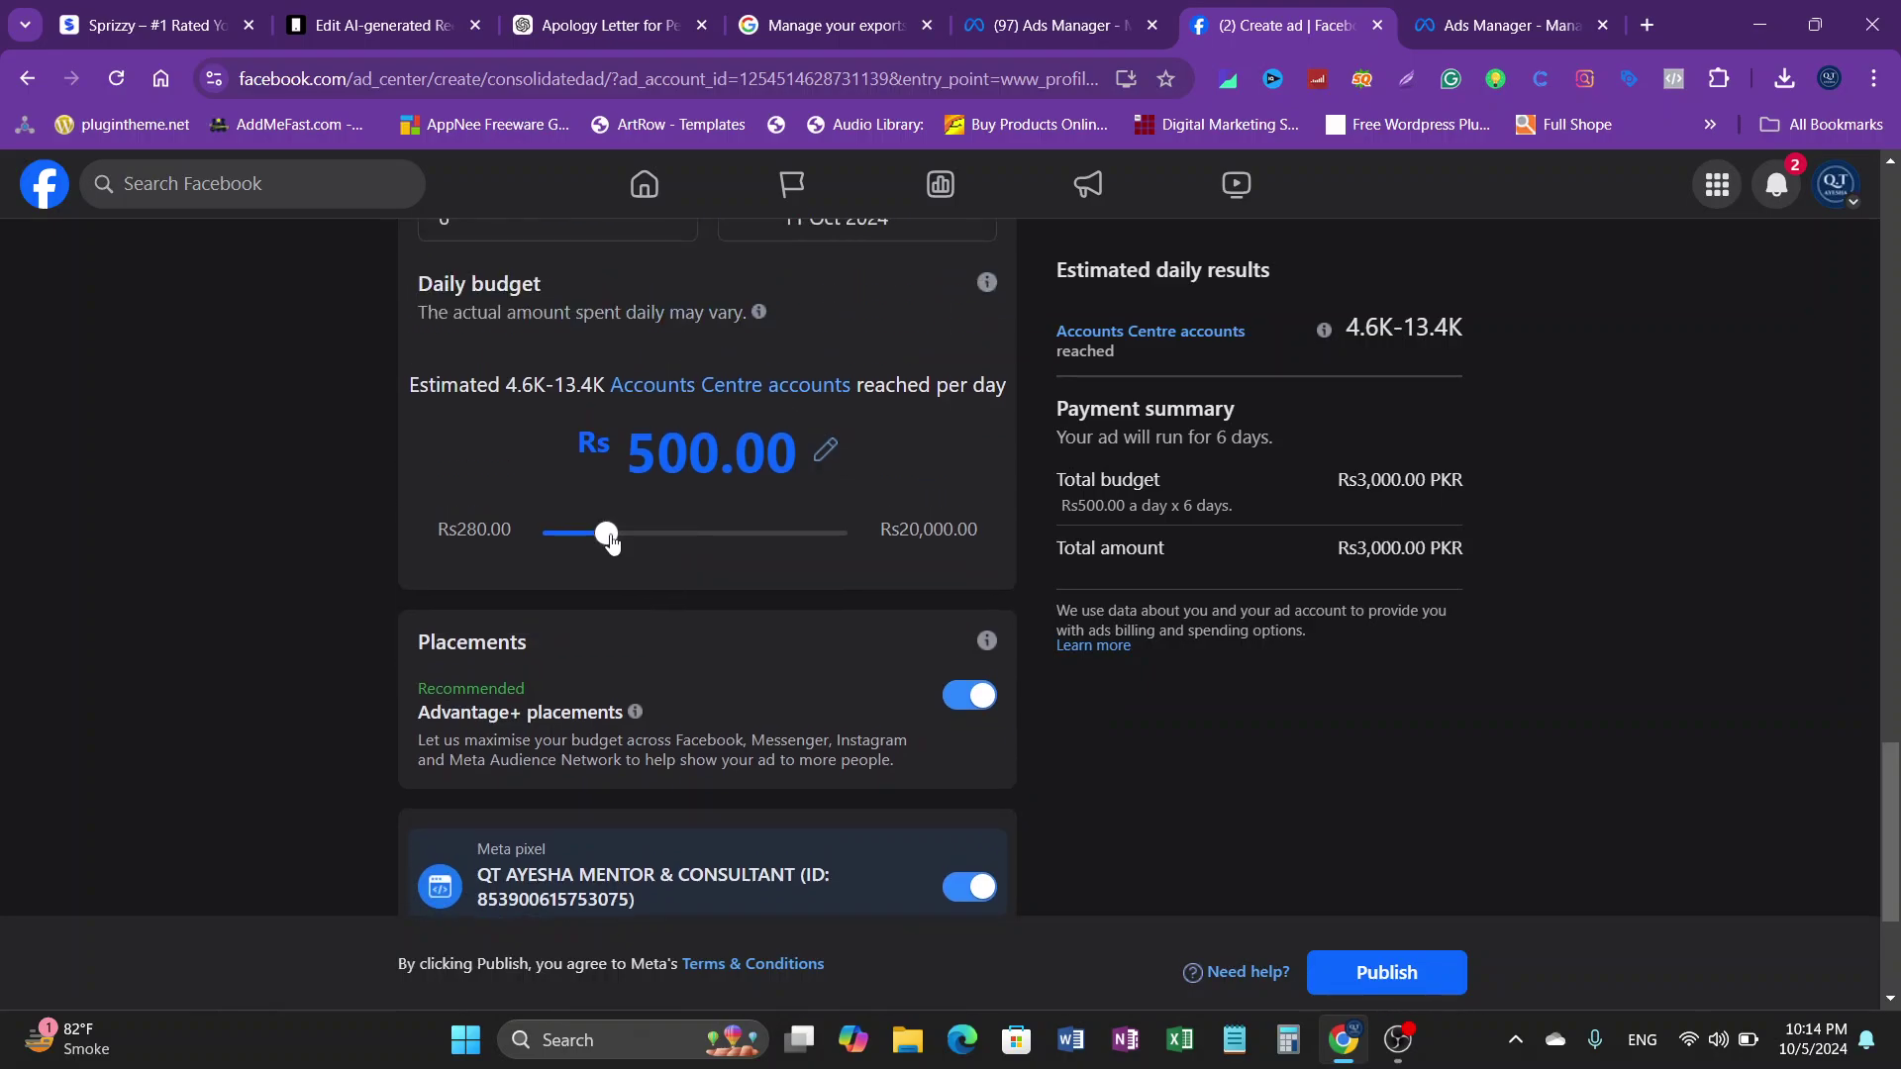
left_click_drag(611, 539, 520, 535)
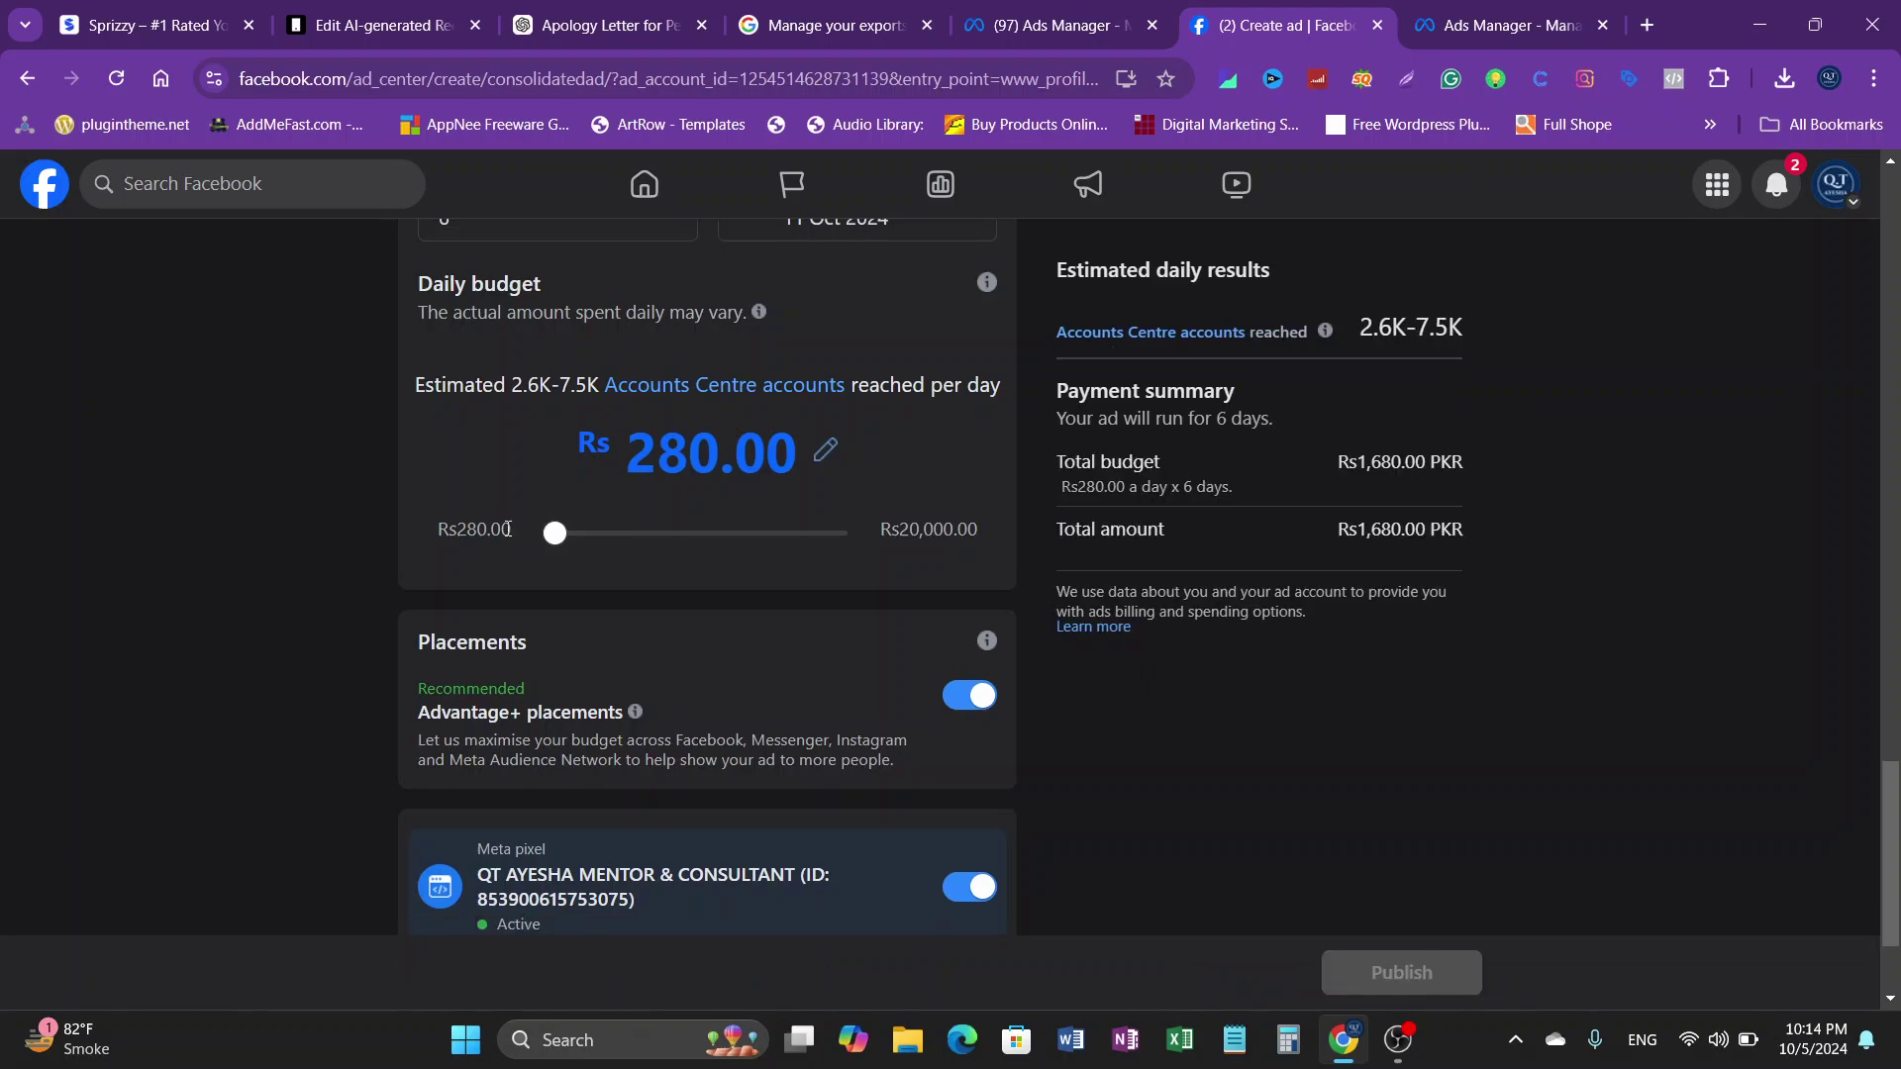
scroll(681, 614, "up", 2)
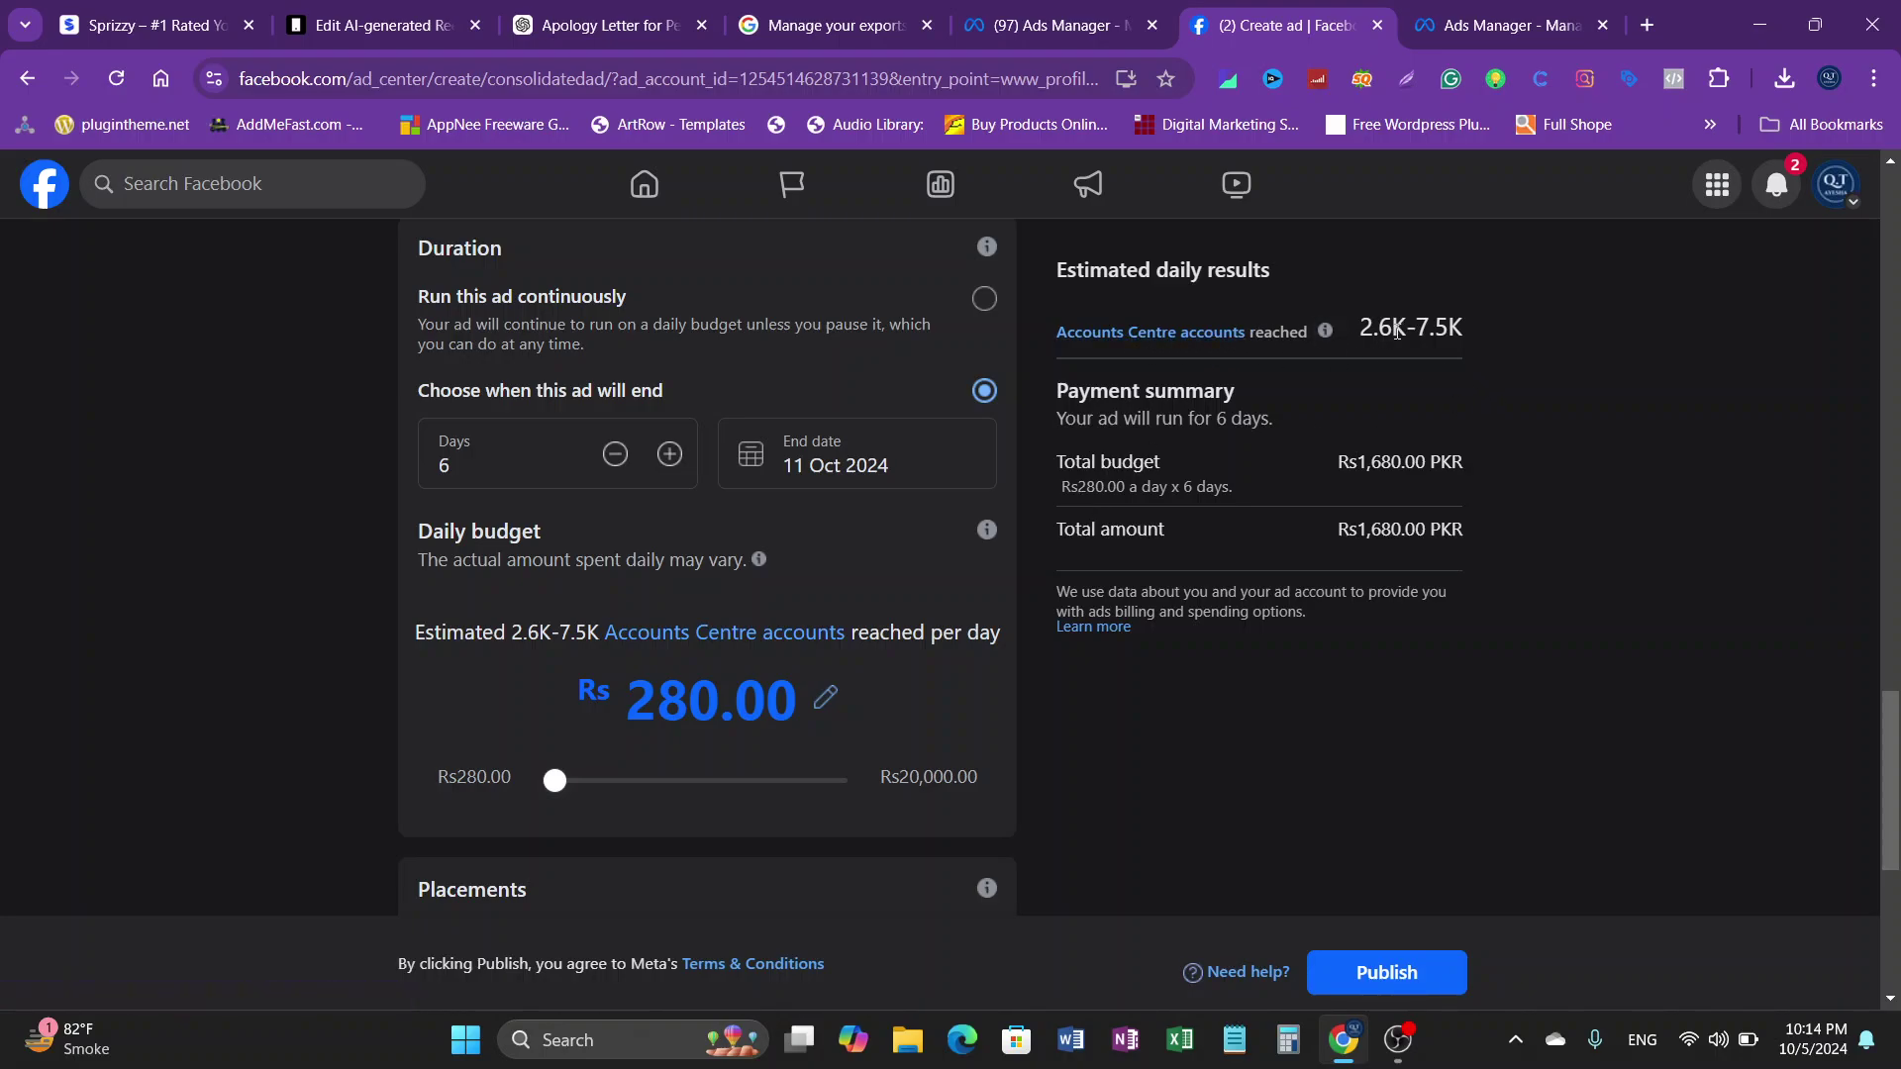
Step: Set the ad's duration to 7 days
scroll(877, 600, "down", 5)
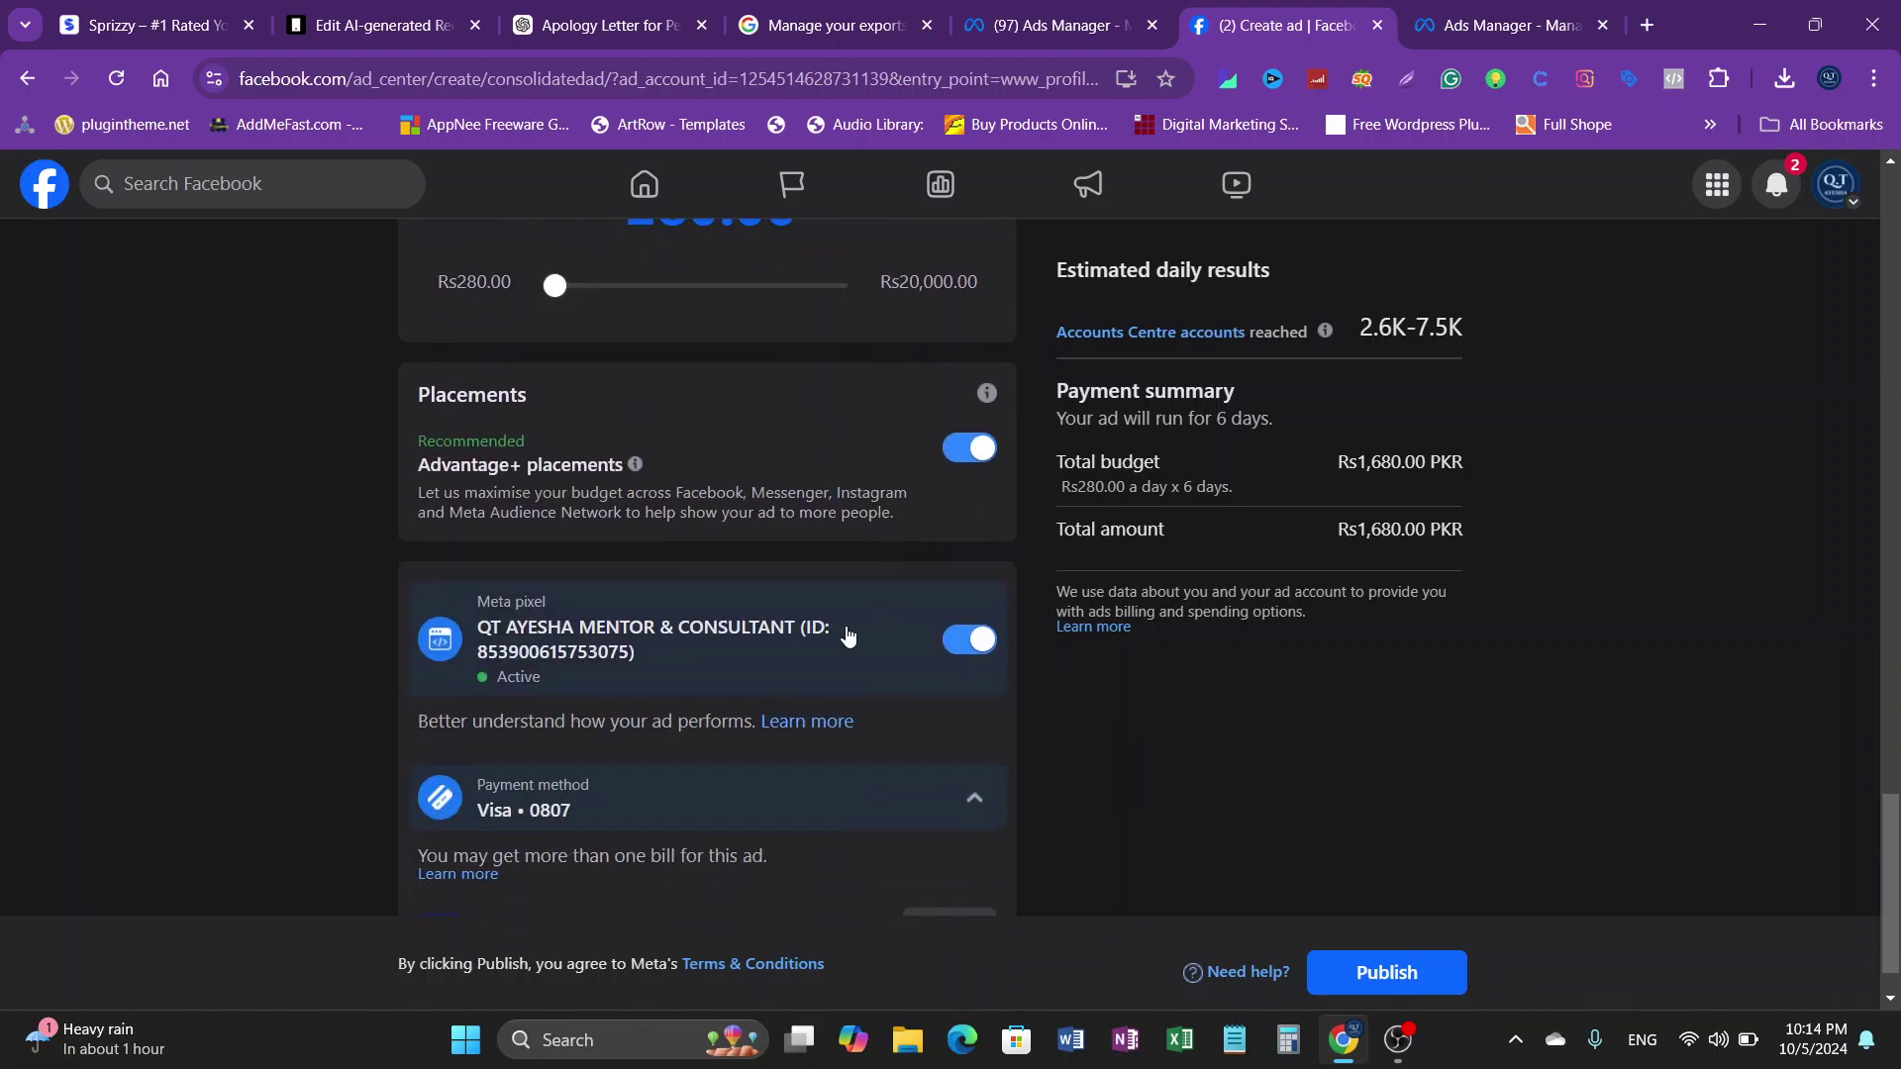
scroll(847, 635, "down", 1)
scroll(772, 698, "up", 4)
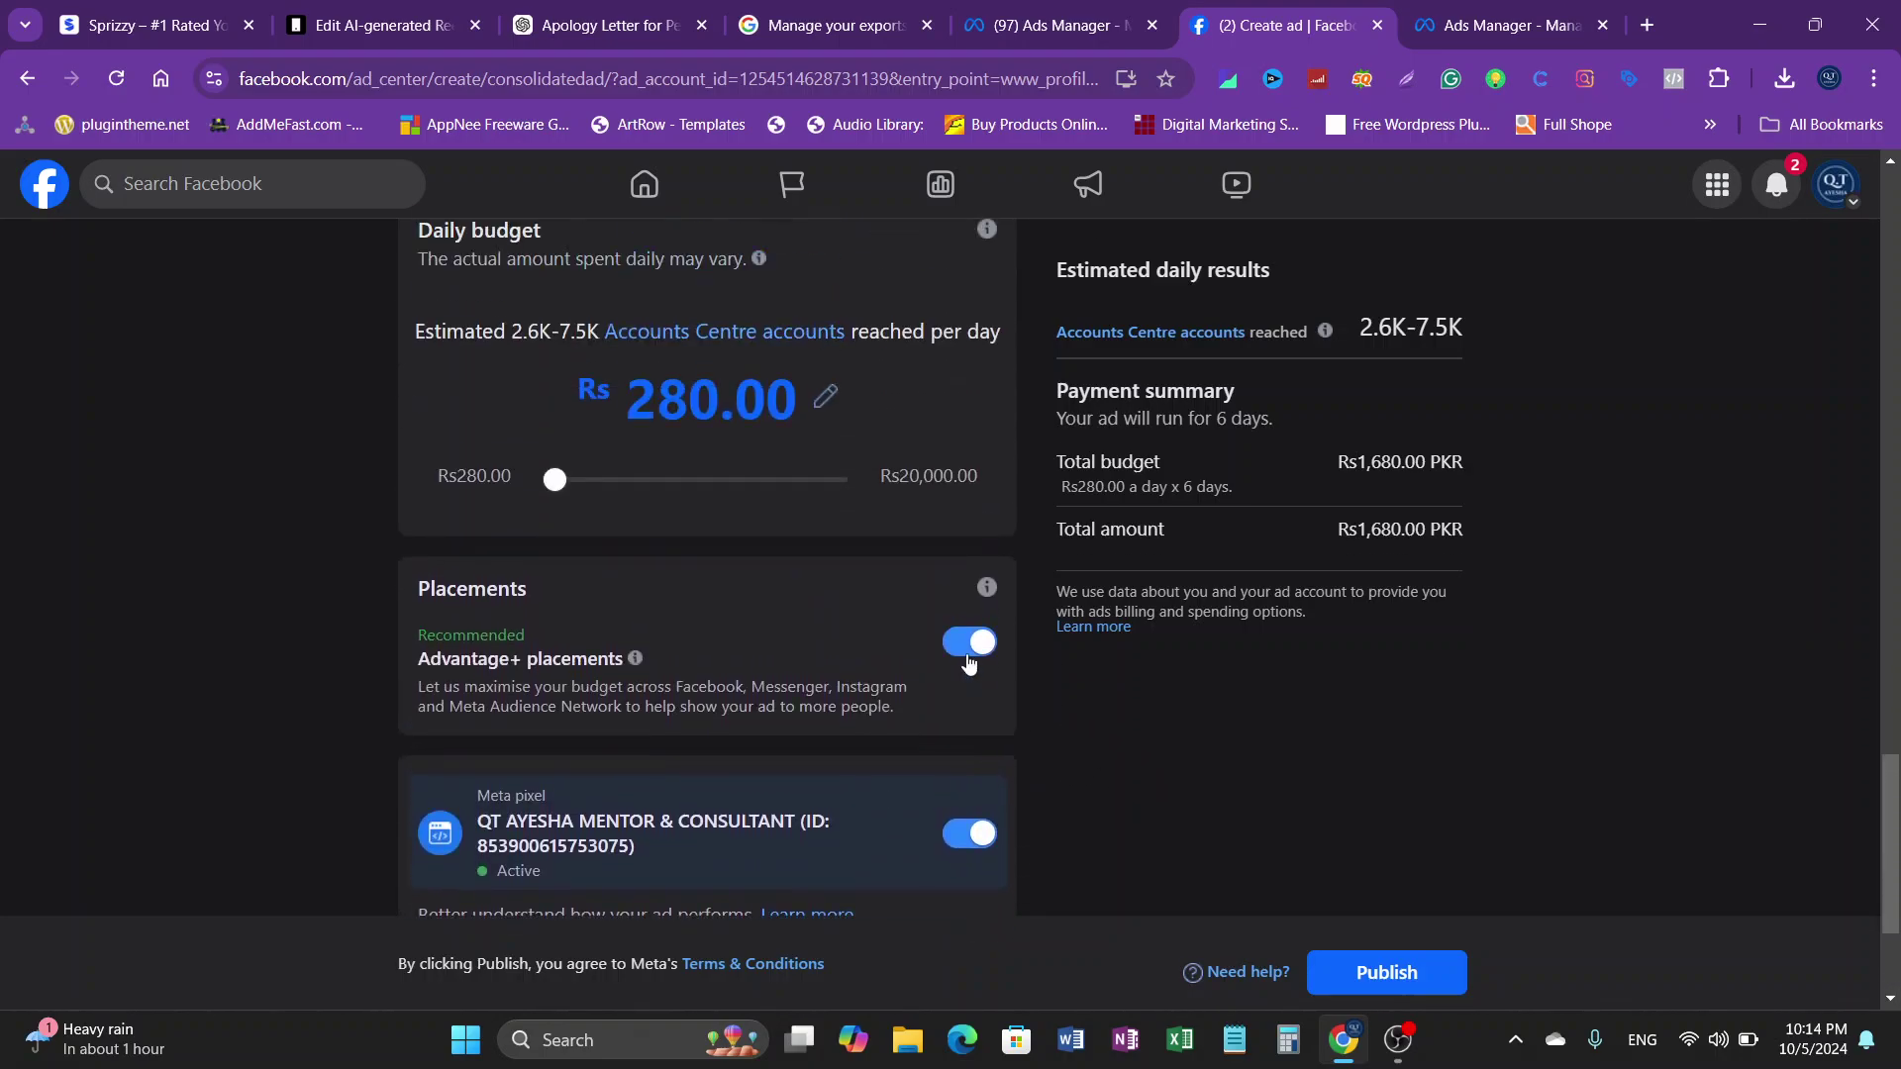
scroll(771, 697, "up", 4)
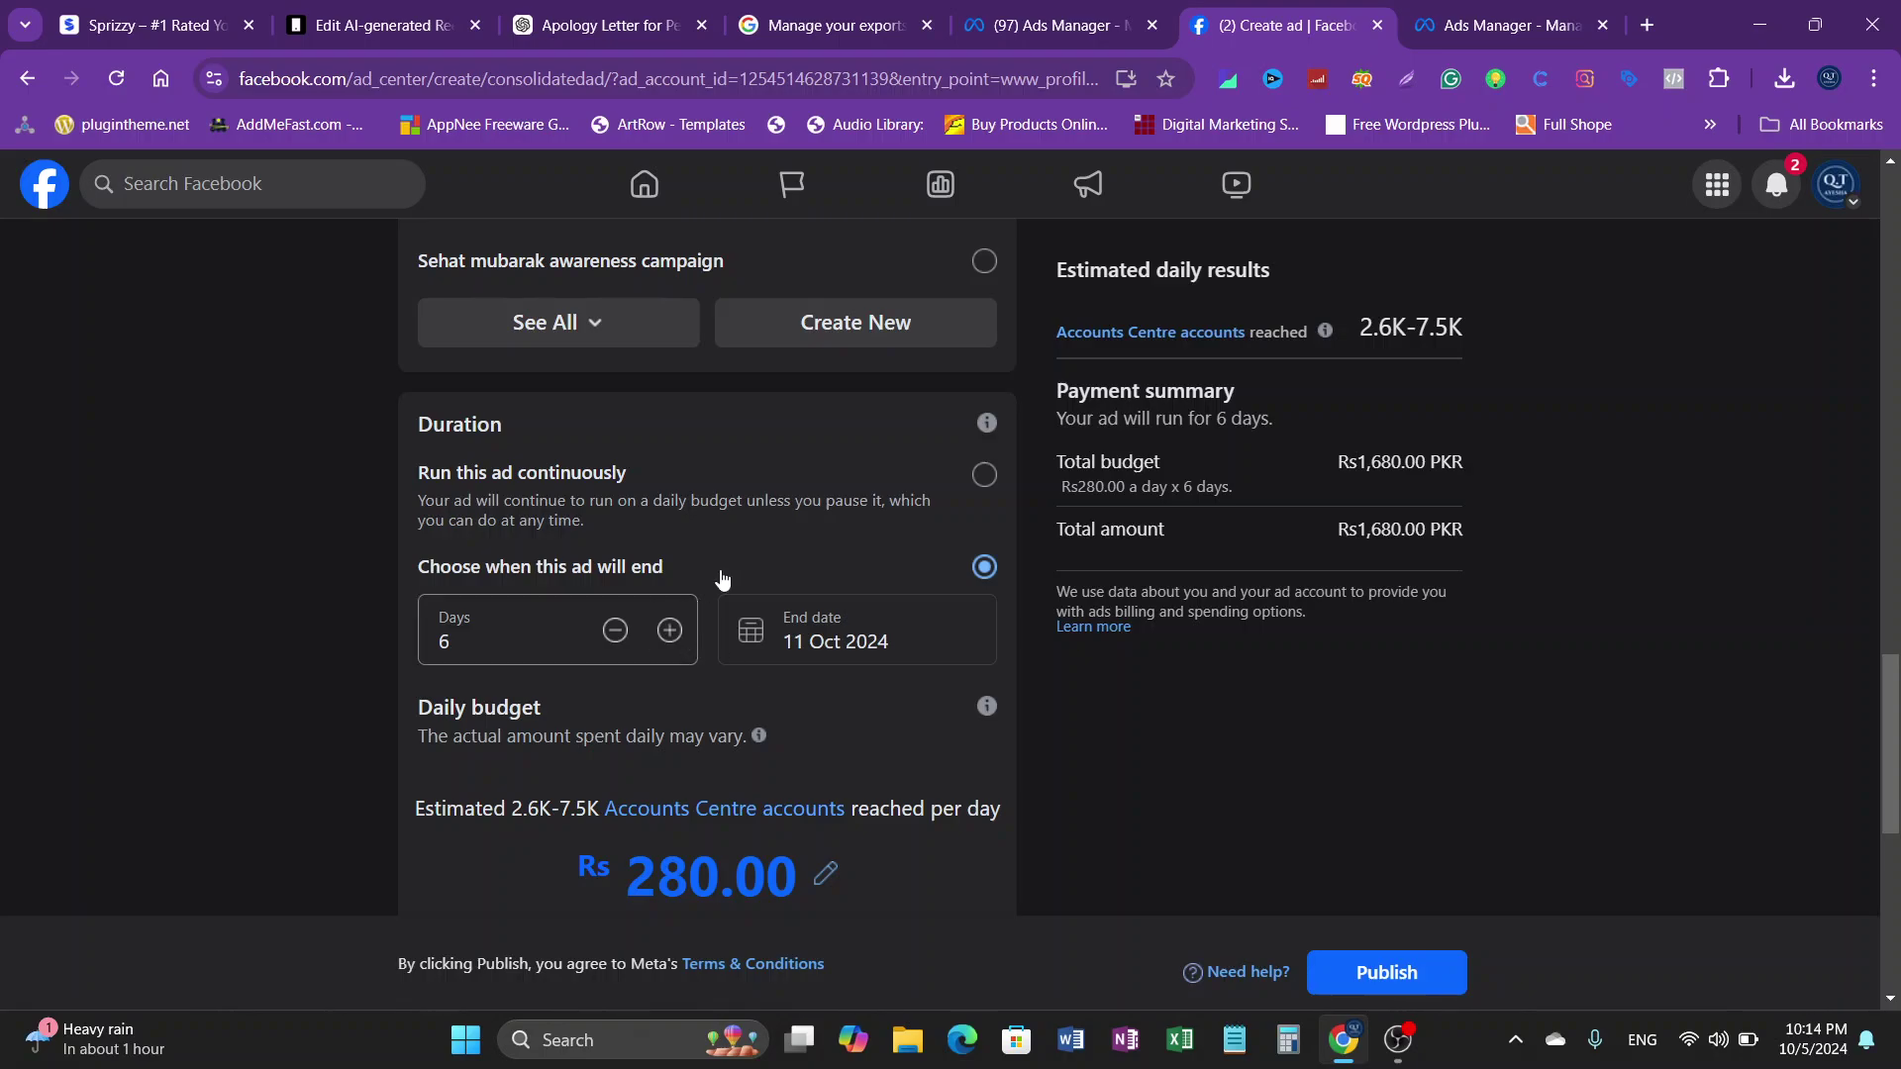
left_click(668, 633)
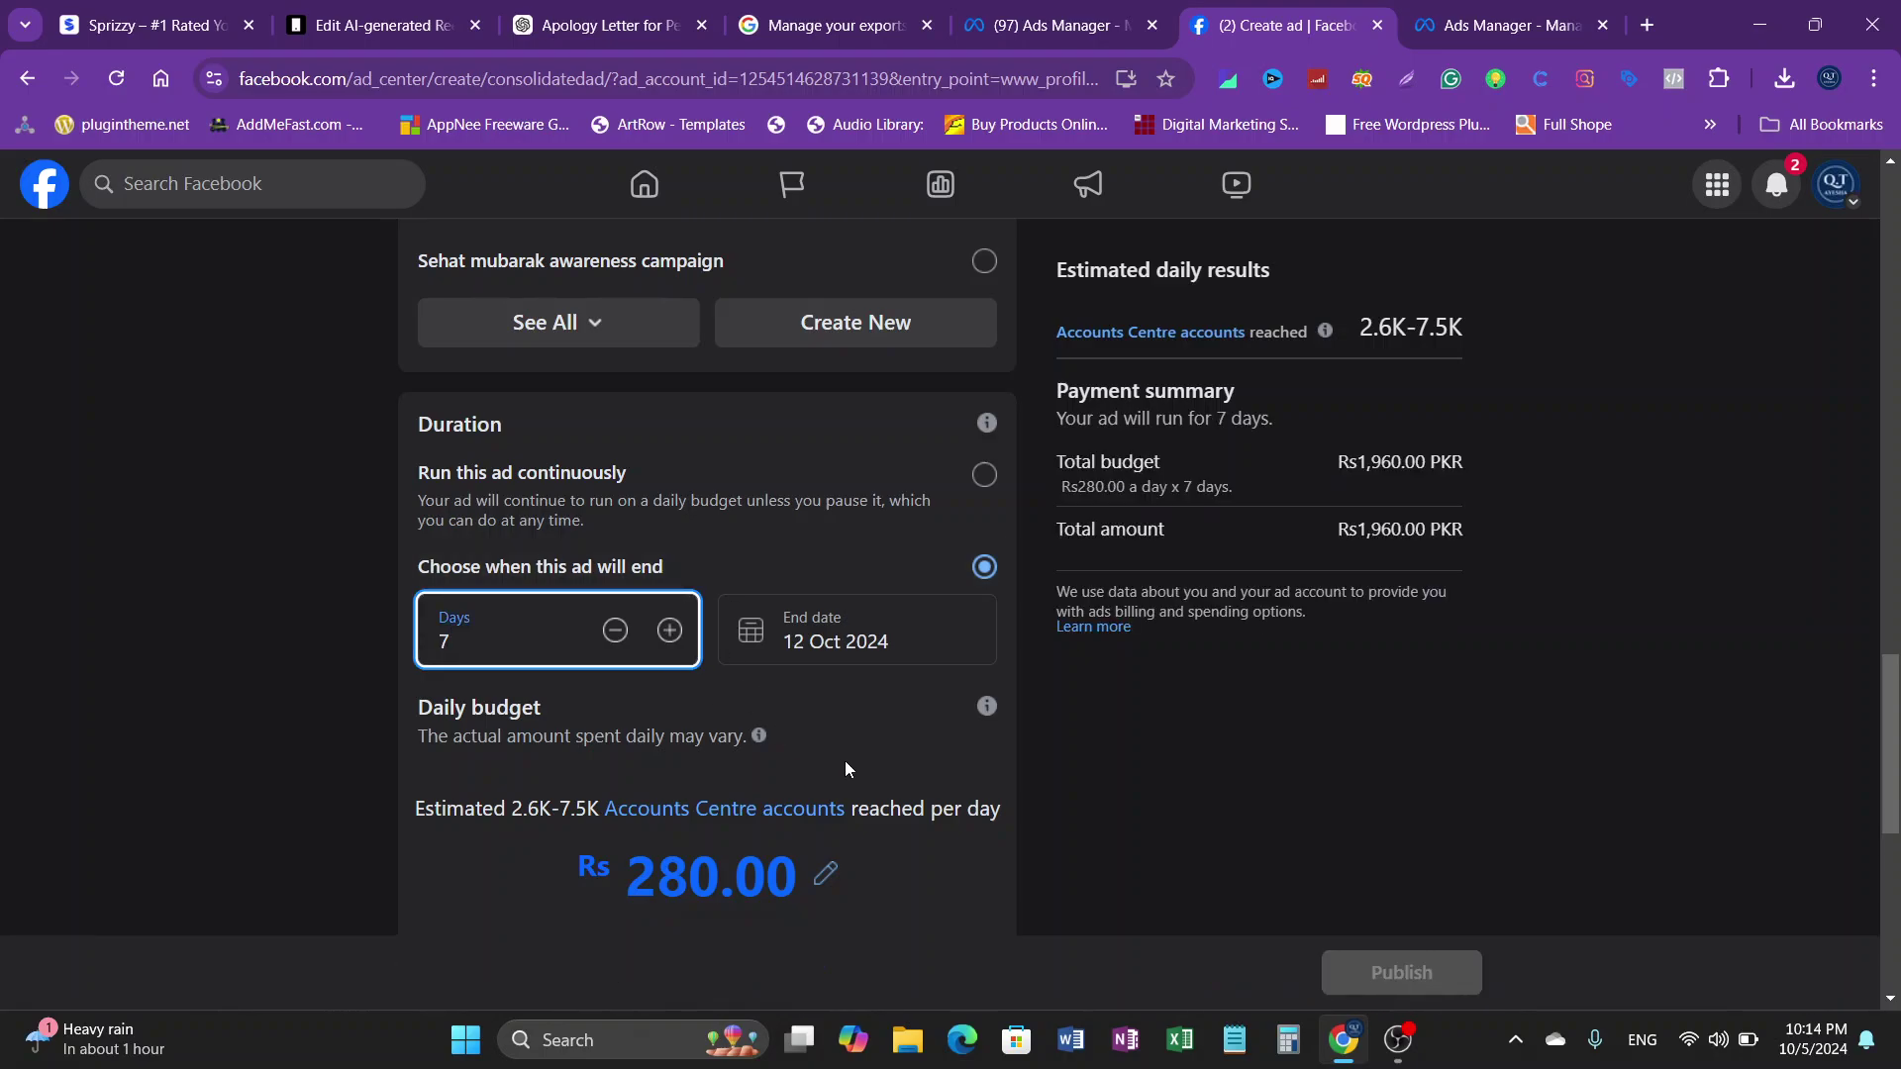
Step: Expand the full list of saved audiences and look through it along with the Advantage audience details
scroll(730, 706, "up", 4)
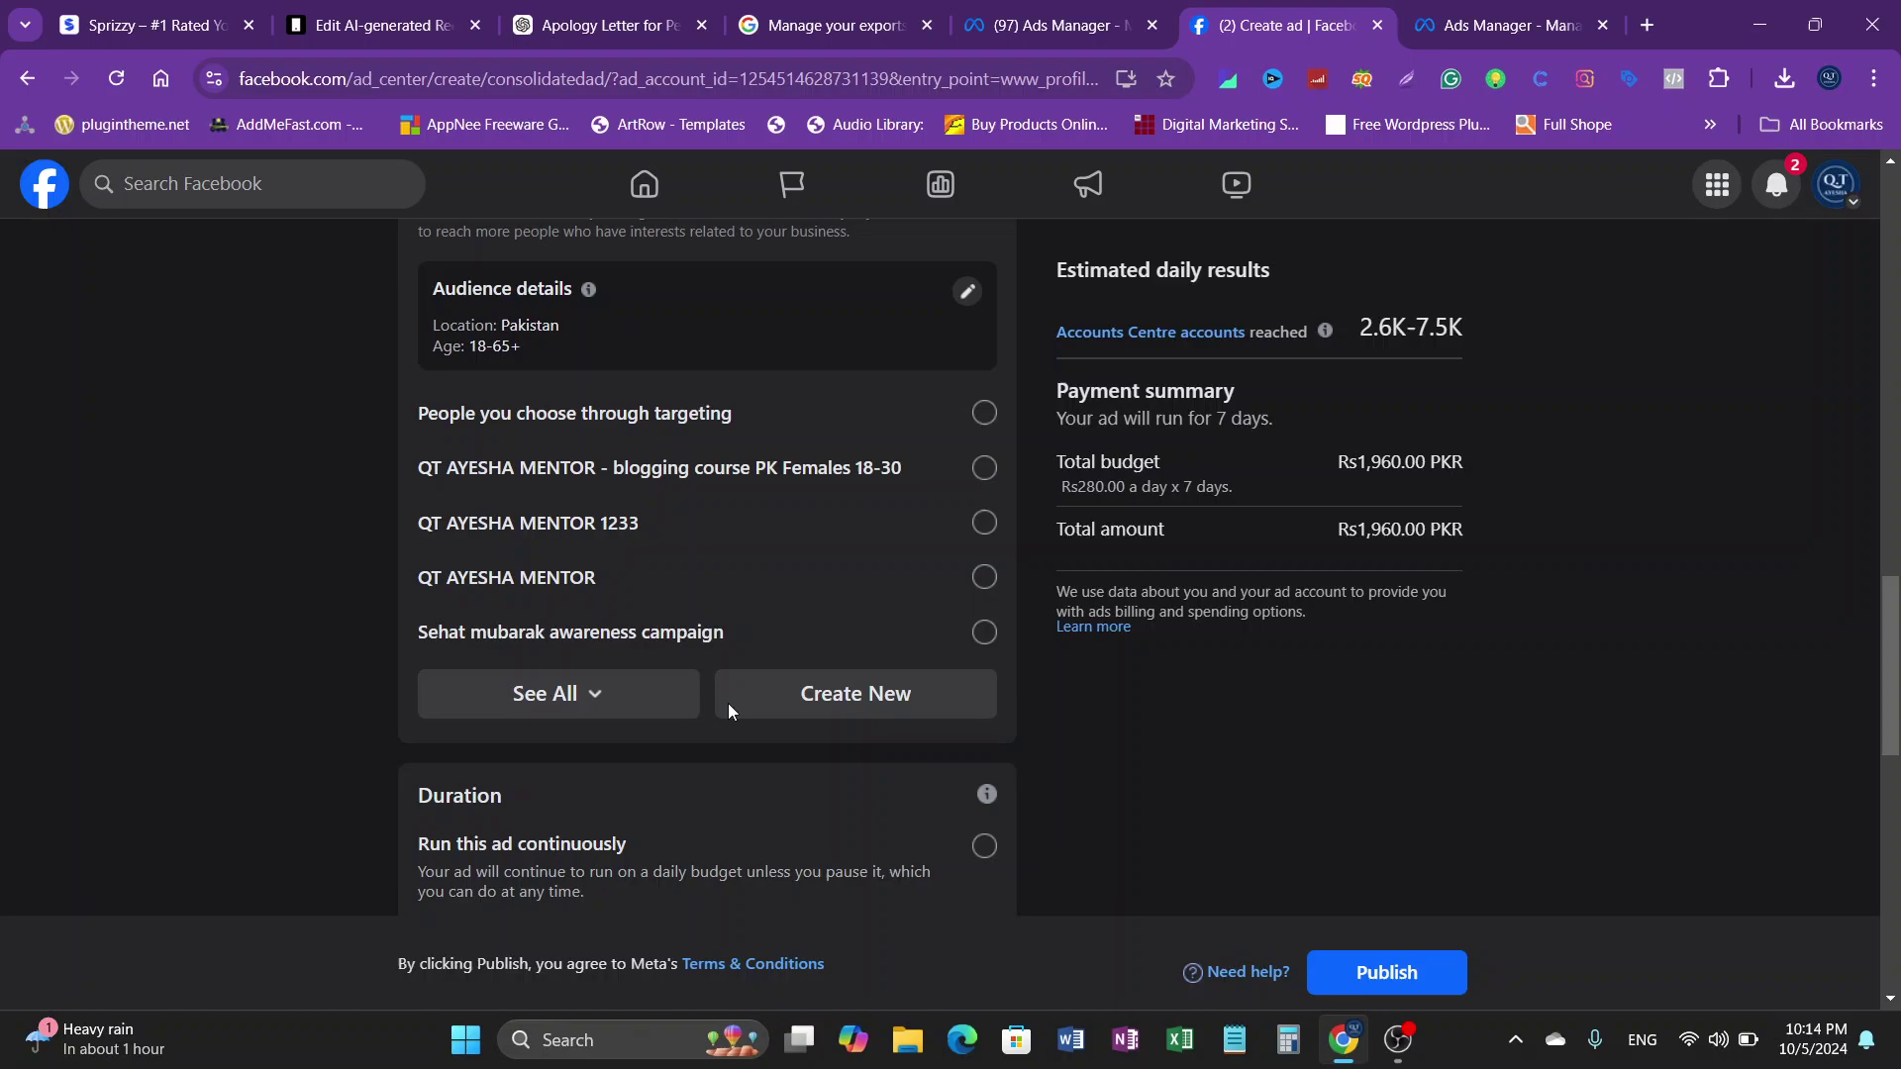
left_click(578, 689)
scroll(655, 782, "down", 8)
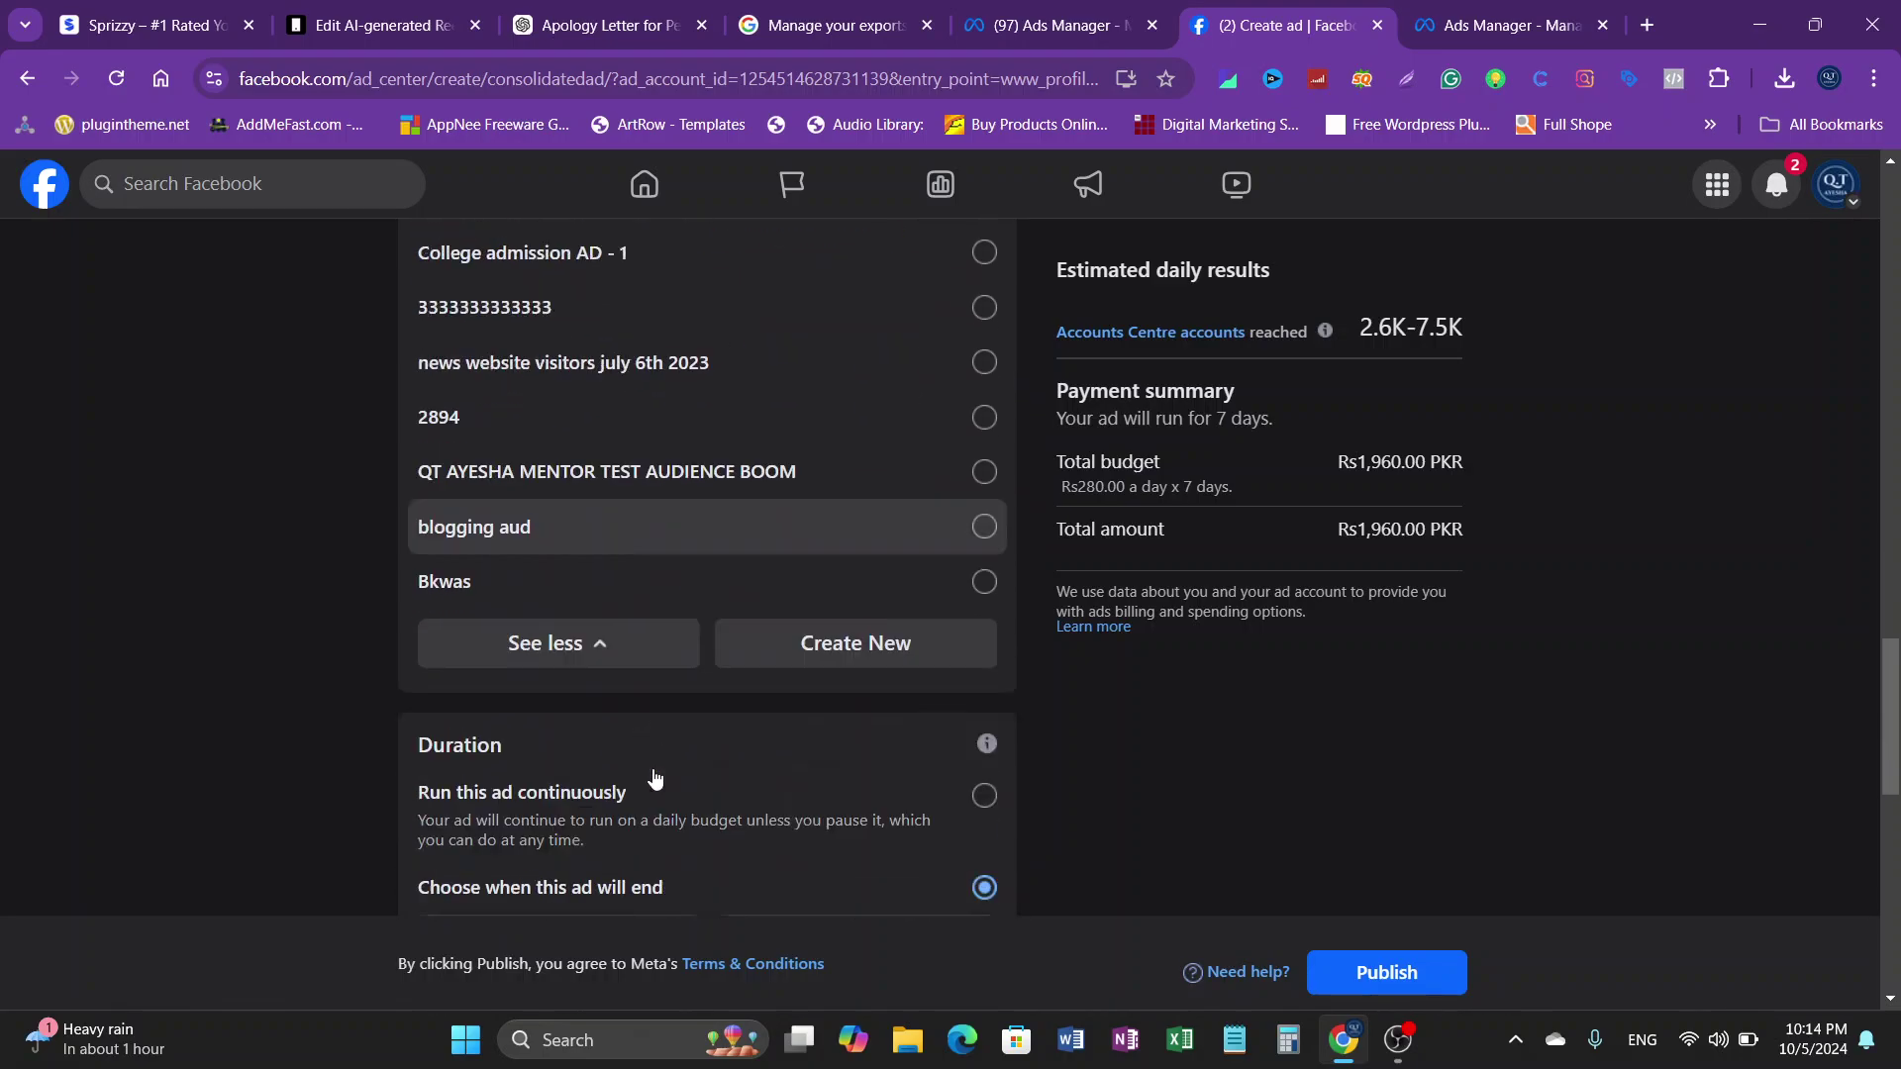
scroll(653, 780, "up", 14)
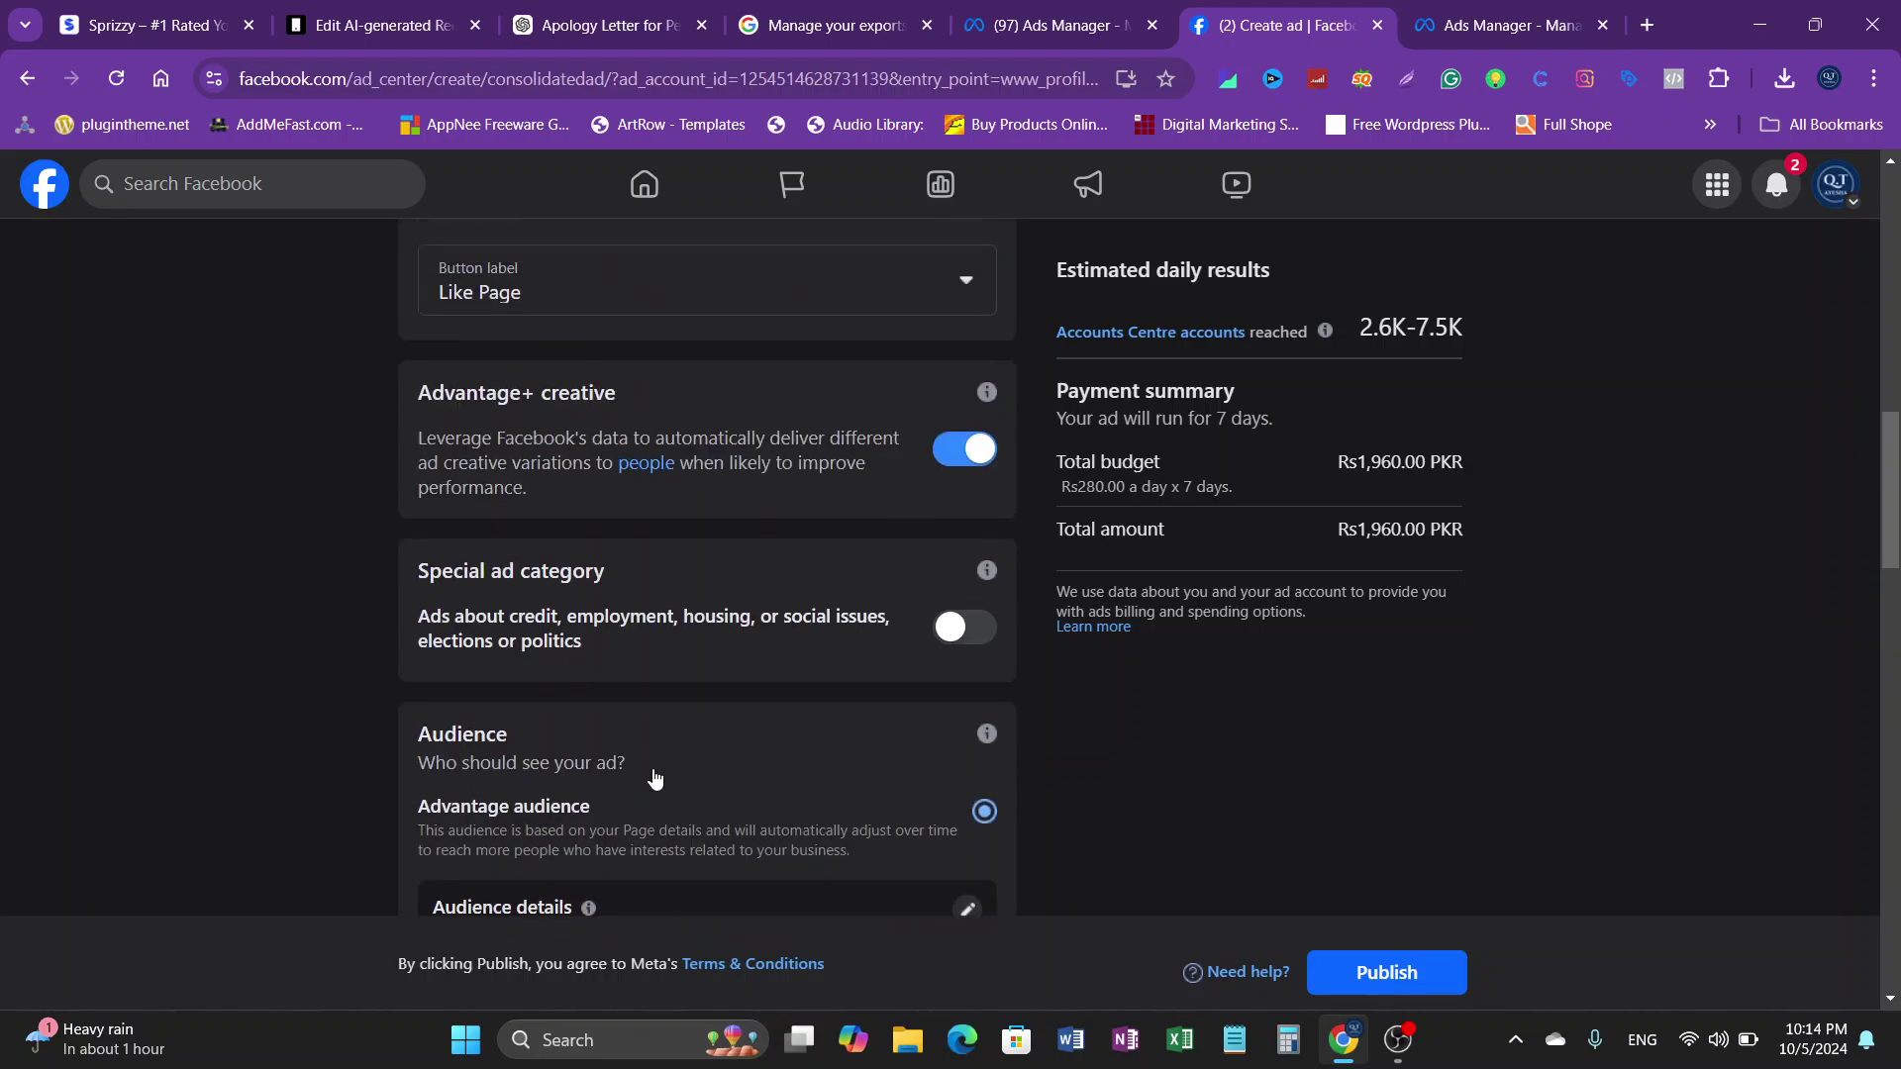
scroll(559, 768, "down", 1)
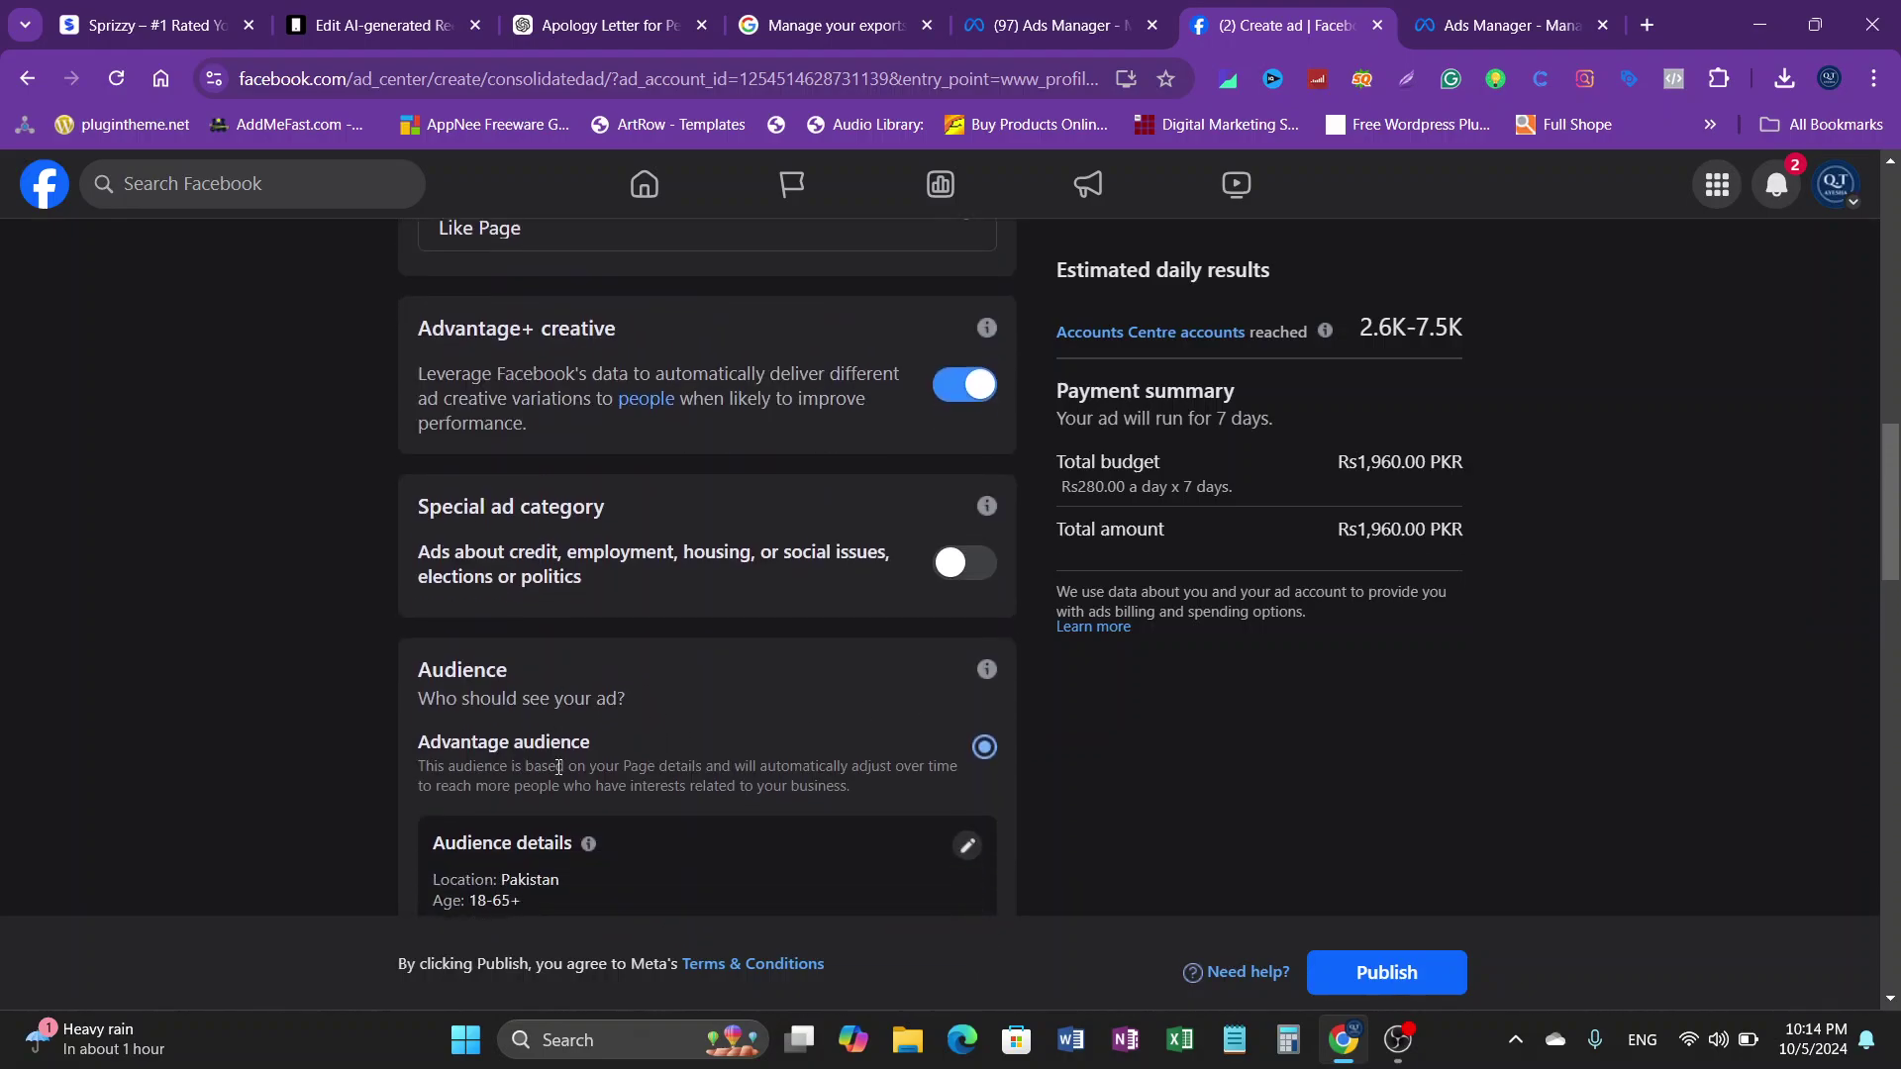
scroll(585, 711, "down", 2)
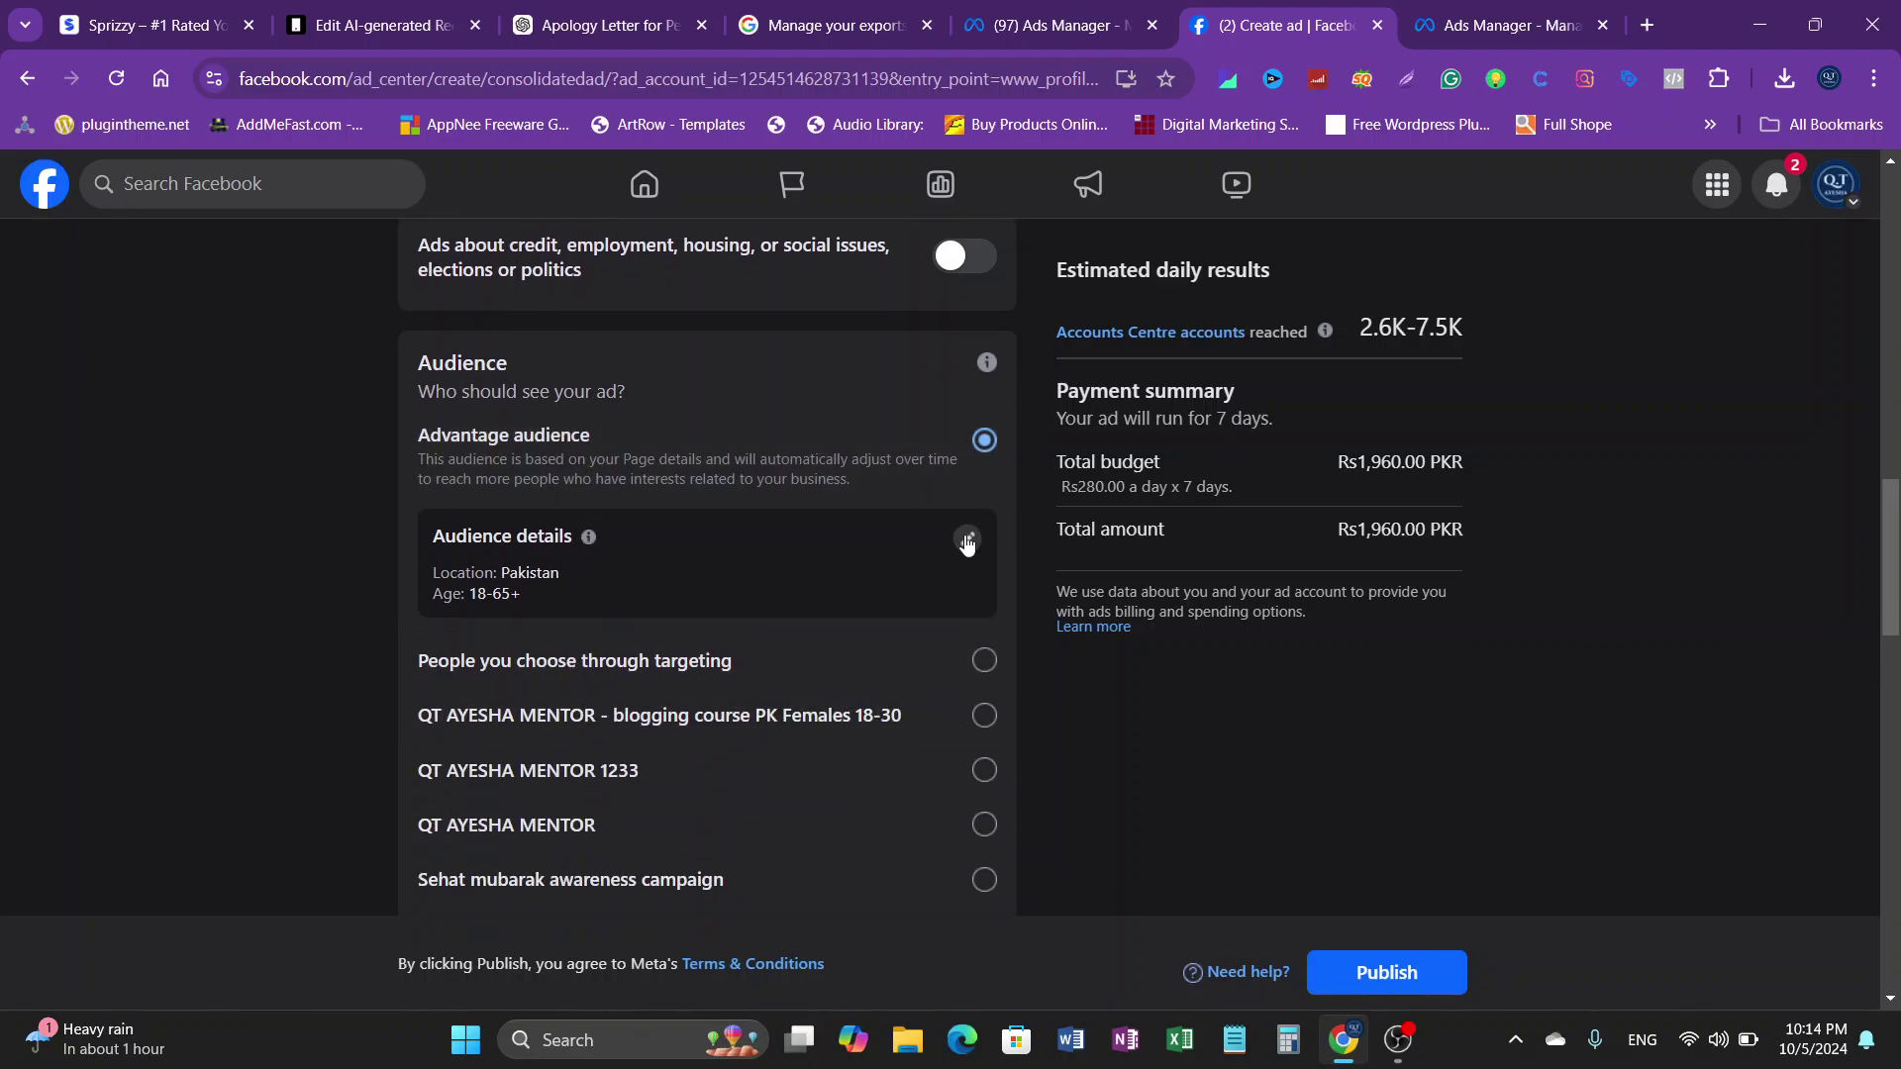
Step: Edit the Advantage audience to target women aged 18 to 50
left_click(967, 542)
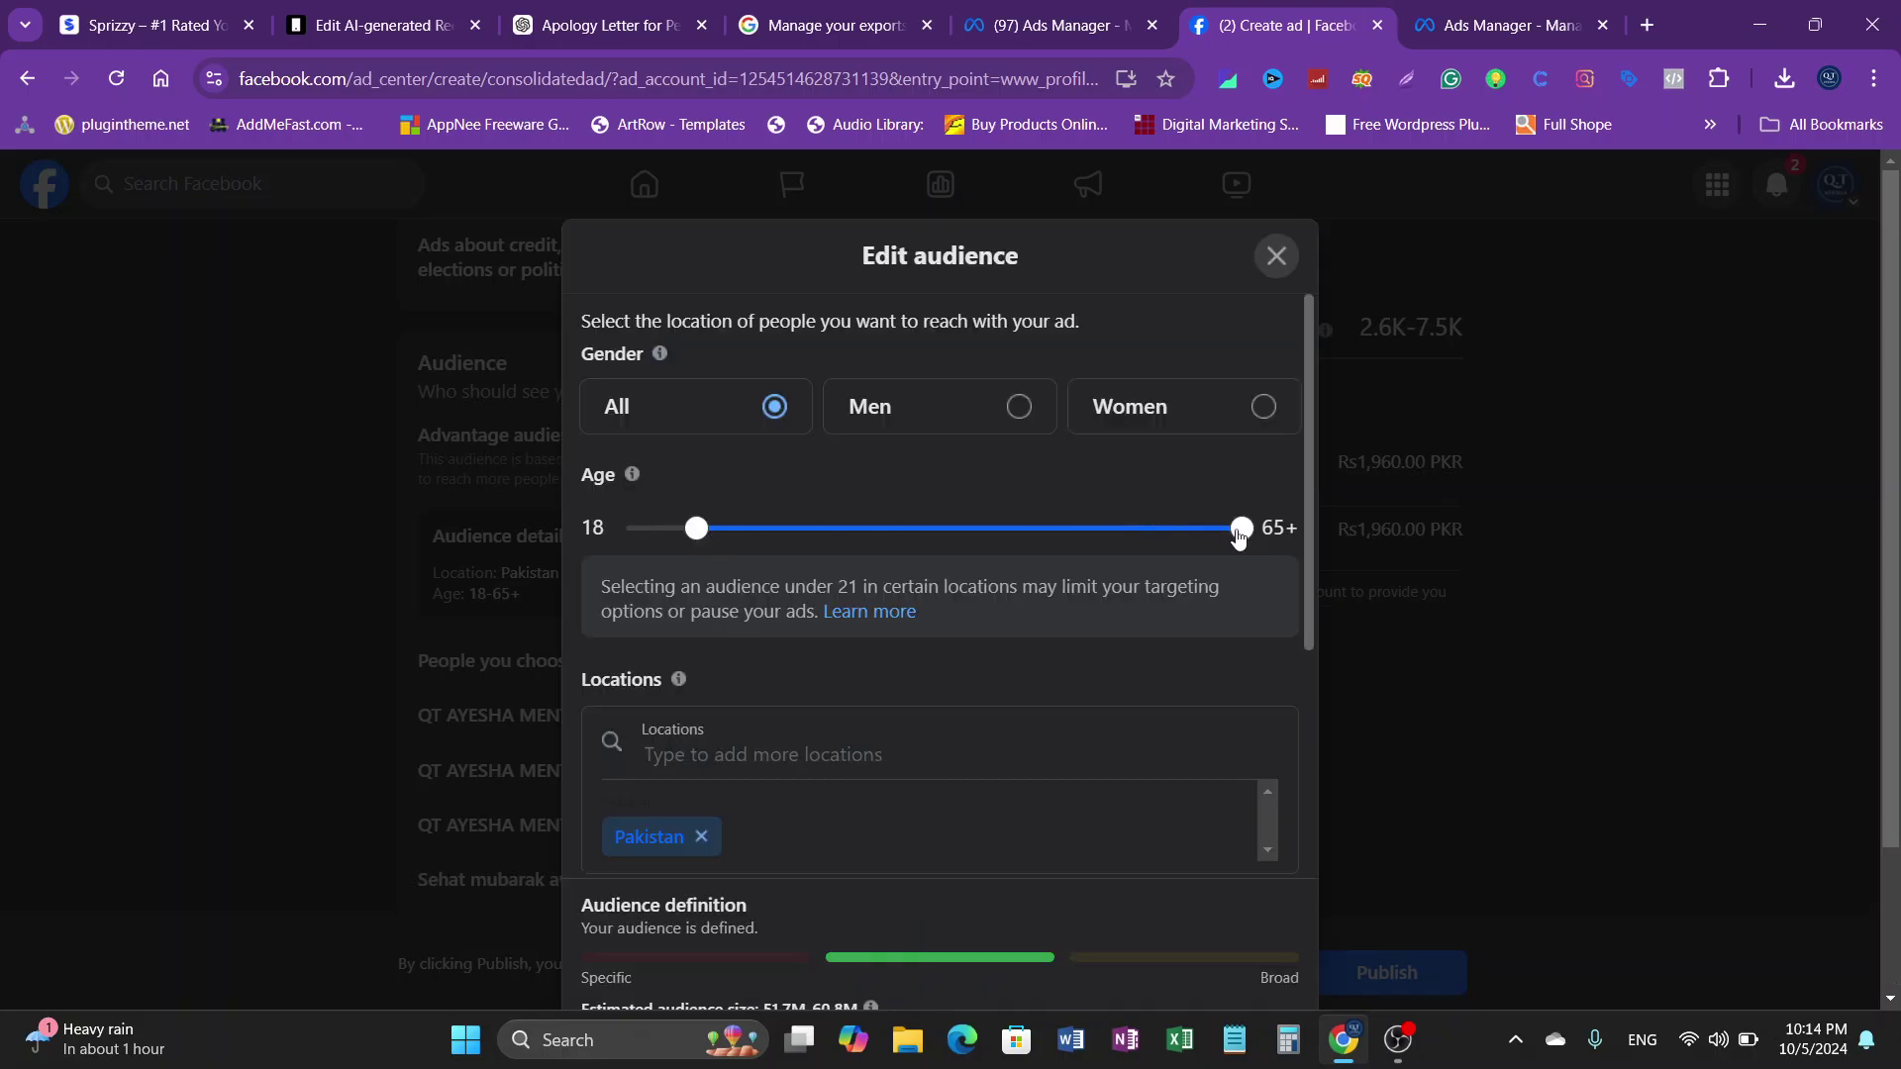
left_click_drag(1239, 536, 1196, 530)
left_click(1112, 410)
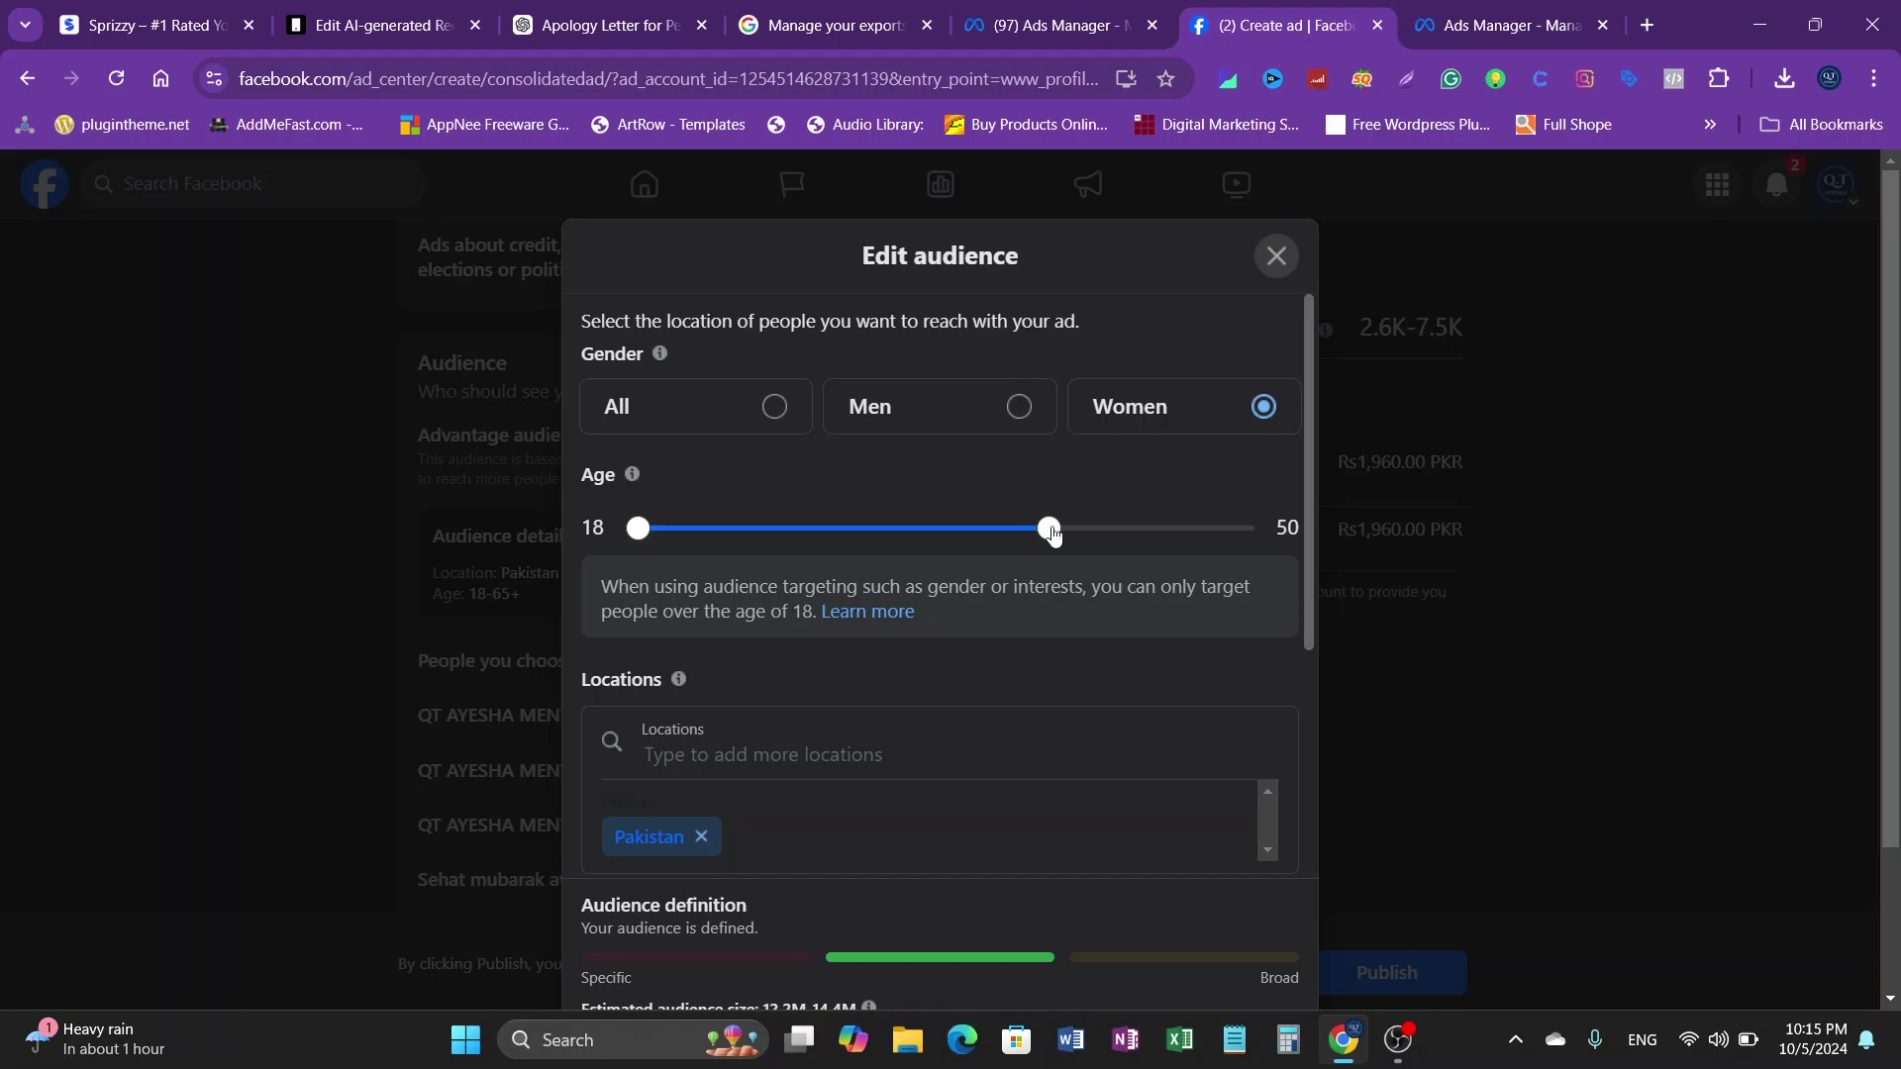
Step: Examine the audience's location setting, its map and the detailed targeting options
scroll(742, 495, "down", 3)
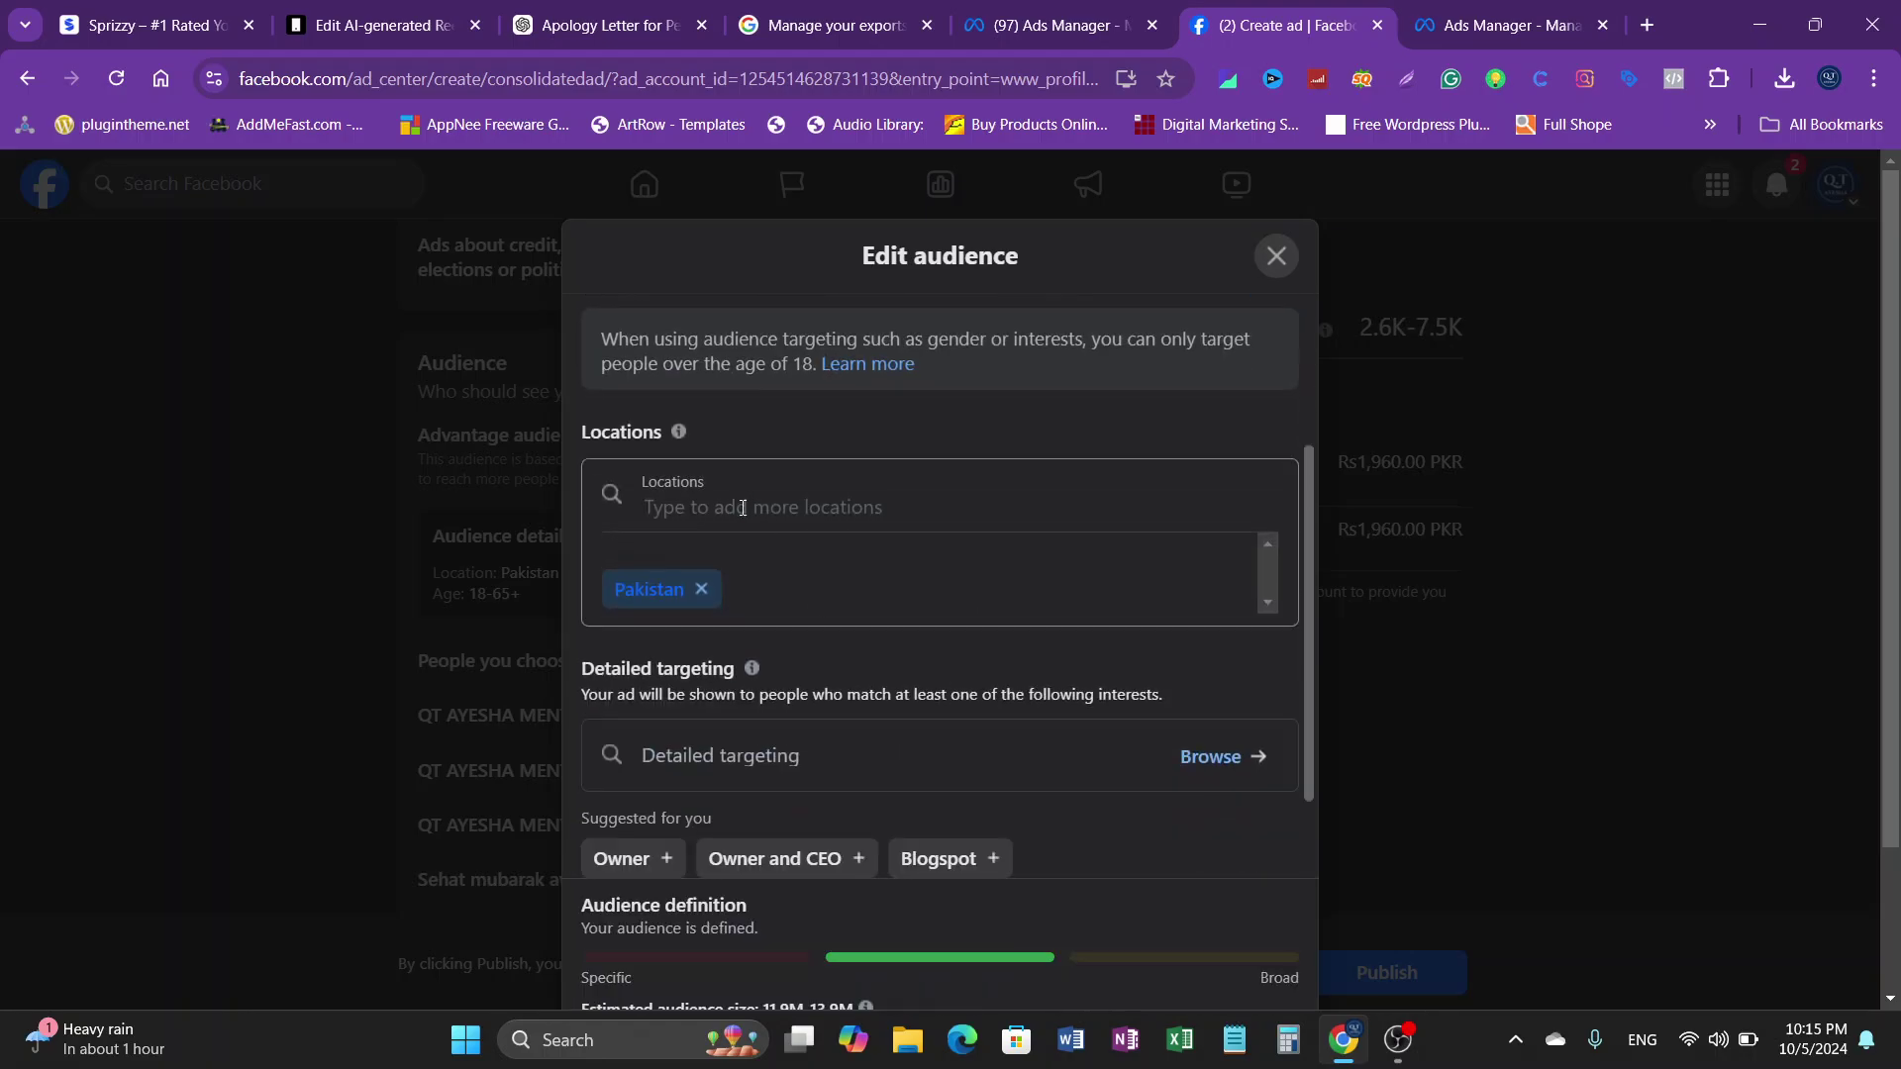
left_click(742, 508)
scroll(1043, 744, "down", 3)
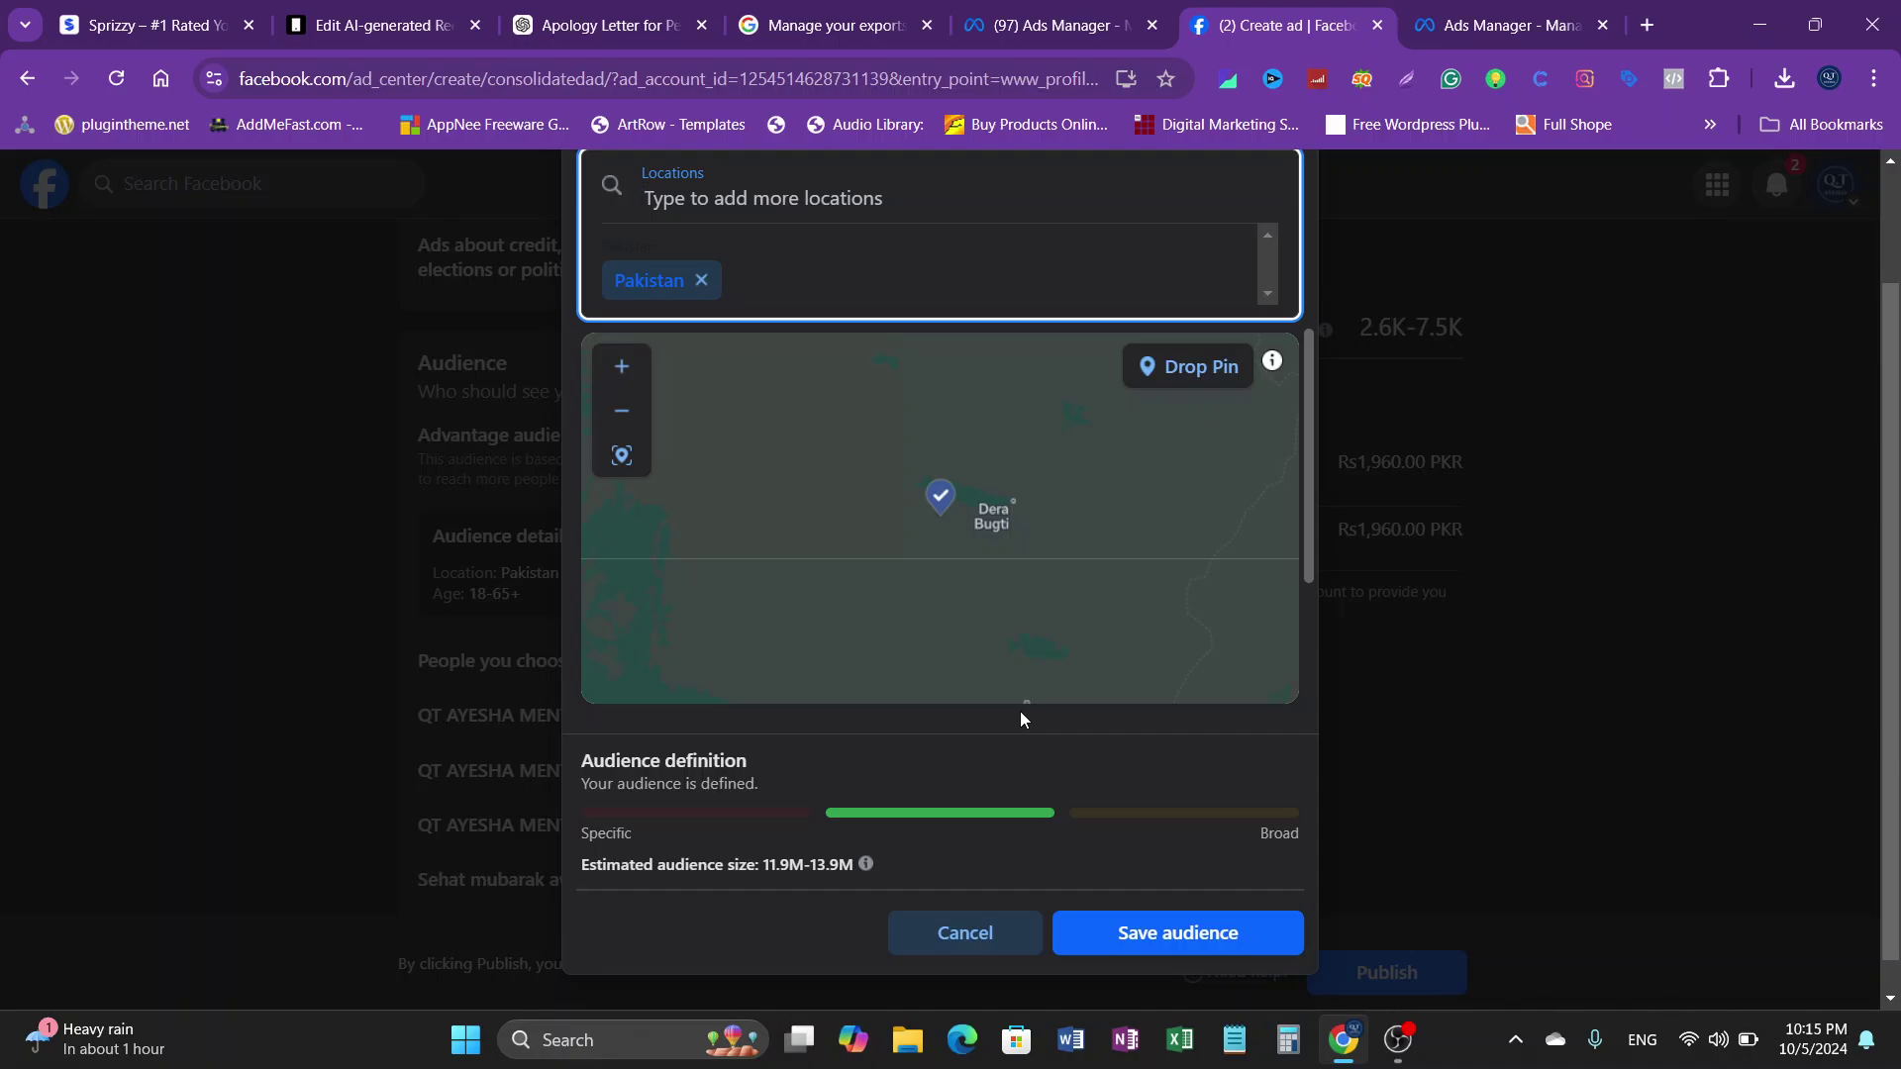
left_click(947, 752)
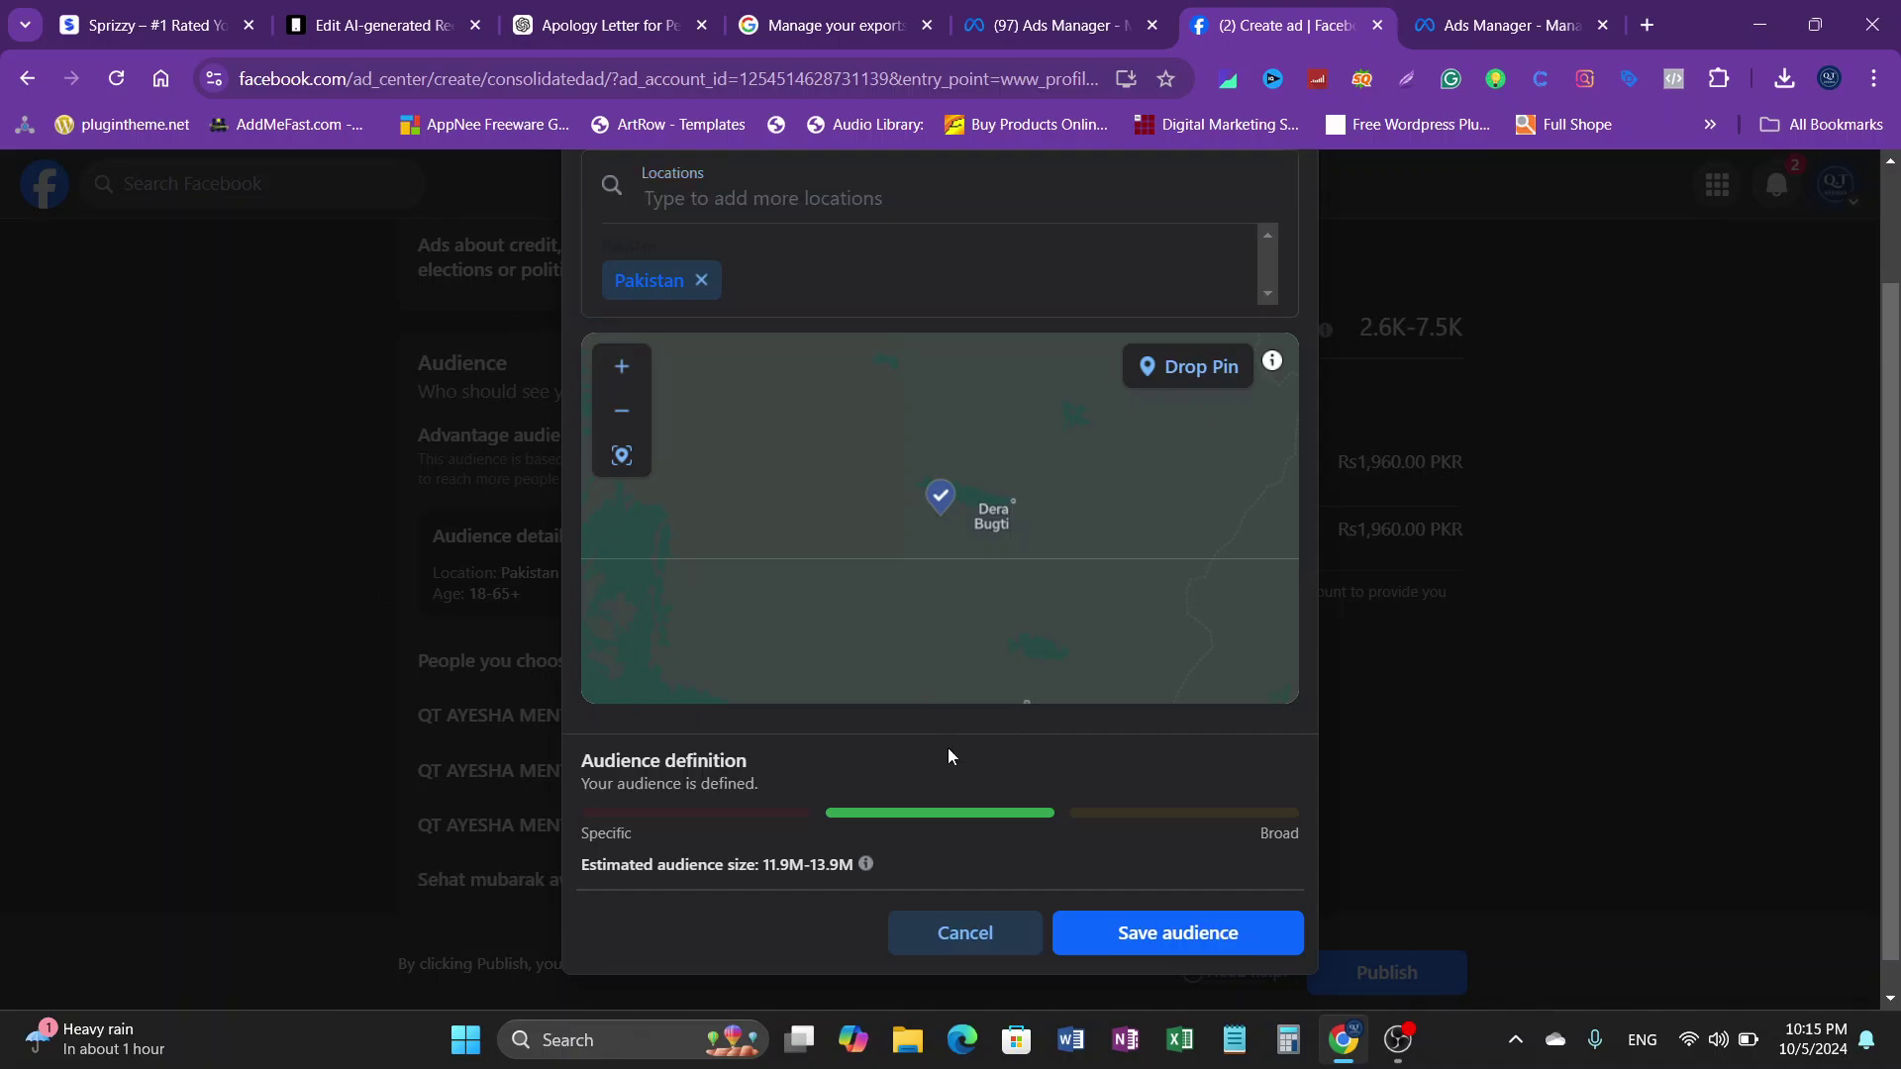
scroll(836, 356, "up", 1)
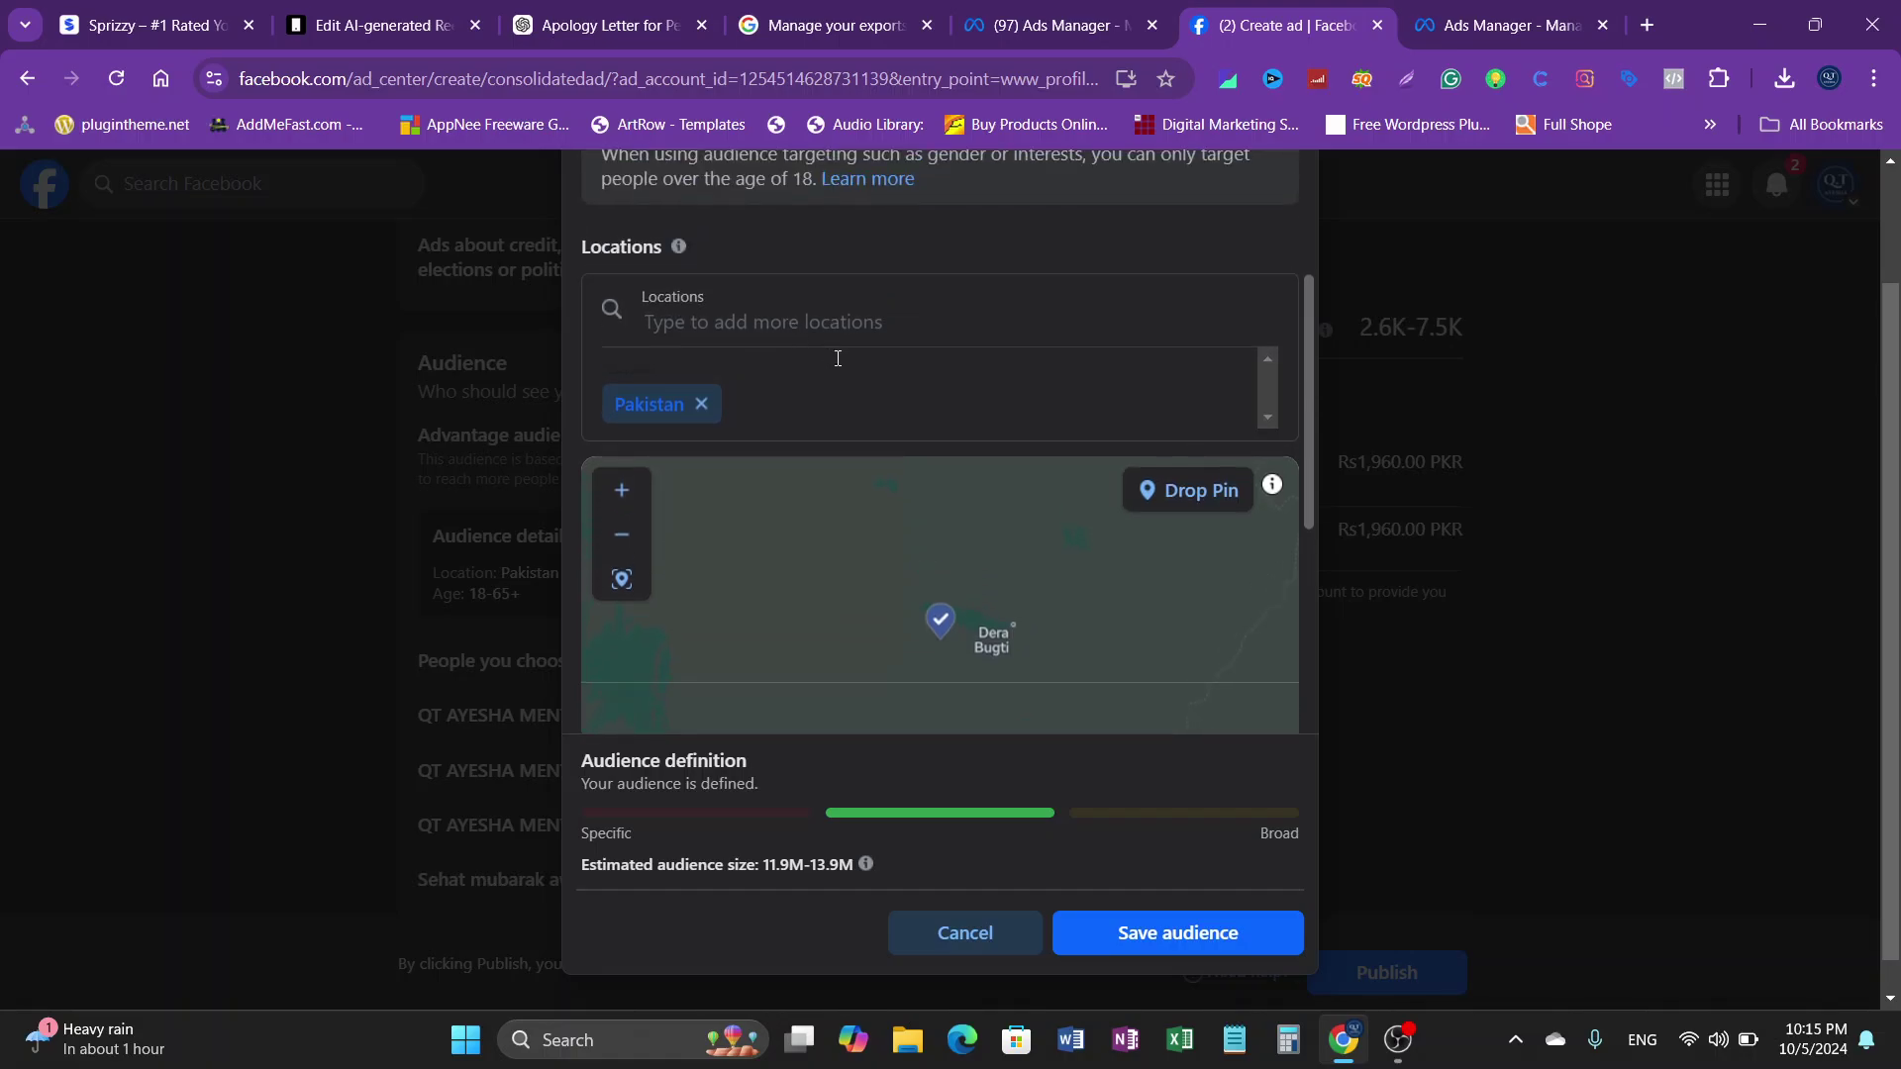
scroll(837, 357, "down", 4)
scroll(835, 618, "down", 1)
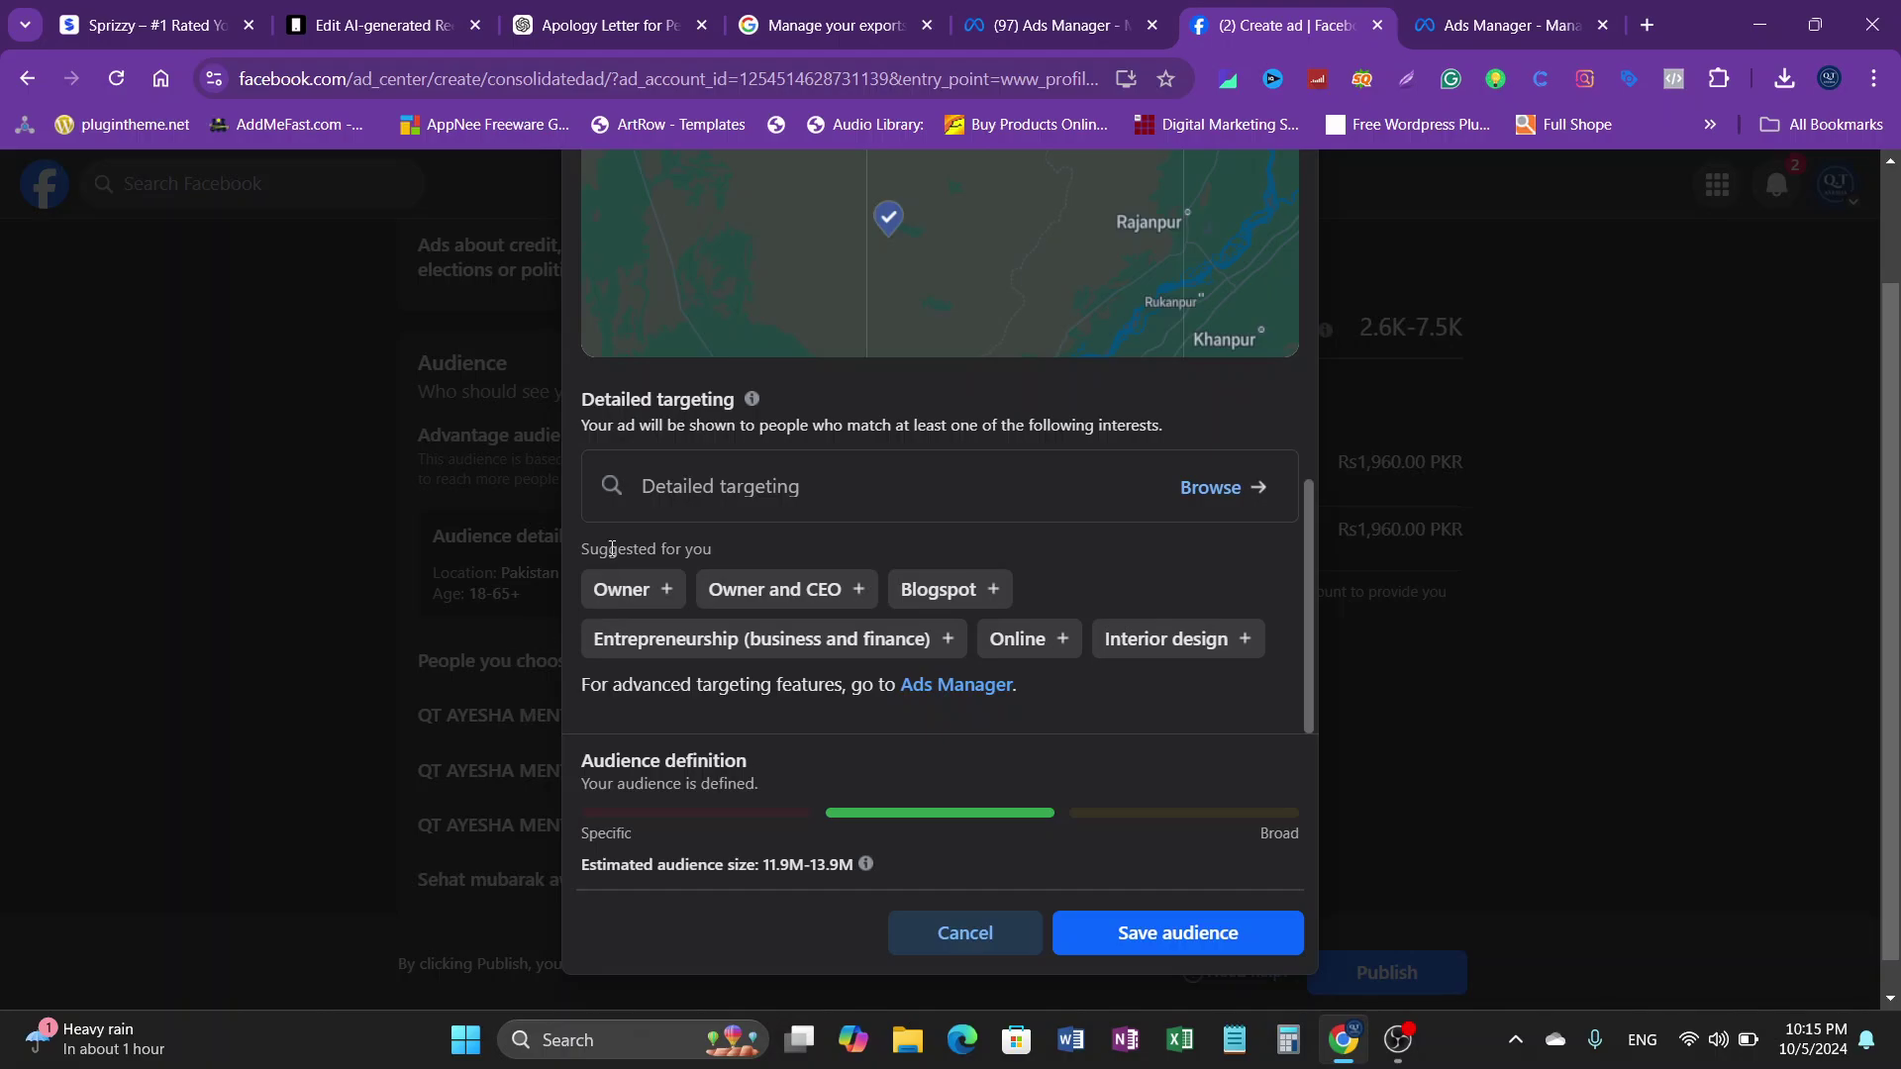
Step: Add the interest "Digital marketing (marketing)" to the audience's detailed targeting
left_click(698, 485)
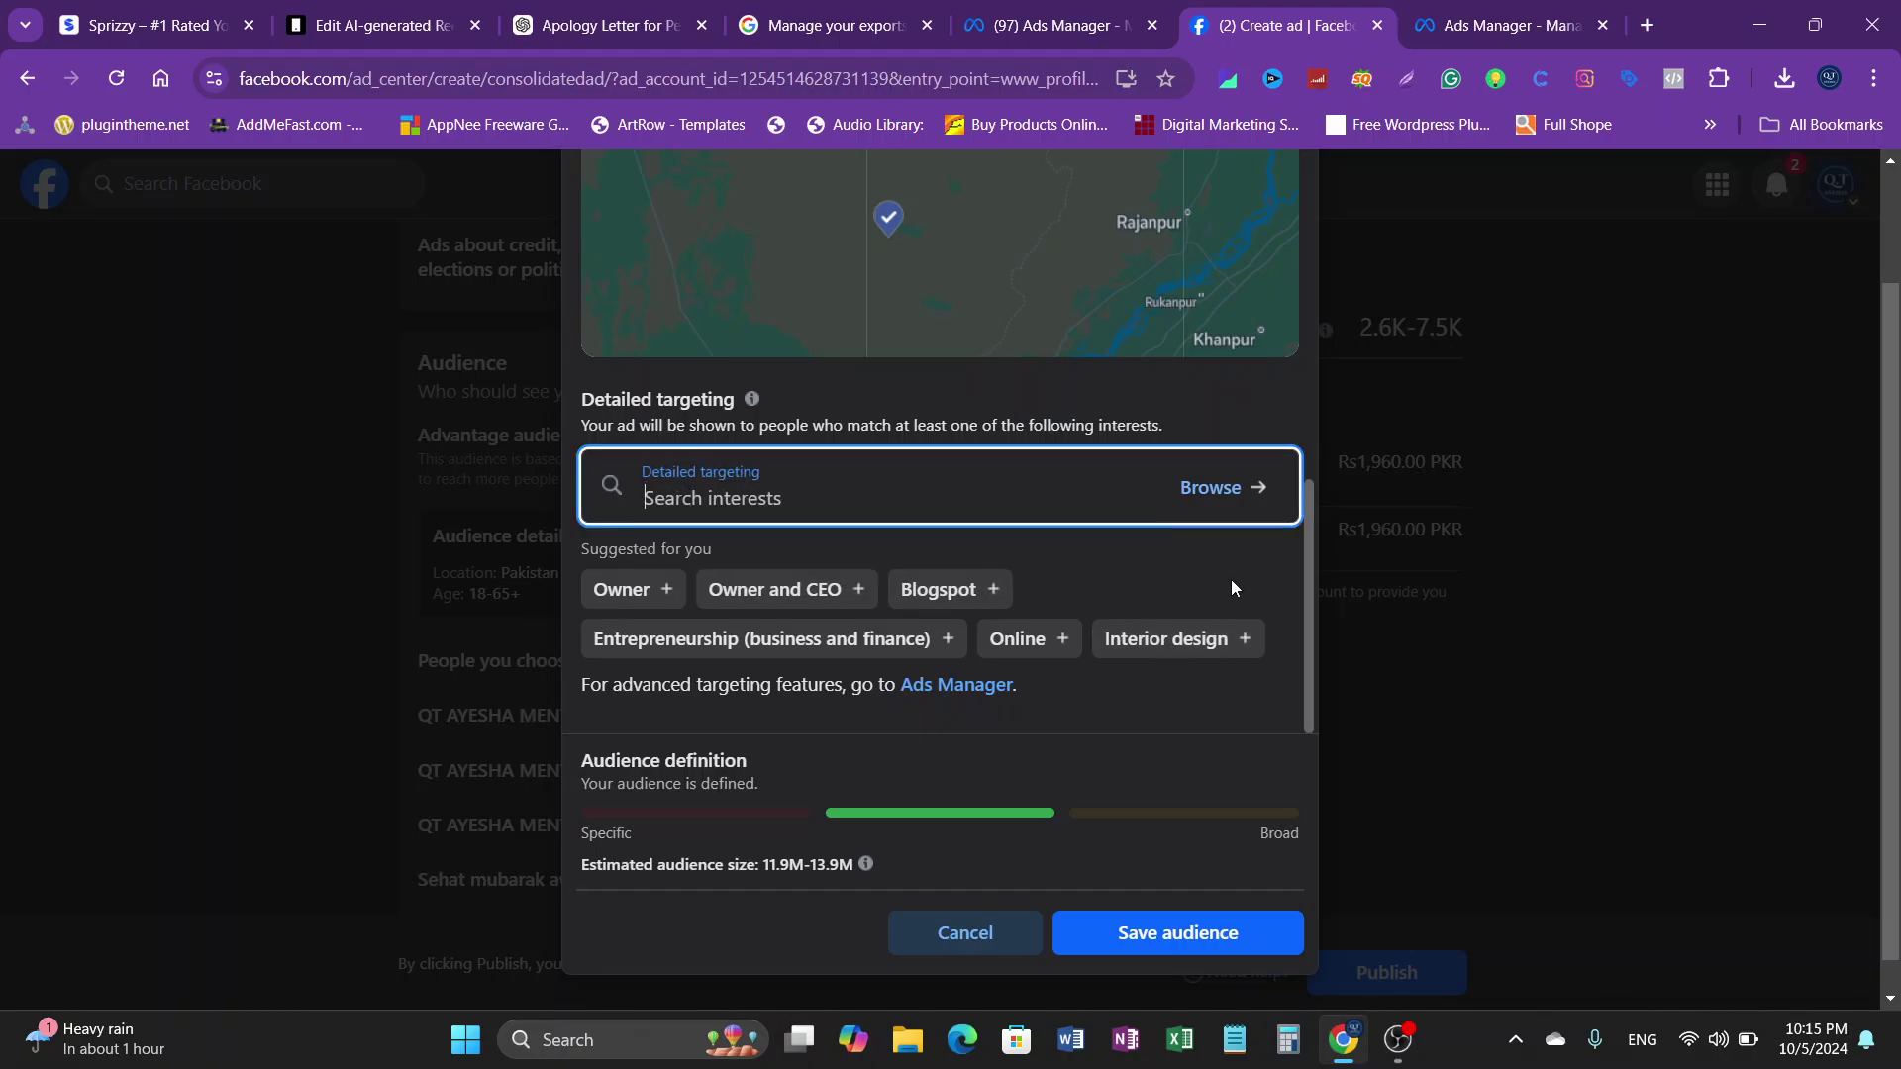
type("digital")
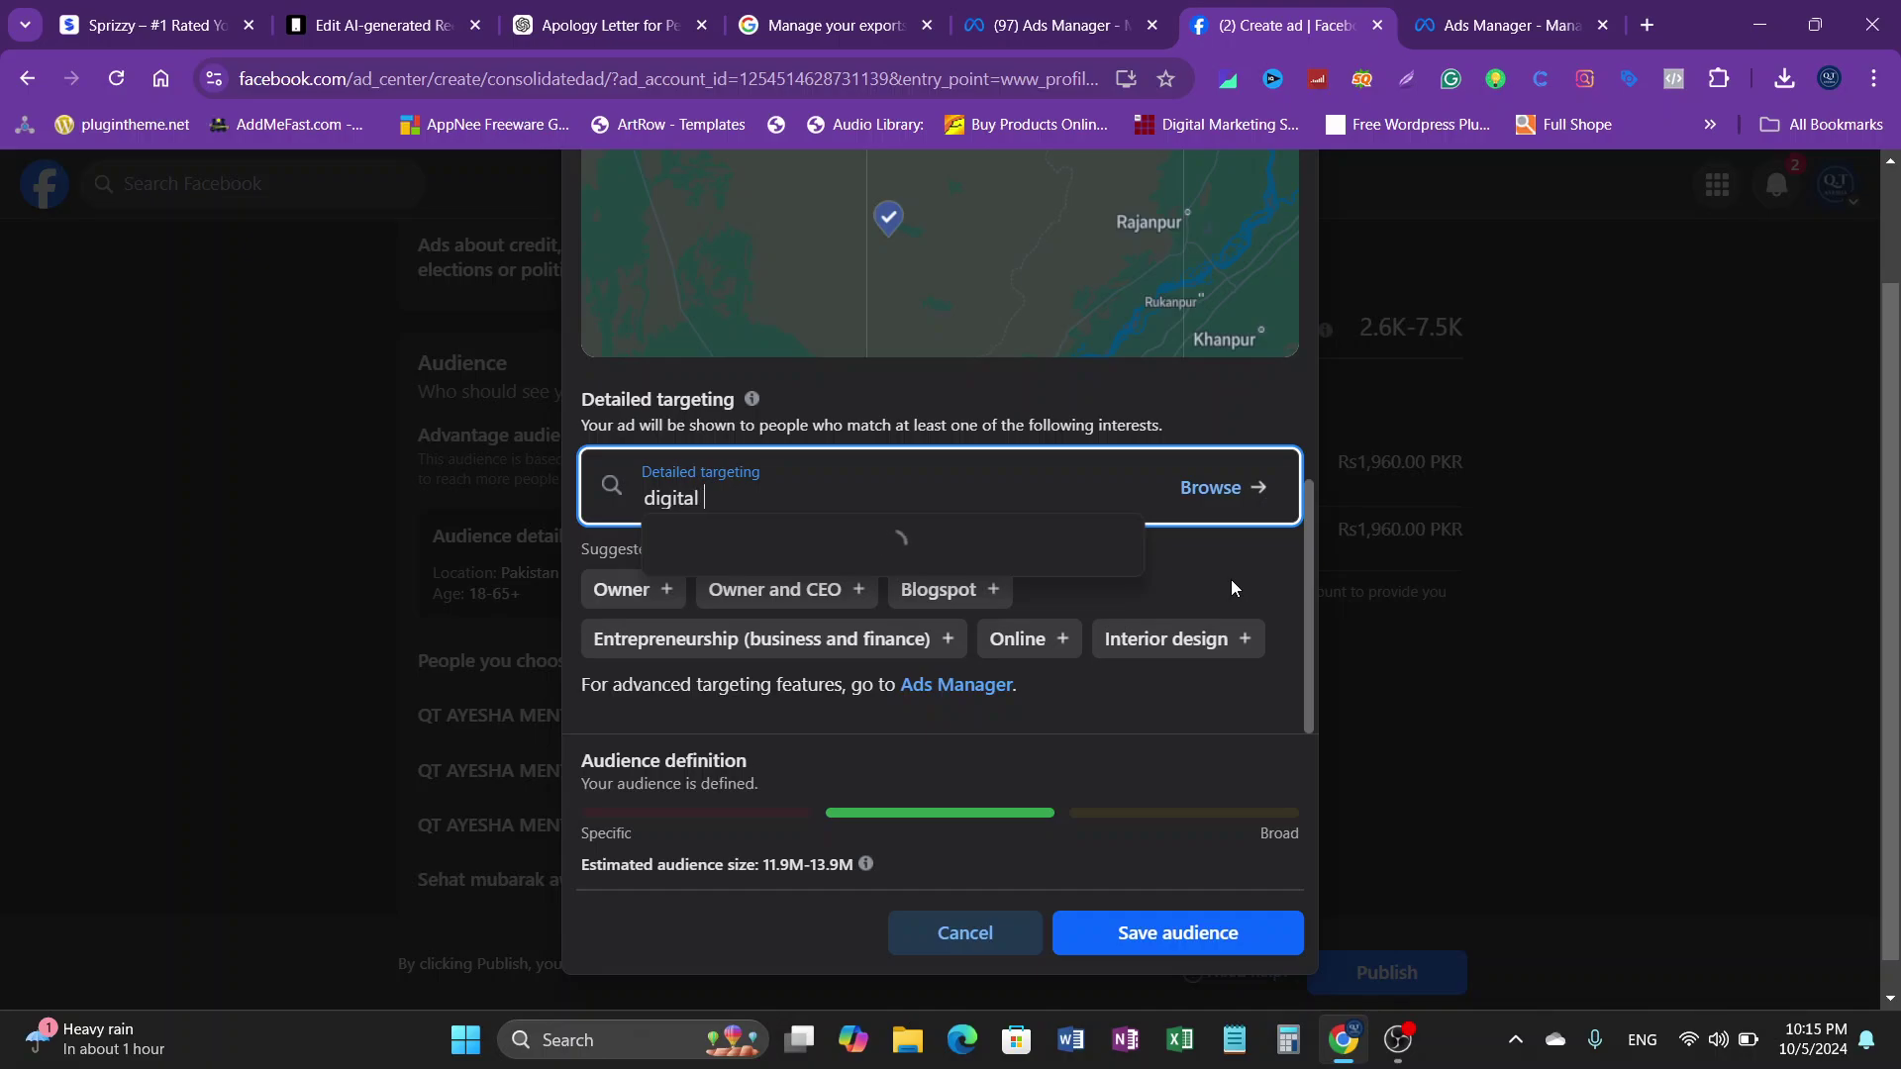
type(" marketing")
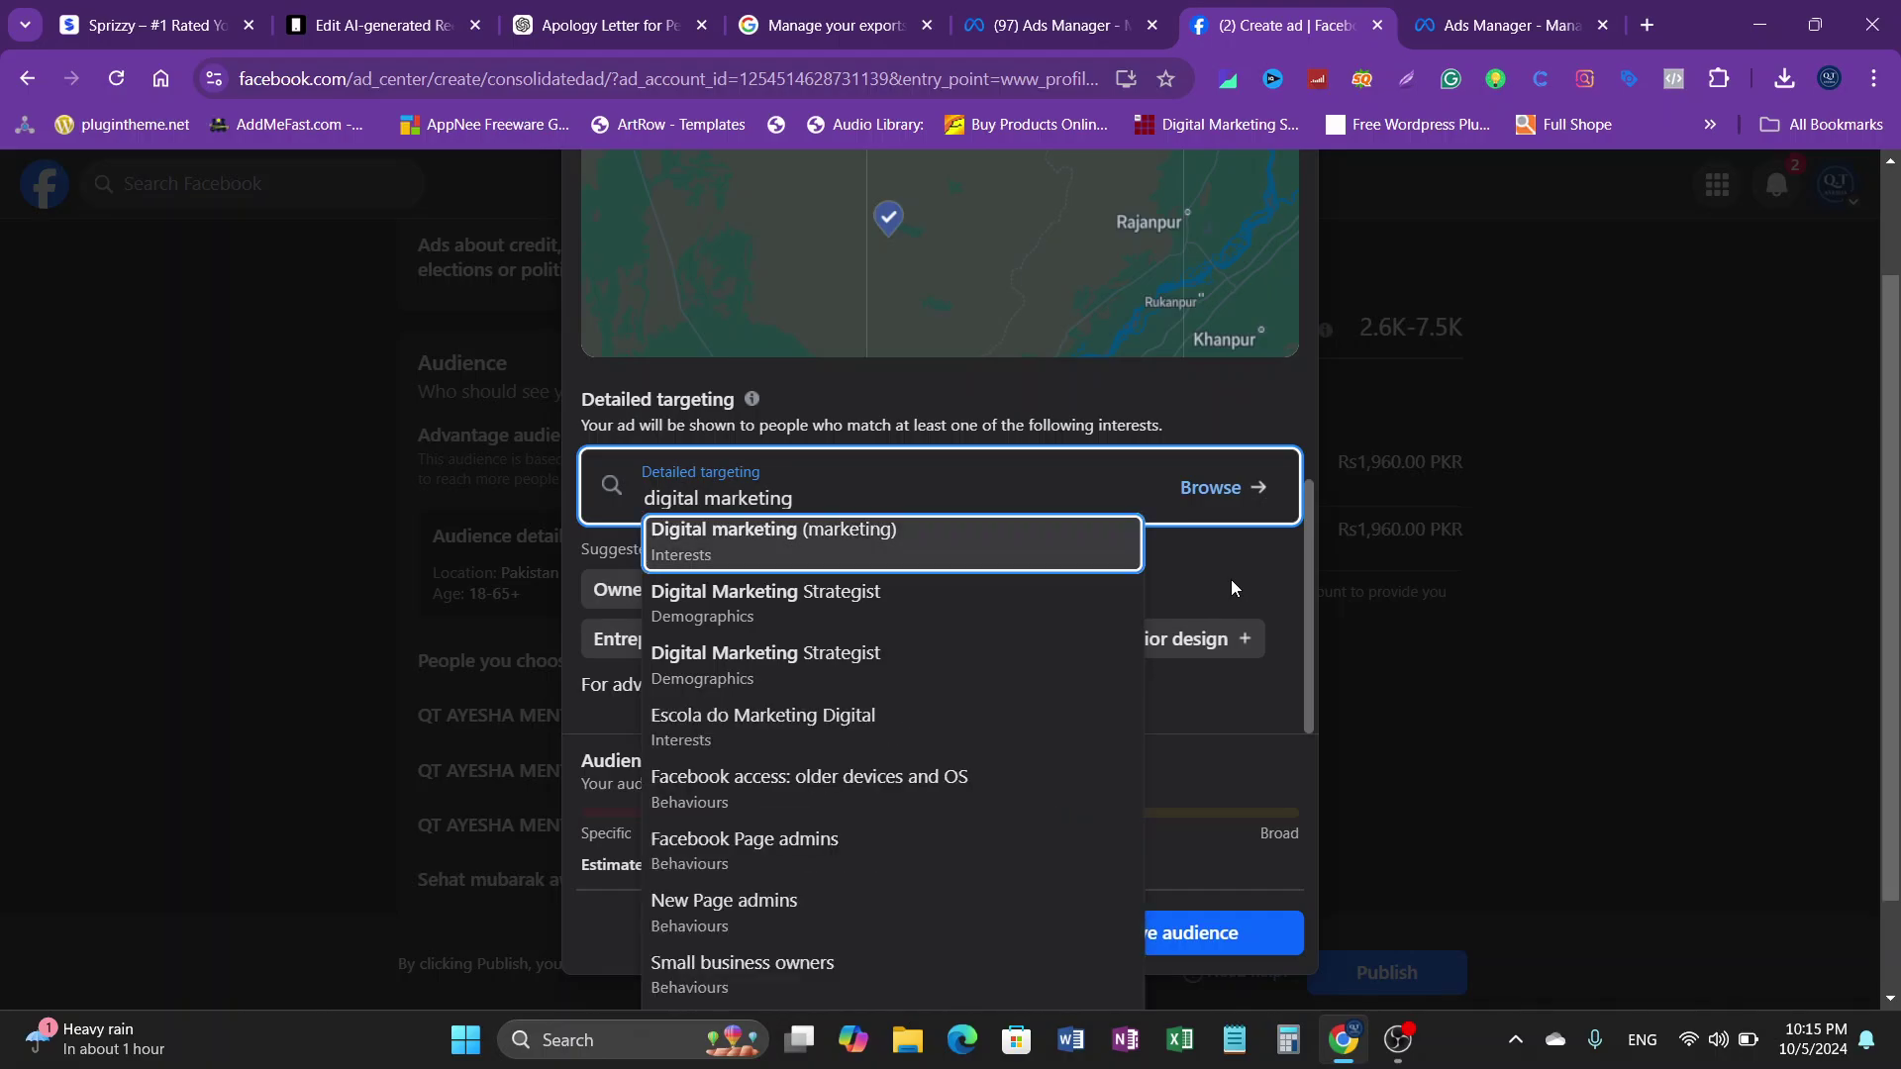
key("Return")
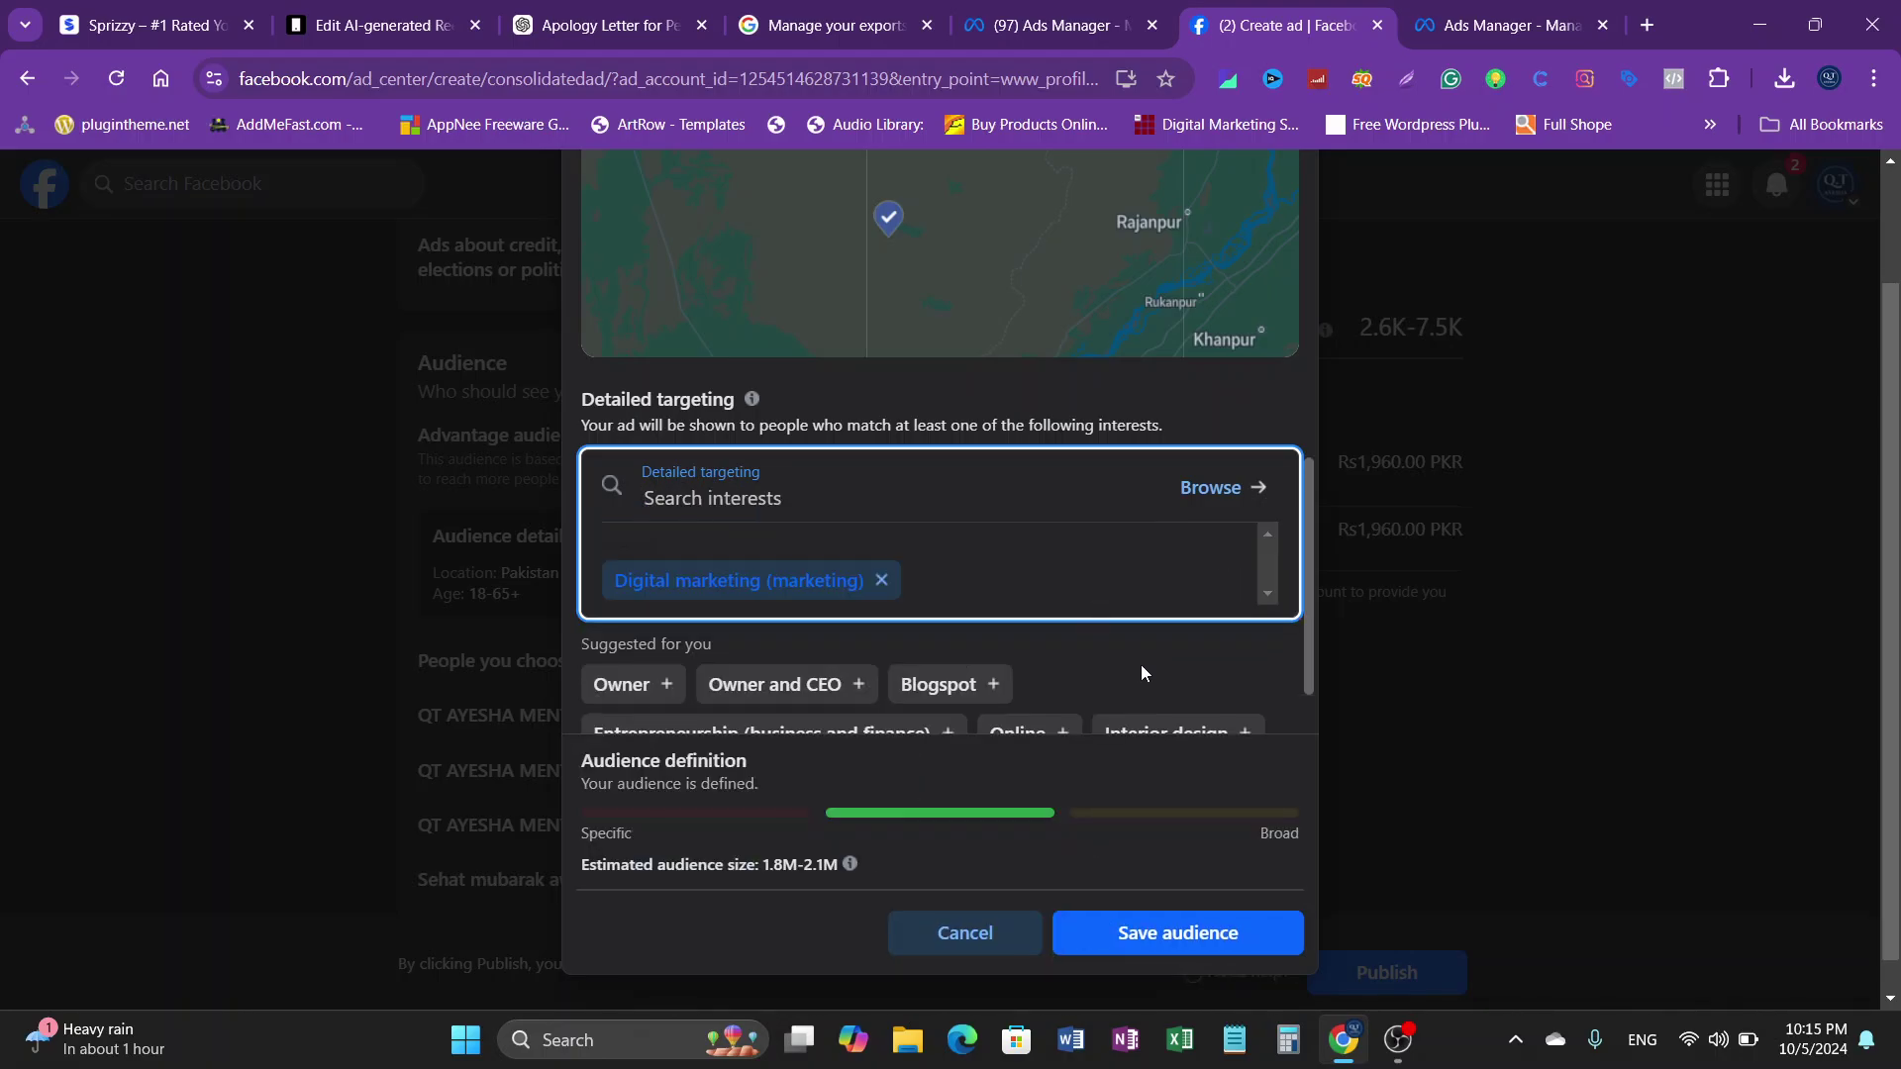
left_click(1141, 673)
scroll(1089, 693, "down", 1)
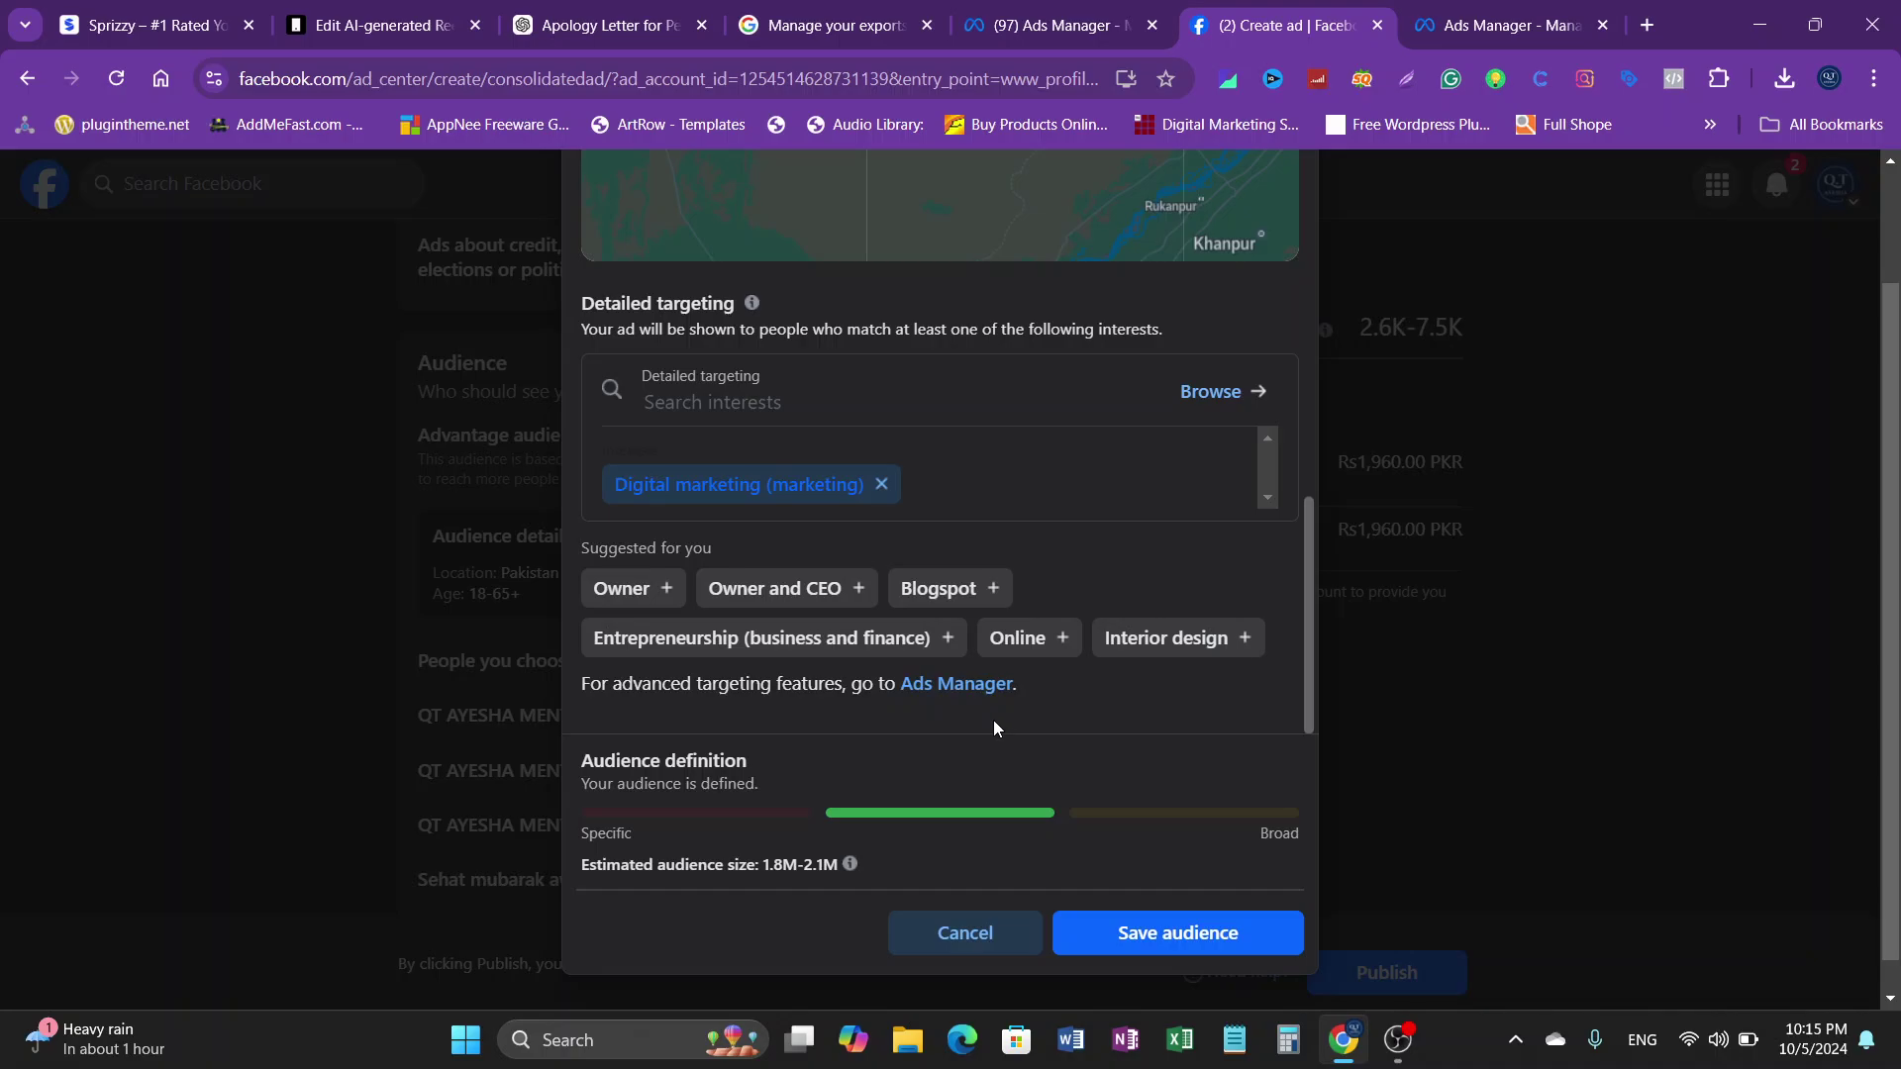
scroll(1322, 729, "down", 1)
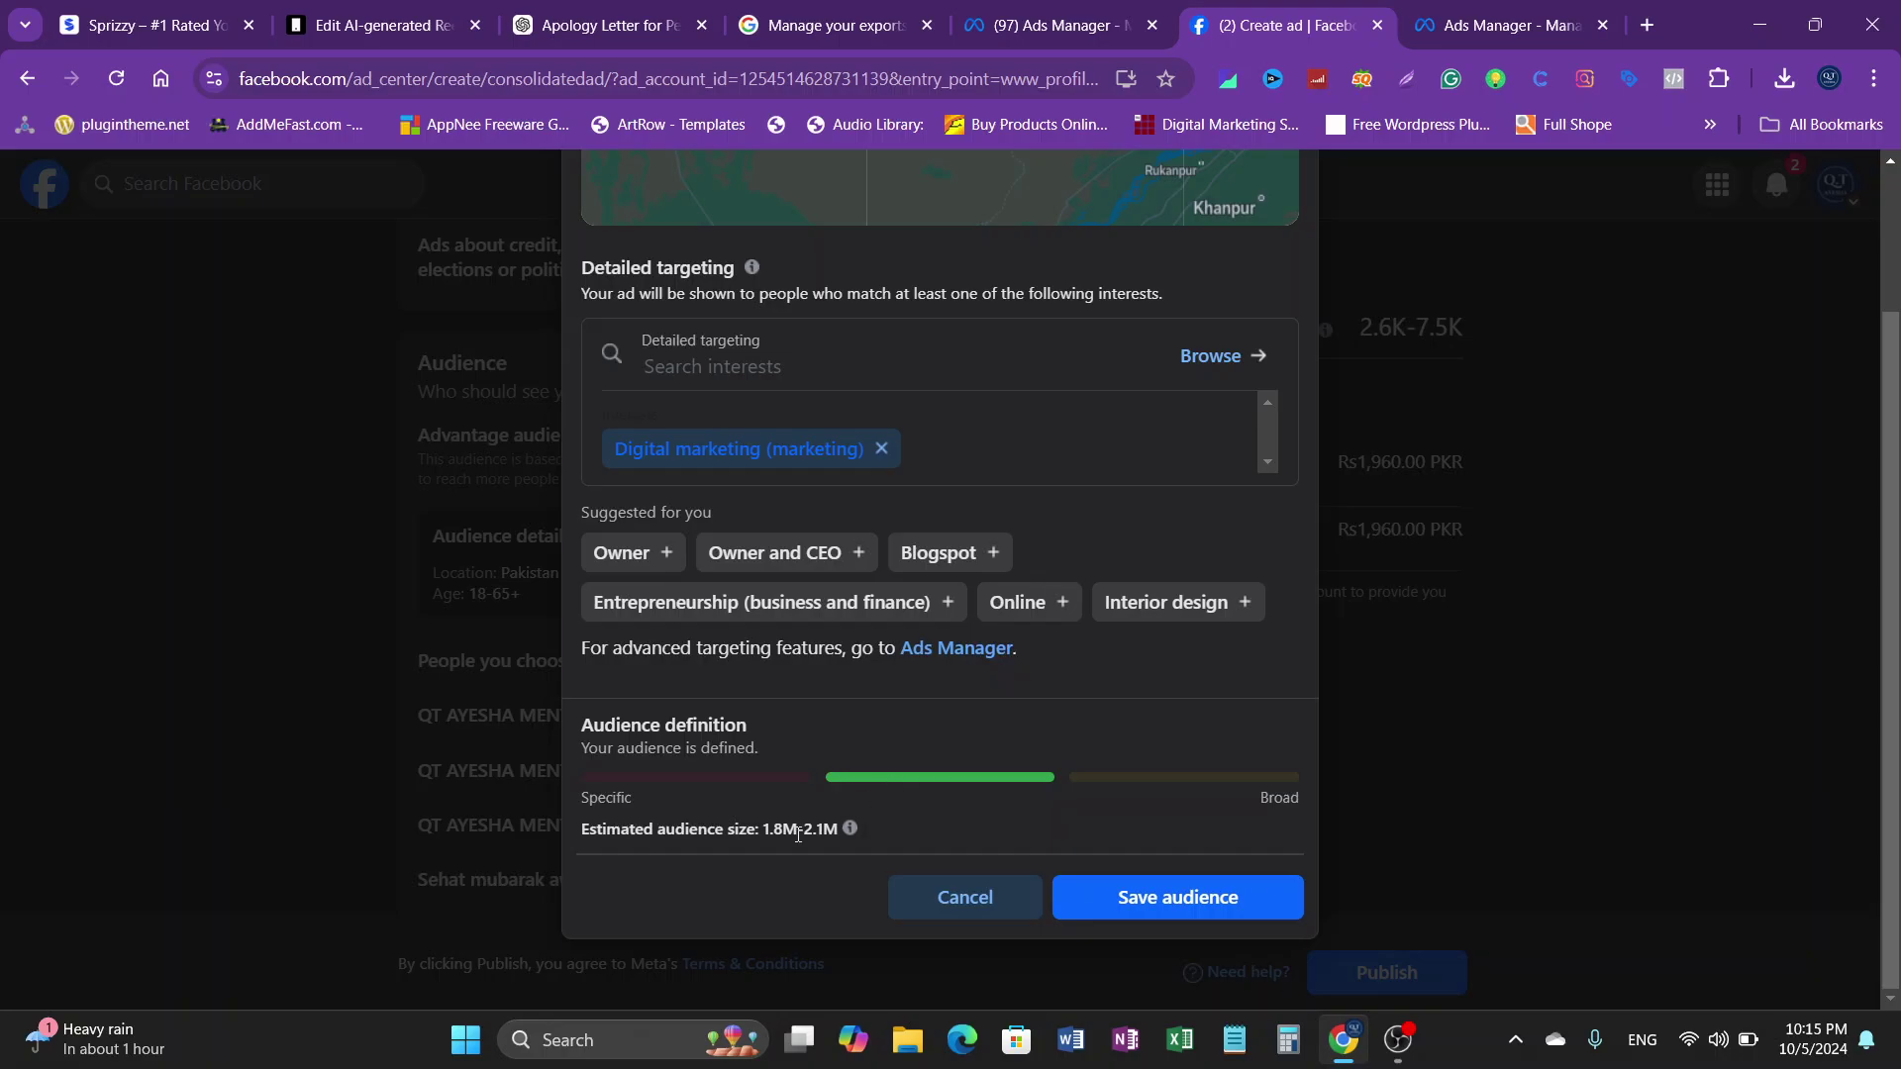
Step: Check the estimated audience size, save the edited audience, and review the updated estimated daily results and payment summary
left_click_drag(583, 830, 842, 836)
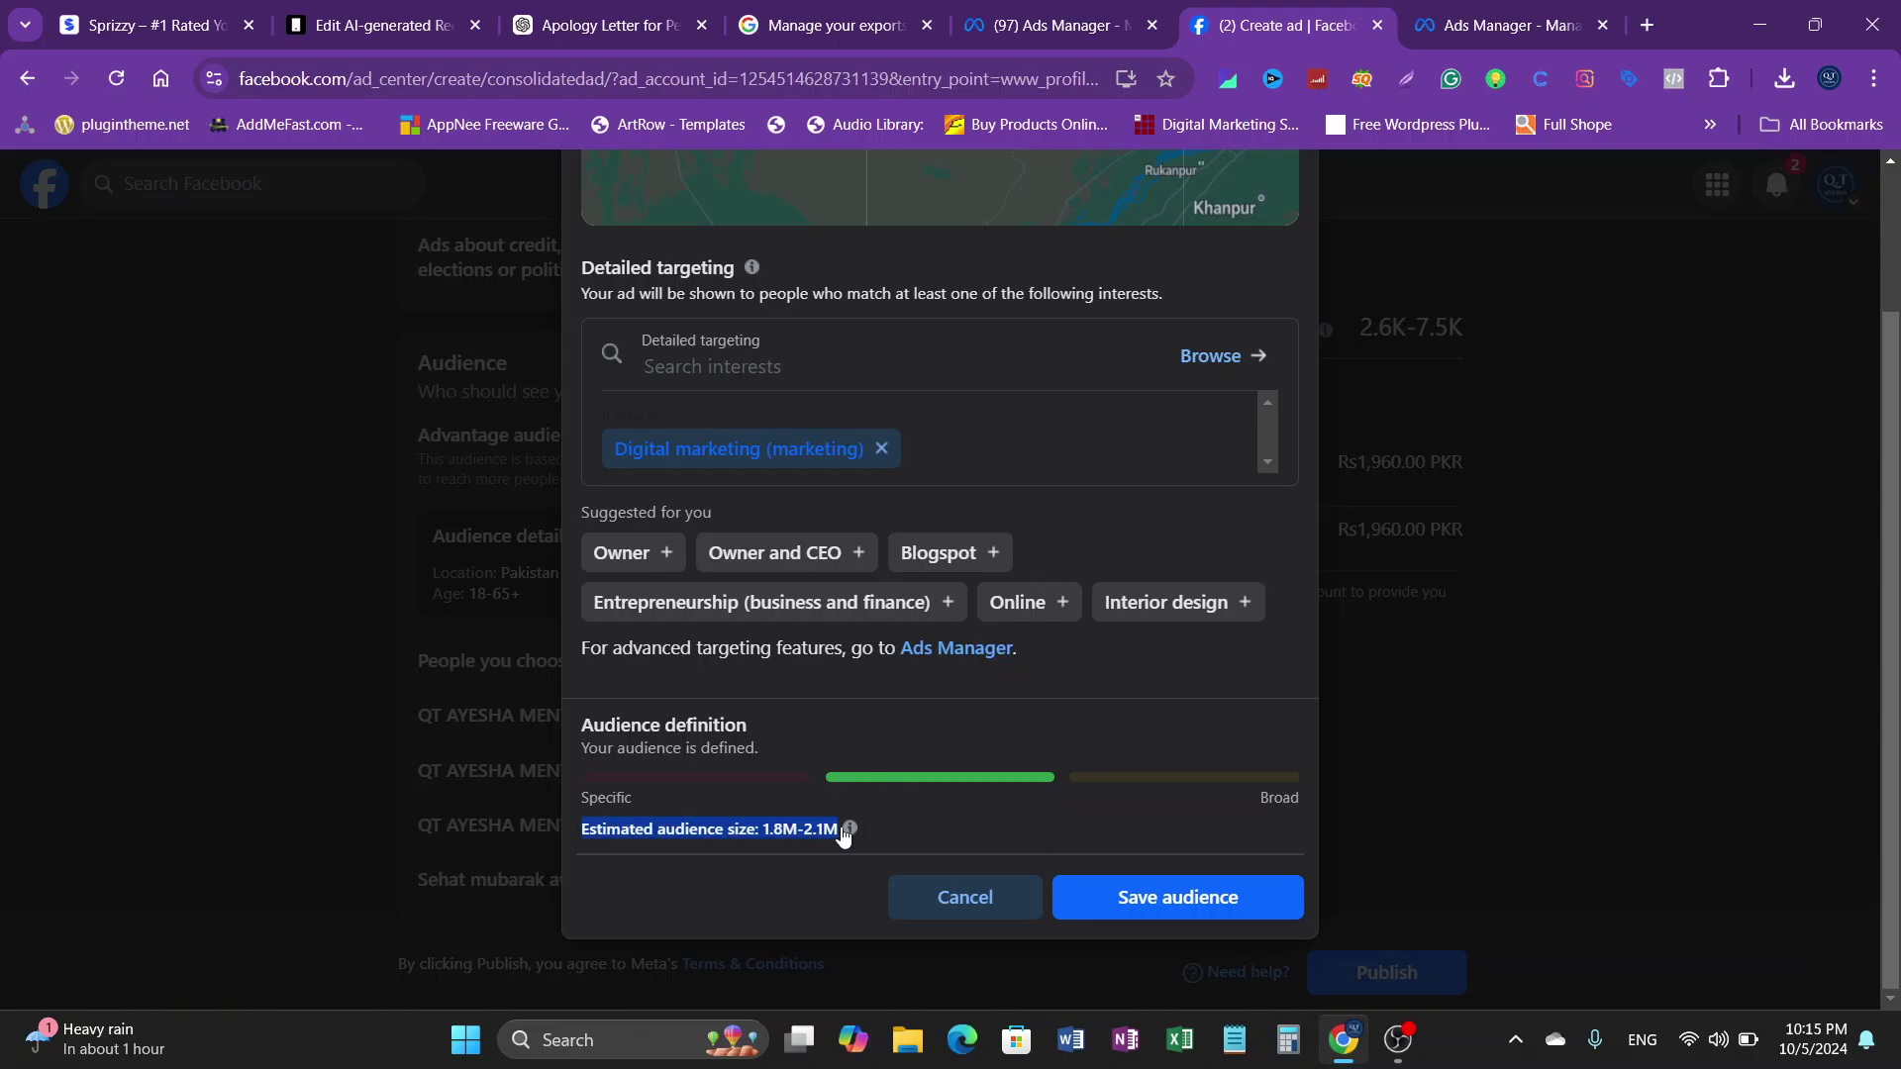
left_click(1053, 828)
left_click(1192, 897)
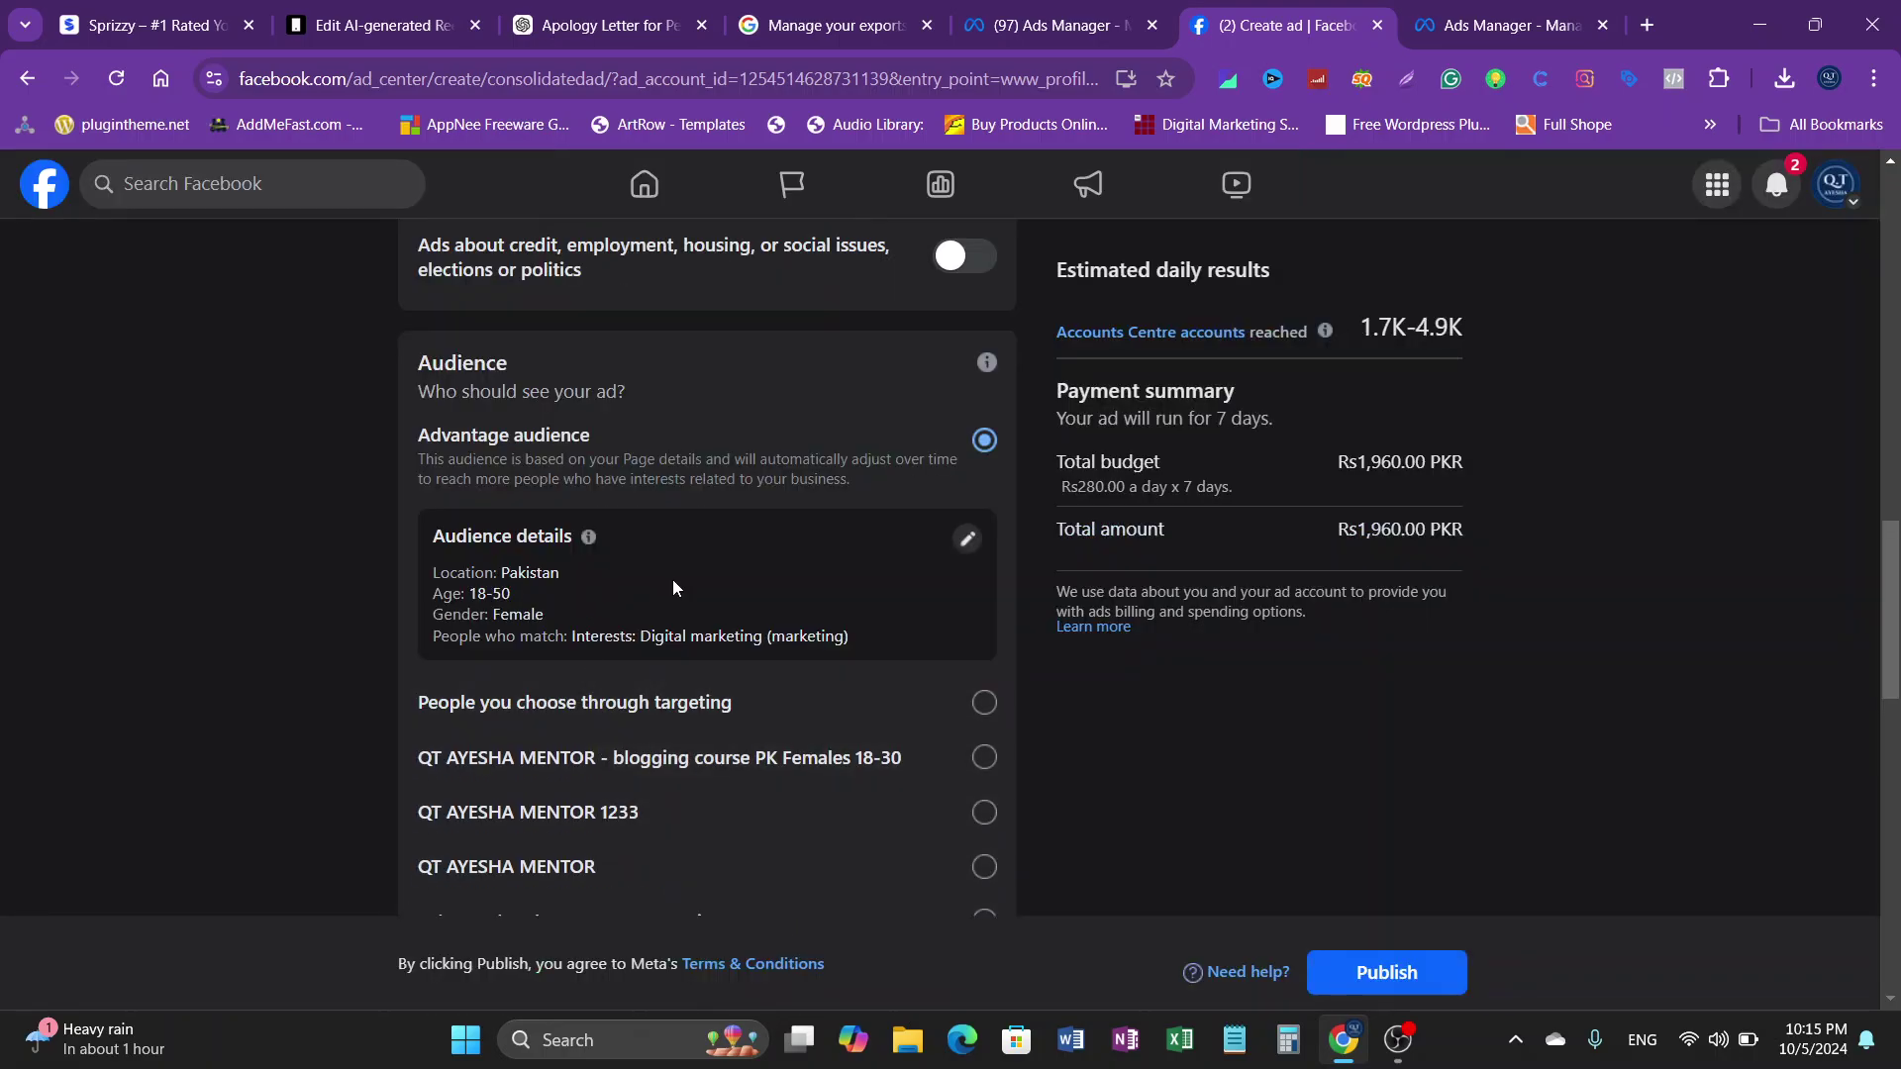
scroll(737, 693, "up", 5)
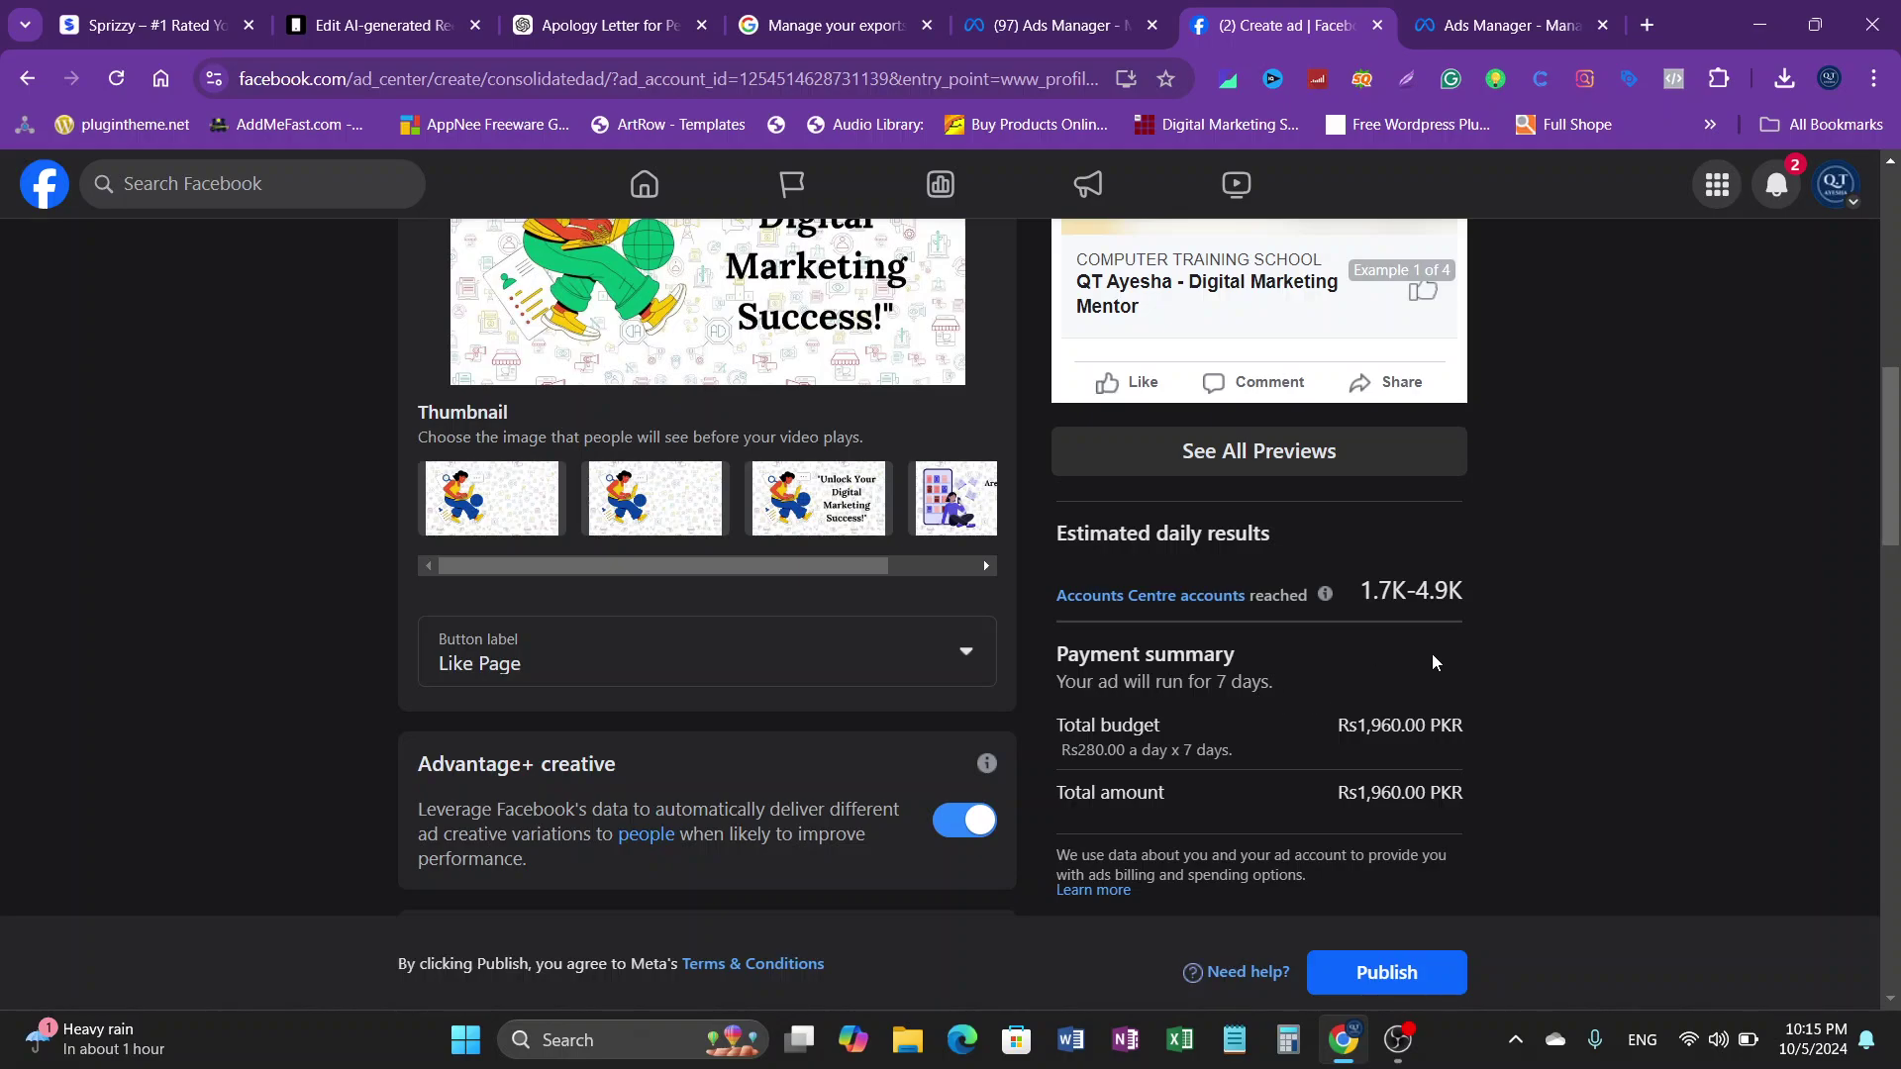
scroll(1398, 751, "down", 5)
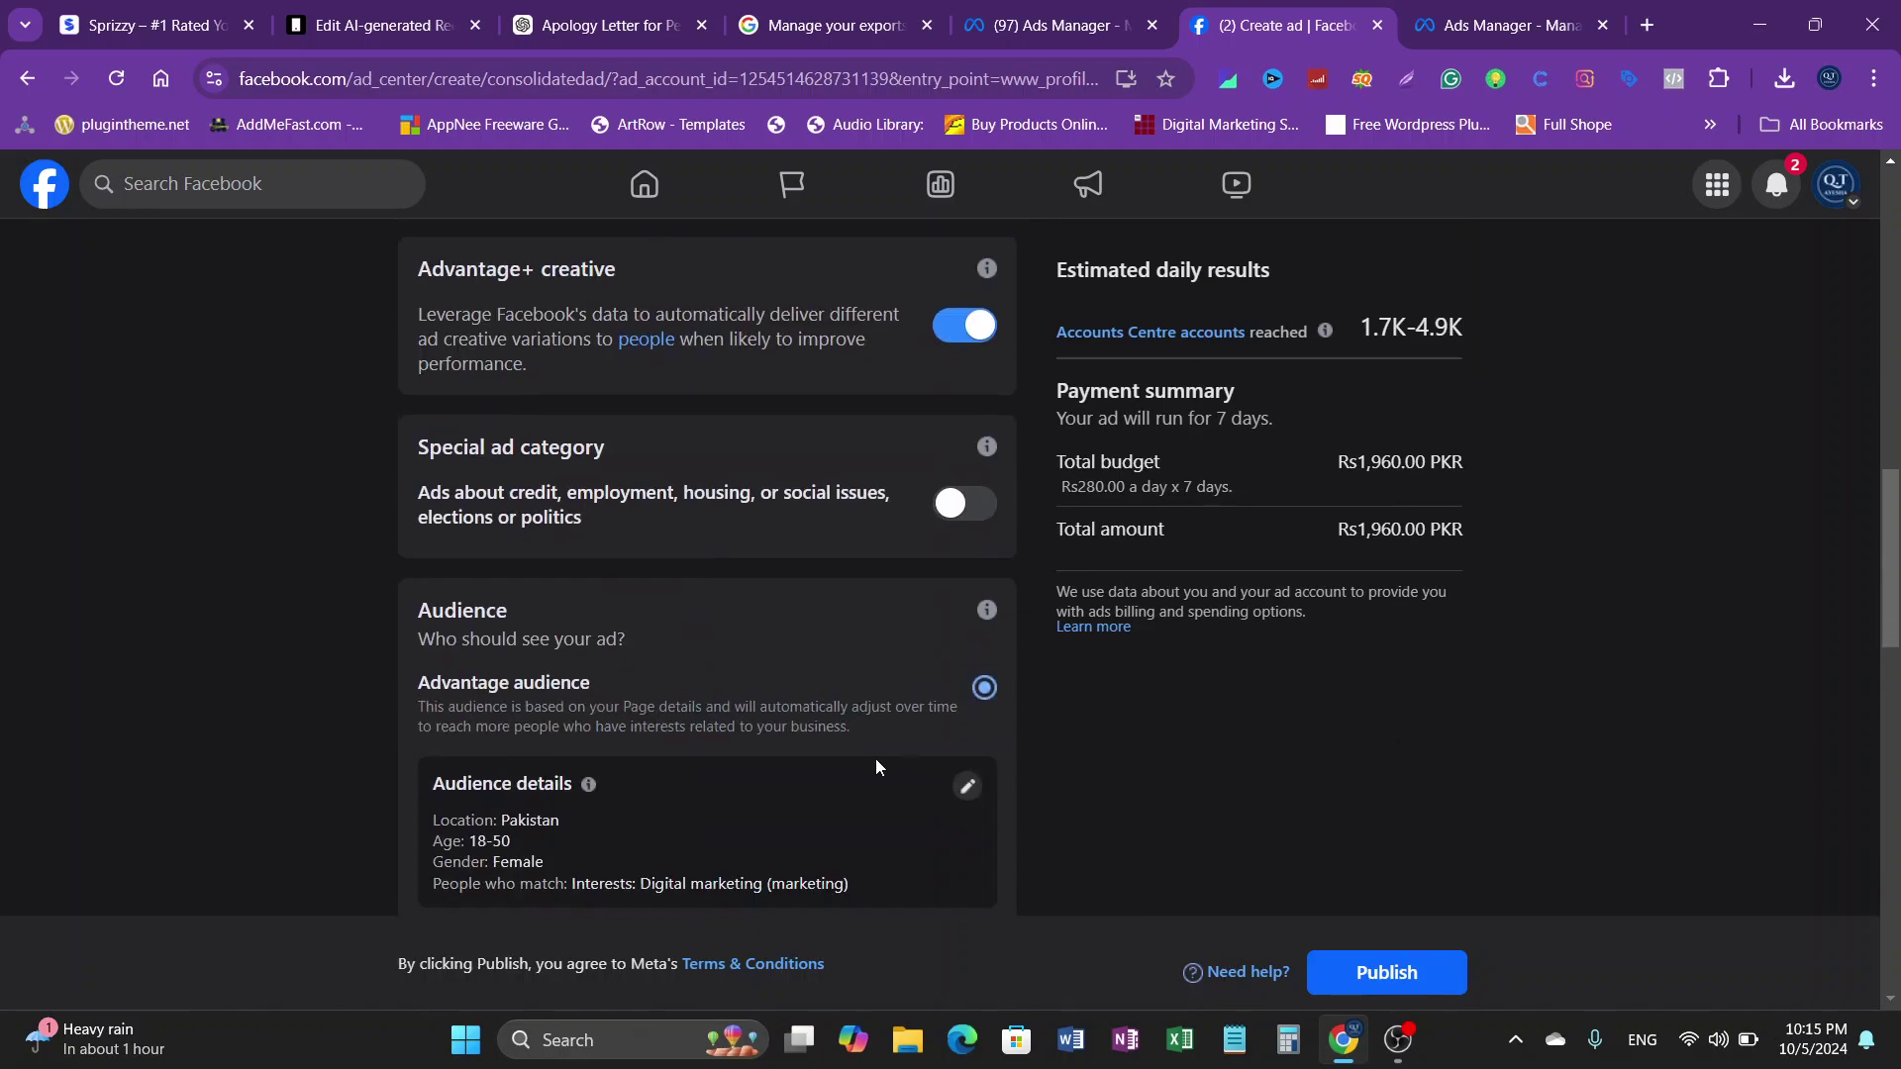
Step: Review the Page likes ad's duration, daily budget, placements and payment method settings
scroll(871, 767, "down", 10)
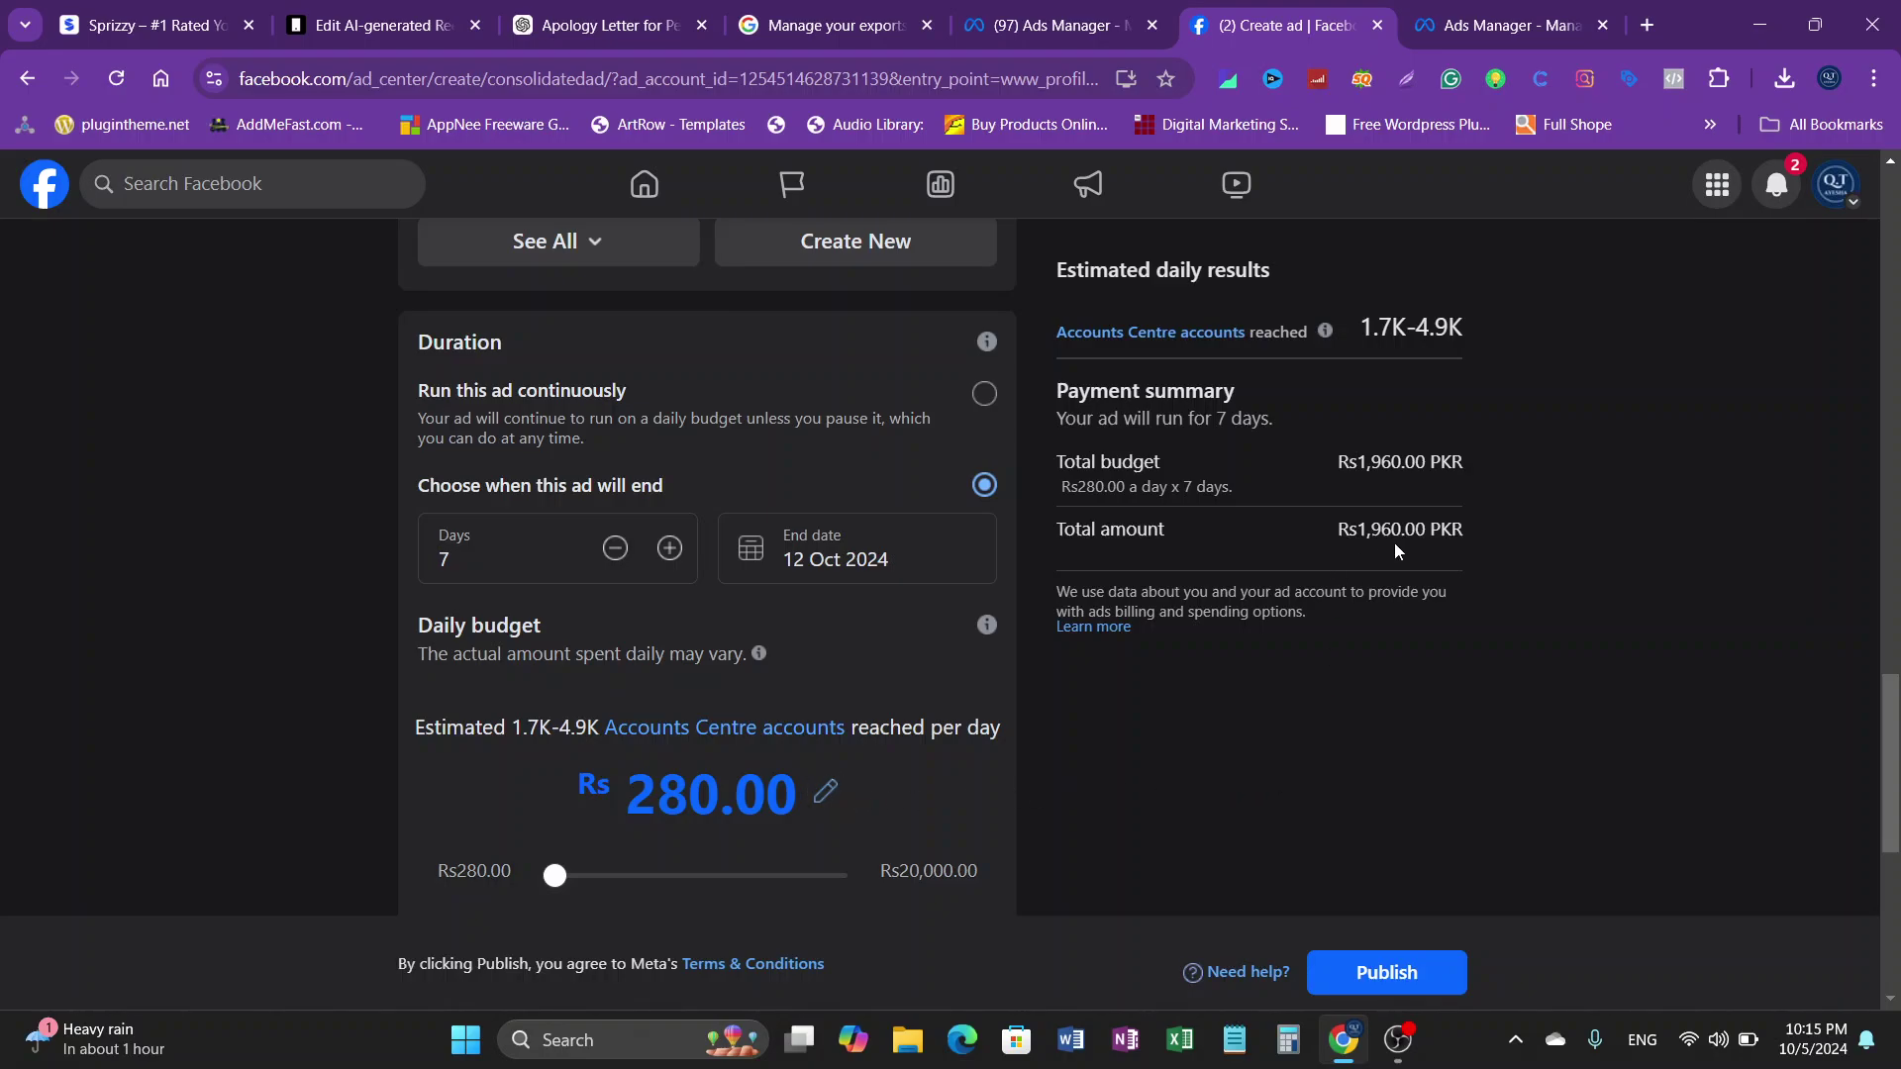
scroll(614, 851, "down", 7)
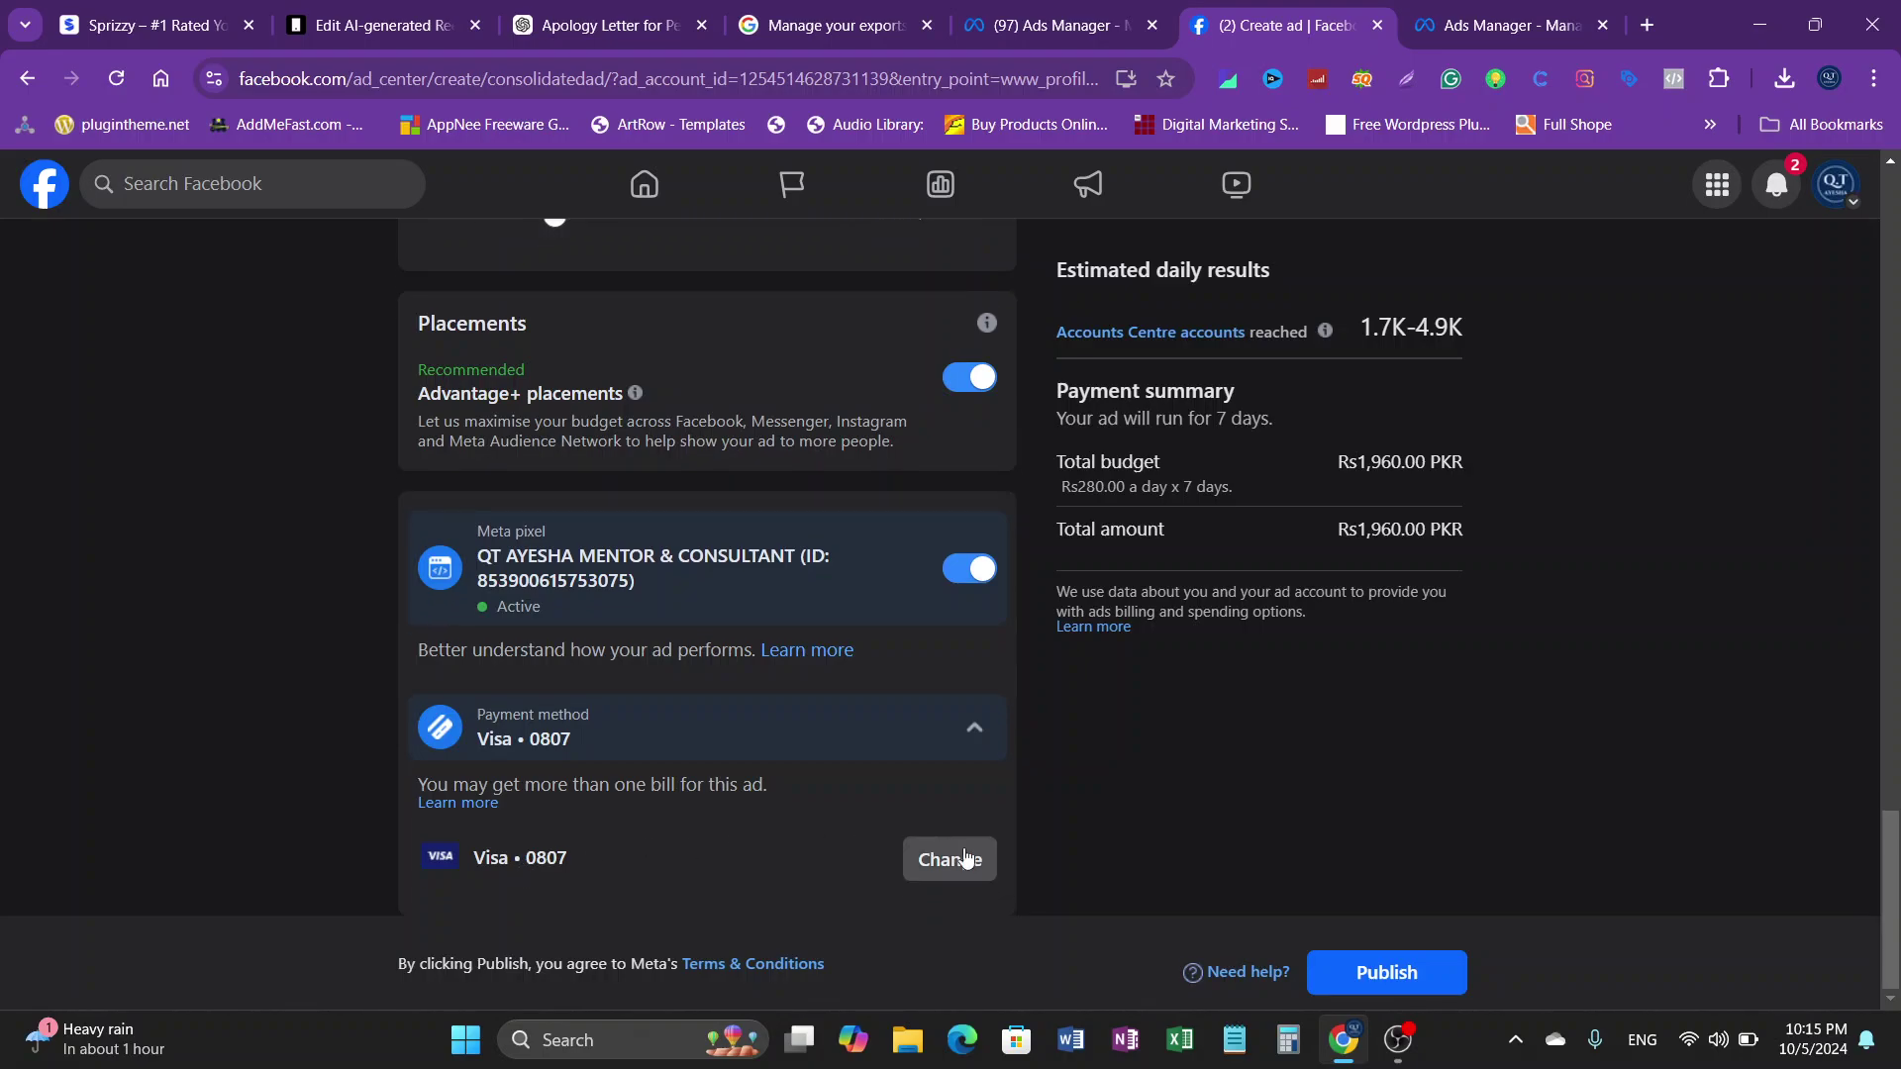
scroll(1168, 836, "up", 6)
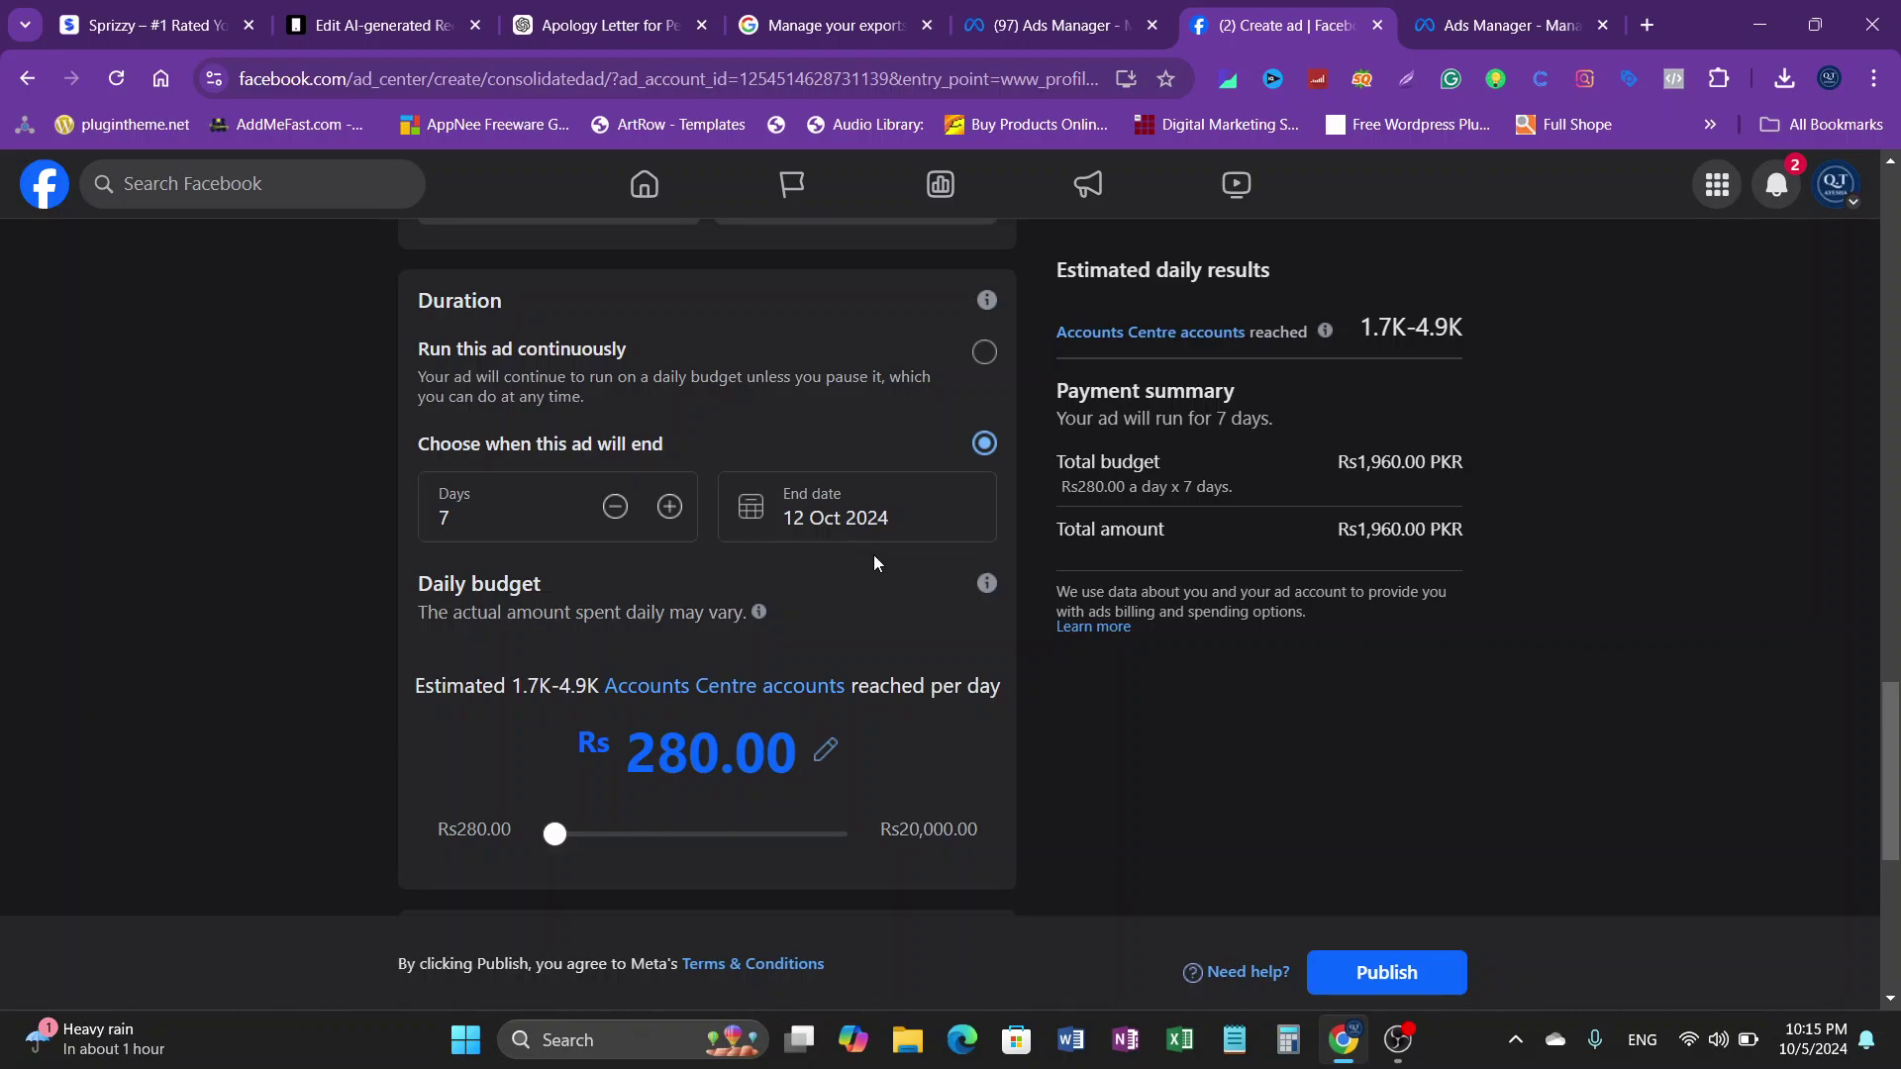
scroll(879, 763, "up", 6)
scroll(667, 861, "up", 15)
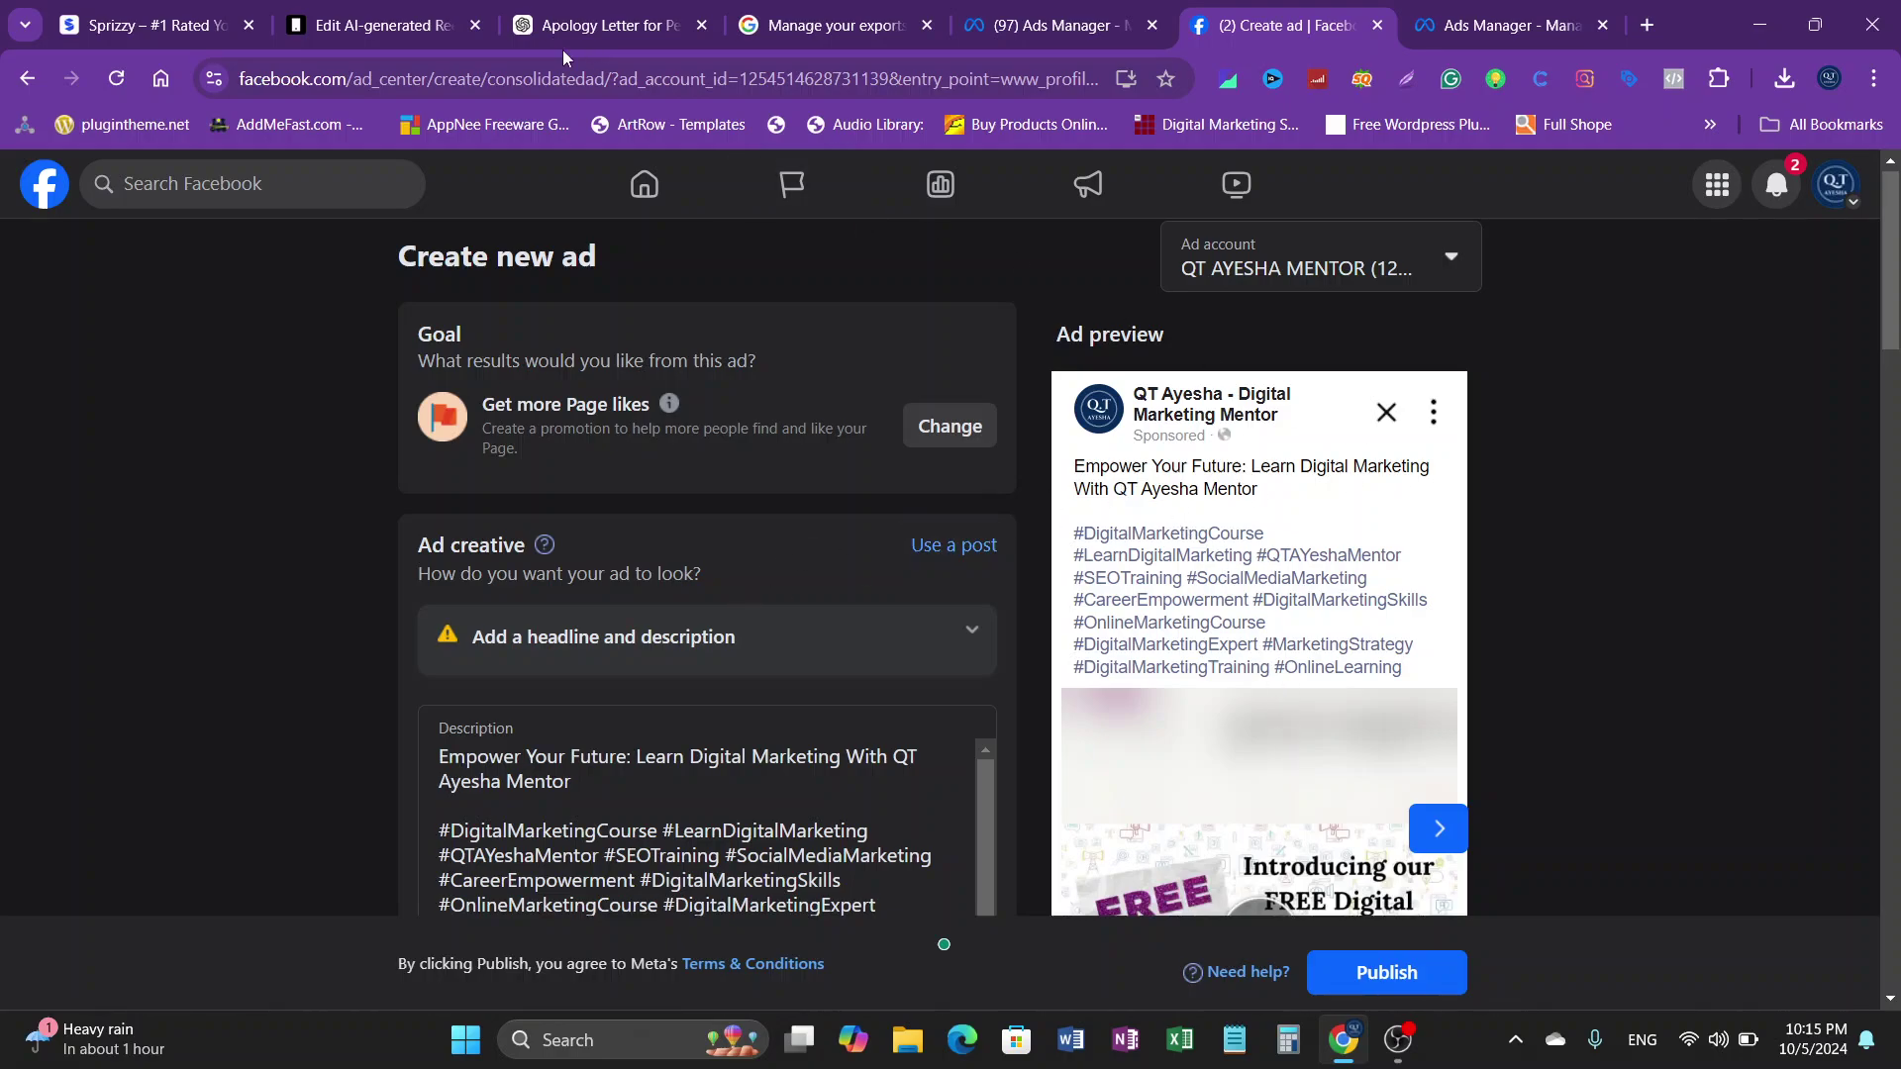
Step: Switch to ChatGPT and copy the ad copy from "Empower Yourself with Digital Marketing Skills!" through "It's time to invest in yourself!", without the hashtags
left_click(599, 25)
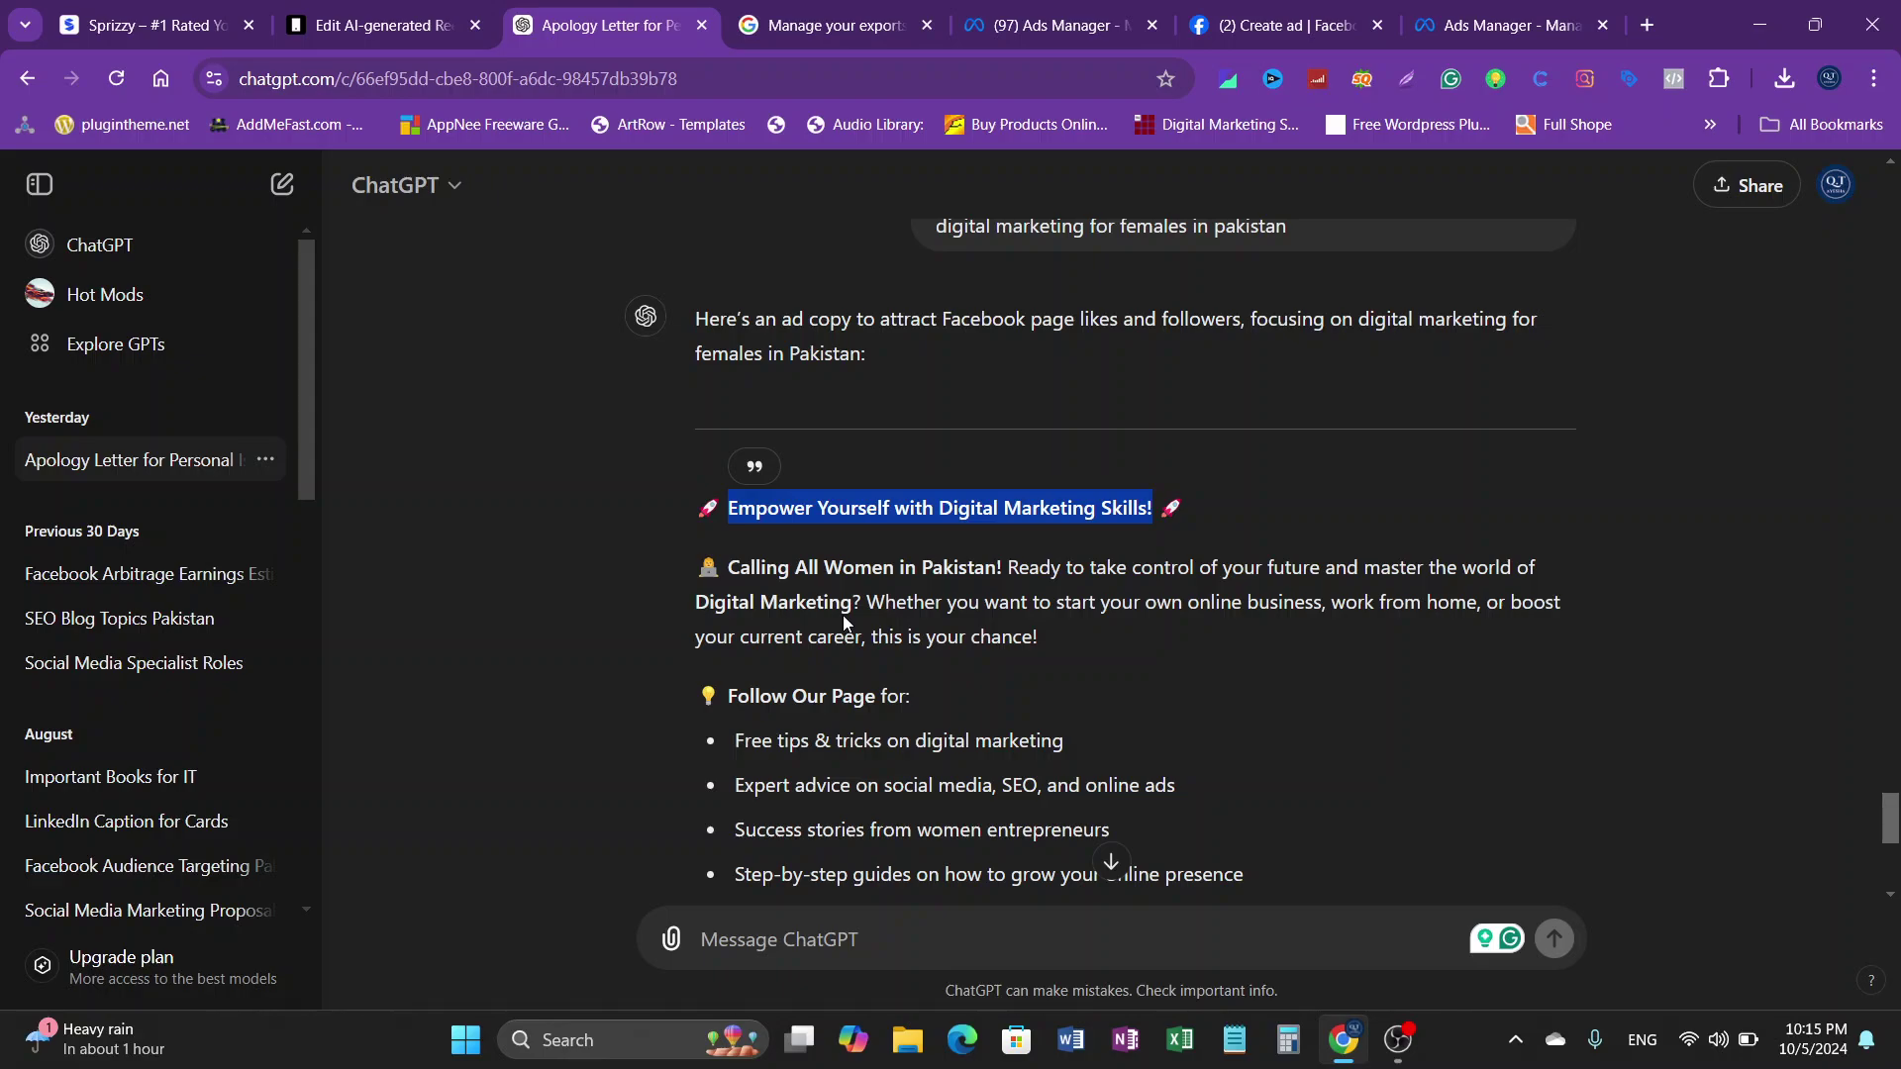
scroll(567, 622, "down", 3)
scroll(519, 624, "up", 3)
left_click(655, 495)
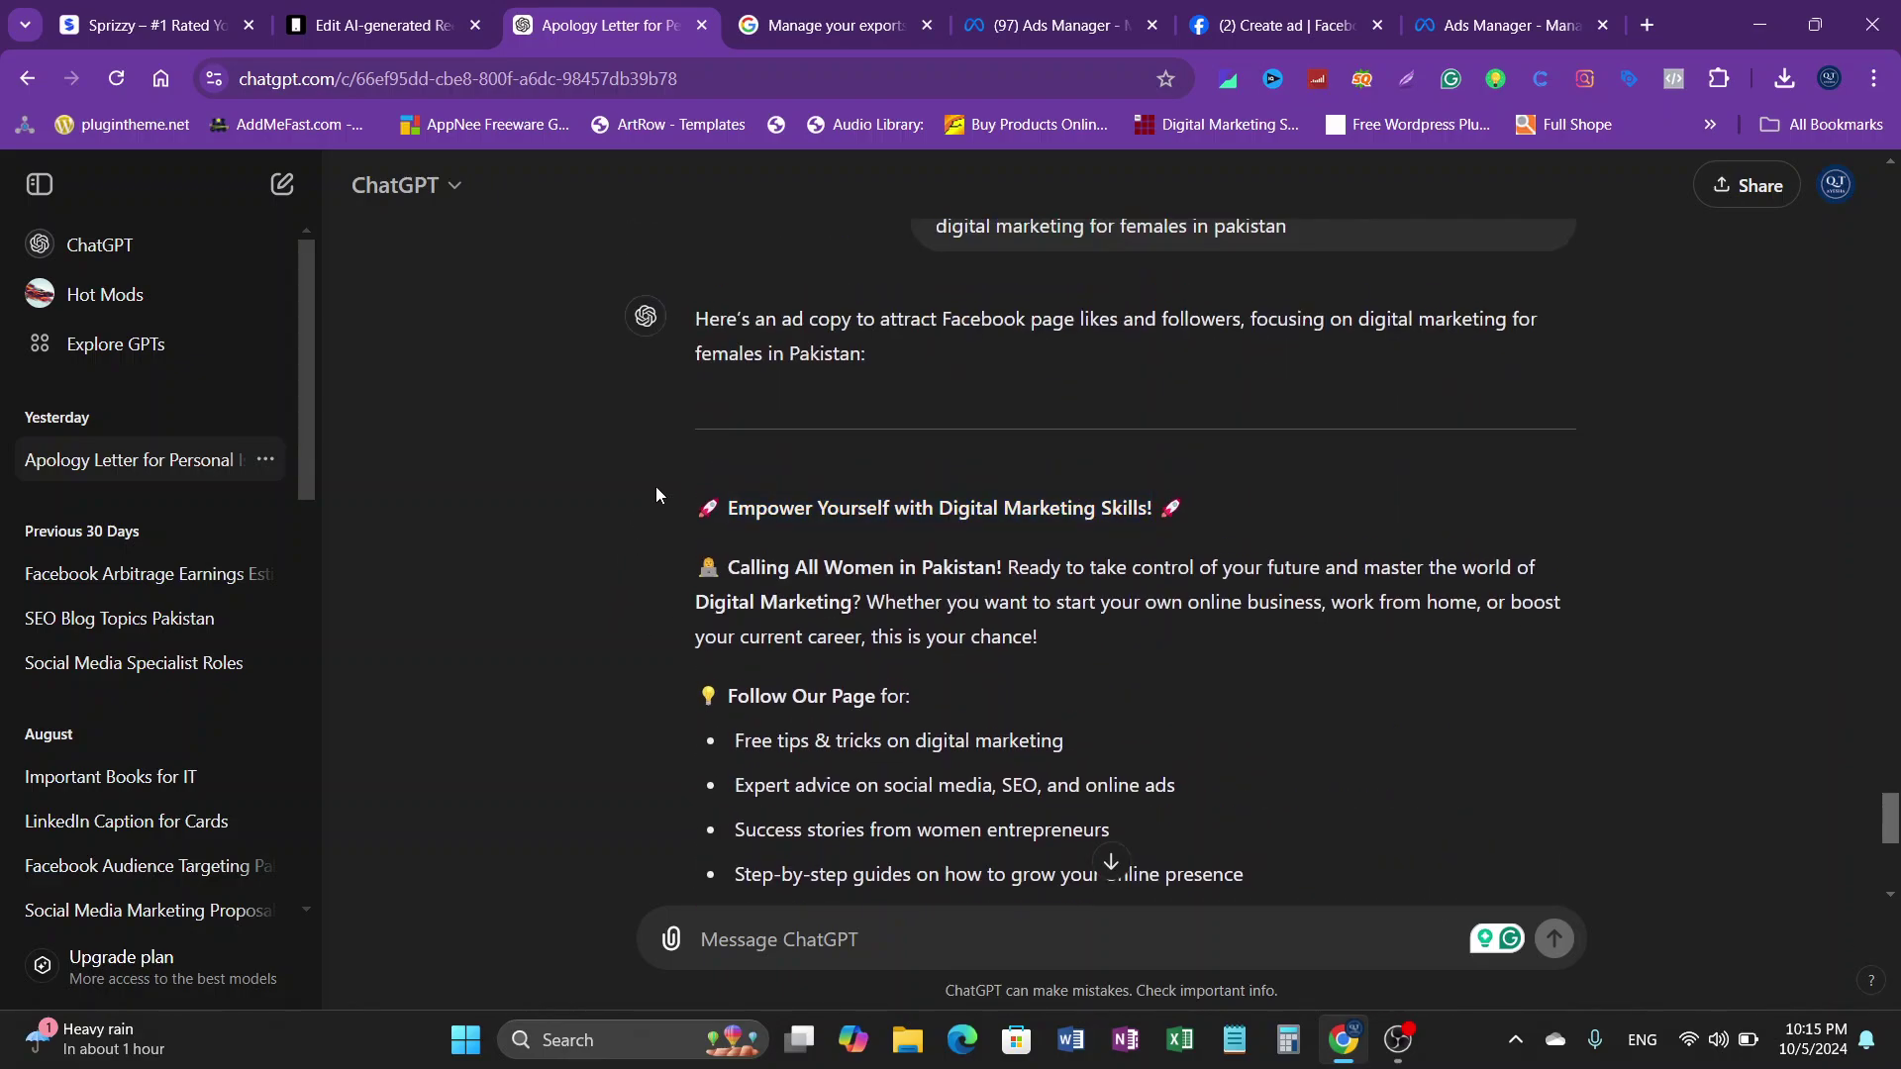
left_click_drag(655, 495, 1294, 469)
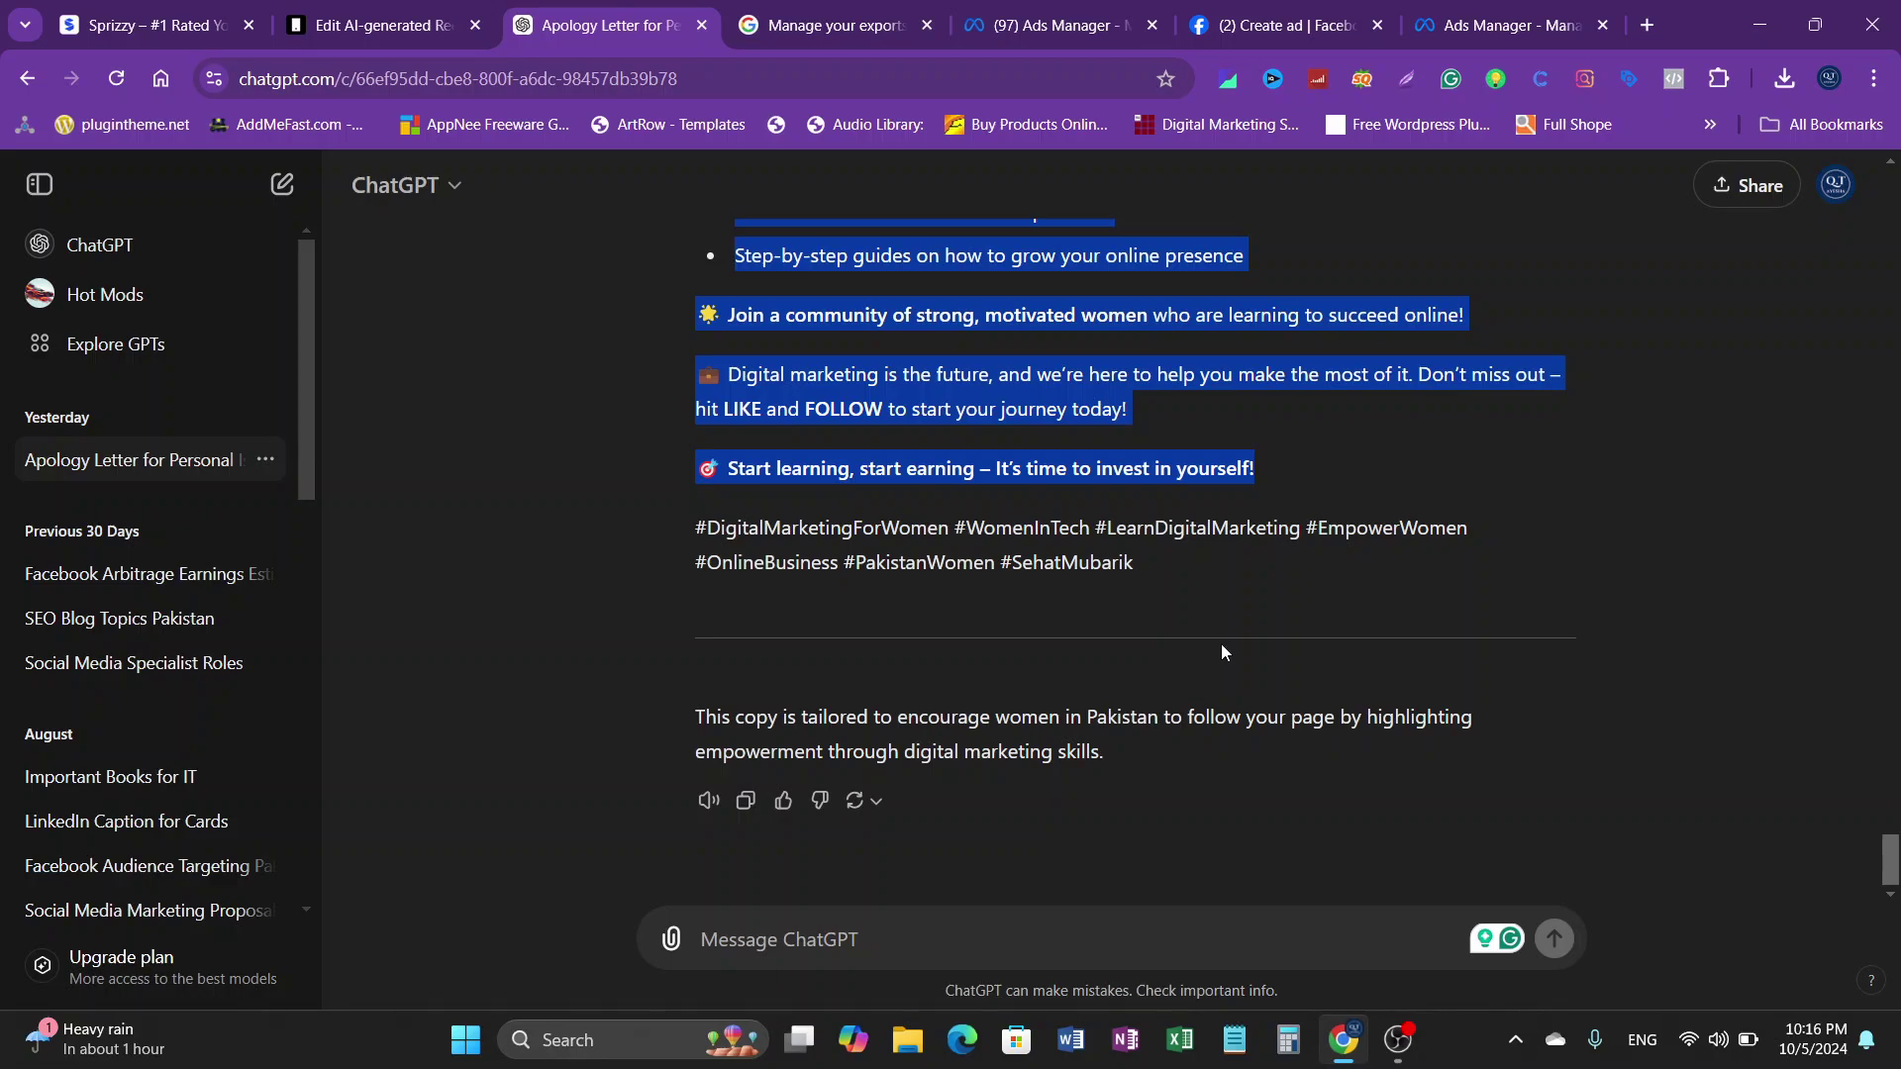
Step: Return to the Facebook ad and replace the description's opening sentence above the hashtags with the copied ad copy
left_click(1277, 24)
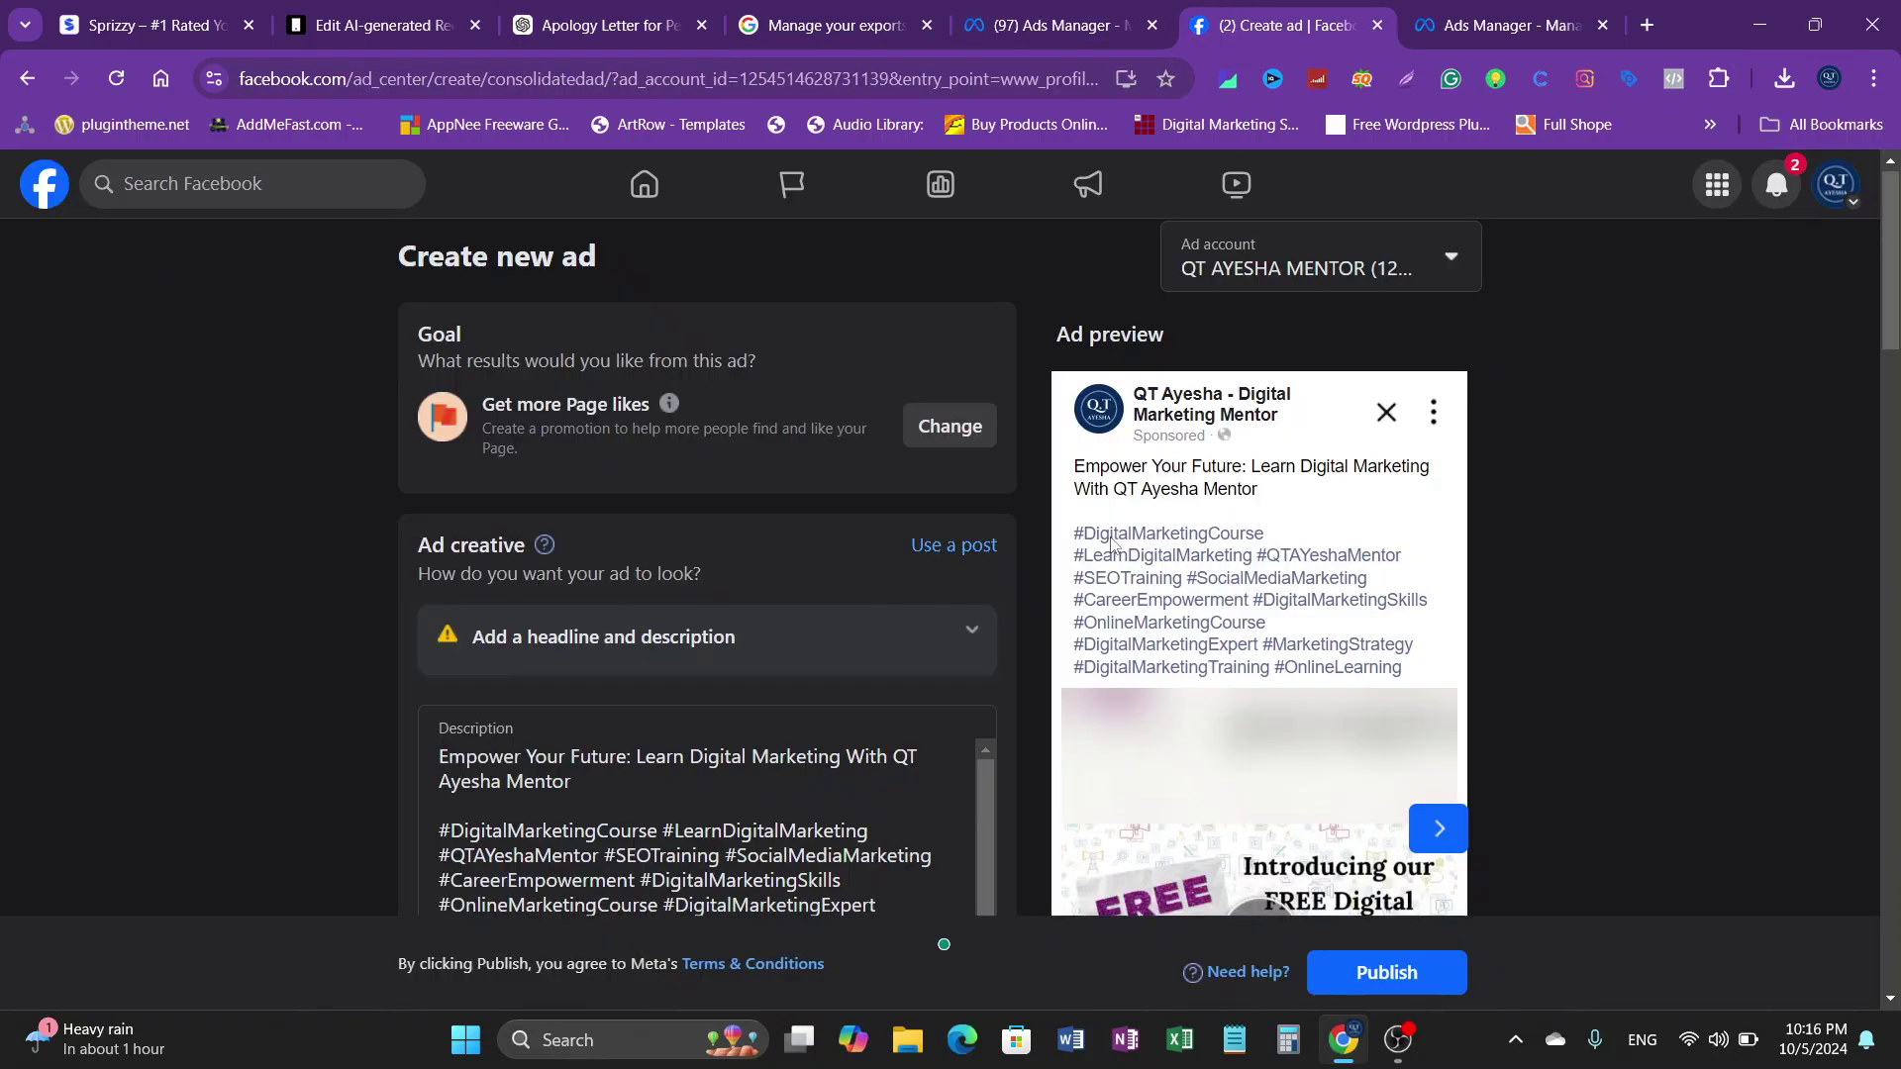
scroll(642, 691, "down", 3)
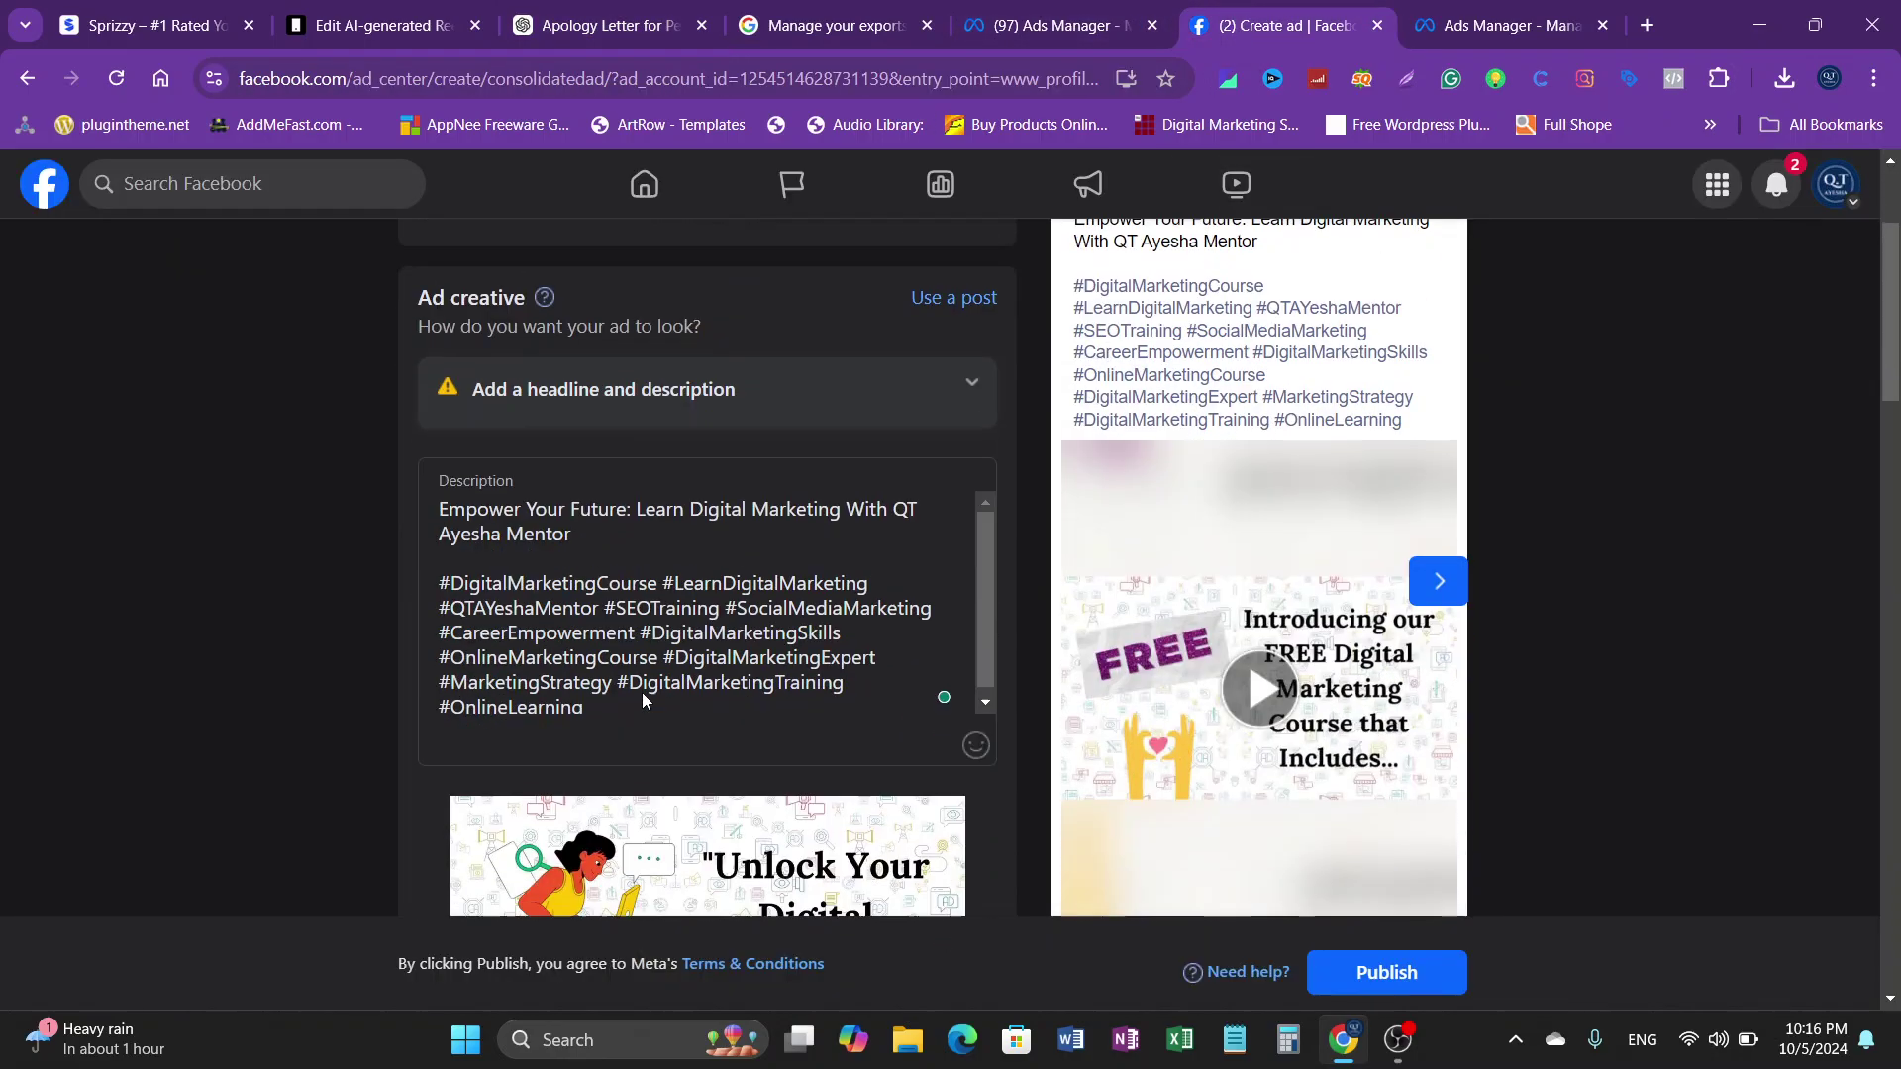
left_click(582, 540)
left_click_drag(582, 540, 439, 507)
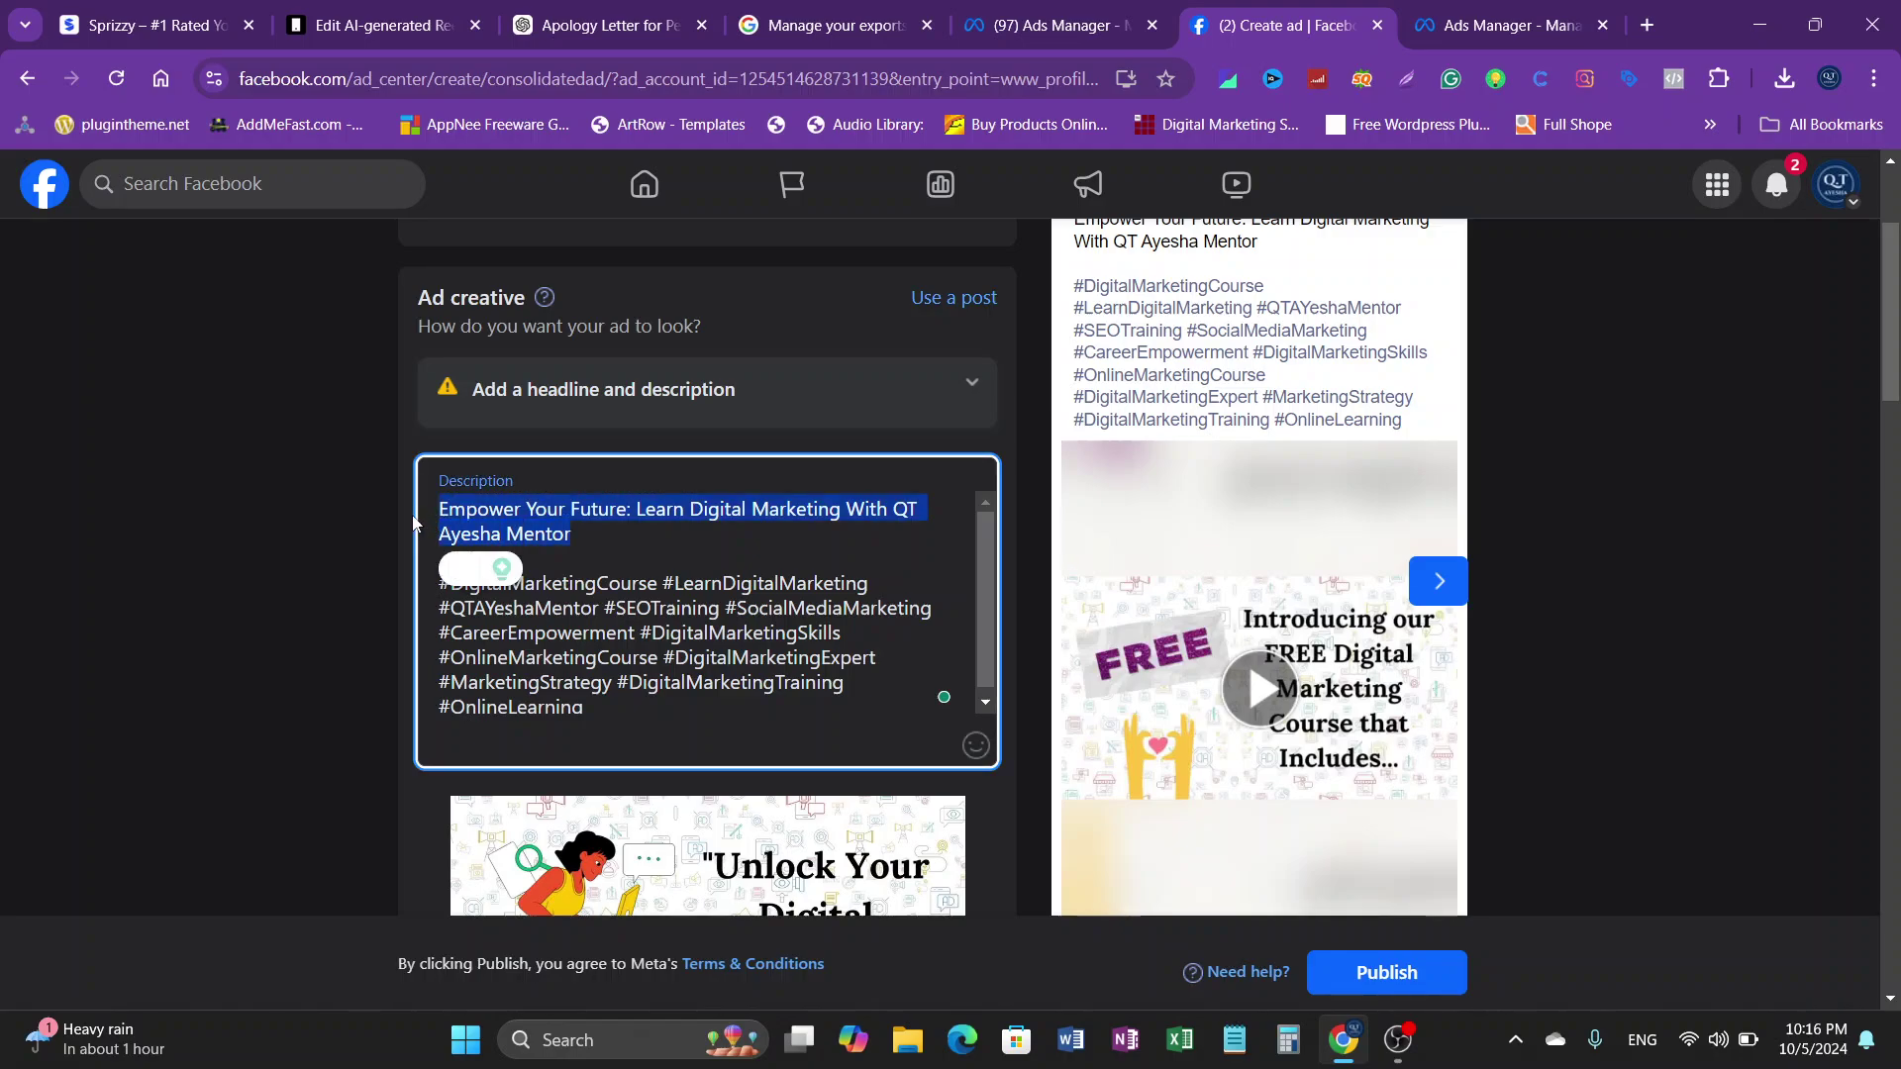
key("ctrl+v")
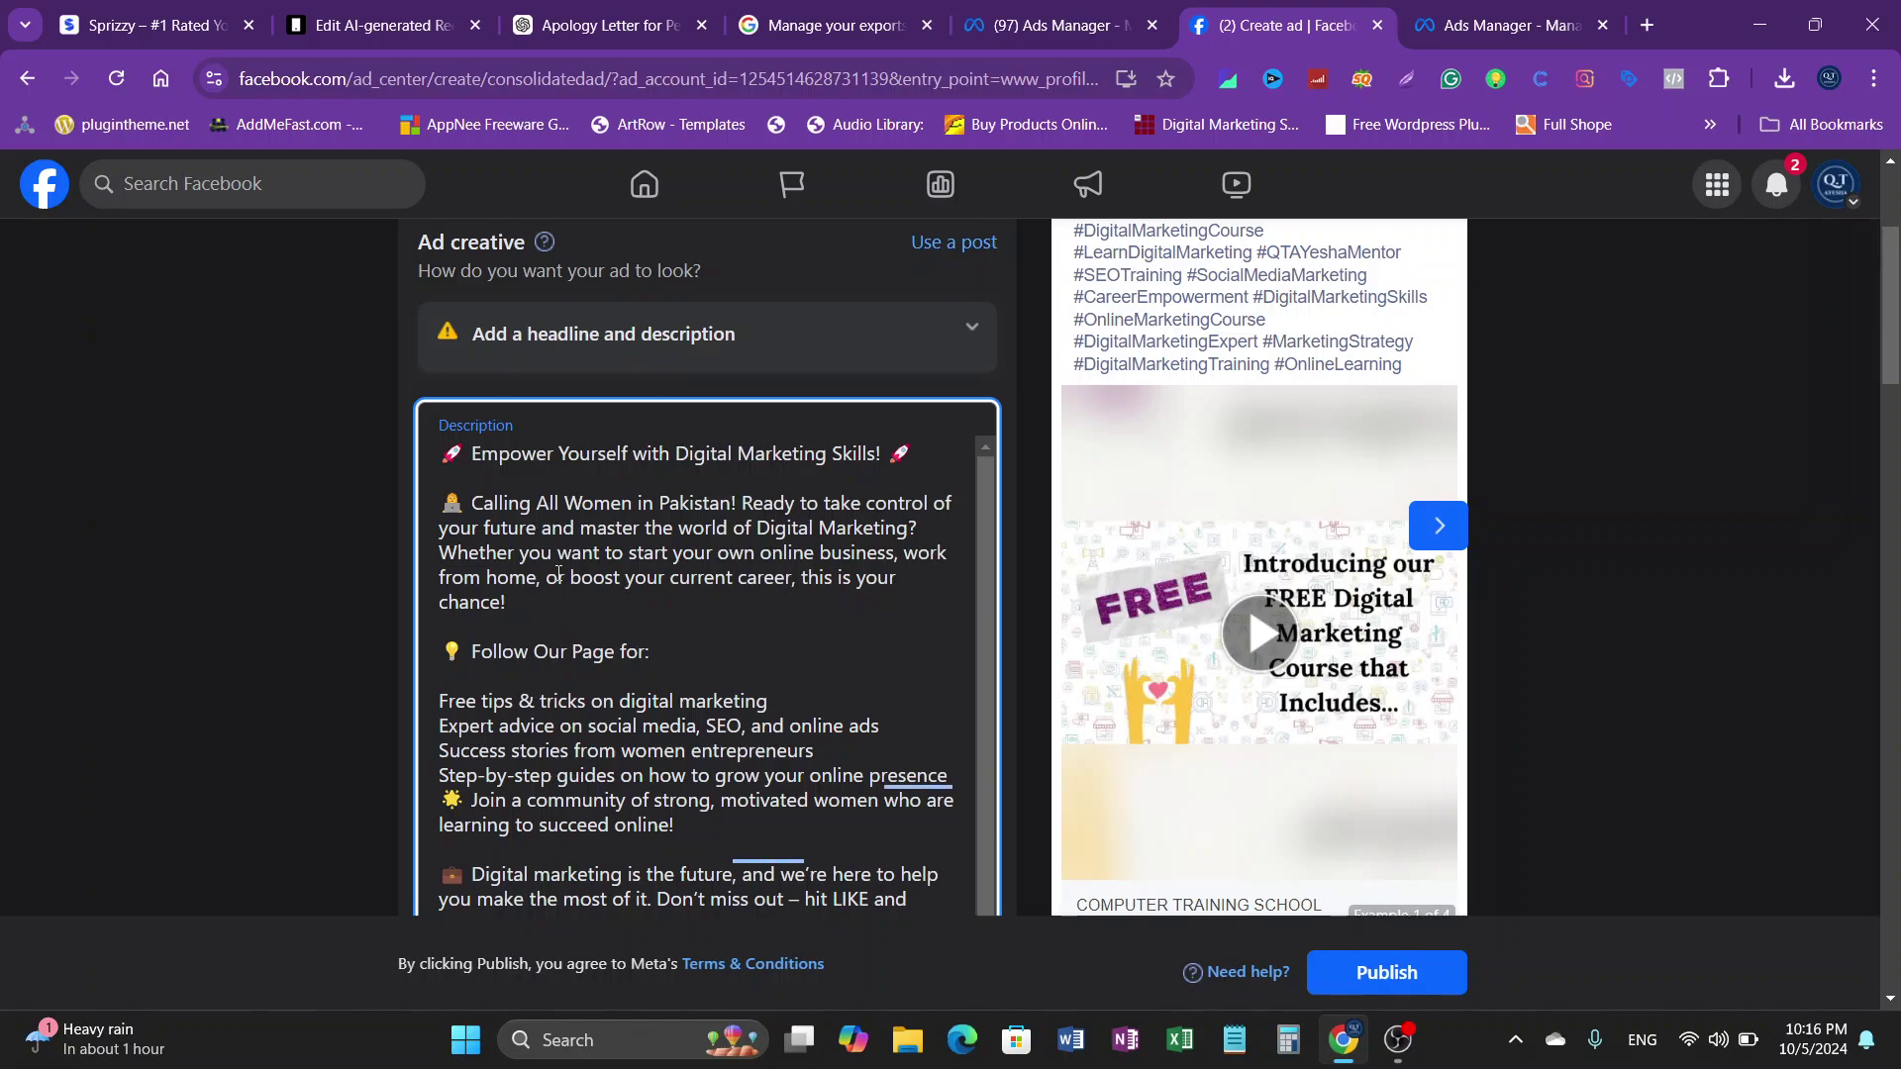
Step: Accept the writing suggestions in the description, giving "motivated women learning to succeed online!" and "the future; we're here to help you"
left_click(918, 792)
left_click(982, 644)
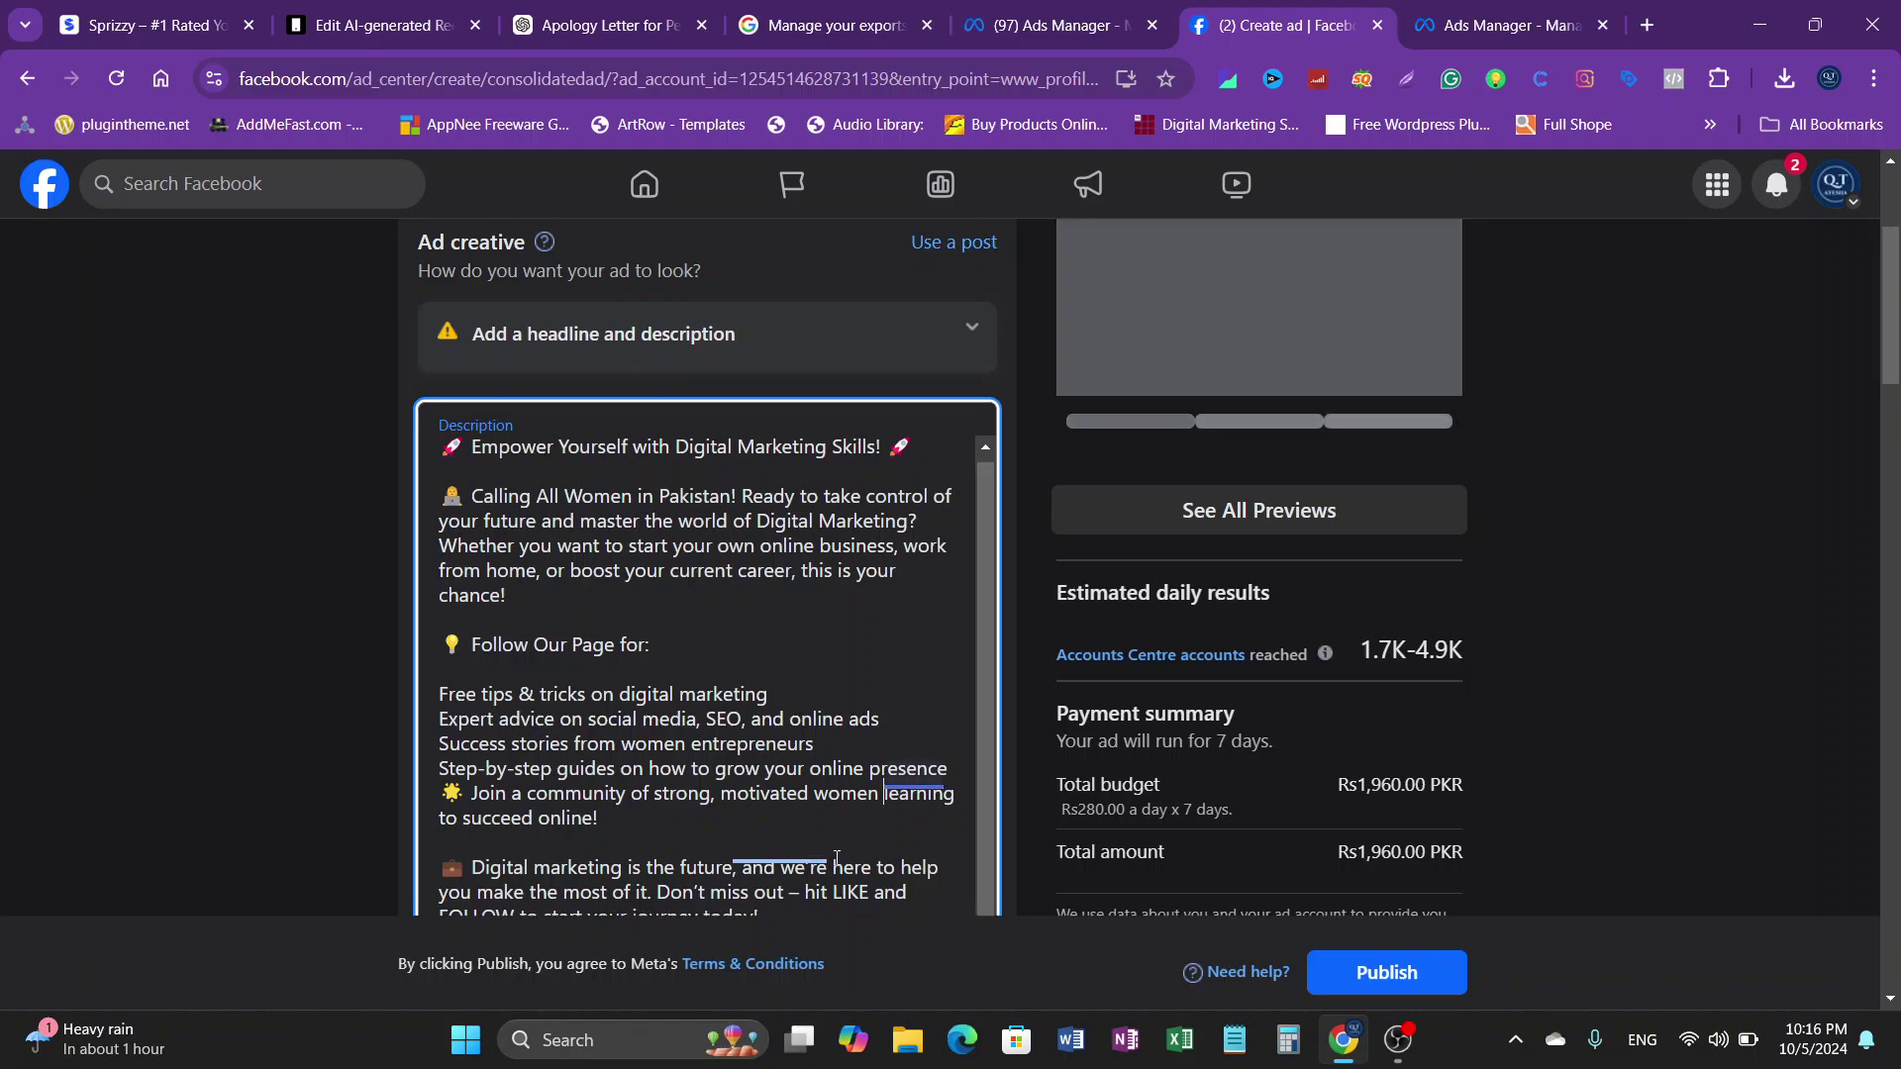
left_click(782, 859)
left_click(940, 704)
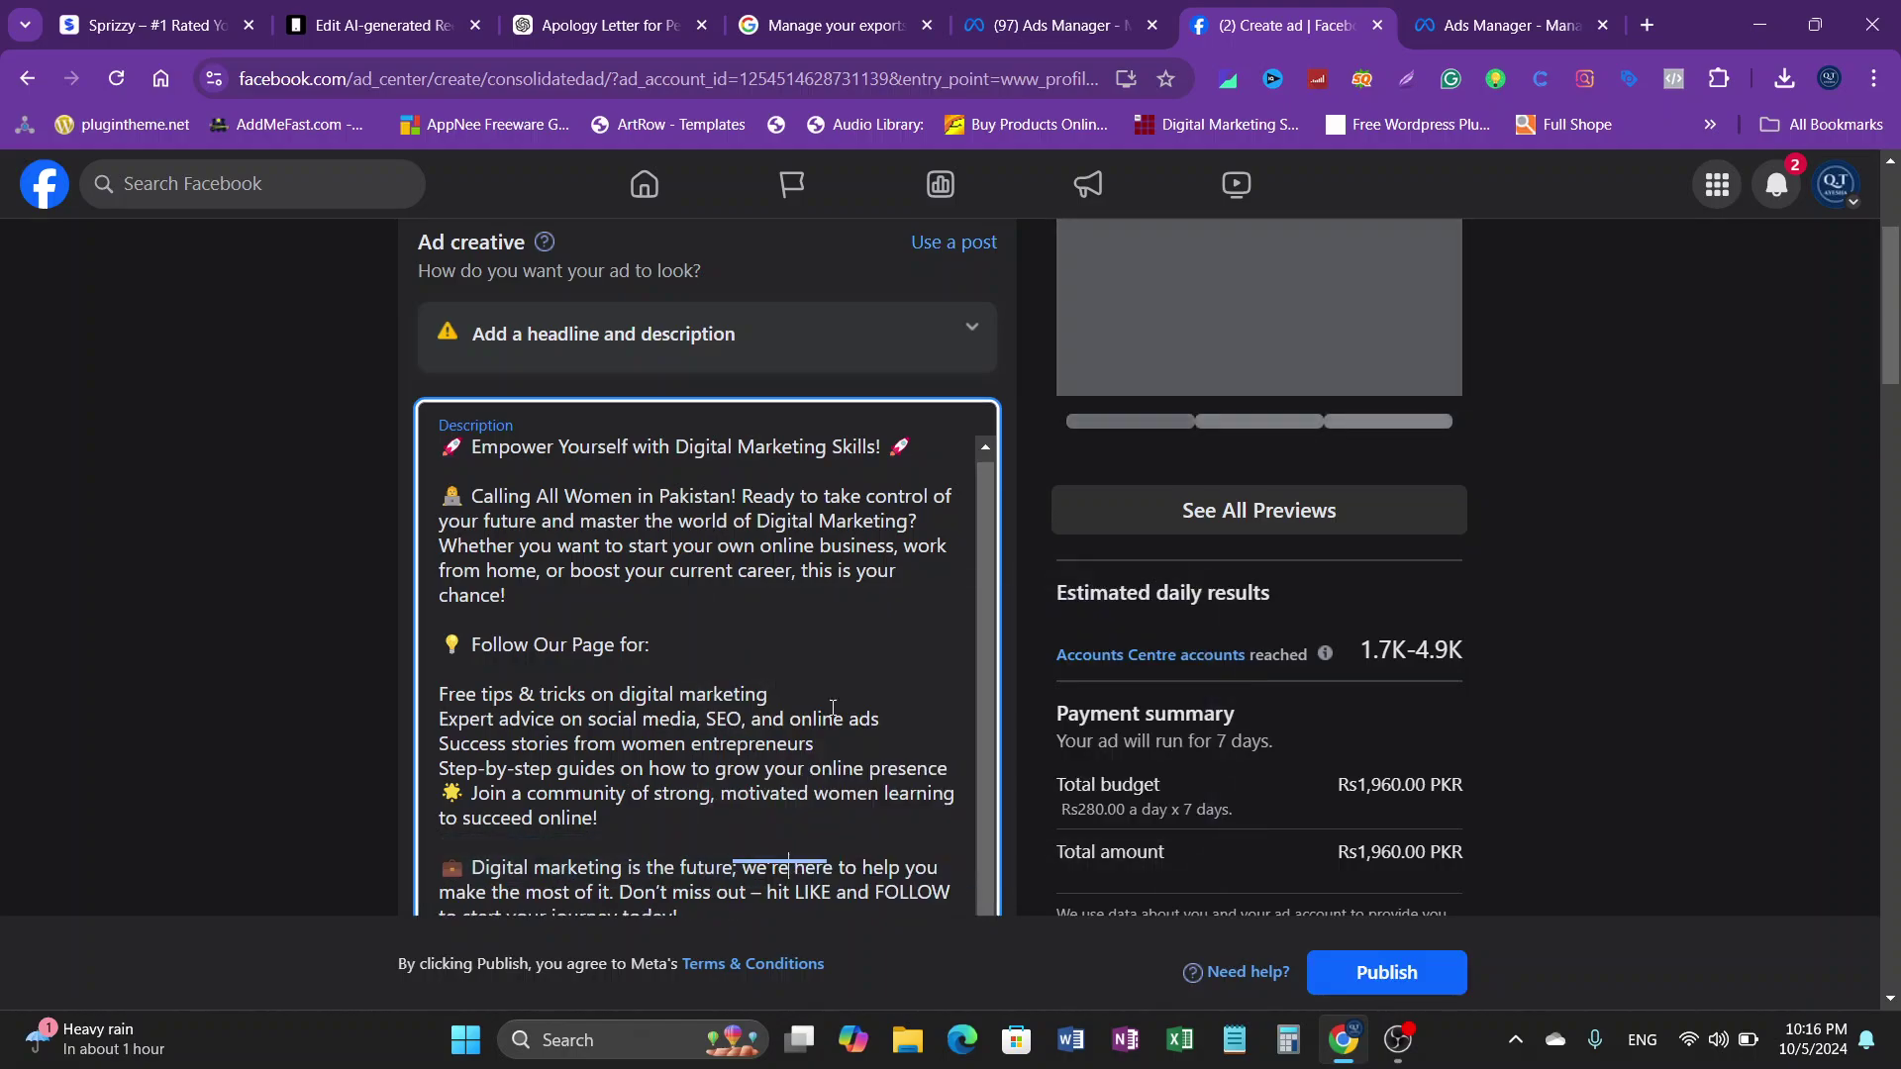
scroll(567, 789, "down", 3)
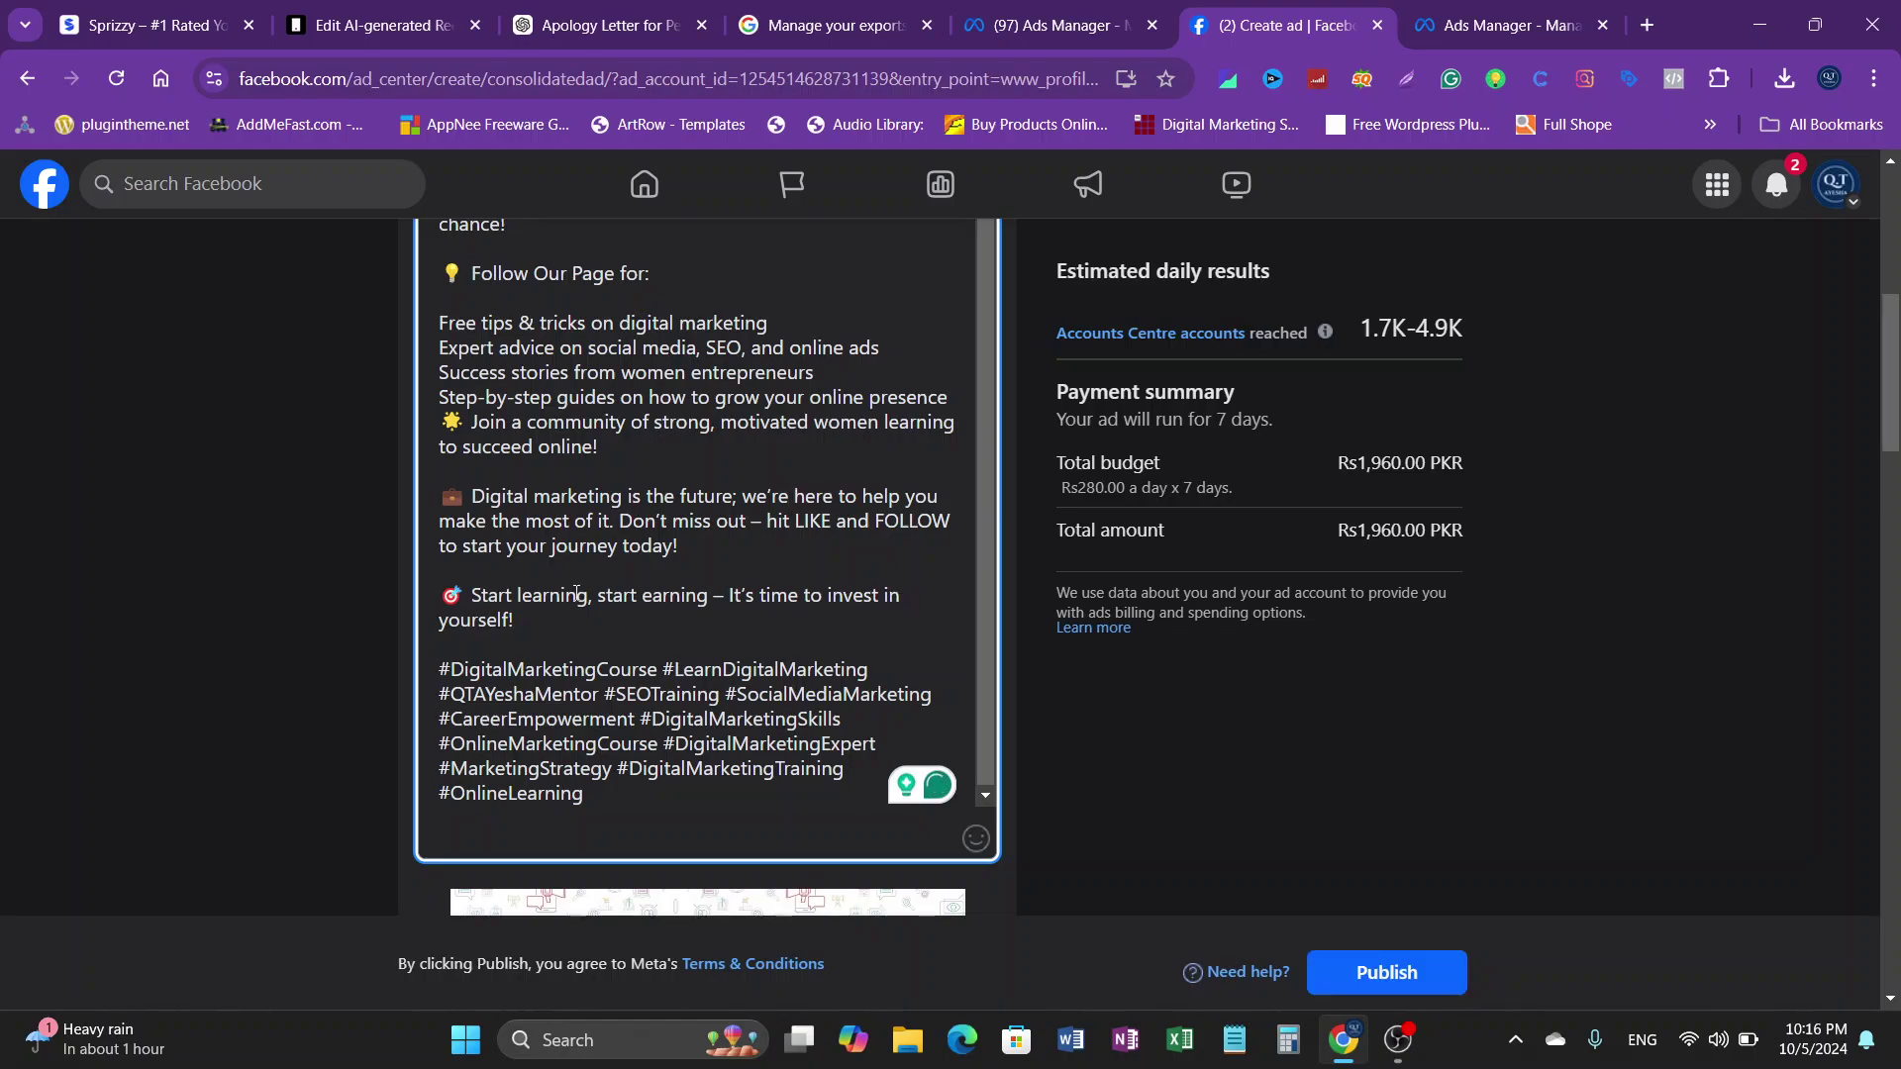
Step: Examine the updated ad description, the video thumbnail options and the button label setting
scroll(535, 614, "up", 3)
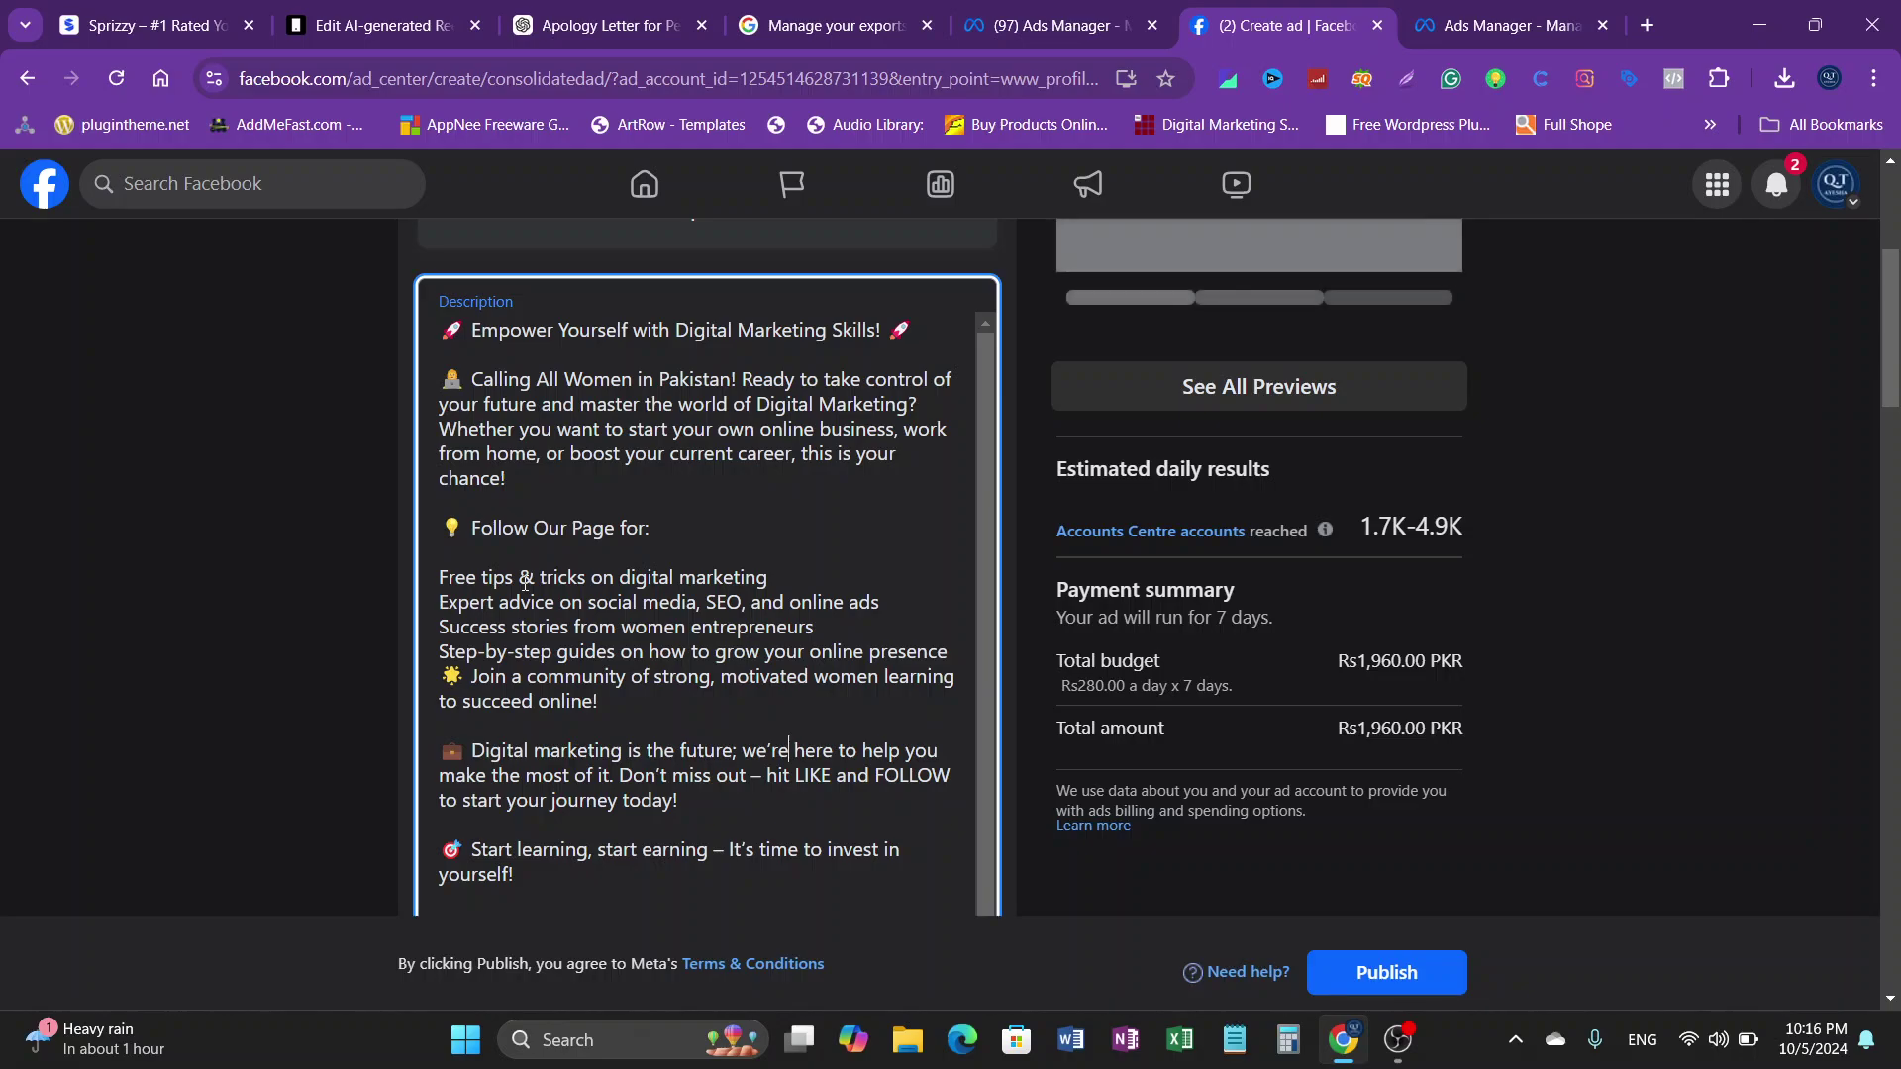
scroll(553, 638, "up", 3)
scroll(552, 638, "down", 10)
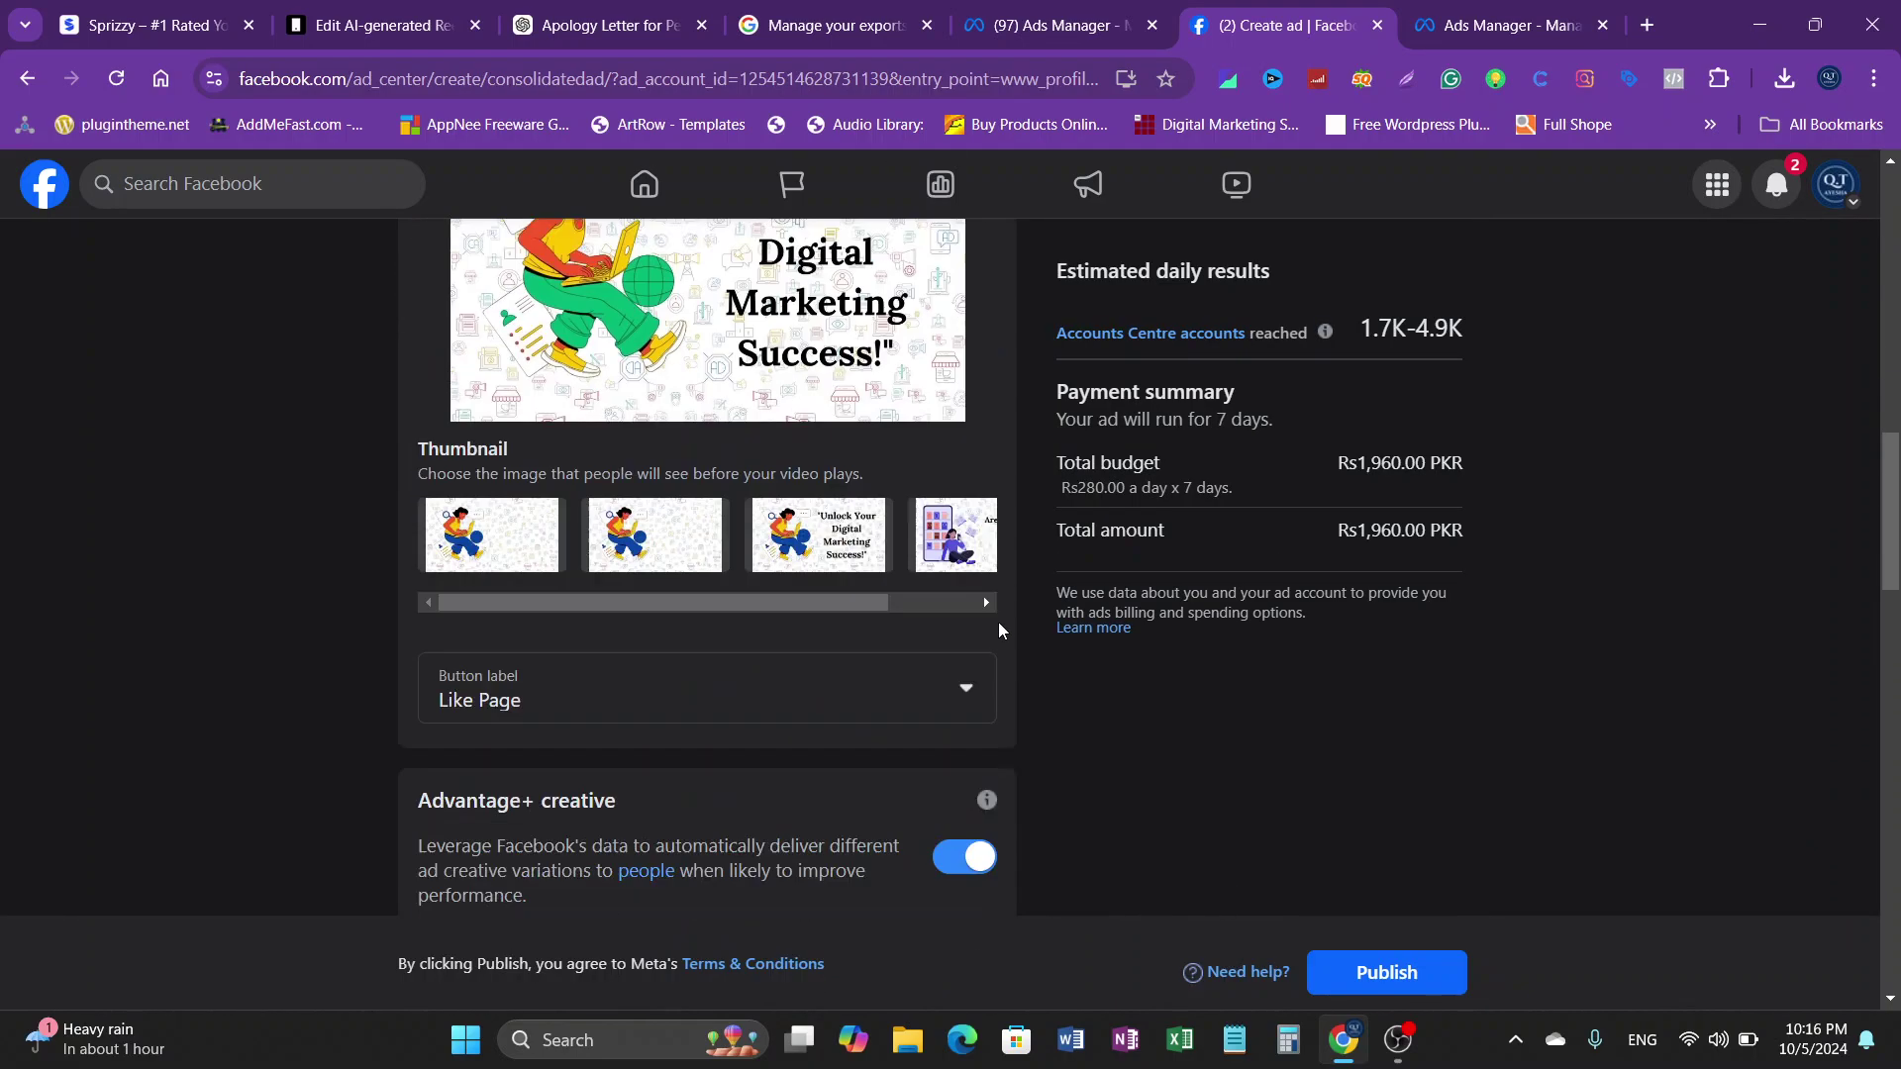
scroll(846, 818, "up", 3)
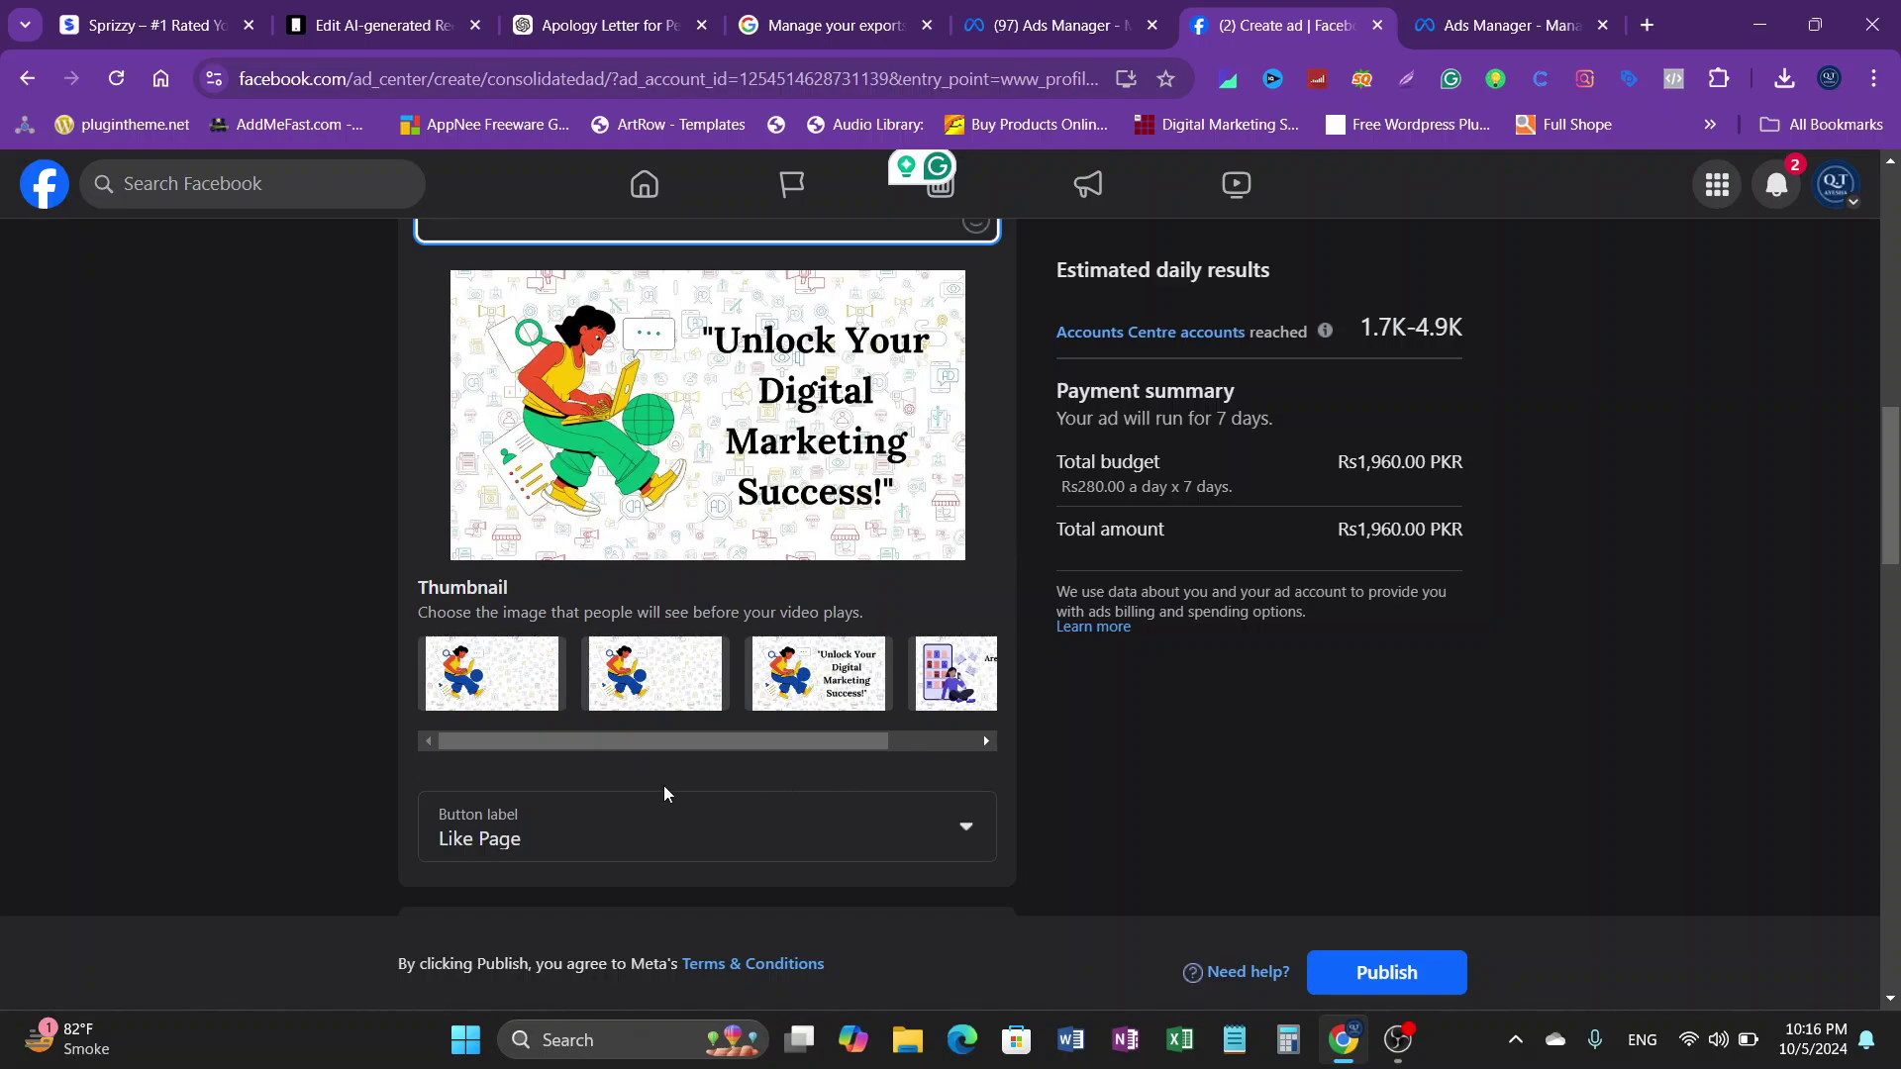
scroll(1324, 745, "up", 10)
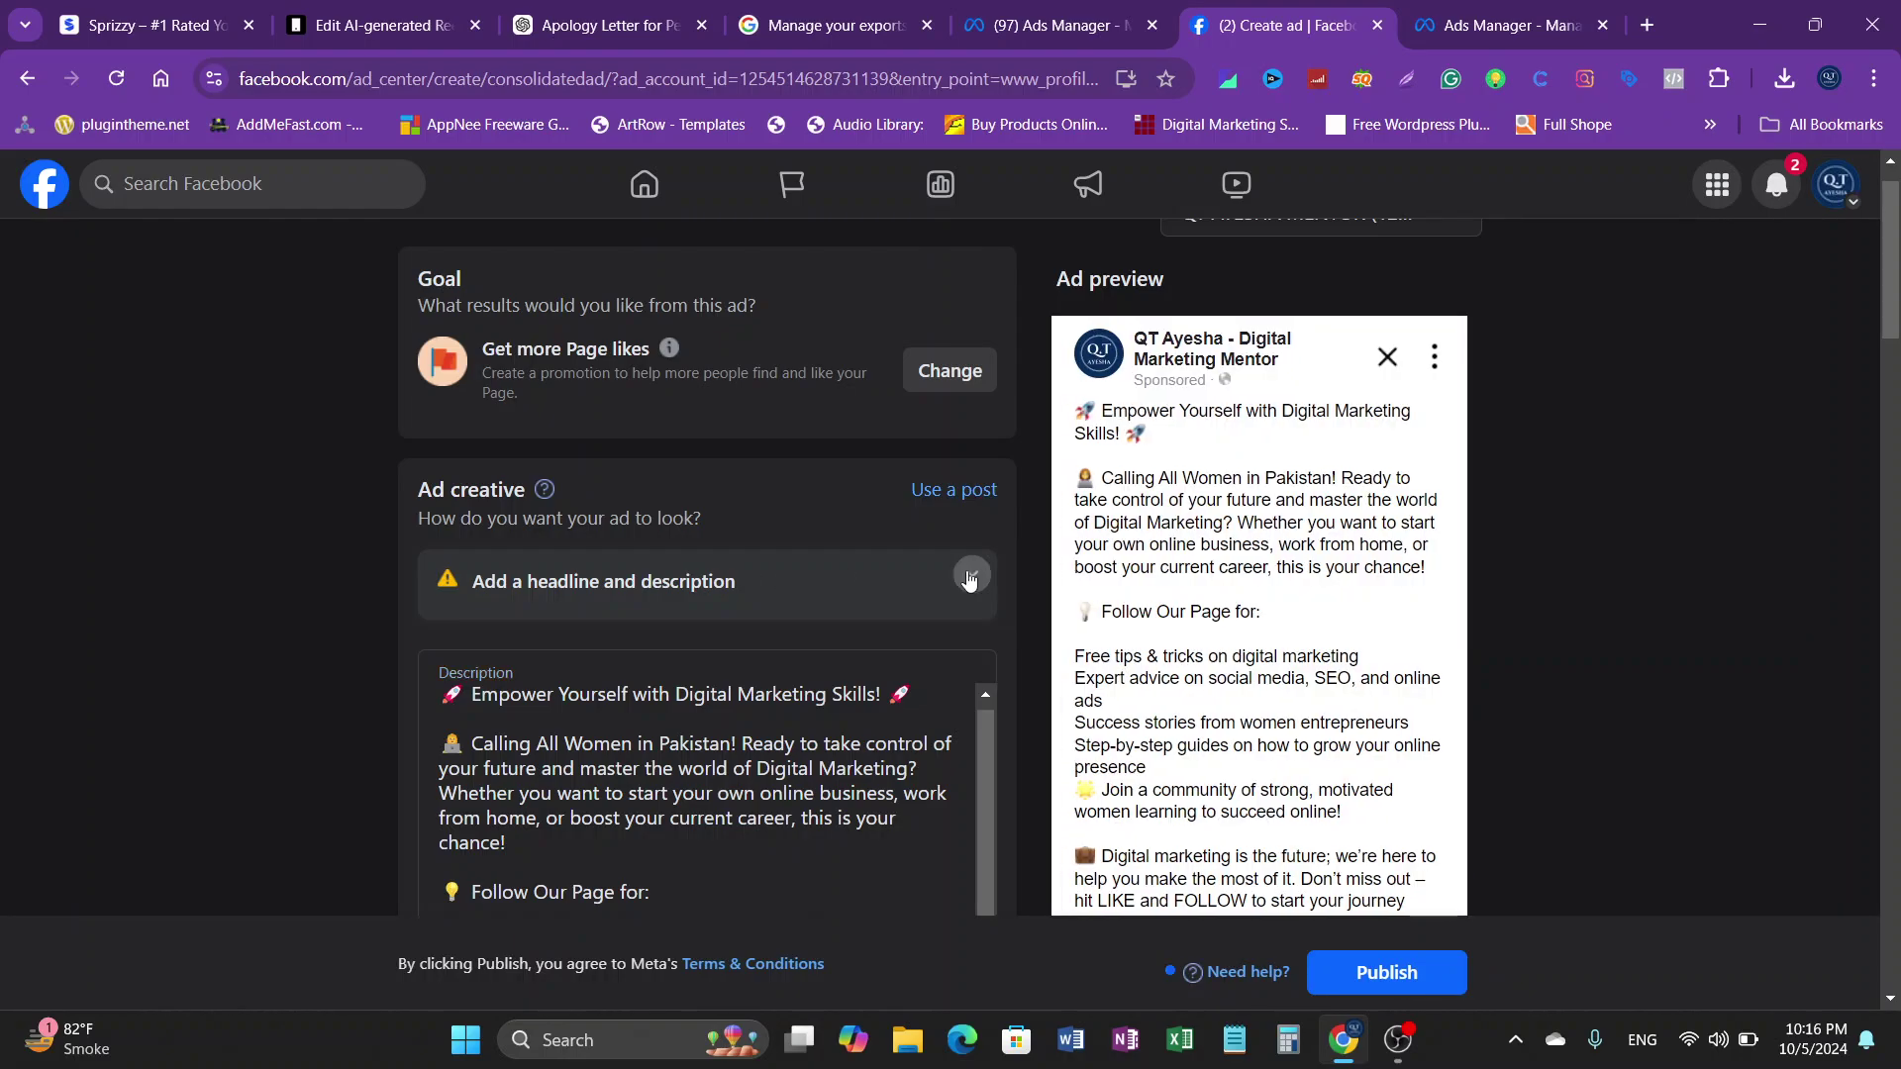
Step: Expand the headline and description recommendation, and examine the ad preview, special ad category and audience settings
left_click(531, 606)
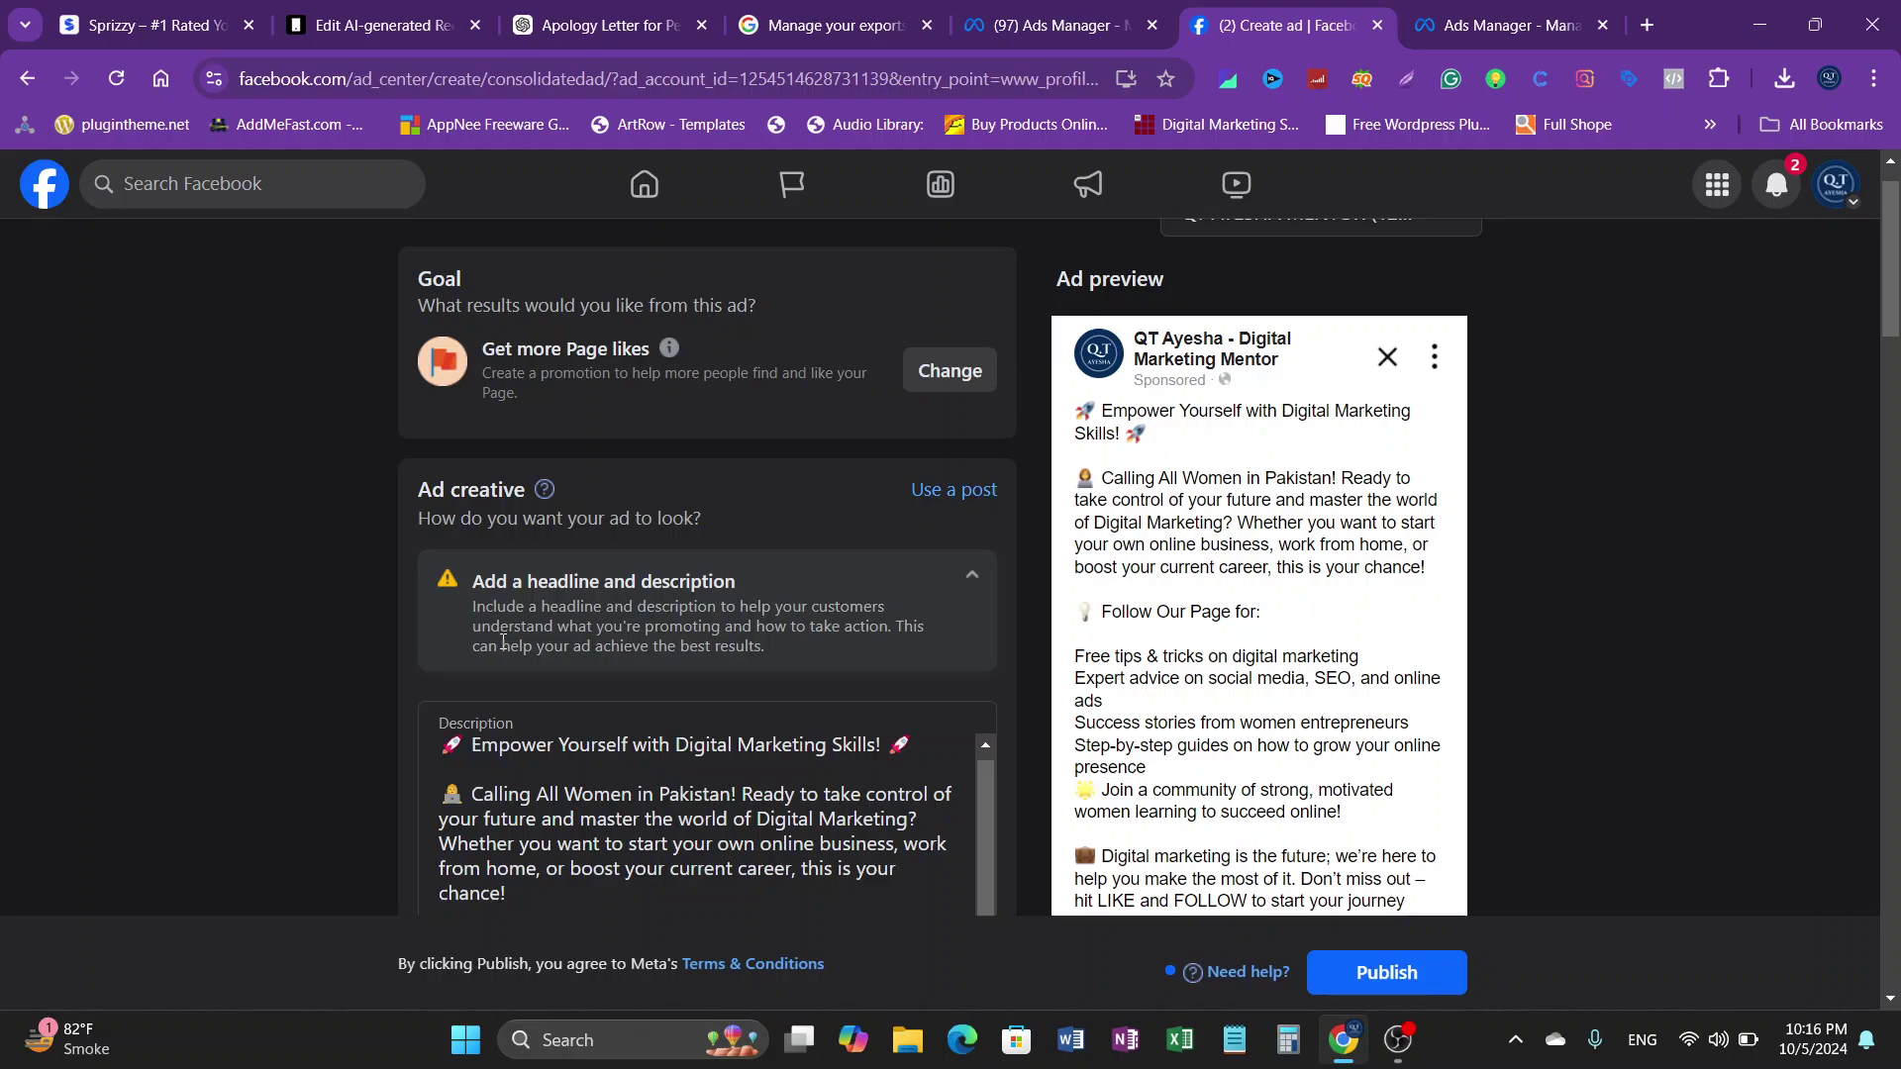
scroll(519, 634, "down", 4)
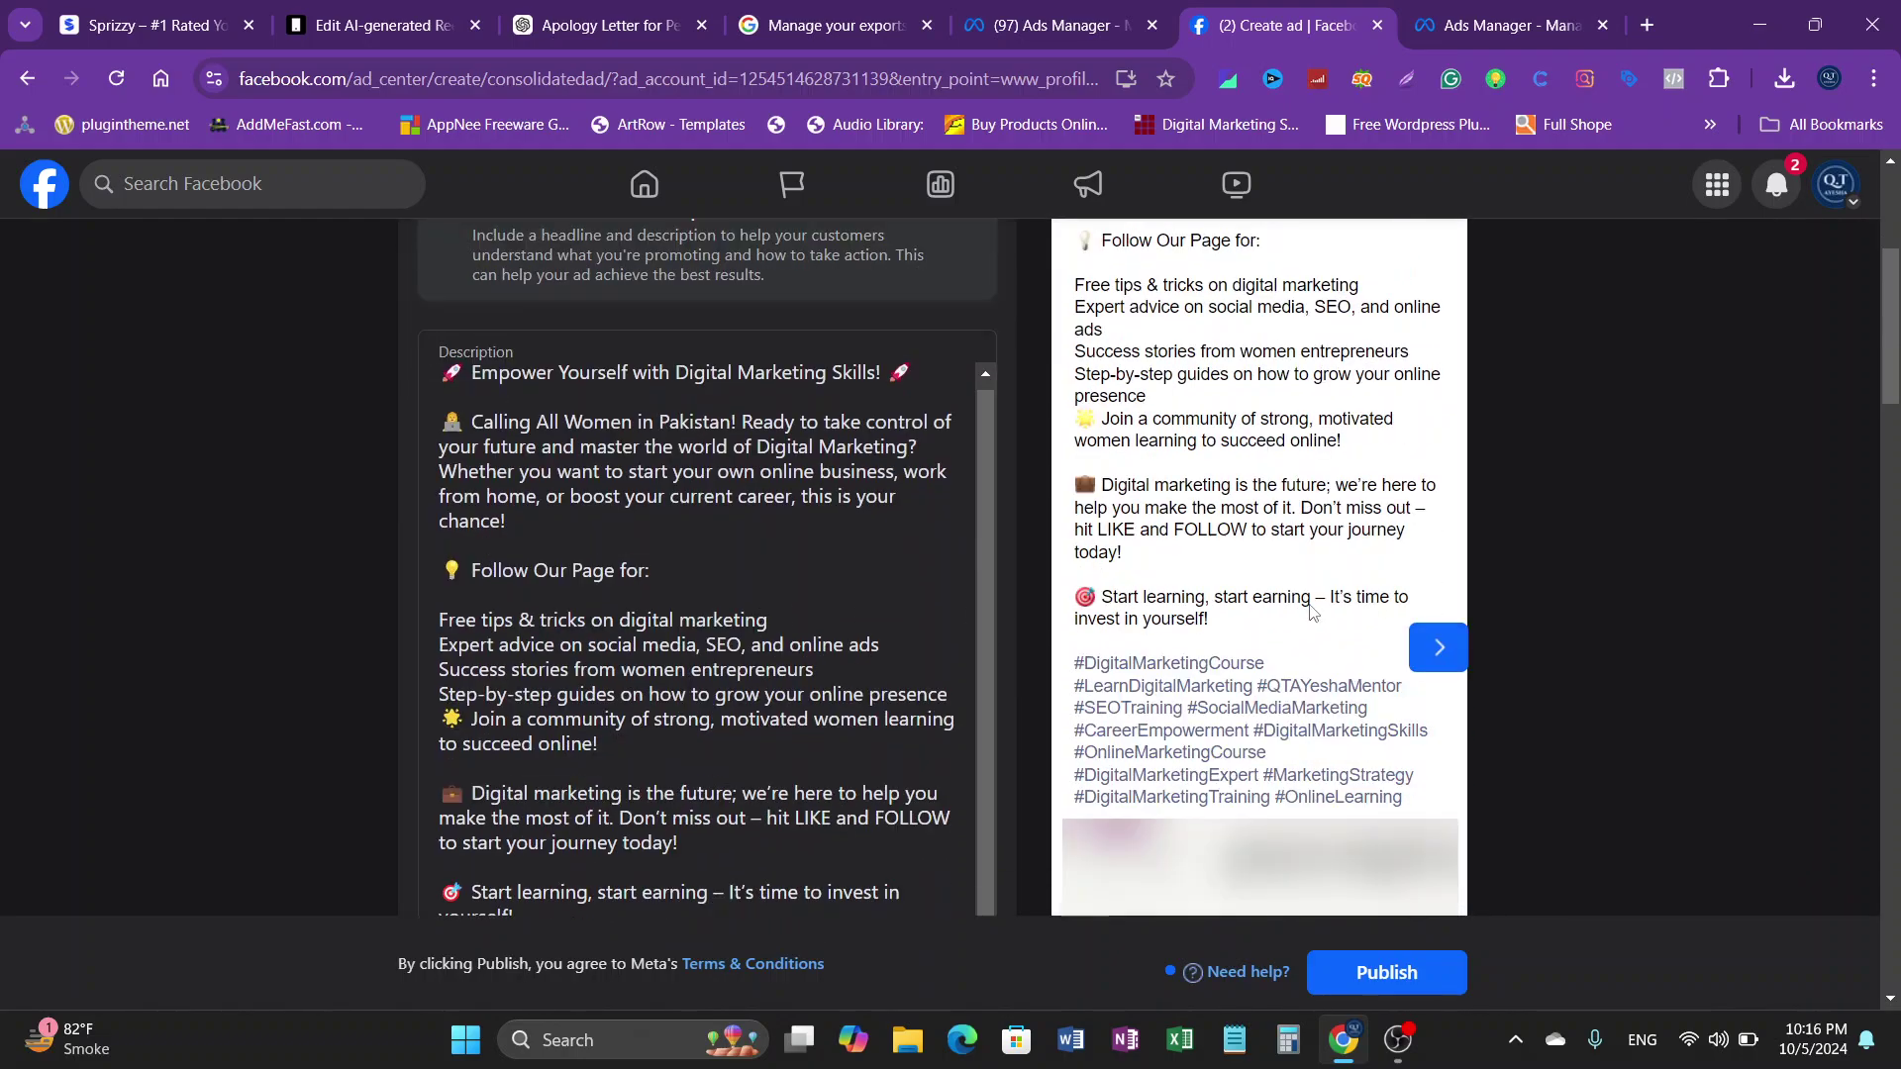
scroll(1312, 626, "down", 10)
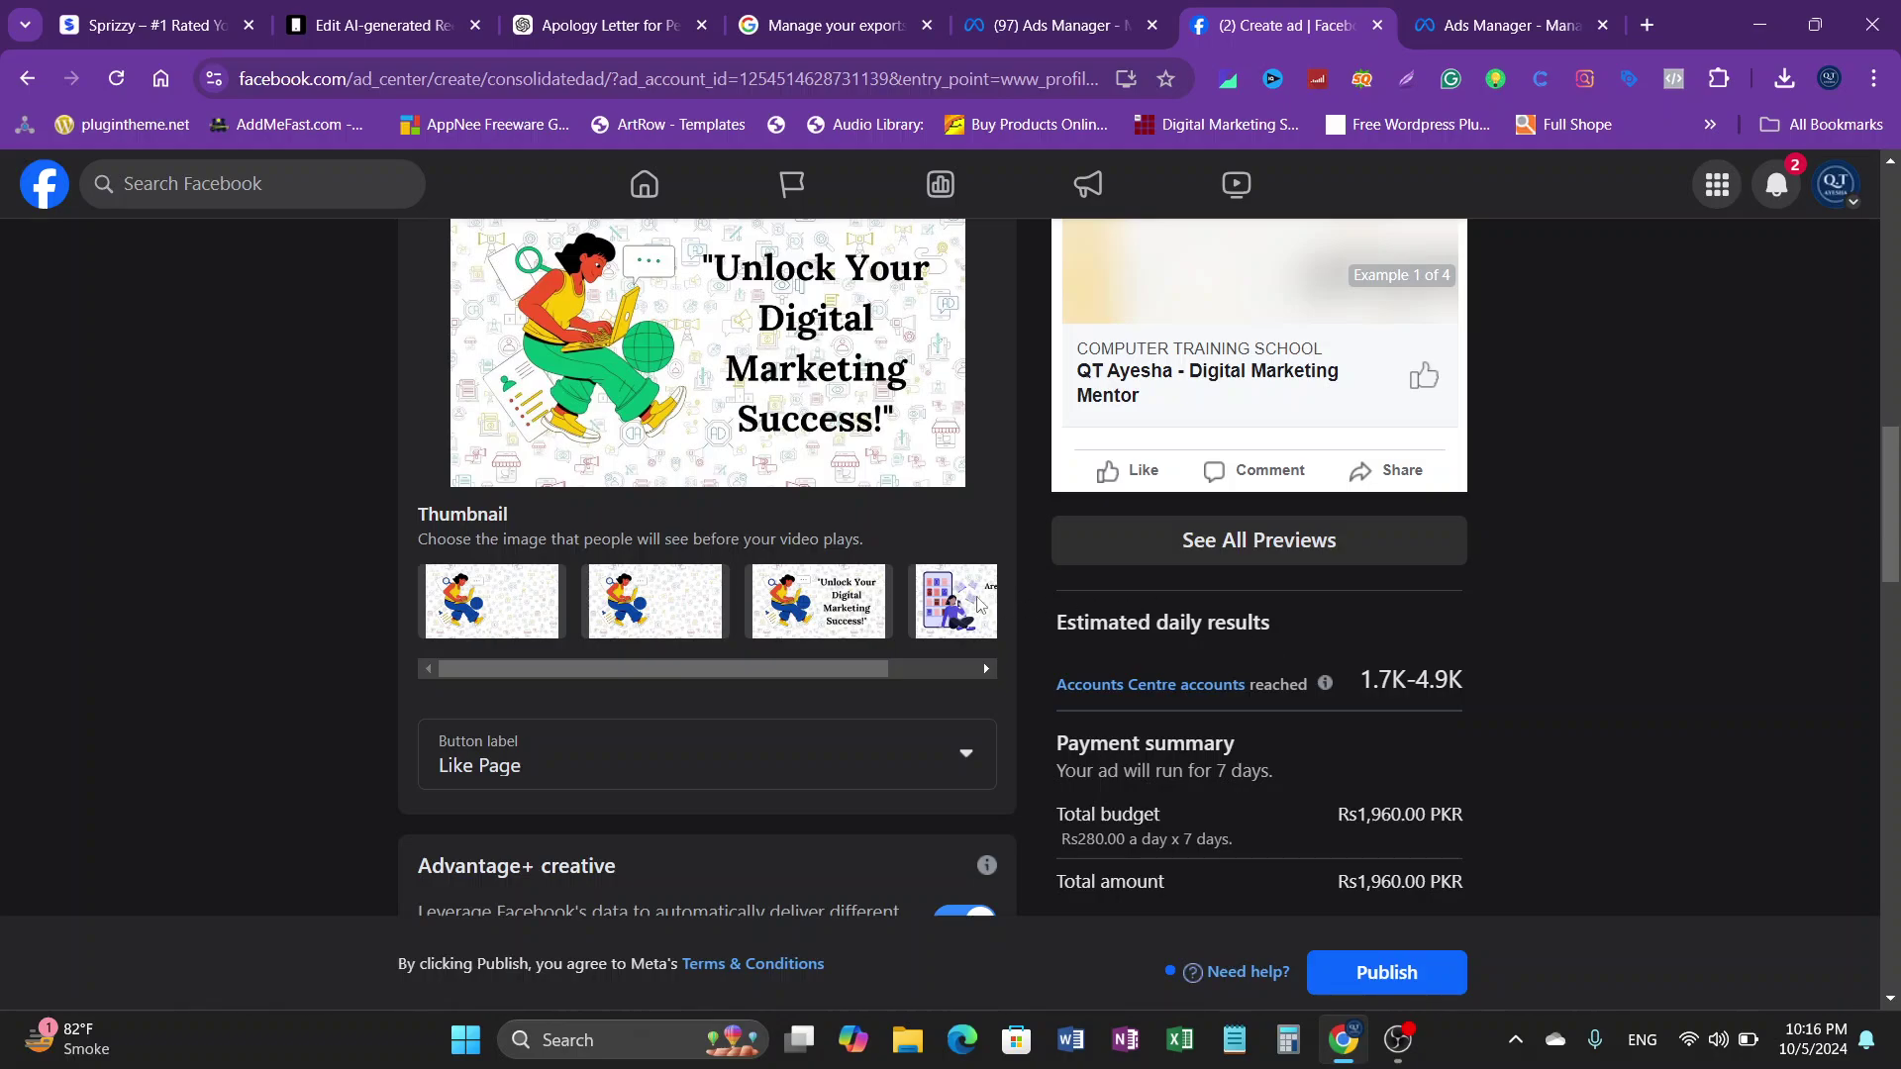
scroll(572, 729, "down", 5)
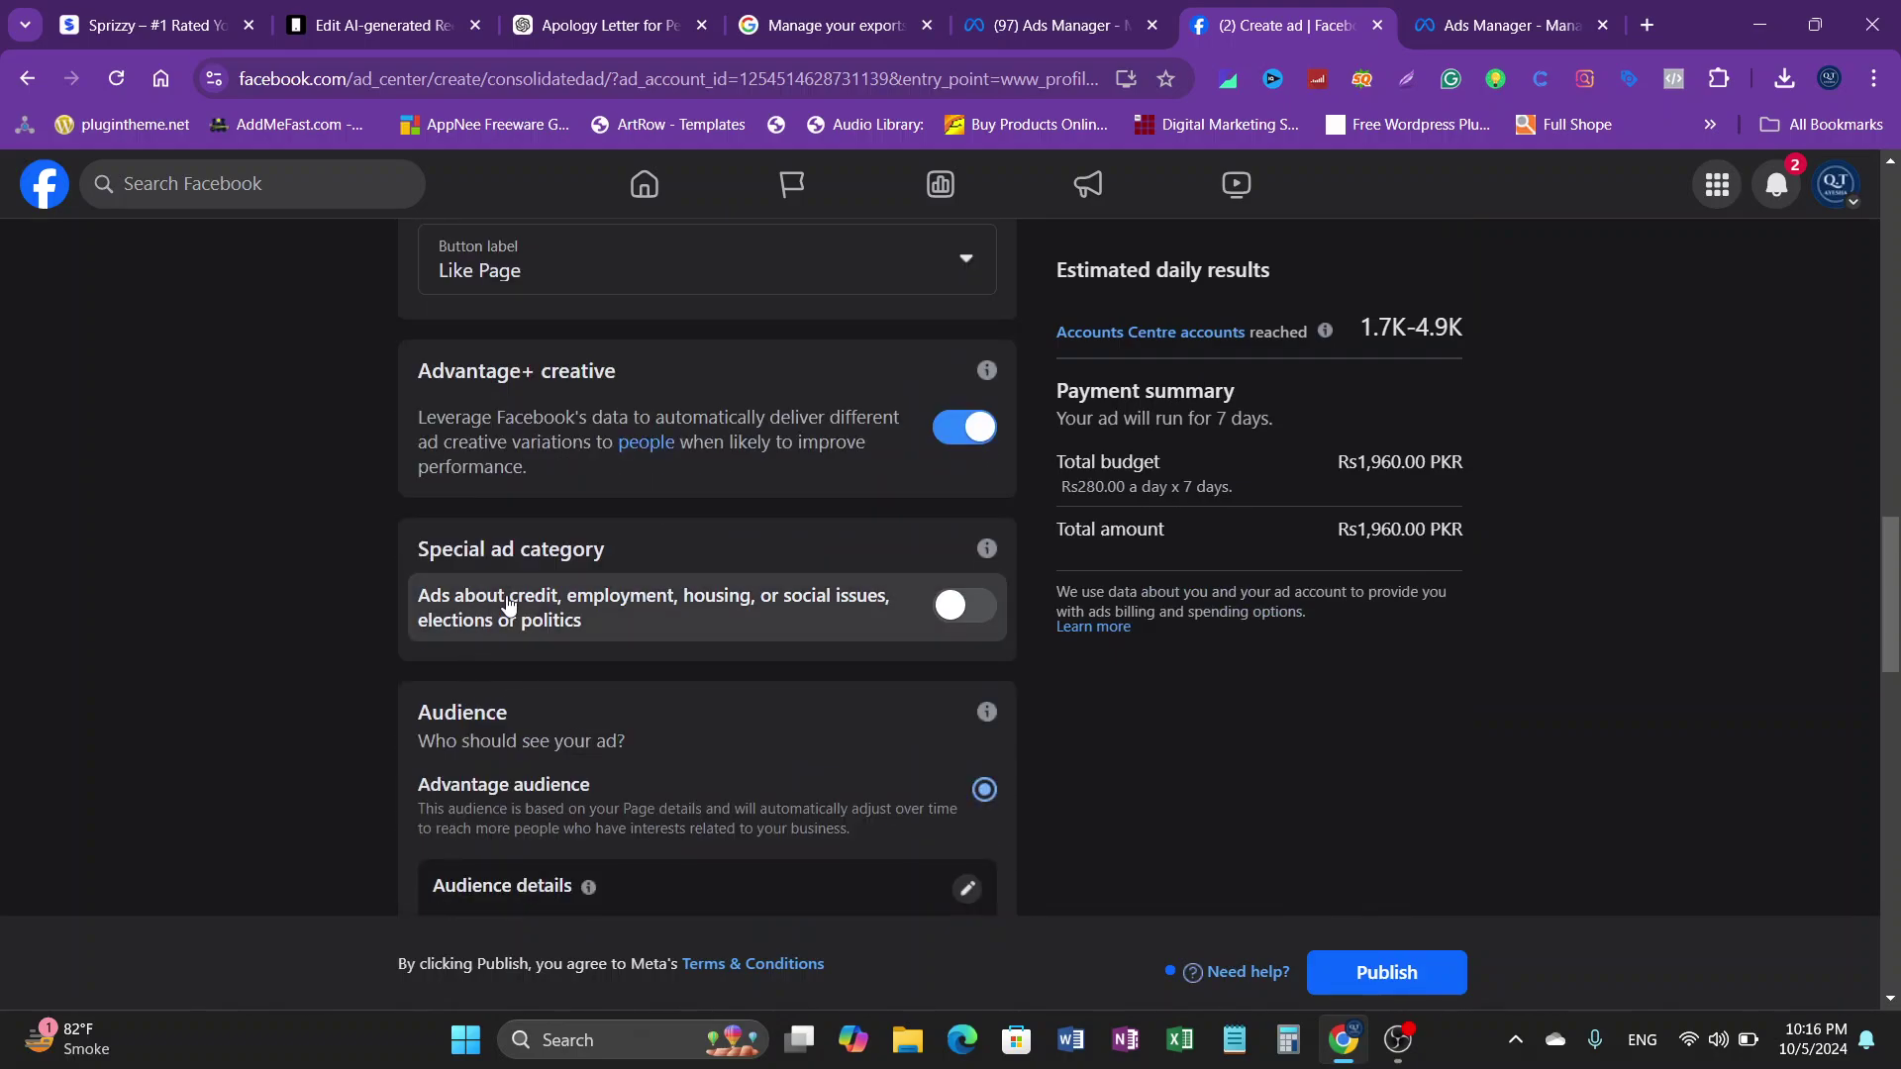
scroll(570, 651, "down", 6)
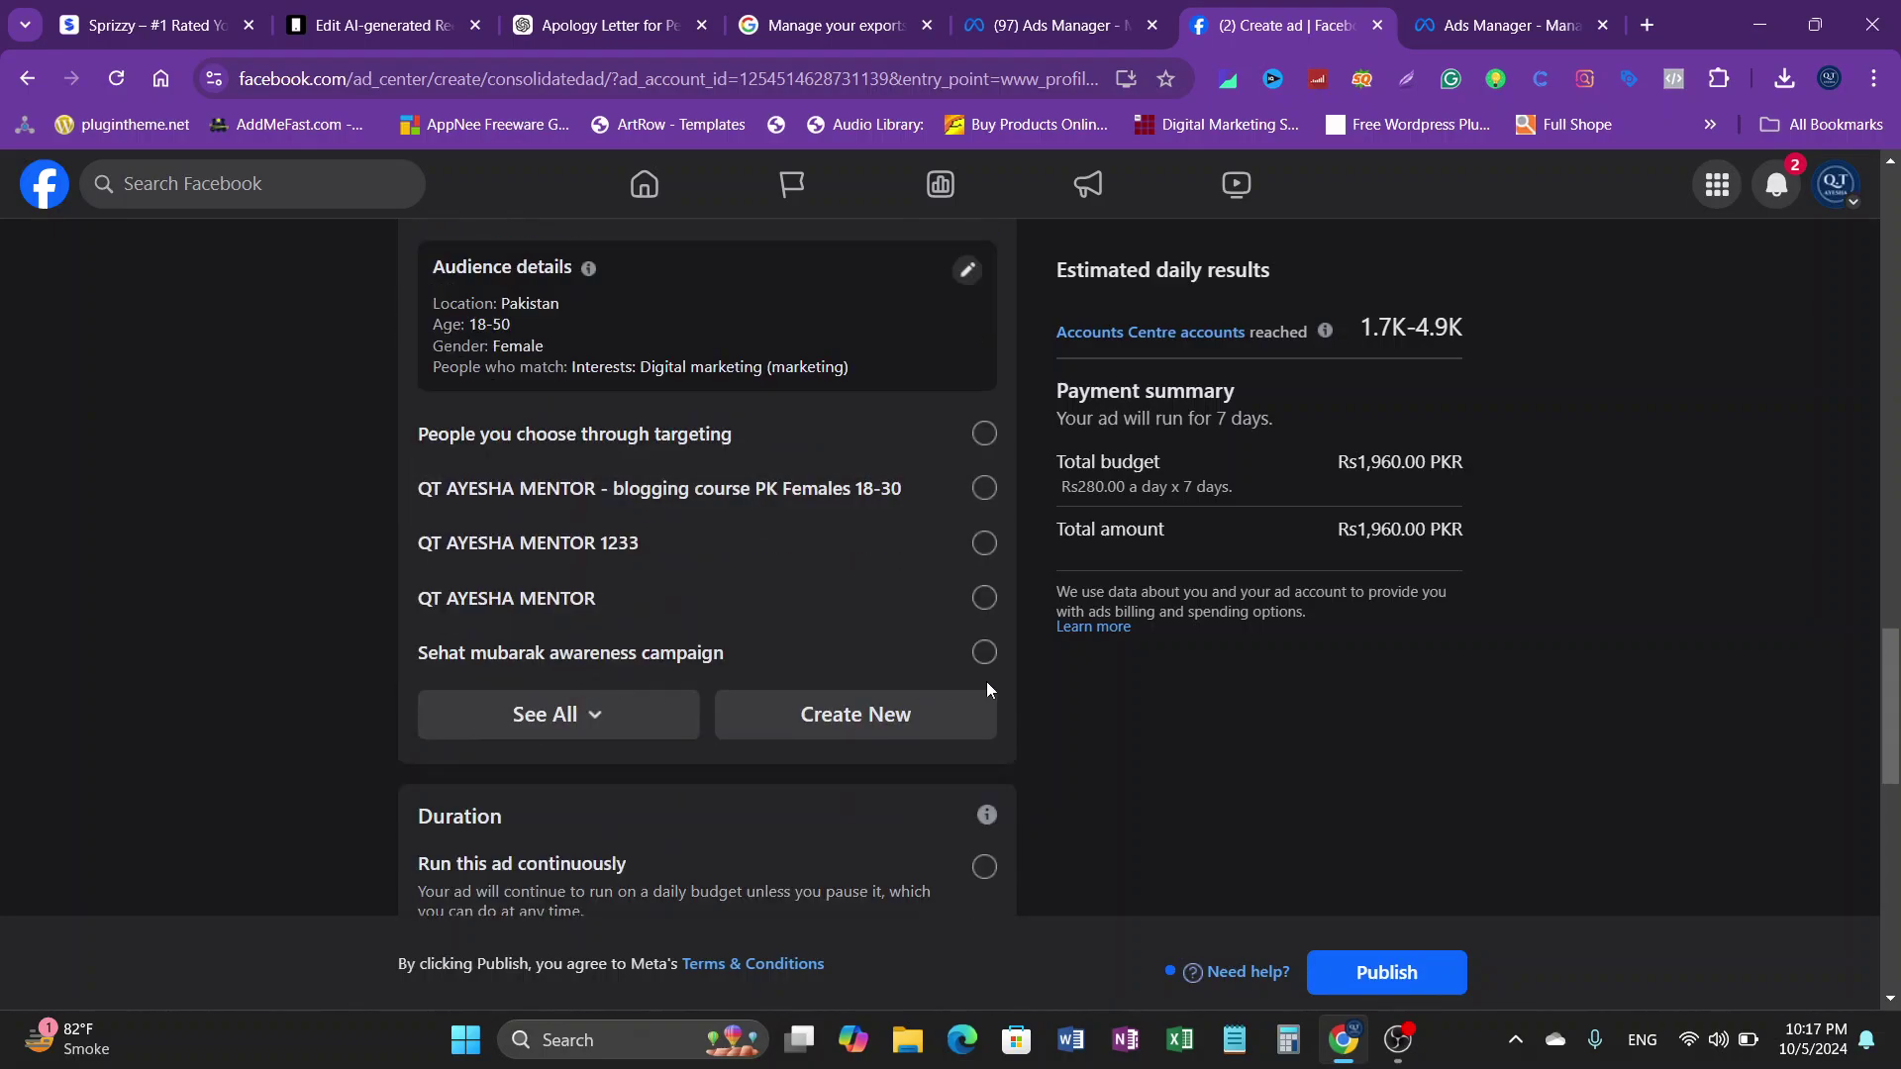
scroll(464, 725, "down", 7)
scroll(666, 726, "up", 15)
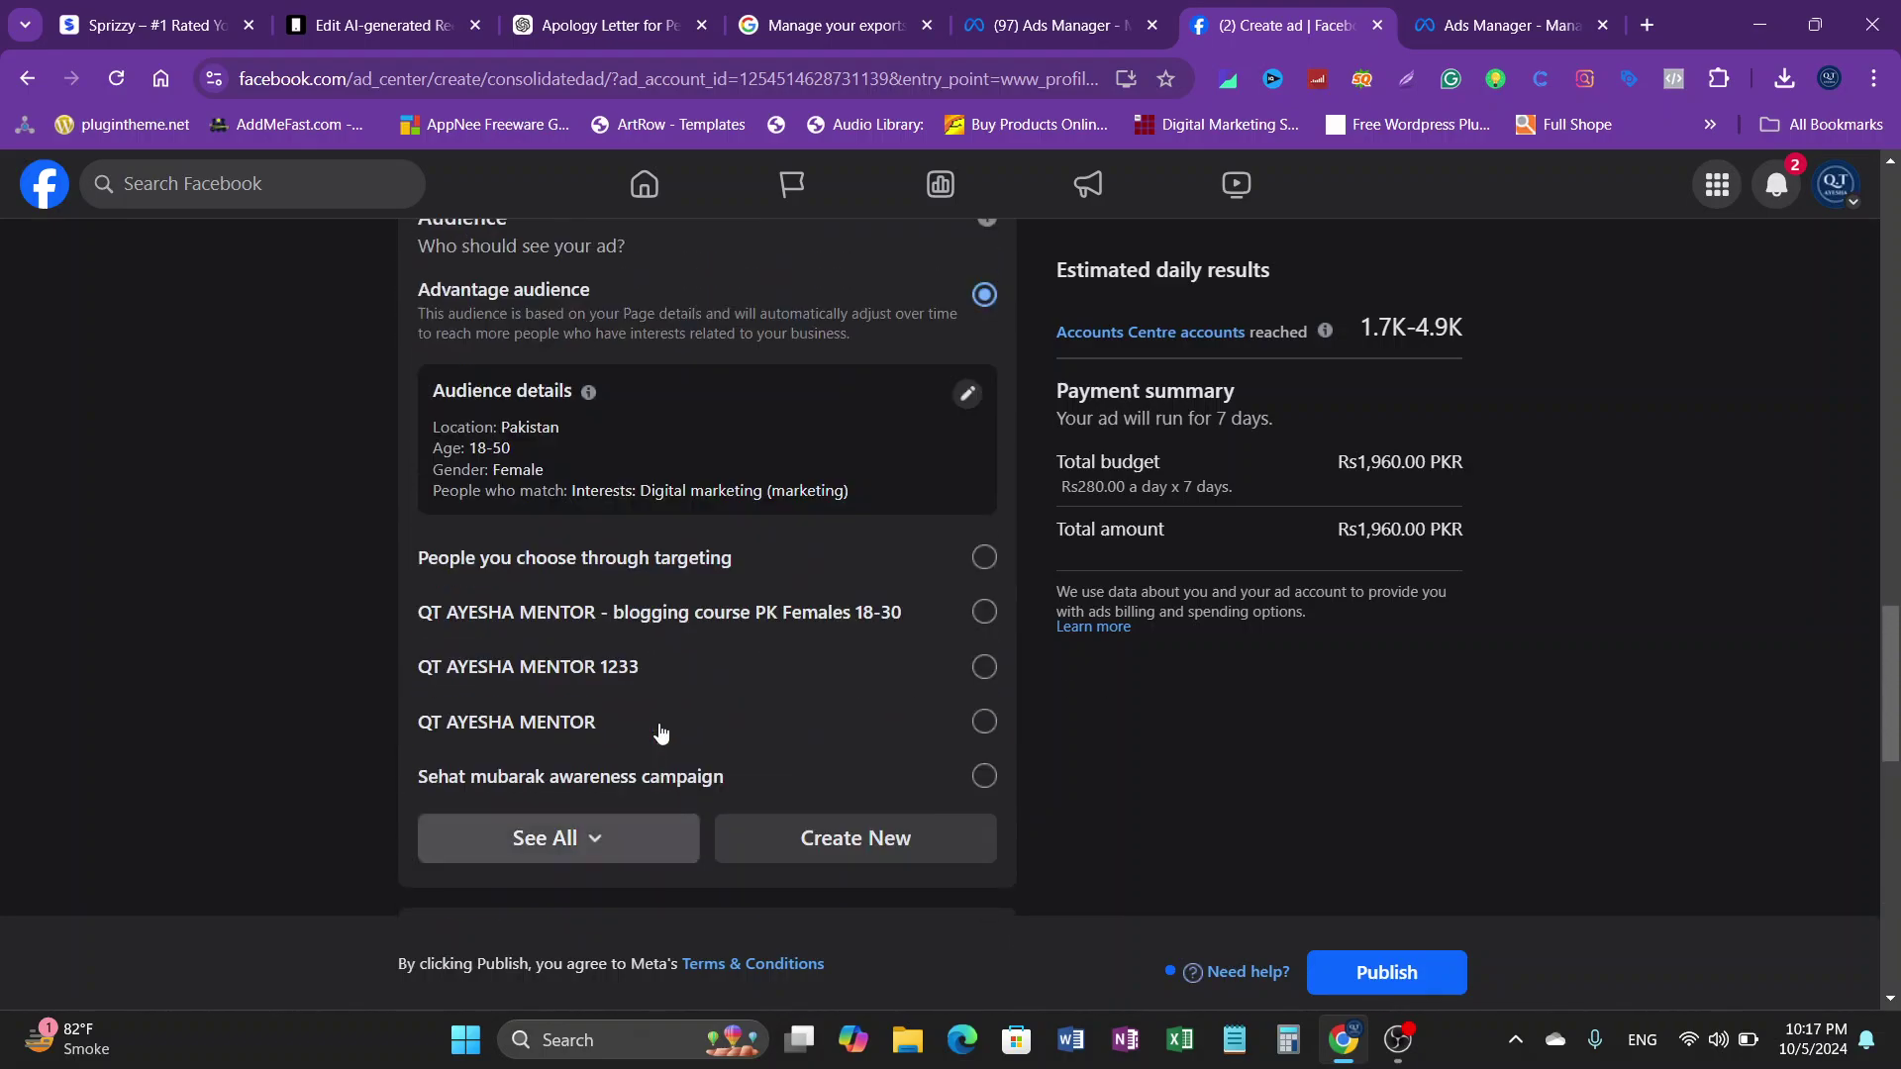
scroll(809, 722, "down", 5)
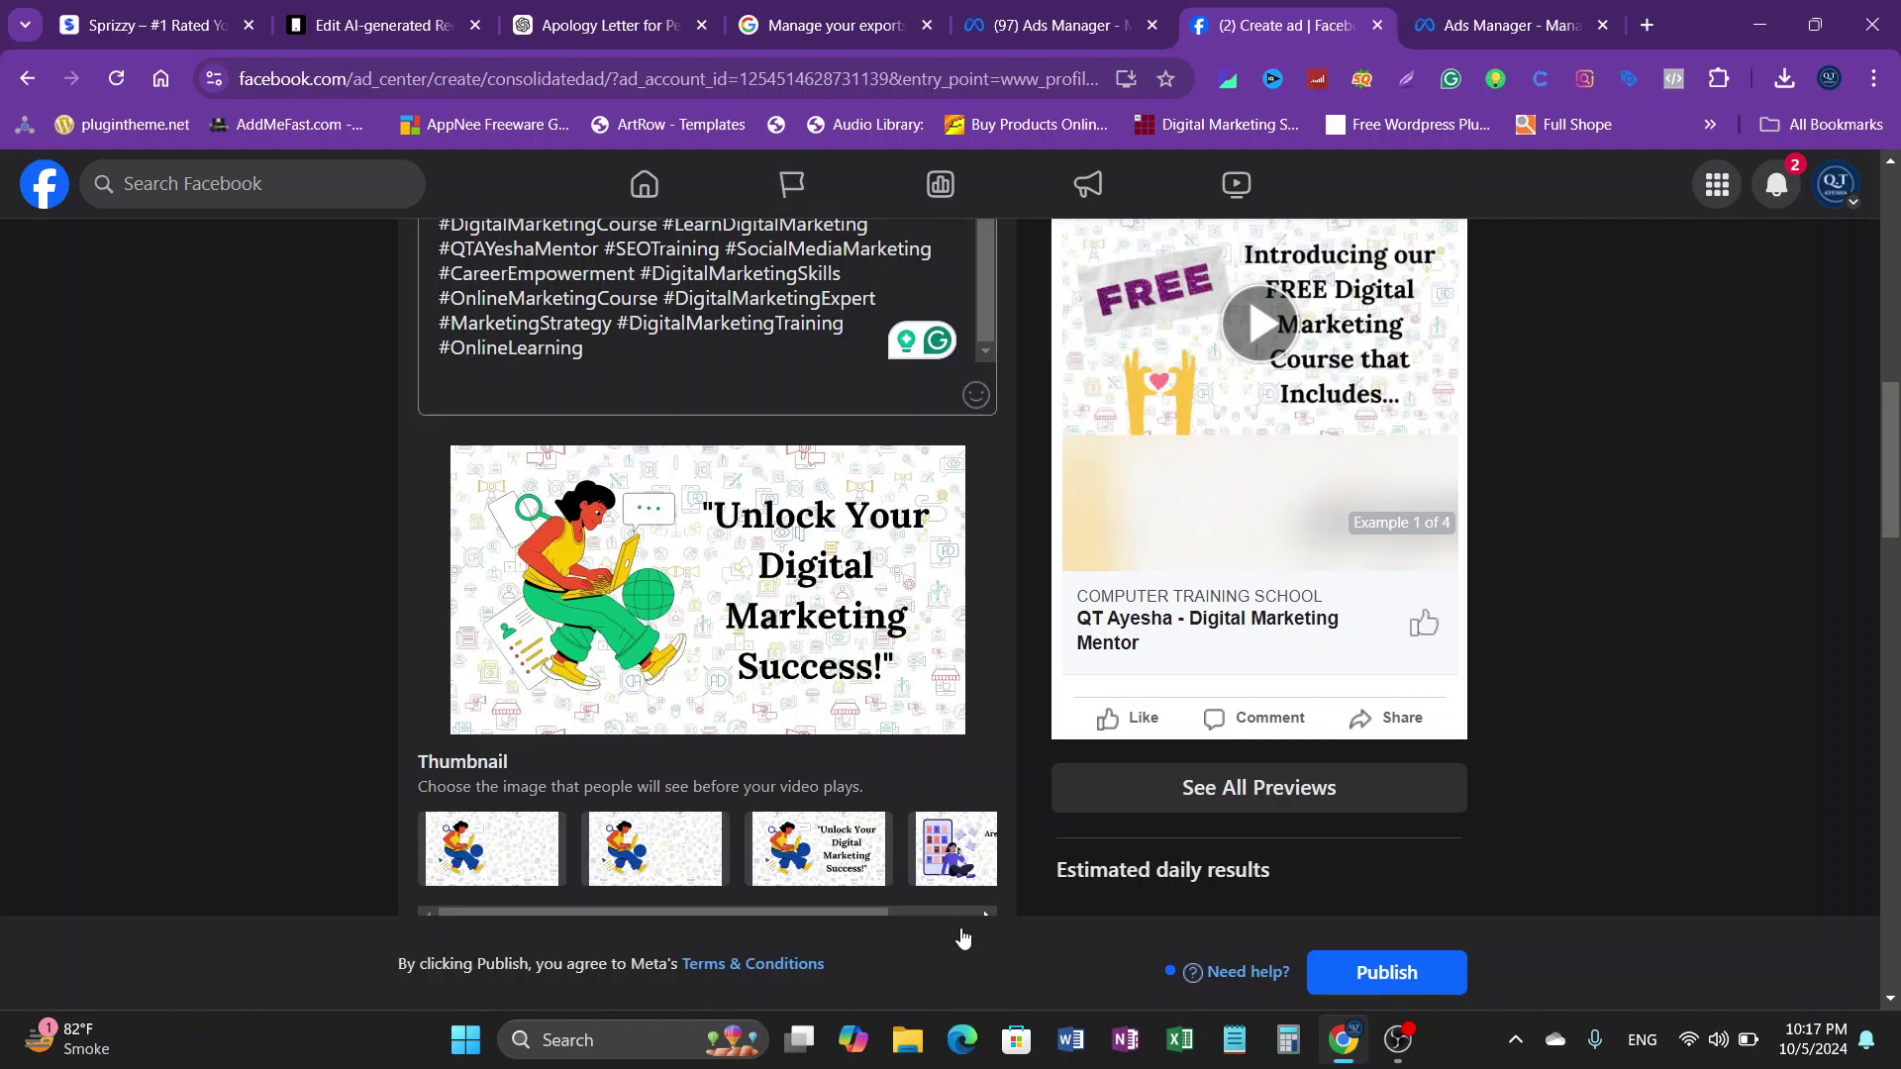
scroll(754, 786, "up", 1)
scroll(754, 787, "up", 8)
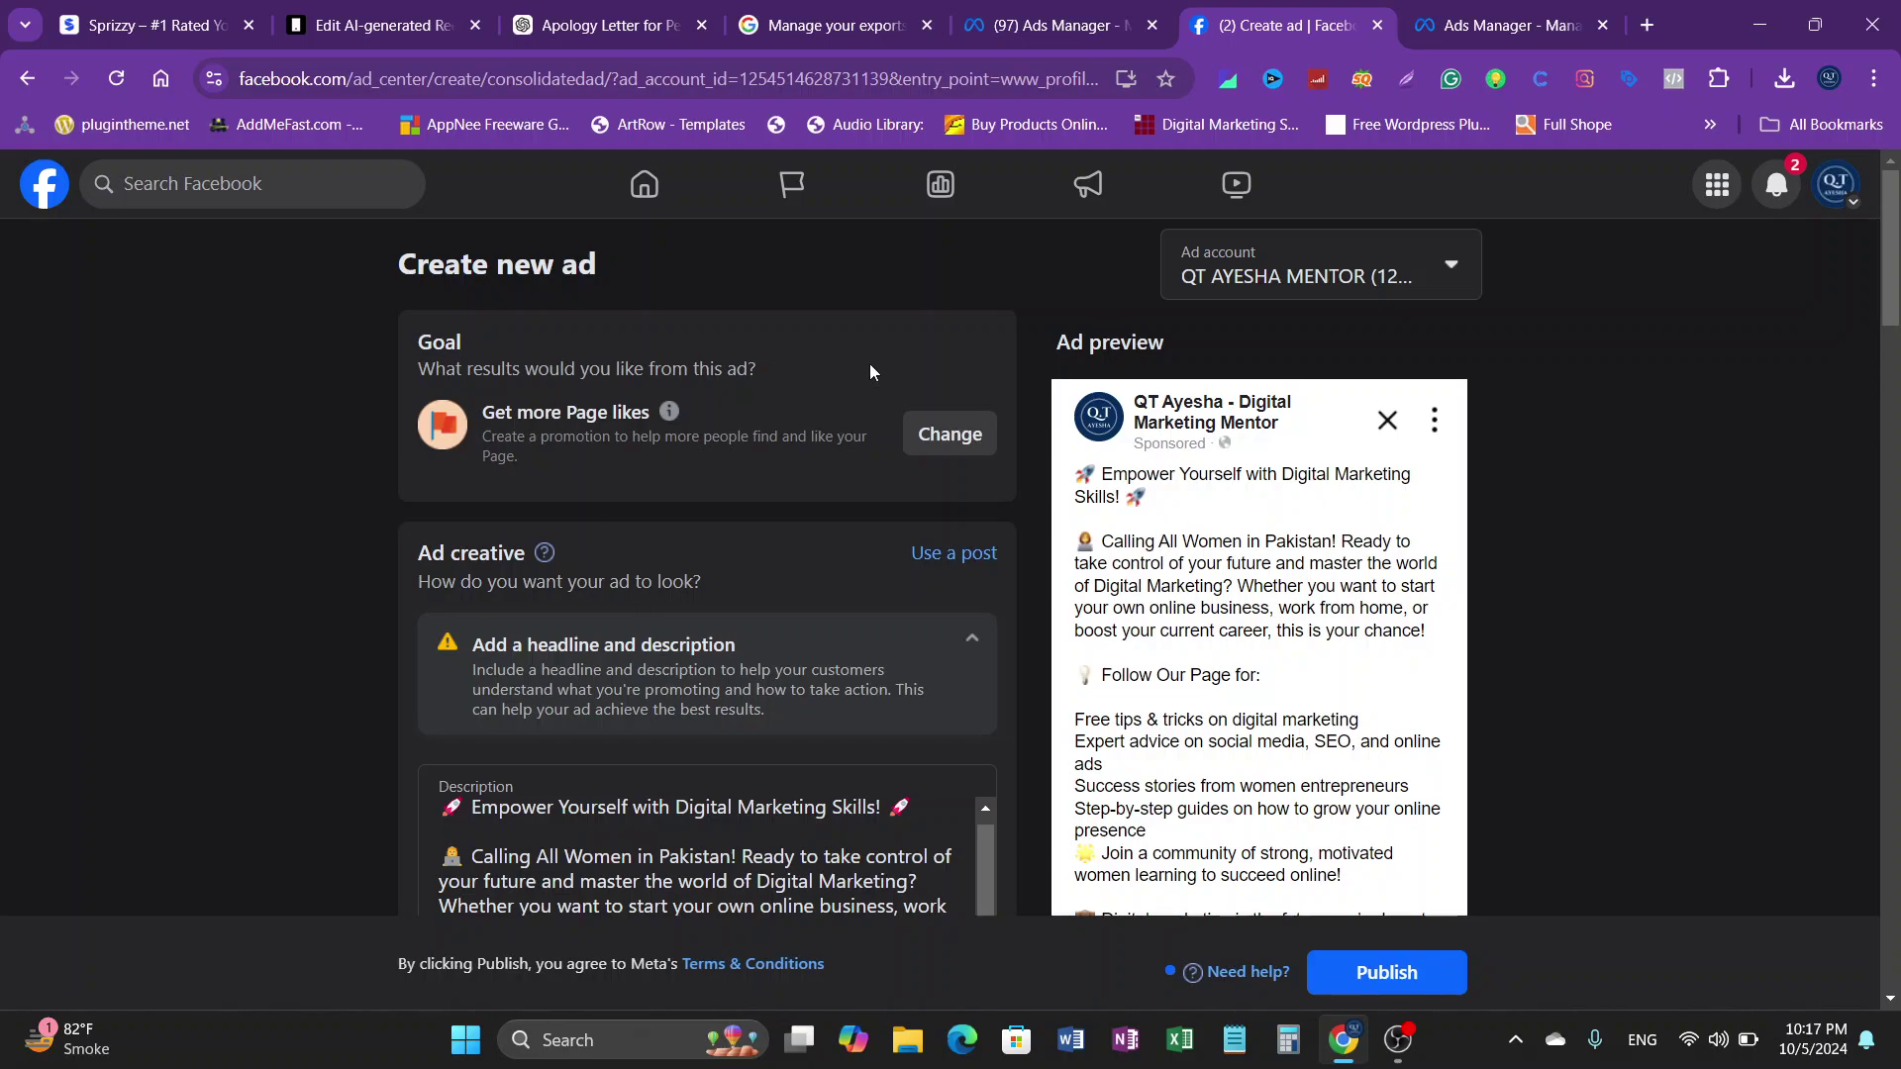
Step: Look through the whole Page likes ad form from the goal down to the audience, duration, budget, placements and payment method
scroll(660, 746, "down", 1)
scroll(660, 754, "down", 15)
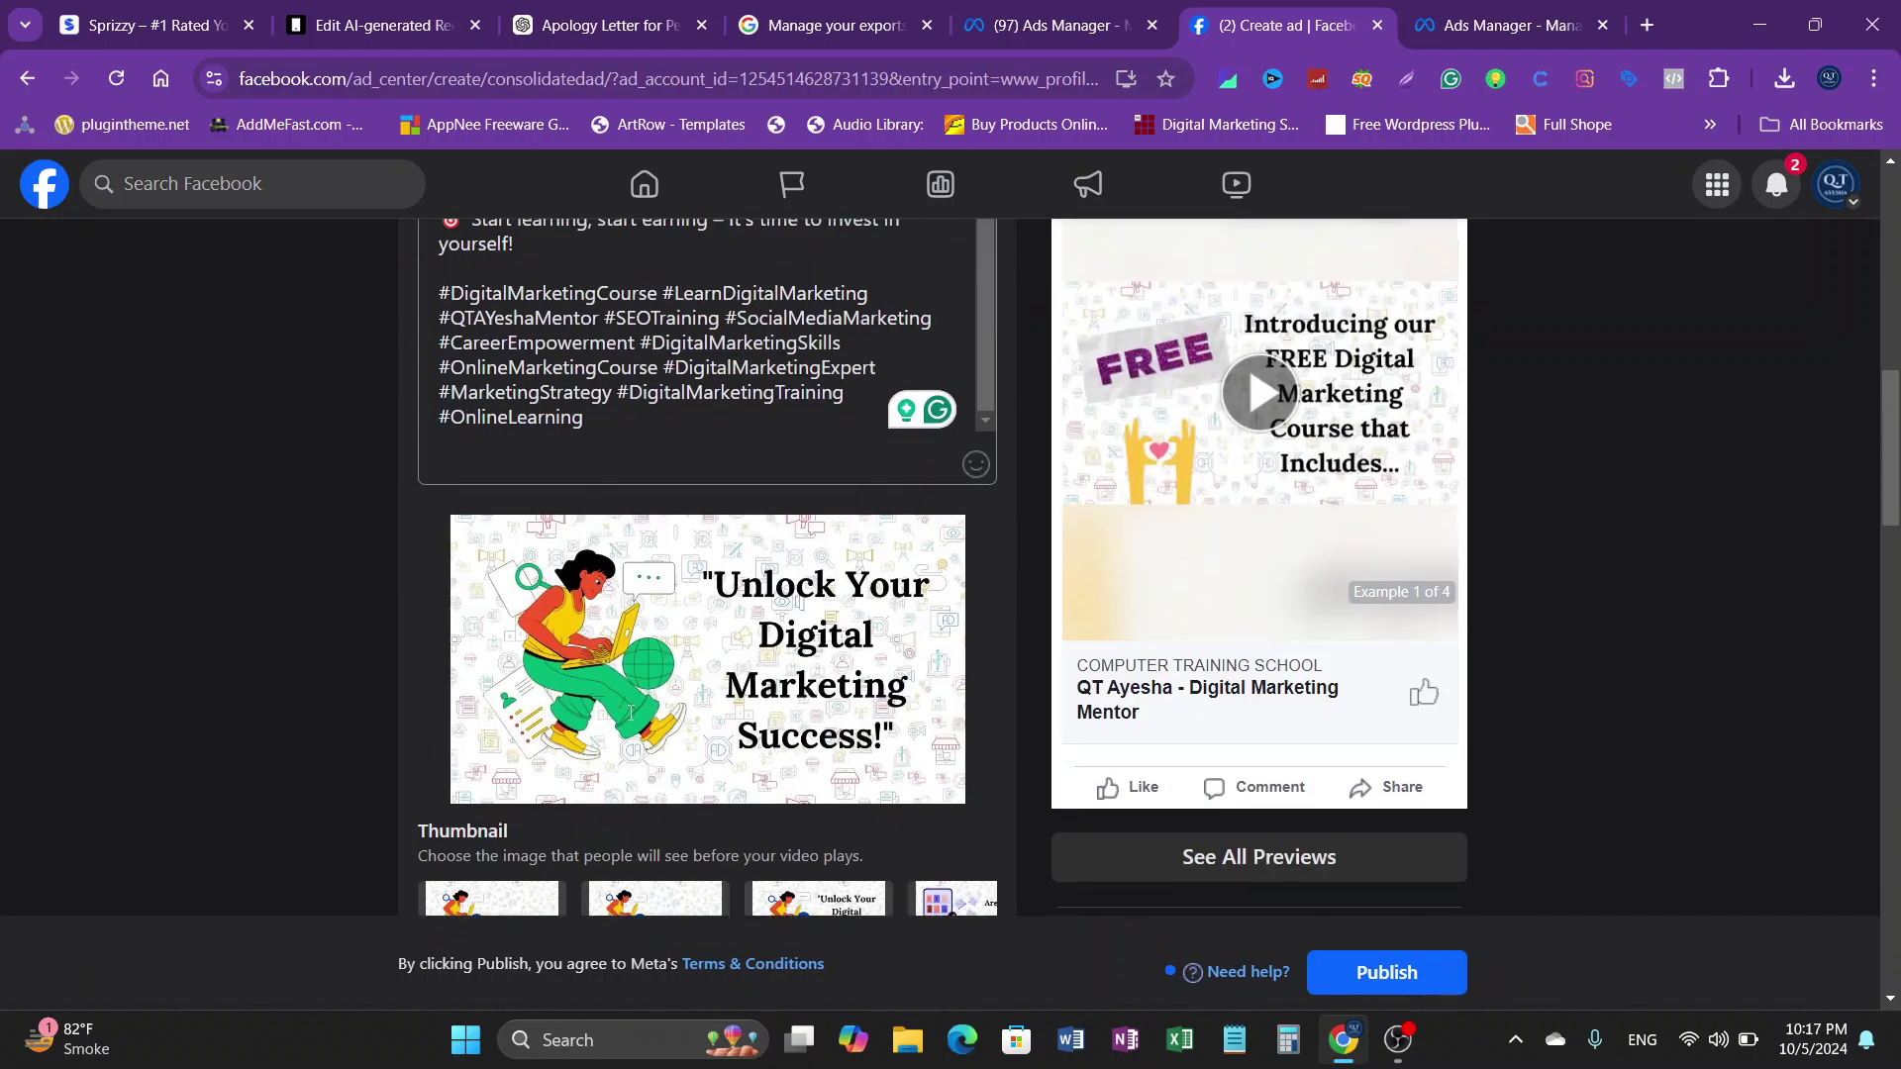
scroll(648, 728, "down", 7)
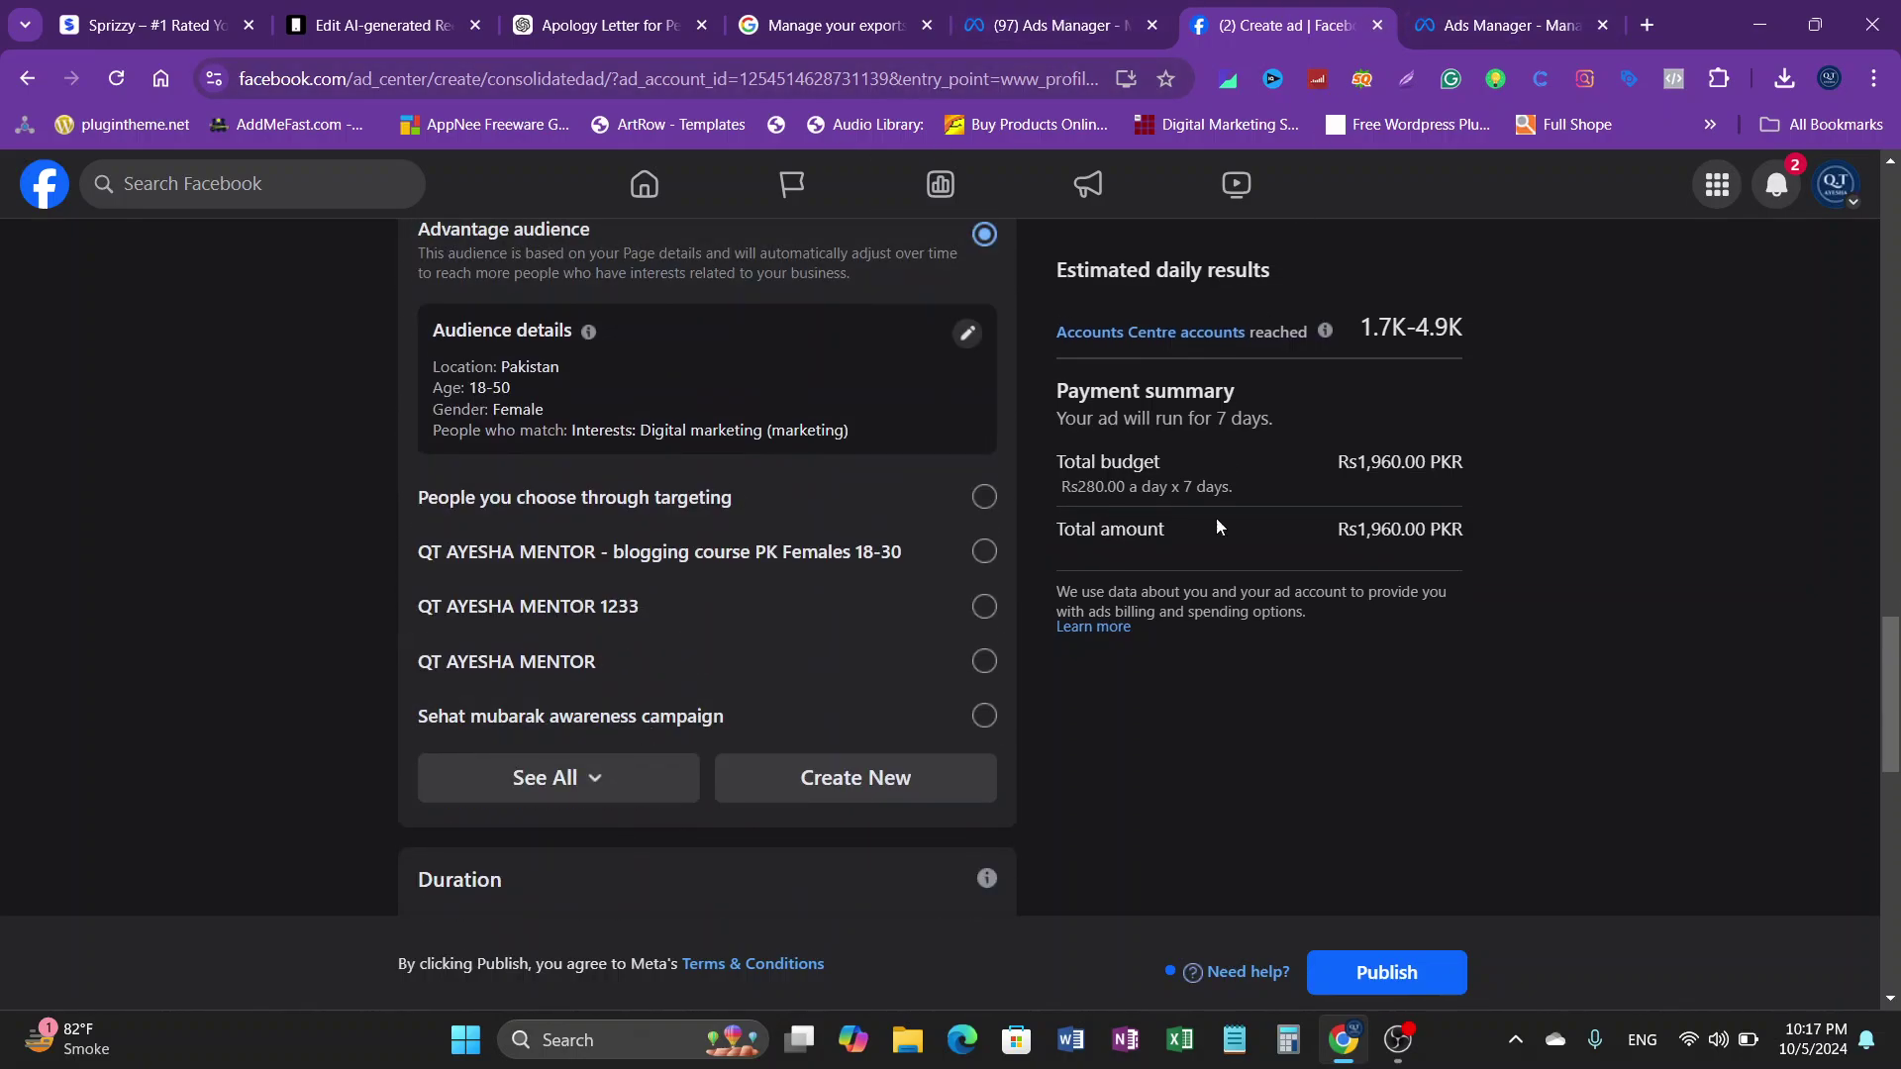
scroll(1252, 776, "down", 1)
scroll(712, 715, "down", 5)
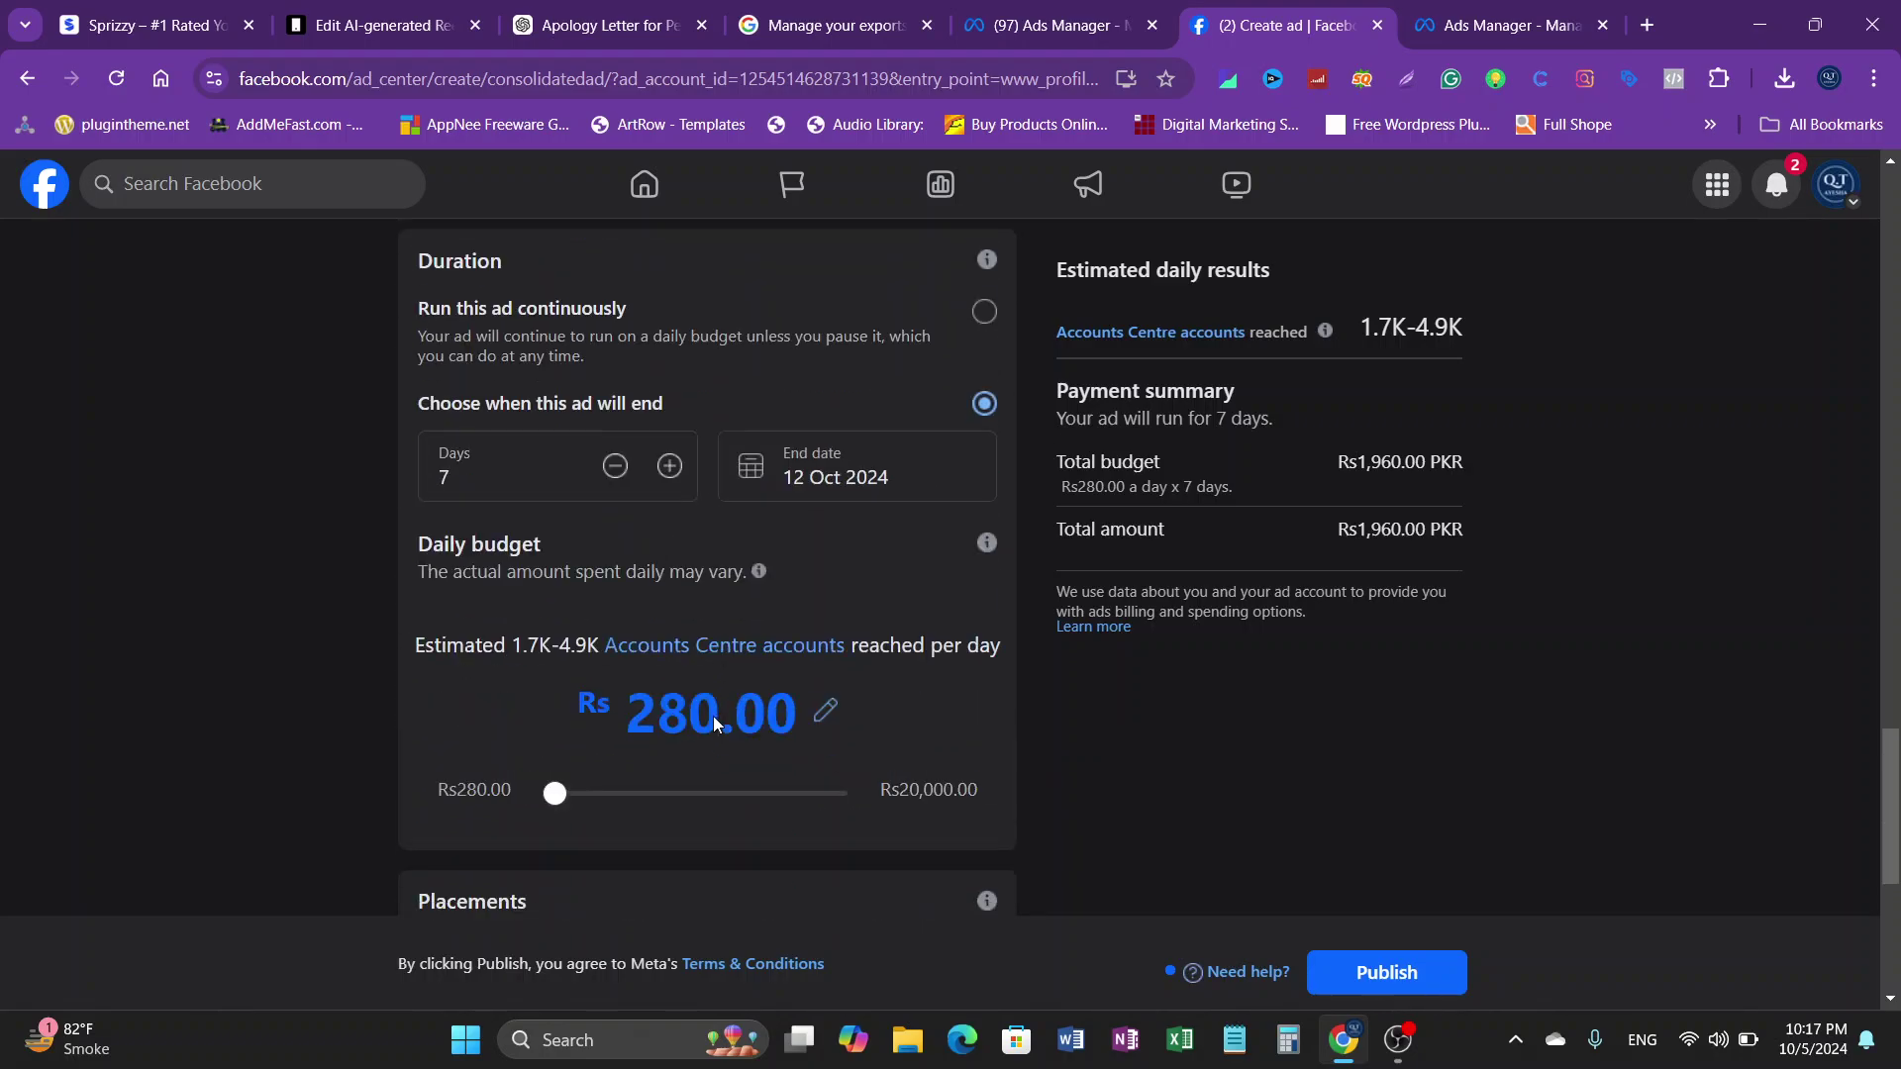
scroll(930, 720, "down", 5)
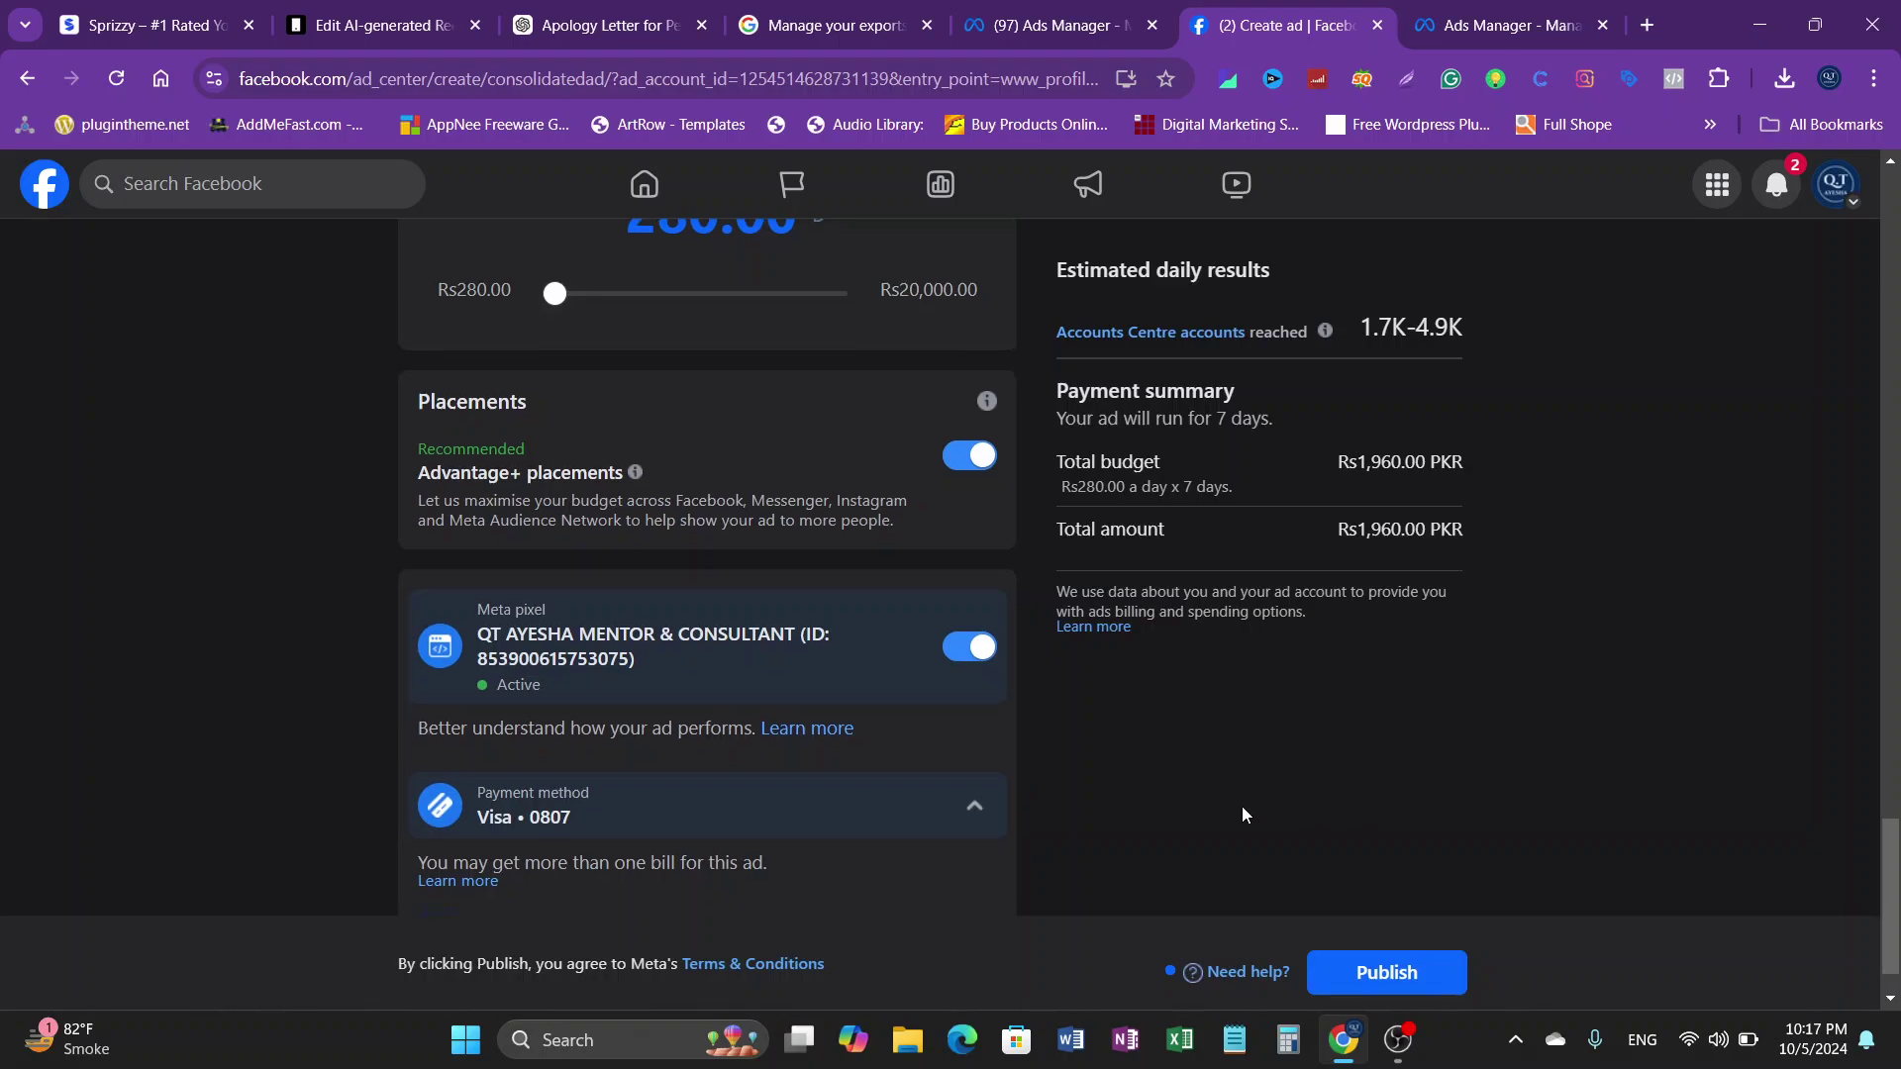
scroll(1241, 806, "down", 1)
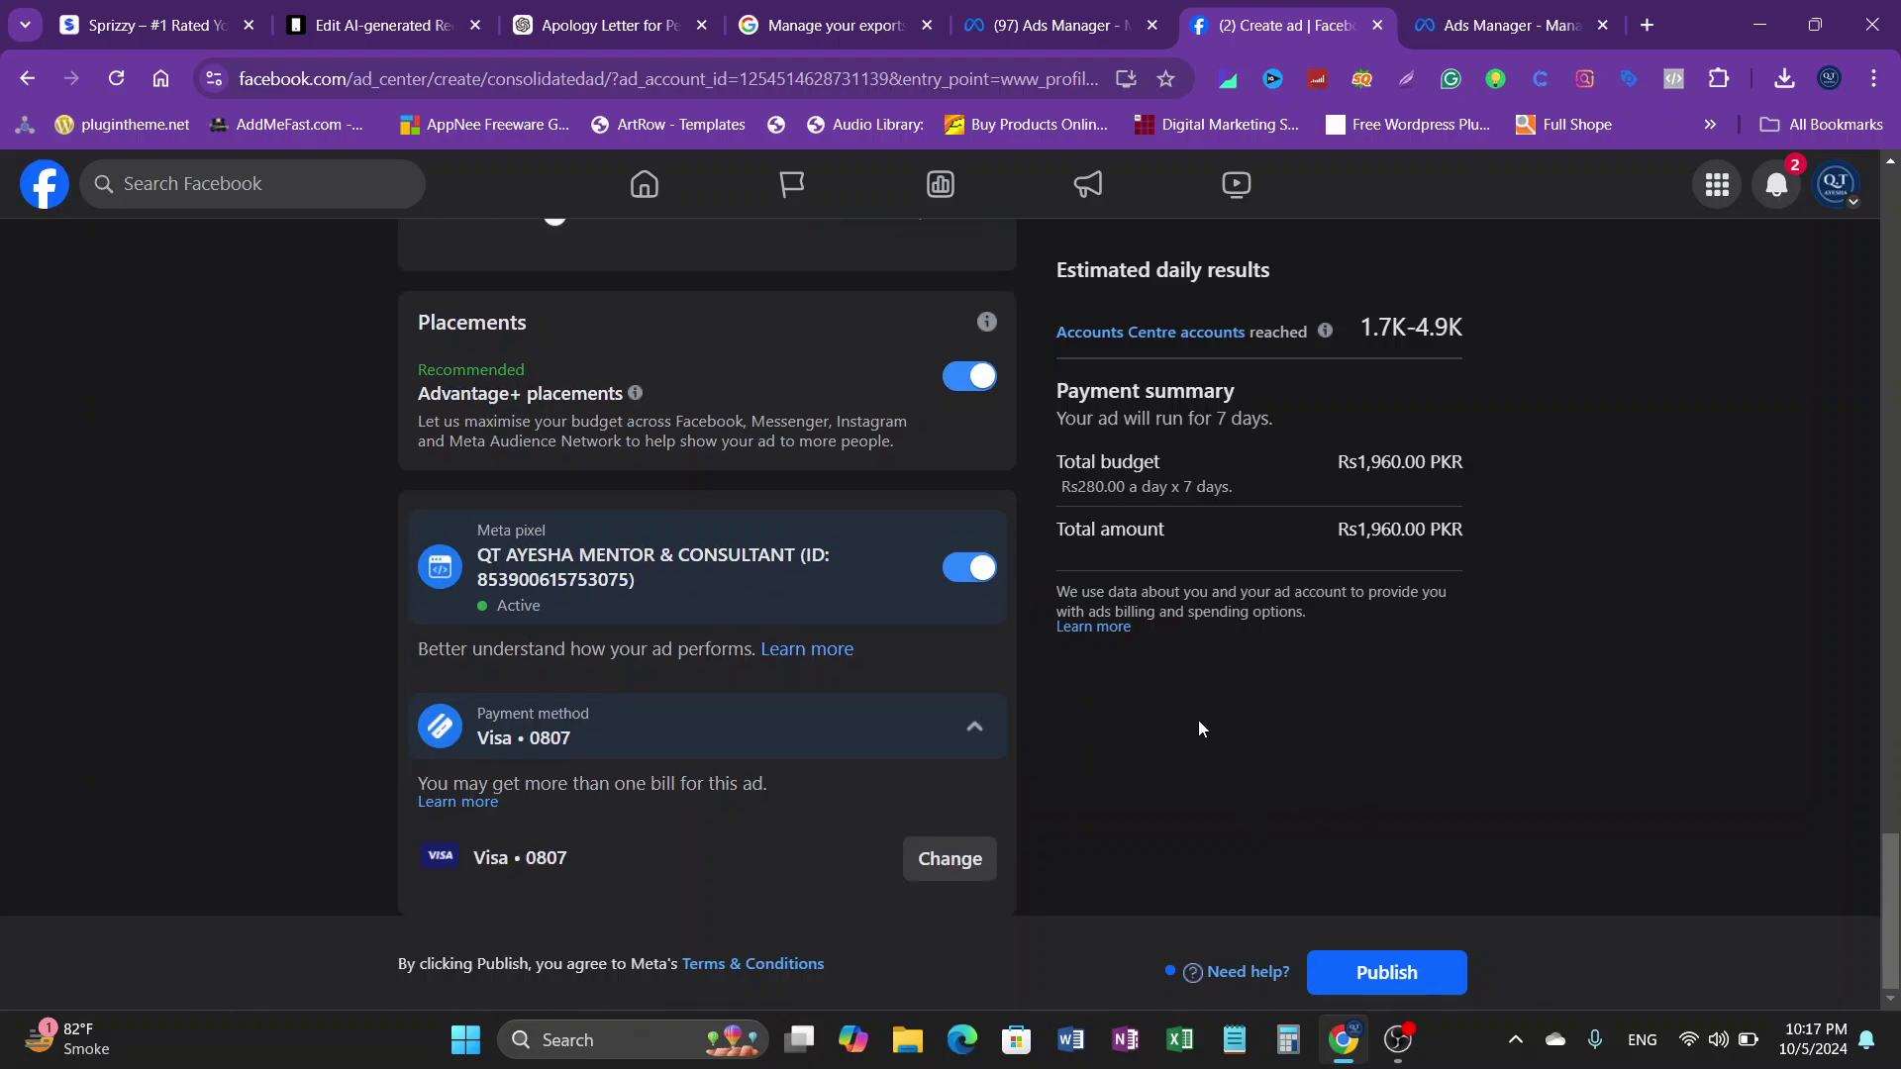
Step: Switch to the New Awareness ad draft in Ads Manager and review its tracking settings, ad previews, primary text and headline fields
key("ctrl+Tab")
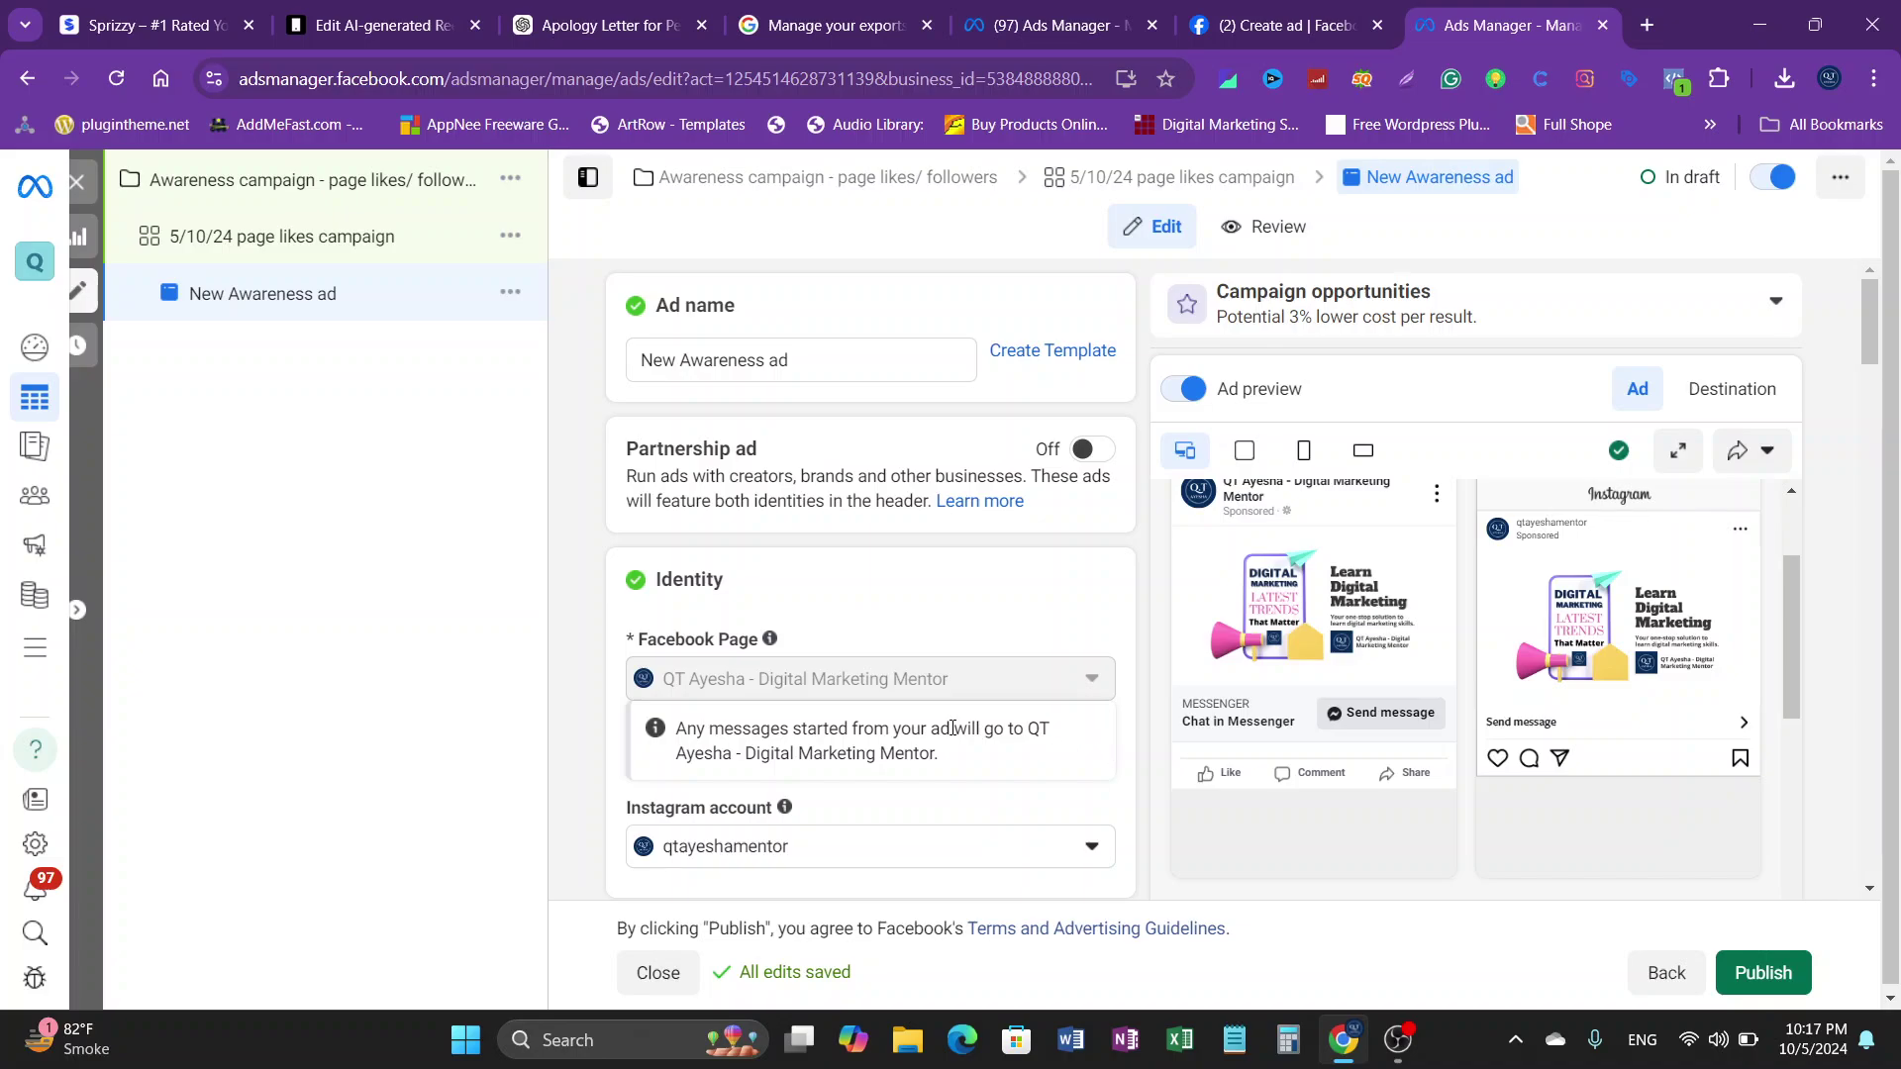
scroll(876, 641, "down", 20)
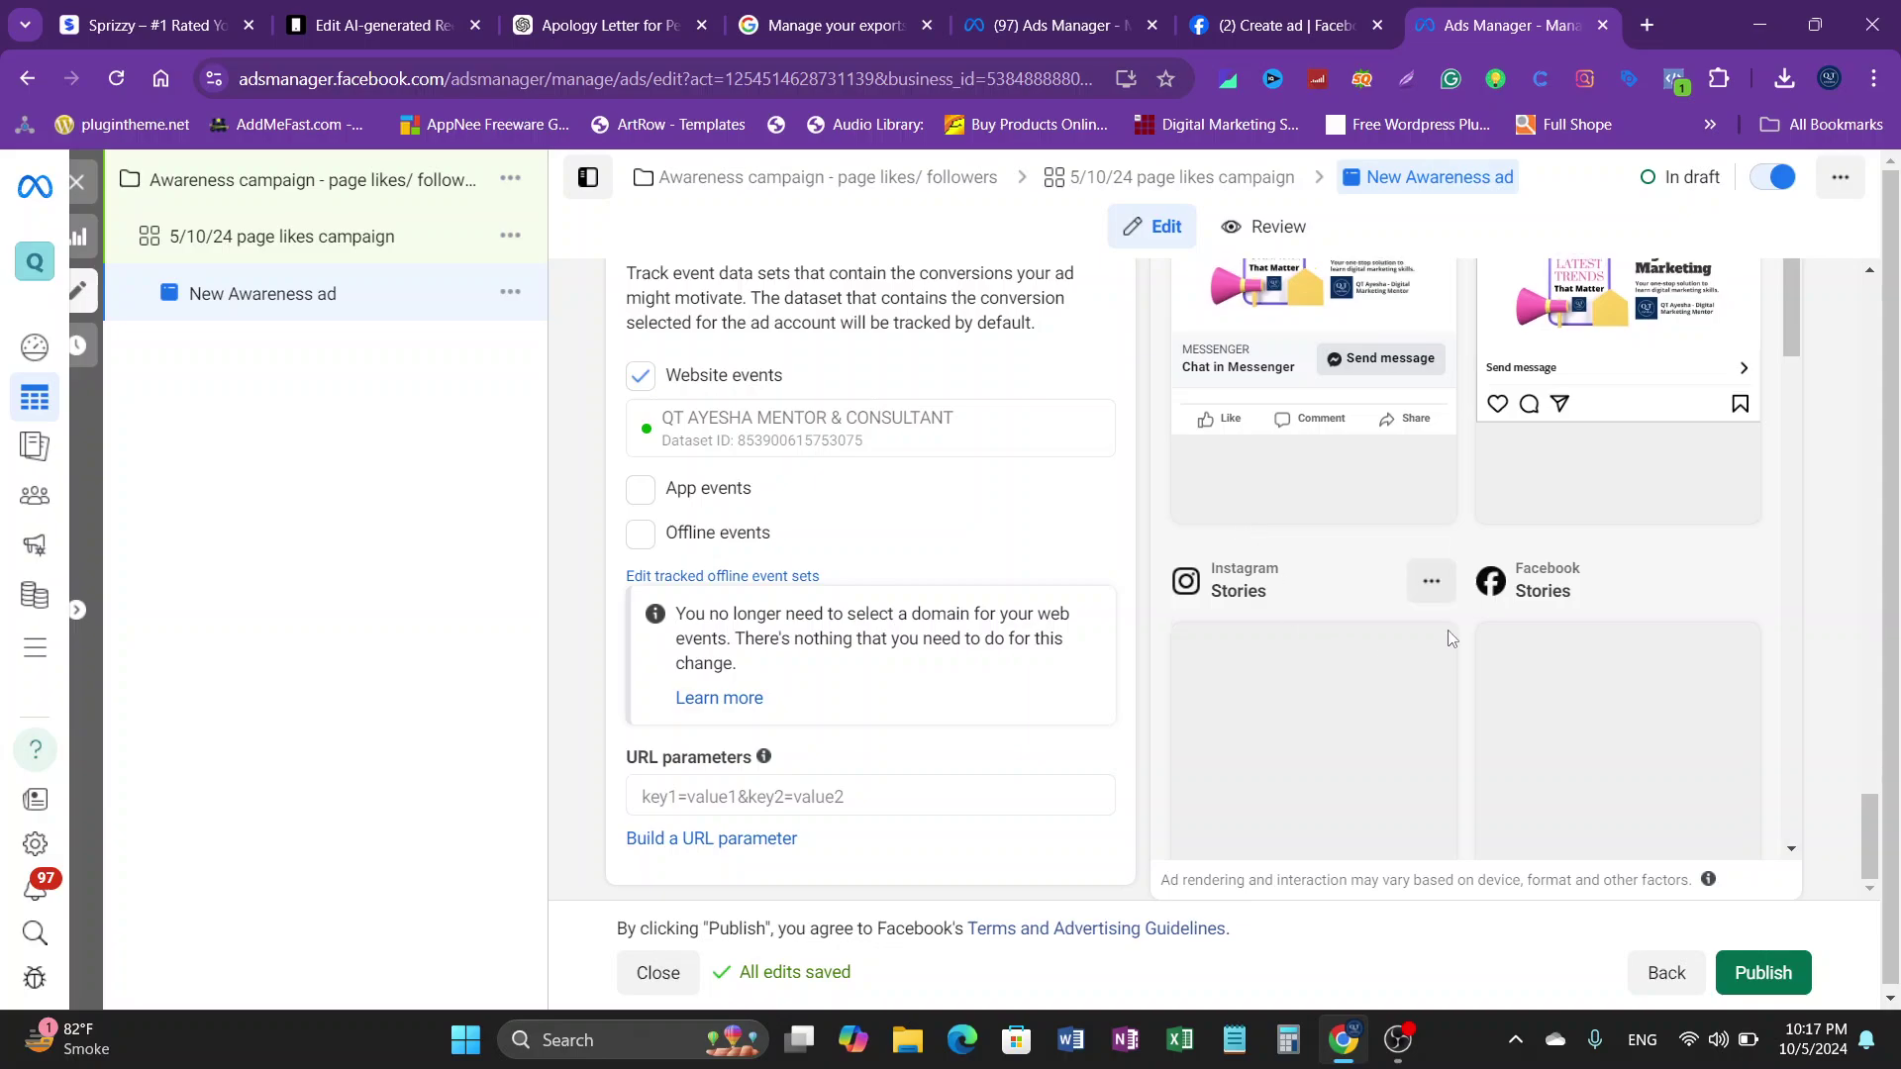
scroll(1526, 650, "up", 3)
scroll(1364, 616, "up", 10)
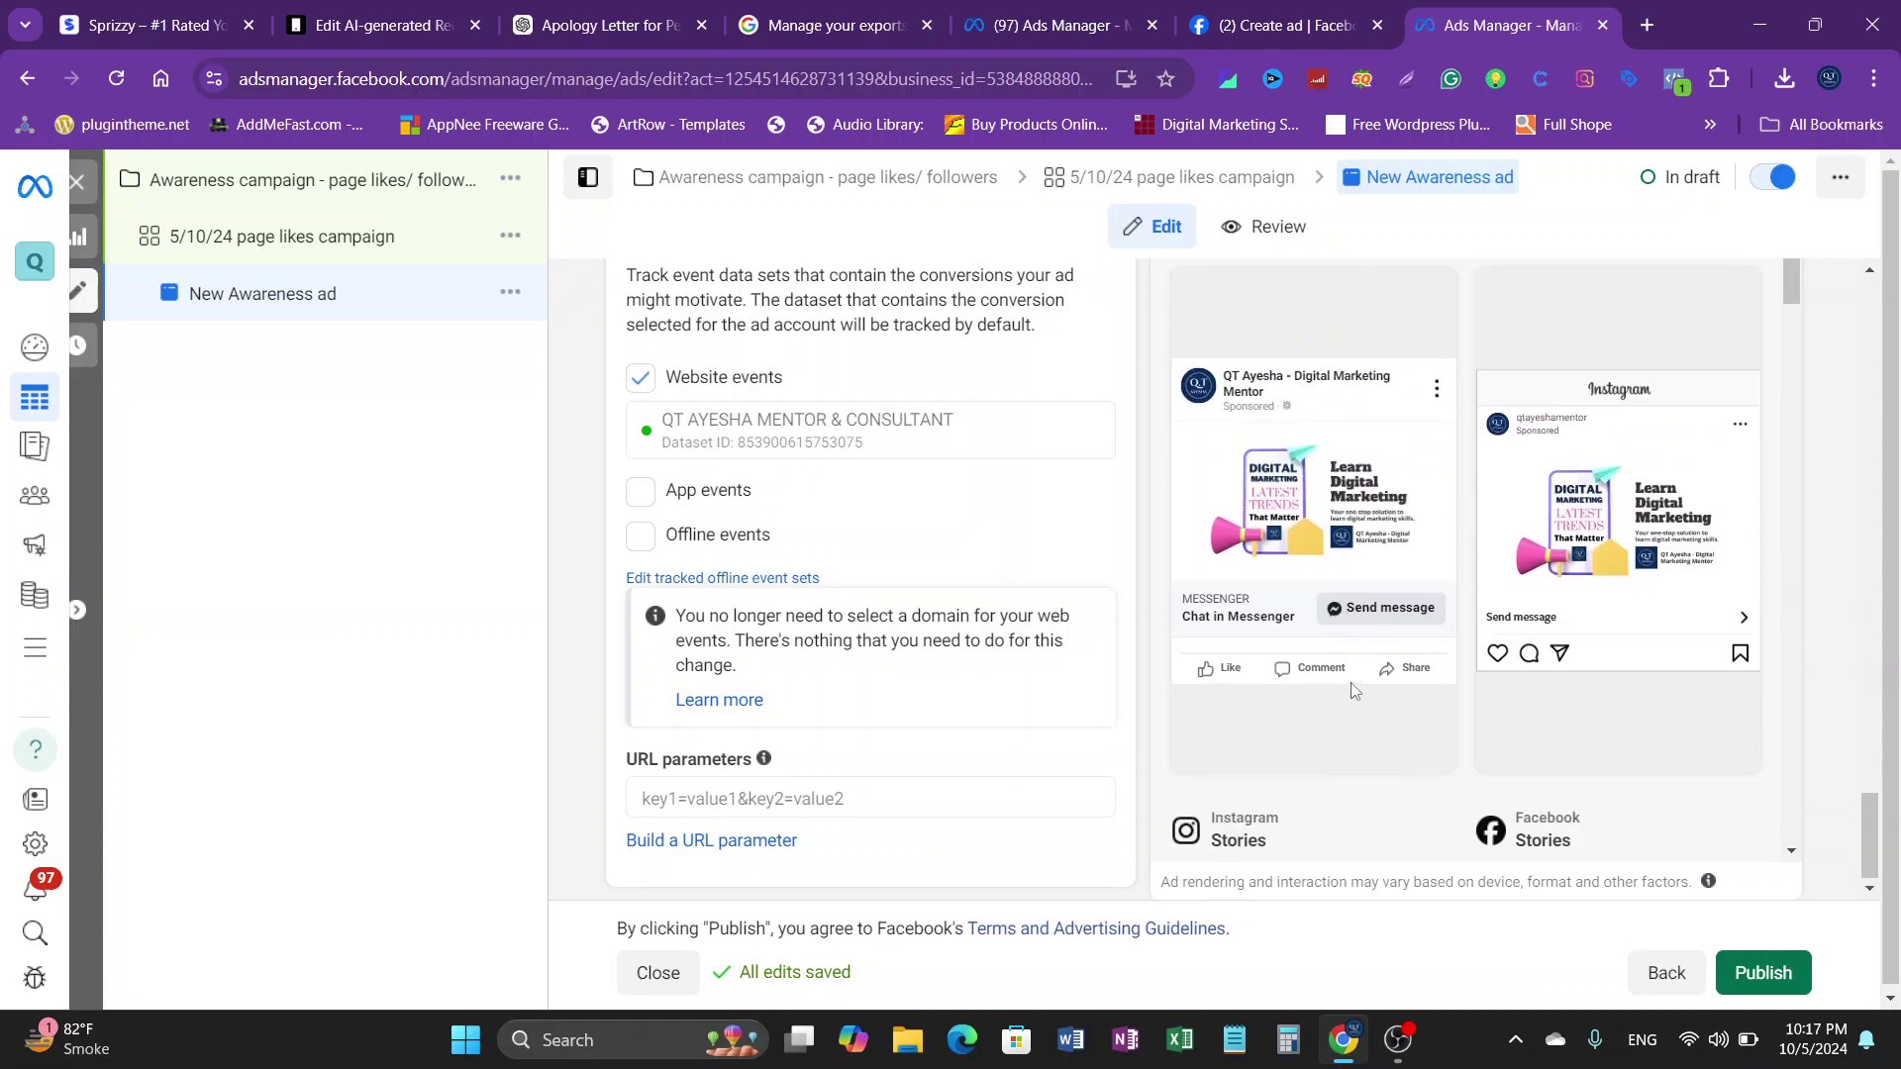
scroll(807, 819, "up", 15)
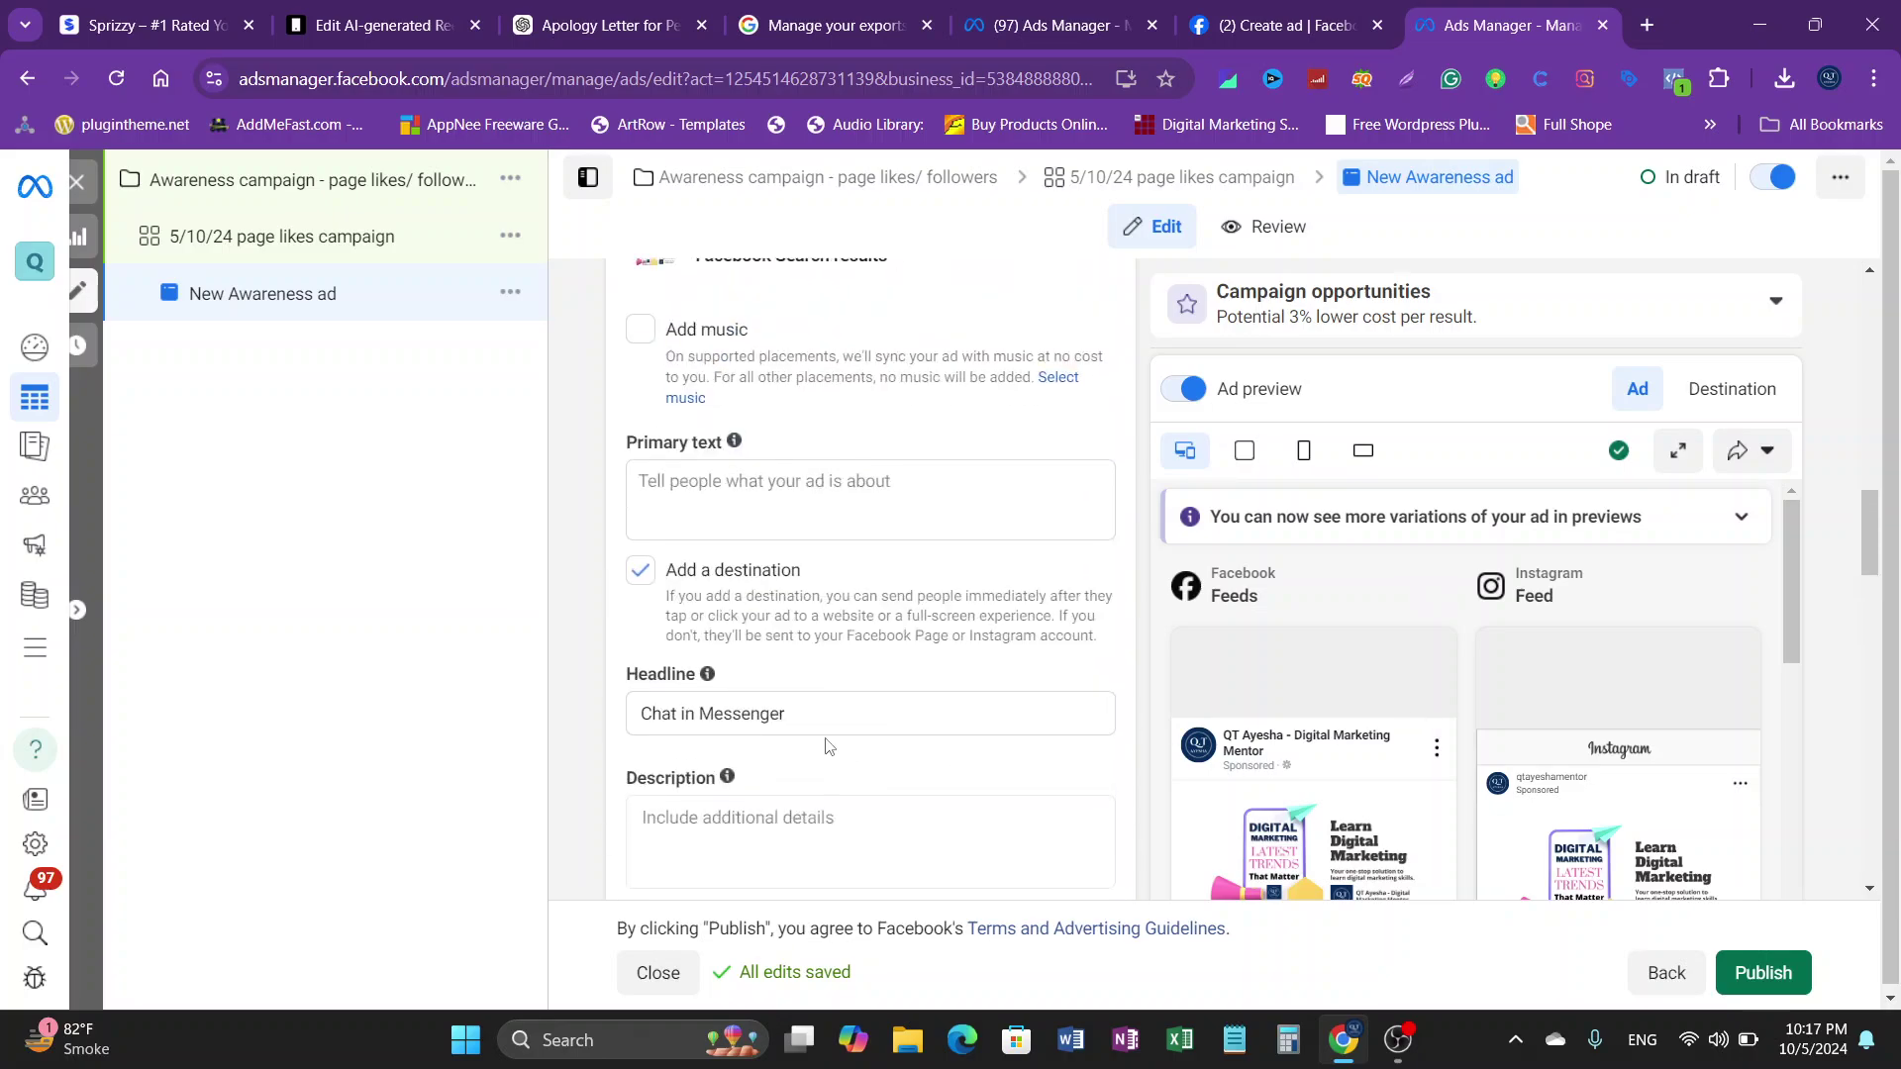
Step: Return to the Page likes ad form, check its description, thumbnail and preview, and publish the ad
scroll(807, 819, "up", 10)
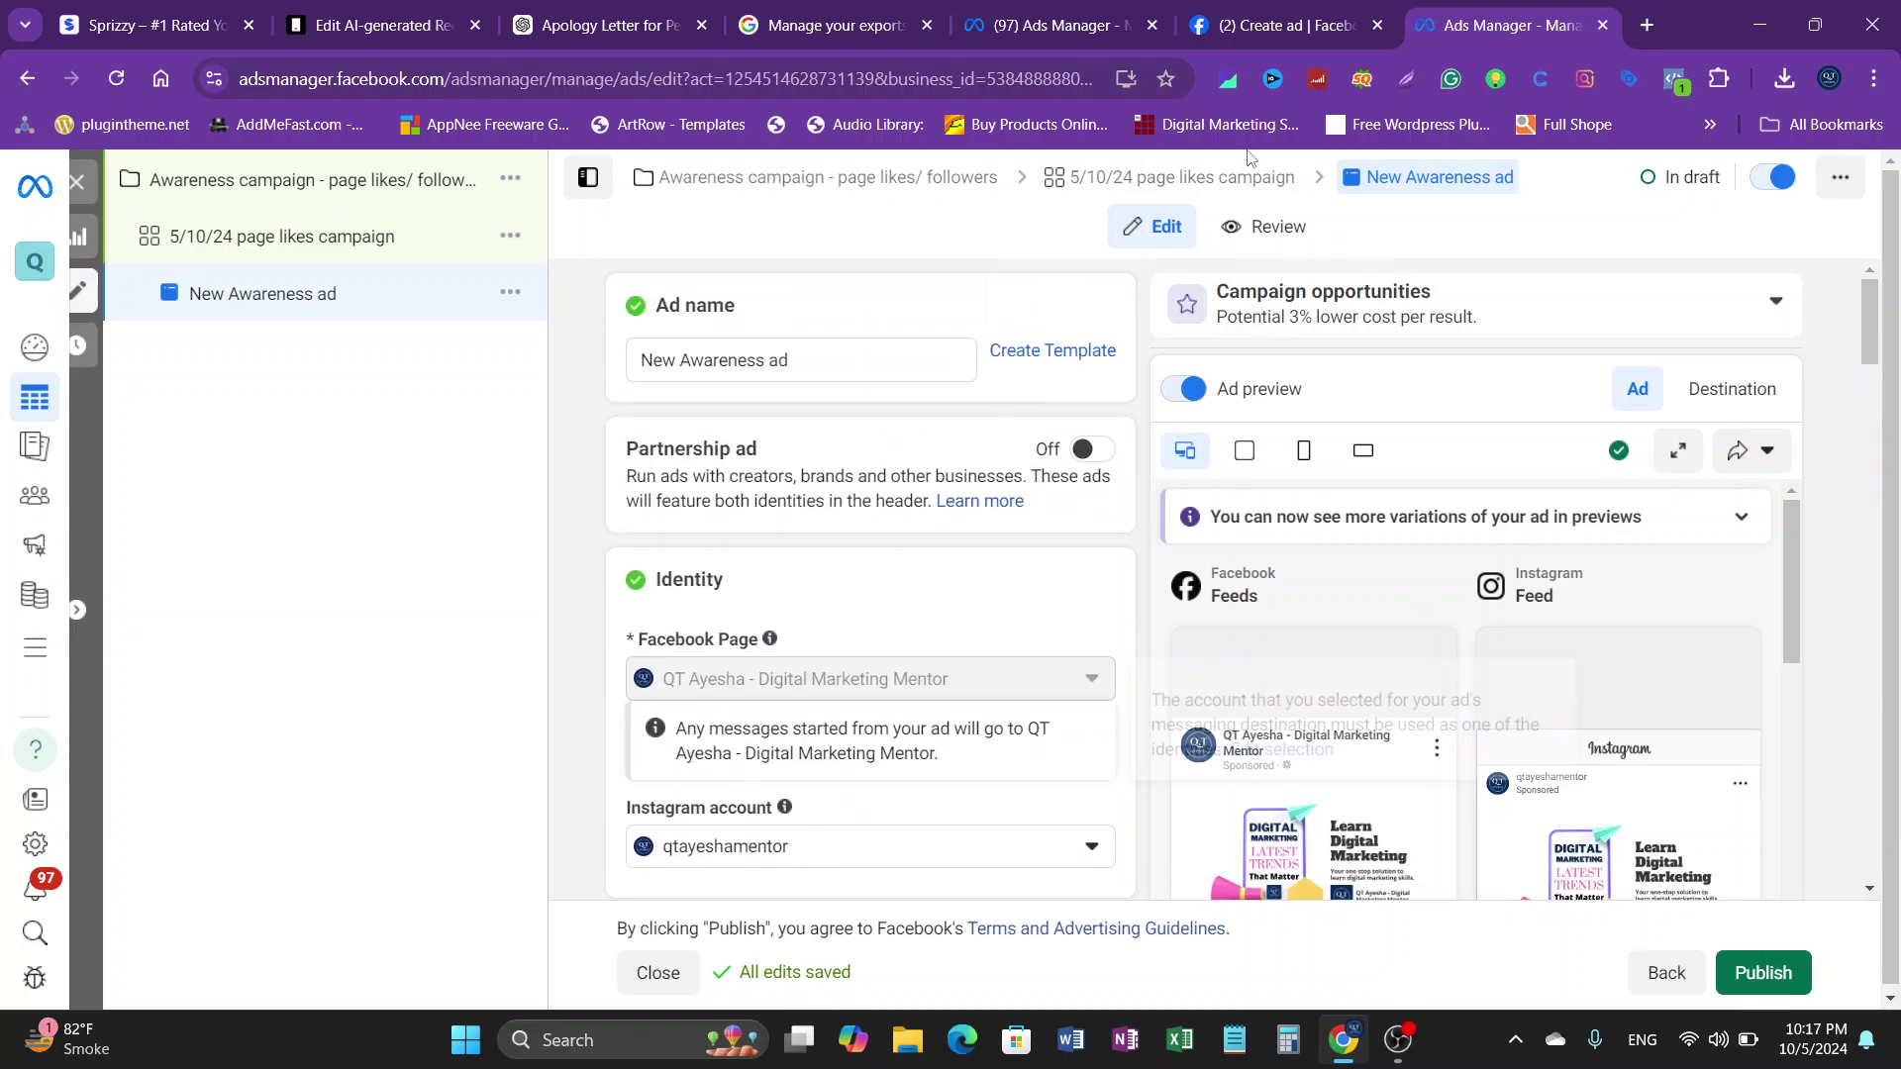
left_click(1331, 10)
scroll(1386, 738, "up", 15)
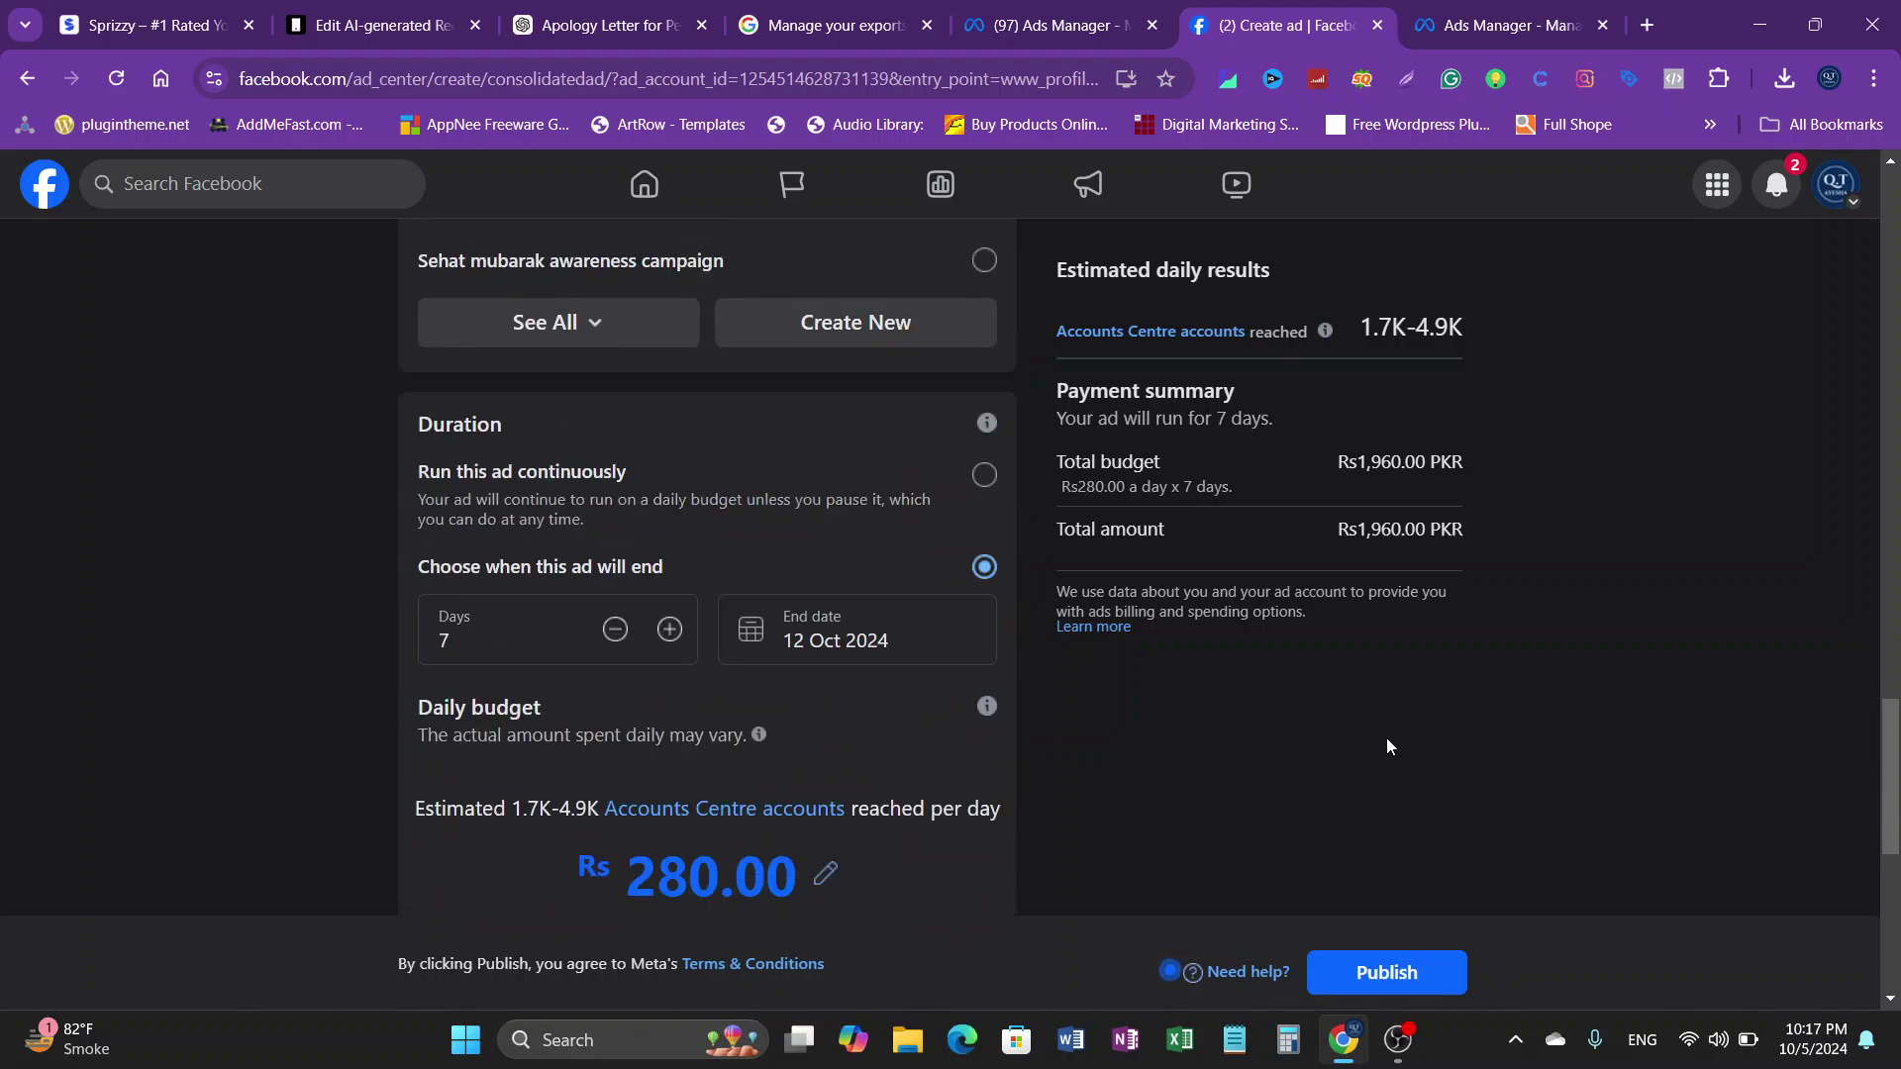
scroll(1394, 756, "up", 10)
scroll(1386, 782, "down", 4)
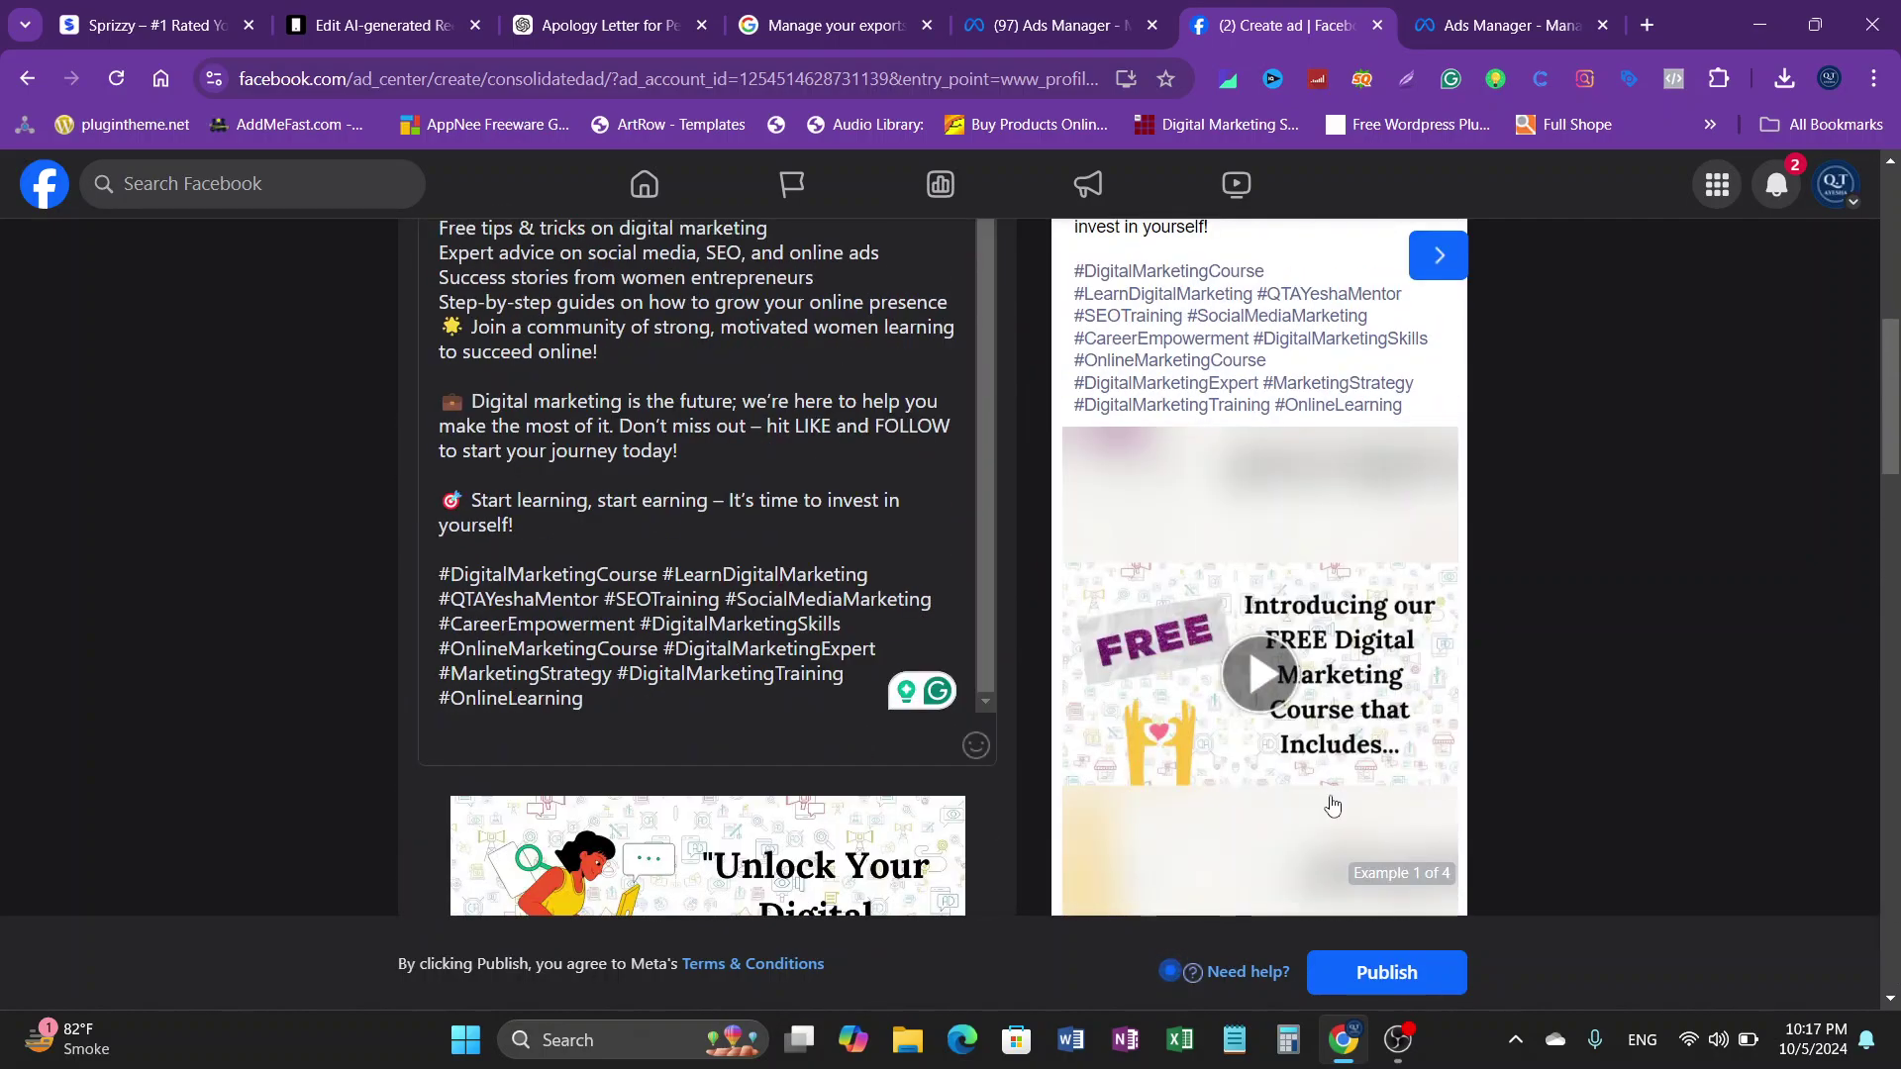
scroll(1305, 796, "down", 2)
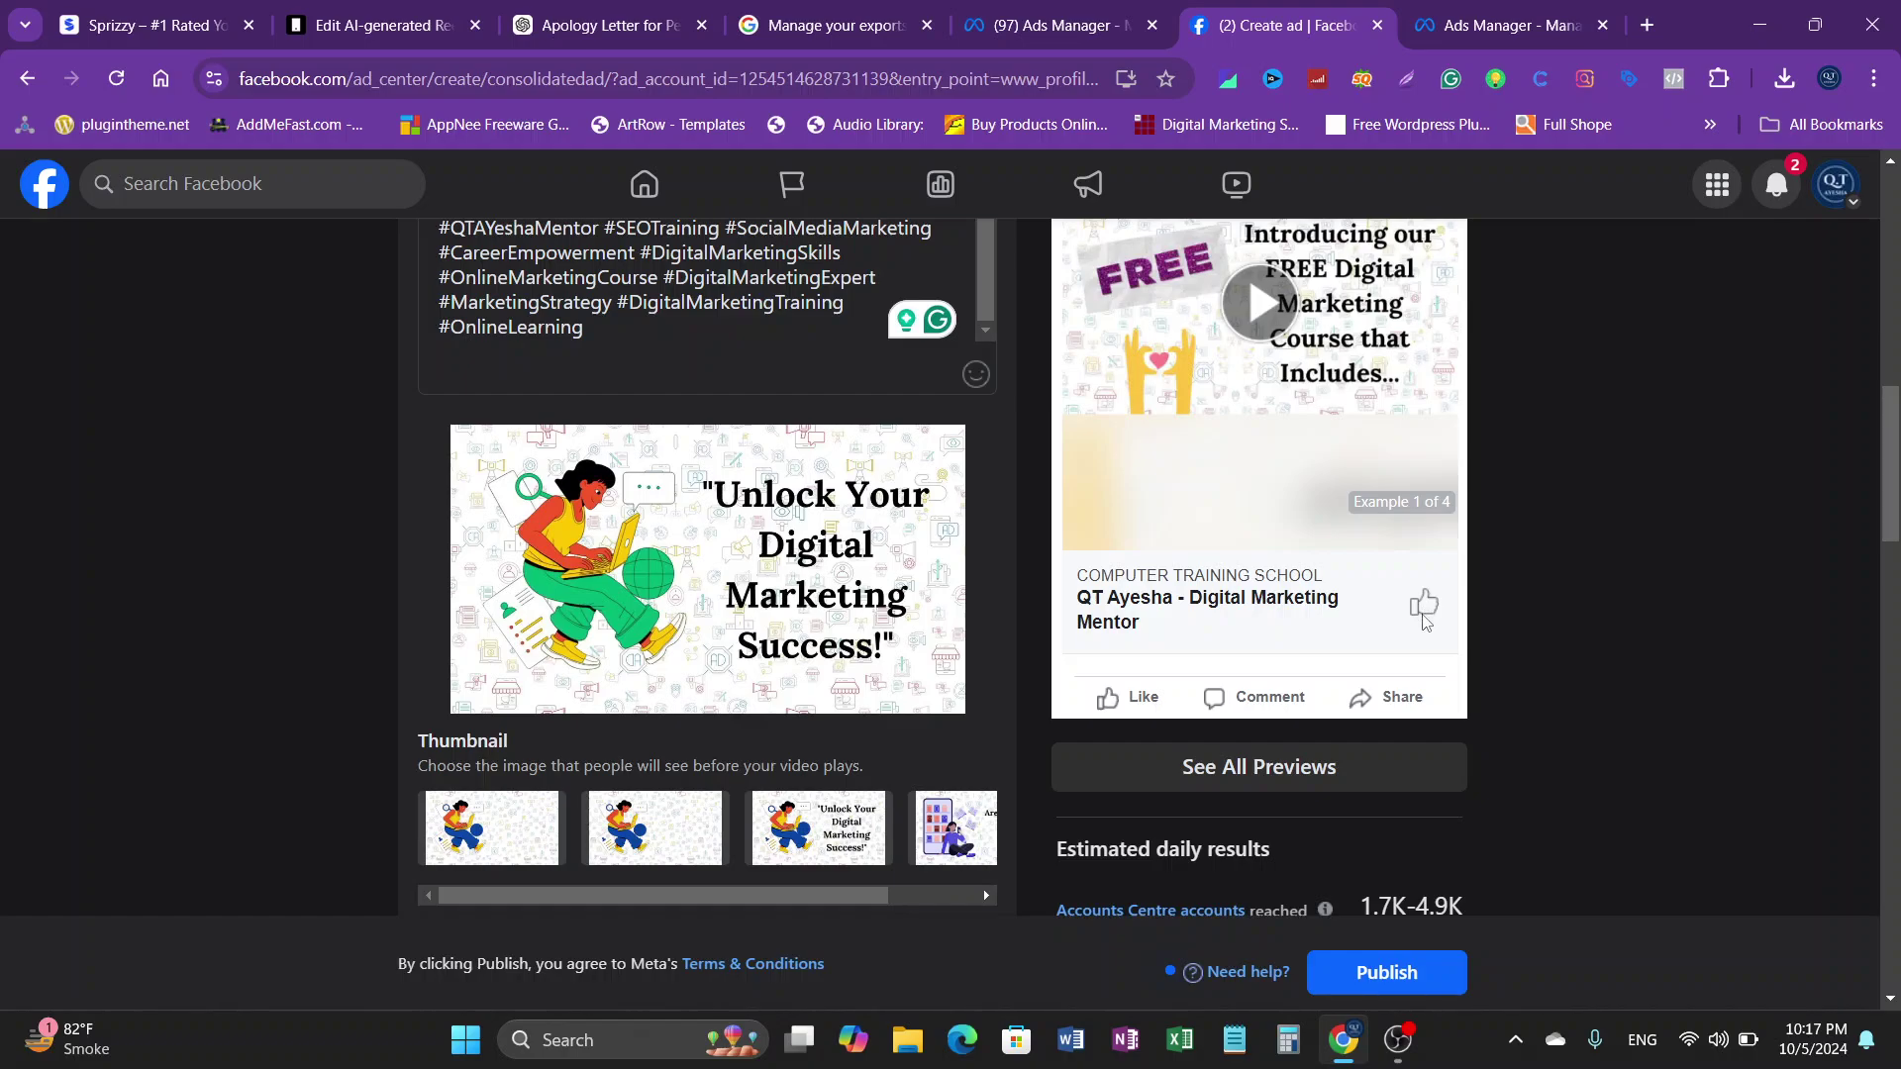
scroll(792, 755, "up", 5)
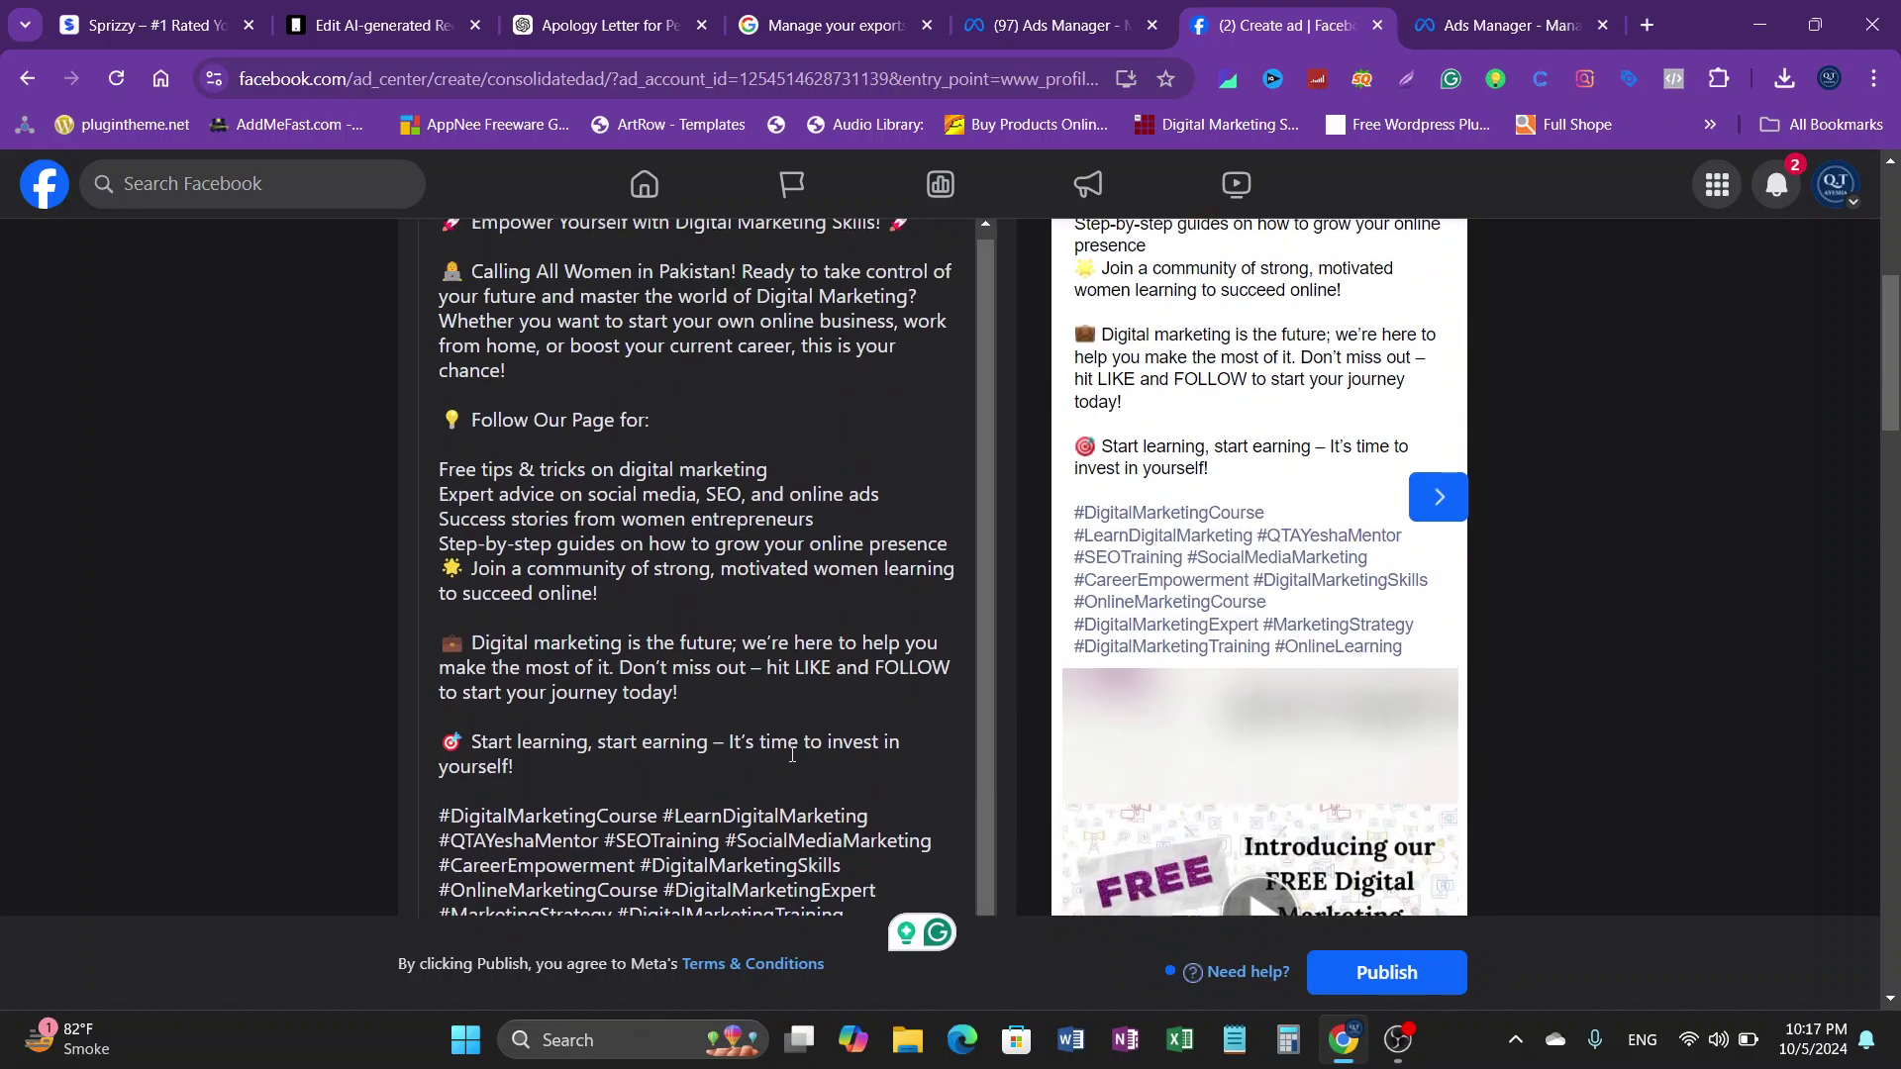
scroll(1385, 817, "up", 6)
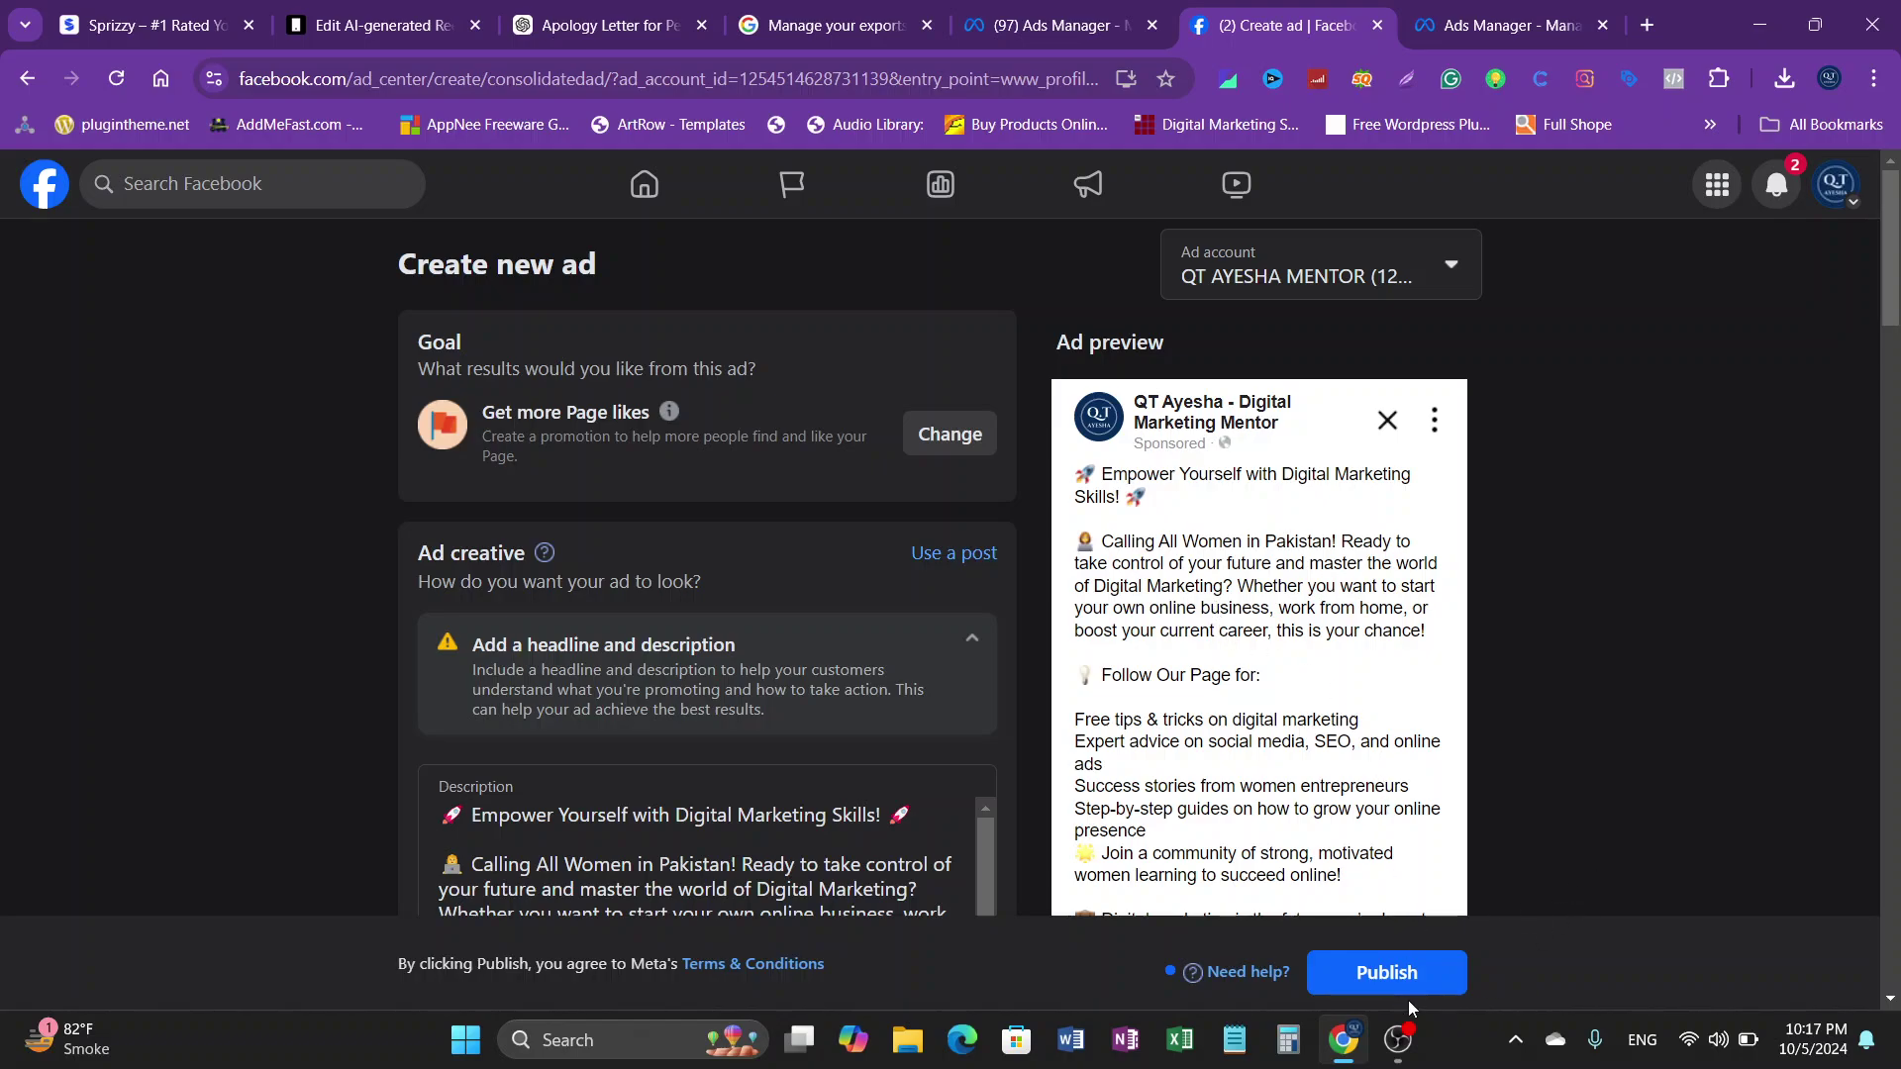
left_click(1386, 978)
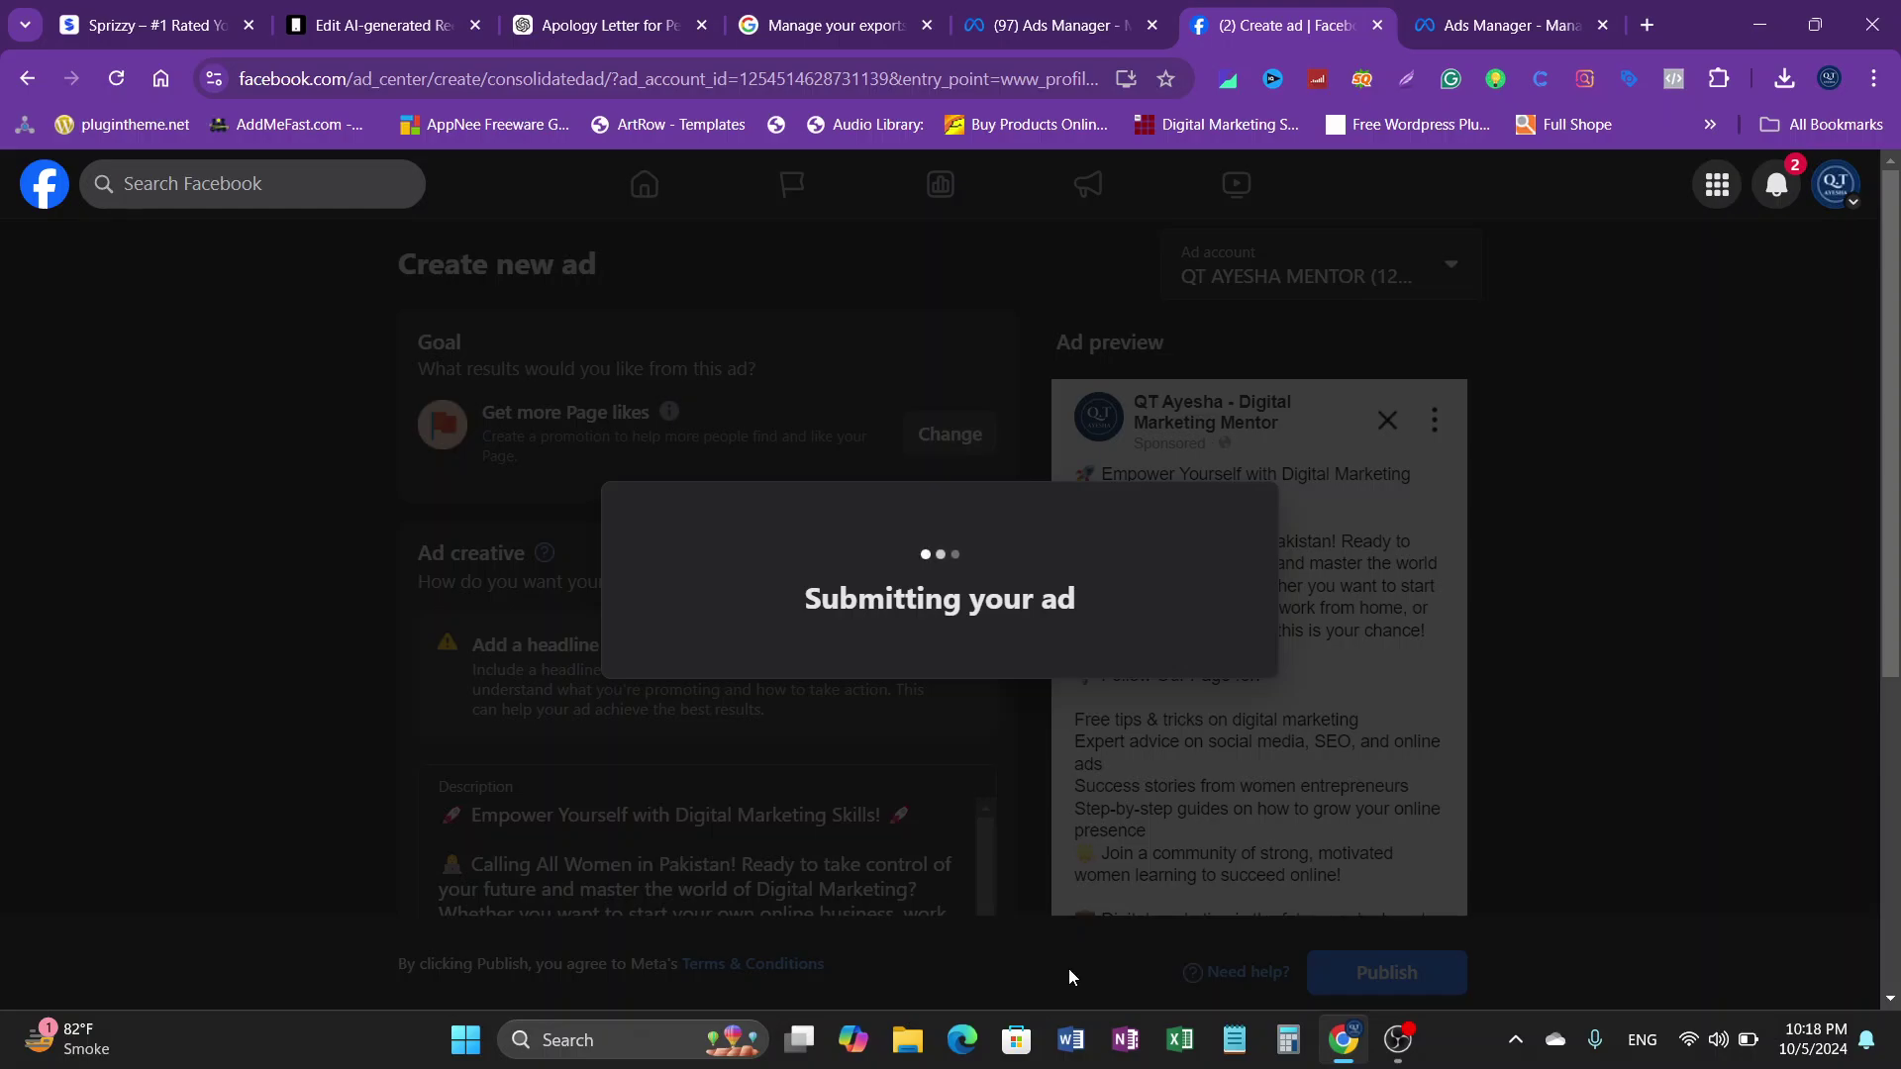
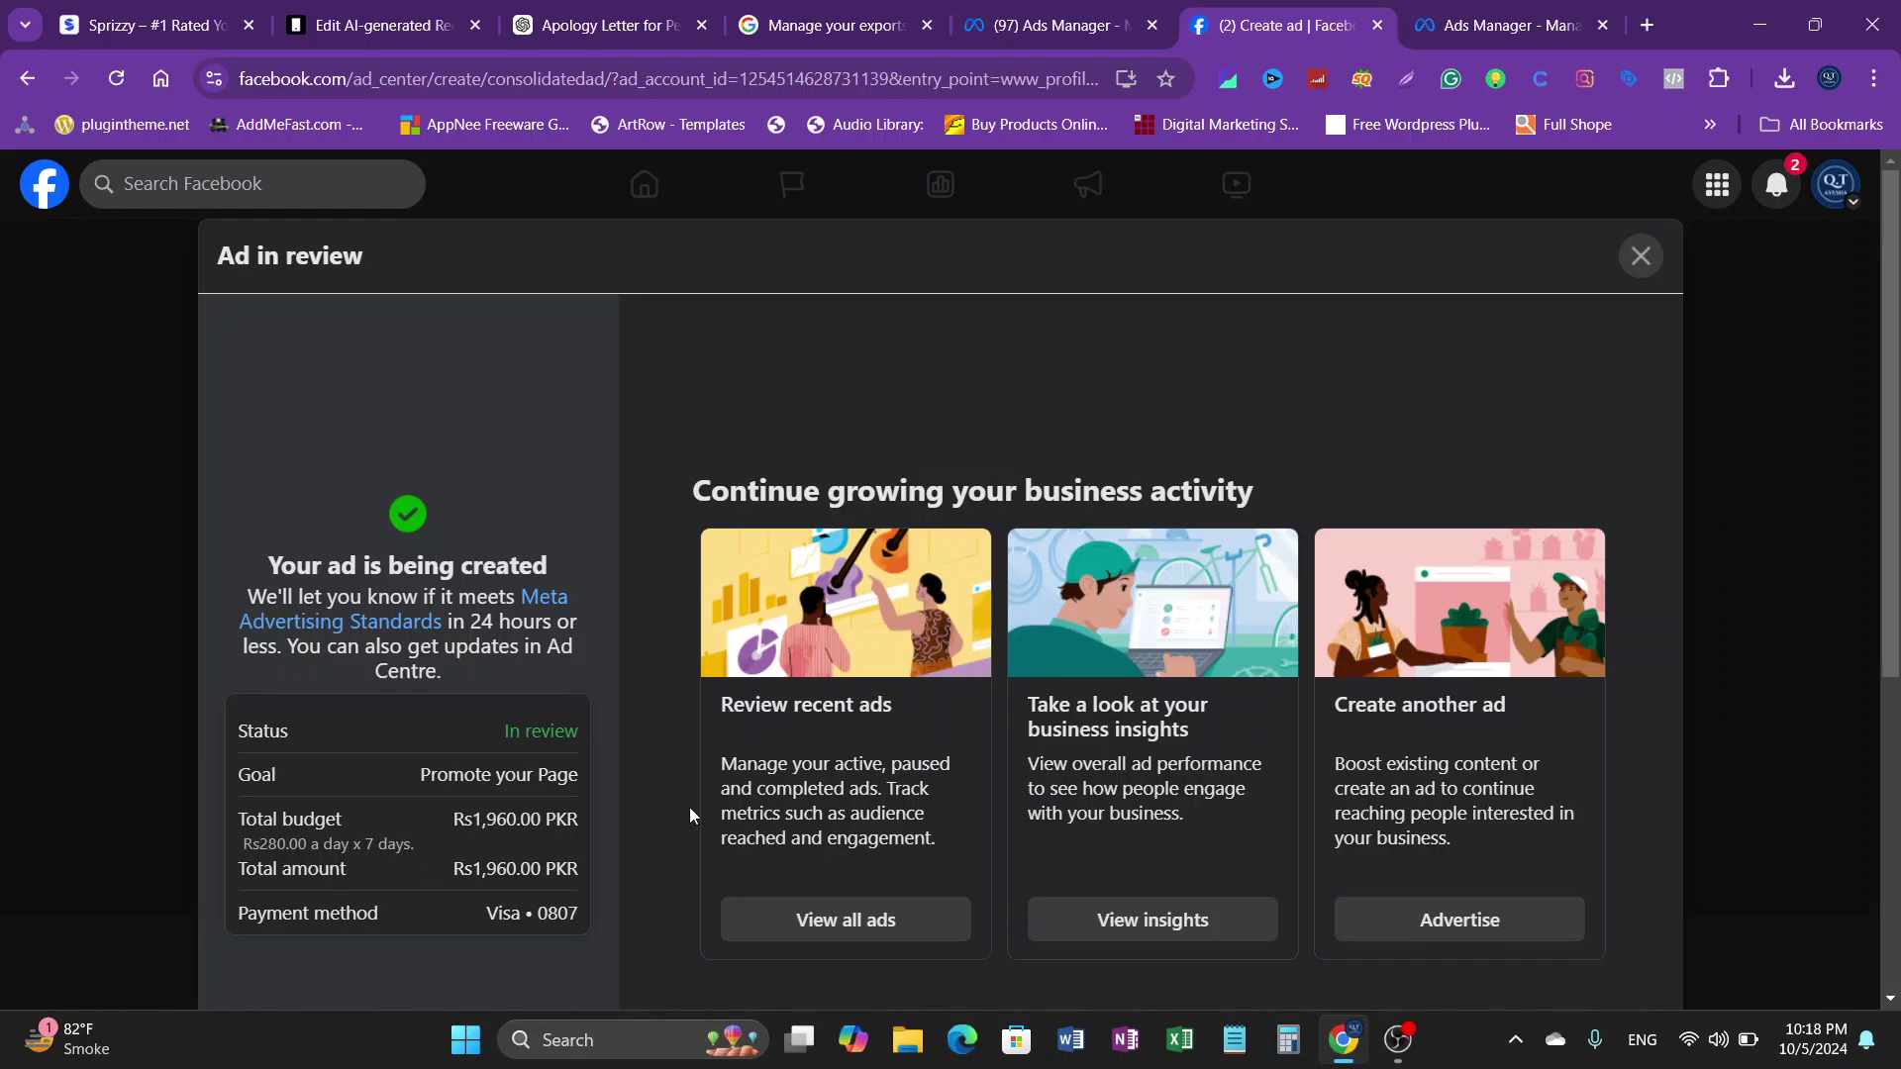
Step: Examine the submitted ad's review time, status, goal, budget and payment summary, and the suggested follow-up options
scroll(954, 769, "down", 5)
scroll(786, 775, "up", 5)
scroll(1257, 784, "down", 3)
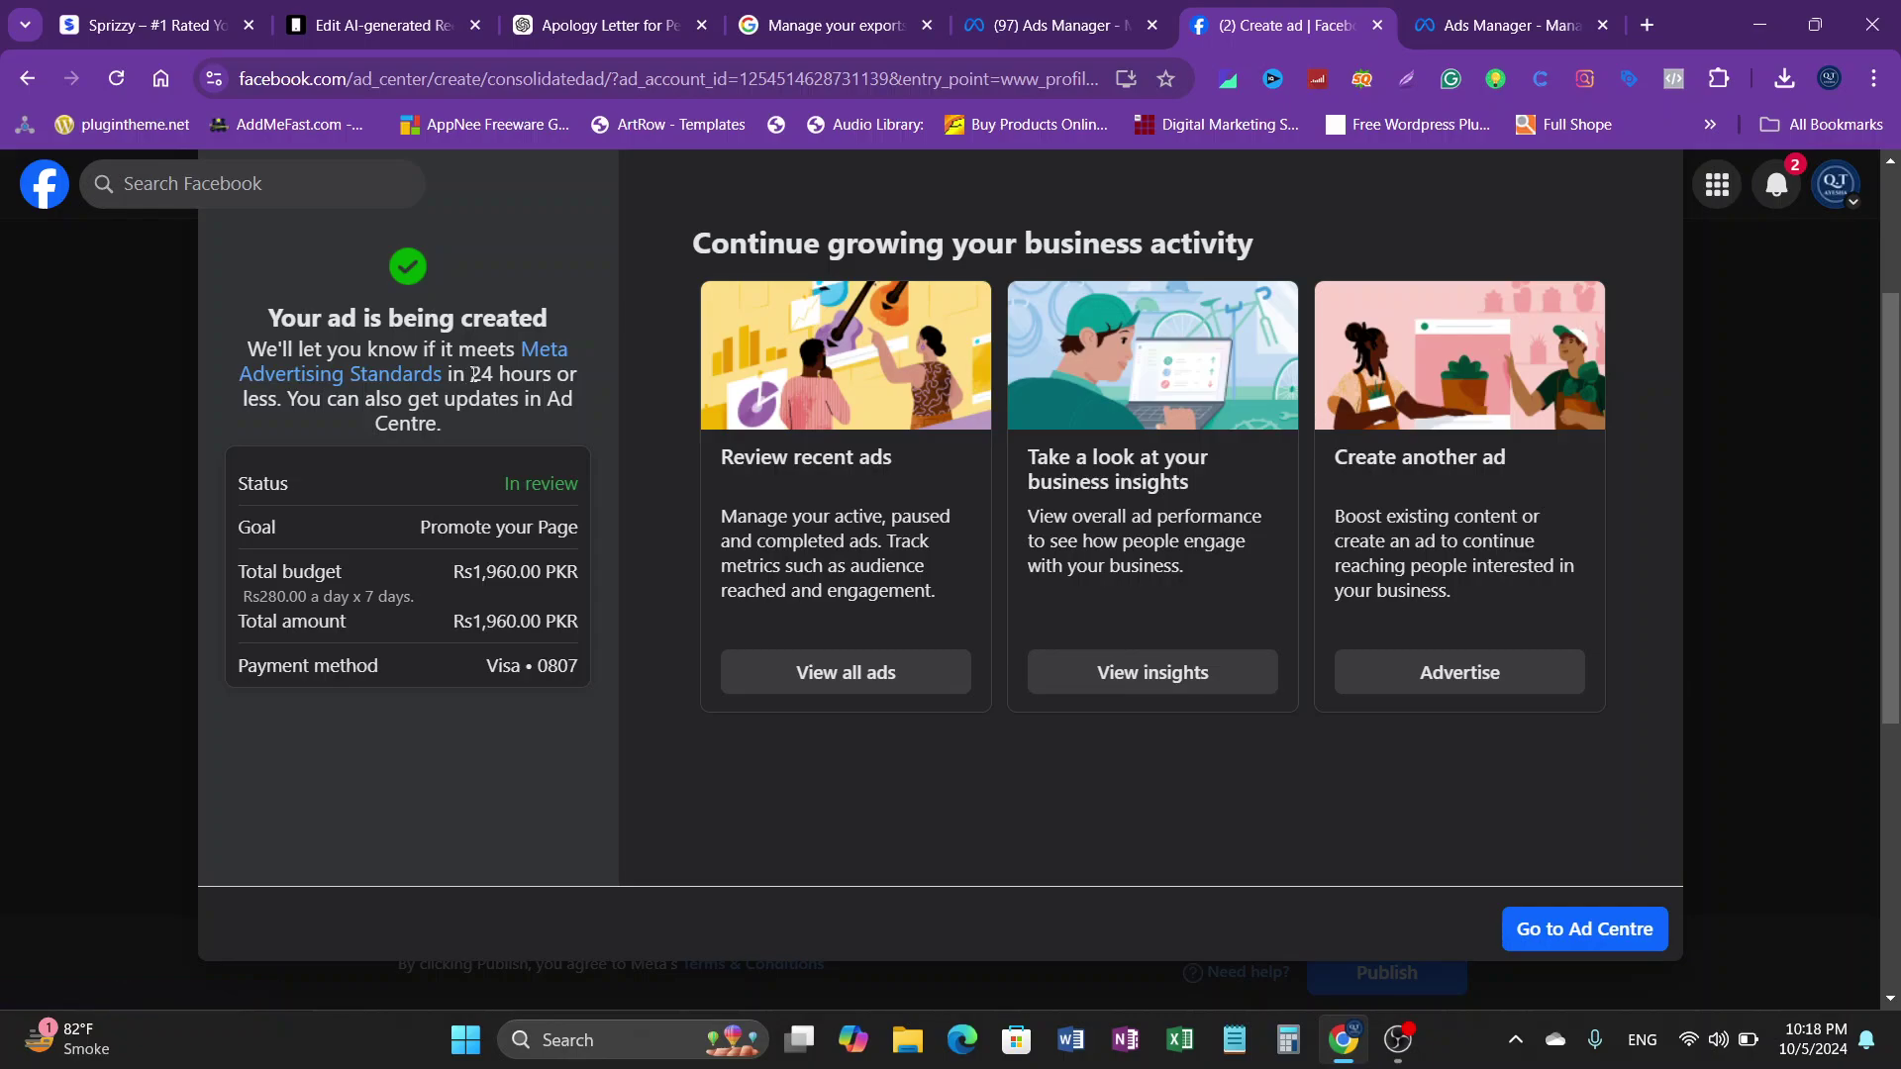
left_click_drag(472, 374, 607, 483)
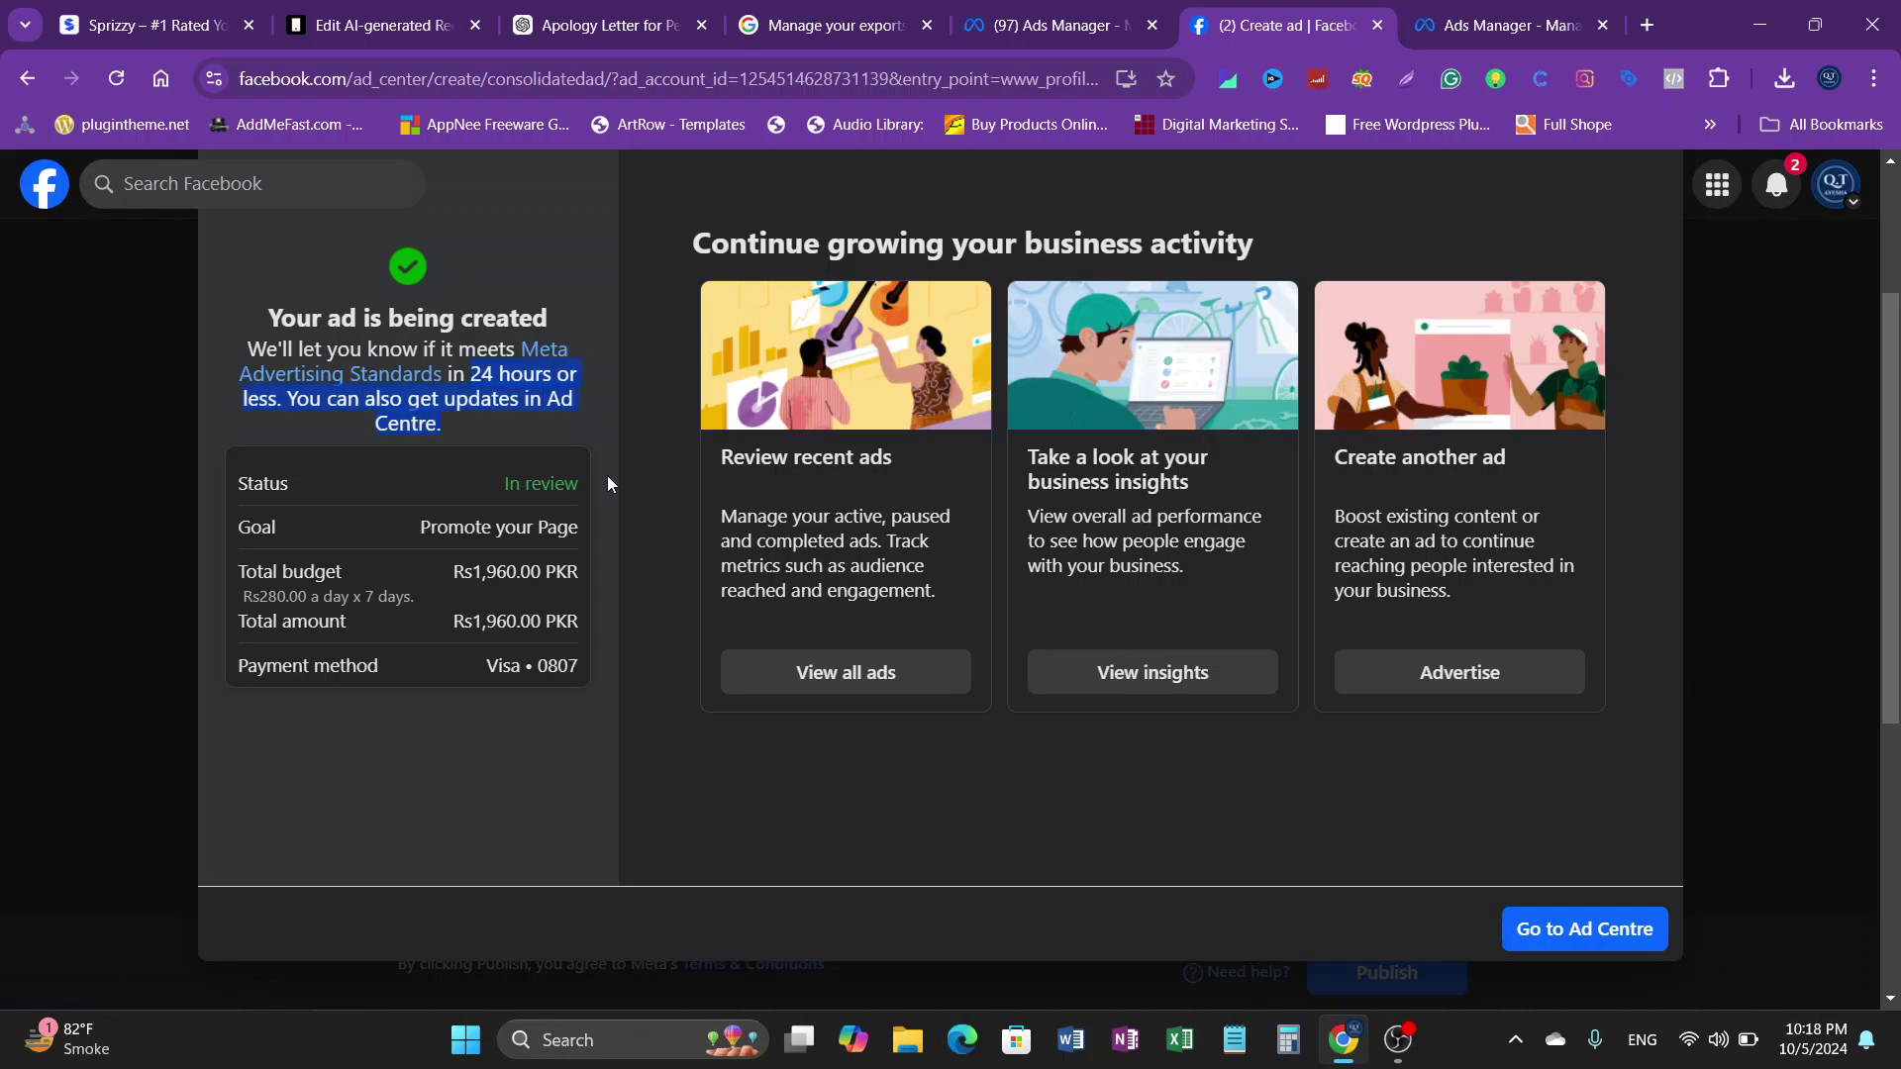
left_click(621, 412)
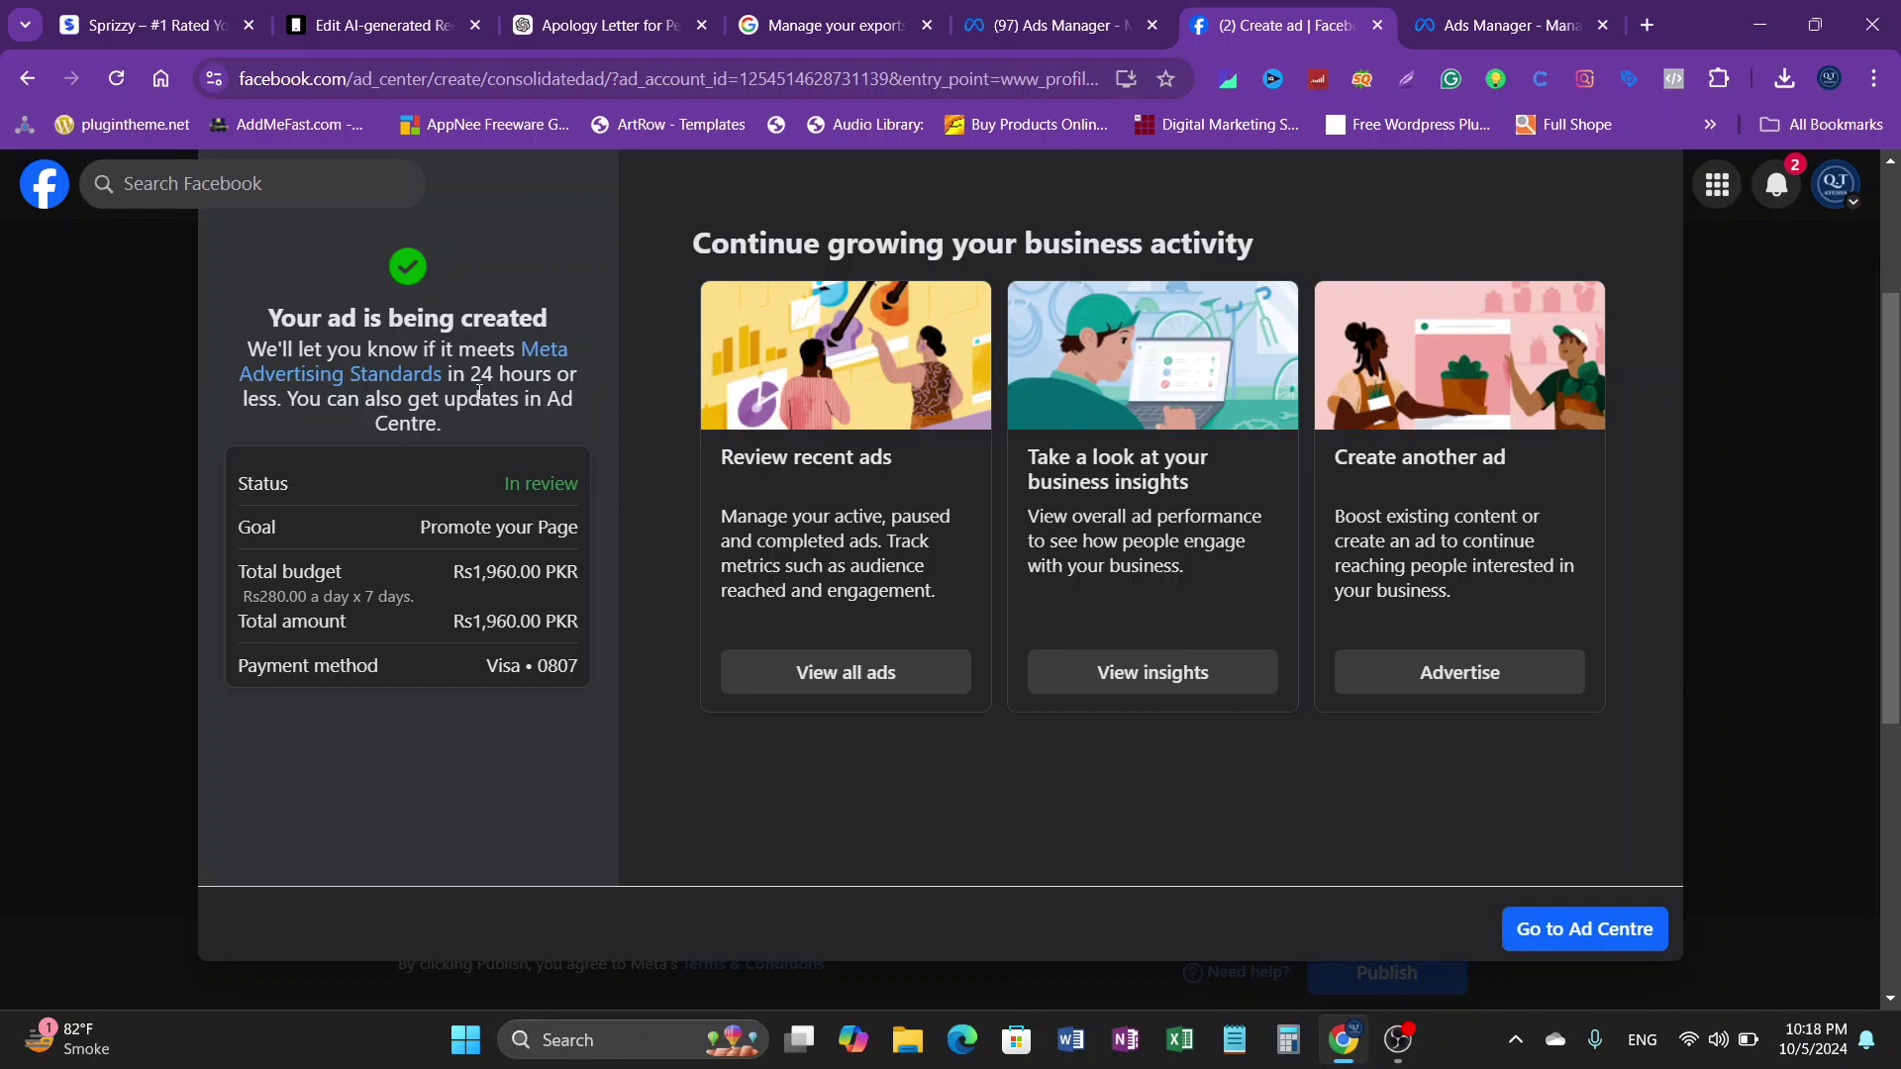
left_click_drag(474, 379, 553, 387)
left_click(1131, 804)
scroll(1188, 727, "up", 3)
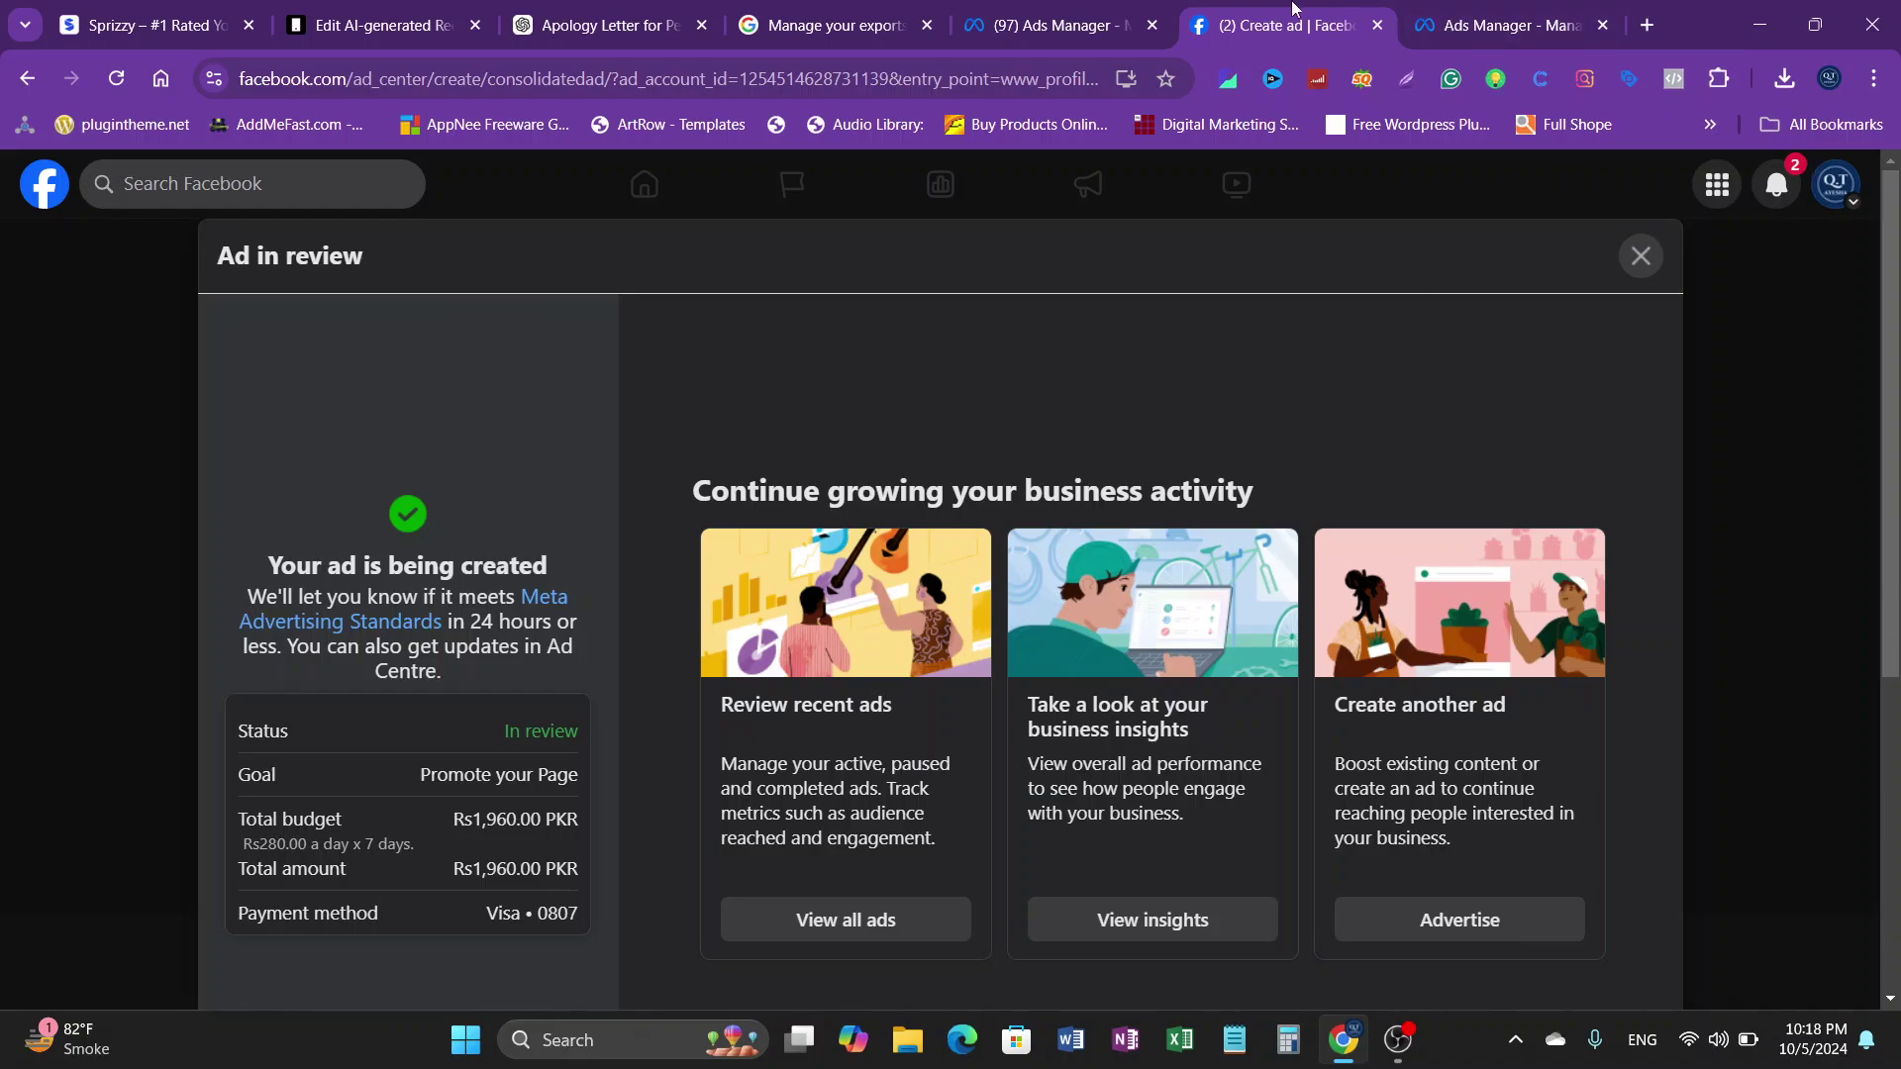
scroll(1578, 702, "down", 5)
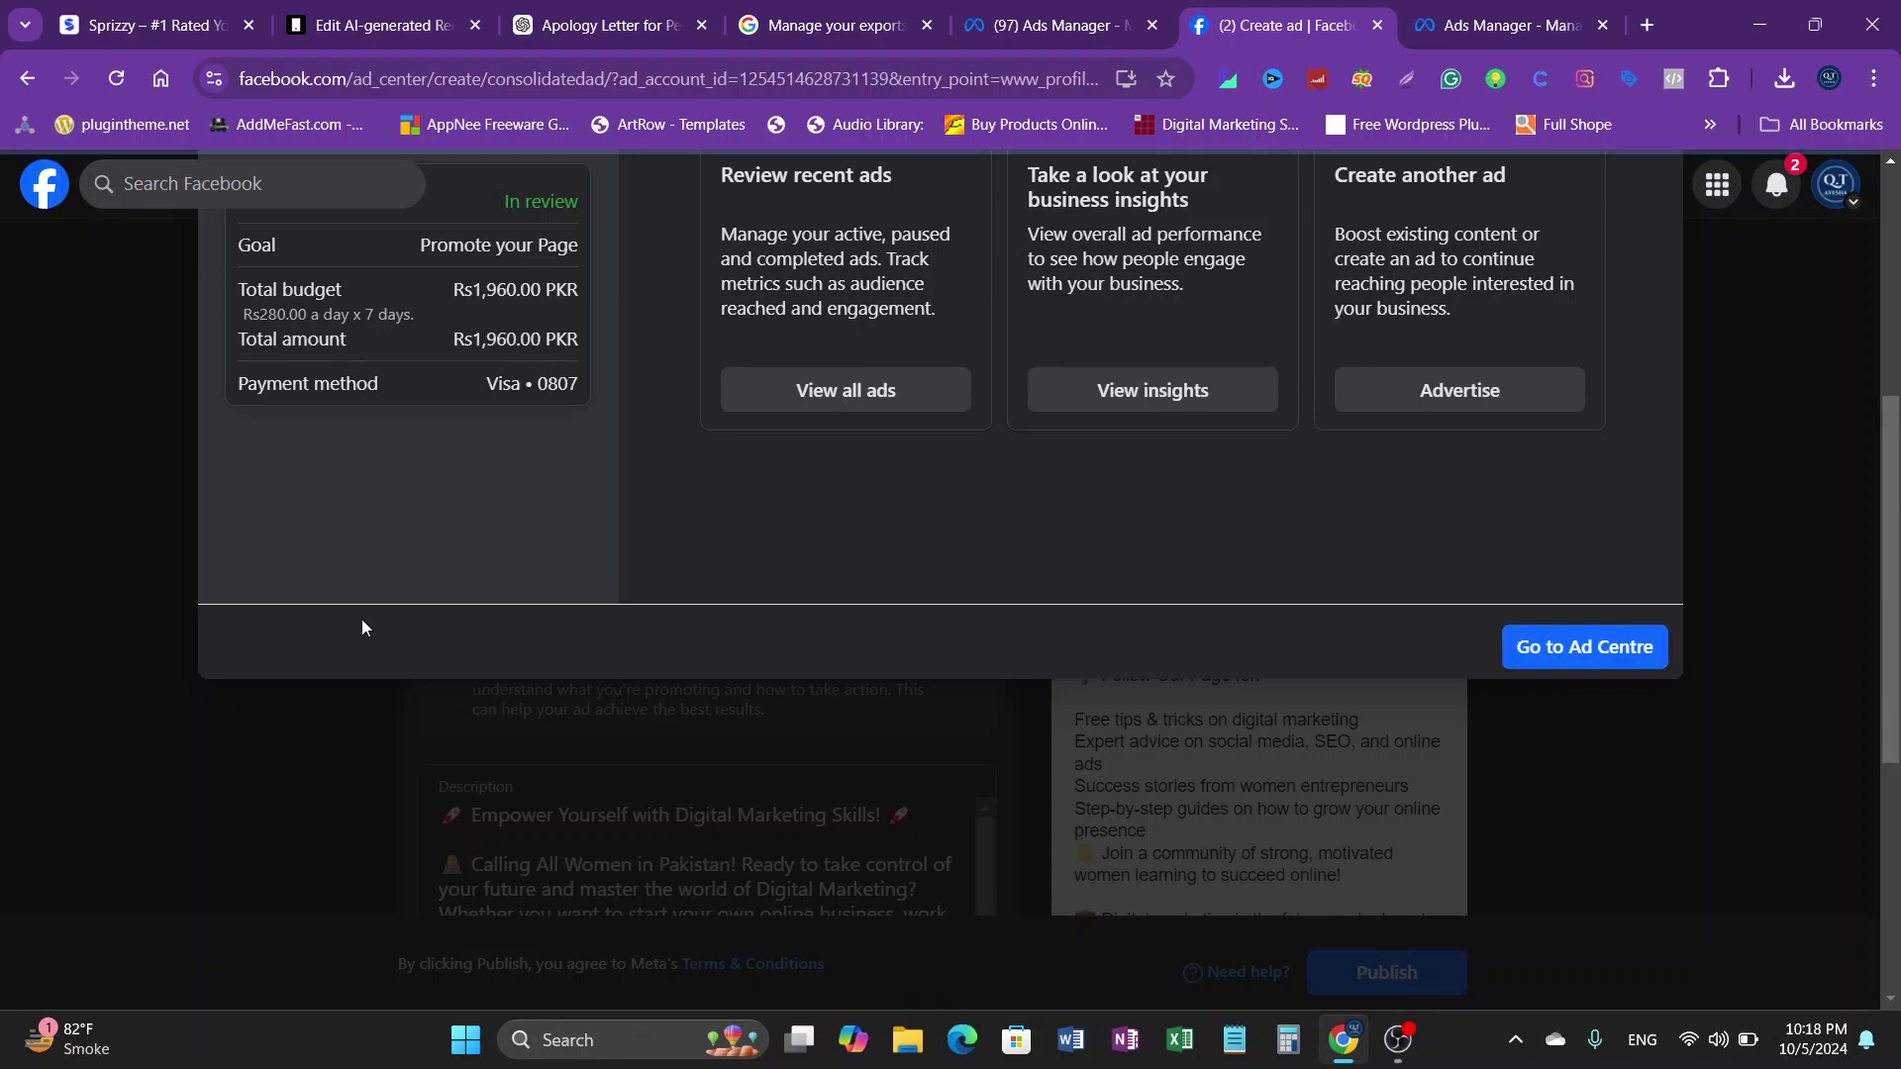
Step: Go to the Ad Centre and compare the reach, results and spend of the recent Page likes and Website visitors ads
left_click(1636, 661)
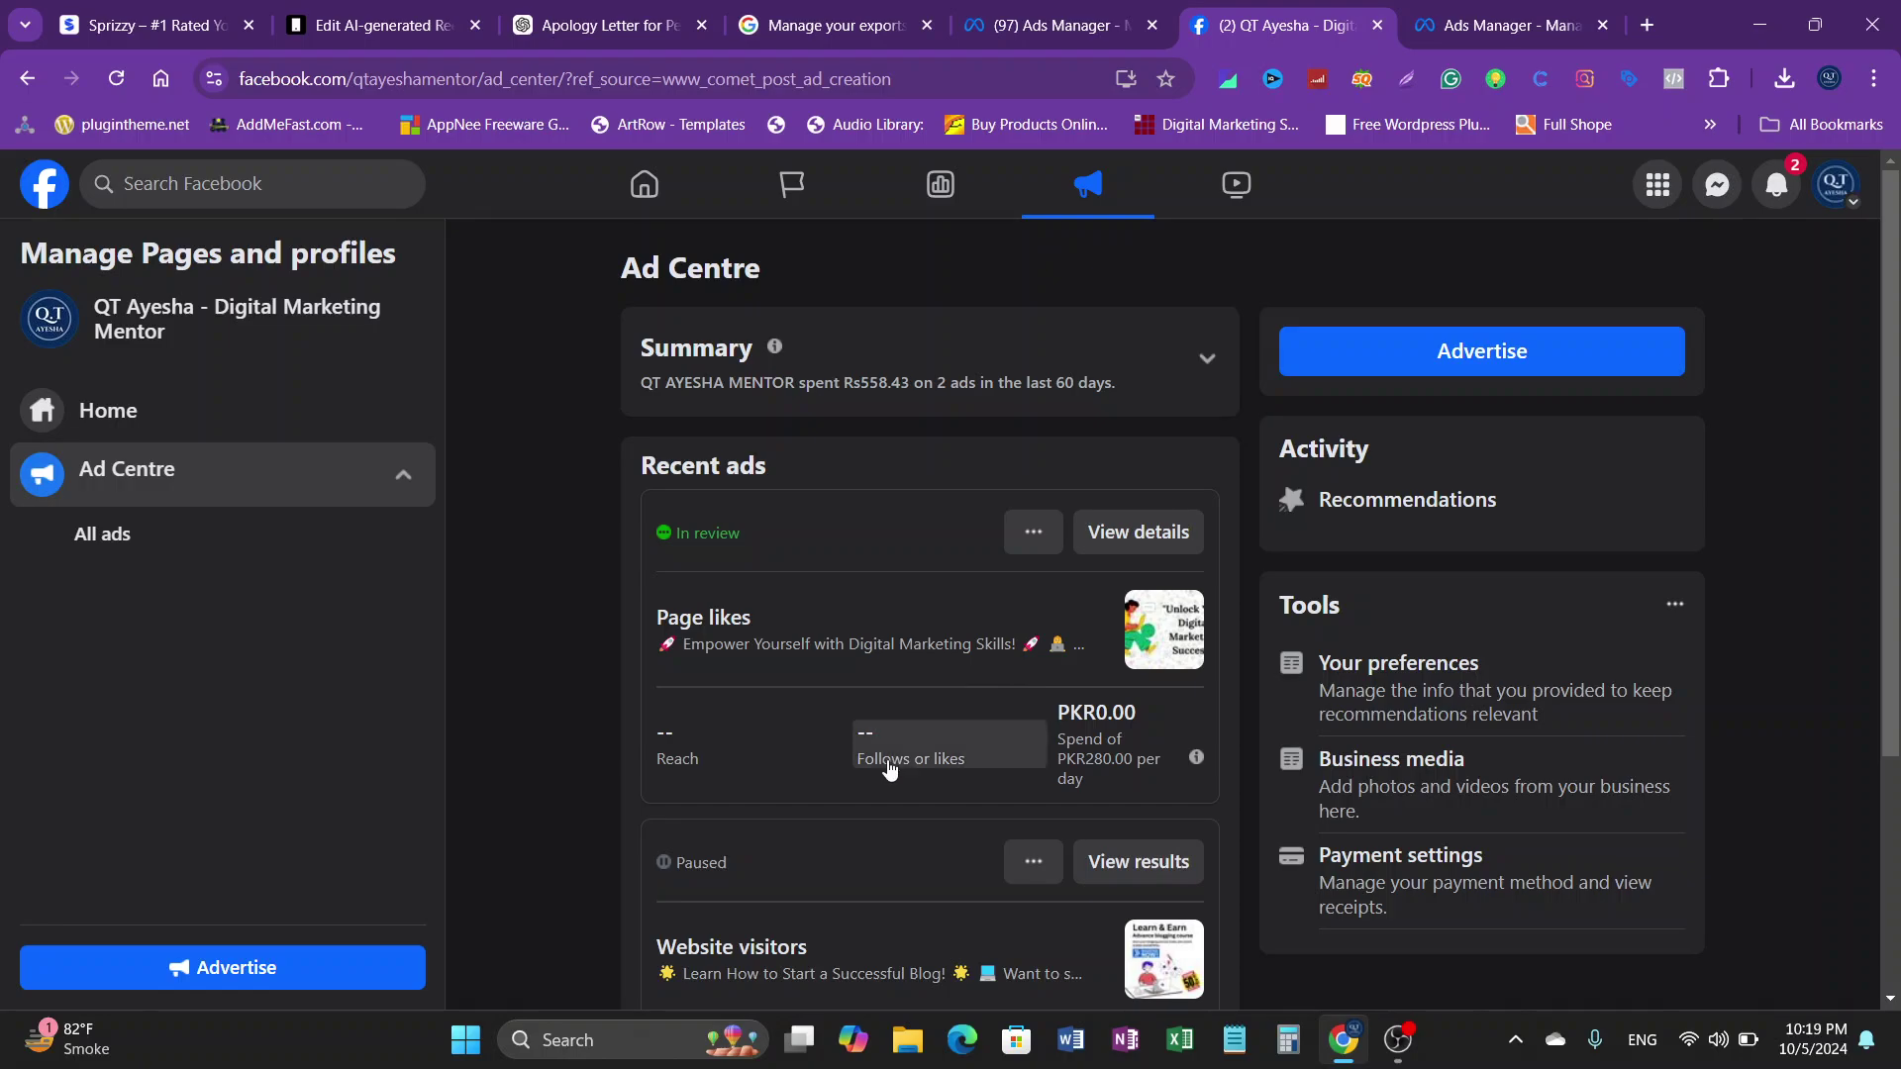
scroll(792, 772, "down", 3)
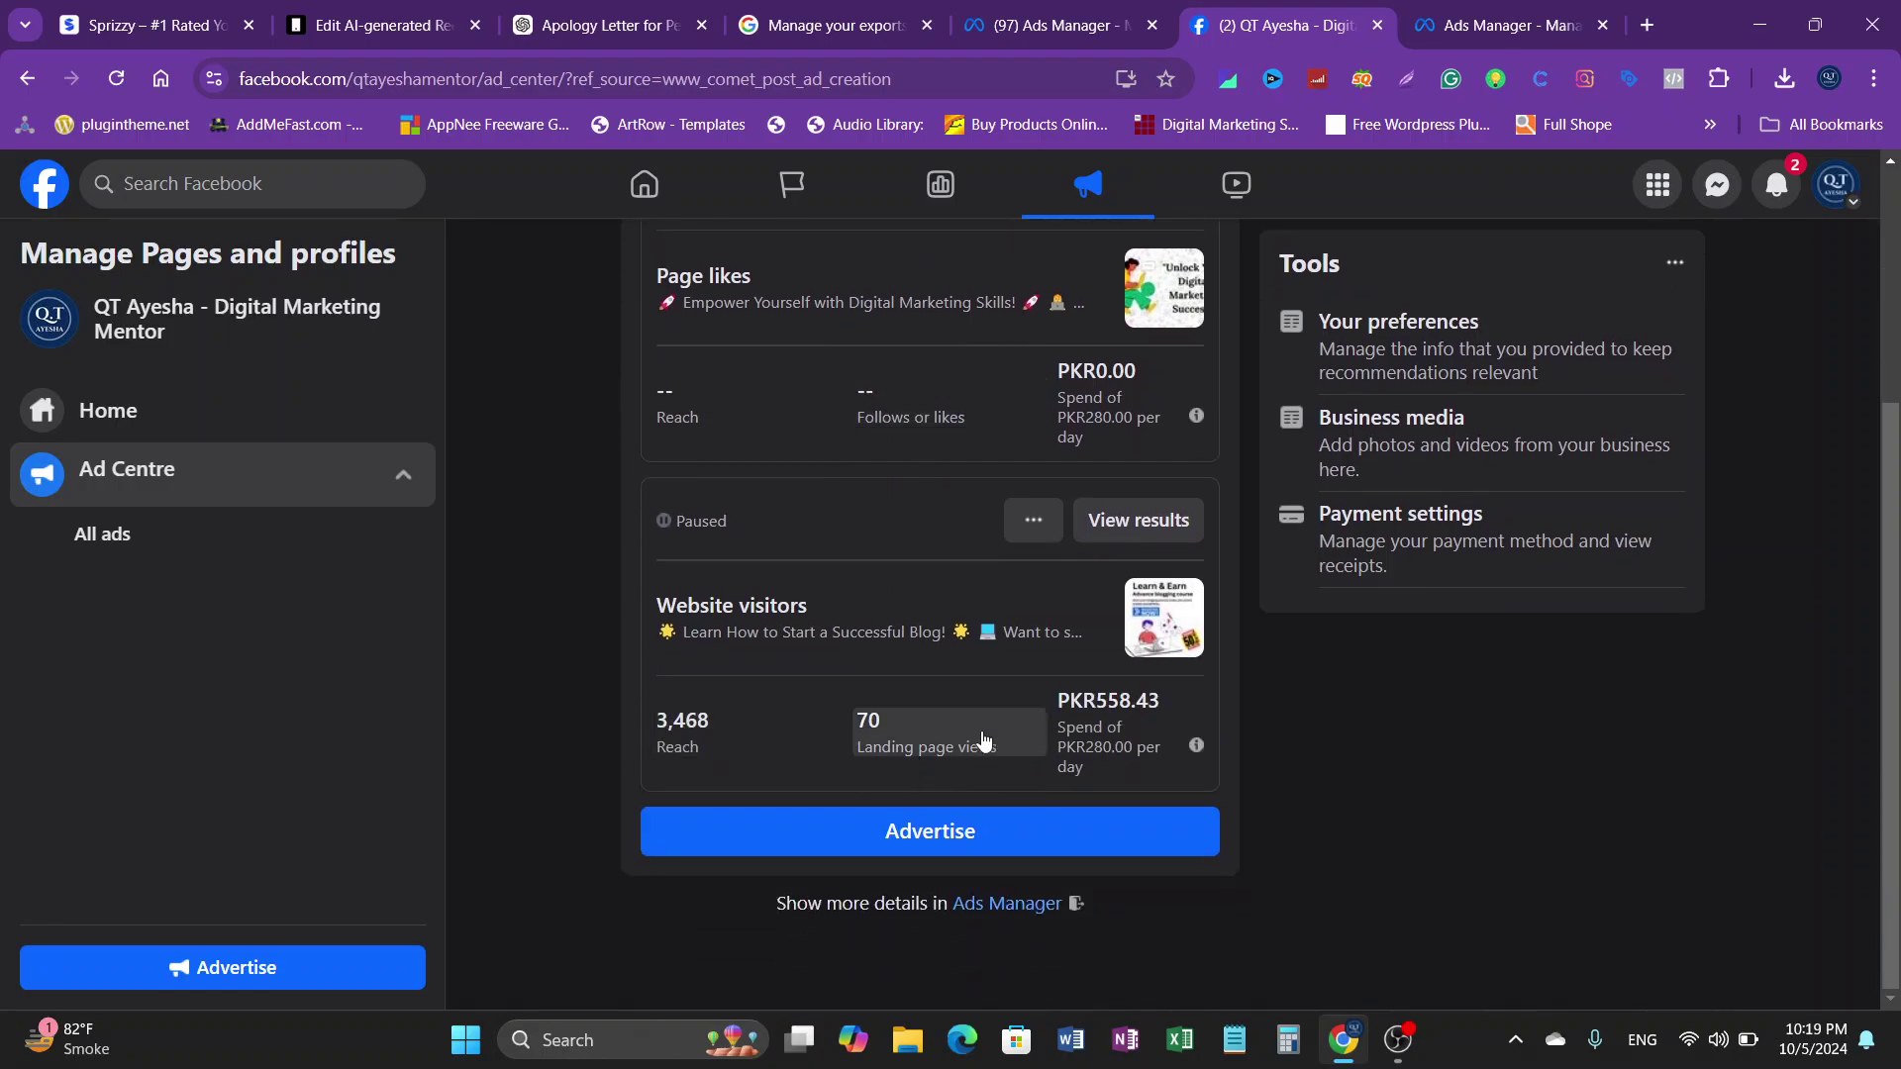
scroll(711, 749, "up", 3)
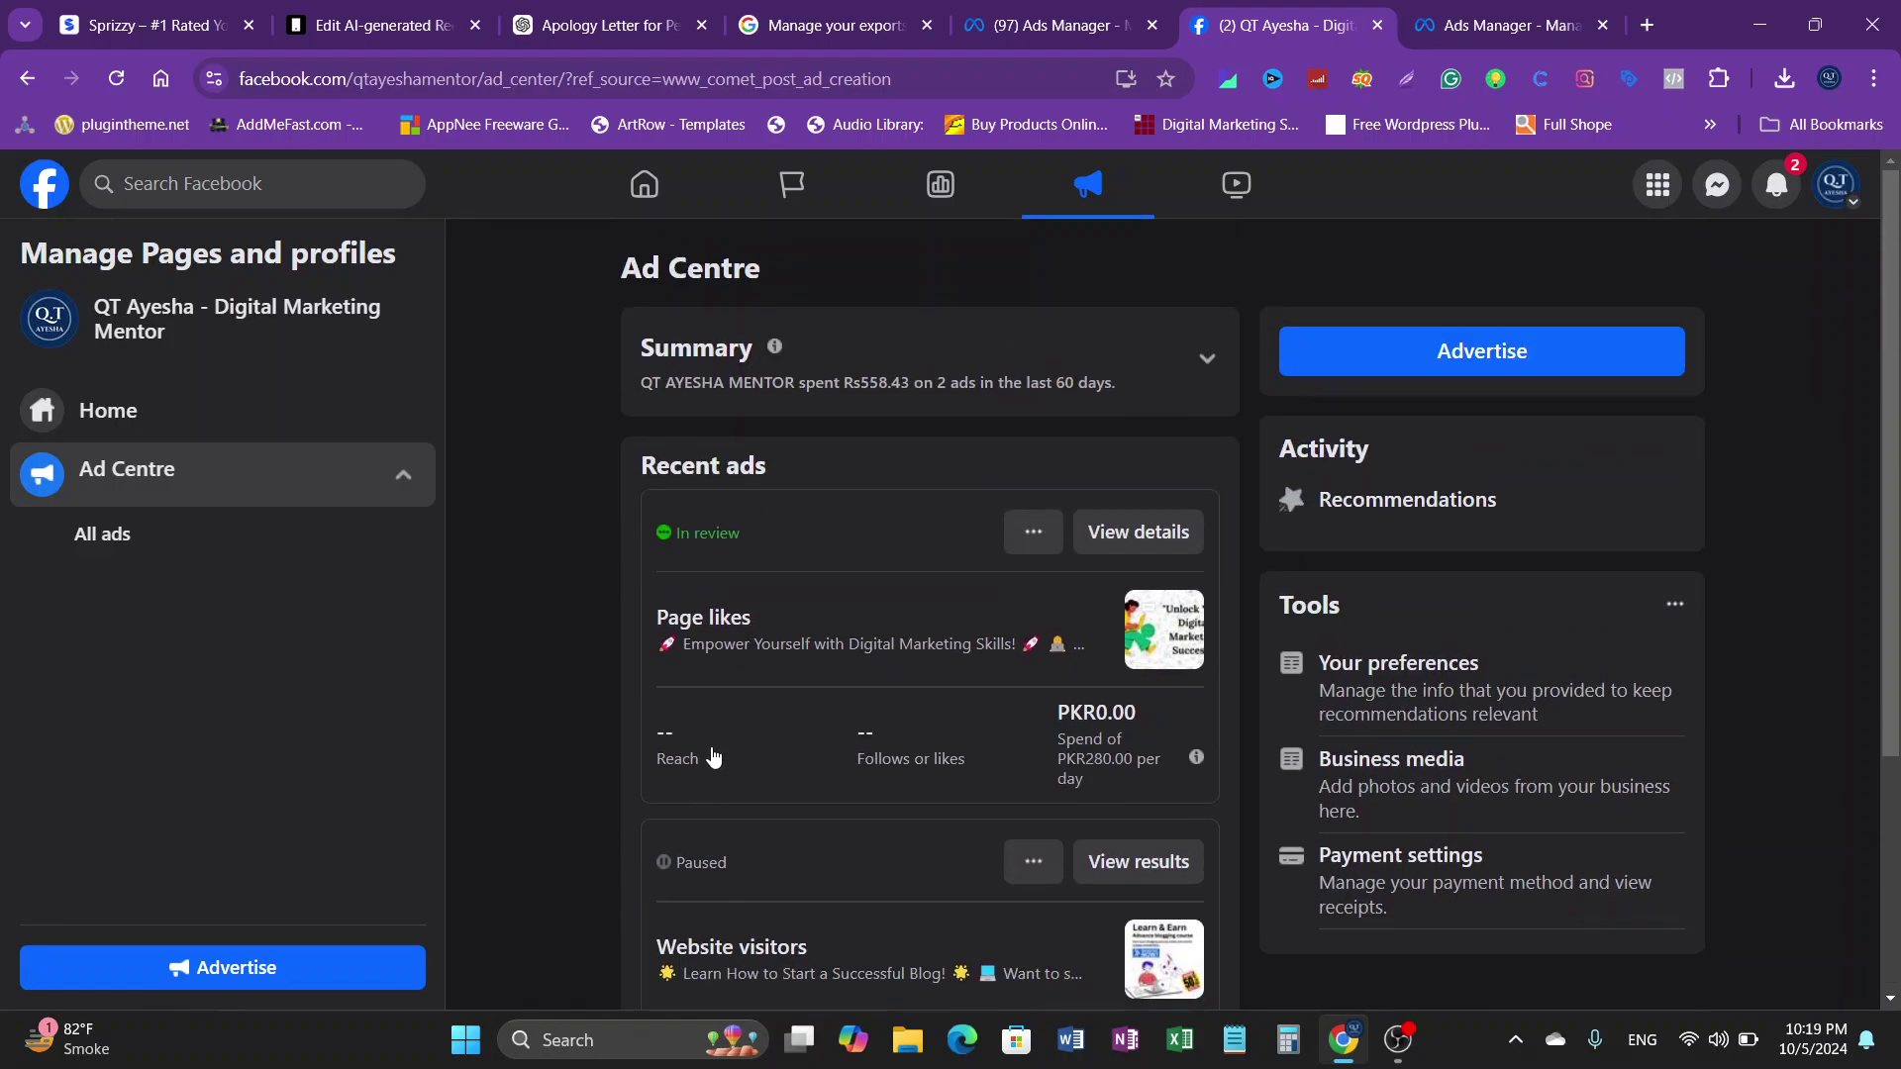
scroll(1143, 888, "down", 3)
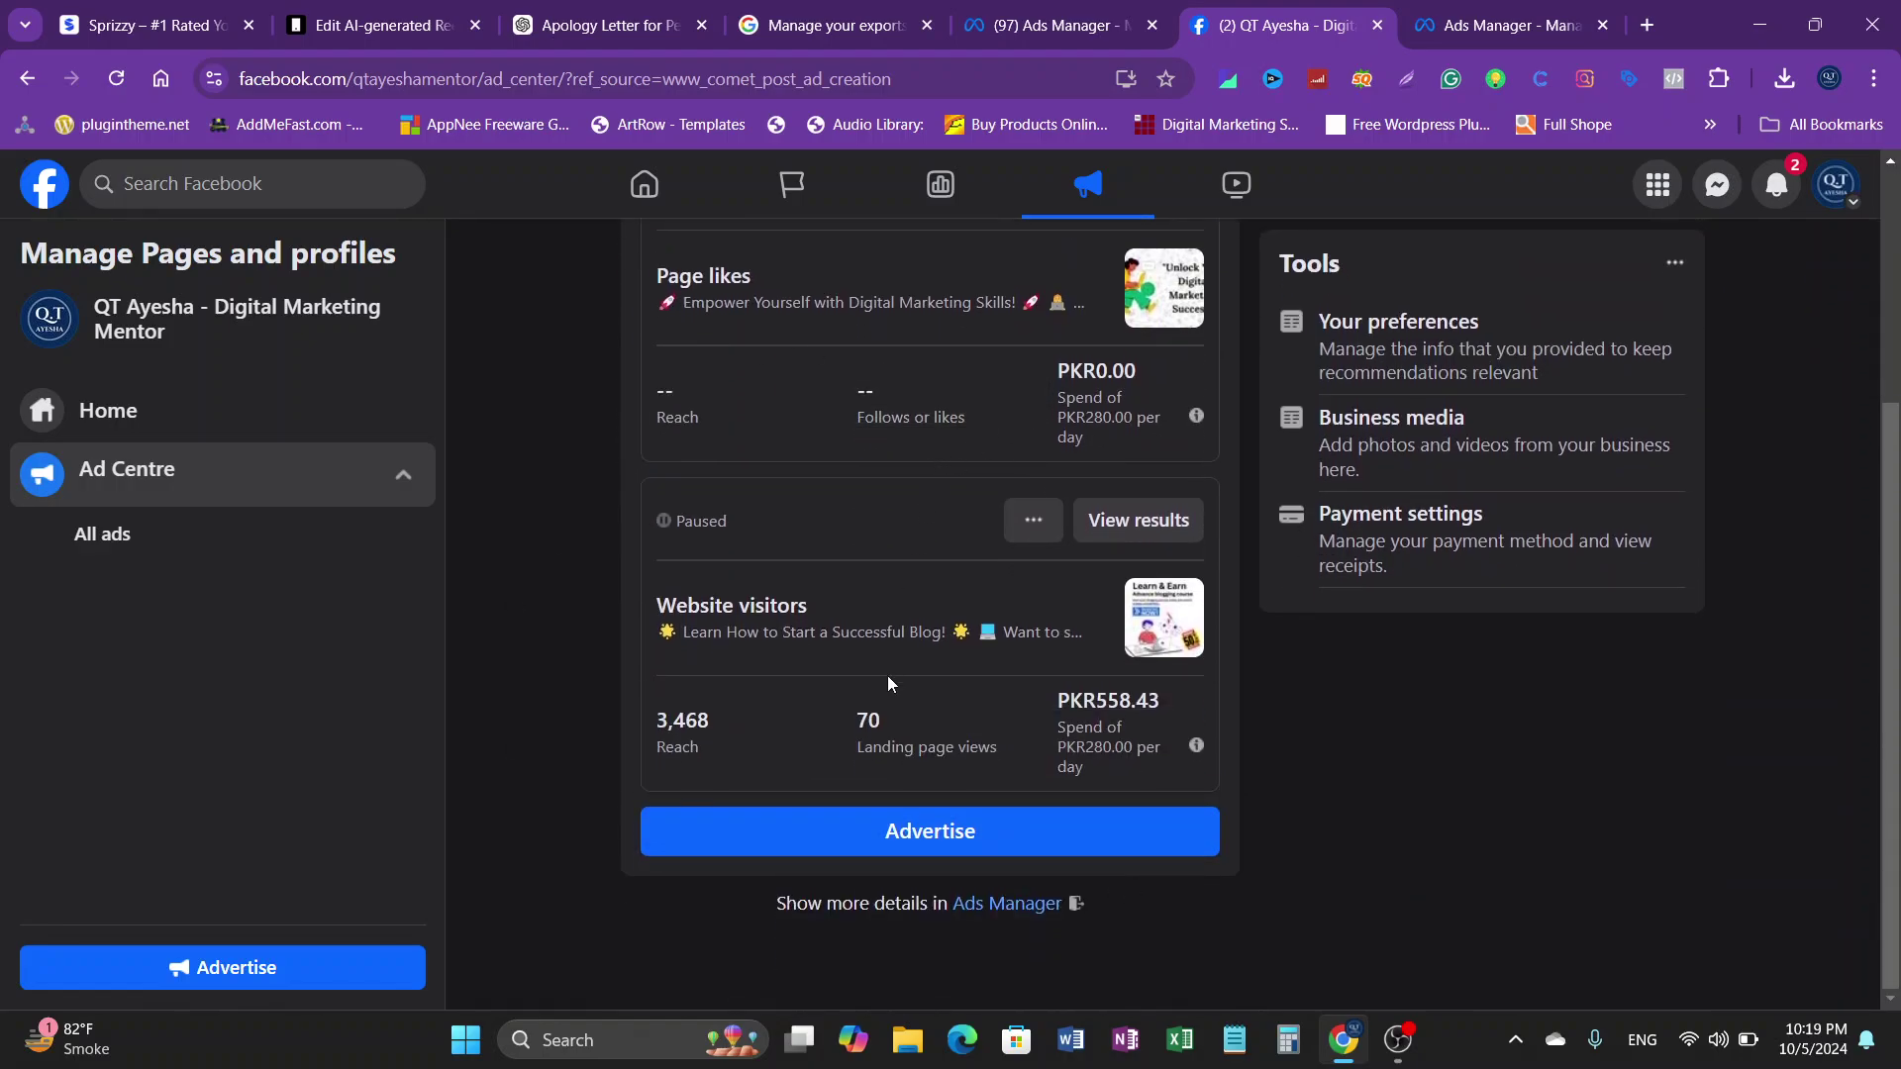
scroll(887, 683, "up", 3)
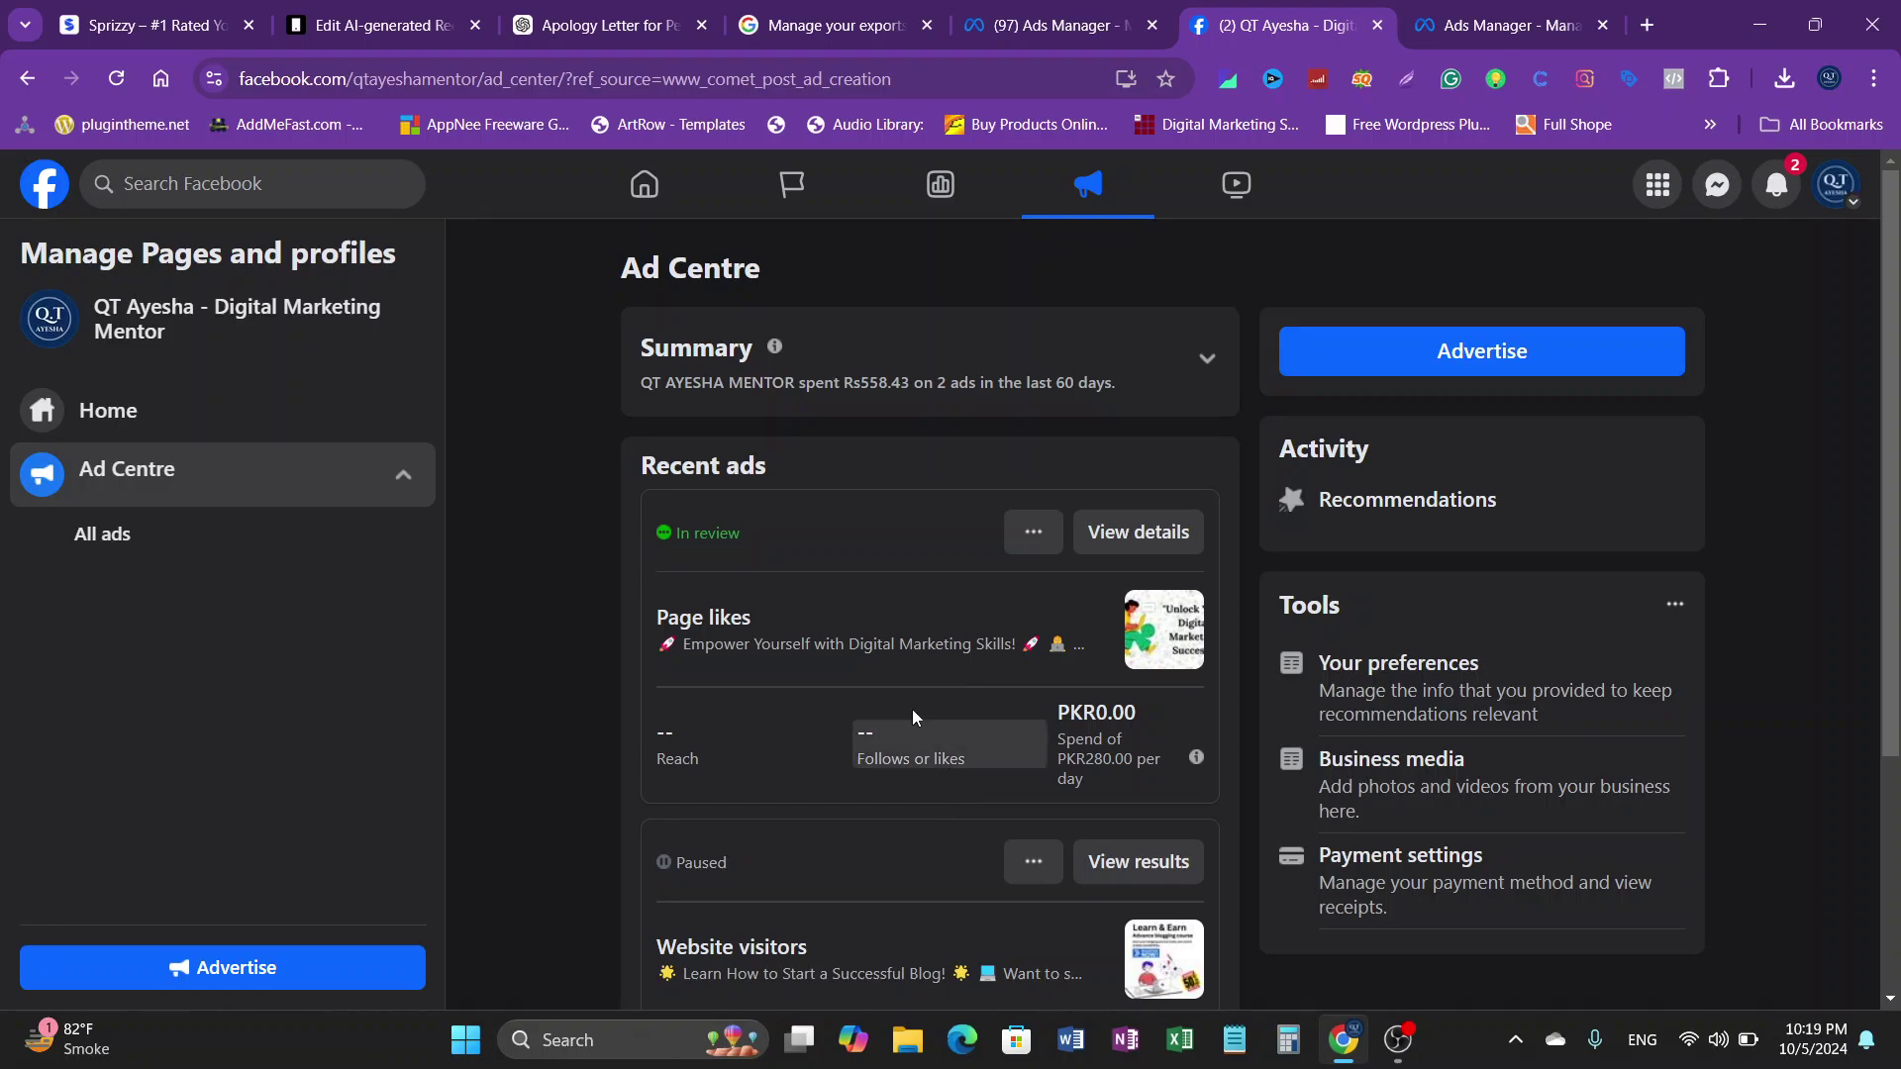
scroll(1214, 524, "down", 3)
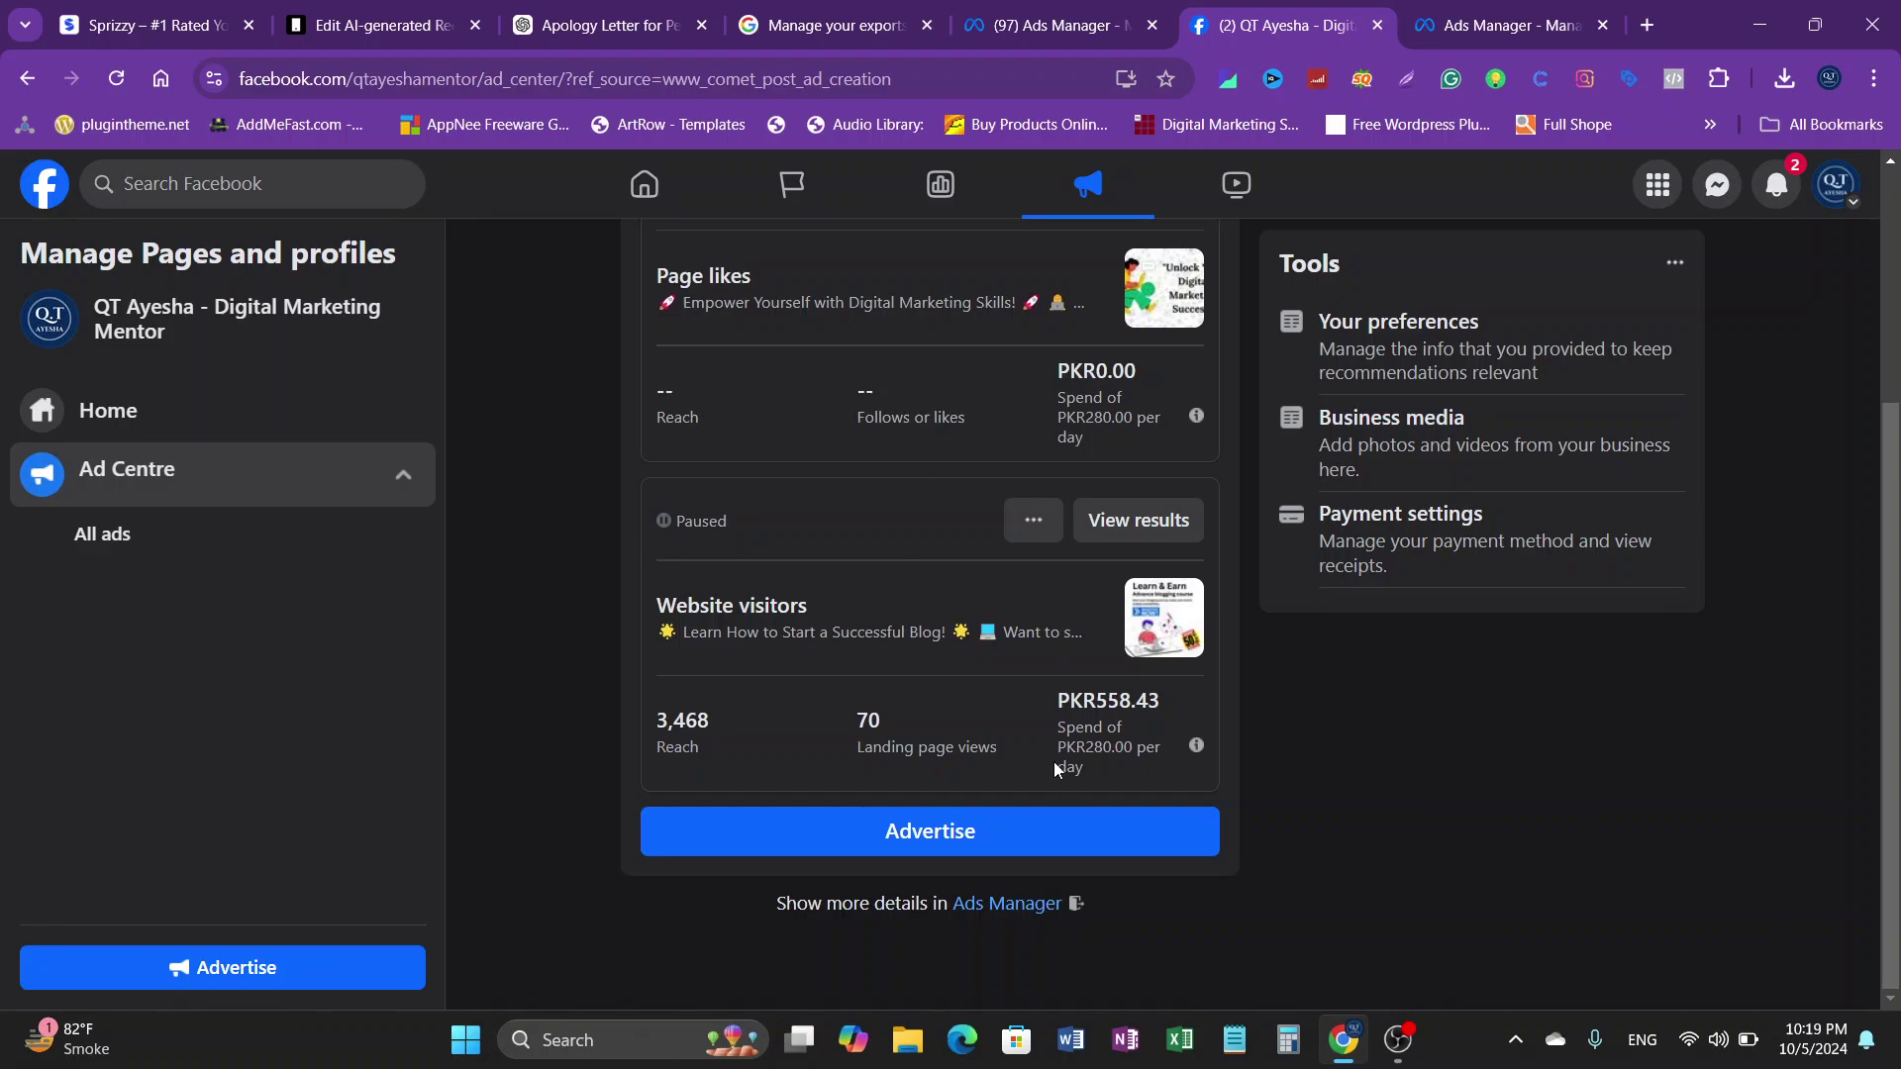
scroll(1056, 768, "up", 3)
Step: Switch to the New Awareness ad draft in Ads Manager, check its preview, and close the editor without publishing the draft items
left_click(1502, 28)
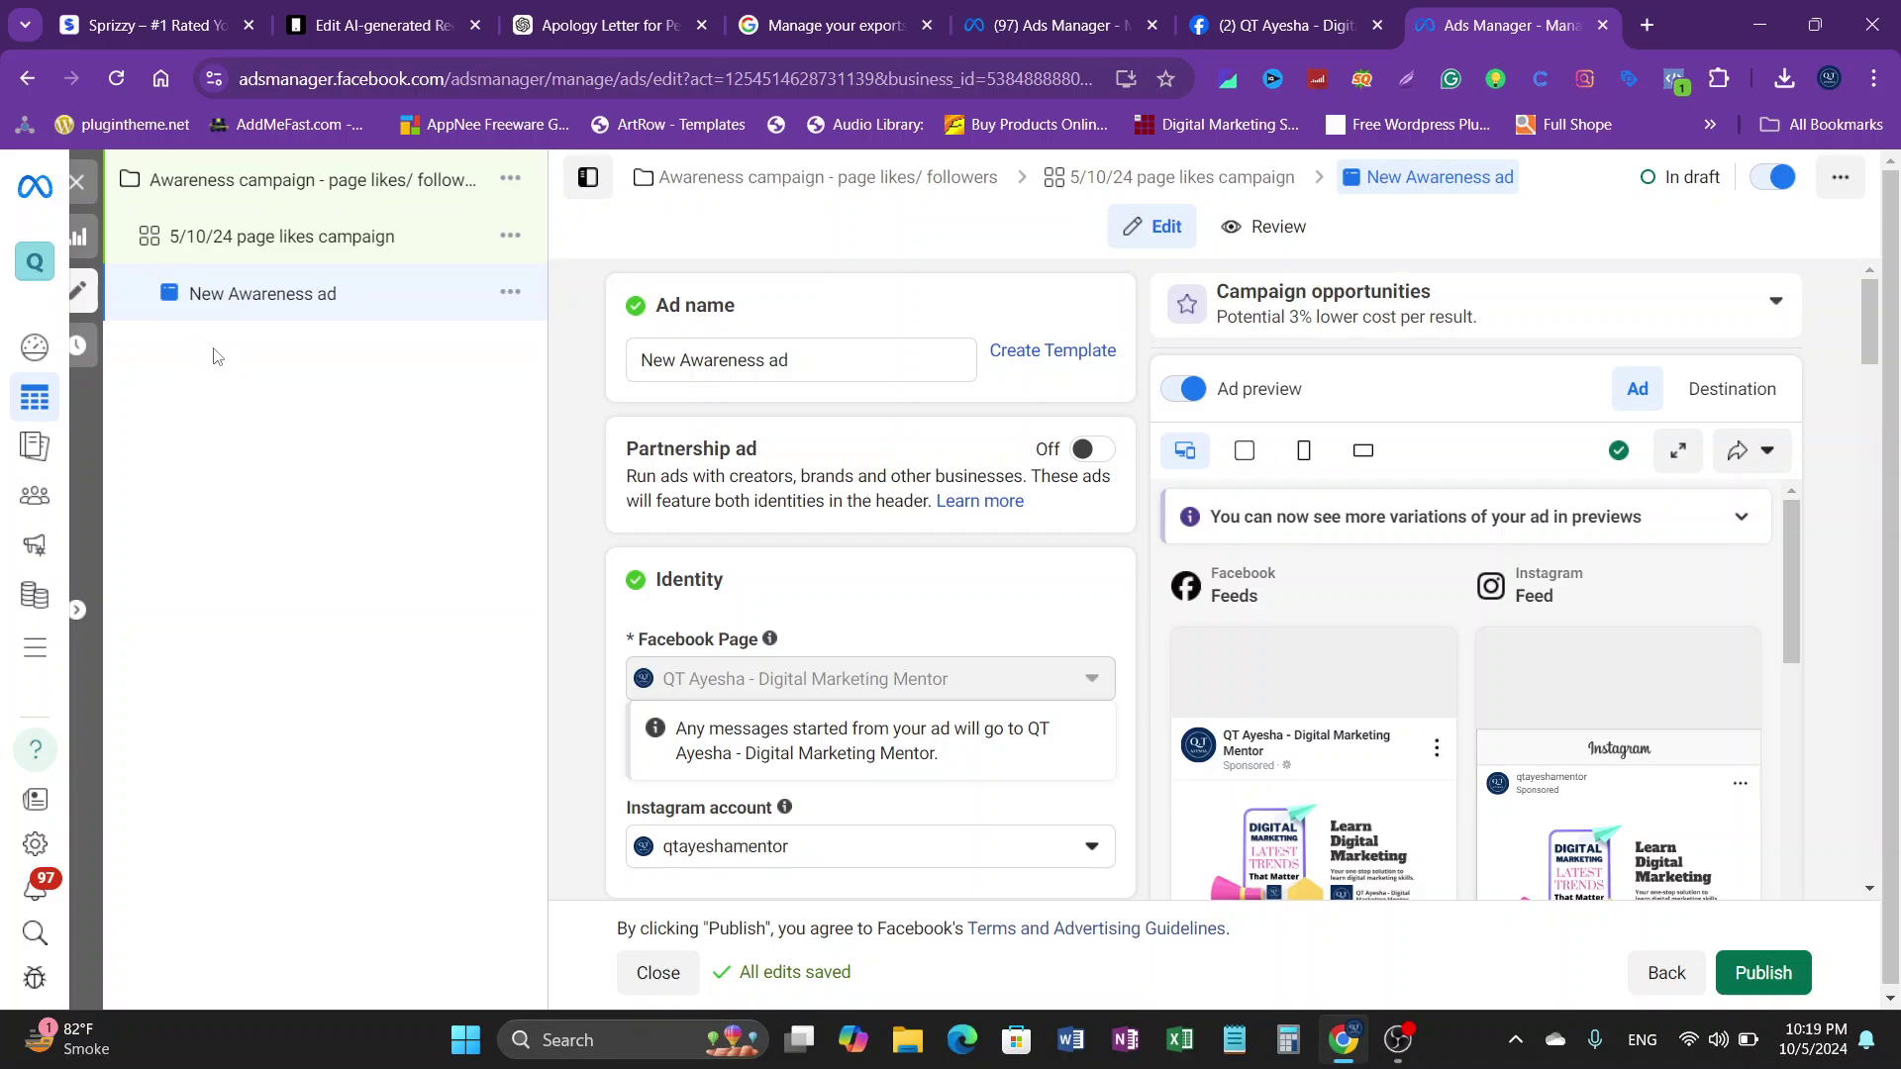
scroll(1515, 881, "down", 10)
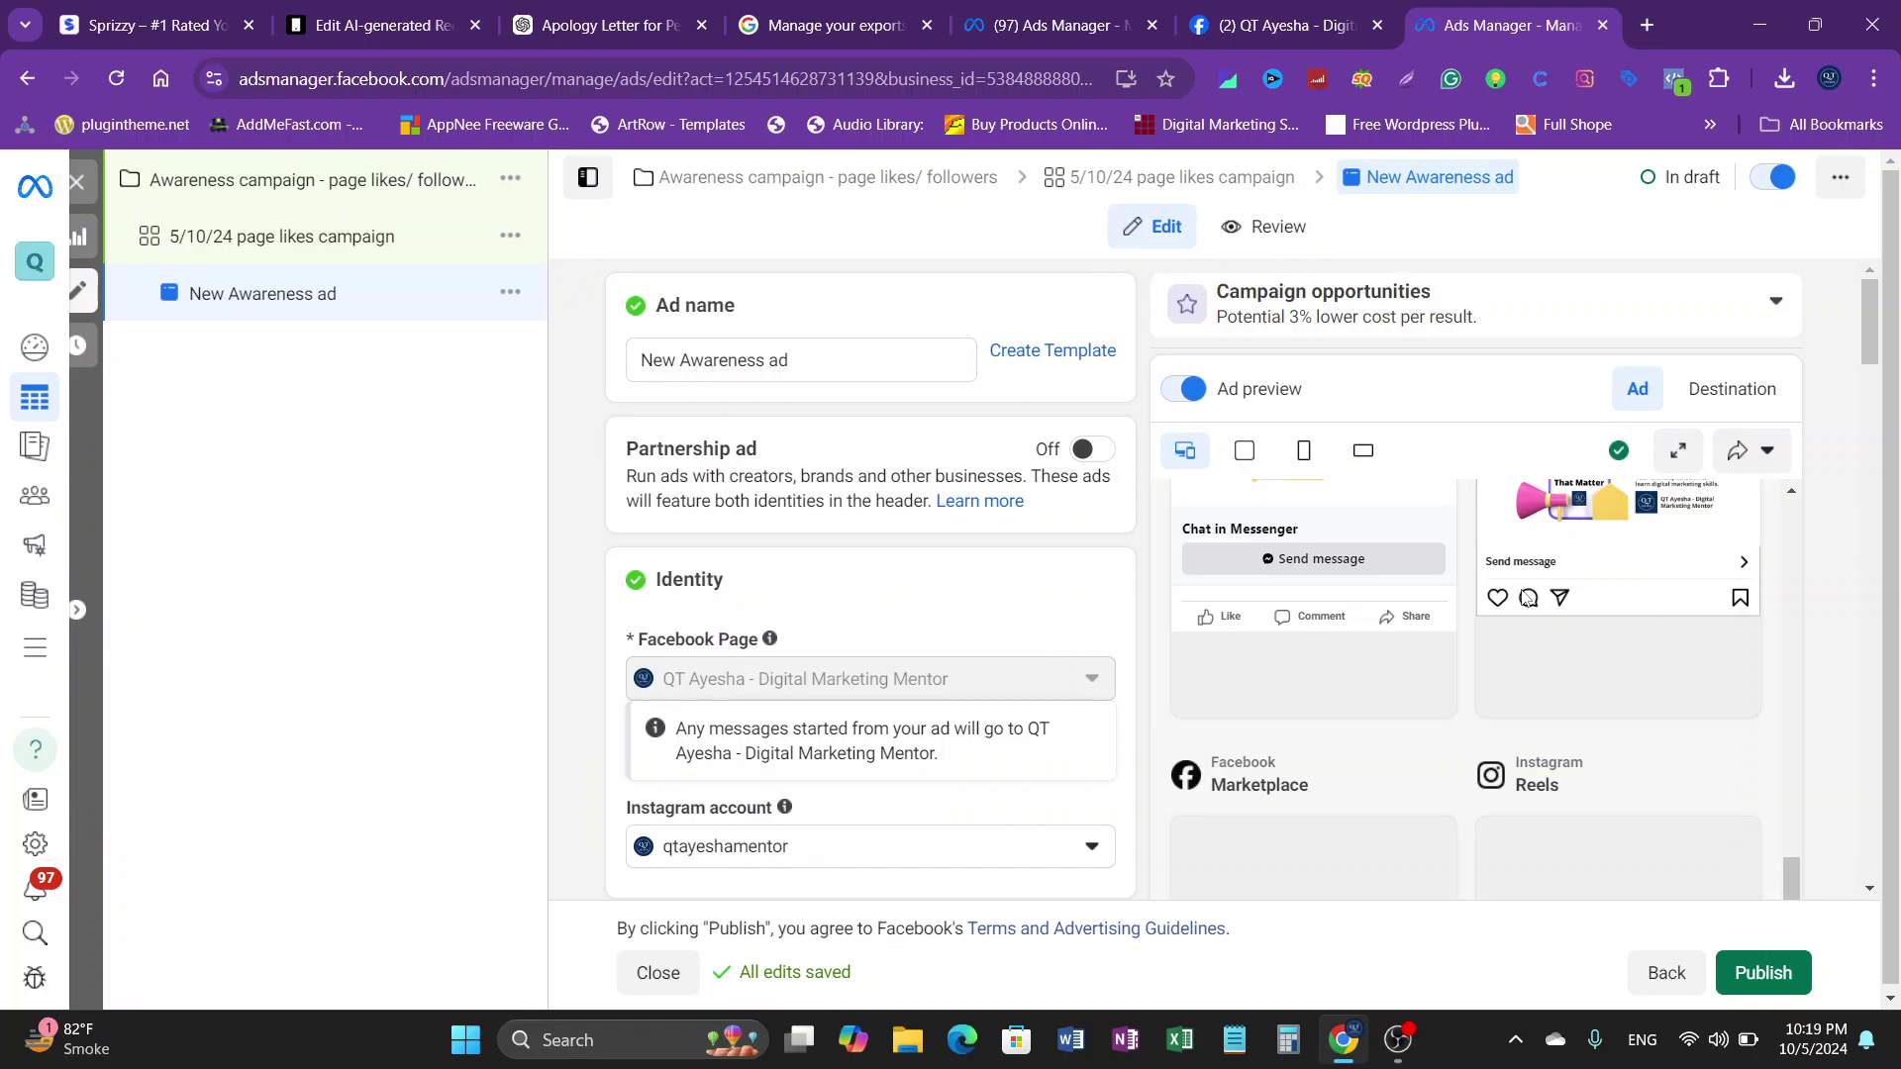
left_click(1337, 319)
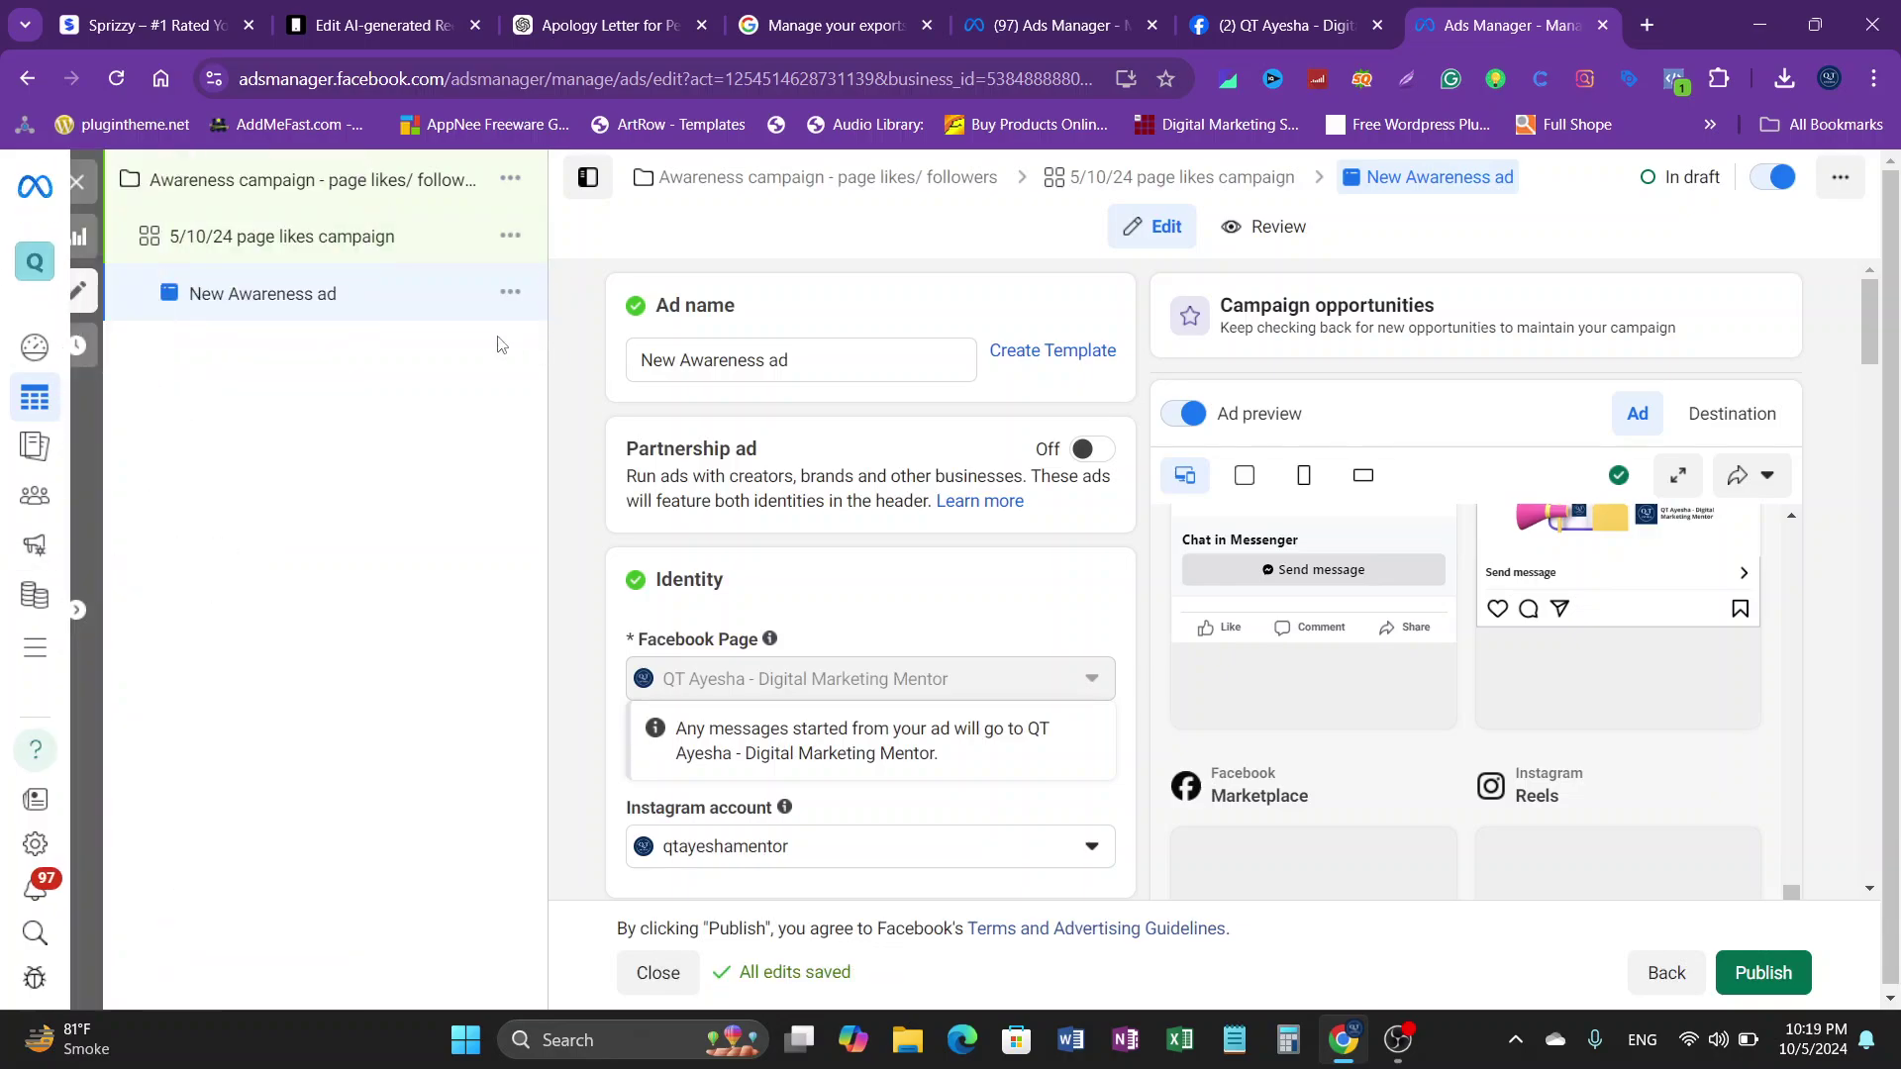
left_click(88, 184)
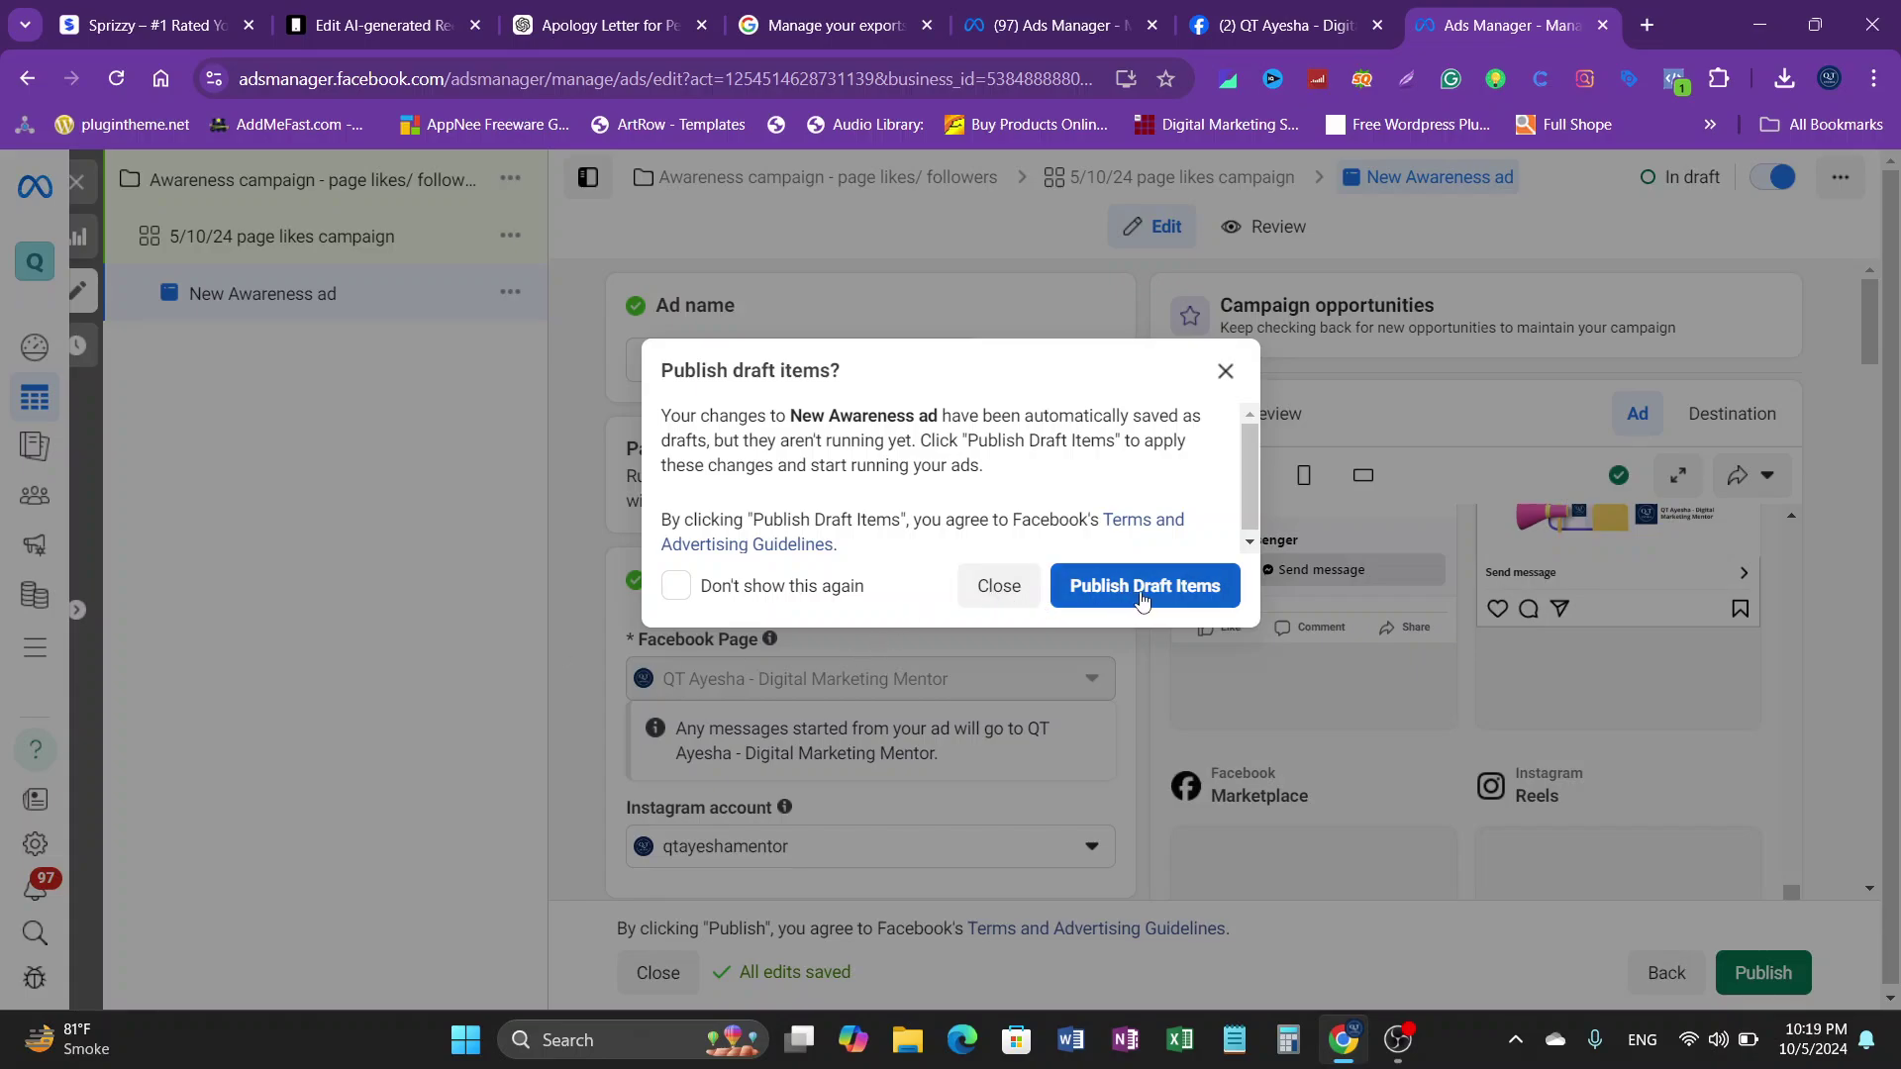
left_click(1005, 594)
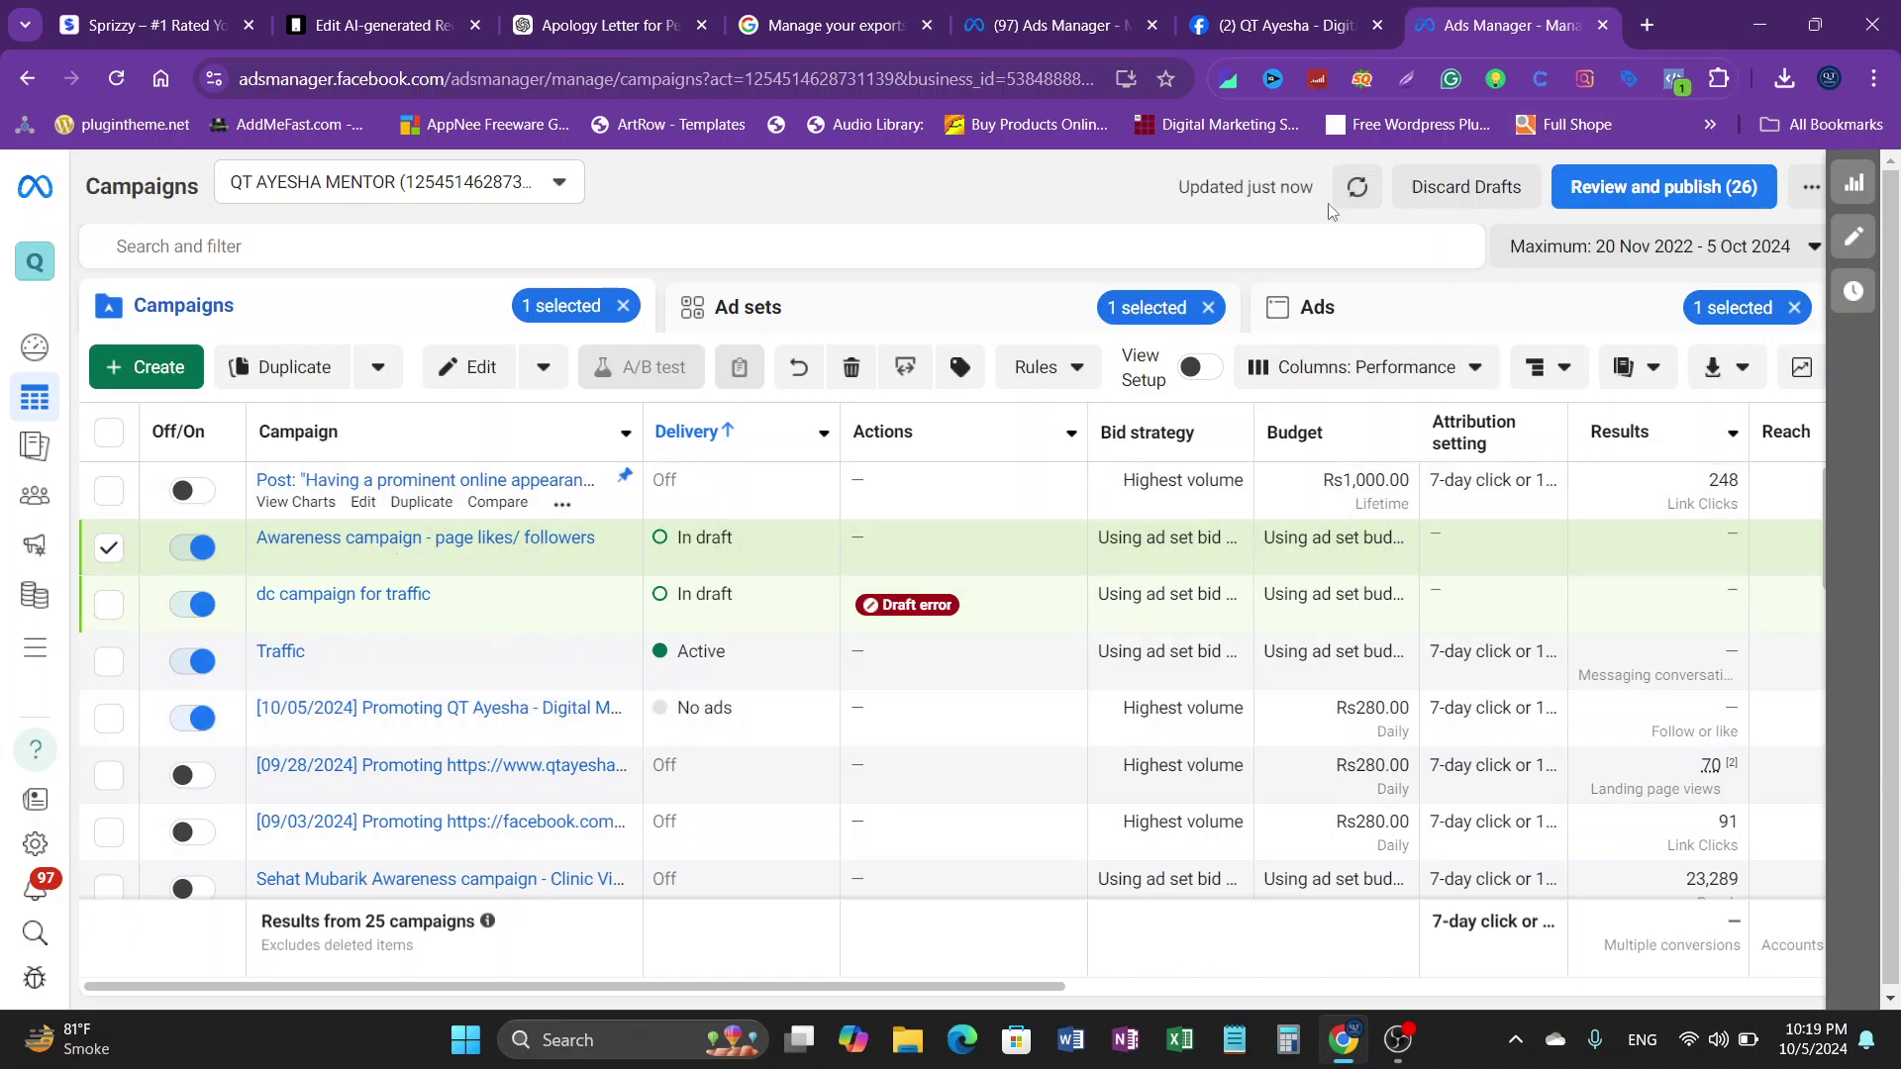
mouse_move(1396, 1052)
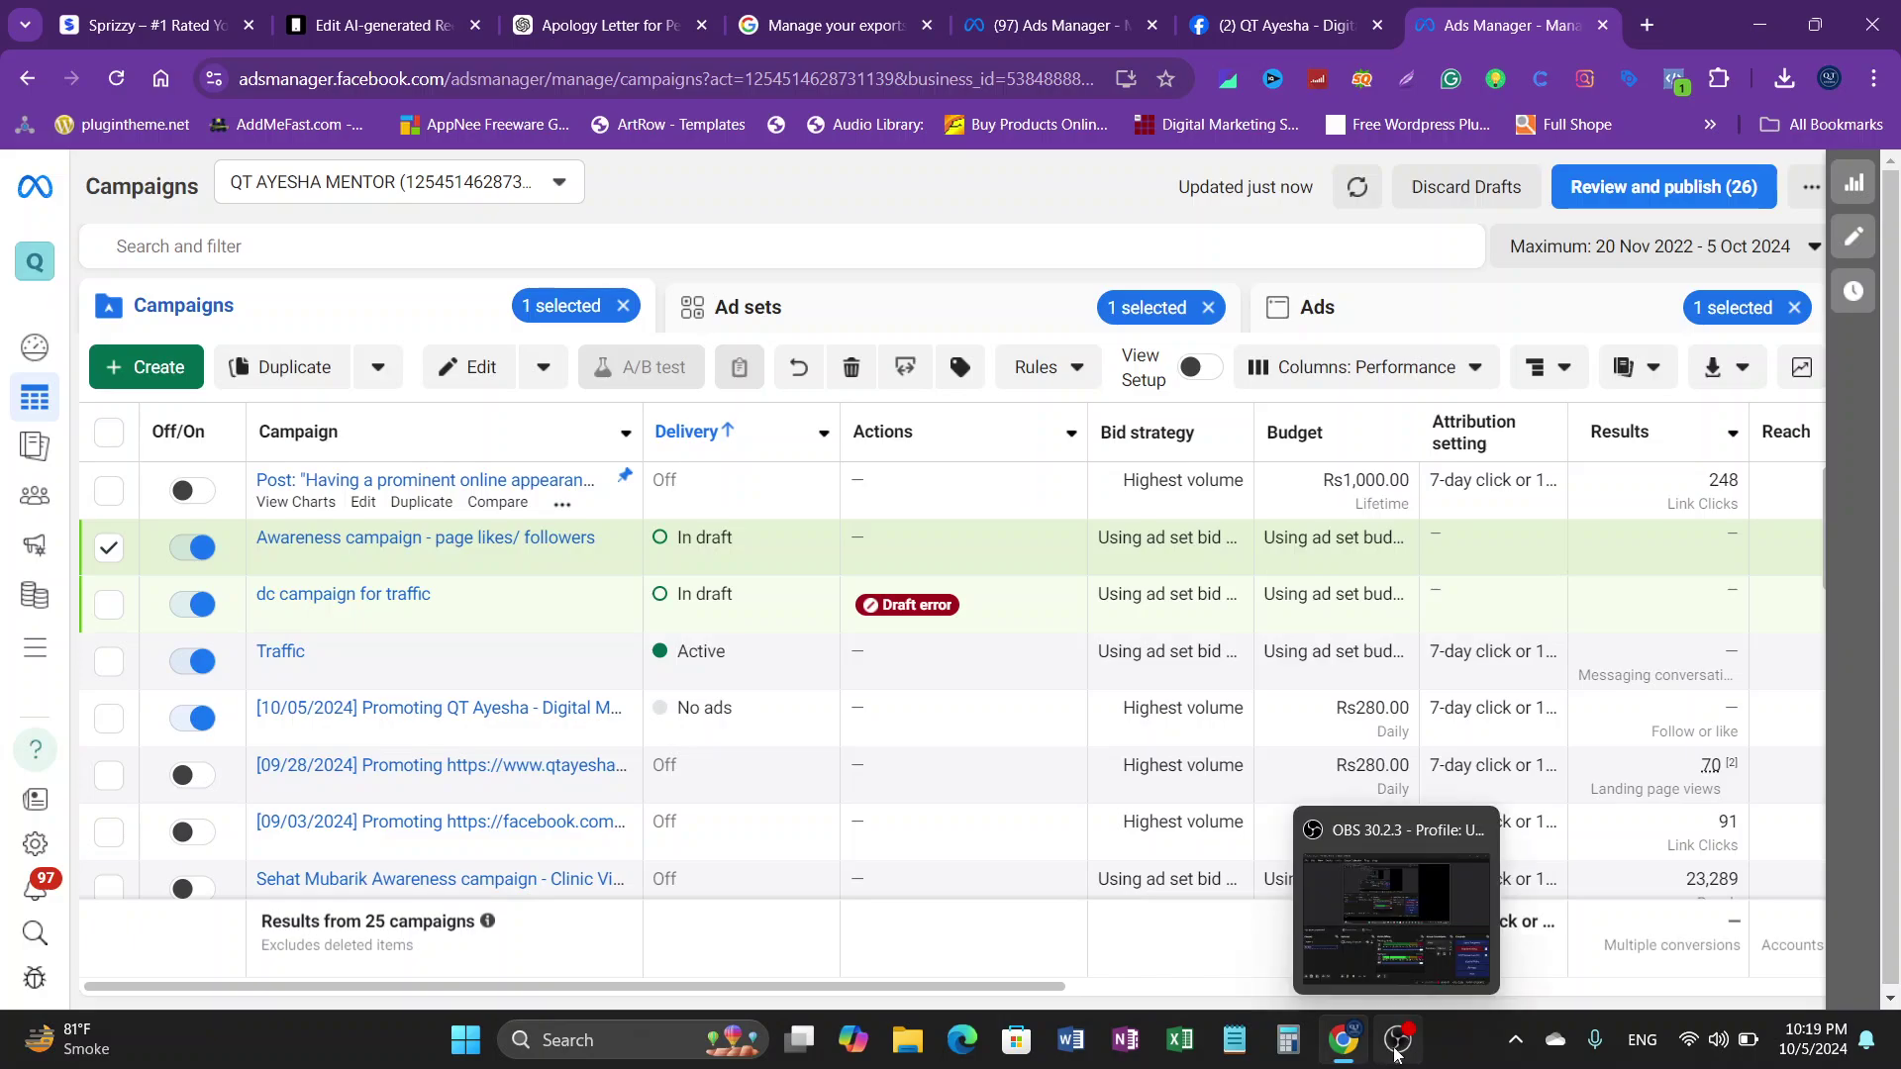
left_click(1396, 1041)
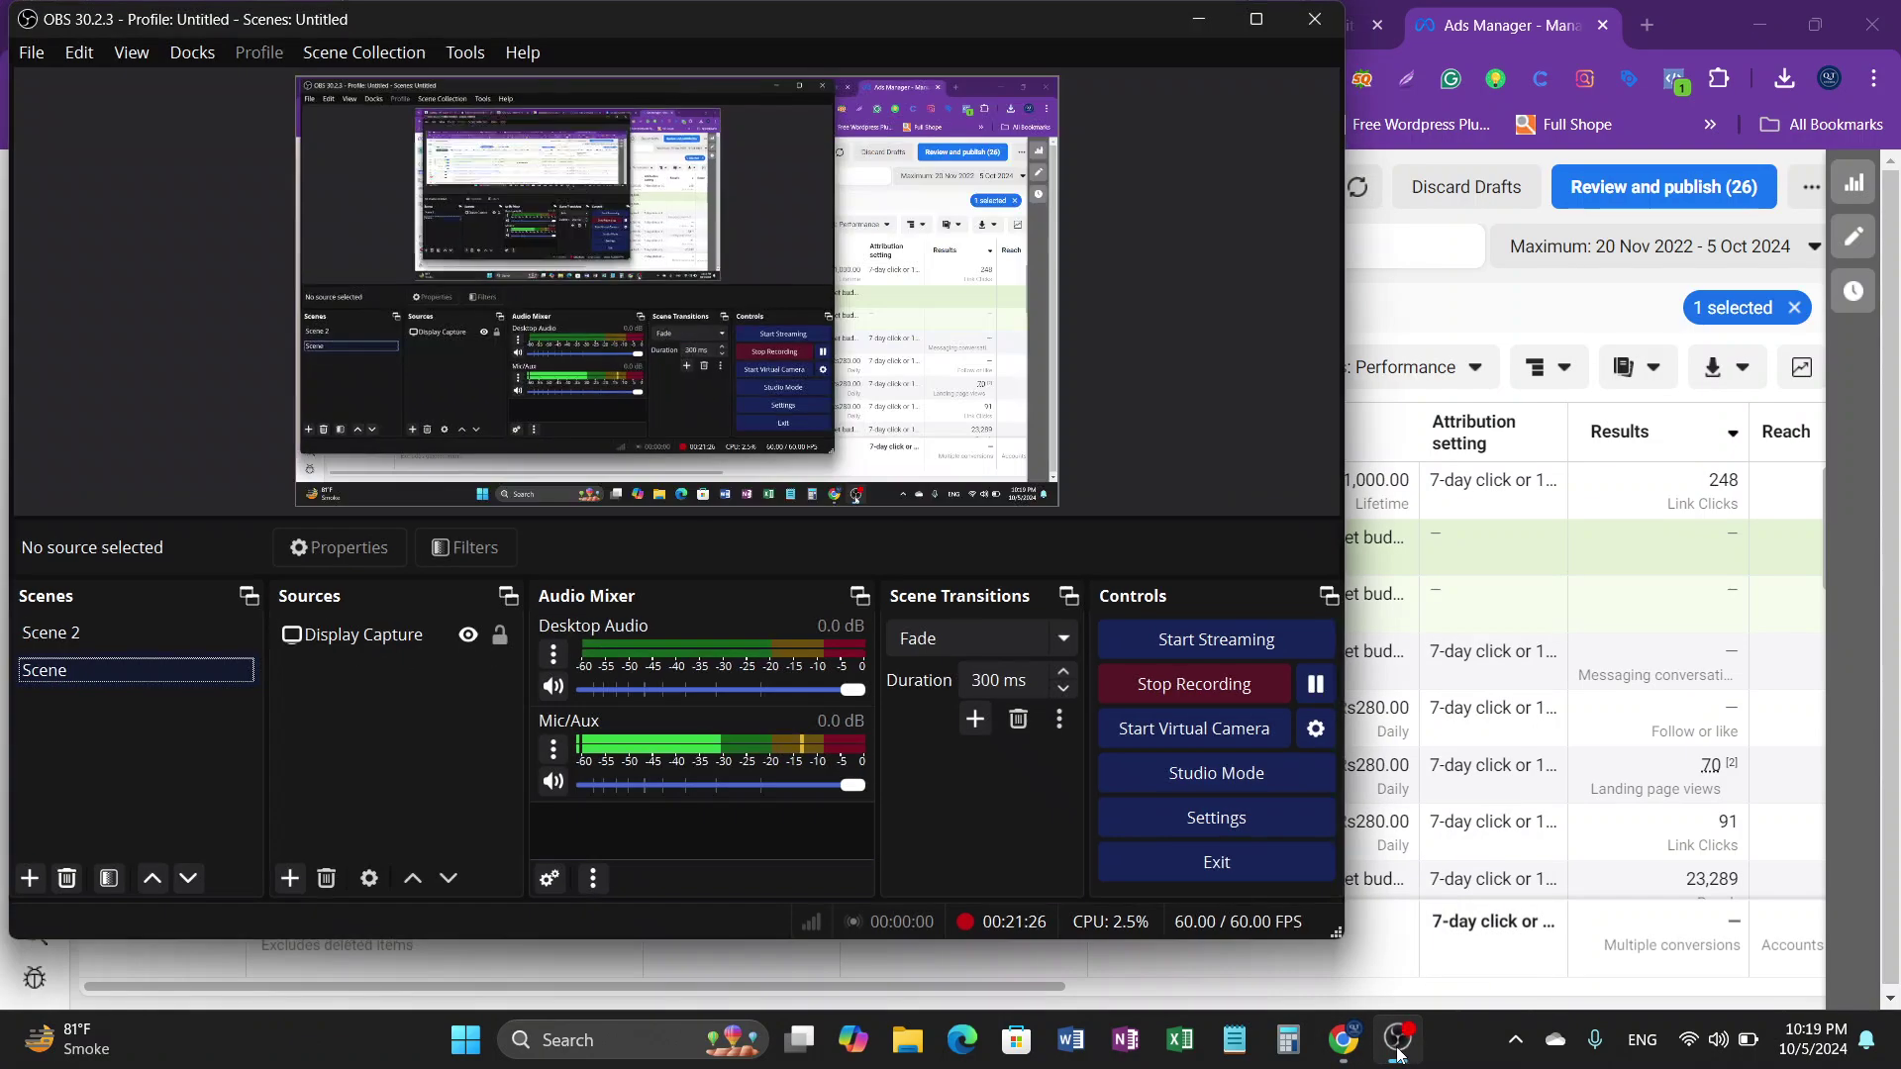